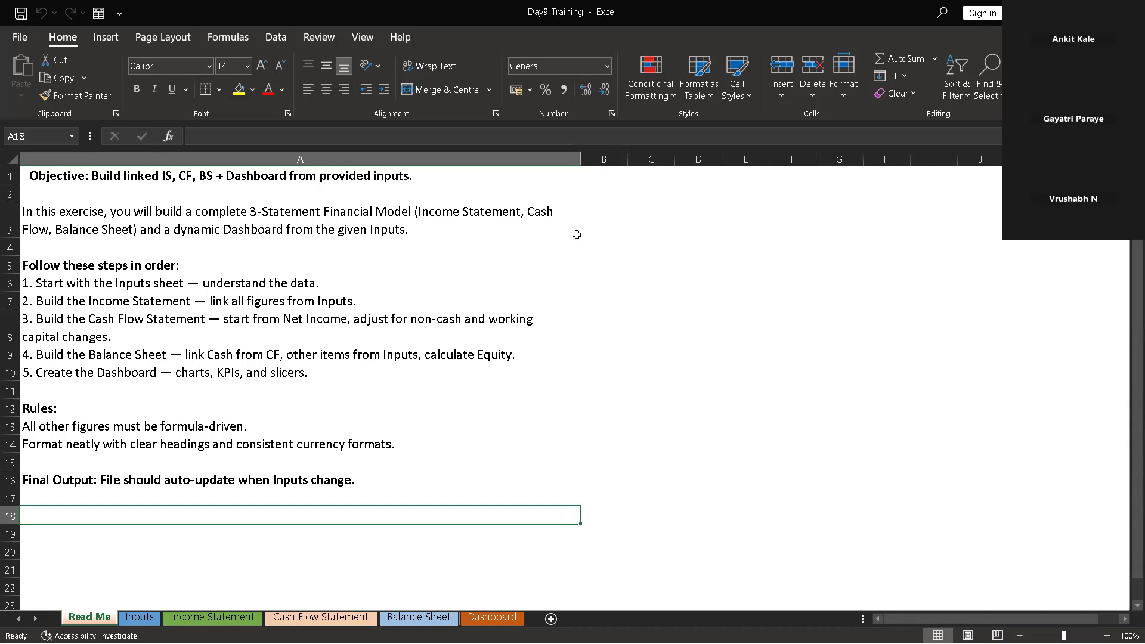
# Open the Inputs sheet and examine its base data tables and instructions
pyautogui.moveTo(512, 641)
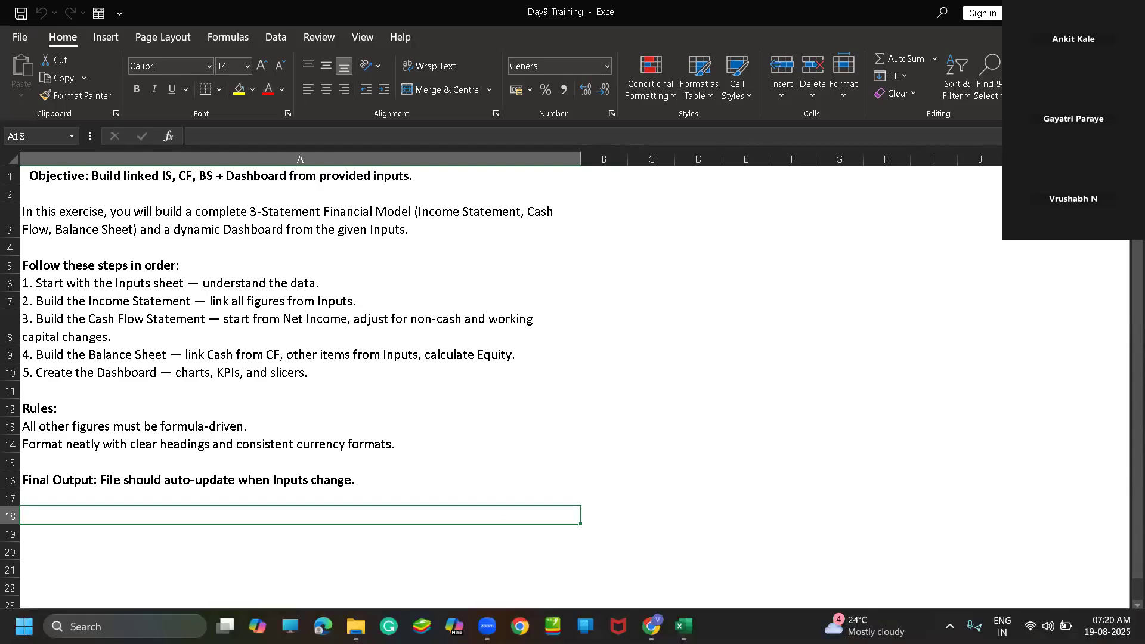
pyautogui.moveTo(649, 623)
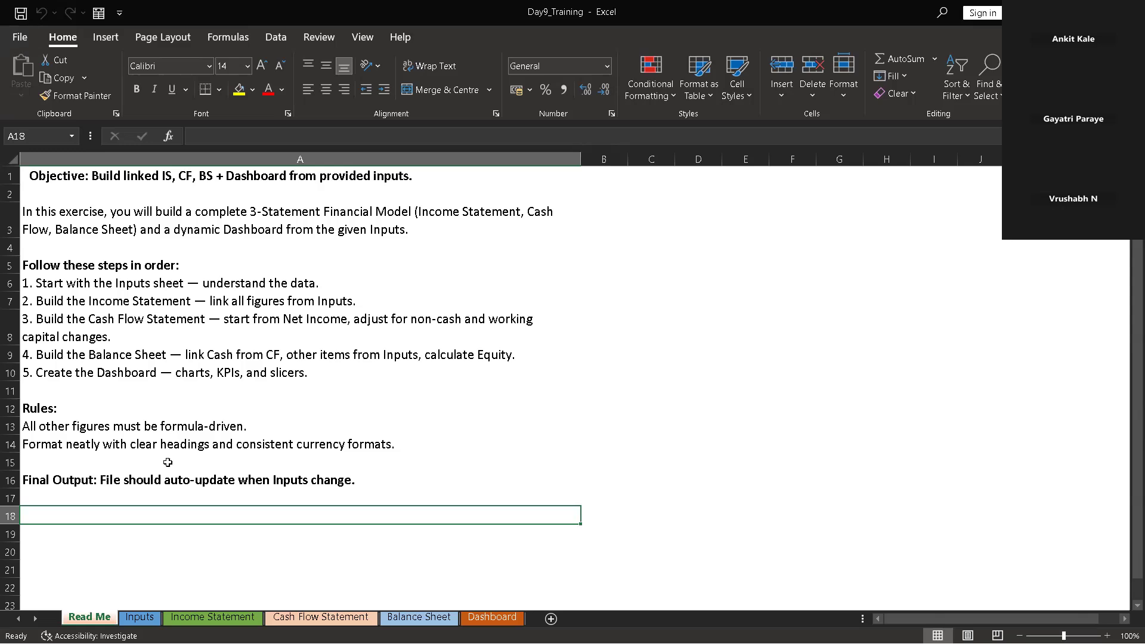
pyautogui.click(140, 617)
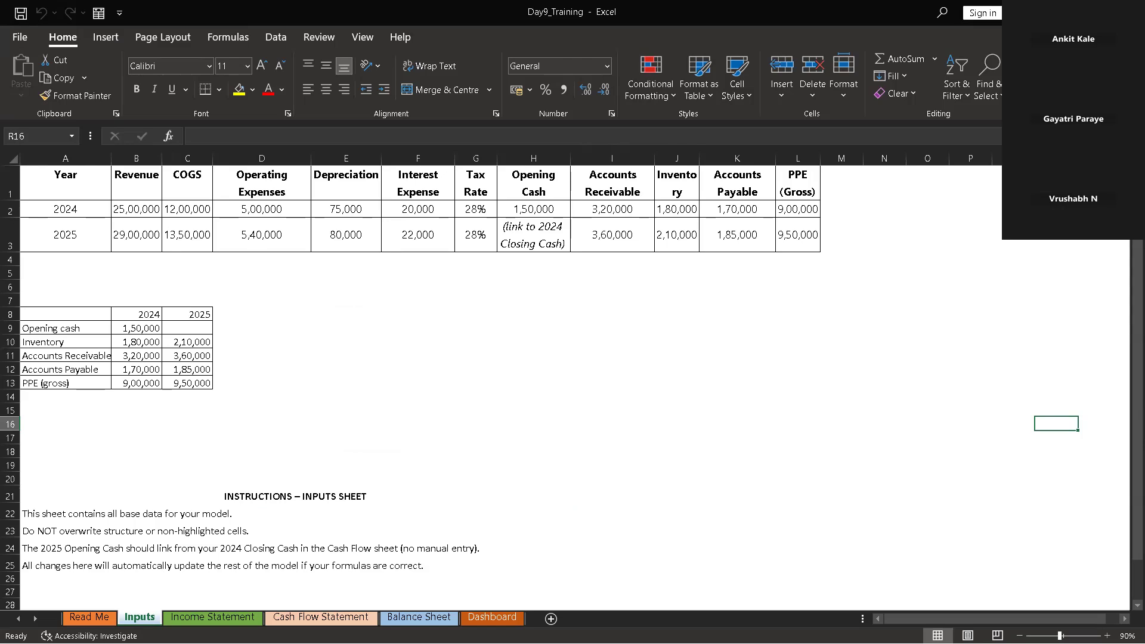
pyautogui.press('XF86AudioRaiseVolume')
pyautogui.rightClick(140, 617)
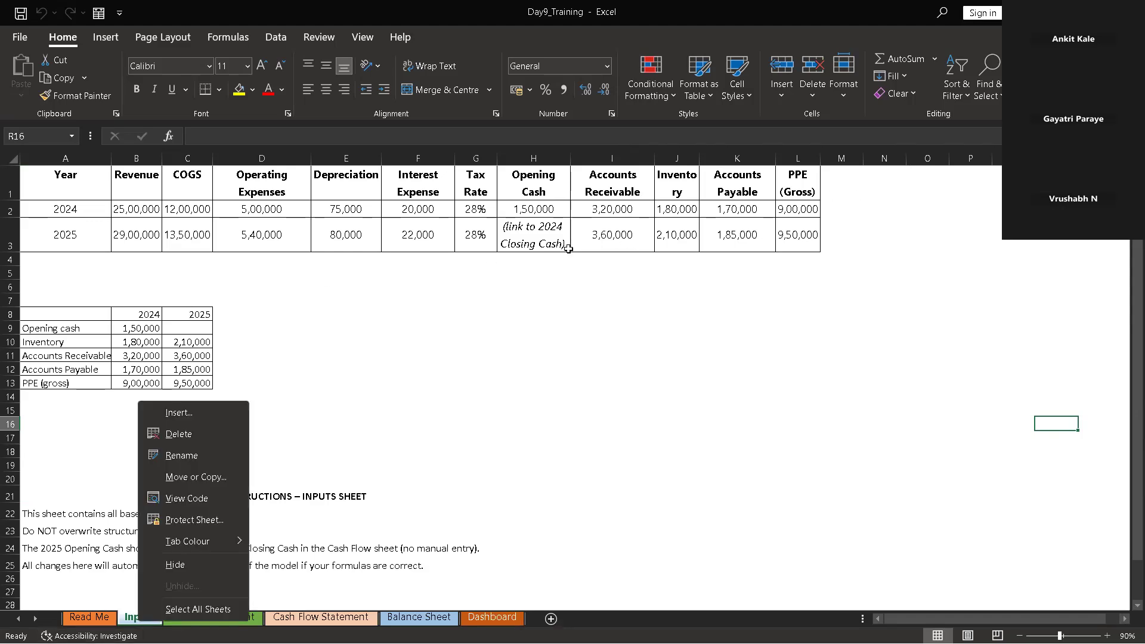
pyautogui.click(555, 352)
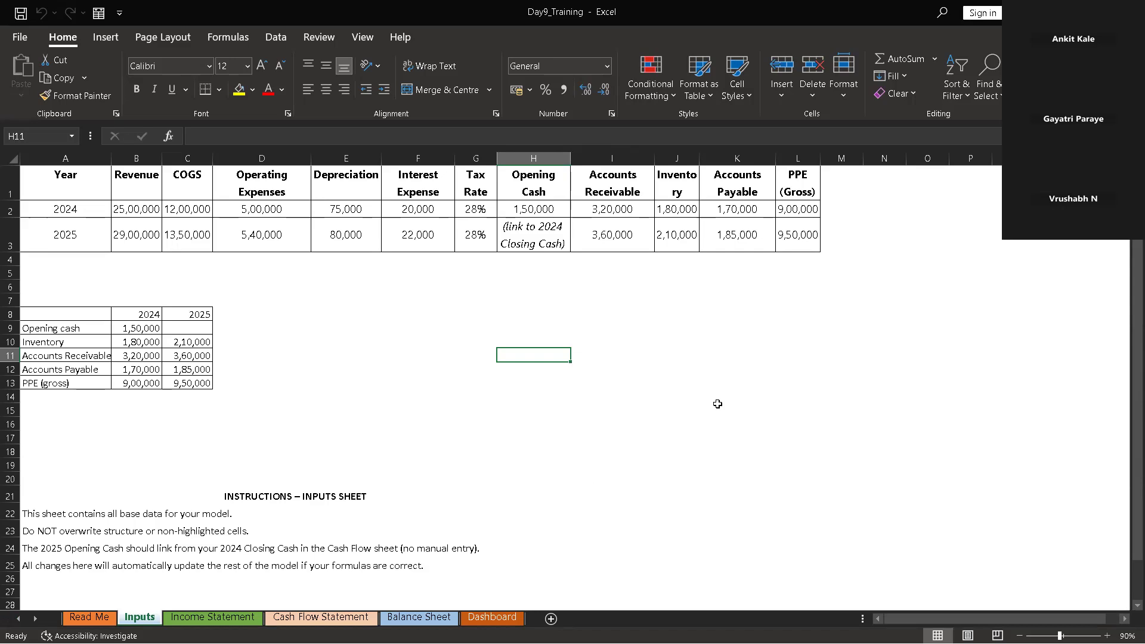
pyautogui.press('XF86AudioRaiseVolume')
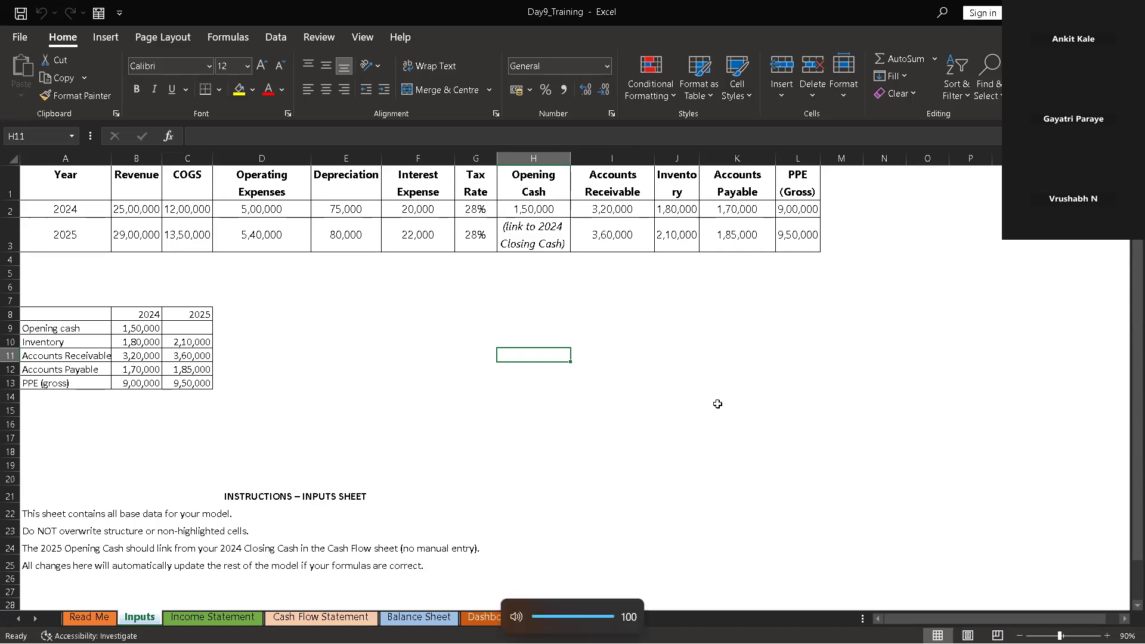
pyautogui.press('XF86MonBrightnessDown')
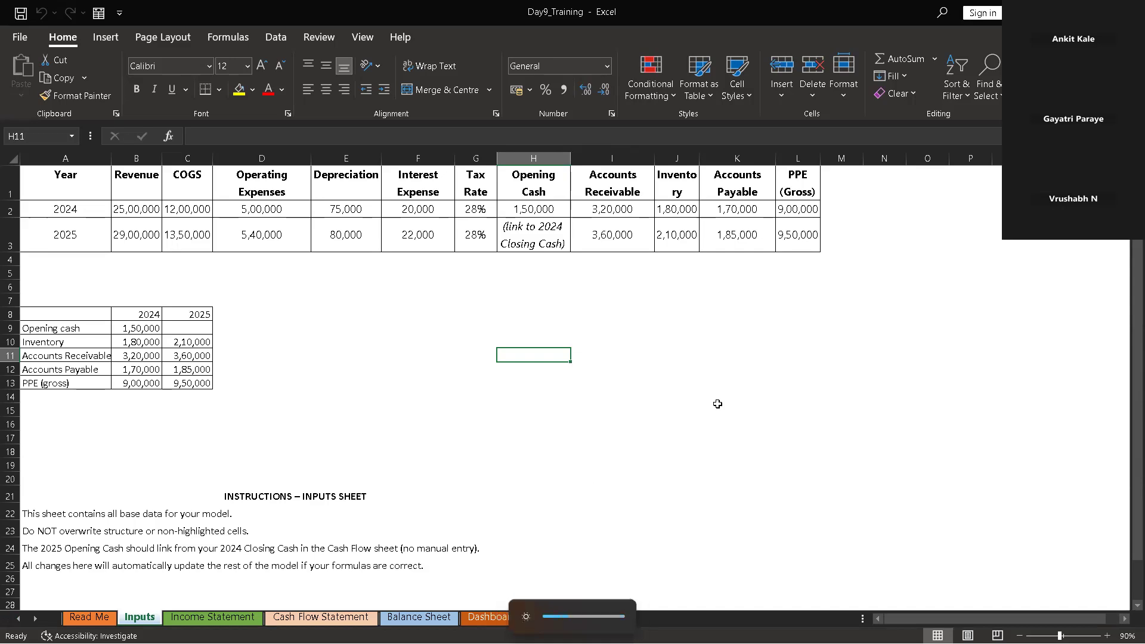
pyautogui.press('XF86MonBrightnessUp')
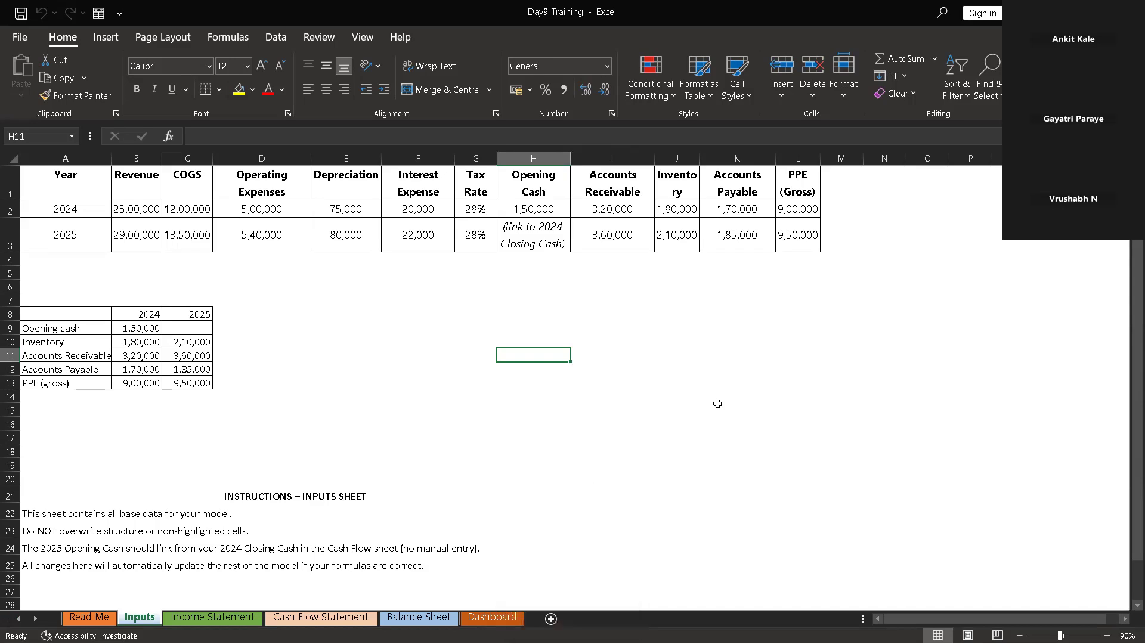
pyautogui.press('XF86MonBrightnessUp')
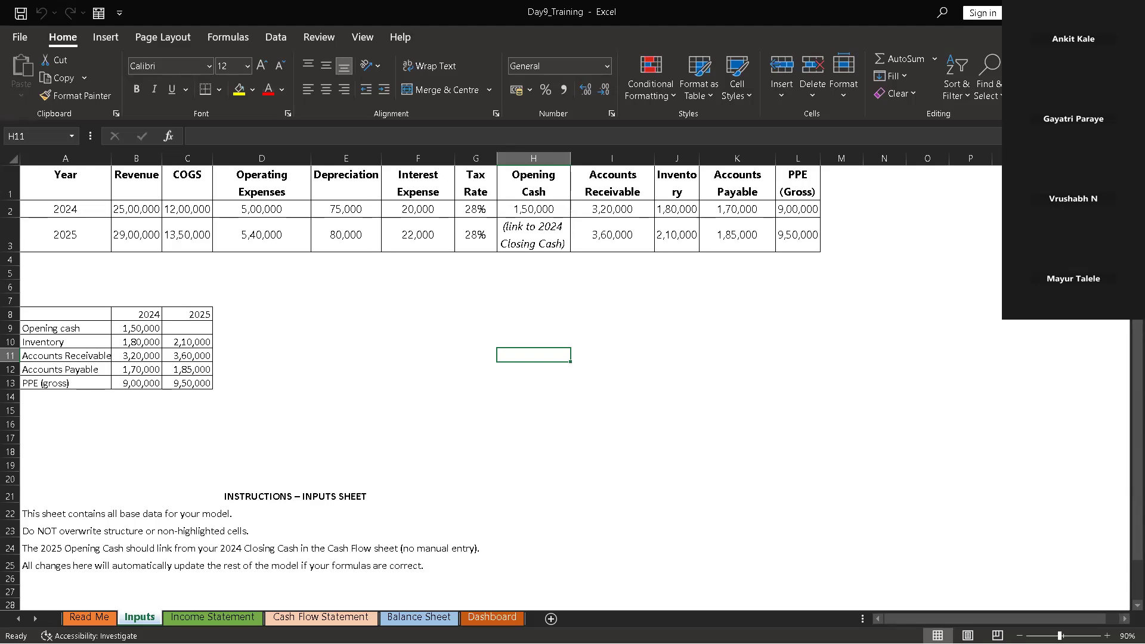
pyautogui.moveTo(1103, 643)
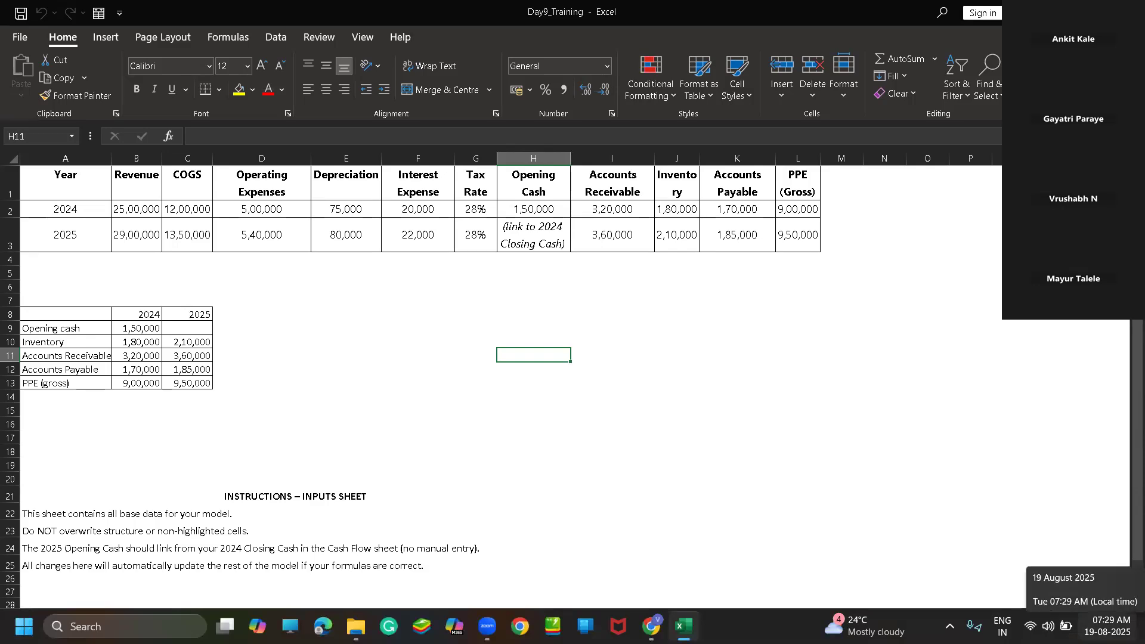
pyautogui.press('XF86AudioRaiseVolume')
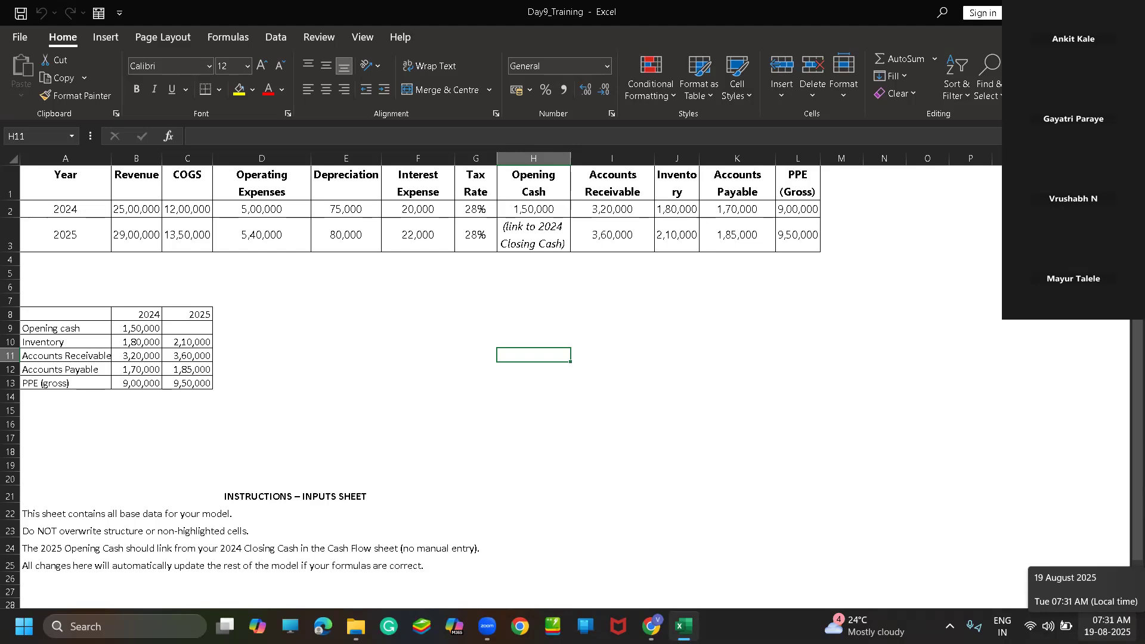
pyautogui.press('XF86AudioRaiseVolume')
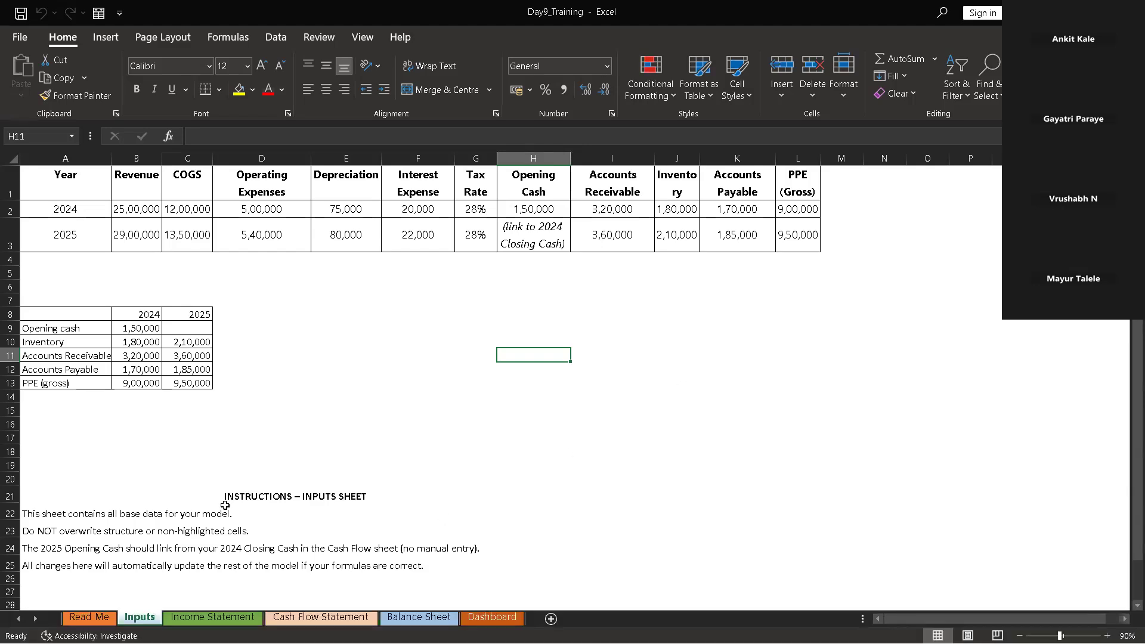
# Review the layouts and instructions of the Income Statement, Cash Flow Statement, Balance Sheet and Dashboard sheets, ending back on Inputs
pyautogui.click(190, 617)
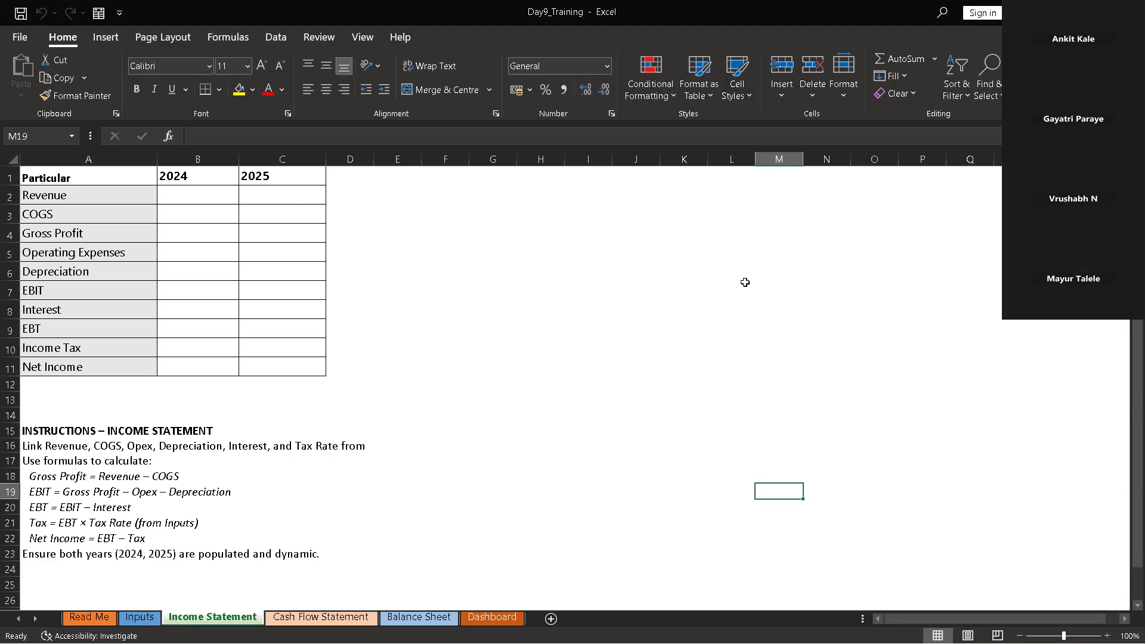
pyautogui.click(301, 617)
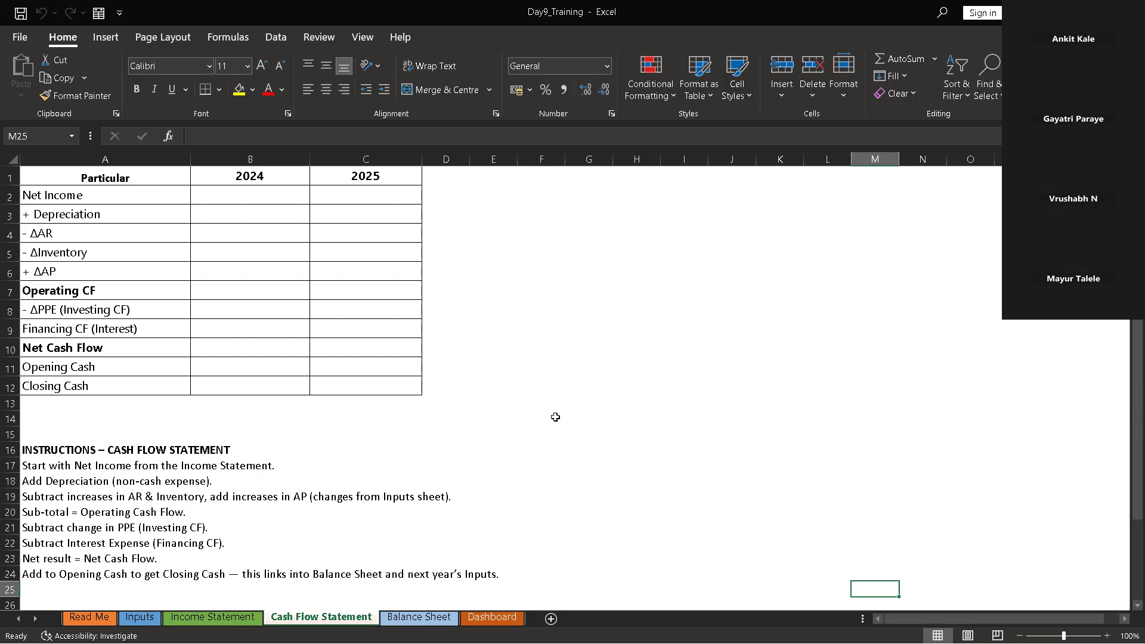
pyautogui.click(419, 617)
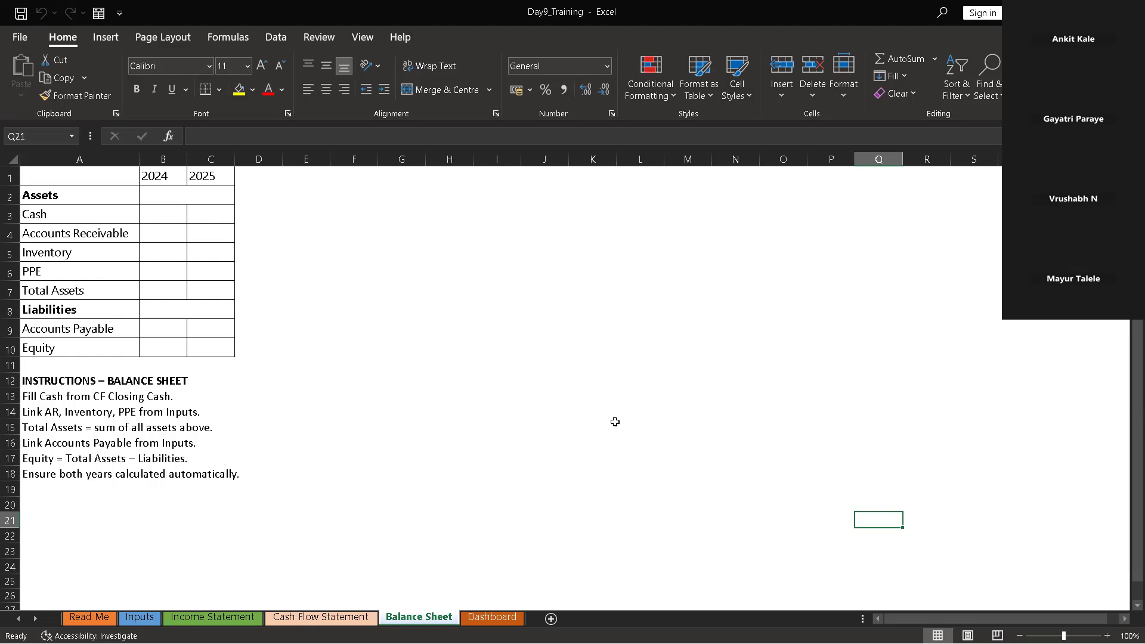
pyautogui.click(494, 618)
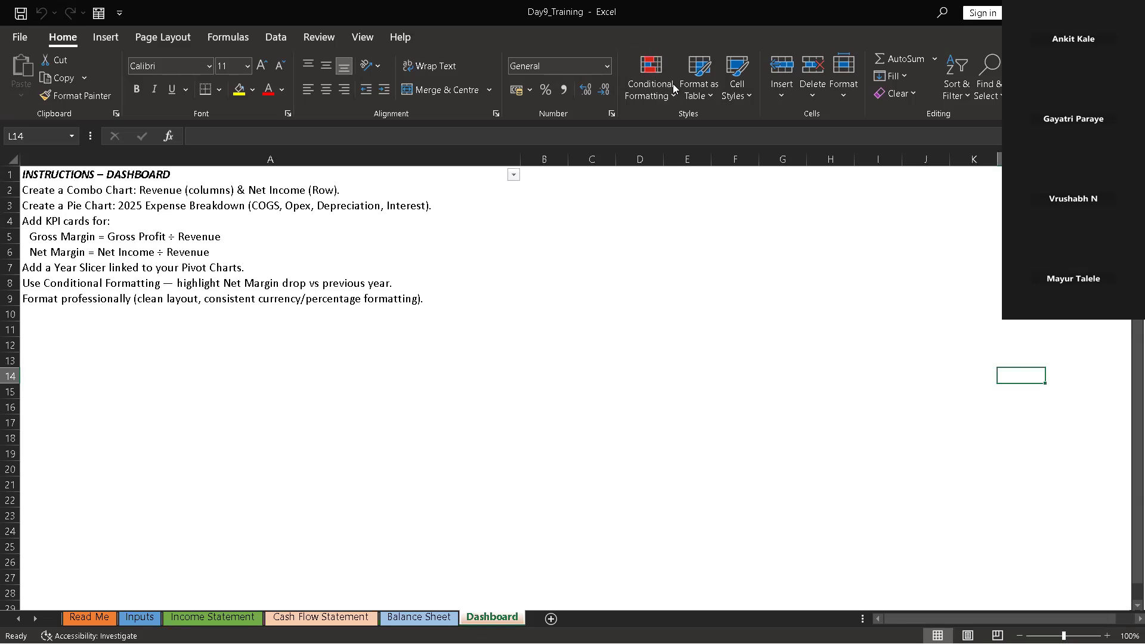
pyautogui.click(139, 617)
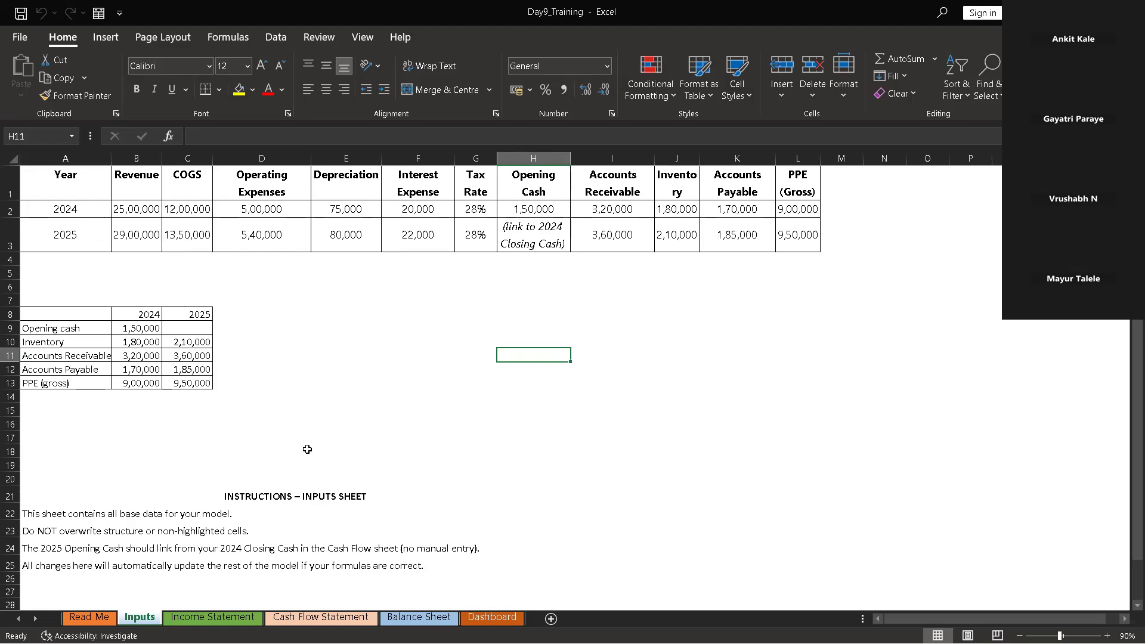
# Go to the Income Statement sheet and select the 2024 Revenue cell, B2
pyautogui.click(218, 603)
pyautogui.click(213, 617)
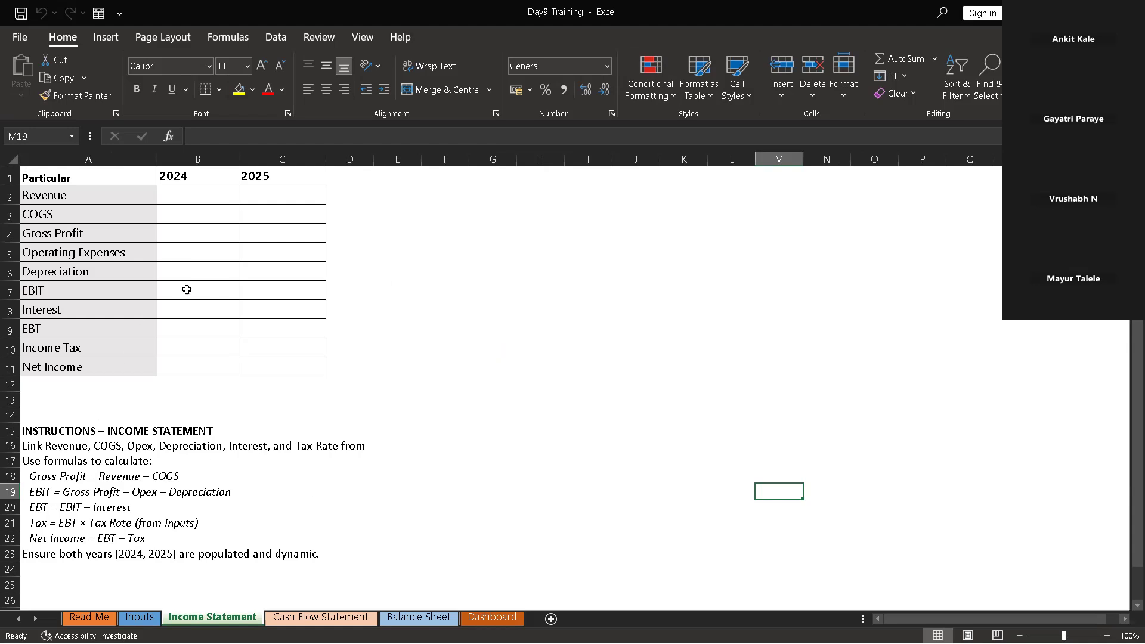
pyautogui.click(196, 198)
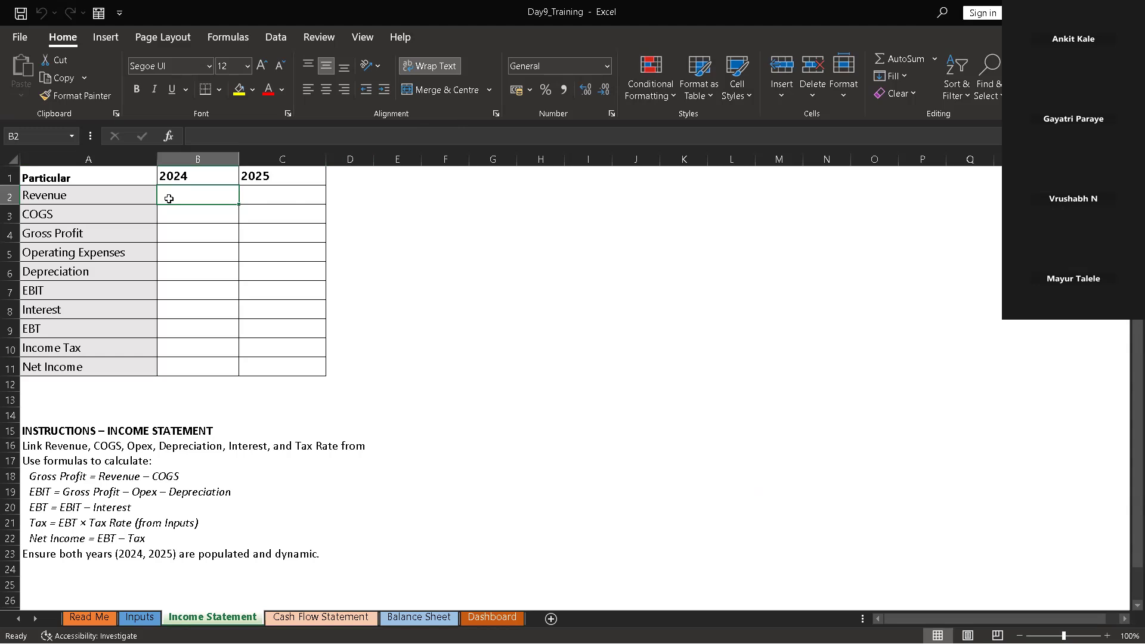
pyautogui.write('20')
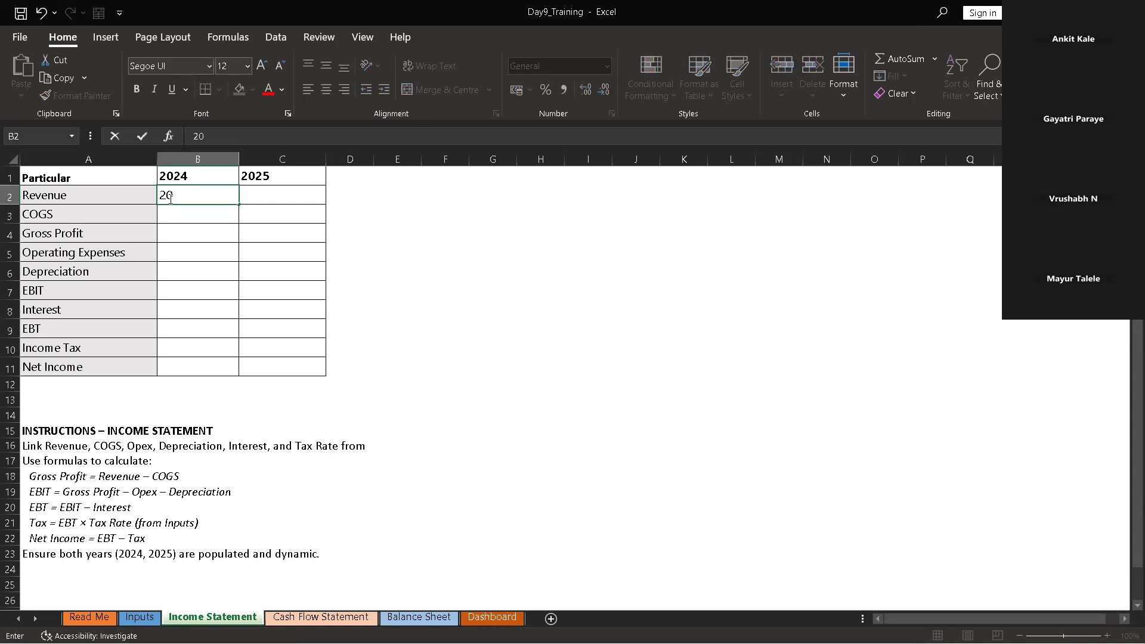
pyautogui.write('24')
pyautogui.press('BackSpace')
pyautogui.press('BackSpace')
pyautogui.press('BackSpace')
pyautogui.press('BackSpace')
# Link the 2024 Revenue cell of the Income Statement to the 2024 revenue on the Inputs sheet with =Inputs!B2
pyautogui.click(146, 617)
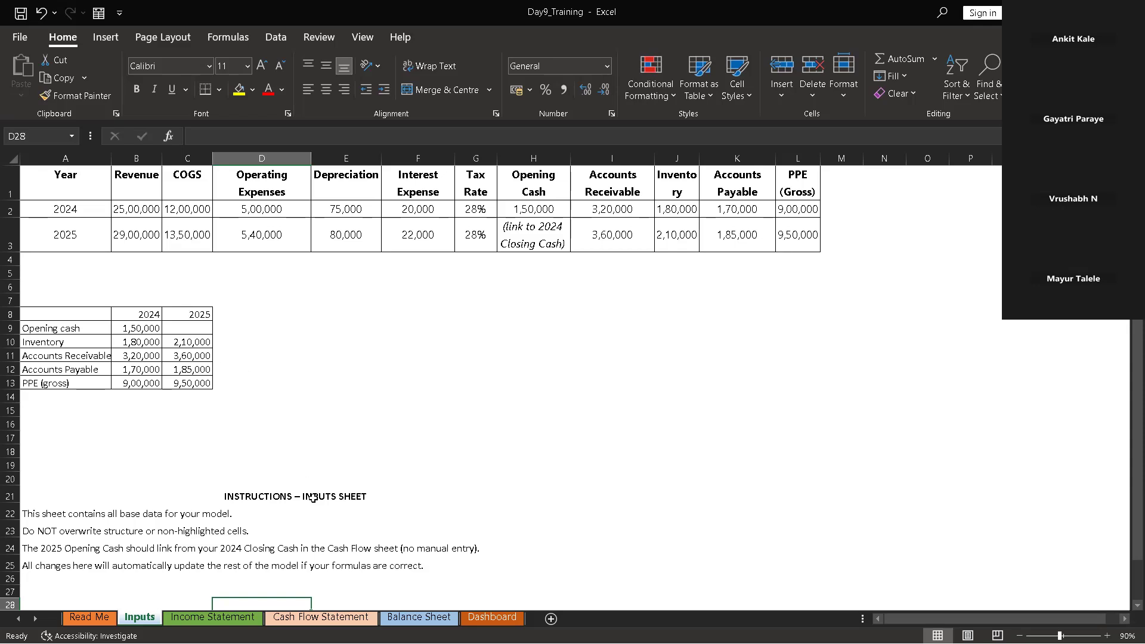
pyautogui.click(233, 617)
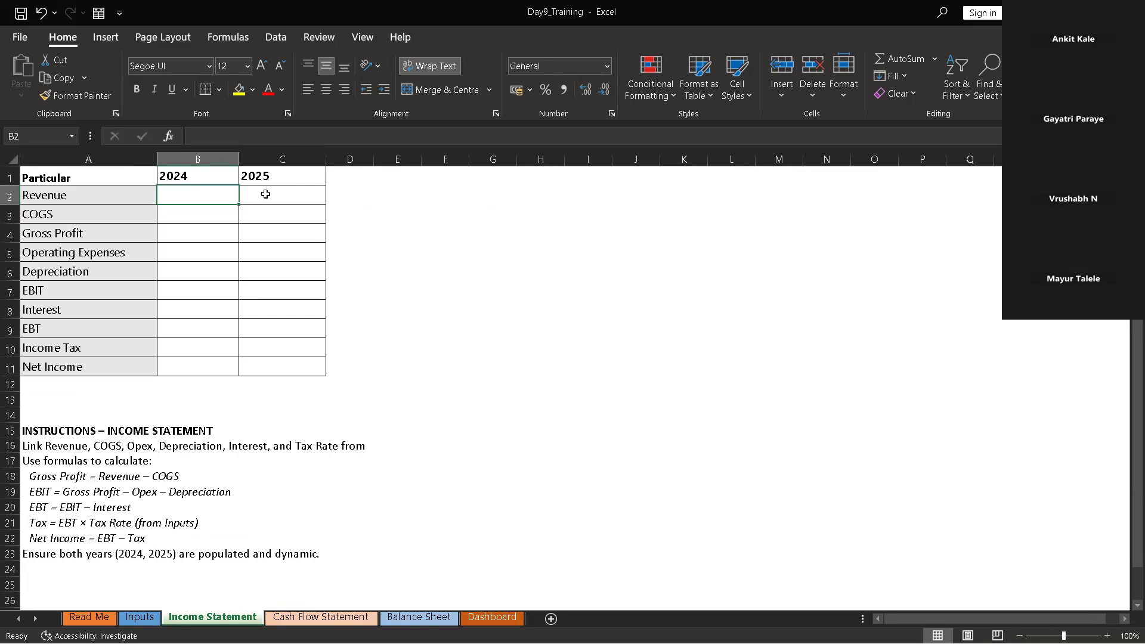
pyautogui.write('=')
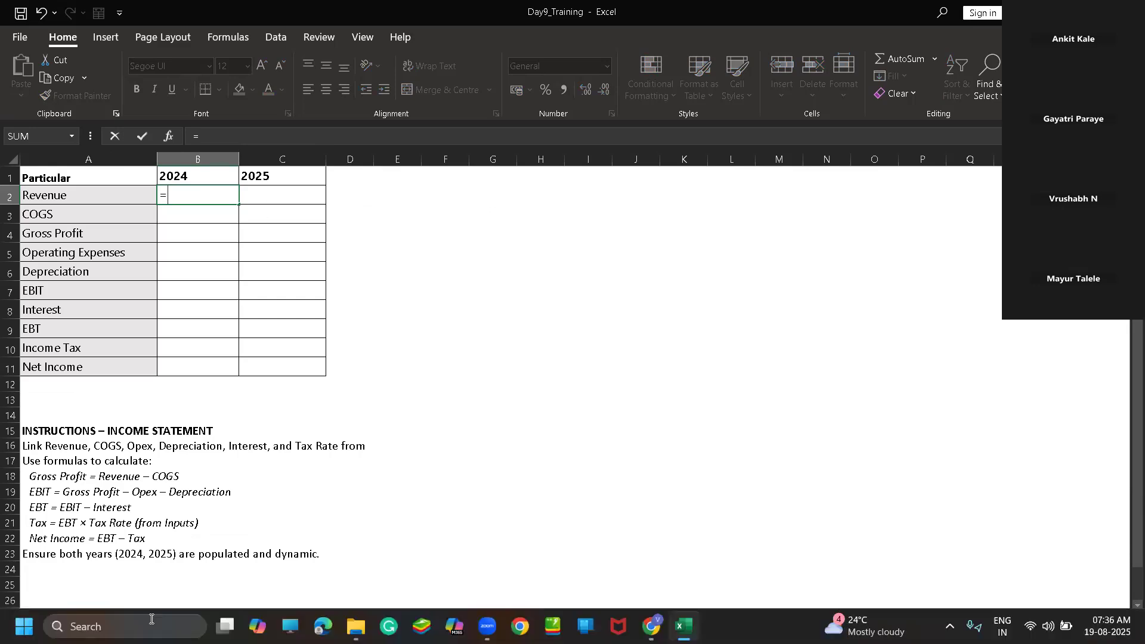
pyautogui.click(143, 618)
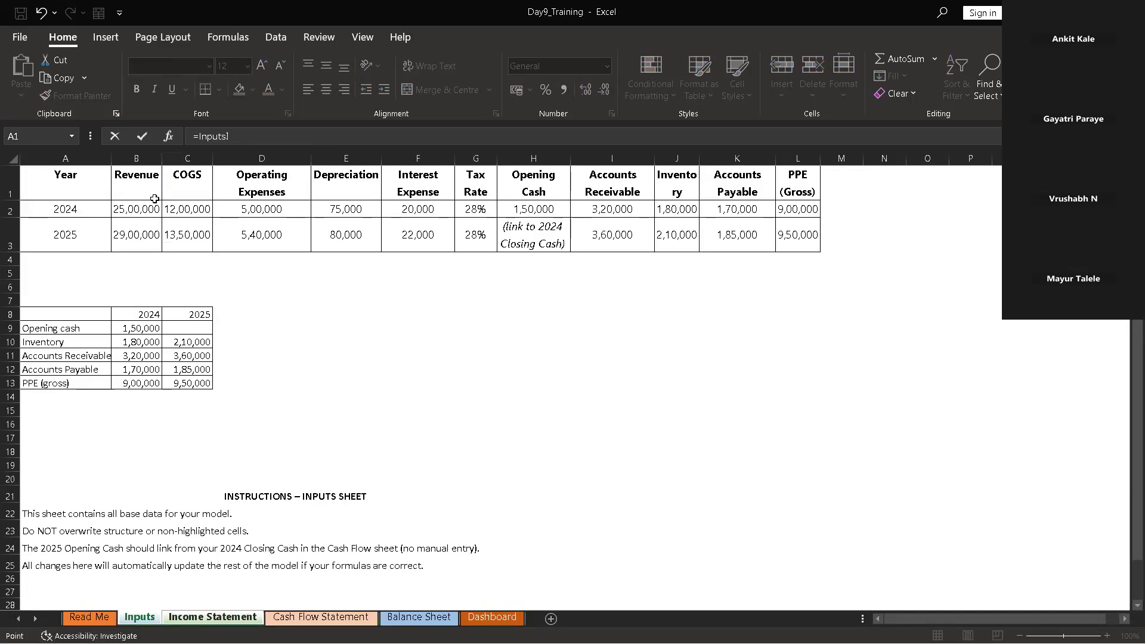
pyautogui.click(154, 208)
pyautogui.press('Return')
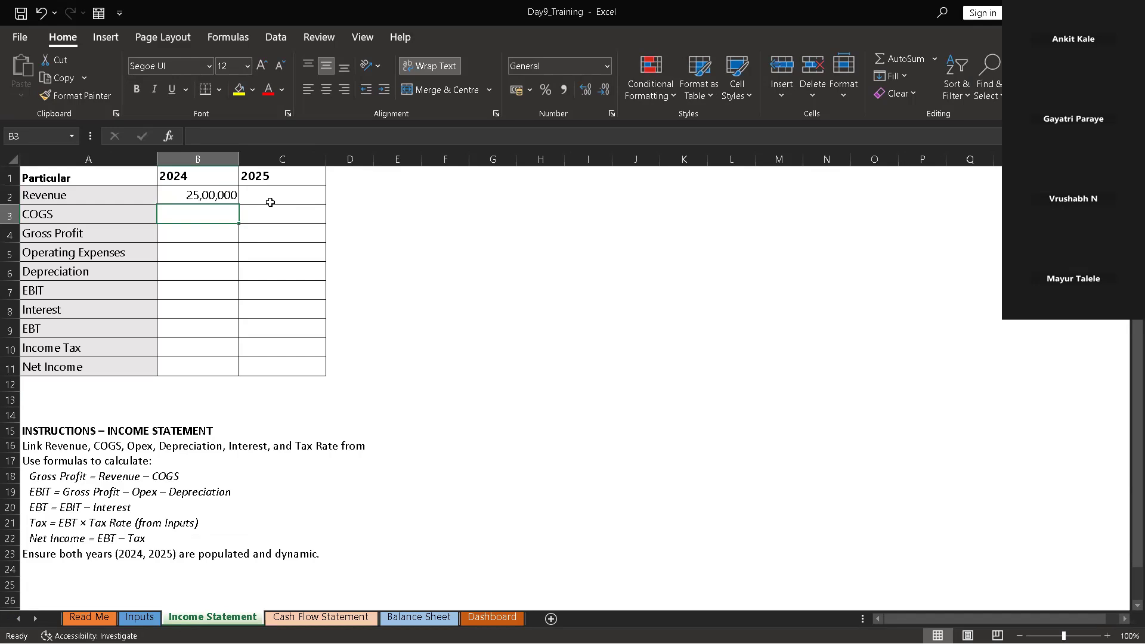
# Inspect the link formula in the 2024 Revenue cell and the neighbouring 2025 cell
pyautogui.click(271, 202)
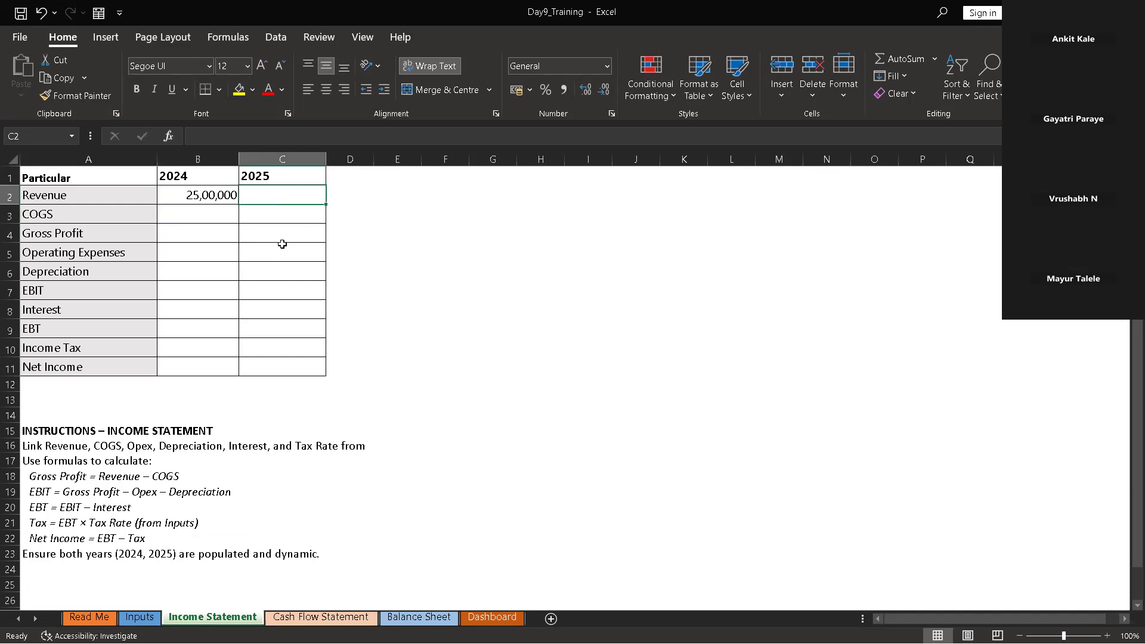
pyautogui.click(212, 203)
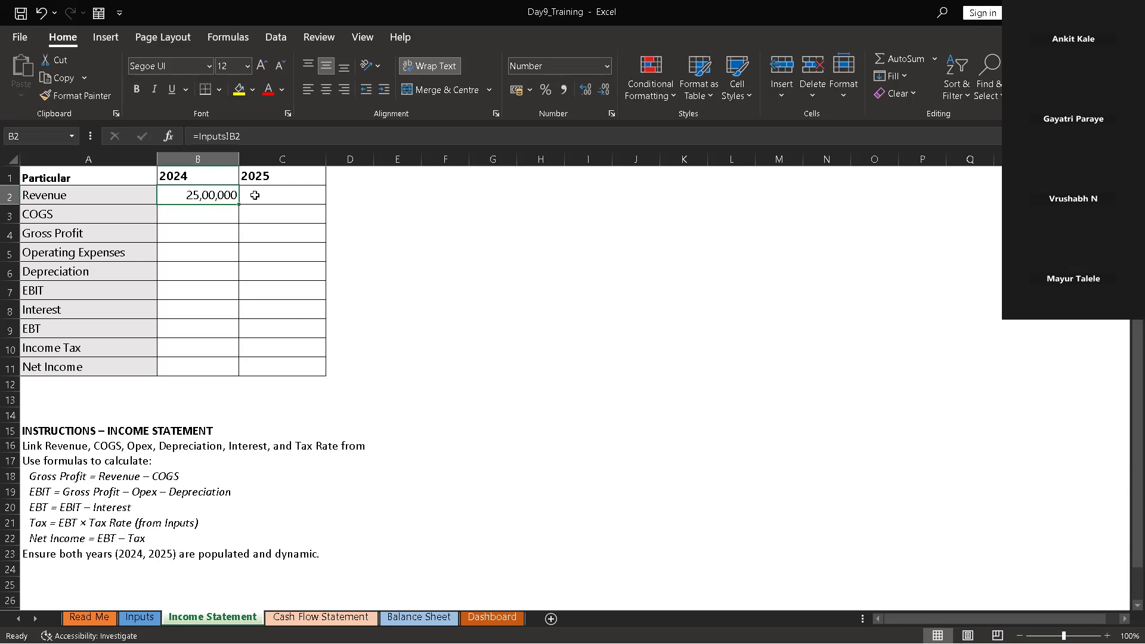
pyautogui.click(256, 195)
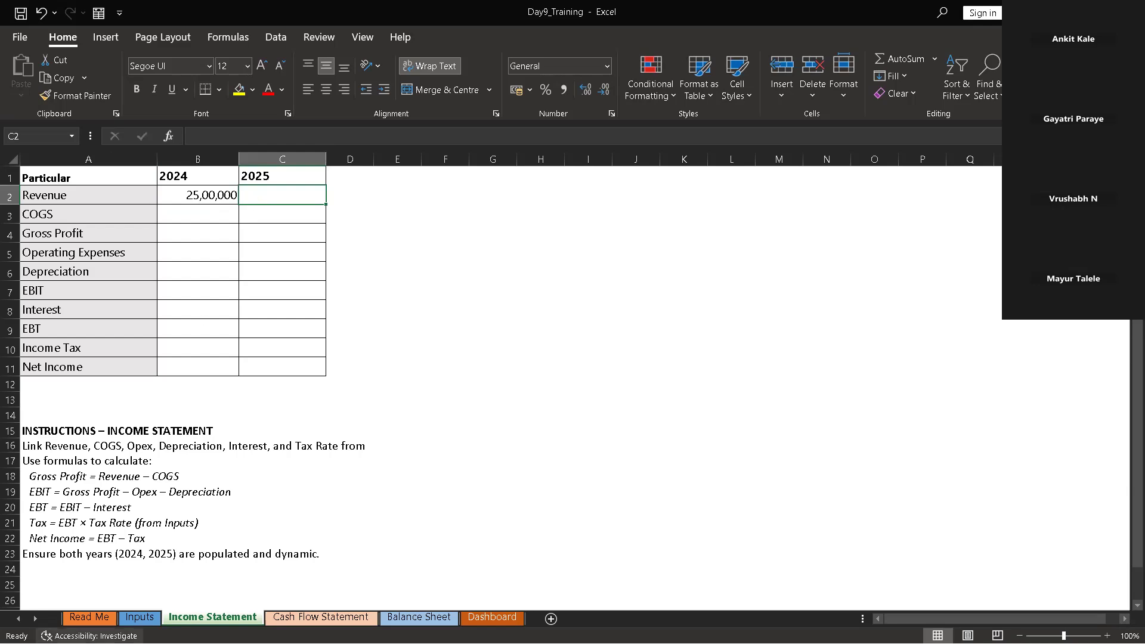
# Copy the full yearly data table, A1:L3, on the Inputs sheet
pyautogui.click(145, 608)
pyautogui.click(140, 617)
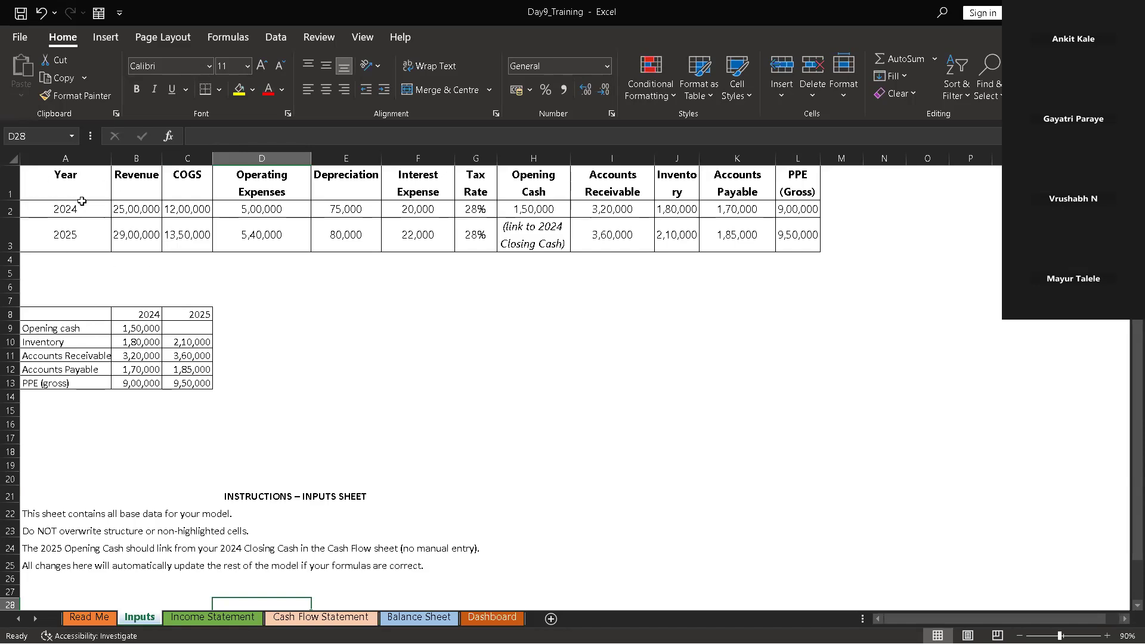
pyautogui.moveTo(44, 178); pyautogui.dragTo(100, 209)
pyautogui.click(246, 285)
pyautogui.moveTo(37, 174); pyautogui.dragTo(814, 244)
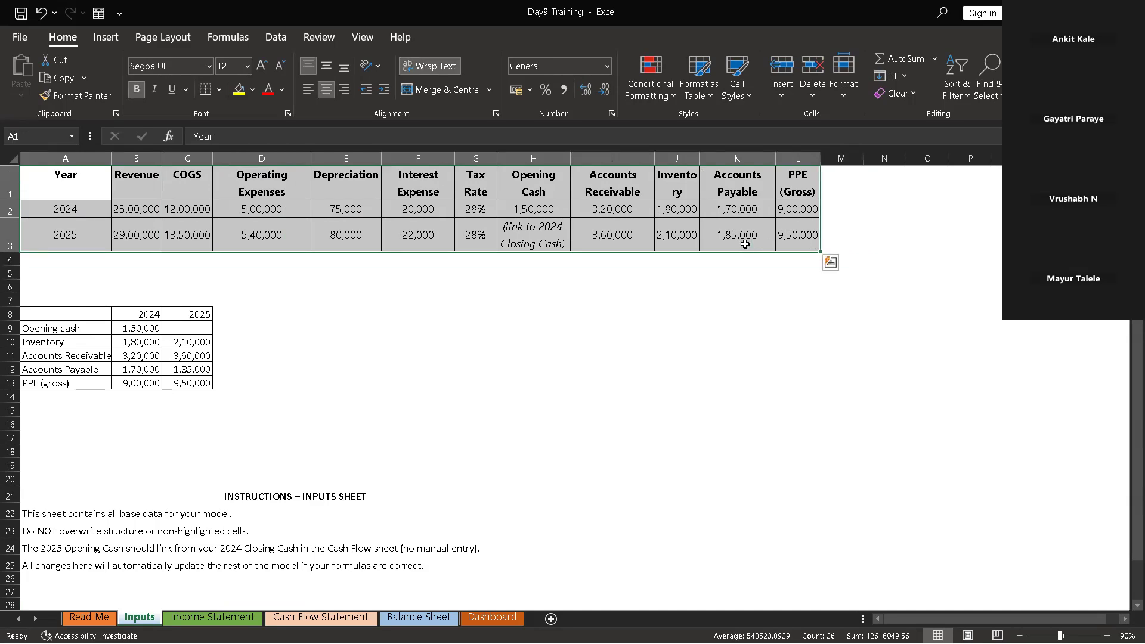
pyautogui.hotkey('ctrl', 'c')
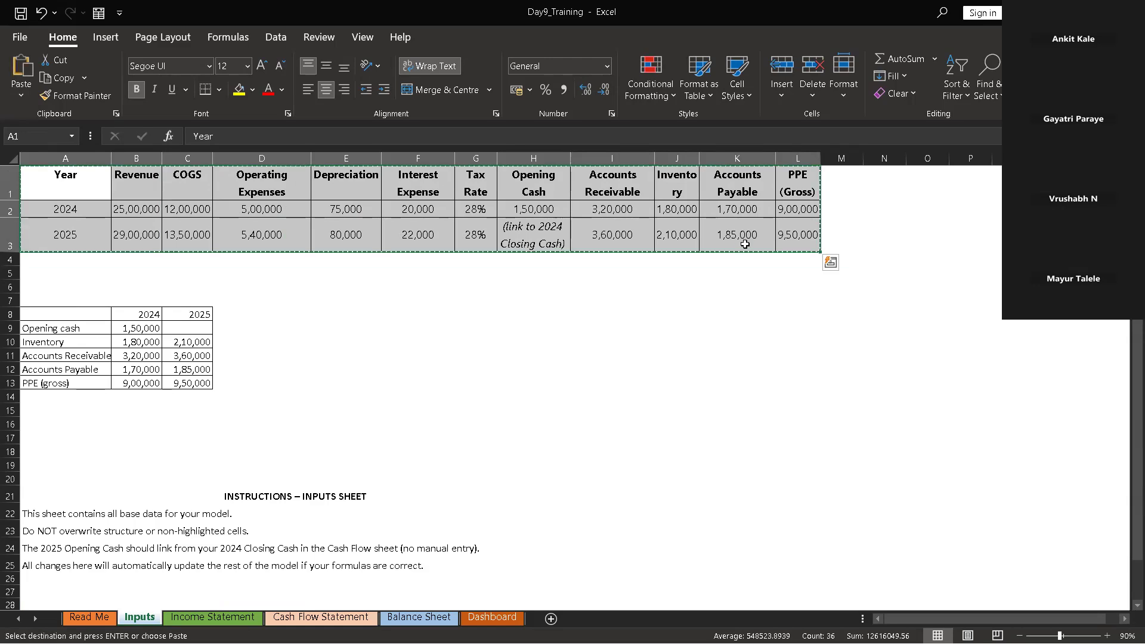
# Paste the copied yearly data table transposed into the empty area starting at cell A33, below the instructions on the Inputs sheet
pyautogui.scroll(-3, 708, 297)
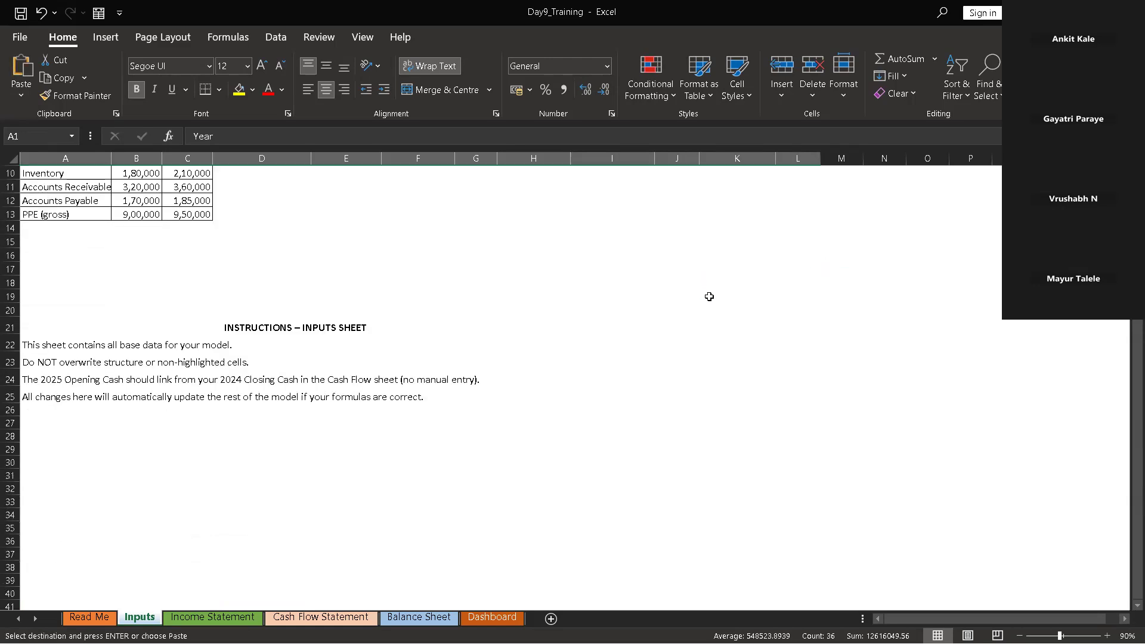
pyautogui.scroll(-7, 709, 297)
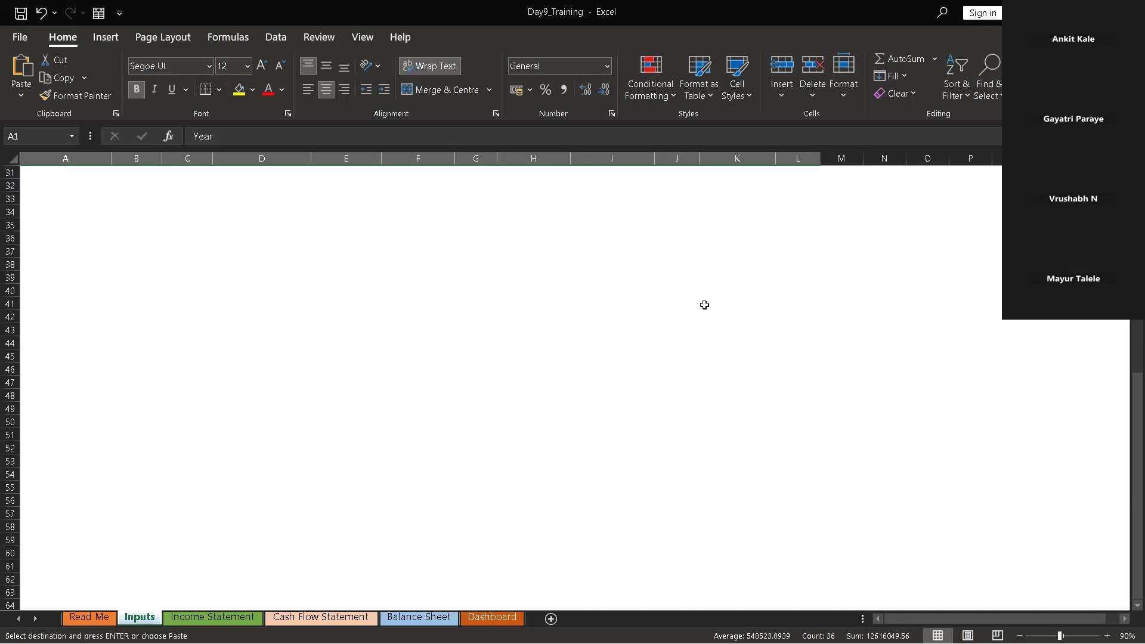
pyautogui.rightClick(485, 341)
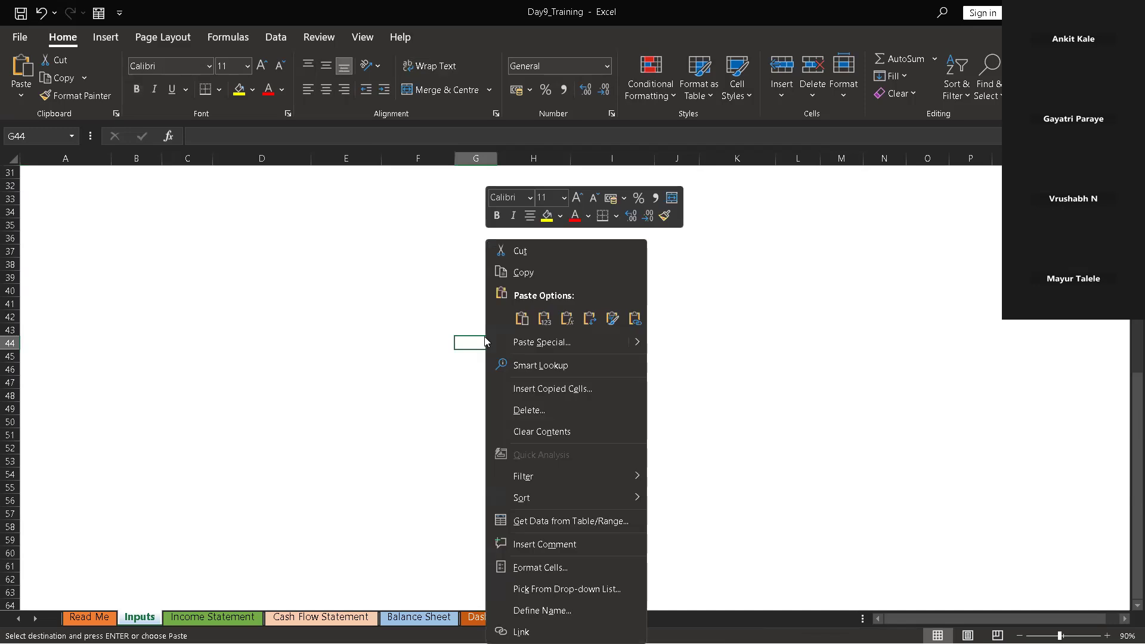
pyautogui.press('Escape')
pyautogui.scroll(3, 368, 337)
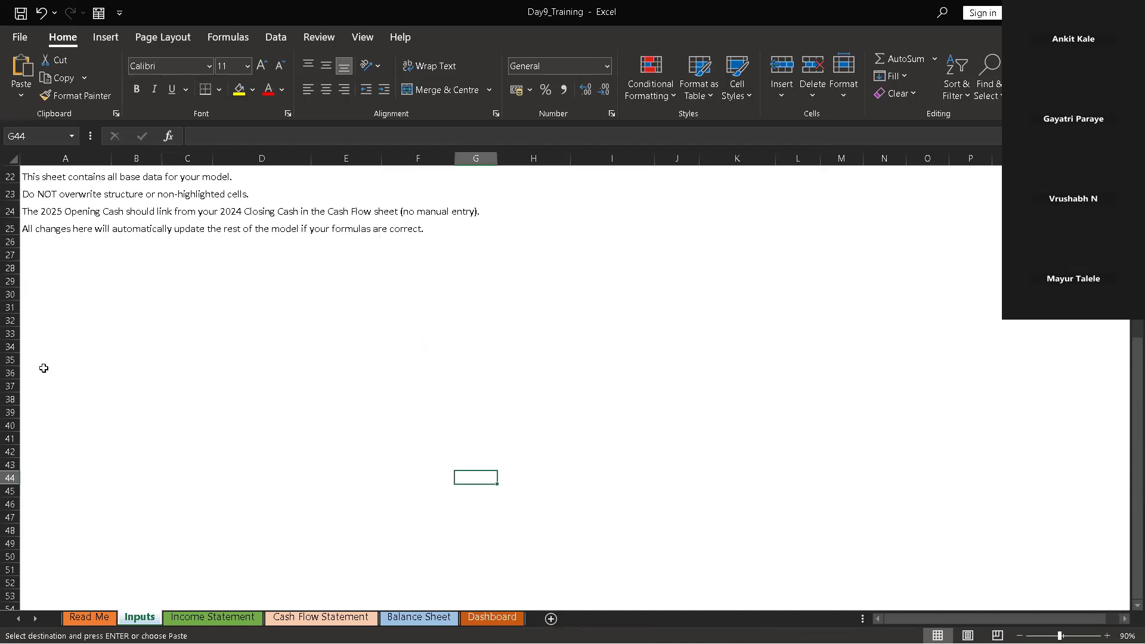
pyautogui.click(45, 336)
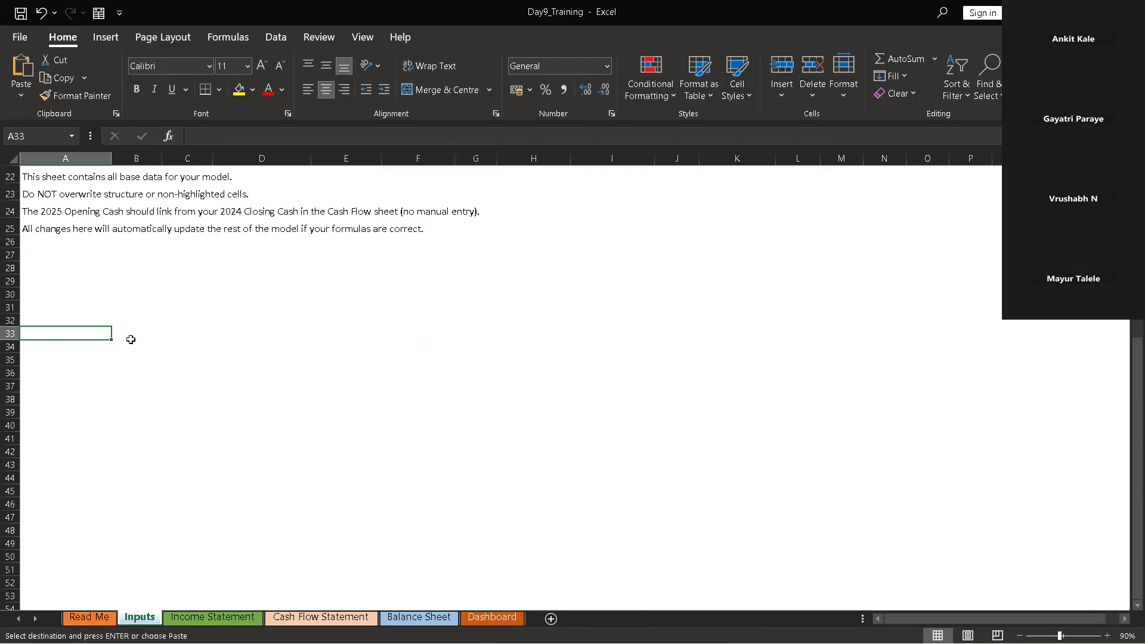
pyautogui.rightClick(101, 338)
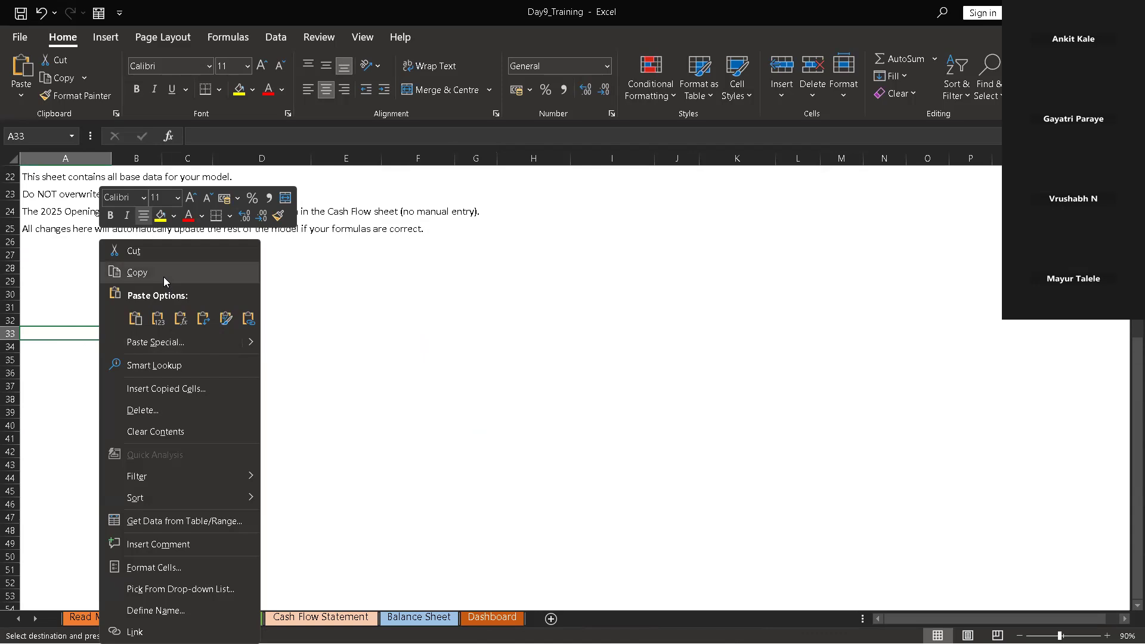
pyautogui.click(185, 311)
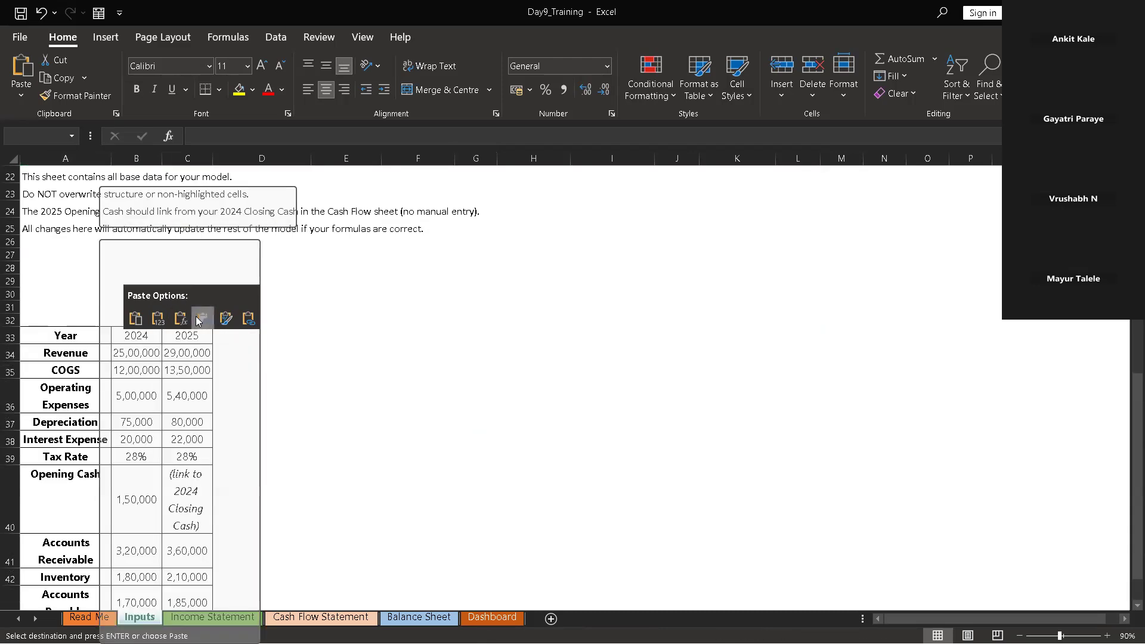
pyautogui.press('Escape')
pyautogui.scroll(-1, 291, 335)
pyautogui.click(314, 367)
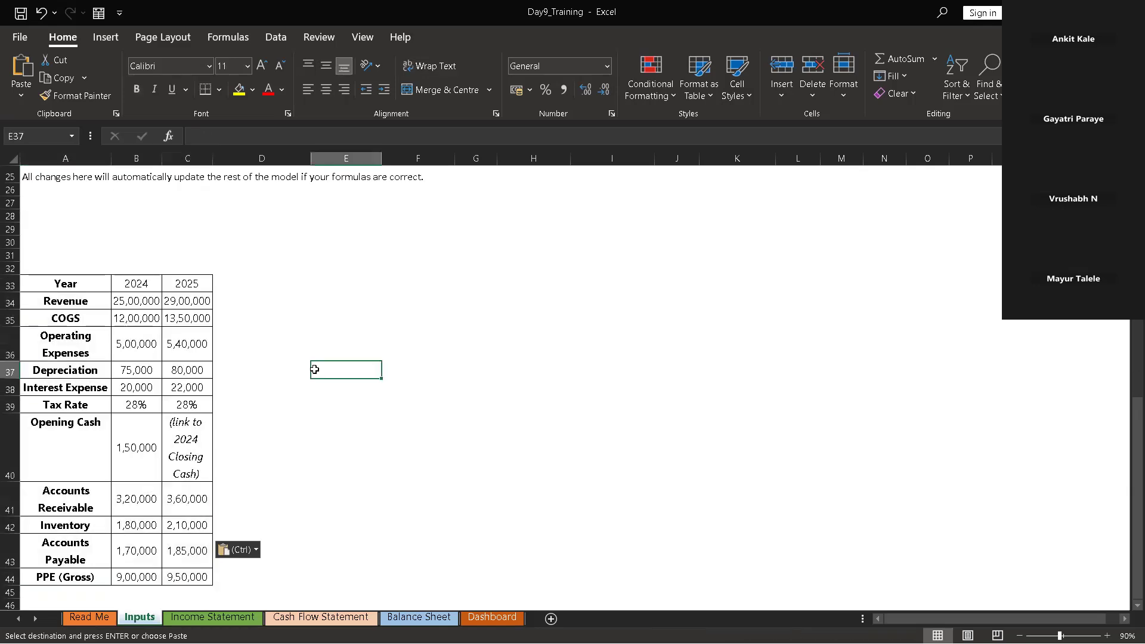
pyautogui.scroll(-2, 314, 368)
pyautogui.scroll(1, 314, 370)
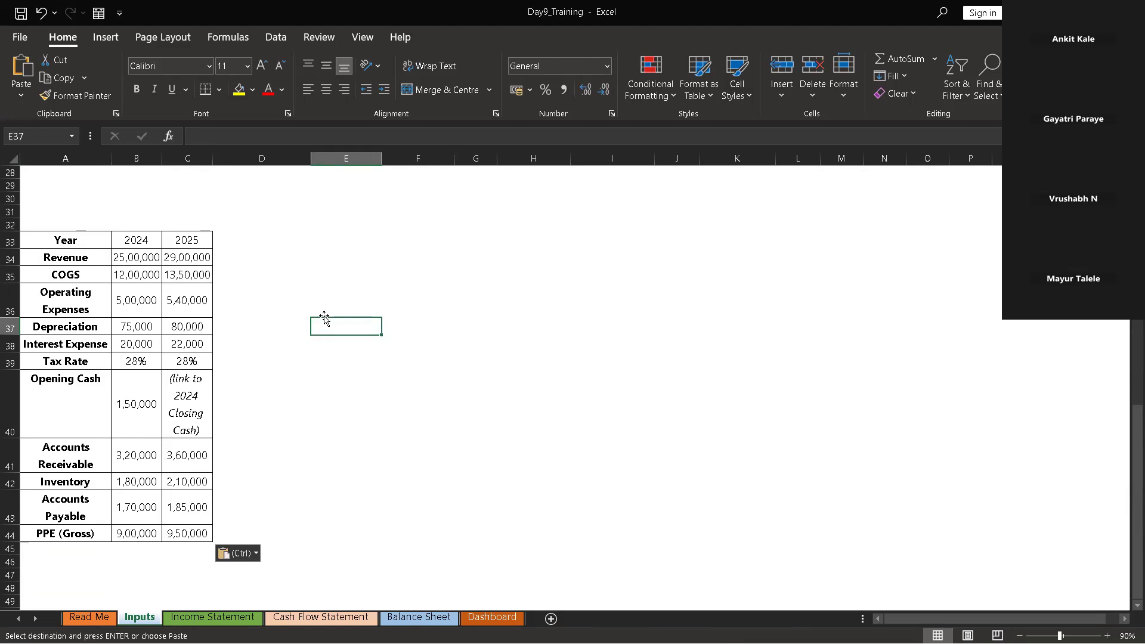
# Replace the 2024 Revenue formula in B2 of the Income Statement with a VLOOKUP, using A2 as the lookup value
pyautogui.scroll(9, 324, 318)
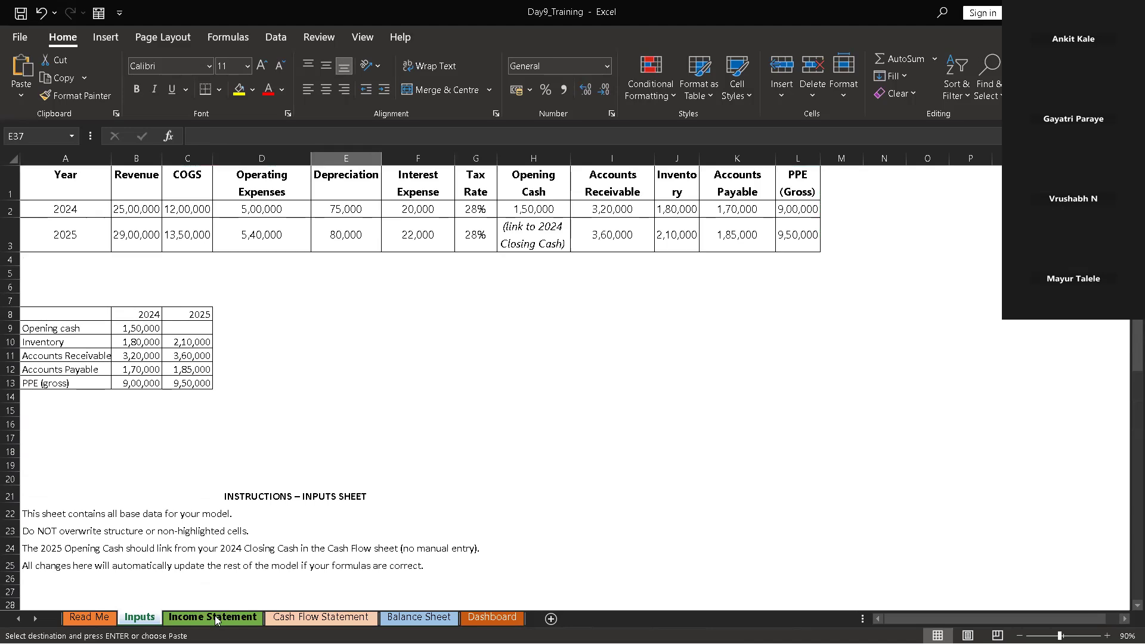
pyautogui.click(220, 616)
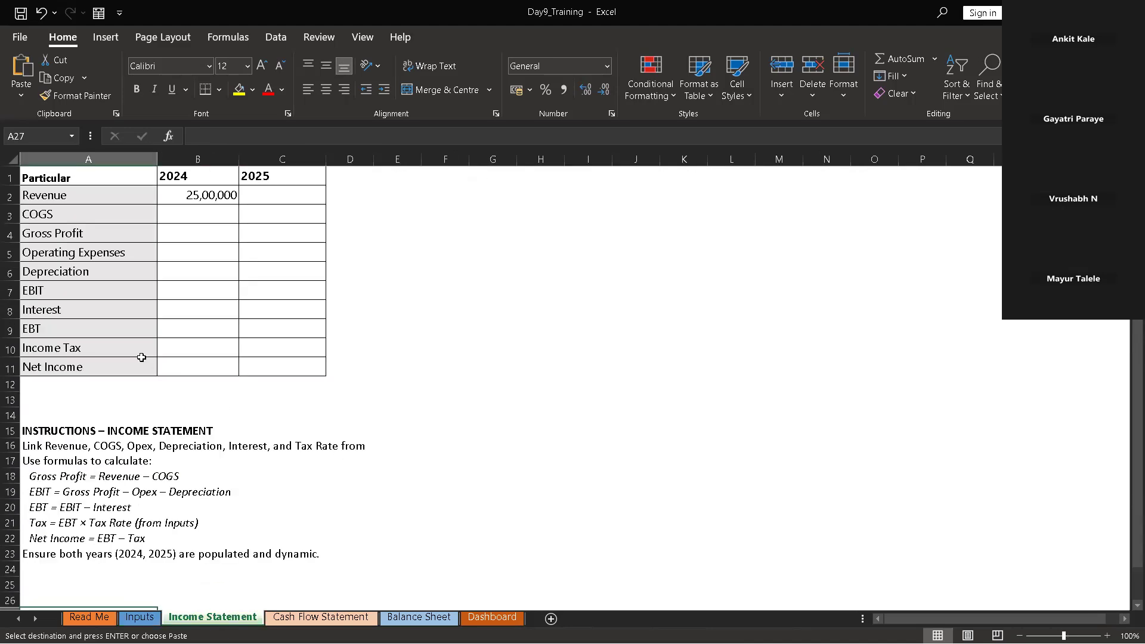
pyautogui.click(277, 198)
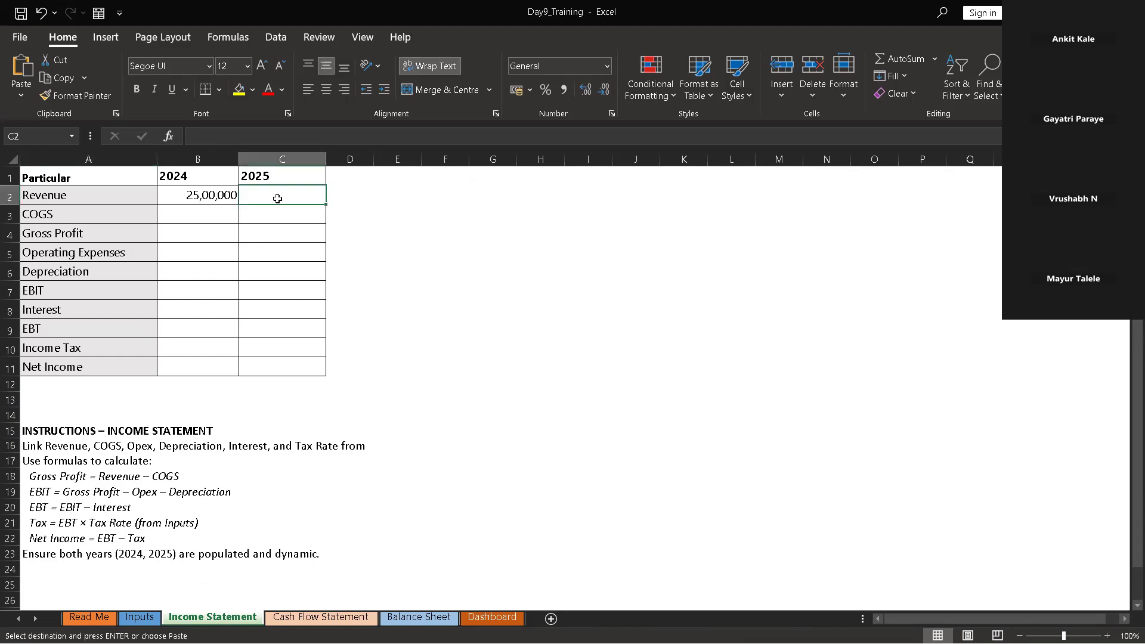
pyautogui.click(209, 199)
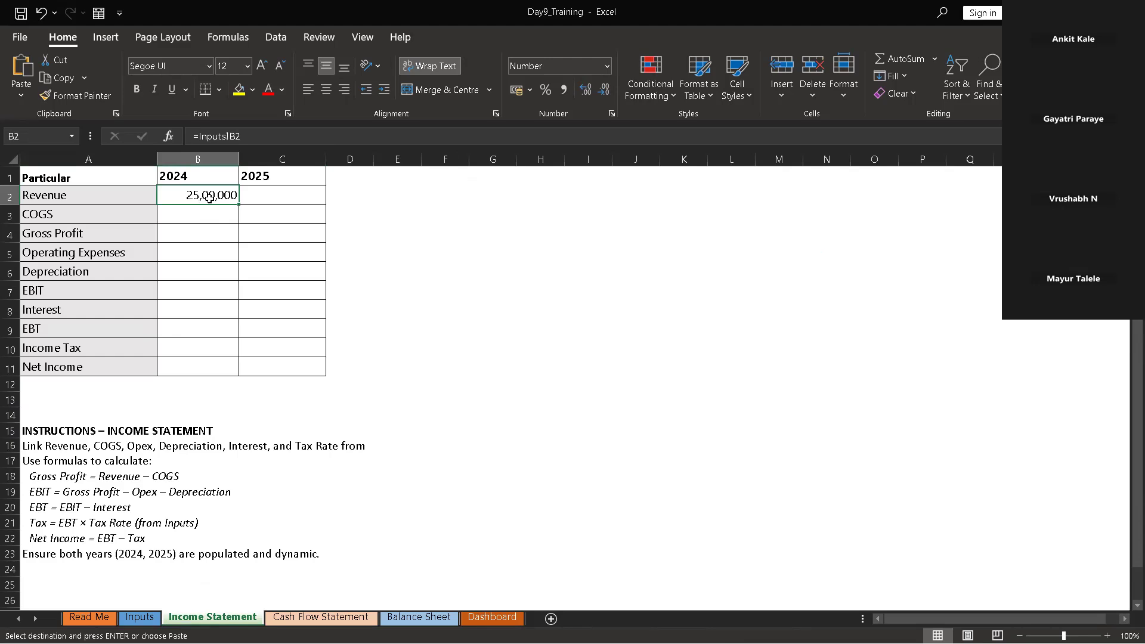
pyautogui.write('=')
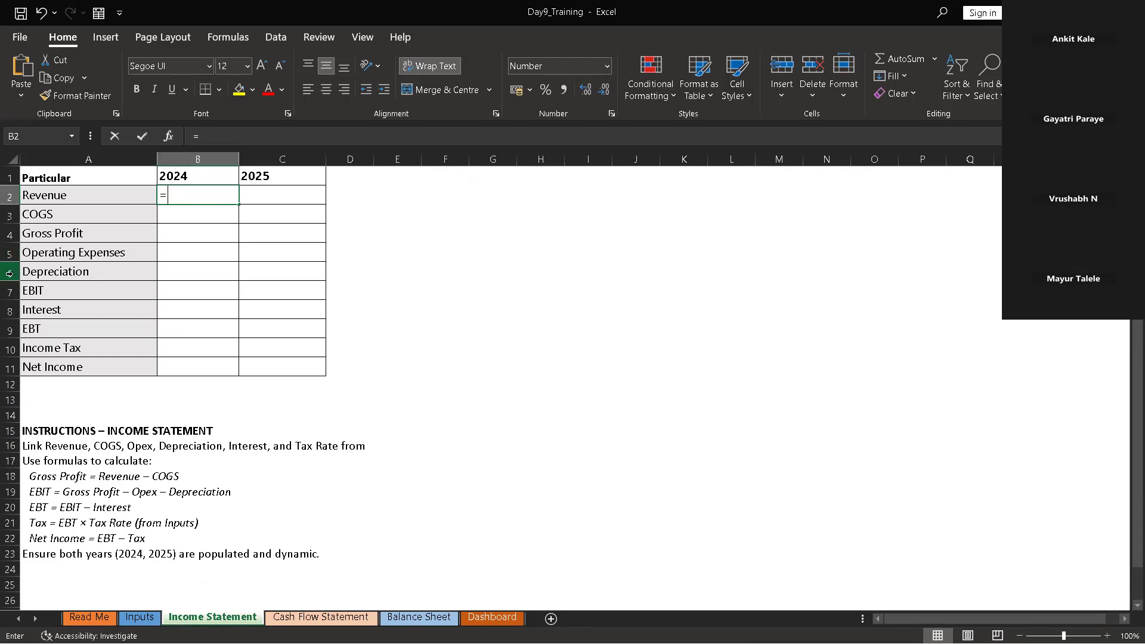
pyautogui.write('v')
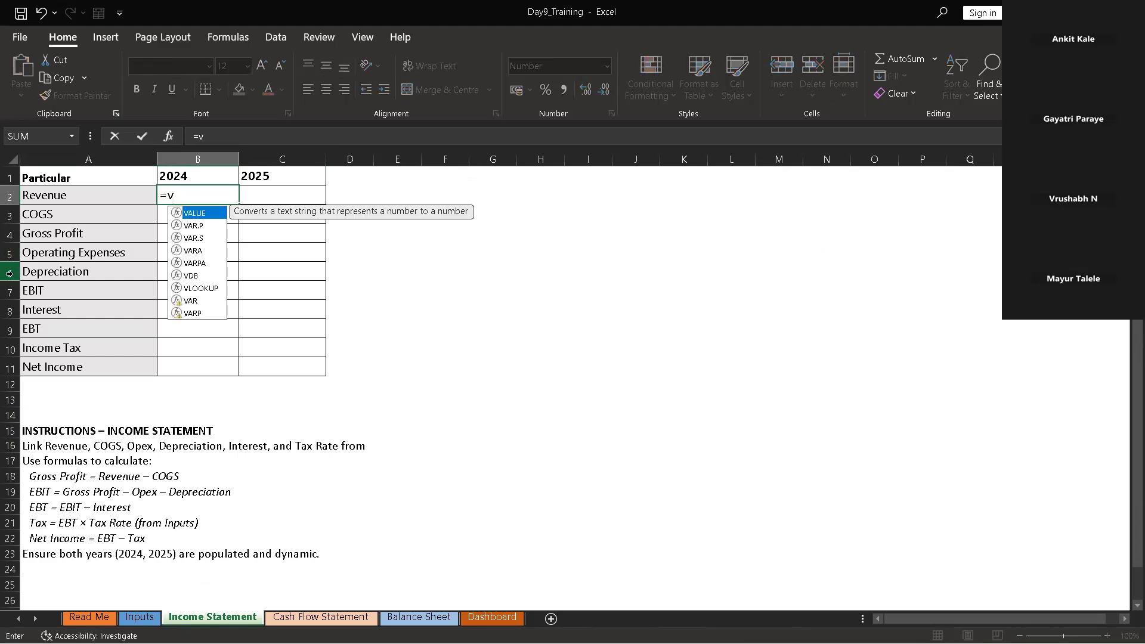
pyautogui.write('l')
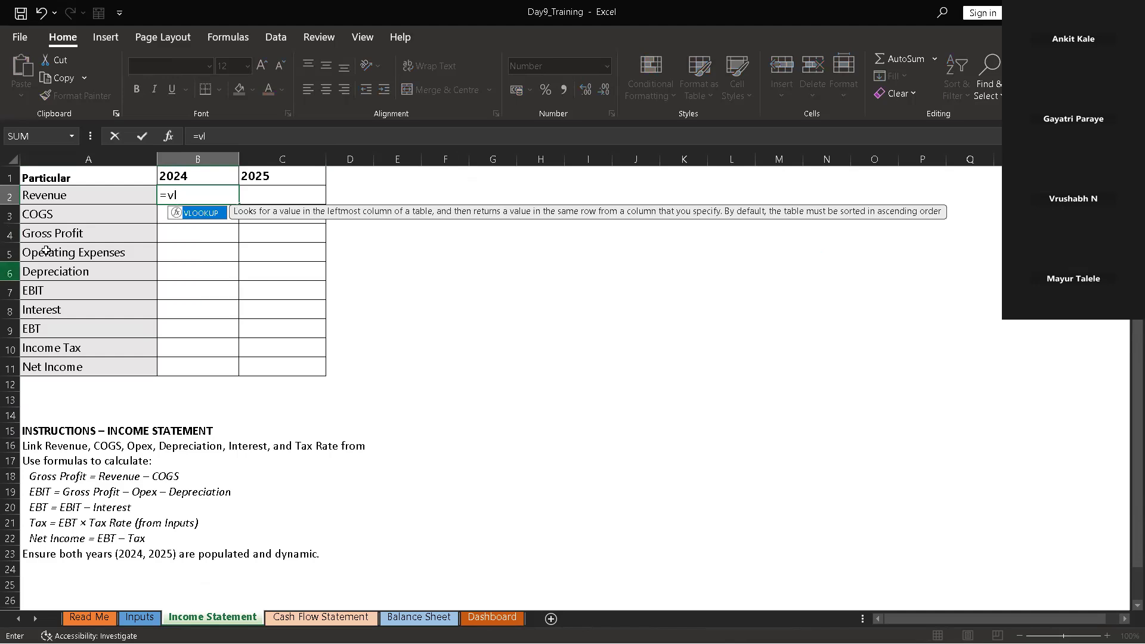
pyautogui.doubleClick(214, 214)
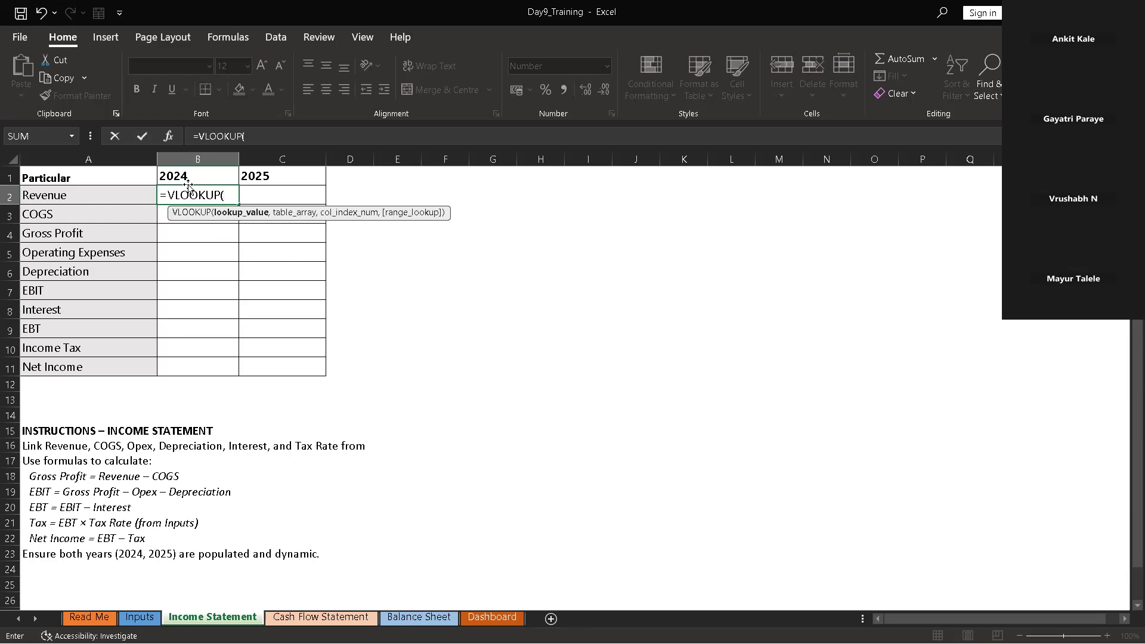
pyautogui.click(106, 196)
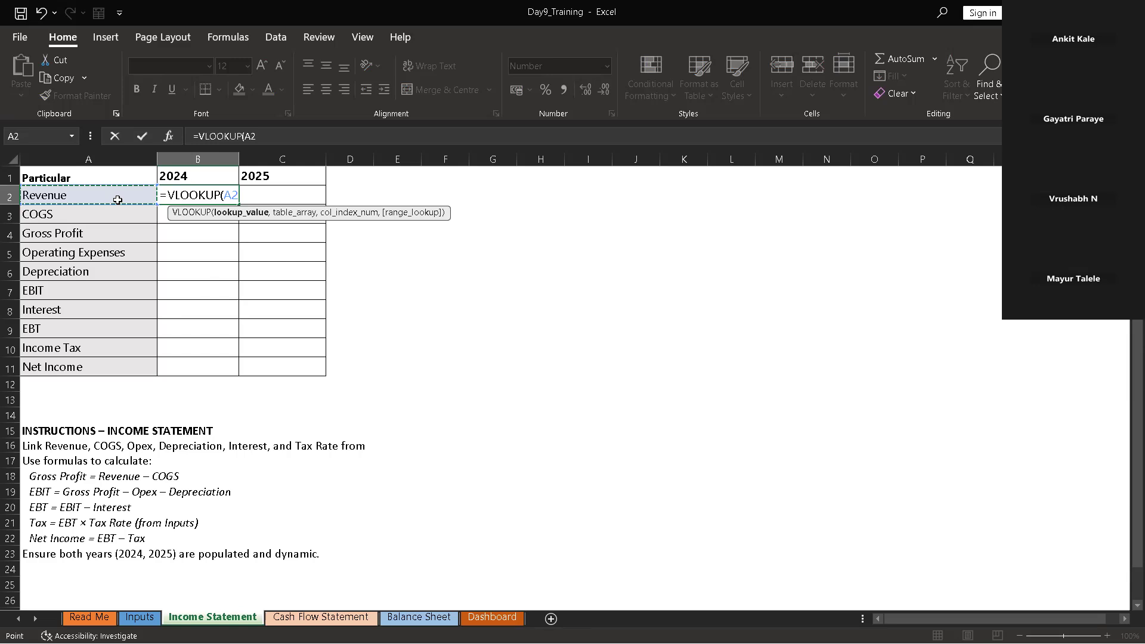
pyautogui.write(',')
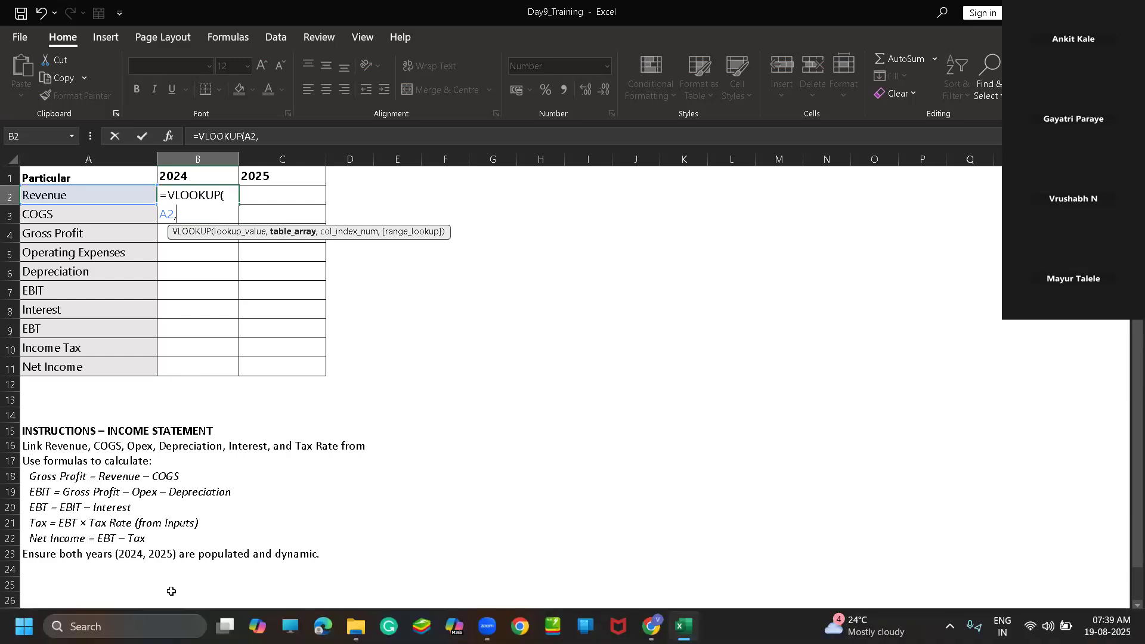
# Set the VLOOKUP table array to the transposed table on the Inputs sheet as the absolute range $A$33:$C$44
pyautogui.click(140, 616)
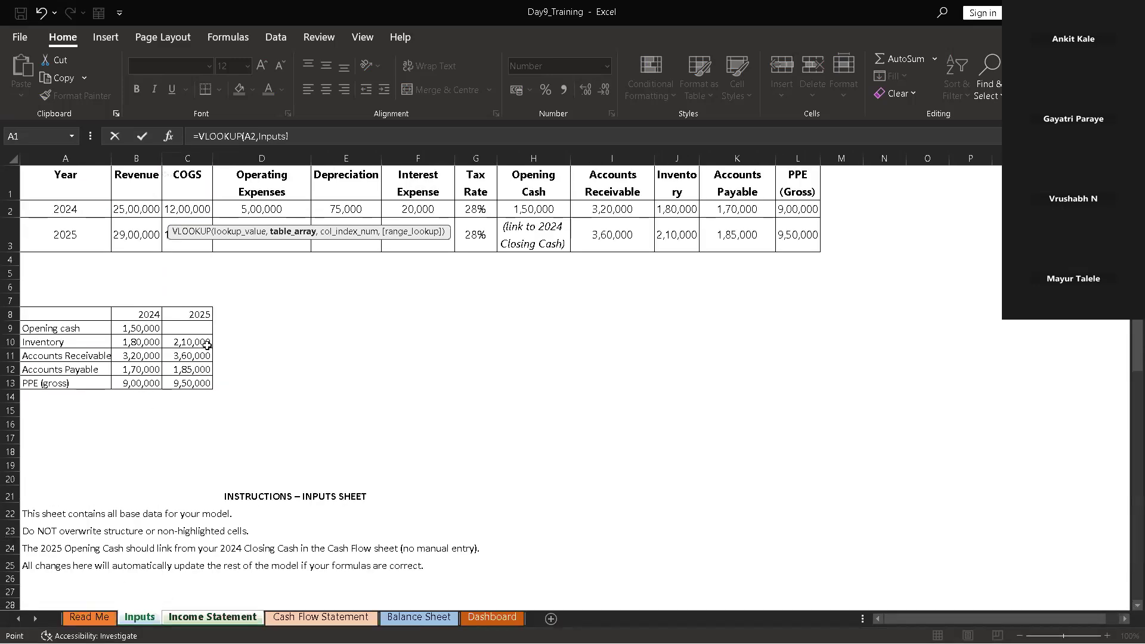
pyautogui.scroll(-9, 207, 345)
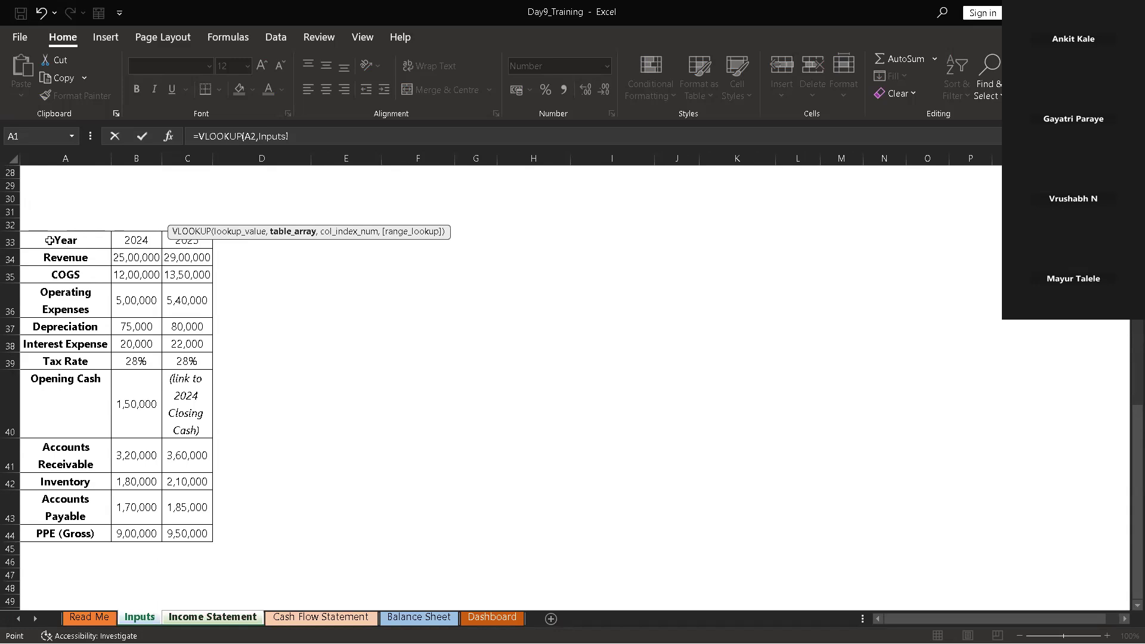
pyautogui.moveTo(108, 290); pyautogui.dragTo(194, 526)
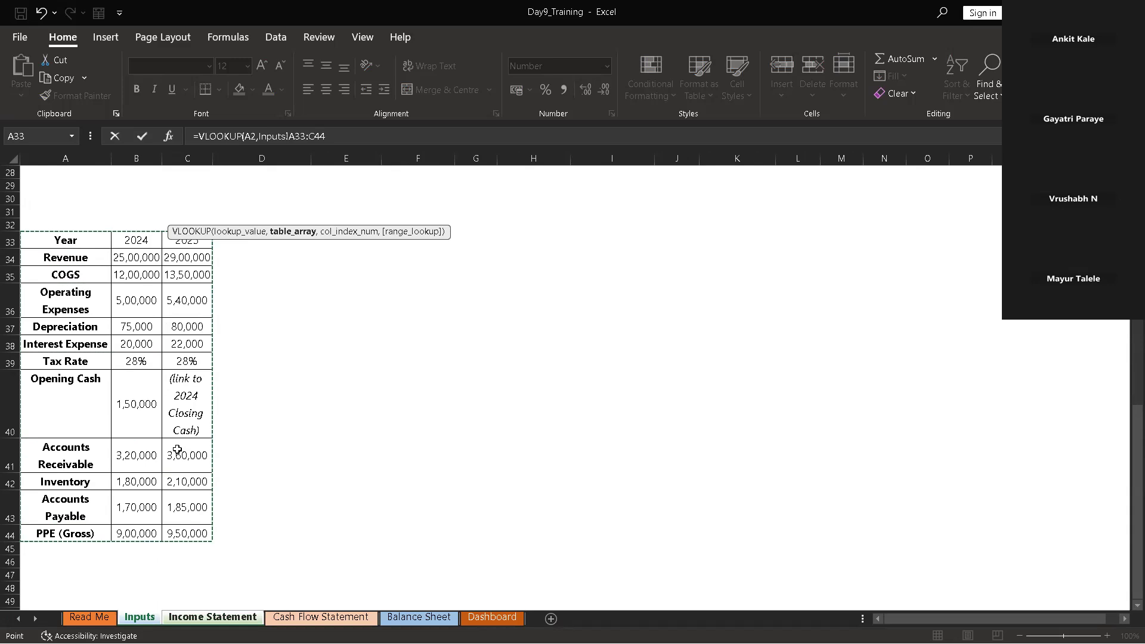
pyautogui.press('F4')
pyautogui.write(',')
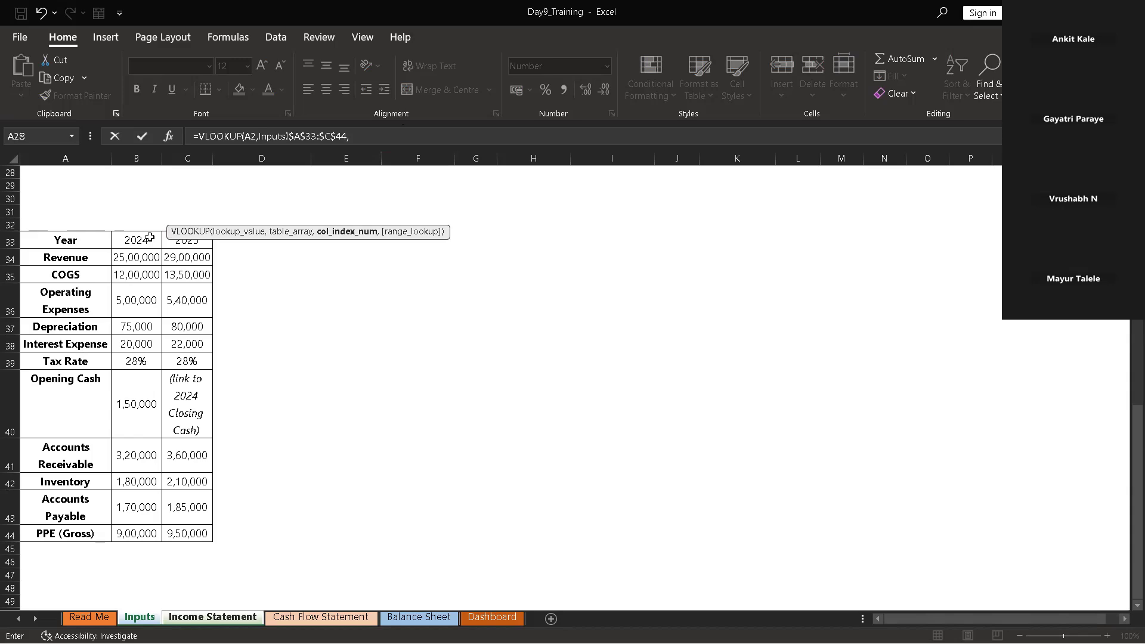
pyautogui.click(144, 257)
pyautogui.click(147, 246)
pyautogui.click(410, 142)
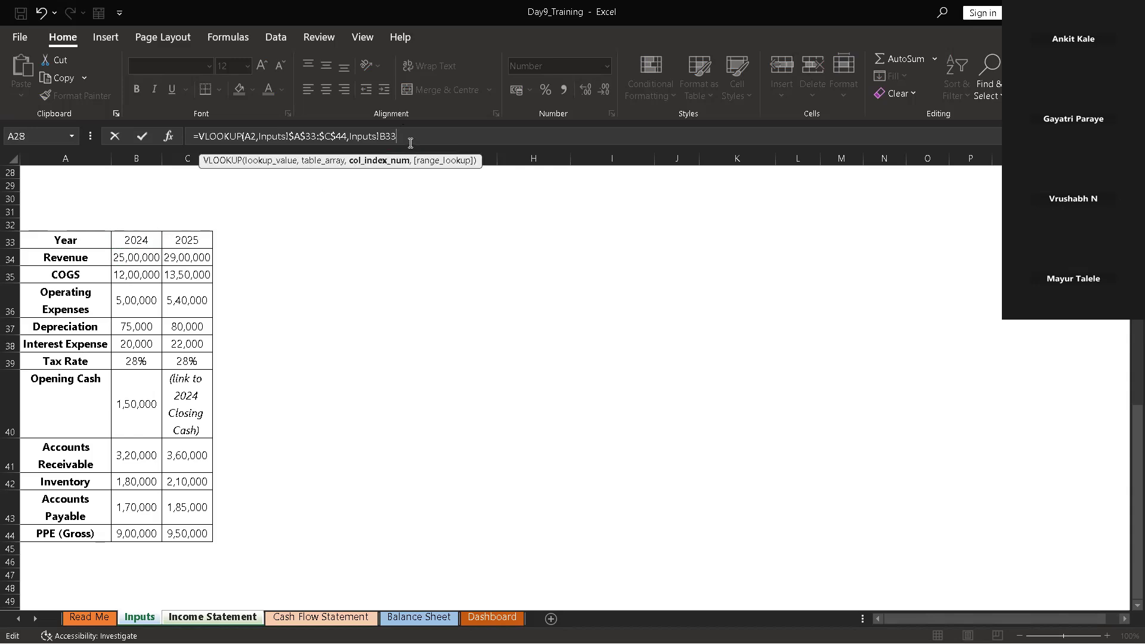
pyautogui.press('BackSpace')
pyautogui.press('BackSpace')
pyautogui.press('BackSpace')
pyautogui.write('2')
pyautogui.press('BackSpace')
pyautogui.press('BackSpace')
pyautogui.press('BackSpace')
pyautogui.press('BackSpace')
pyautogui.press('BackSpace')
pyautogui.press('BackSpace')
pyautogui.press('BackSpace')
pyautogui.press('BackSpace')
# Complete the VLOOKUP with column index 2 and exact match FALSE, and enter the formula
pyautogui.write('2,')
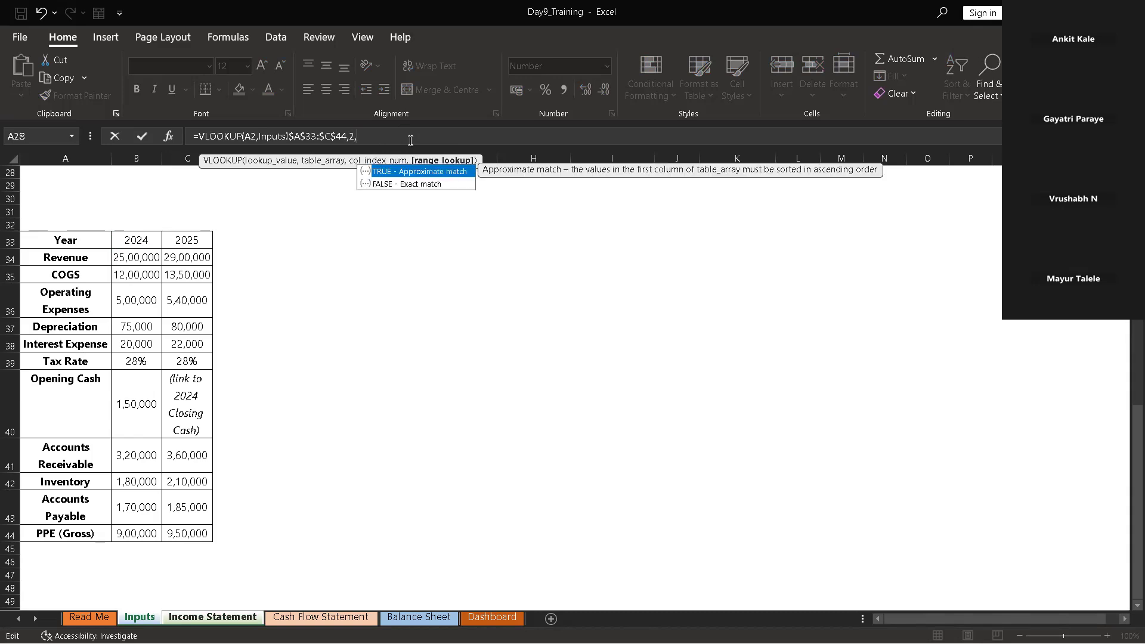
pyautogui.click(402, 186)
pyautogui.doubleClick(402, 185)
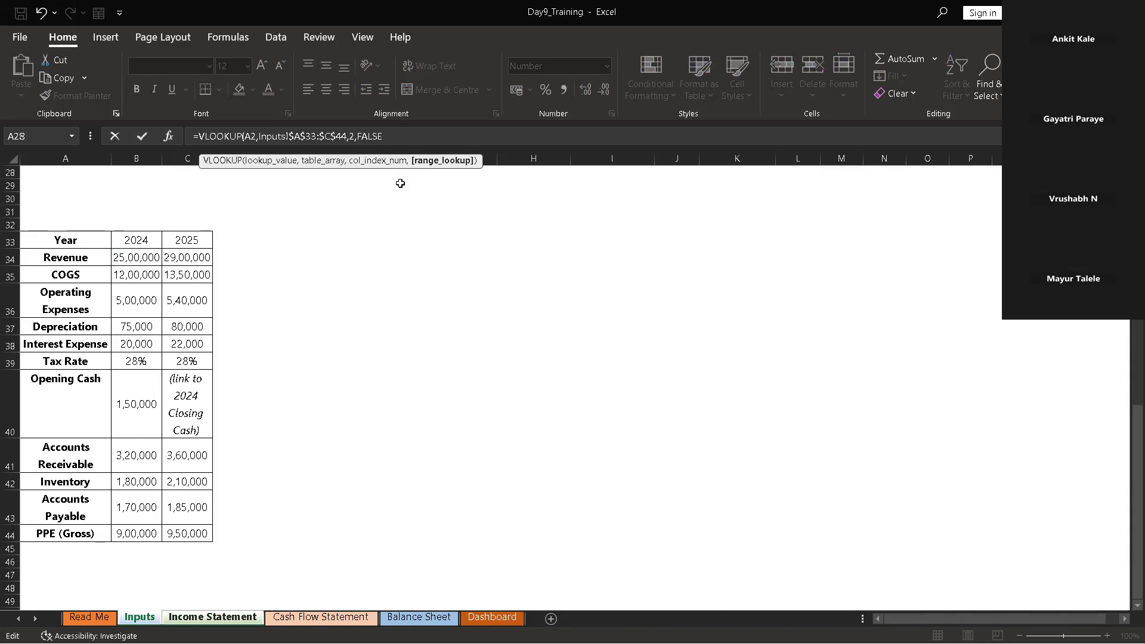
pyautogui.write(')')
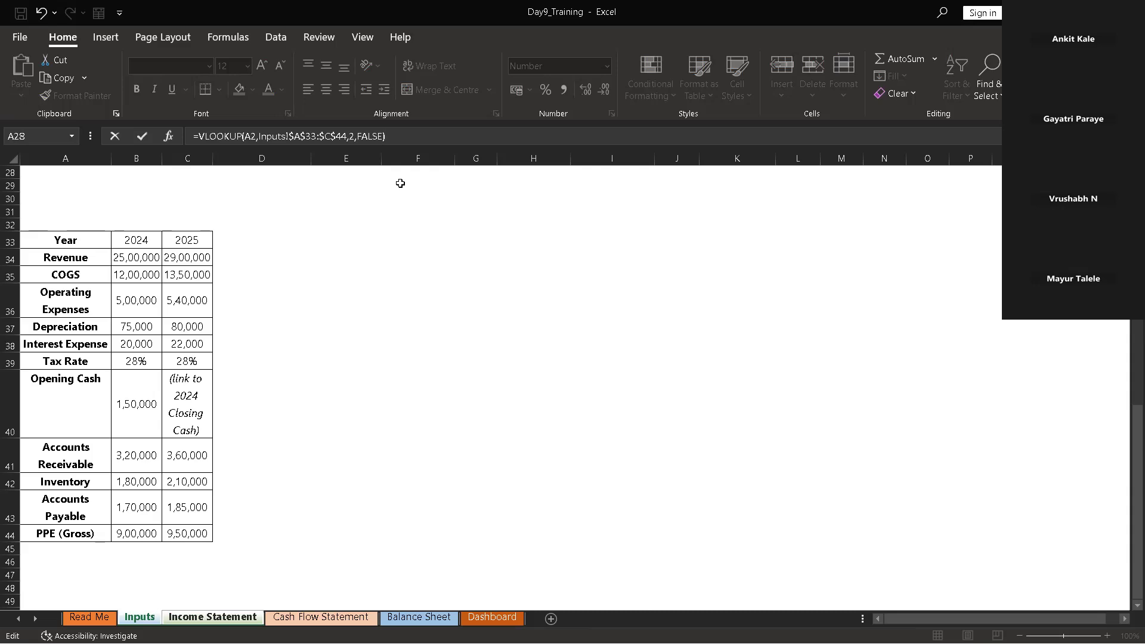
pyautogui.press('Return')
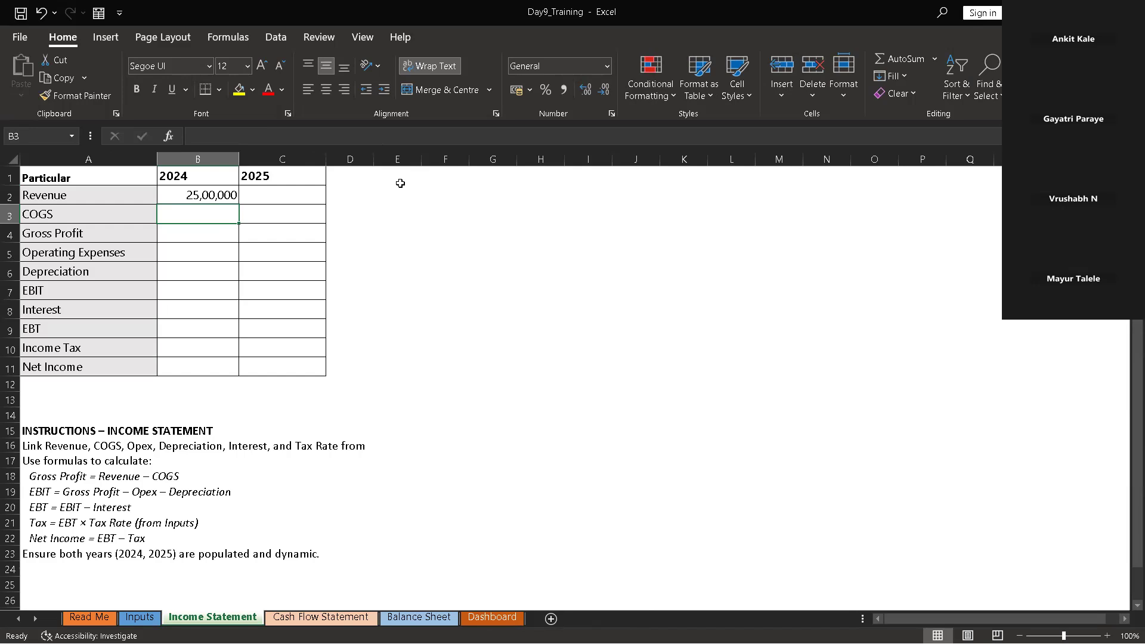
# Fill the 2024 Revenue VLOOKUP formula down the 2024 column from B2 to the Income Tax row, B10
pyautogui.scroll(-3, 191, 235)
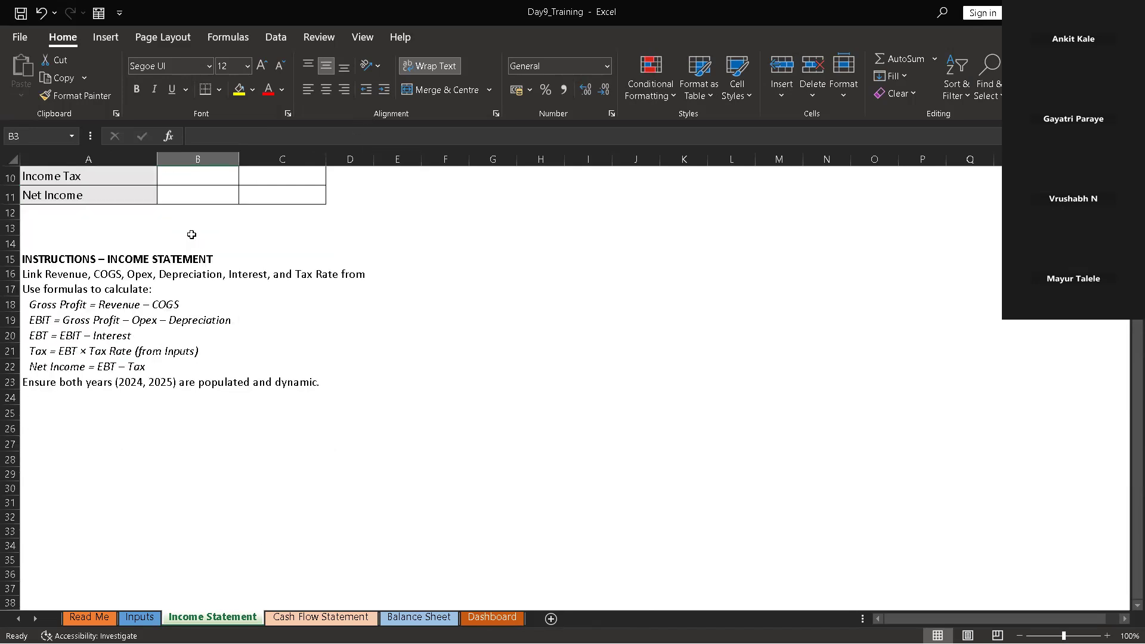
pyautogui.scroll(-3, 191, 234)
pyautogui.scroll(6, 194, 229)
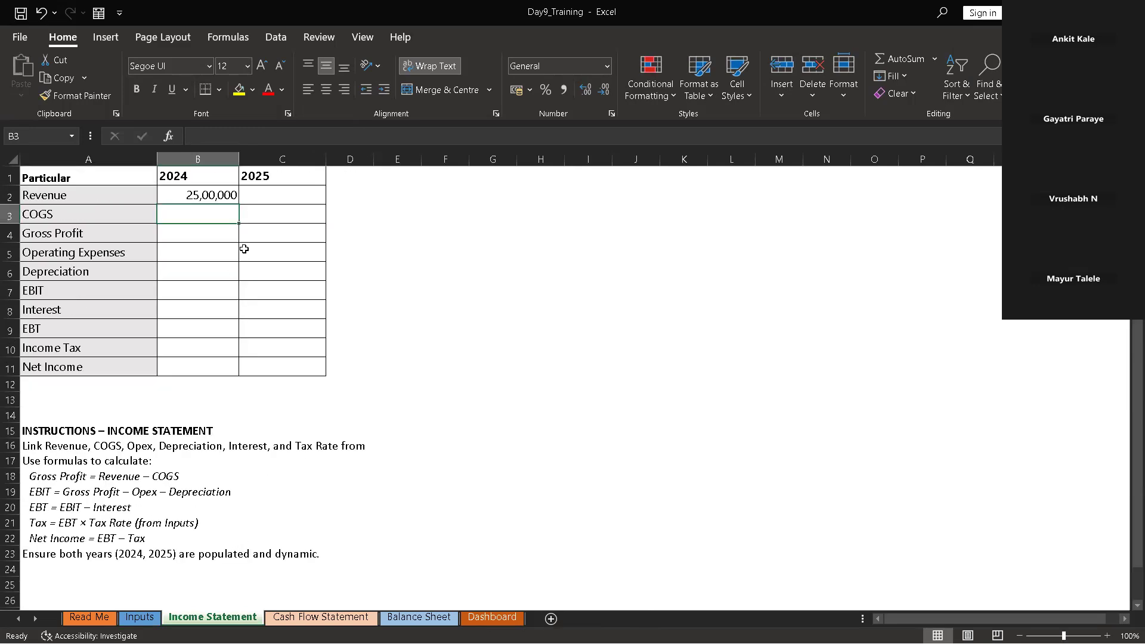
pyautogui.click(217, 195)
pyautogui.moveTo(237, 204); pyautogui.dragTo(230, 349)
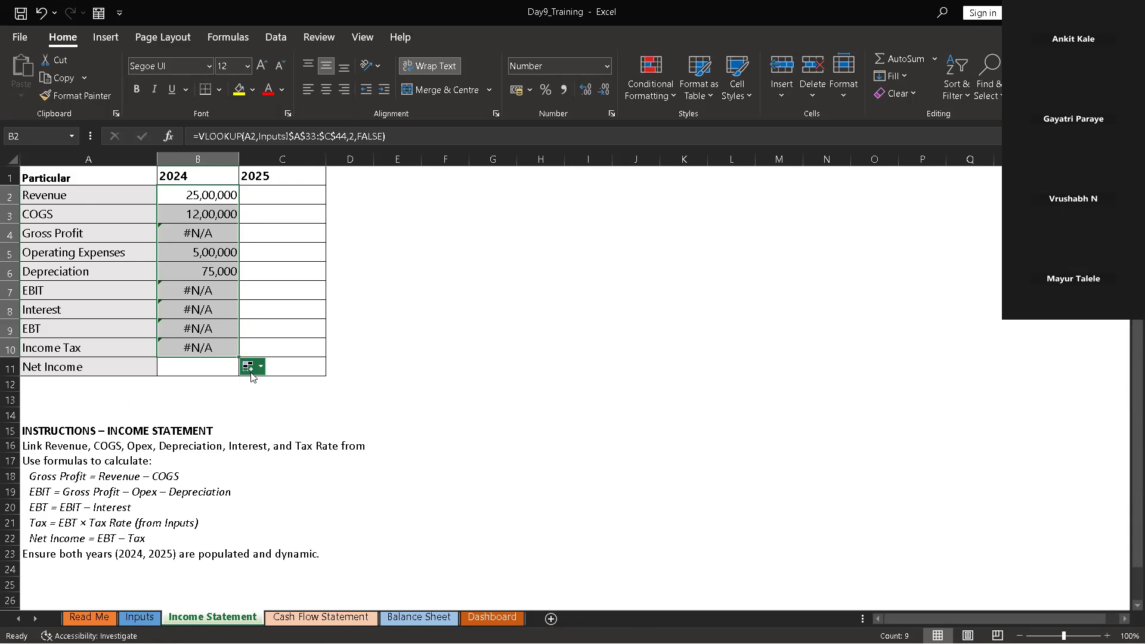
pyautogui.click(676, 362)
# Check the 2024 COGS lookup in B3 of the Income Statement against the COGS value in the transposed Inputs table
pyautogui.click(212, 218)
pyautogui.scroll(-4, 251, 394)
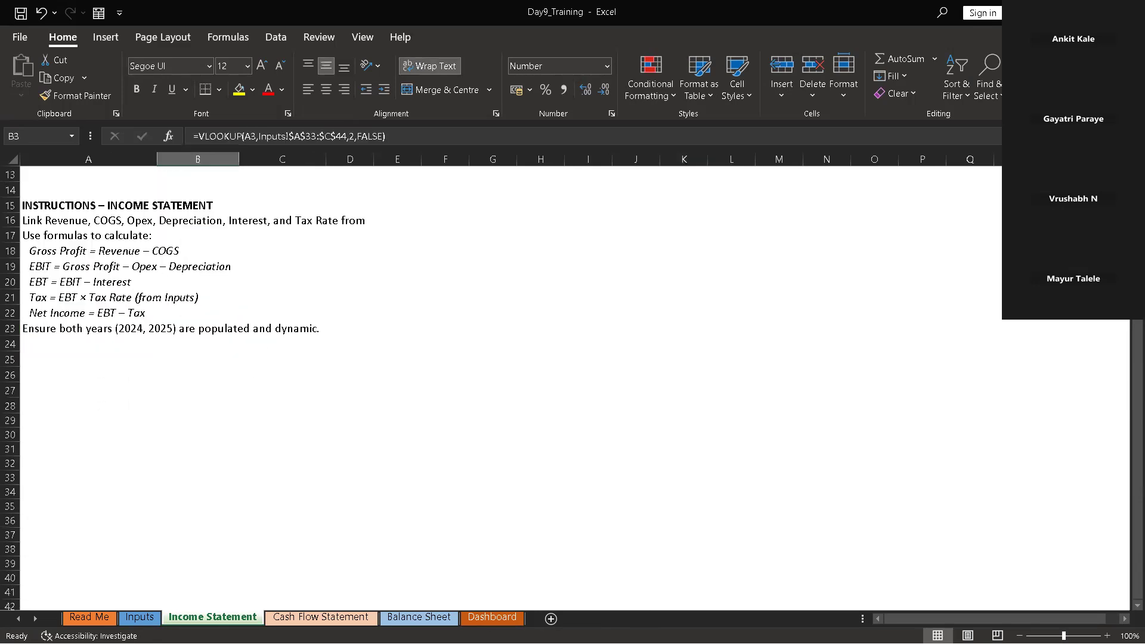
pyautogui.moveTo(138, 607)
pyautogui.click(151, 621)
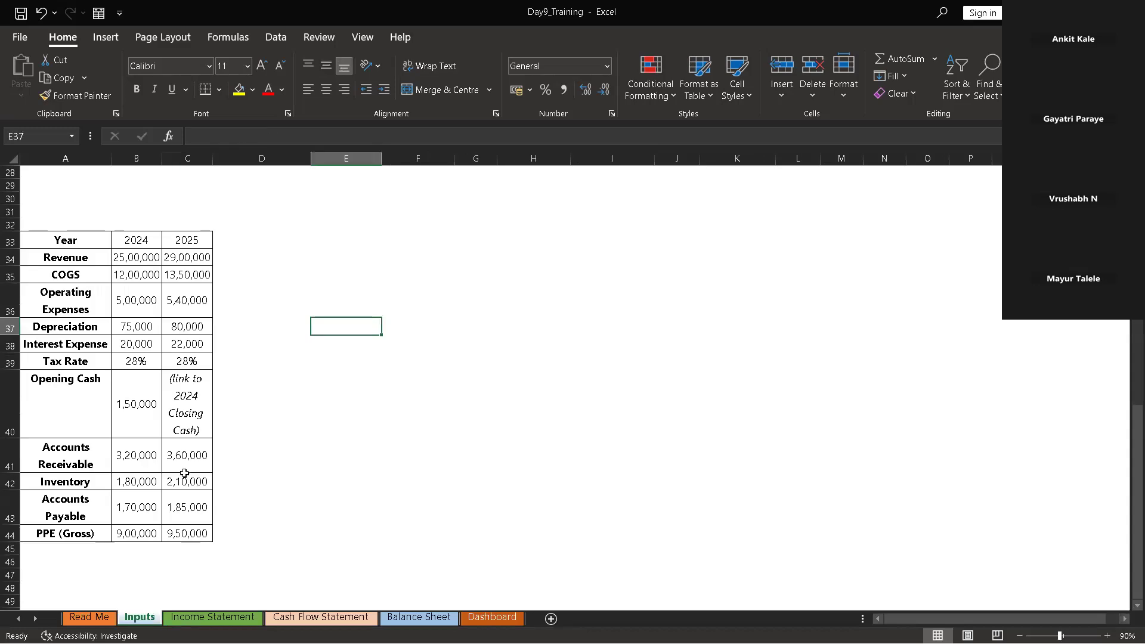
pyautogui.click(143, 277)
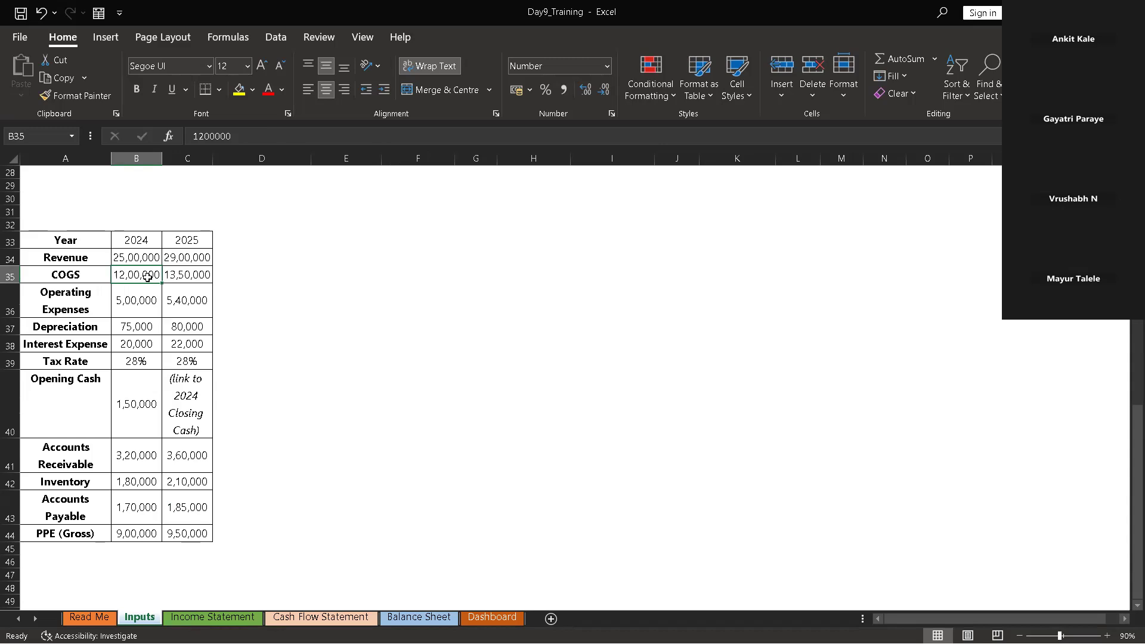
pyautogui.click(222, 618)
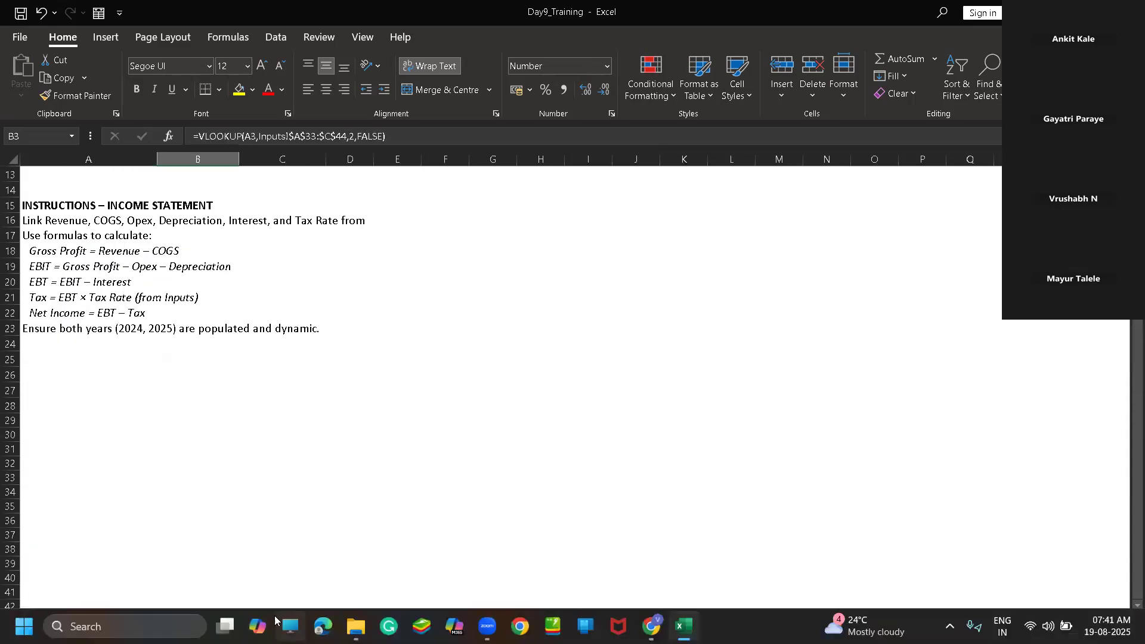
# Compare the Income Statement row labels with the labels in the transposed table on the Inputs sheet, especially for the rows whose lookups fail
pyautogui.scroll(4, 241, 535)
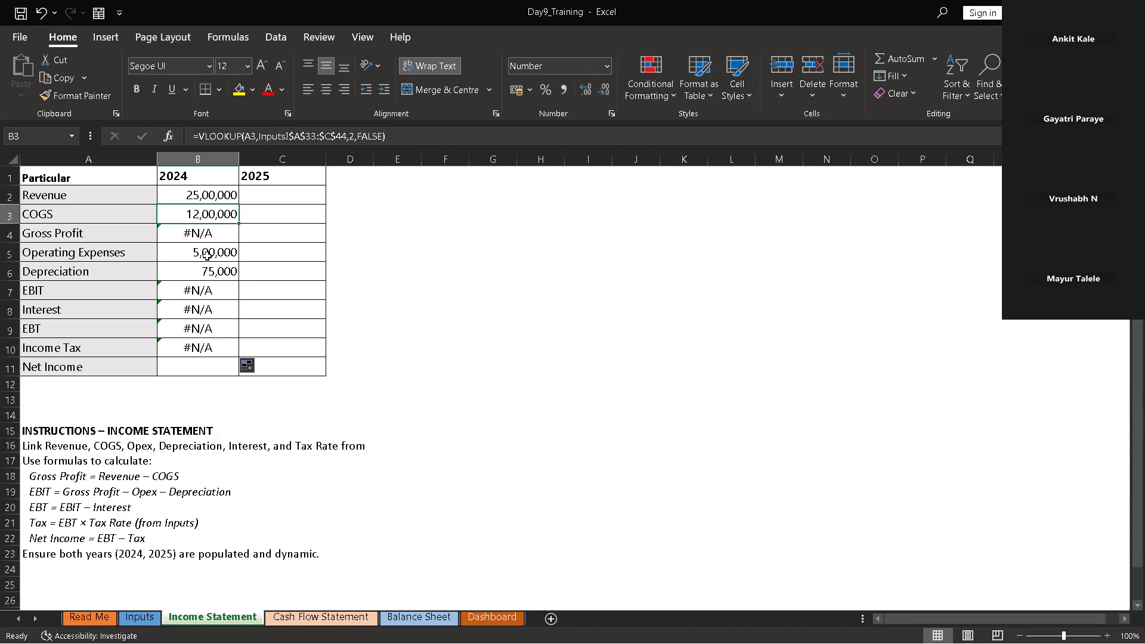
pyautogui.click(139, 617)
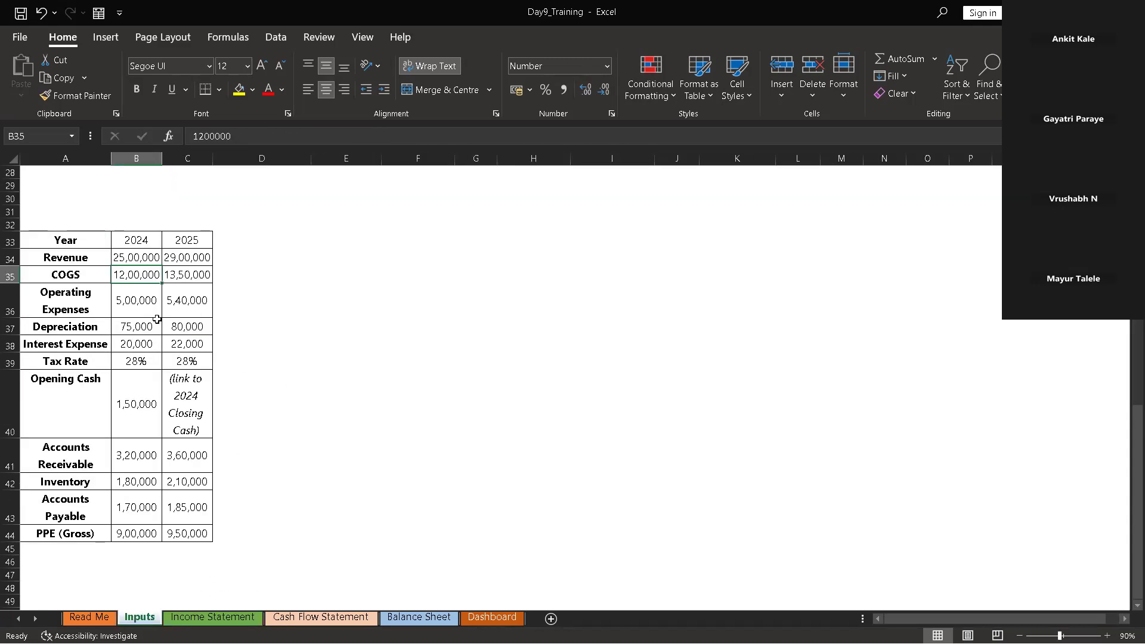
pyautogui.scroll(-4, 207, 370)
pyautogui.scroll(13, 223, 381)
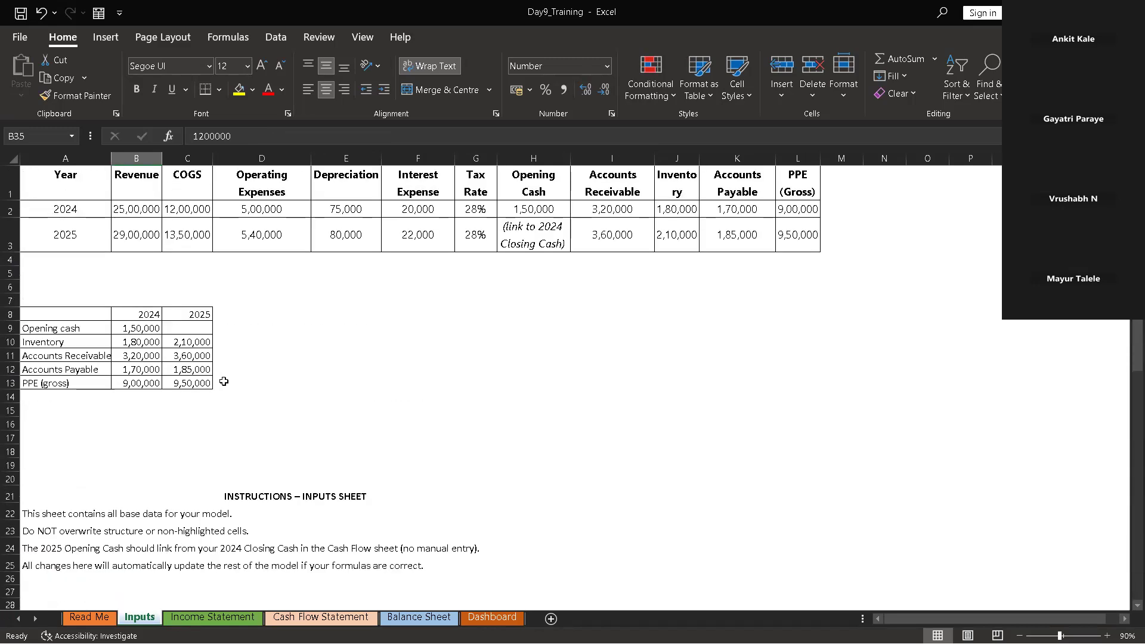
pyautogui.scroll(-1, 223, 381)
pyautogui.scroll(-7, 224, 381)
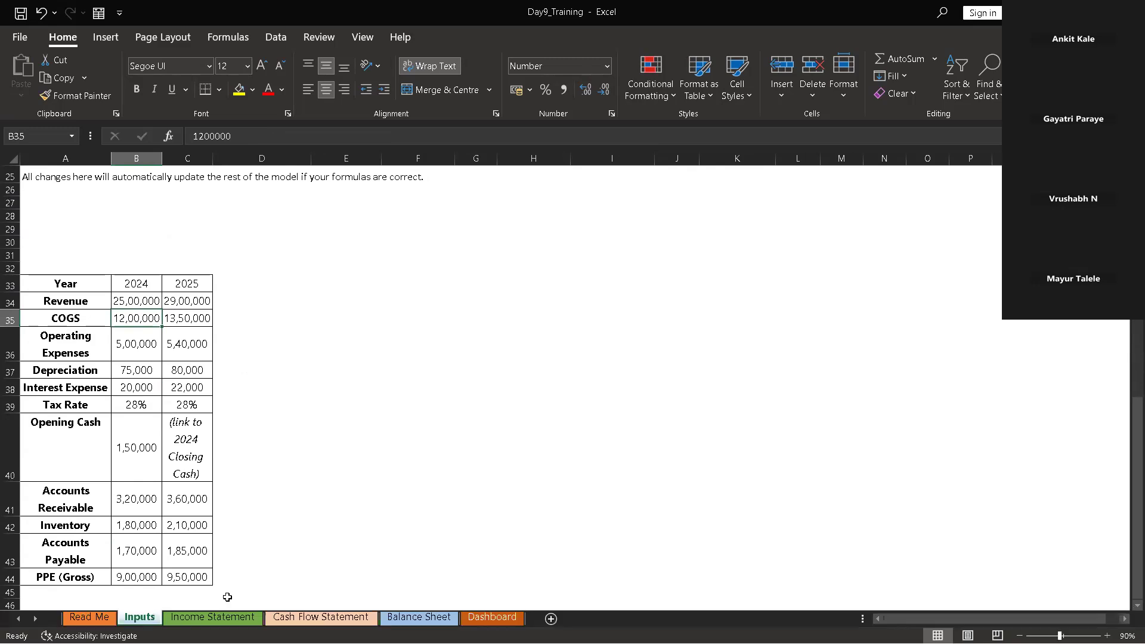
pyautogui.click(228, 618)
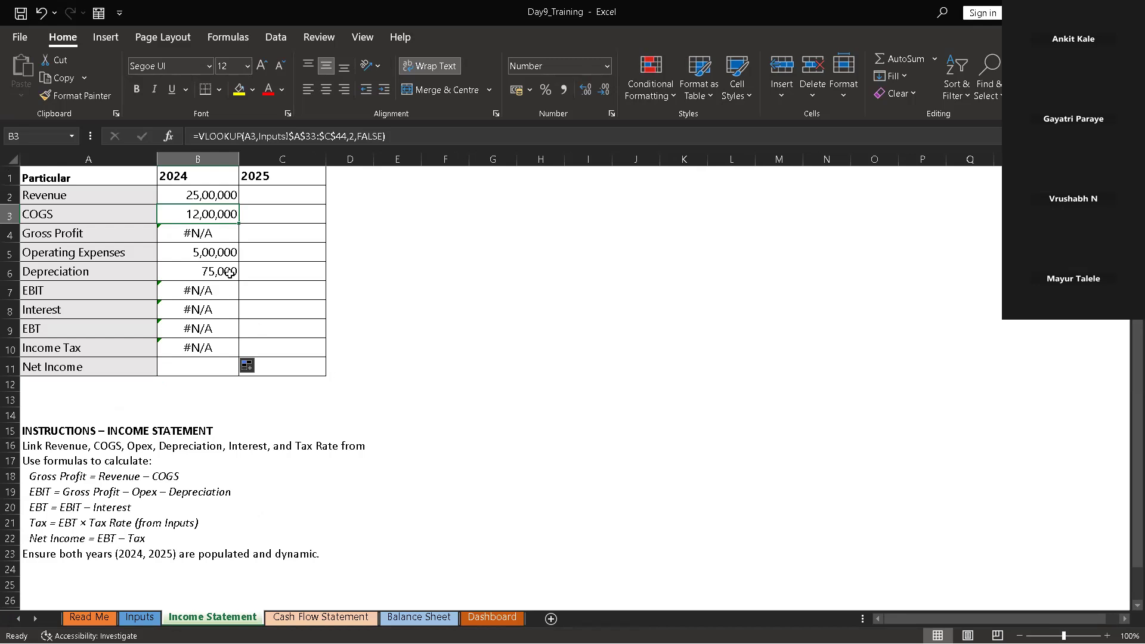
pyautogui.click(139, 617)
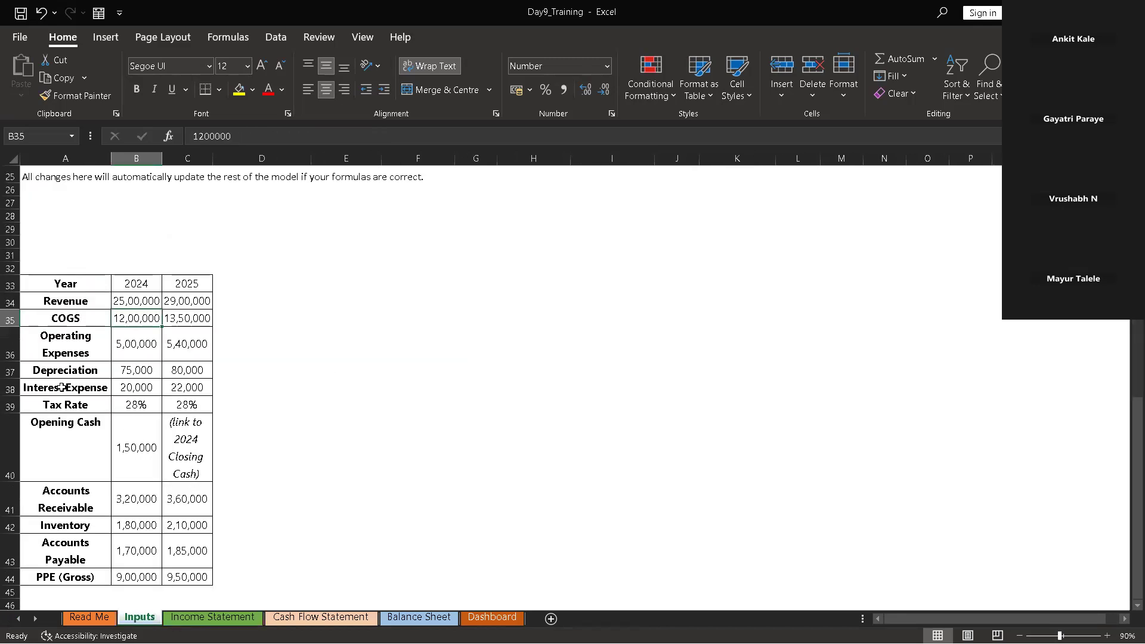
pyautogui.click(216, 618)
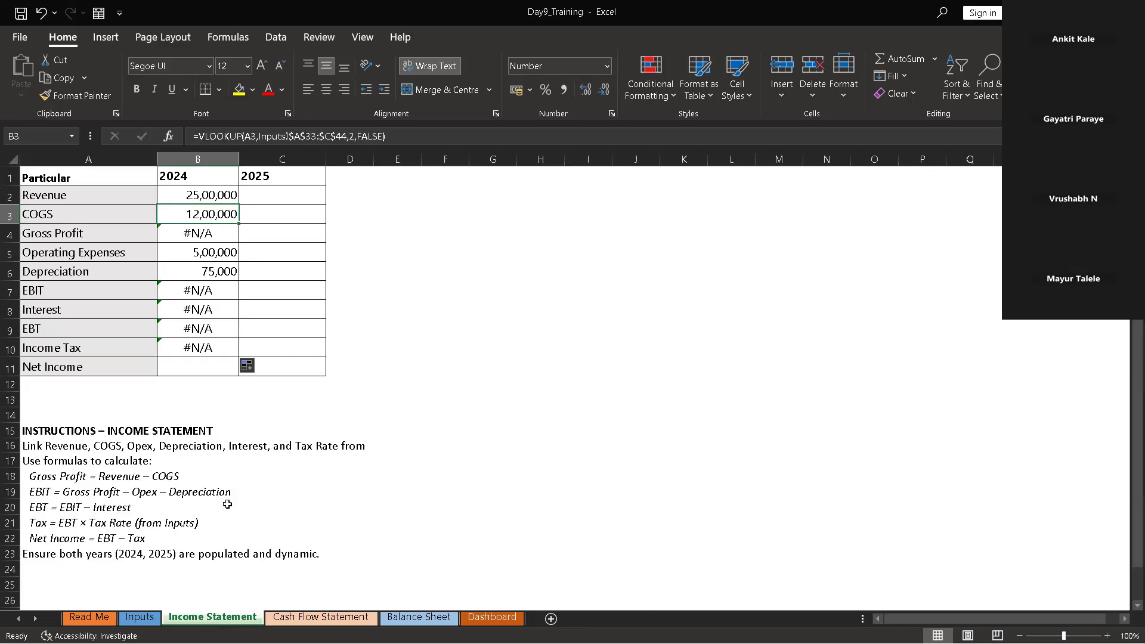
pyautogui.click(144, 618)
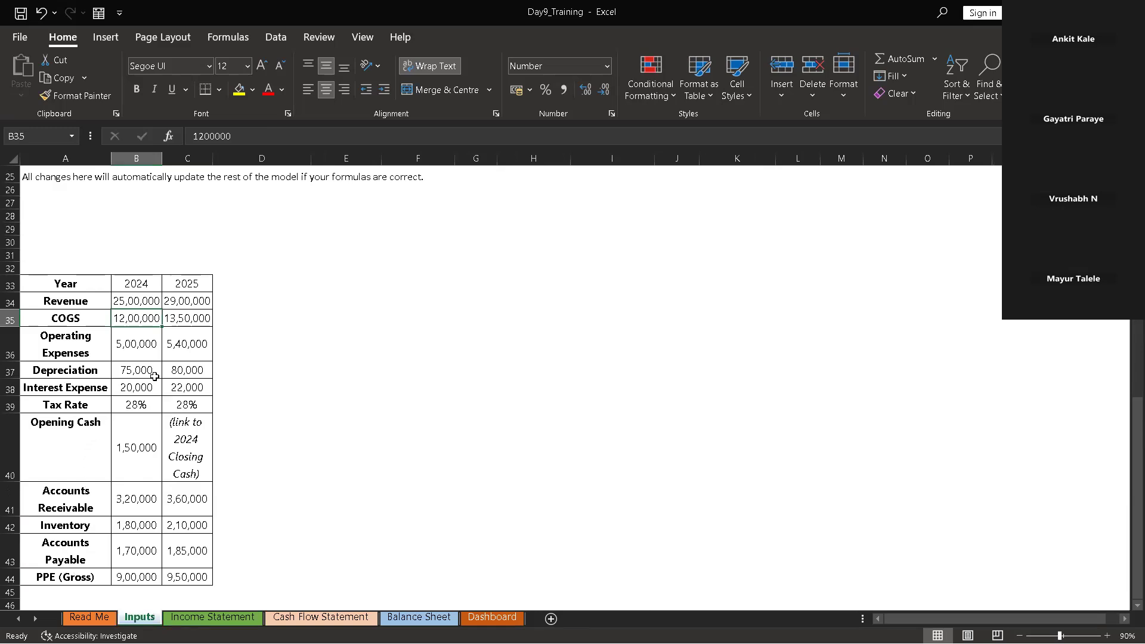
pyautogui.click(222, 617)
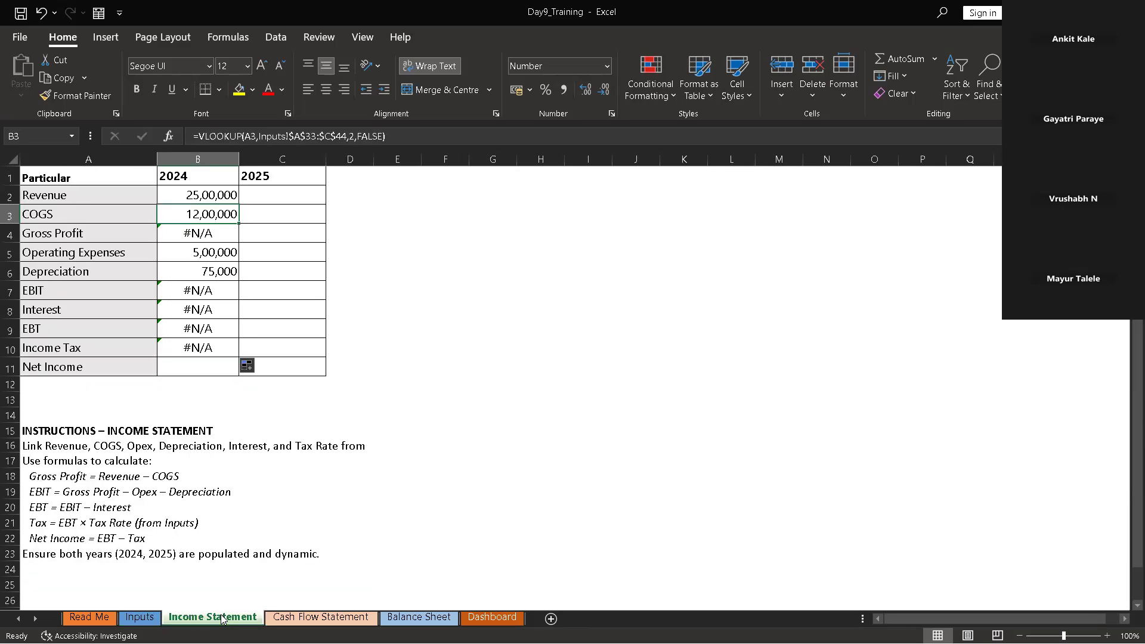
pyautogui.click(139, 618)
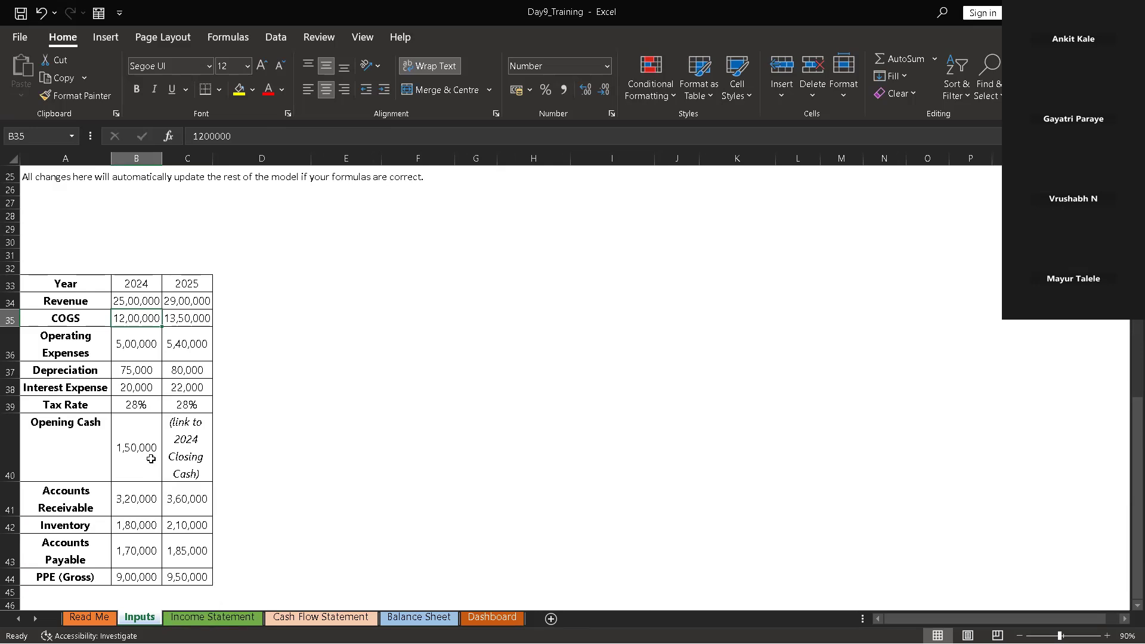
pyautogui.click(213, 616)
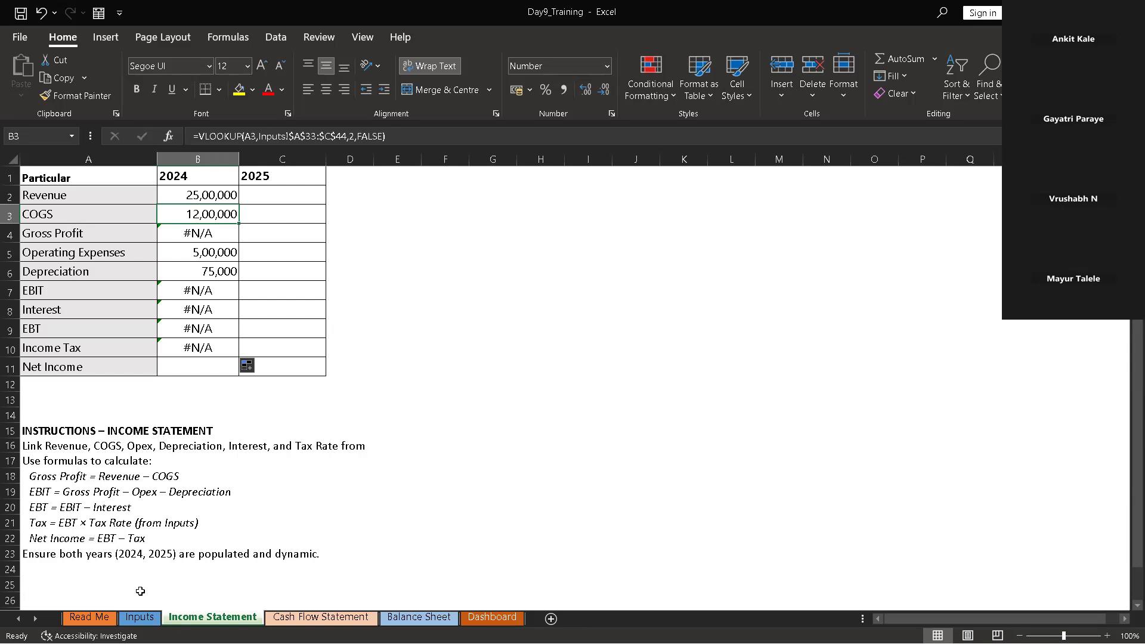
pyautogui.click(141, 617)
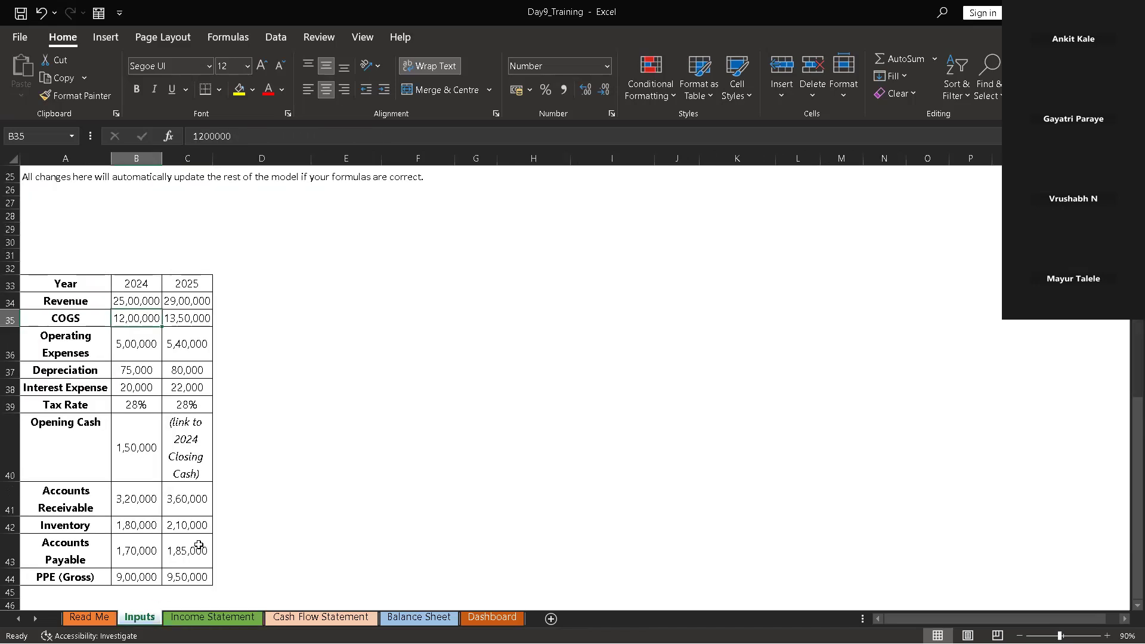
pyautogui.click(210, 617)
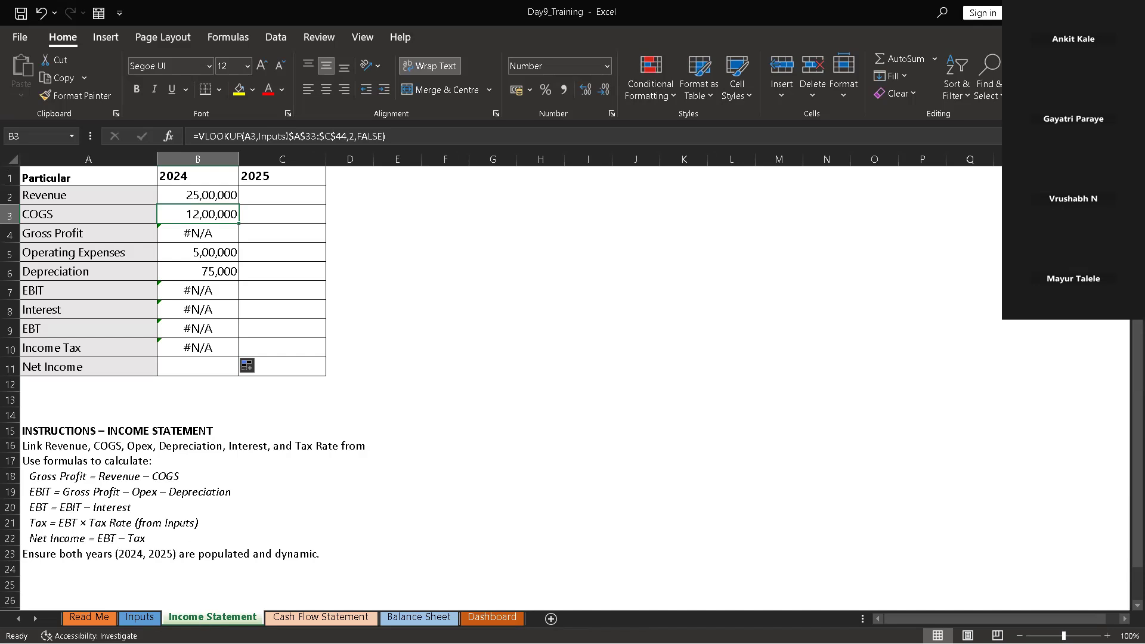
# Shorten the Interest Expense label in A38 of the transposed Inputs table to "Interest" to match the Income Statement label
pyautogui.click(140, 618)
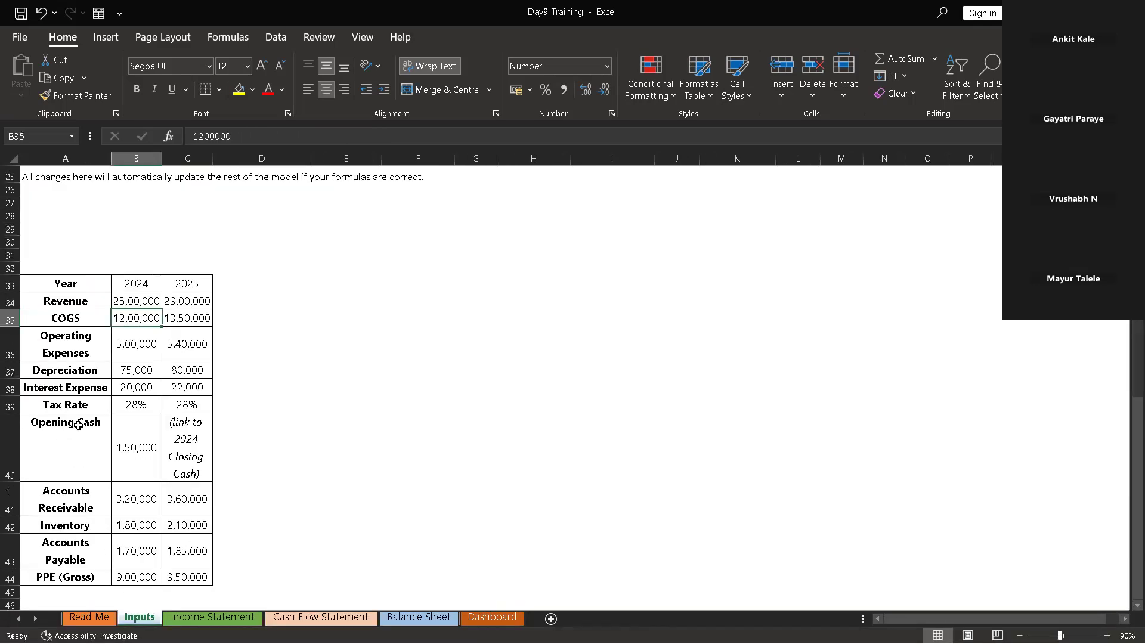
pyautogui.click(102, 390)
pyautogui.doubleClick(105, 390)
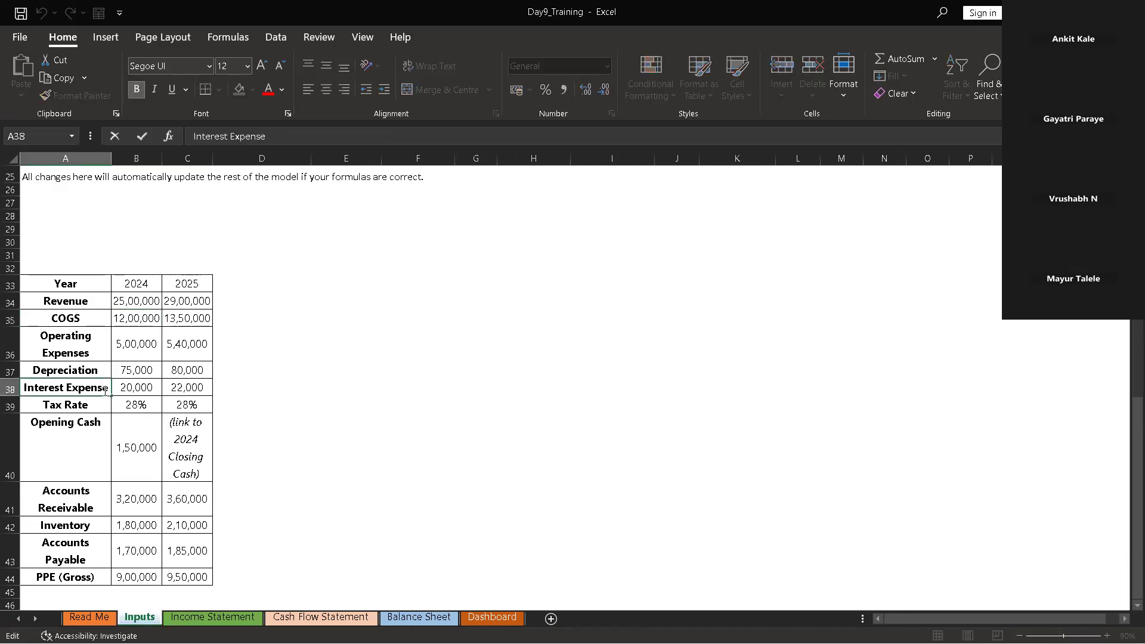
pyautogui.press('BackSpace')
pyautogui.press('BackSpace')
pyautogui.press('BackSpace')
pyautogui.press('BackSpace')
pyautogui.press('BackSpace')
pyautogui.press('BackSpace')
pyautogui.press('BackSpace')
pyautogui.press('BackSpace')
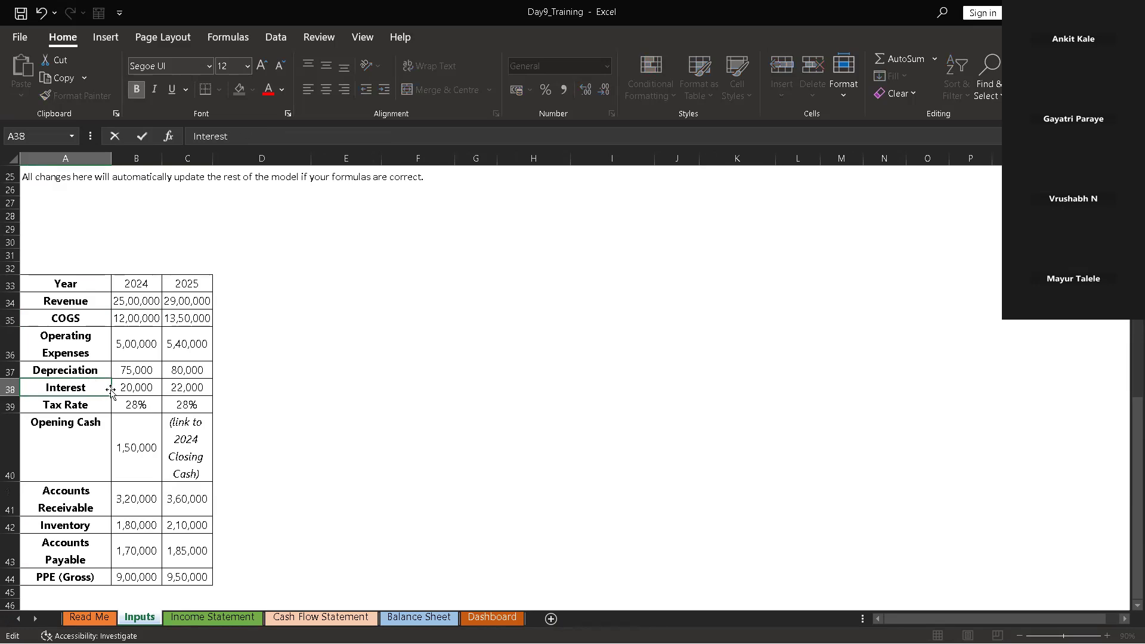
pyautogui.press('Return')
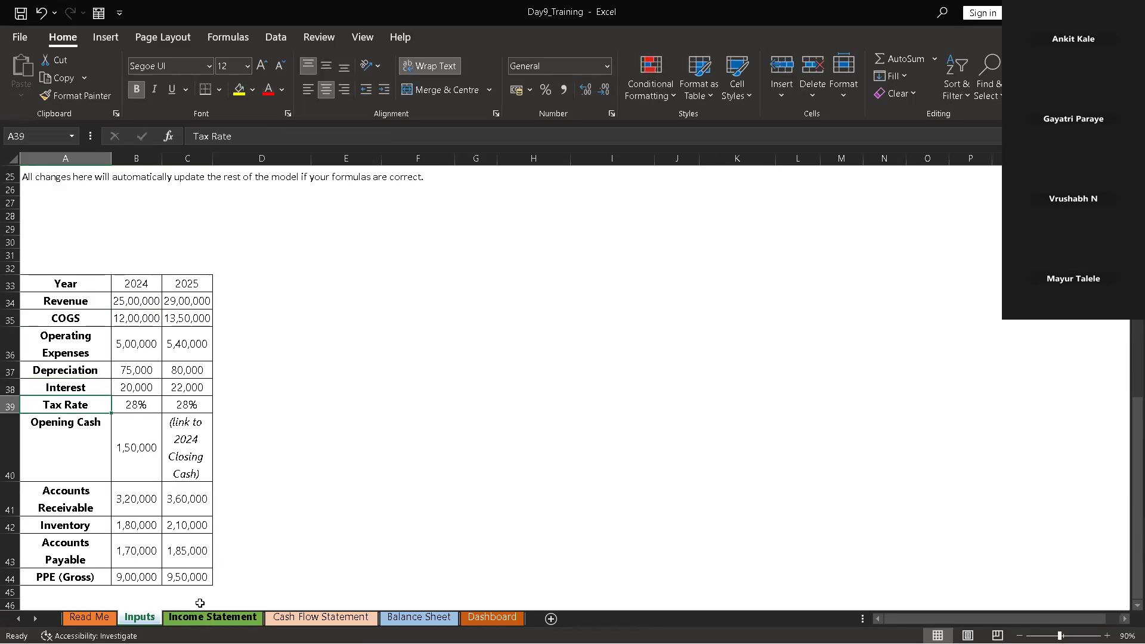
pyautogui.click(95, 388)
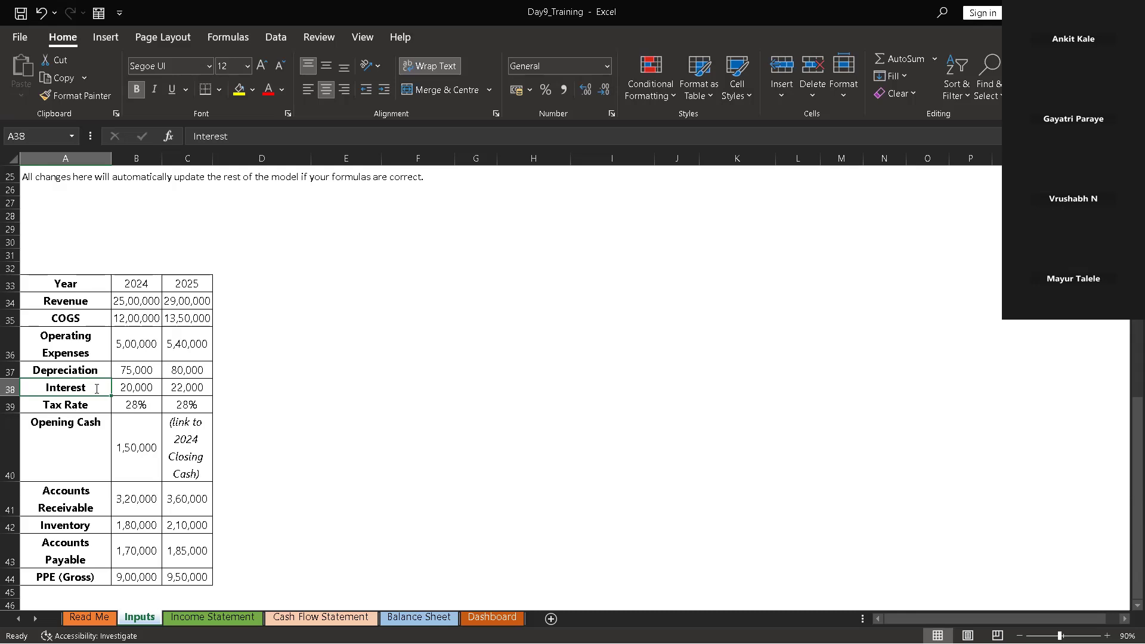
pyautogui.doubleClick(96, 388)
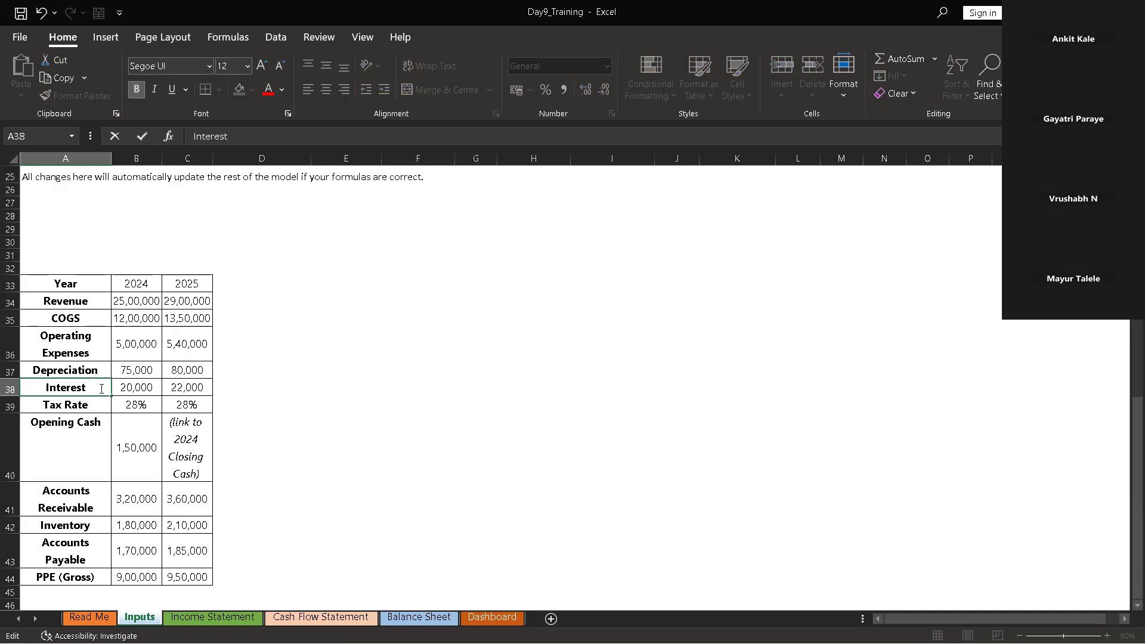
pyautogui.press('Return')
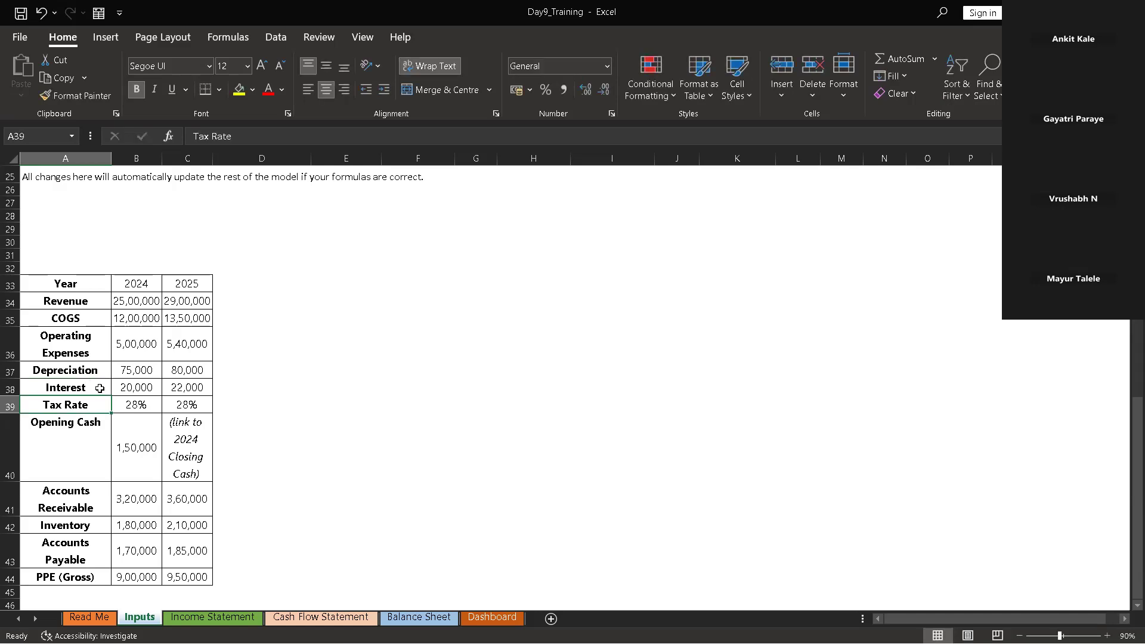
# Check the 2024 Interest lookup on the Income Statement against the Inputs table, and inspect the EBT formula in B9
pyautogui.click(221, 618)
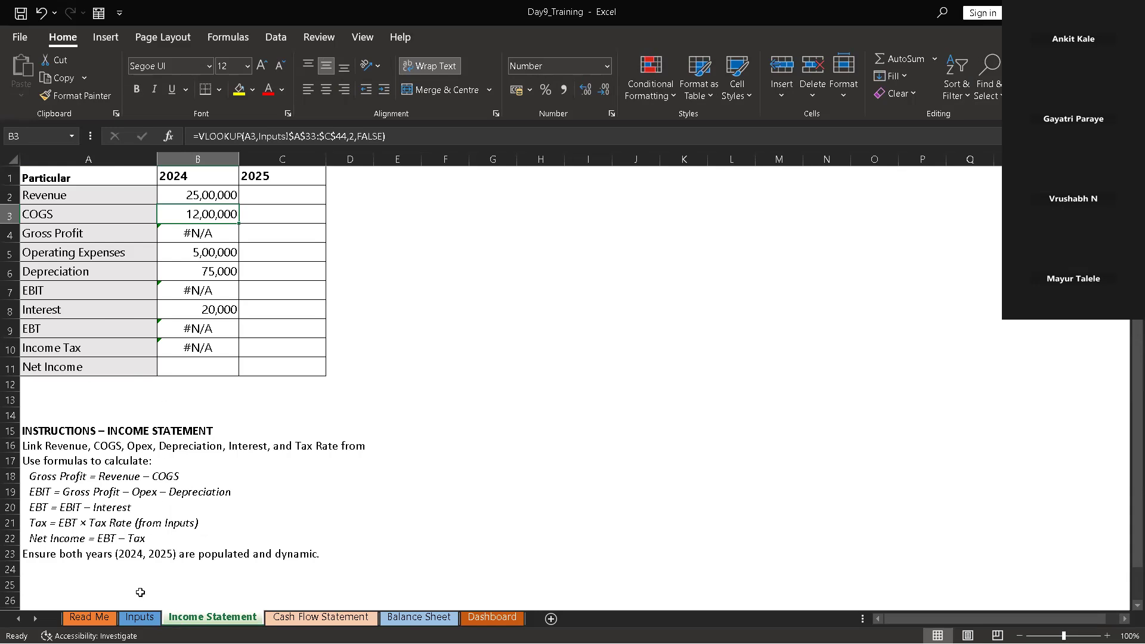
pyautogui.click(141, 618)
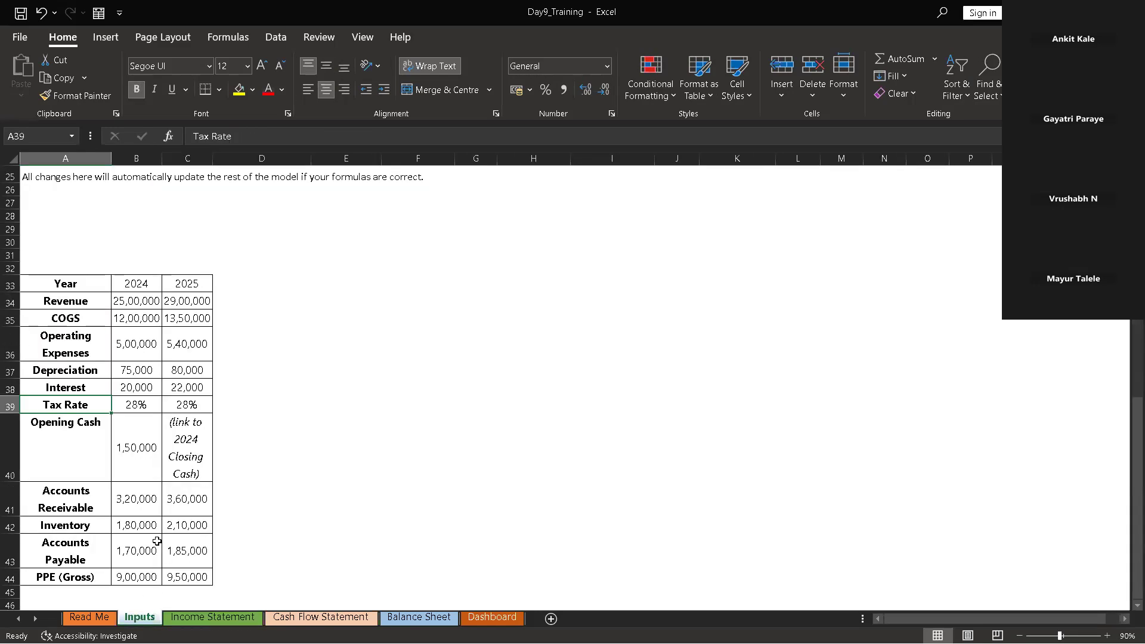
pyautogui.scroll(-1, 157, 540)
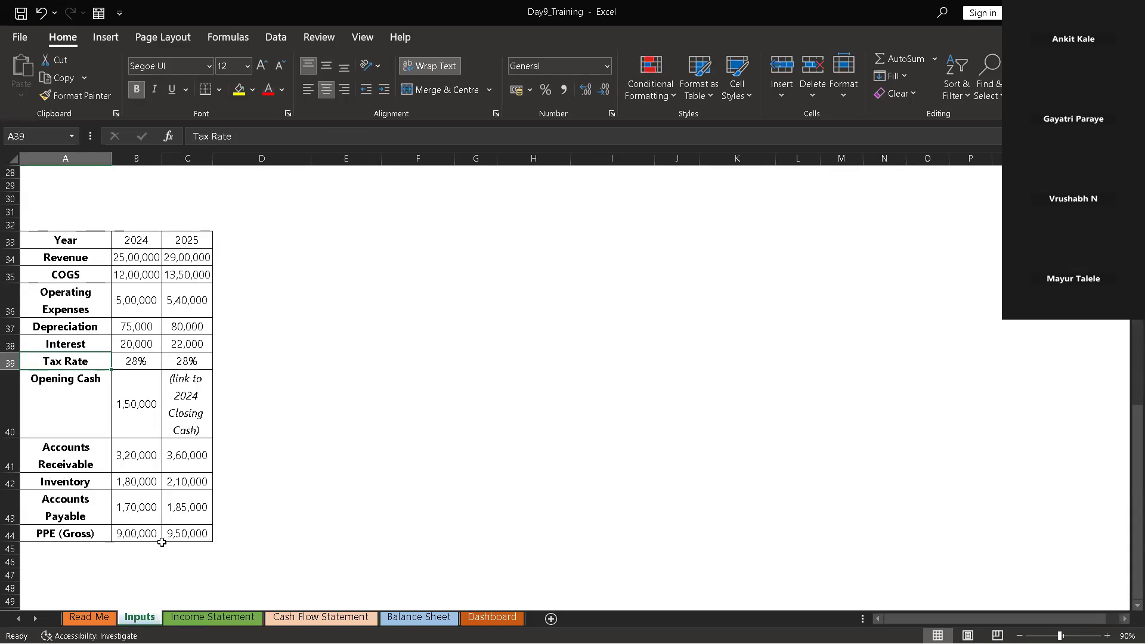
pyautogui.click(230, 620)
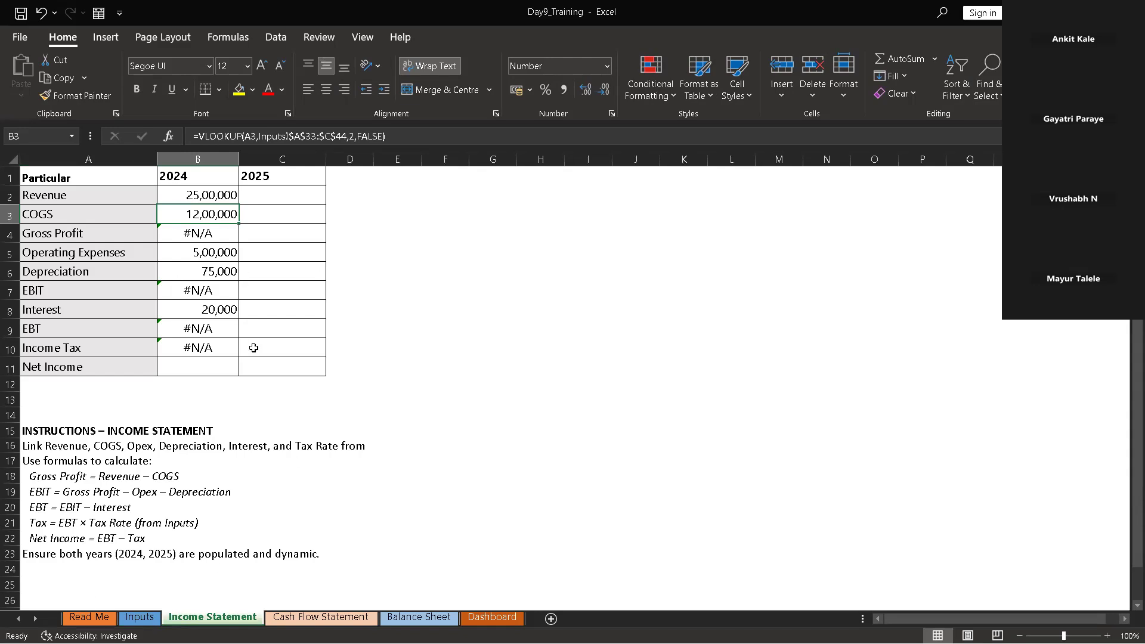
pyautogui.click(204, 330)
pyautogui.doubleClick(205, 329)
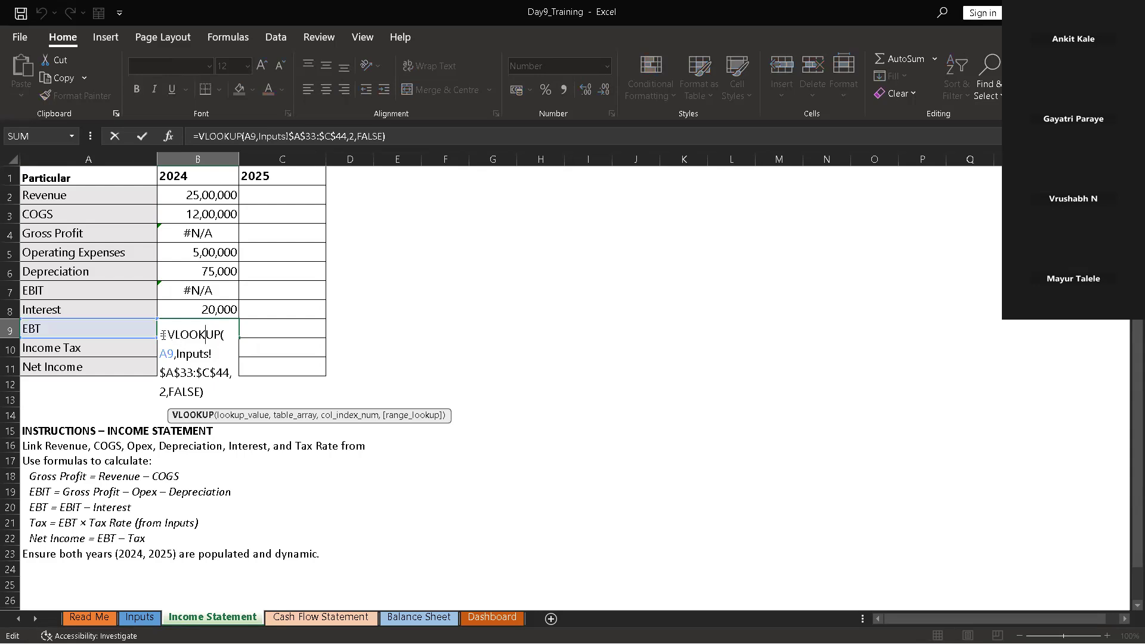
pyautogui.press('Escape')
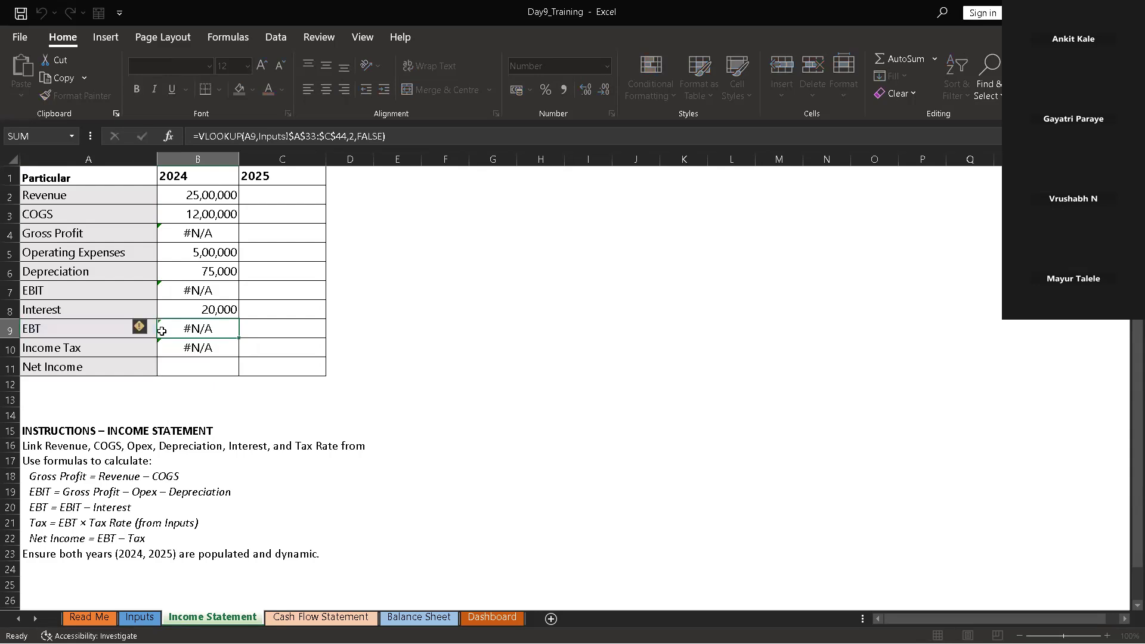
# Clear the VLOOKUP formulas from the 2024 Income Tax, EBT, EBIT and Gross Profit cells (B10, B9, B7, B4)
pyautogui.click(205, 345)
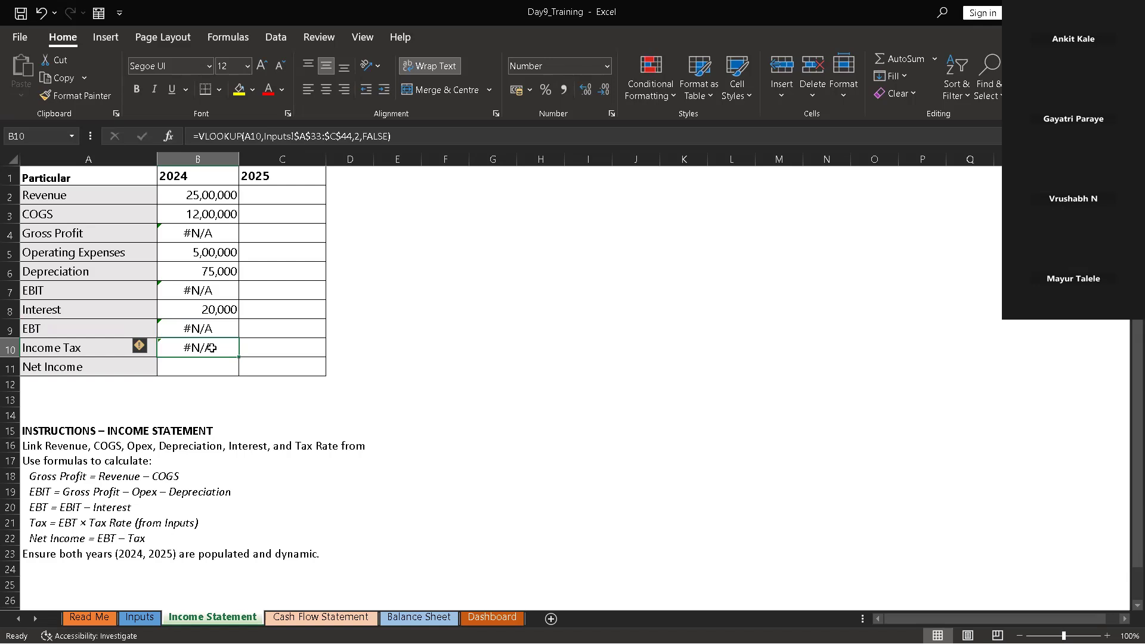
pyautogui.doubleClick(211, 348)
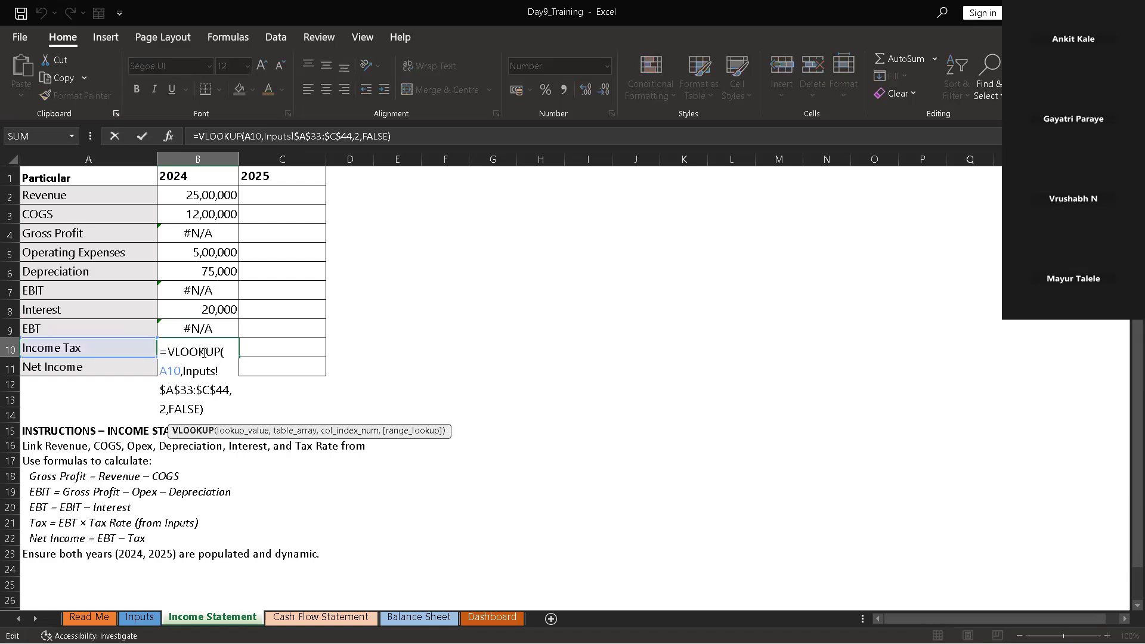
pyautogui.moveTo(160, 352); pyautogui.dragTo(203, 409)
pyautogui.press('BackSpace')
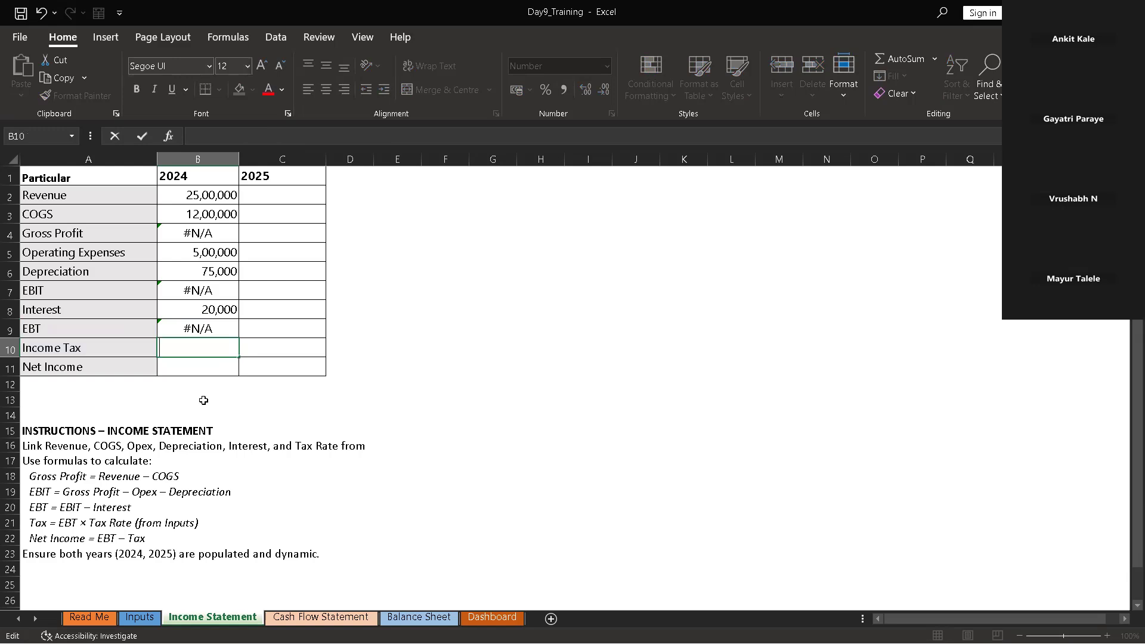
pyautogui.click(190, 332)
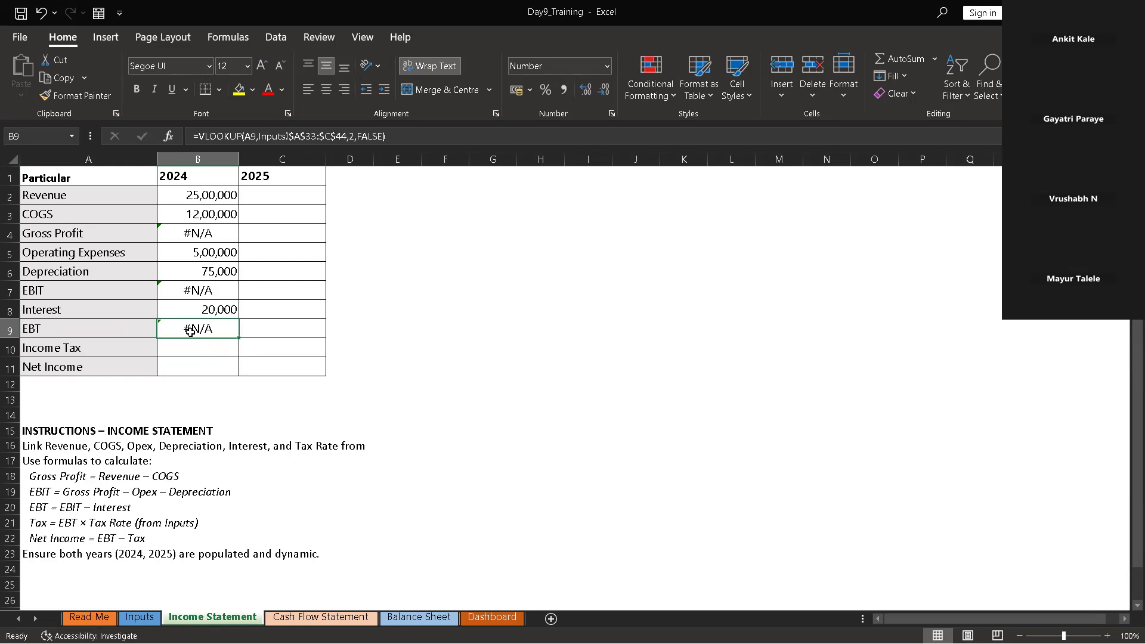
pyautogui.press('Delete')
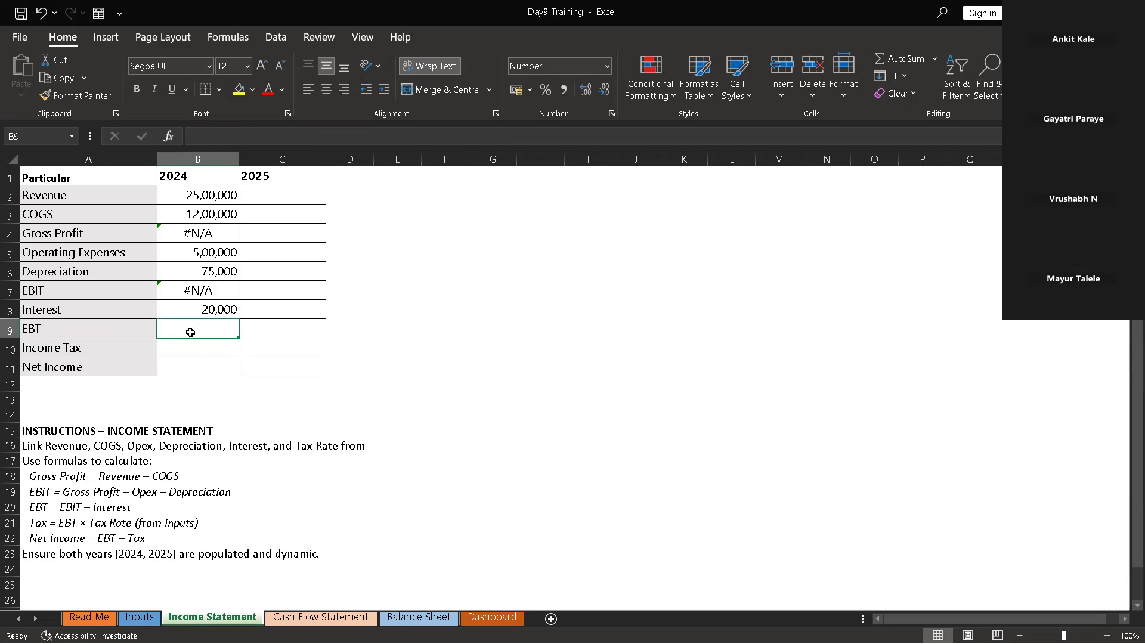
pyautogui.click(206, 290)
pyautogui.press('Delete')
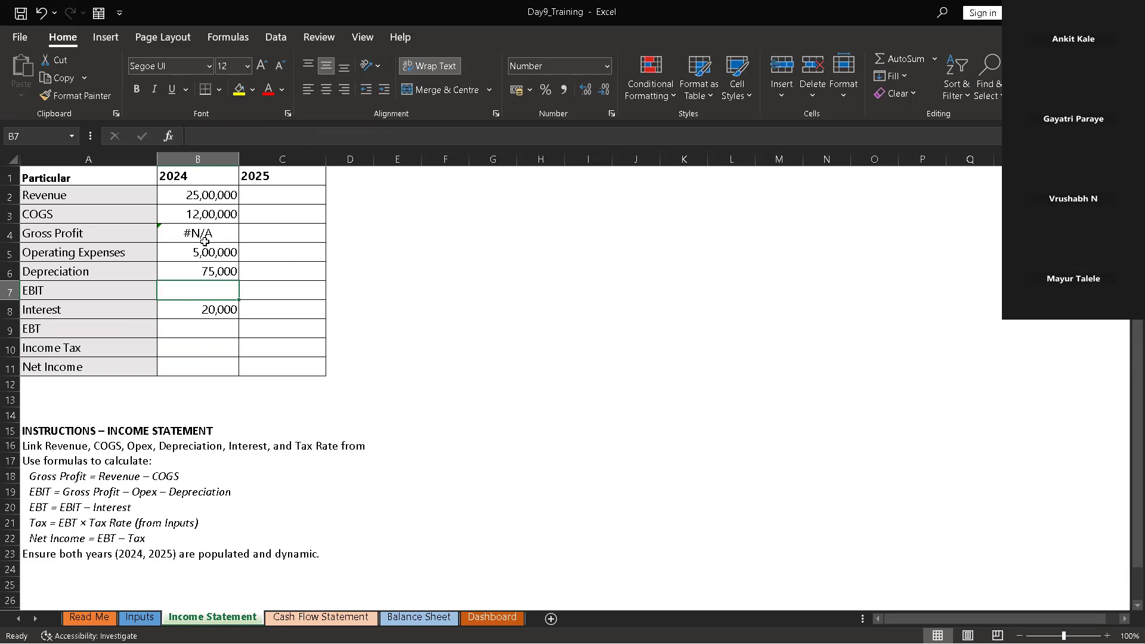
pyautogui.click(205, 241)
pyautogui.press('Delete')
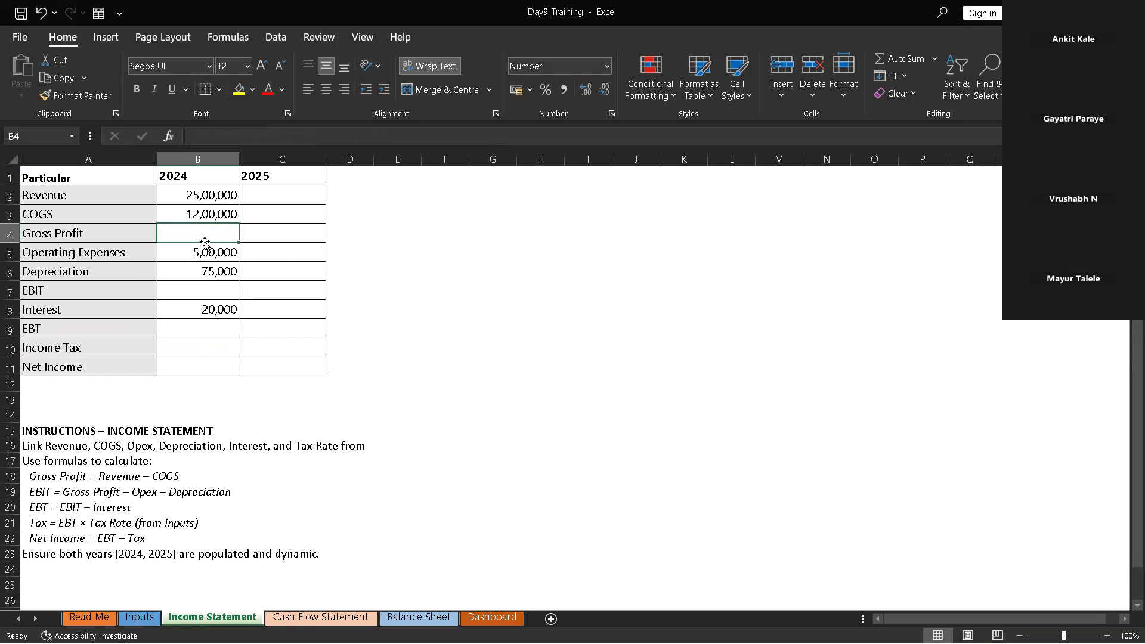
# Check the Tax Rate row in the transposed table on the Inputs sheet against the Income Statement rows
pyautogui.click(234, 291)
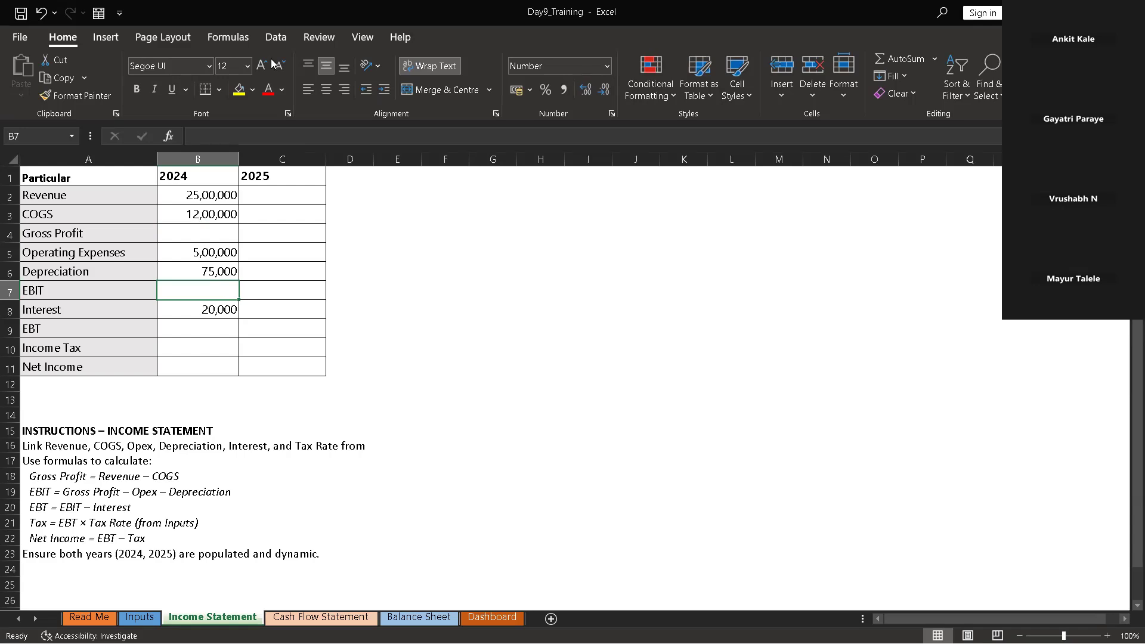
pyautogui.click(152, 617)
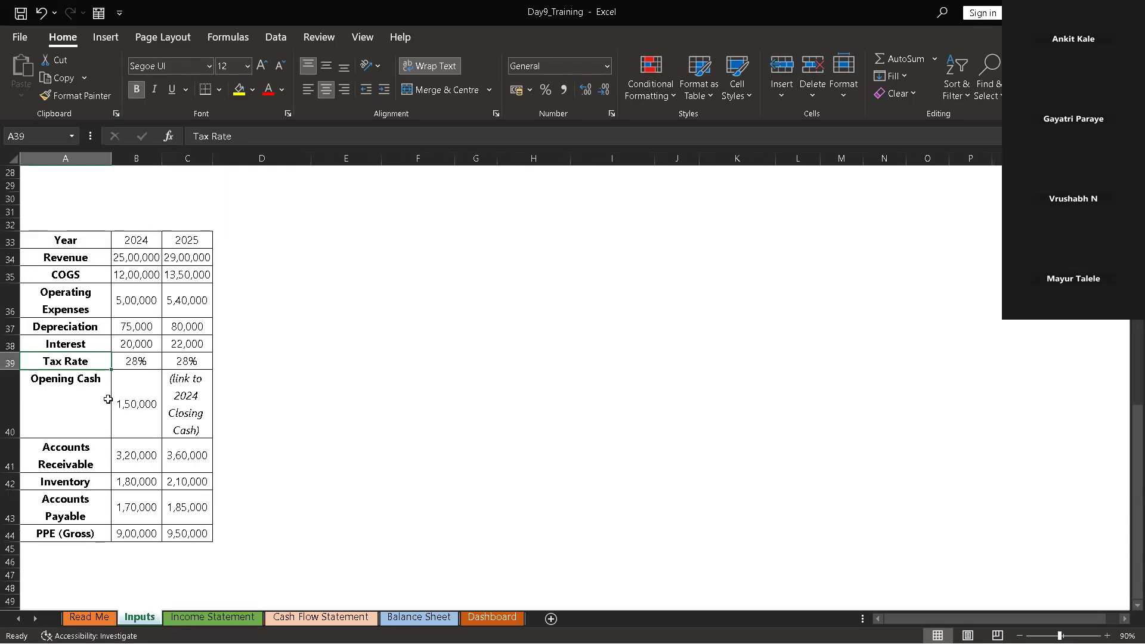
pyautogui.click(213, 617)
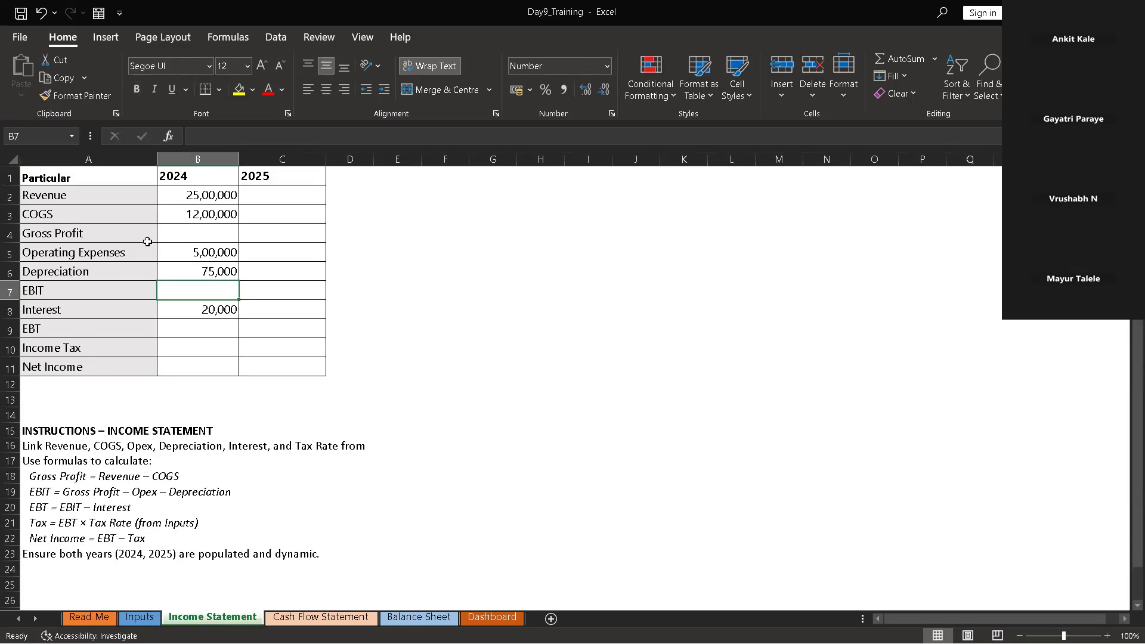
pyautogui.click(197, 356)
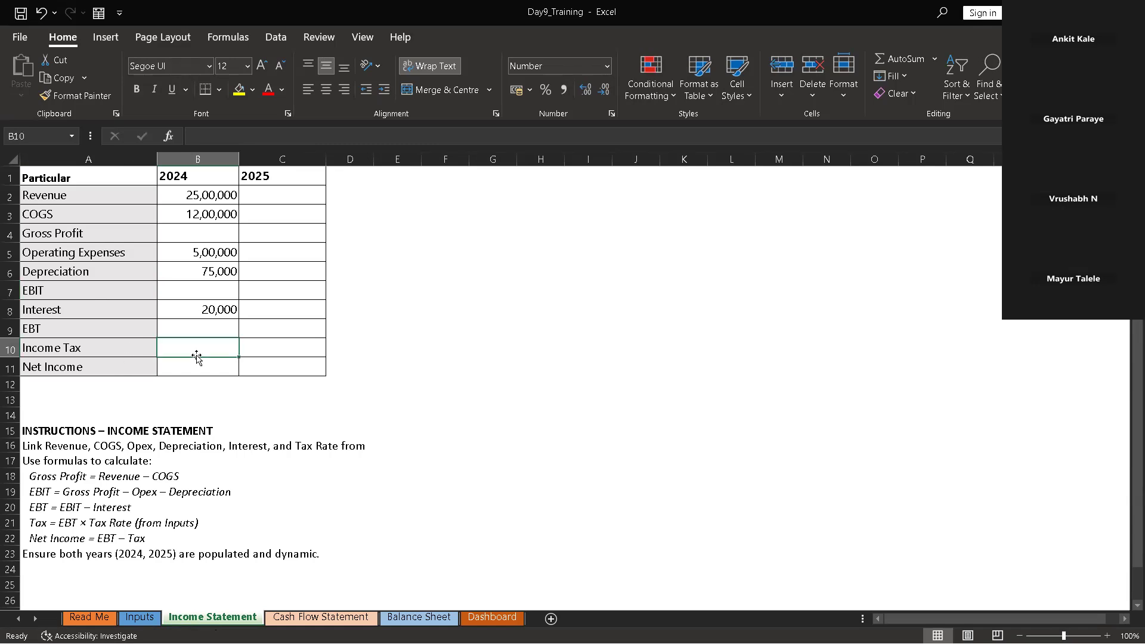
pyautogui.write('28')
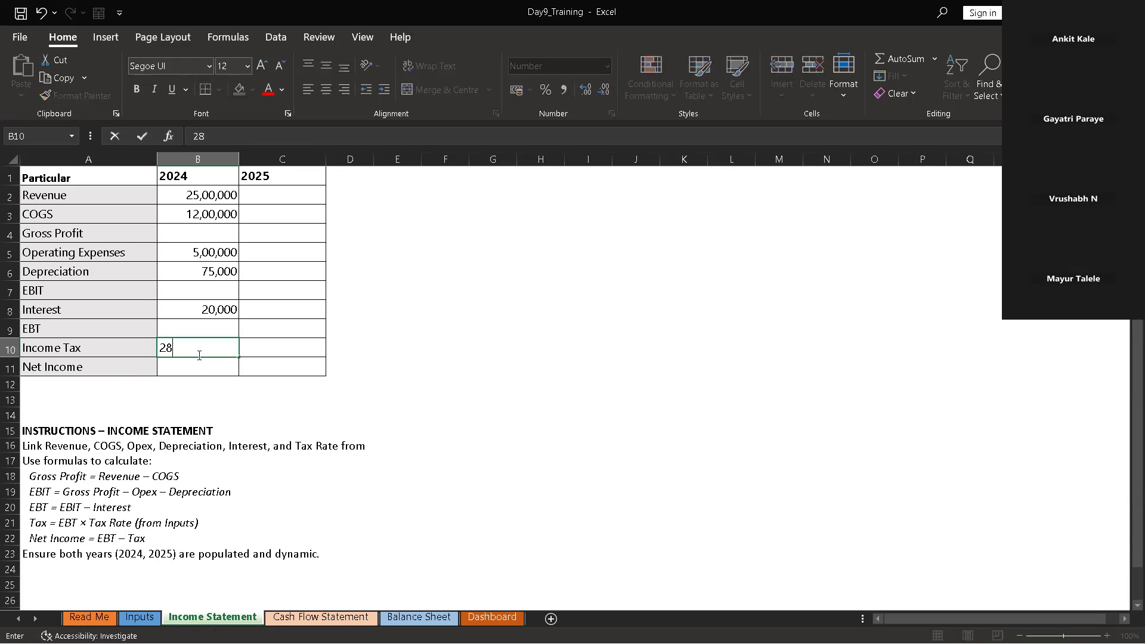
pyautogui.press('BackSpace')
pyautogui.press('BackSpace')
# Change the Income Tax label in A10 of the Income Statement to "Income Rate"
pyautogui.click(94, 352)
pyautogui.doubleClick(95, 352)
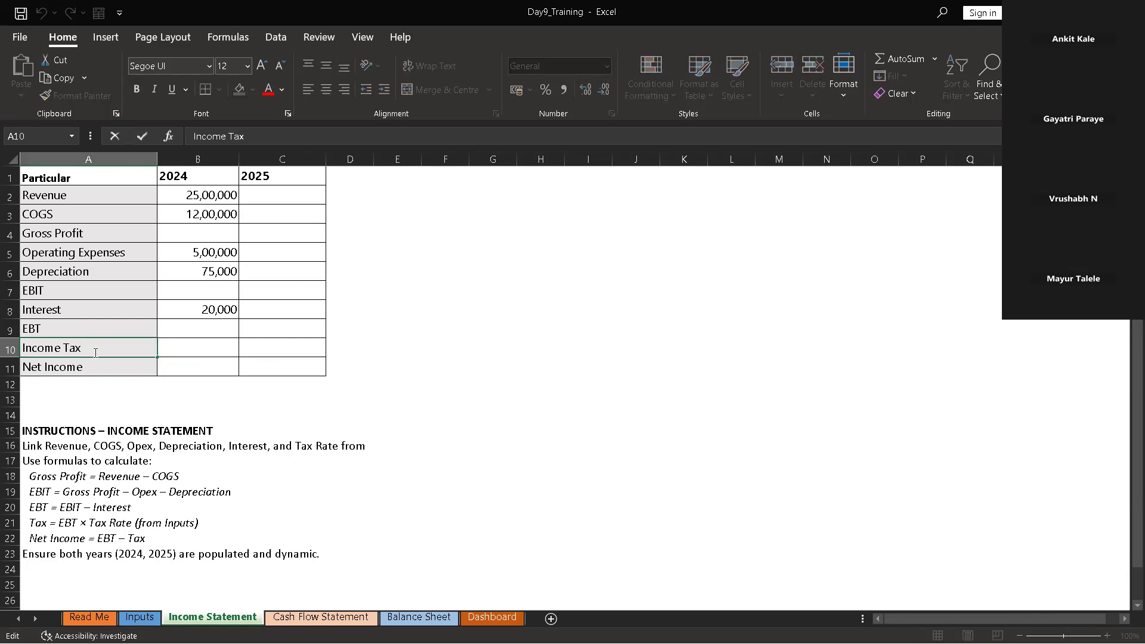
pyautogui.press('BackSpace')
pyautogui.press('BackSpace')
pyautogui.press('BackSpace')
pyautogui.write('Rate')
pyautogui.click(182, 334)
pyautogui.click(180, 350)
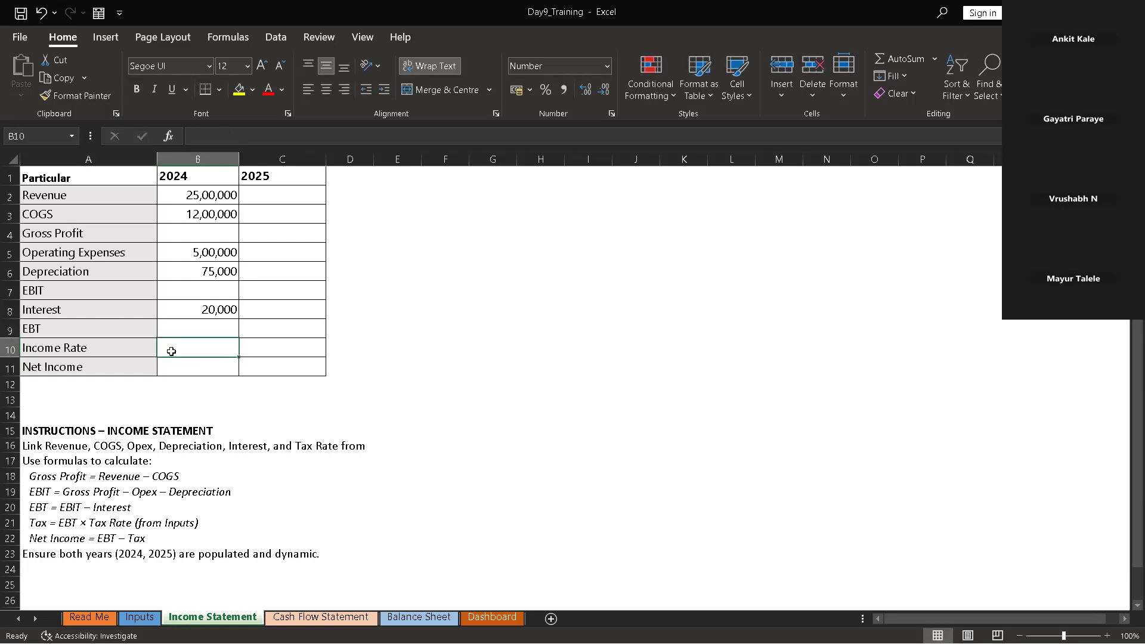
# Replace the word "Income" in the A10 label with "Tax" so that it reads "TaxRate"
pyautogui.click(66, 349)
pyautogui.doubleClick(65, 349)
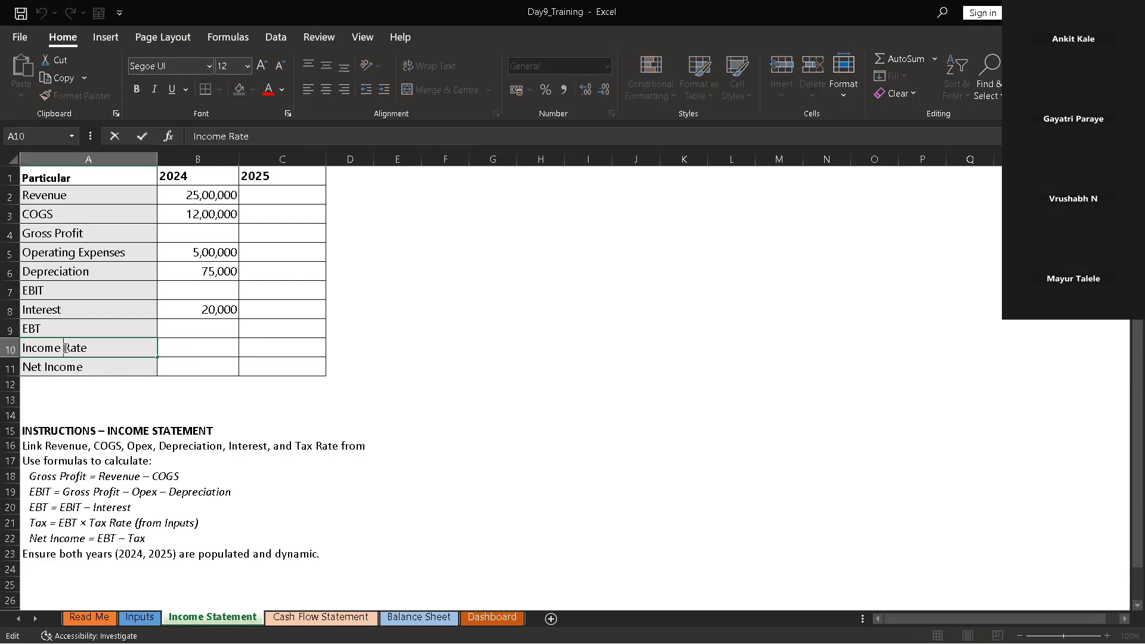
pyautogui.write('t')
pyautogui.press('BackSpace')
pyautogui.write('Tax')
pyautogui.click(61, 347)
pyautogui.press('BackSpace')
pyautogui.press('BackSpace')
pyautogui.press('BackSpace')
pyautogui.press('BackSpace')
pyautogui.press('BackSpace')
pyautogui.press('BackSpace')
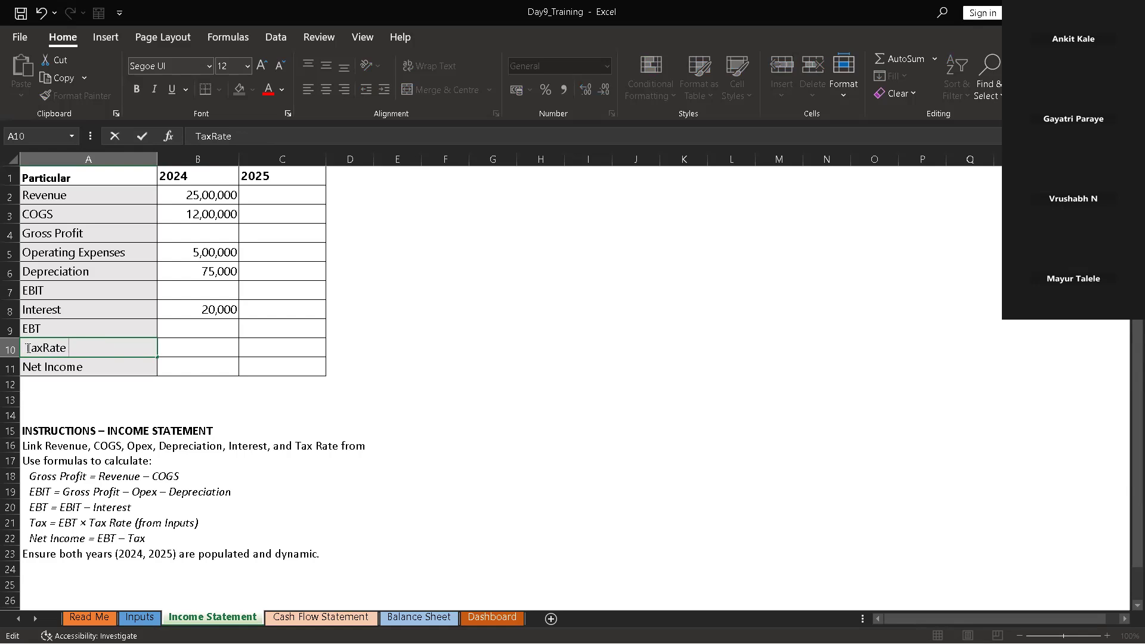
pyautogui.press('BackSpace')
# Check the label's spelling on the Inputs sheet and respell A10 on the Income Statement as "Tax Rate" with a space
pyautogui.click(140, 617)
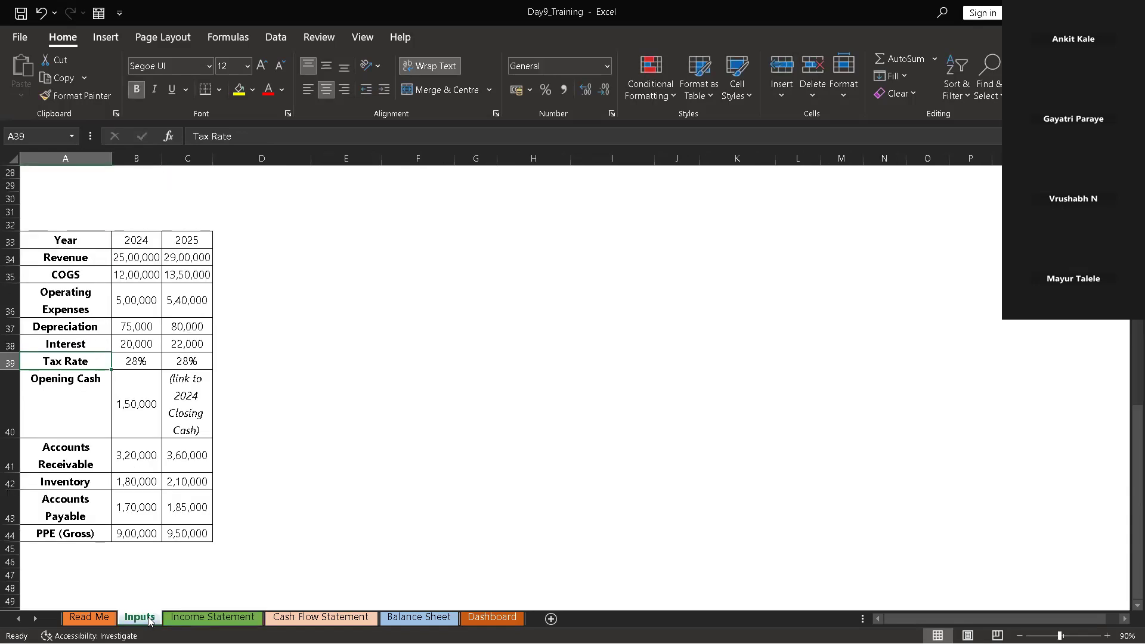
pyautogui.click(188, 620)
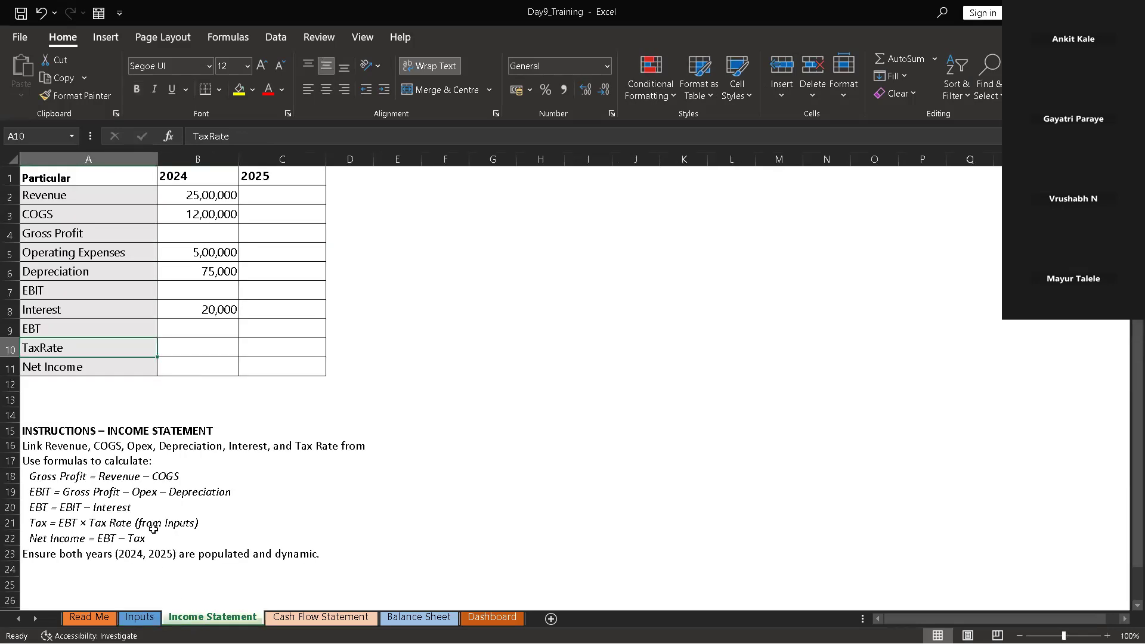
pyautogui.doubleClick(24, 348)
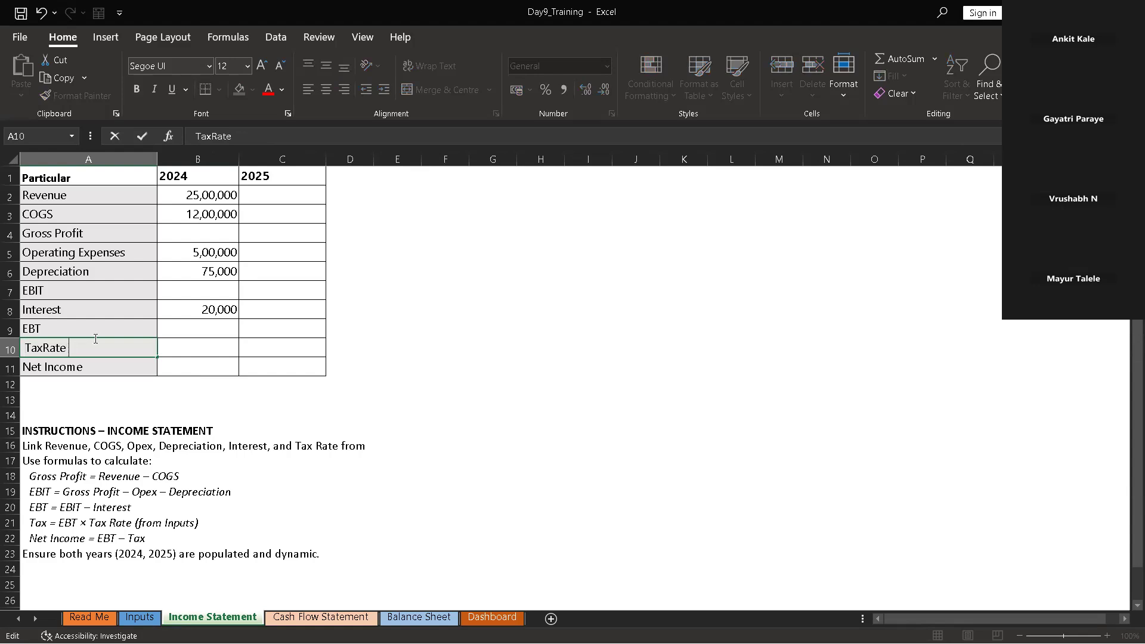
pyautogui.press('Return')
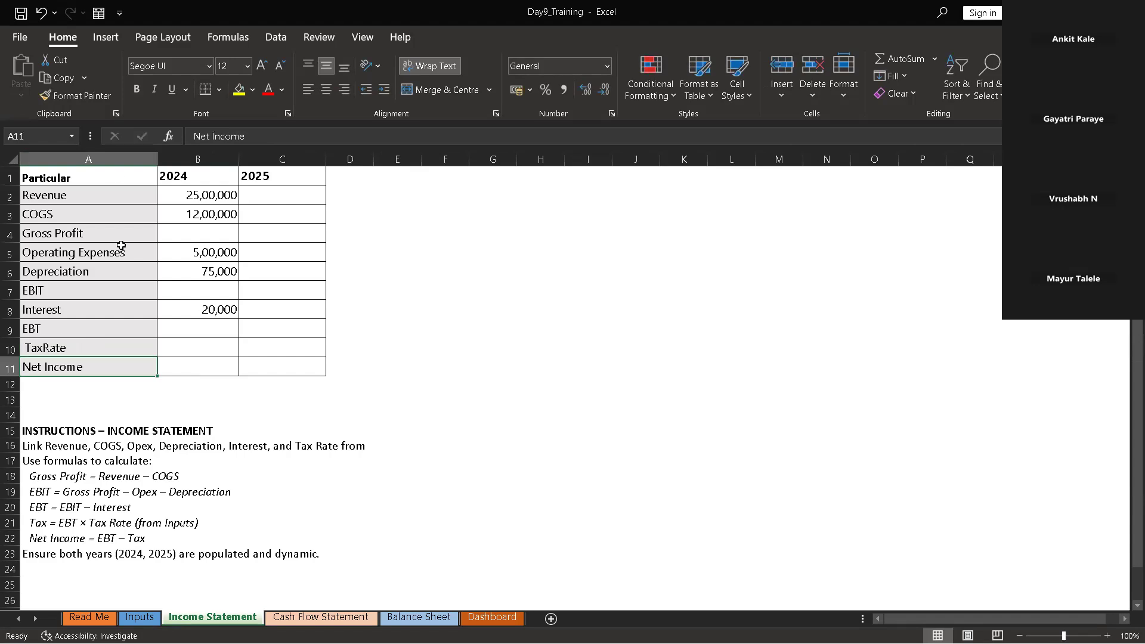
pyautogui.click(27, 348)
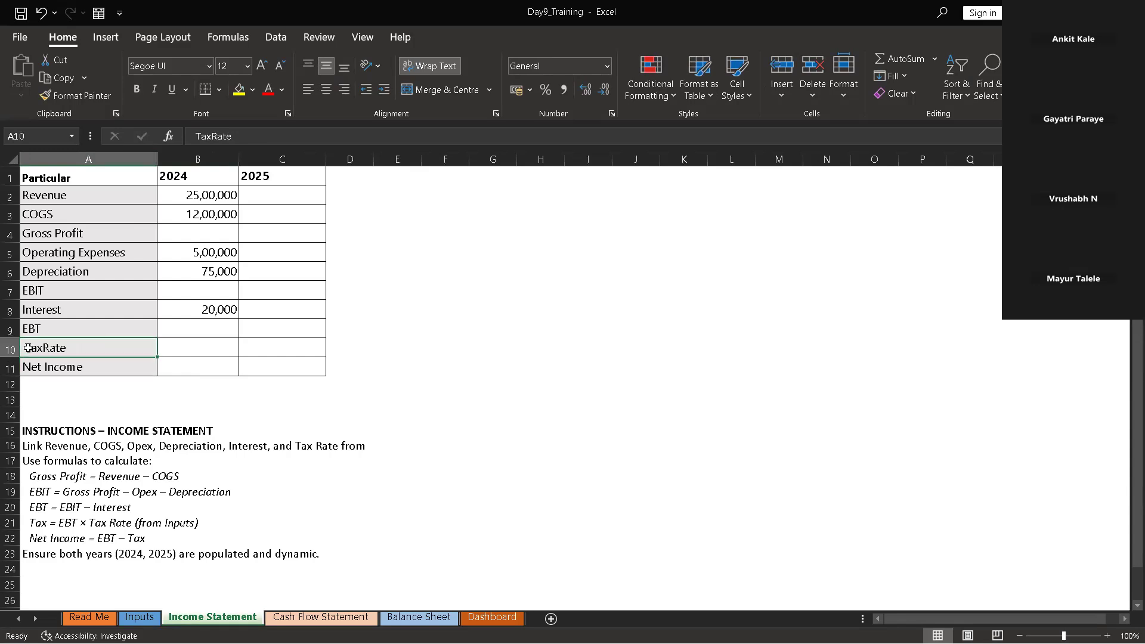
pyautogui.doubleClick(67, 347)
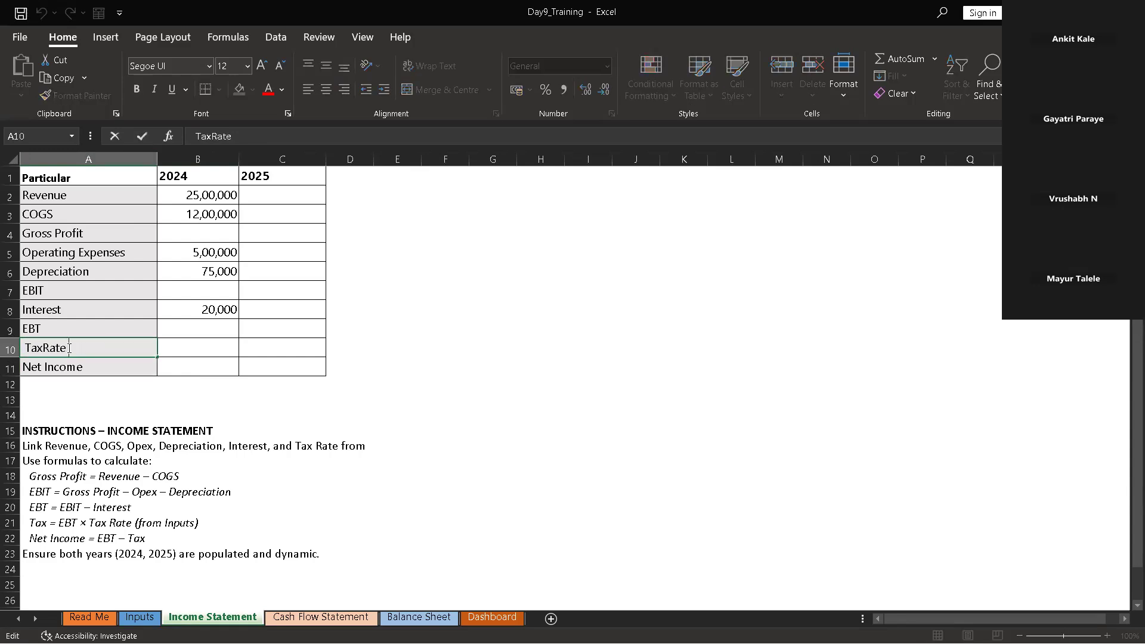
pyautogui.press('BackSpace')
pyautogui.press('Return')
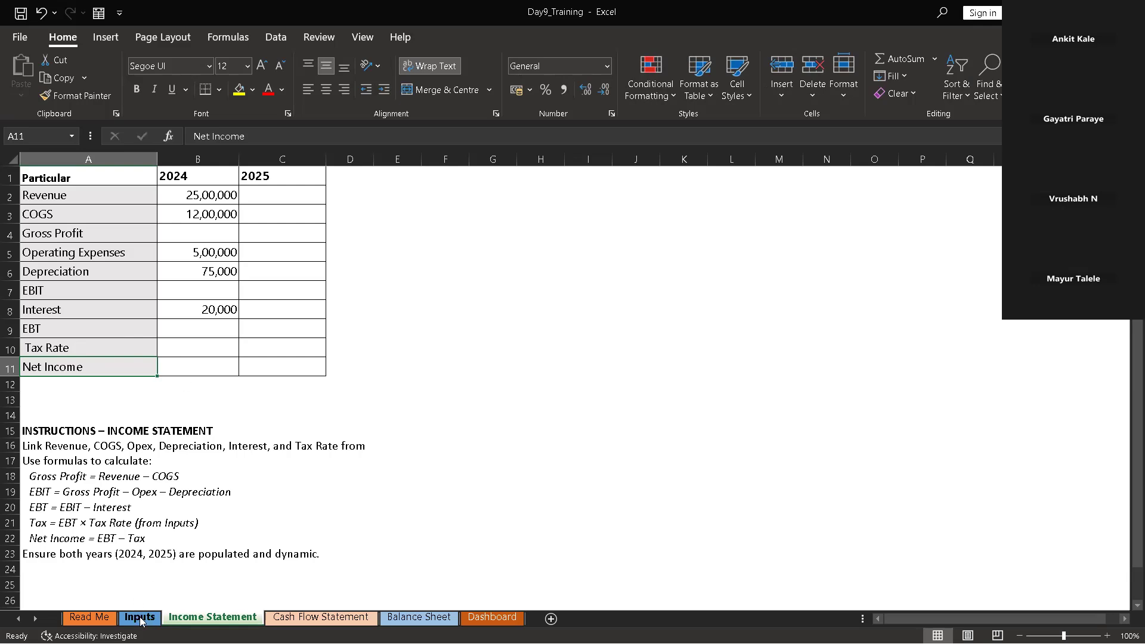
# Try to copy the 2024 Interest lookup formula from B8 into the Tax Rate cell B10
pyautogui.click(213, 312)
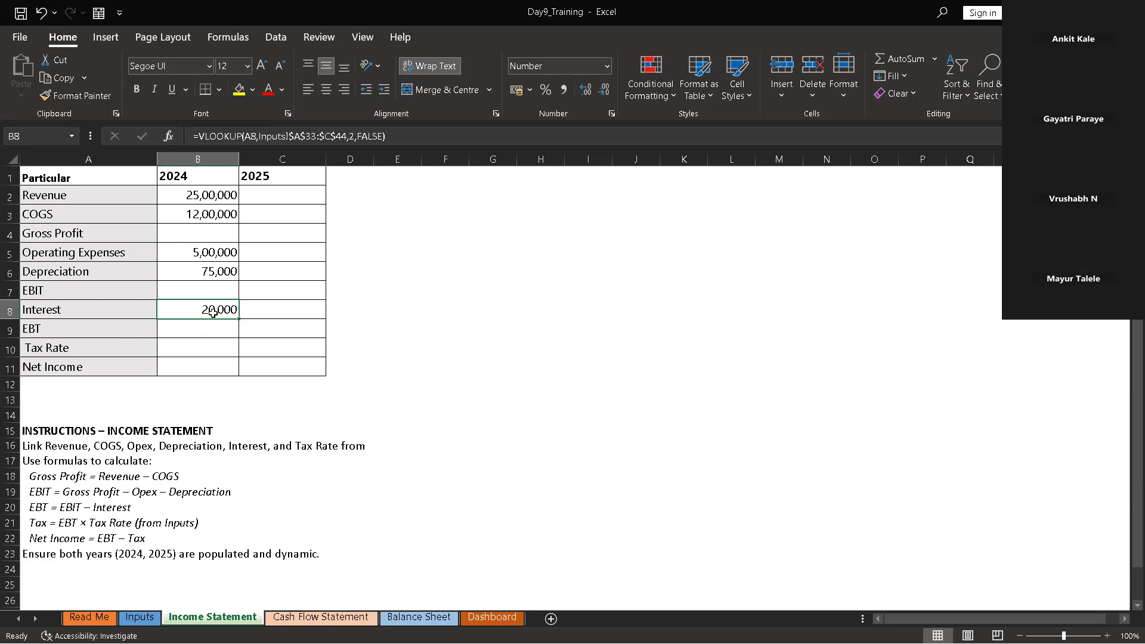
pyautogui.rightClick(213, 317)
pyautogui.click(193, 315)
pyautogui.doubleClick(215, 309)
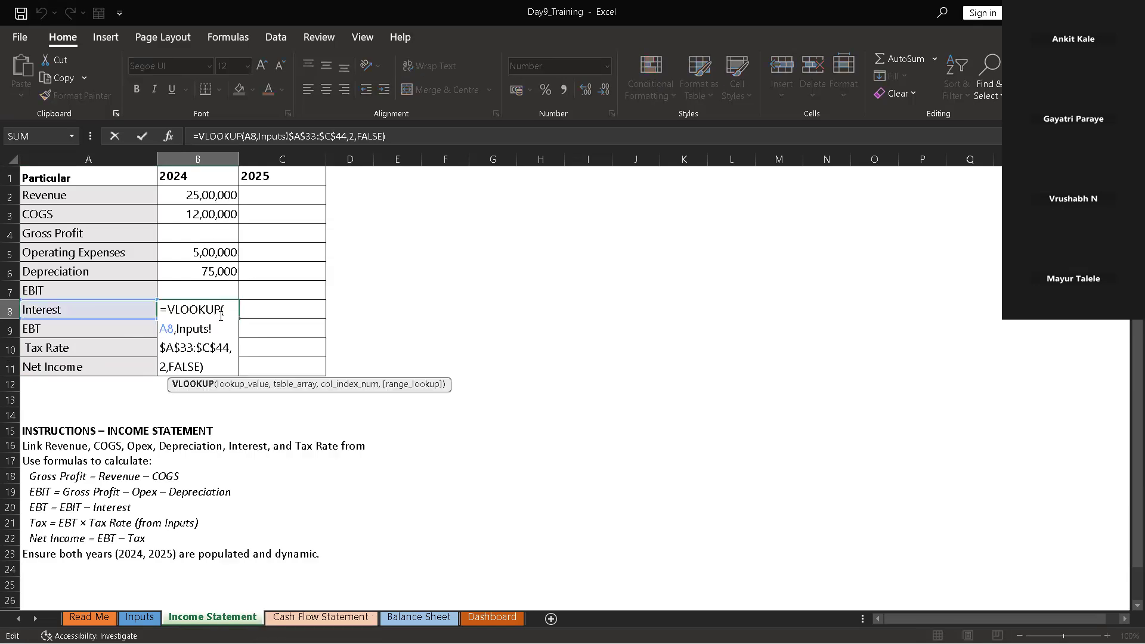
pyautogui.click(389, 350)
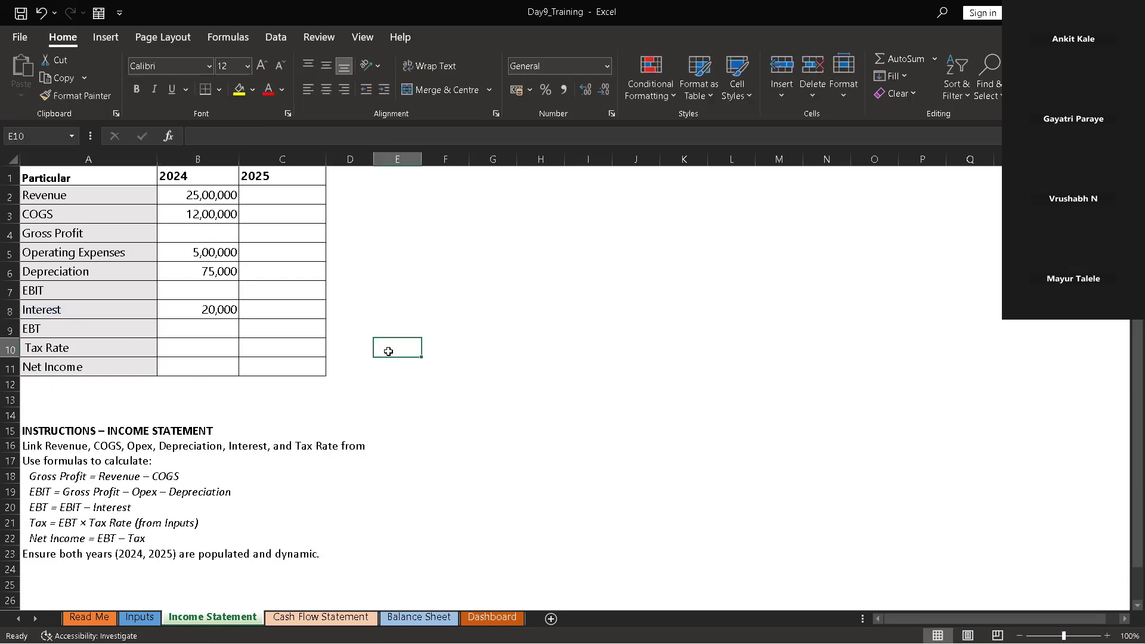
pyautogui.click(212, 309)
pyautogui.rightClick(213, 310)
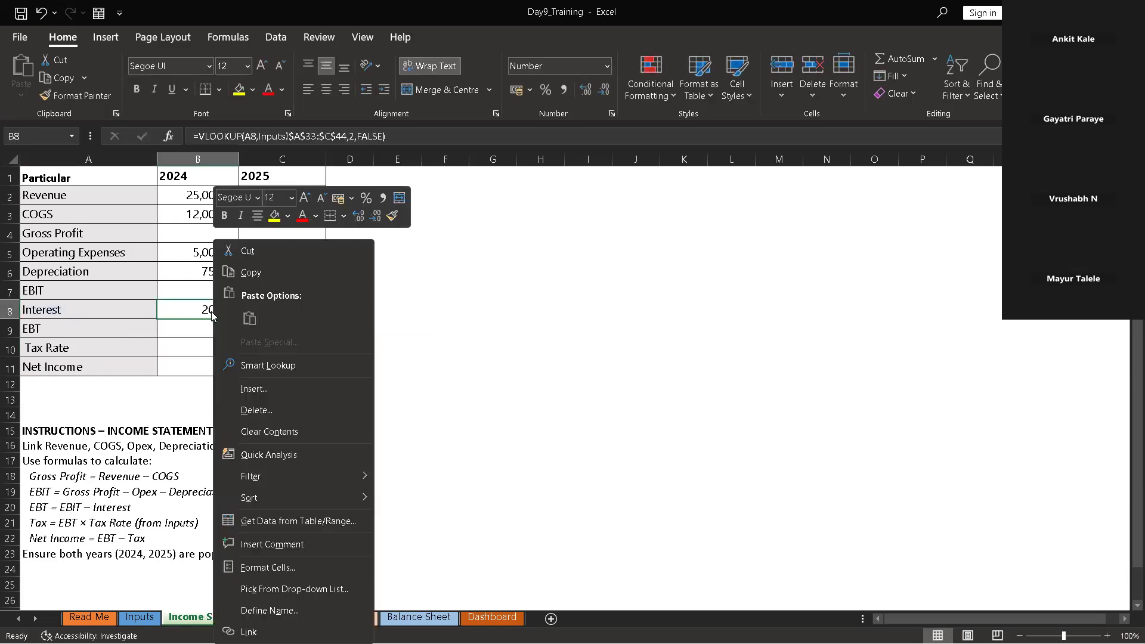
pyautogui.click(190, 310)
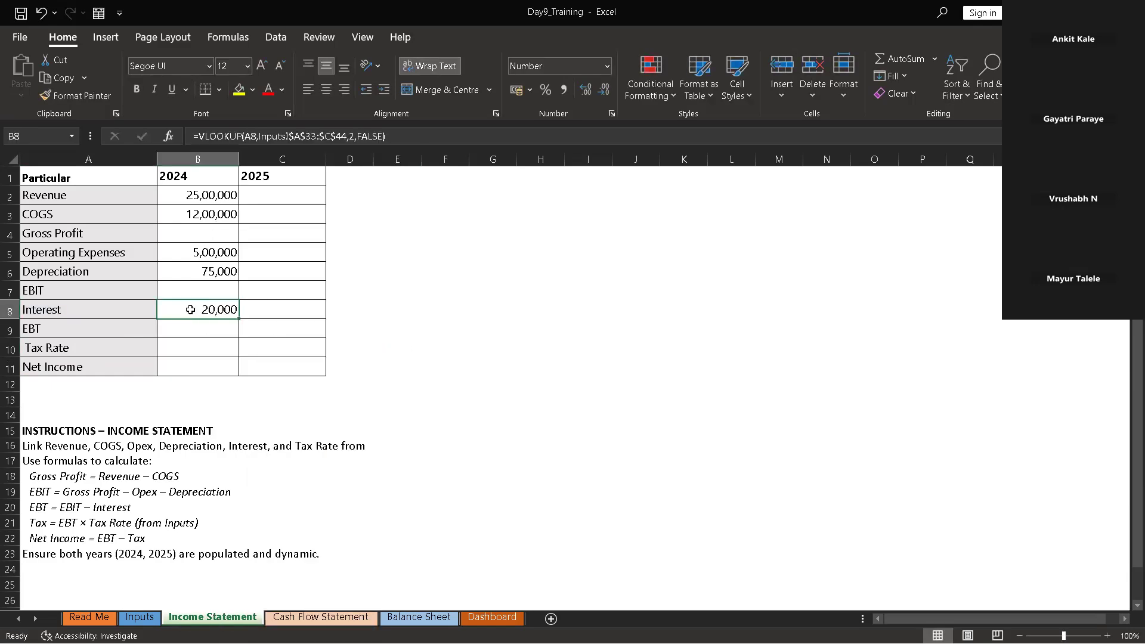
pyautogui.hotkey('ctrl', 'c')
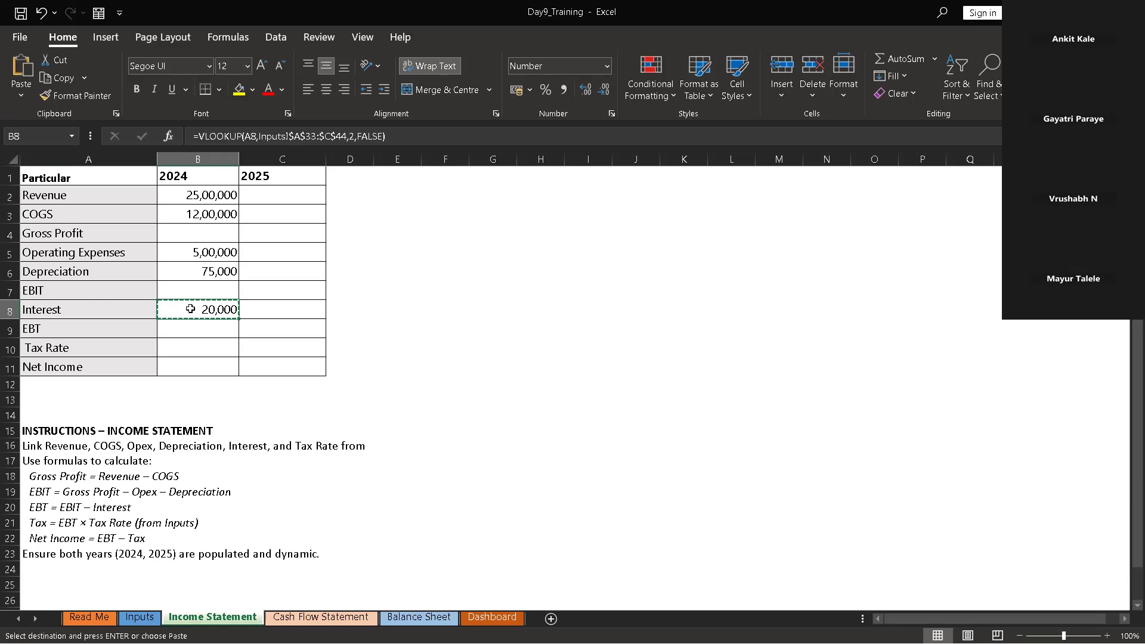
pyautogui.click(202, 346)
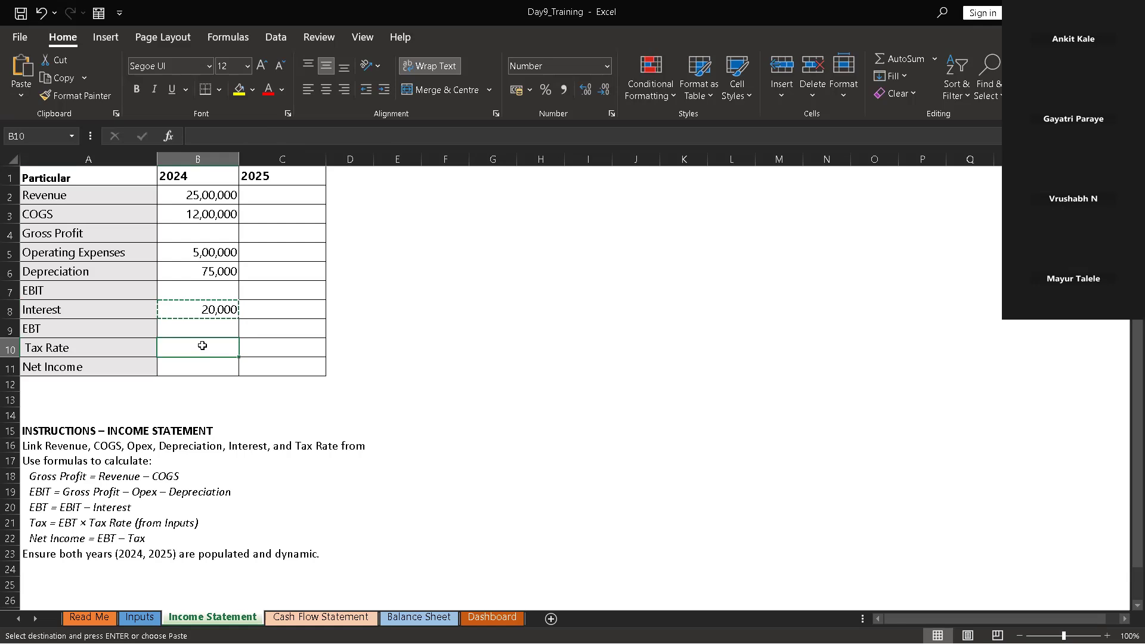
pyautogui.hotkey('ctrl', 'v')
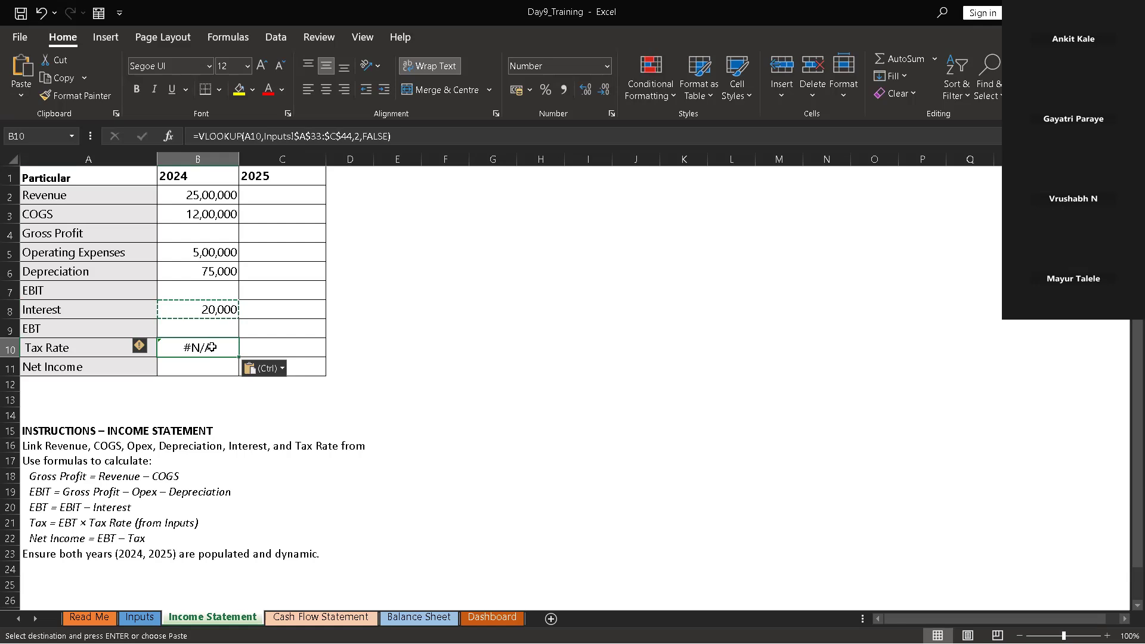
# Compare the Tax Rate label in A10 of the Income Statement with the matching label on the Inputs sheet
pyautogui.click(140, 618)
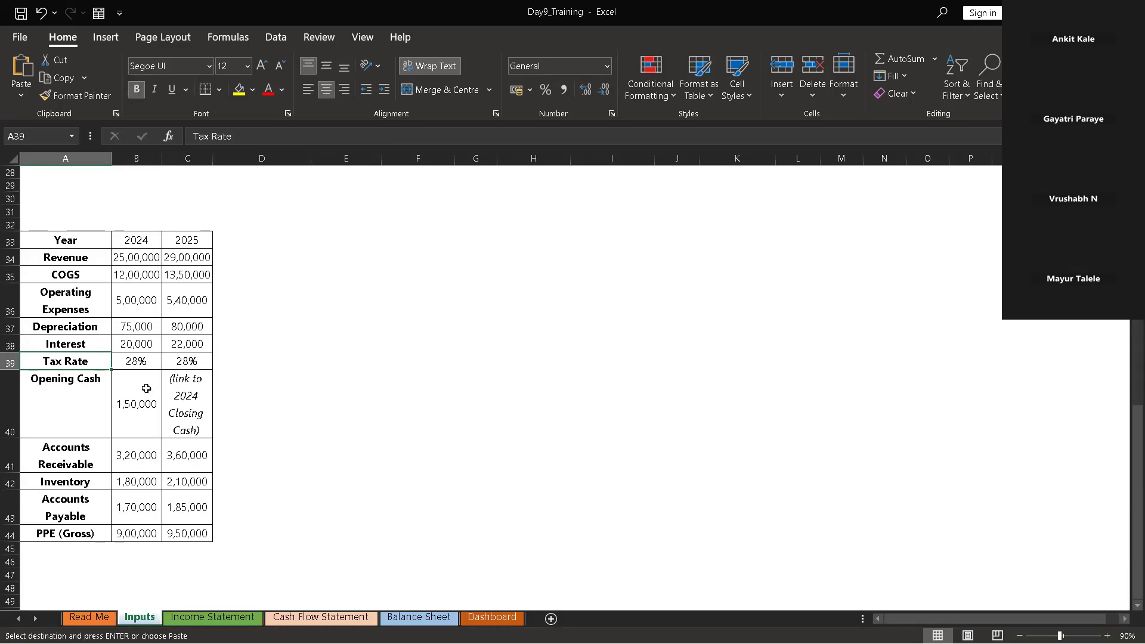
pyautogui.click(220, 617)
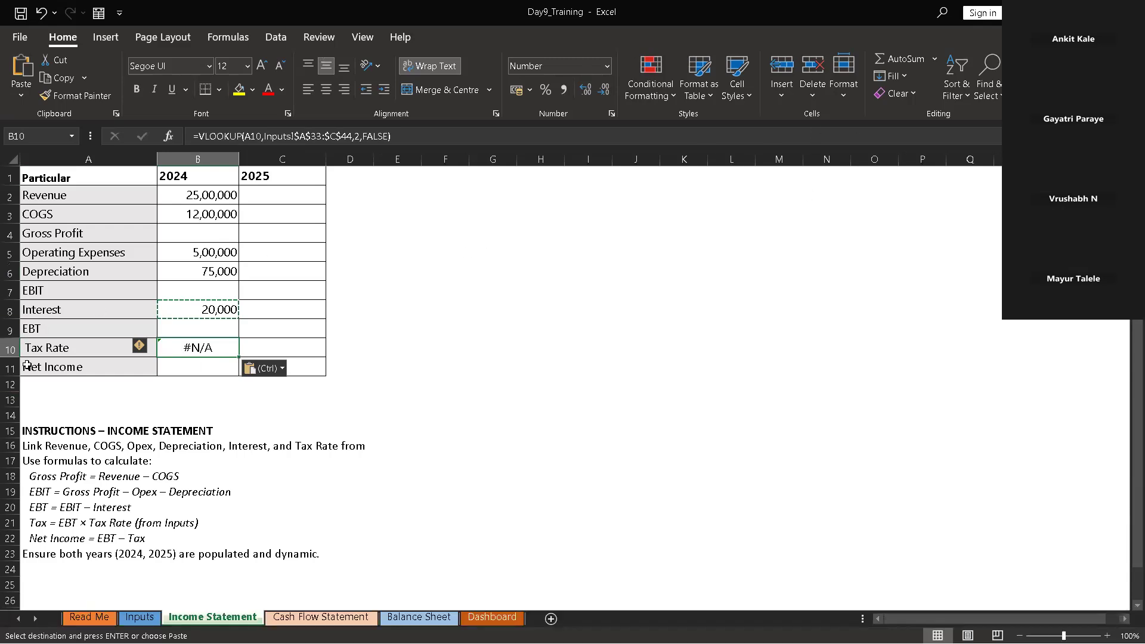
pyautogui.click(29, 347)
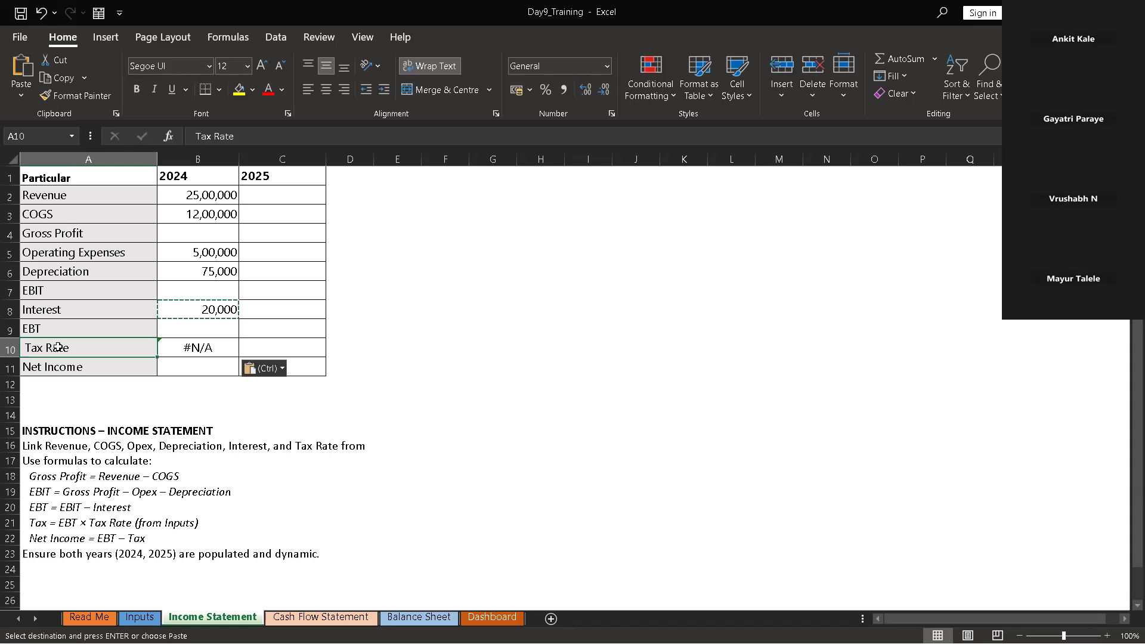
# Clear the lookup from B10 and remove the leading space from the Tax Rate label in A10
pyautogui.click(189, 348)
pyautogui.press('Delete')
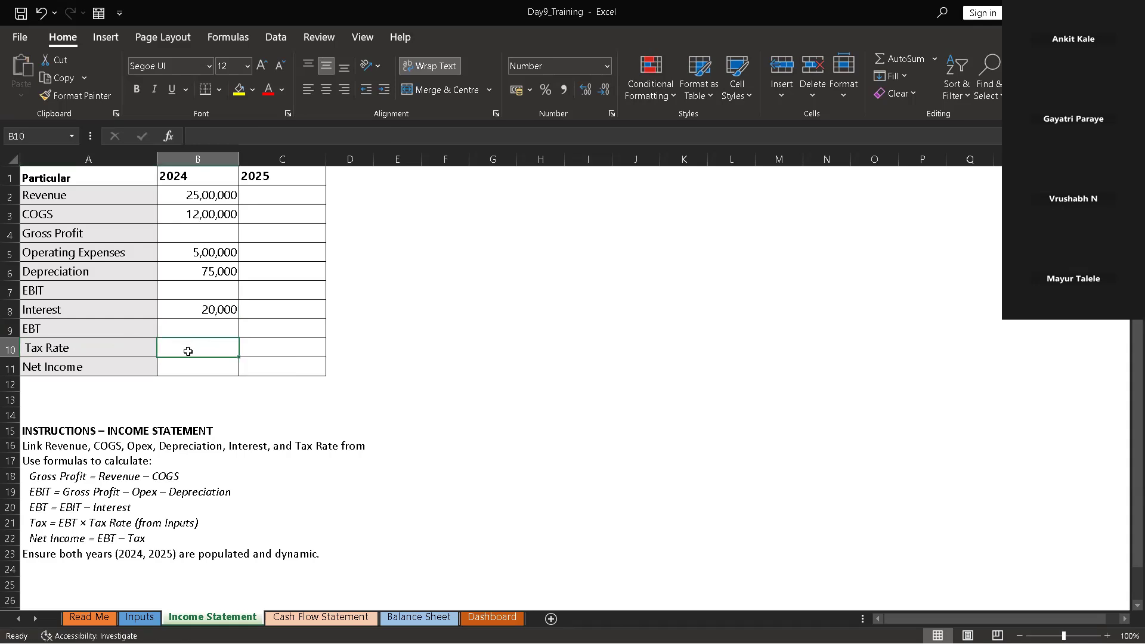
pyautogui.doubleClick(38, 347)
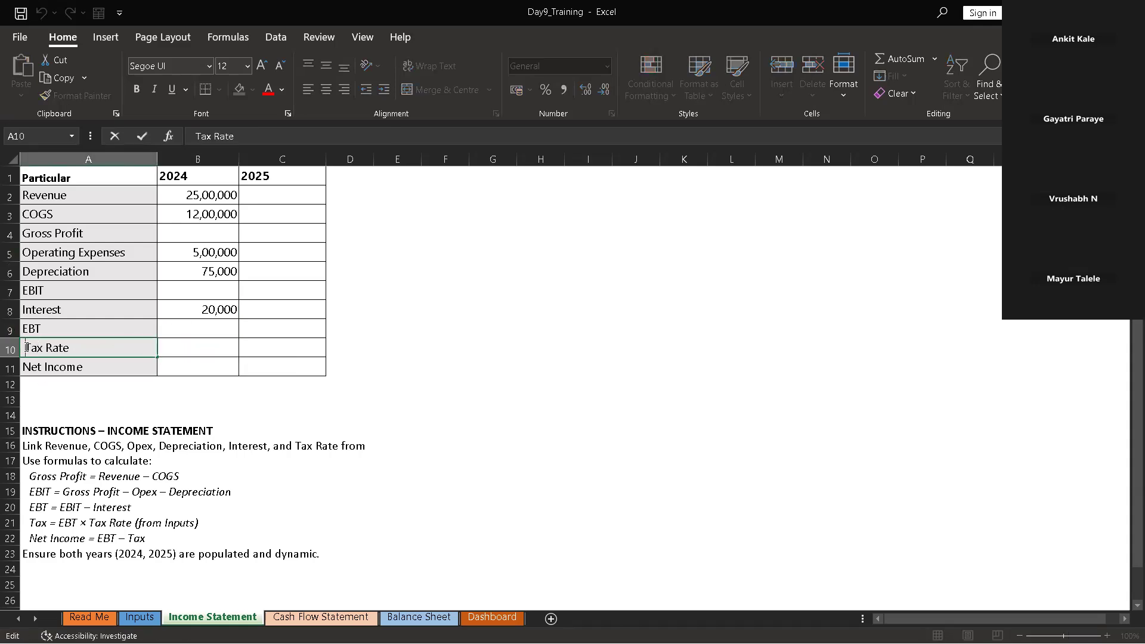
pyautogui.press('BackSpace')
# Copy the 2024 Interest lookup from B8 into the Tax Rate cell B10 and format B10 as a percentage
pyautogui.click(209, 313)
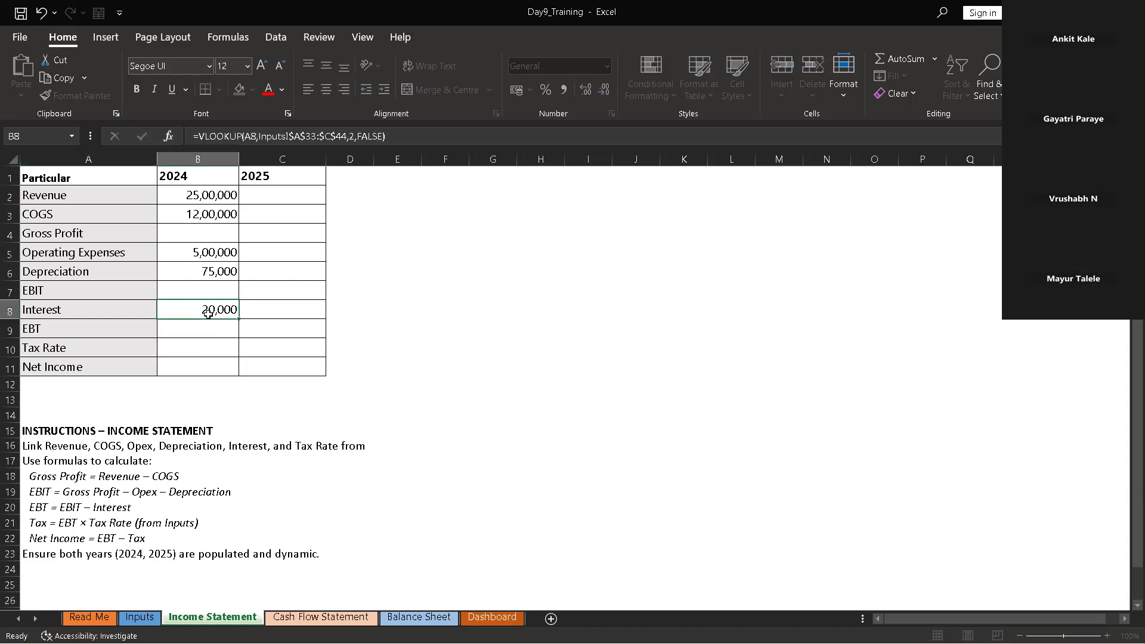
pyautogui.hotkey('ctrl', 'c')
pyautogui.click(200, 349)
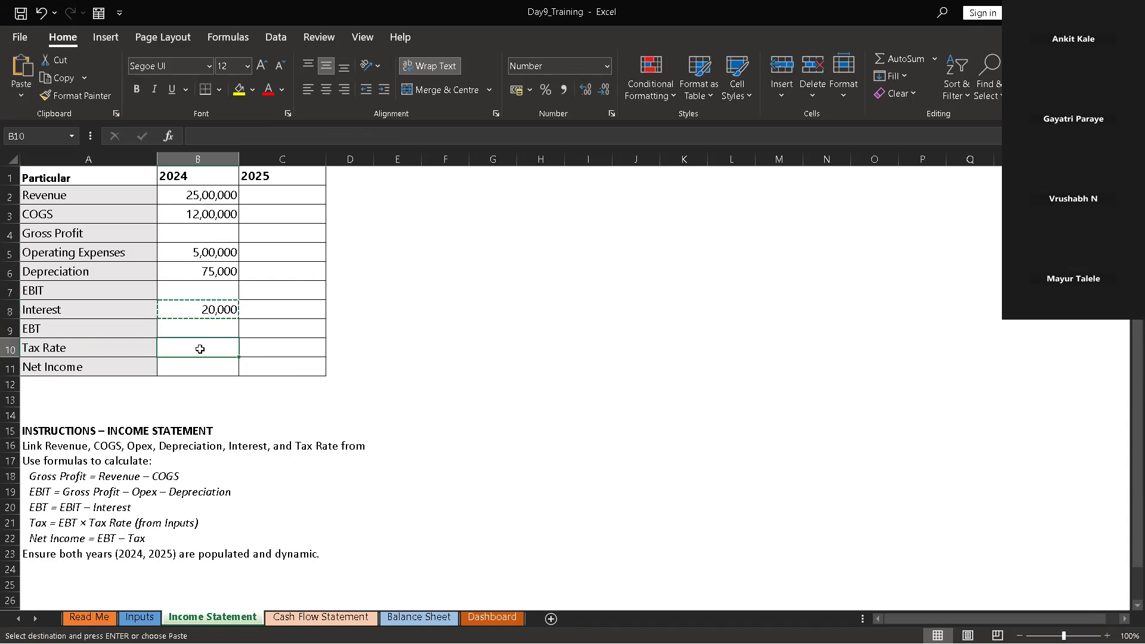
pyautogui.hotkey('ctrl', 'v')
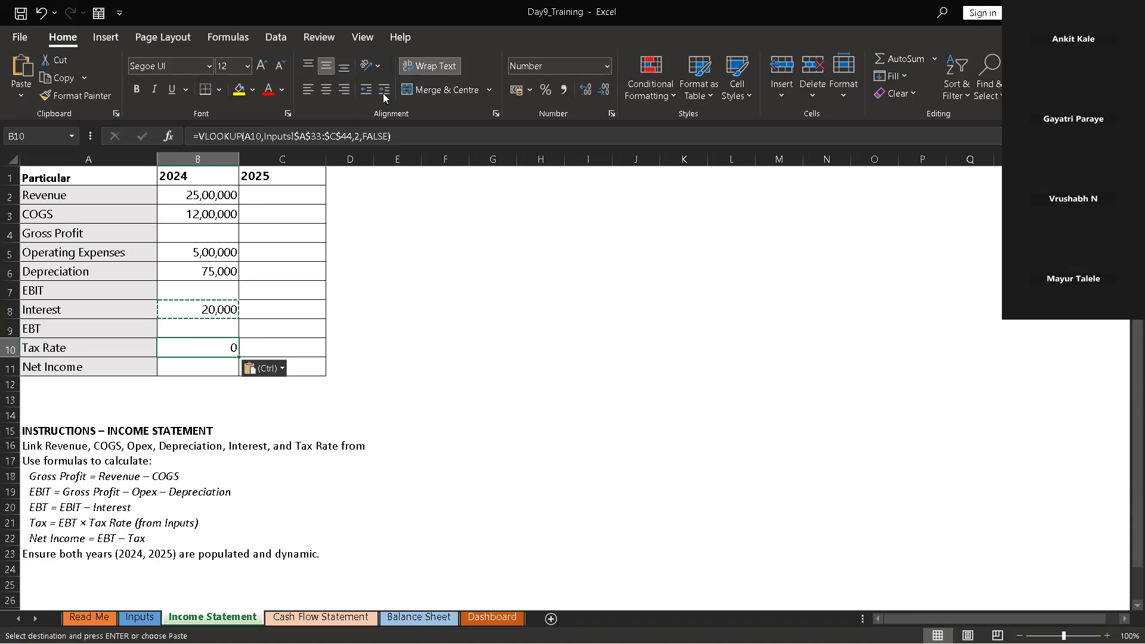
pyautogui.click(604, 91)
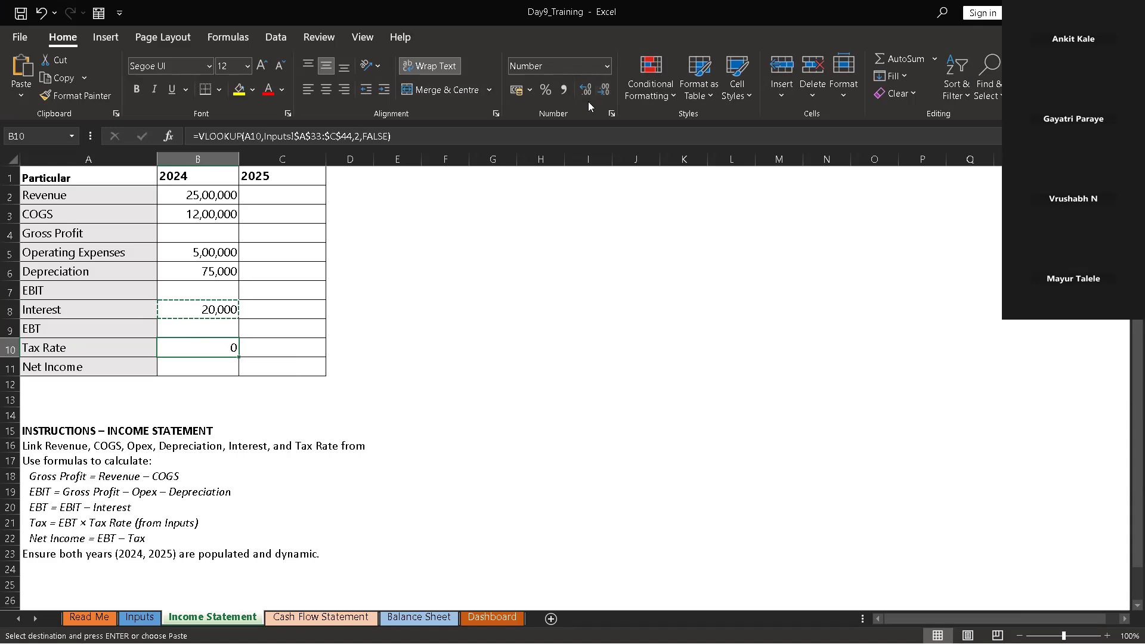
pyautogui.click(546, 89)
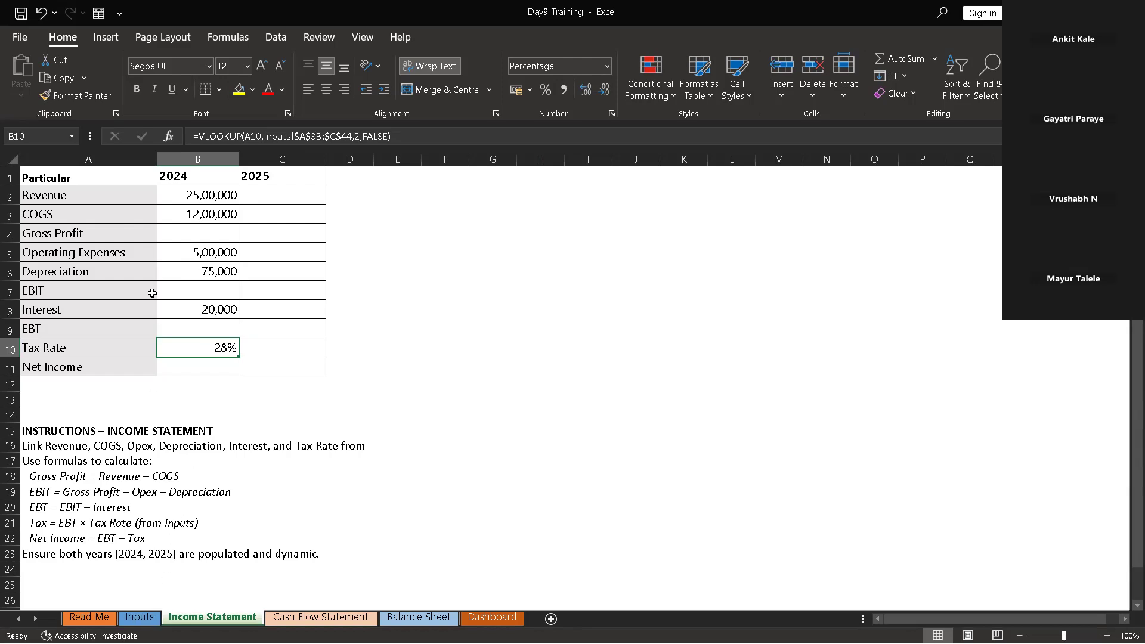
# Highlight the 2024 and 2025 Gross Profit cells B4:C4 with yellow fill
pyautogui.click(185, 234)
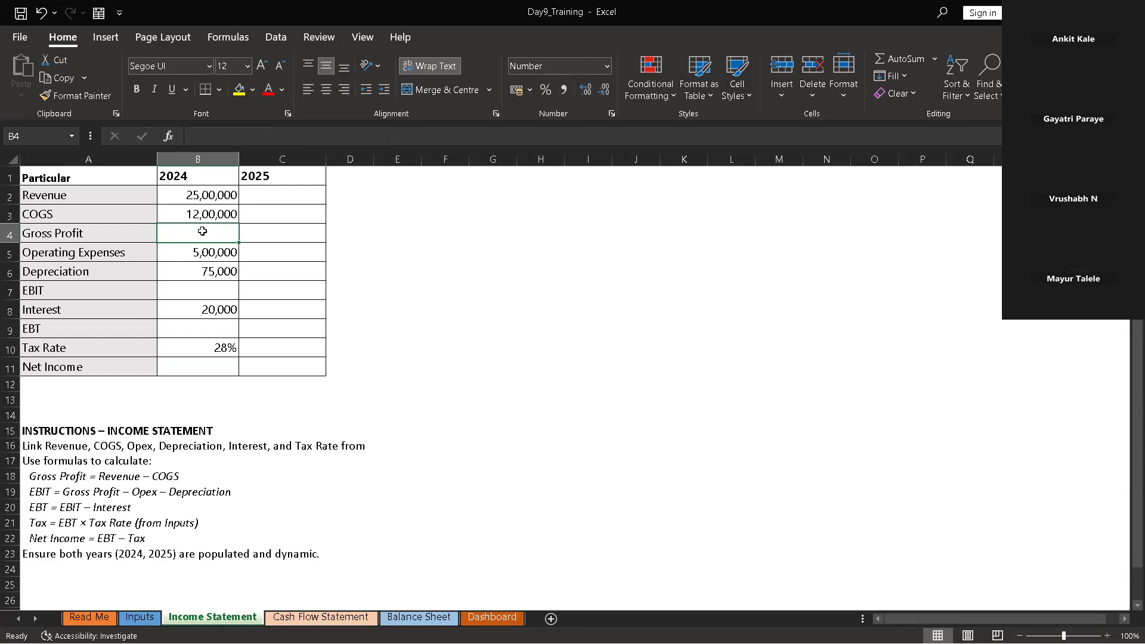
pyautogui.moveTo(164, 234); pyautogui.dragTo(280, 232)
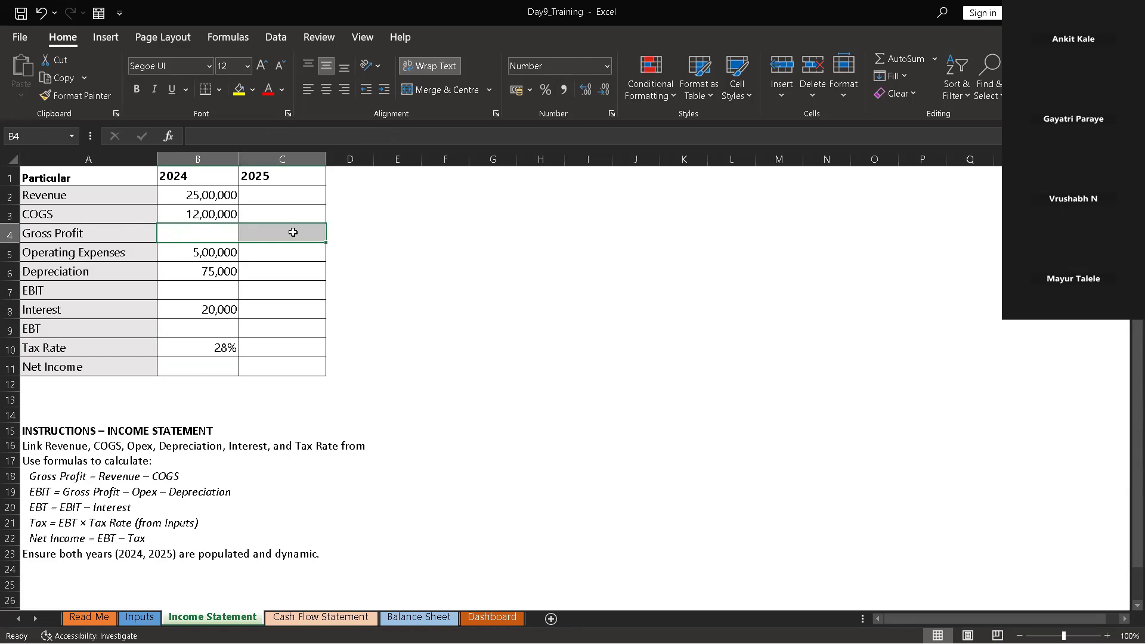
pyautogui.click(241, 91)
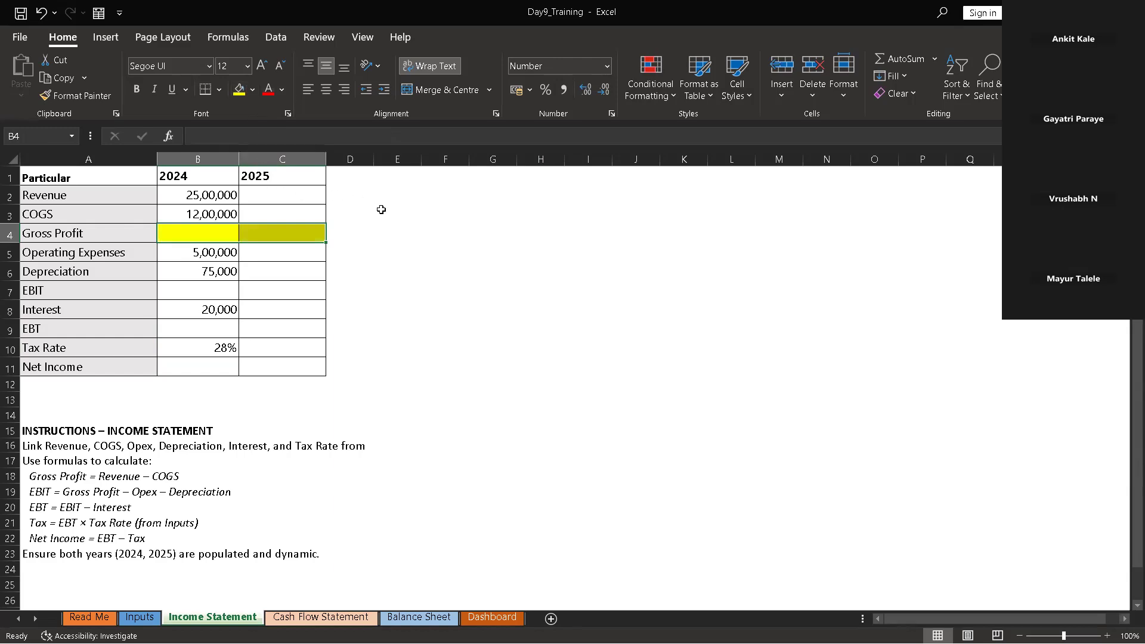
# Highlight the 2024 and 2025 EBIT cells B7:C7 with the same yellow fill
pyautogui.hotkey('ctrl', 'c')
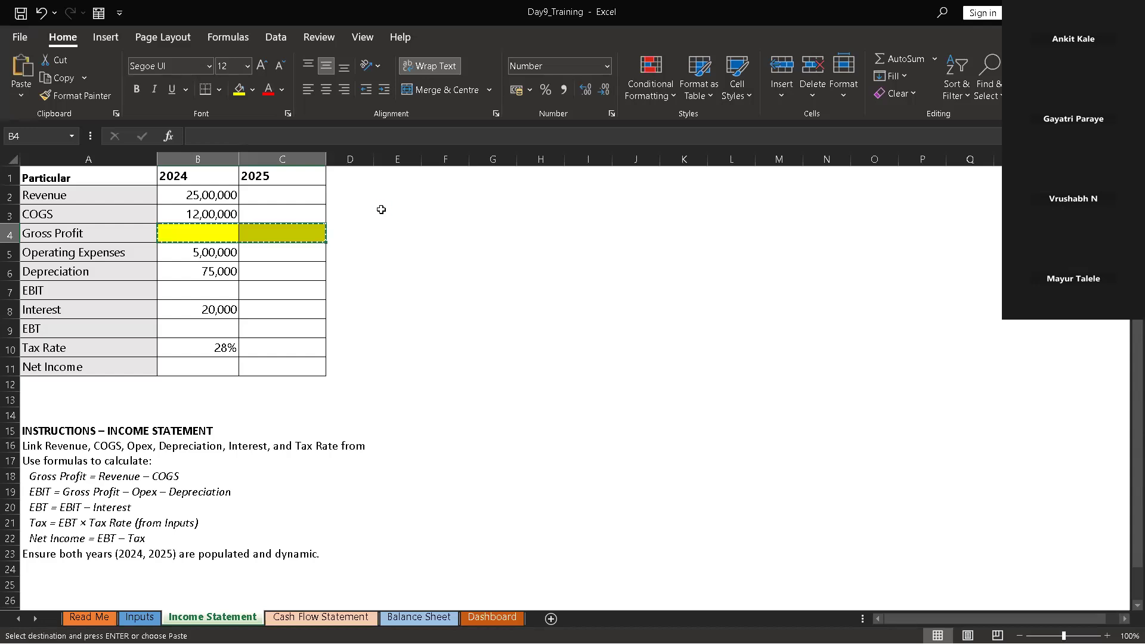
pyautogui.click(490, 234)
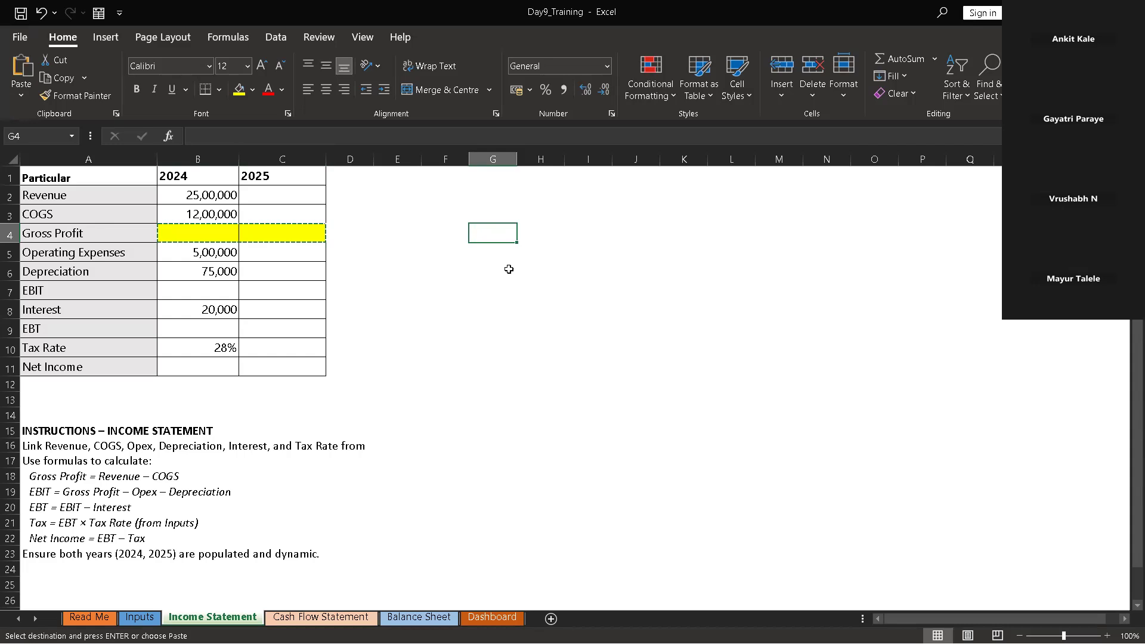
pyautogui.click(212, 293)
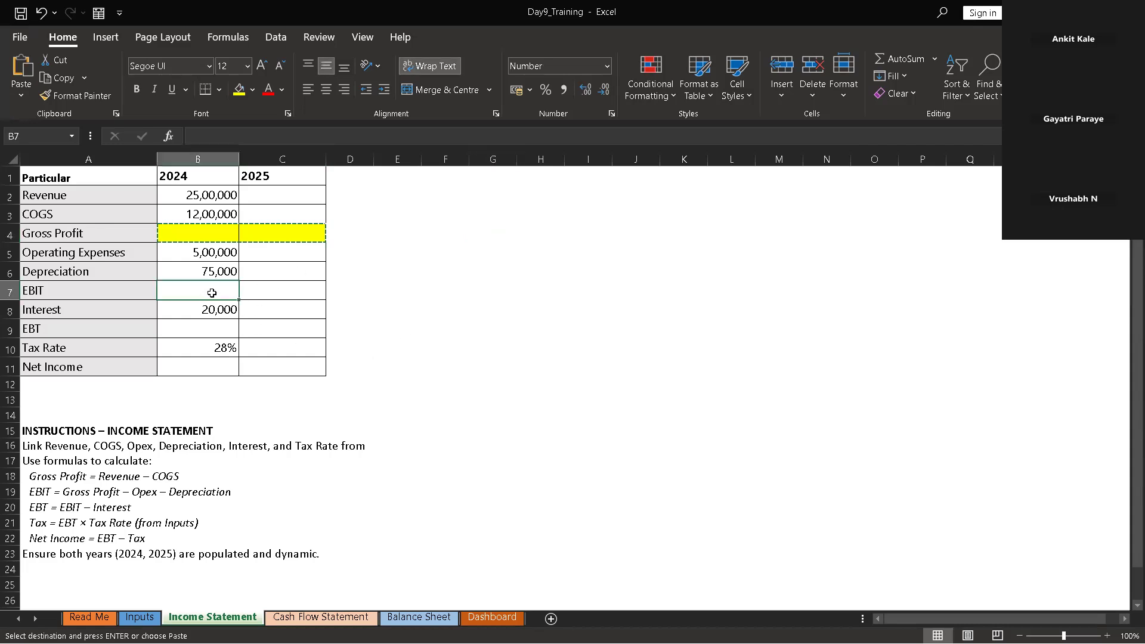
pyautogui.moveTo(212, 292); pyautogui.dragTo(310, 296)
pyautogui.press('Return')
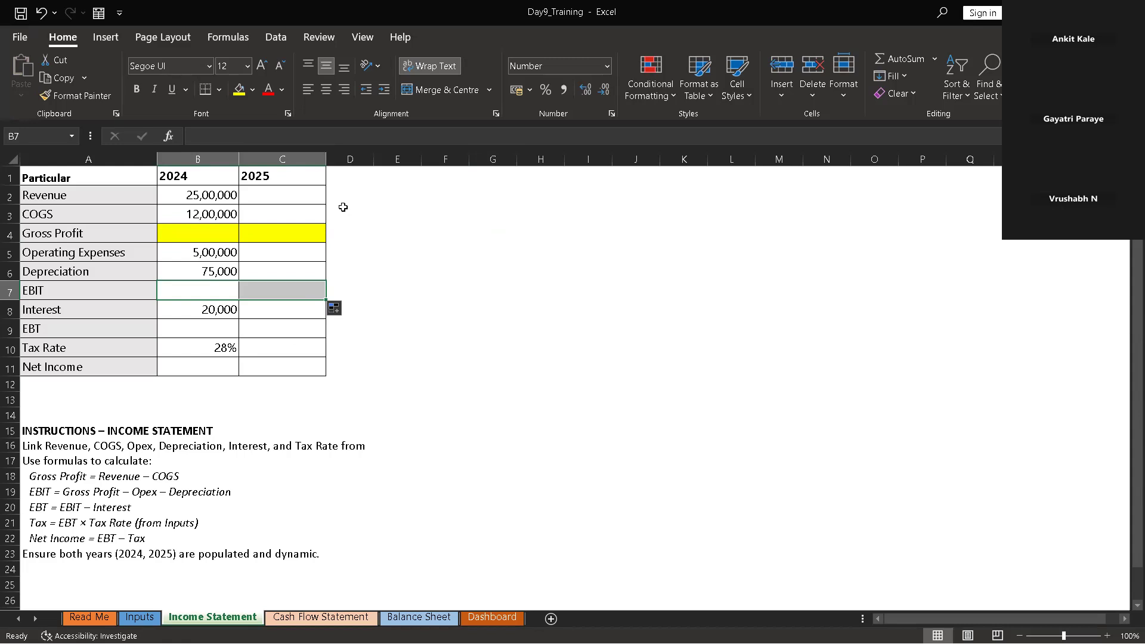
pyautogui.click(244, 94)
pyautogui.click(407, 267)
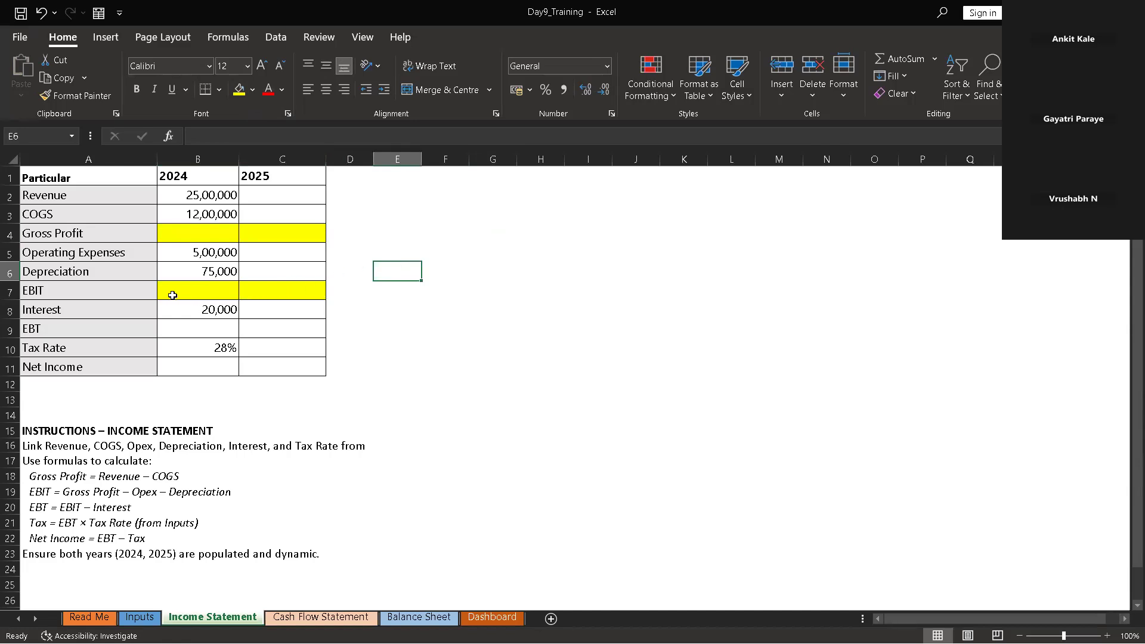
# Copy the formatting of the EBIT cells B7:C7 onto the EBT cells B9:C9 with Format Painter
pyautogui.moveTo(159, 289); pyautogui.dragTo(292, 290)
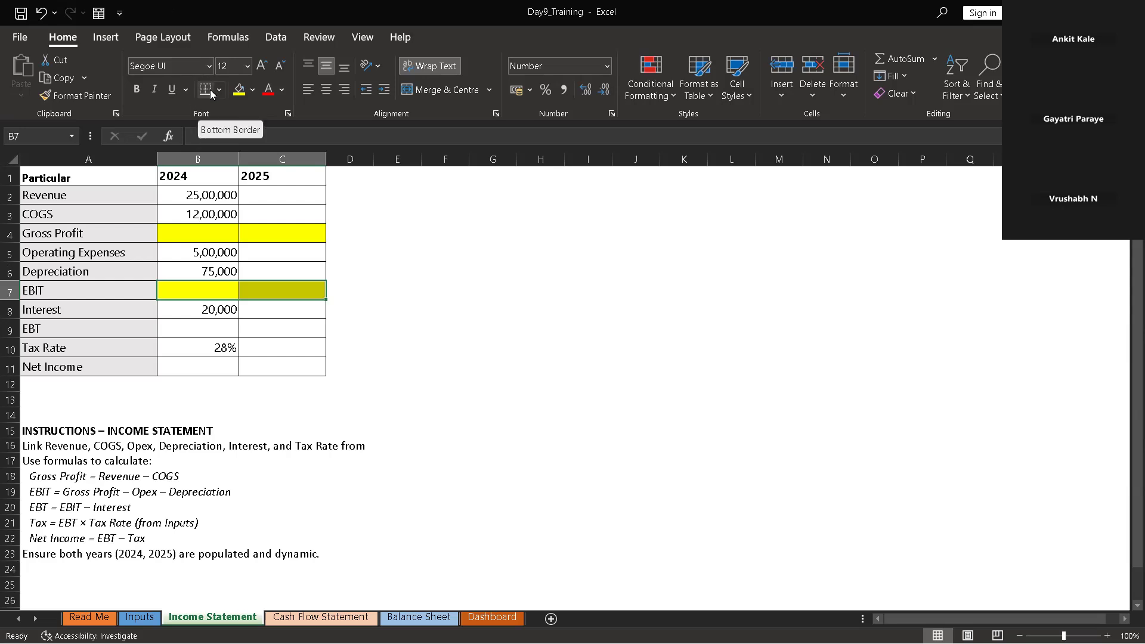
pyautogui.click(77, 96)
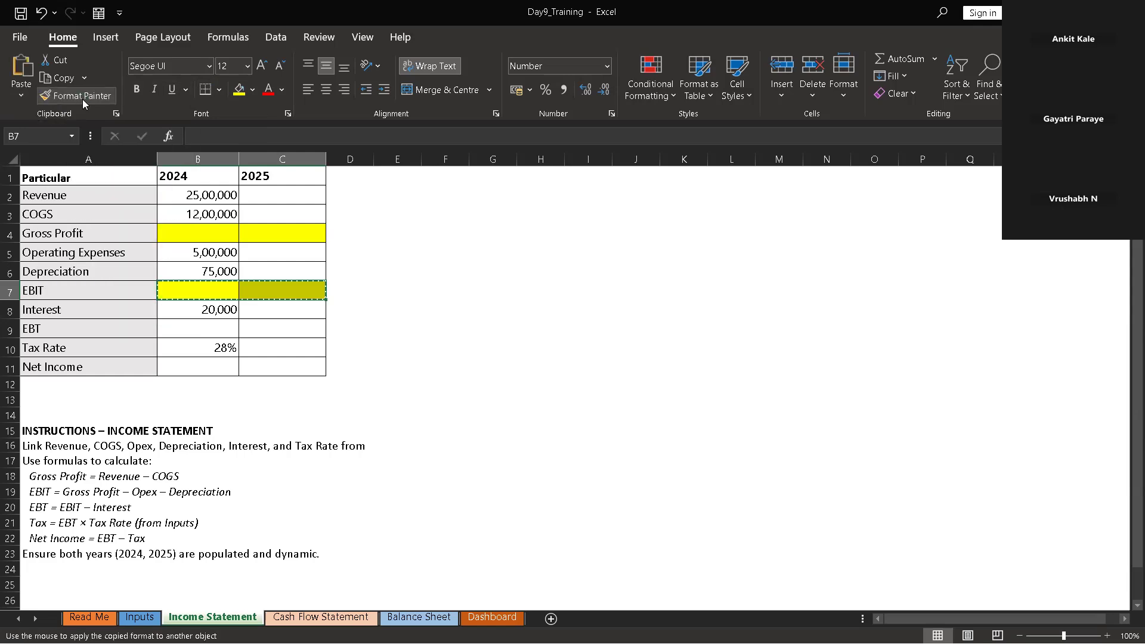
pyautogui.click(192, 330)
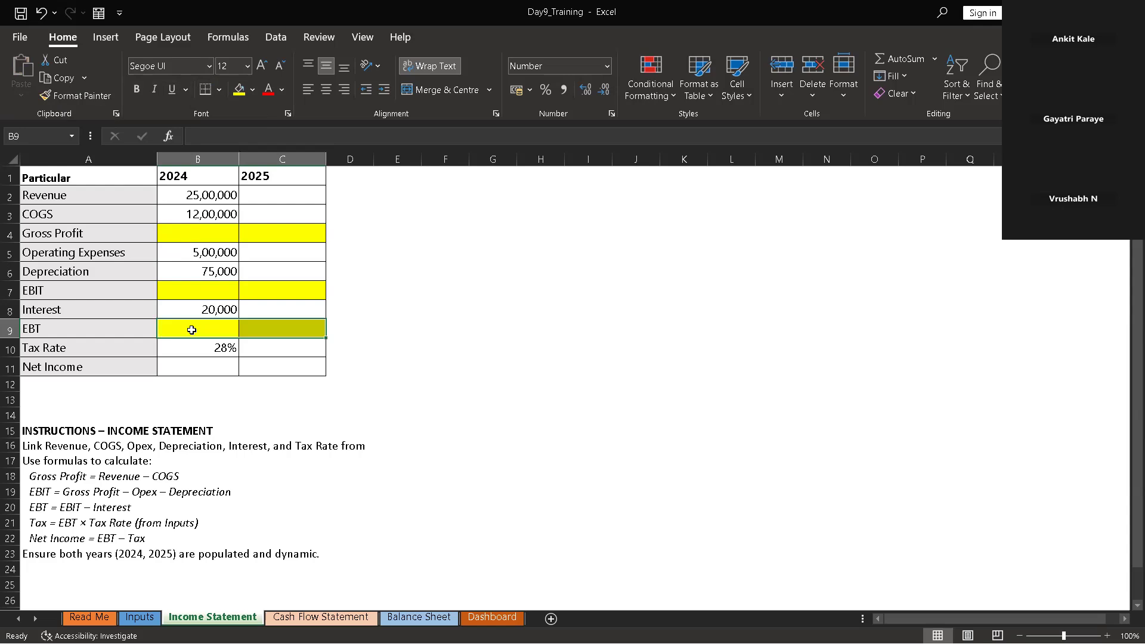
pyautogui.click(319, 542)
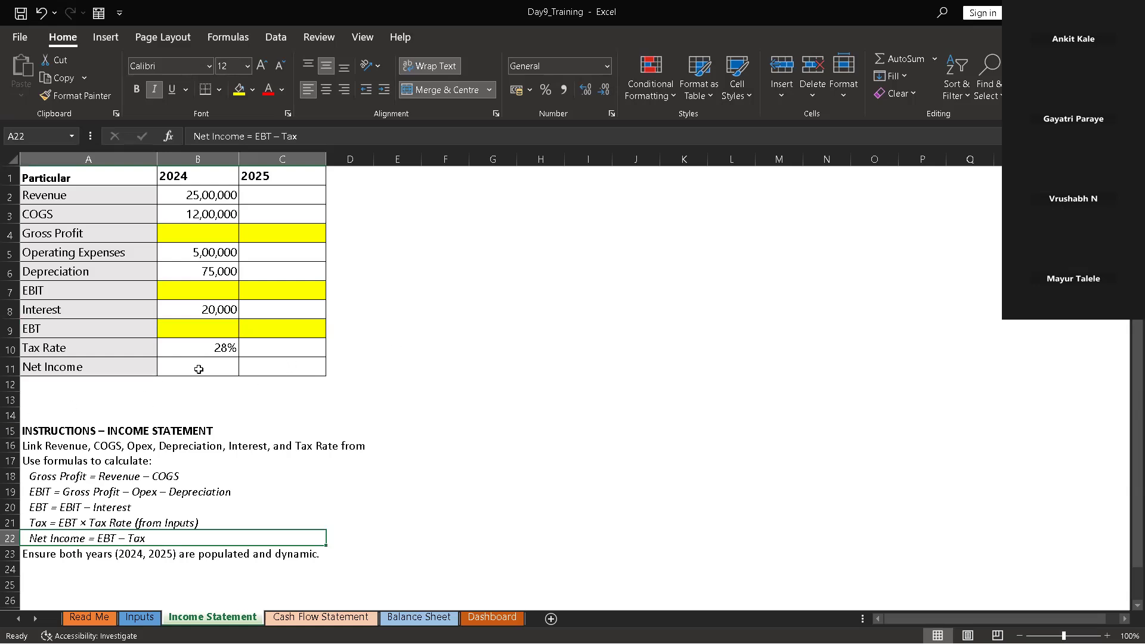
pyautogui.moveTo(161, 362); pyautogui.dragTo(298, 363)
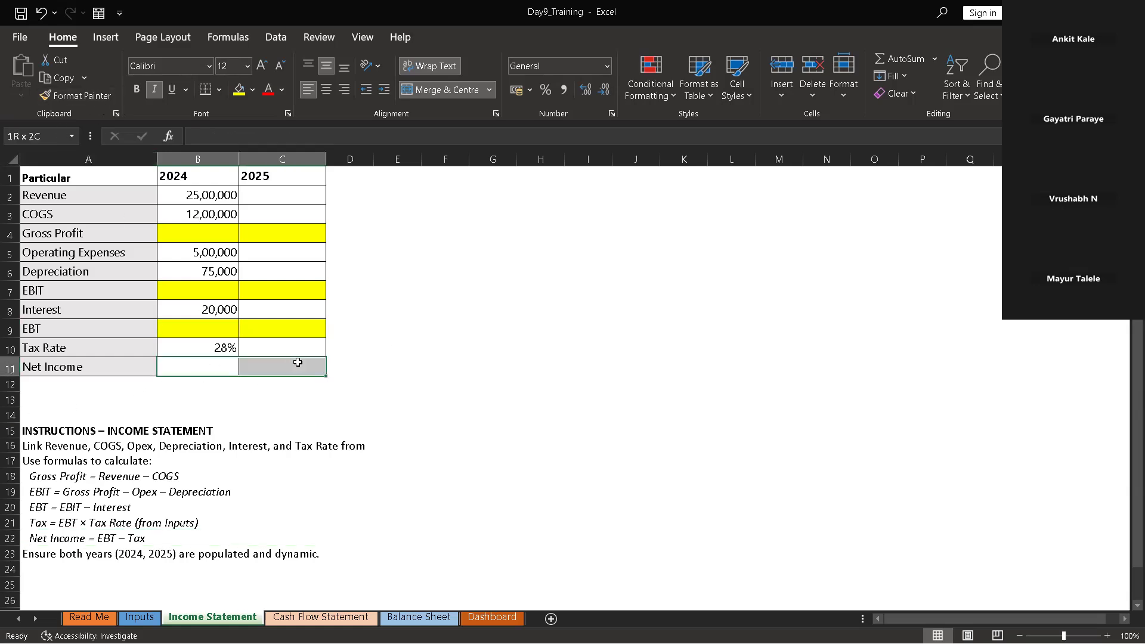
pyautogui.click(76, 95)
pyautogui.click(224, 362)
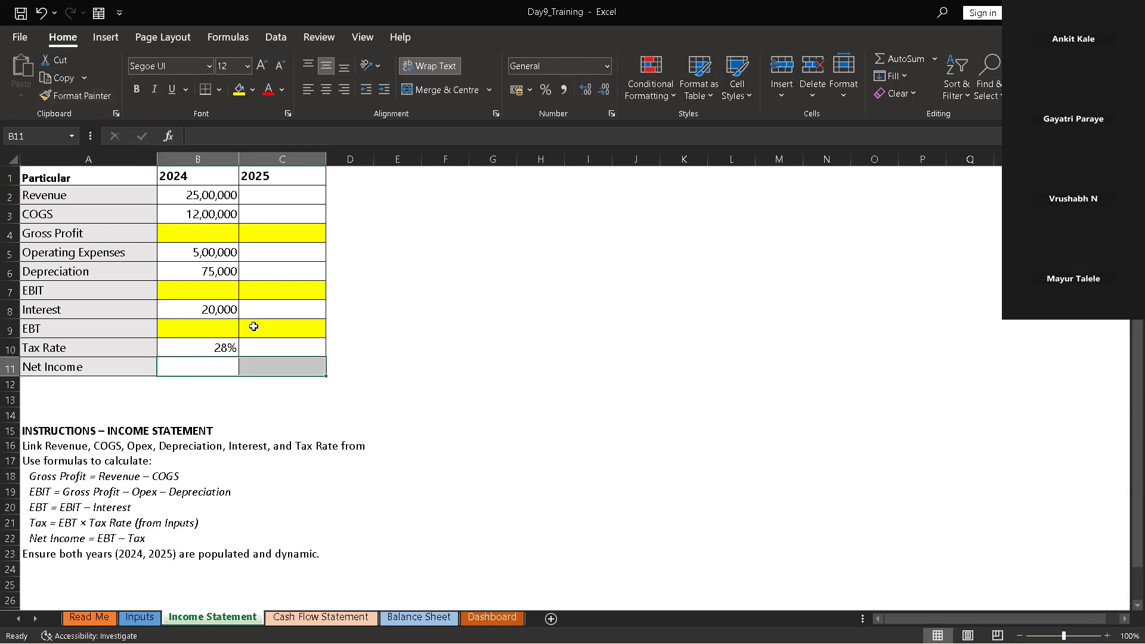
# Copy the formatting of the EBT cells B9:C9 onto the Net Income cells B11:C11 with Format Painter
pyautogui.click(208, 332)
pyautogui.moveTo(239, 338); pyautogui.dragTo(293, 337)
pyautogui.click(87, 98)
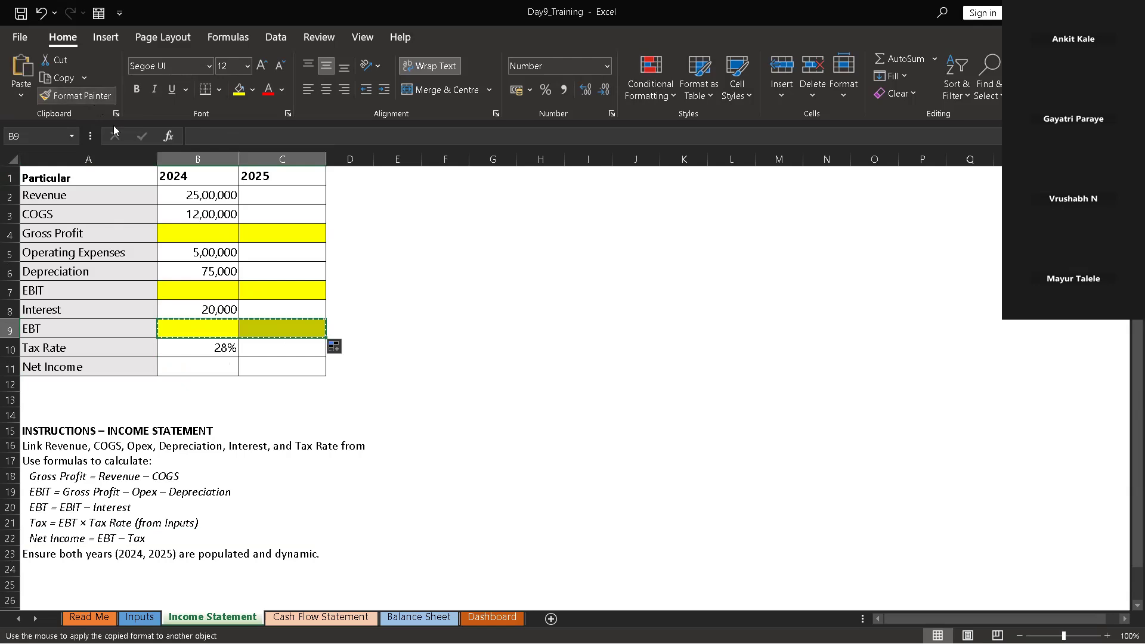
pyautogui.click(177, 365)
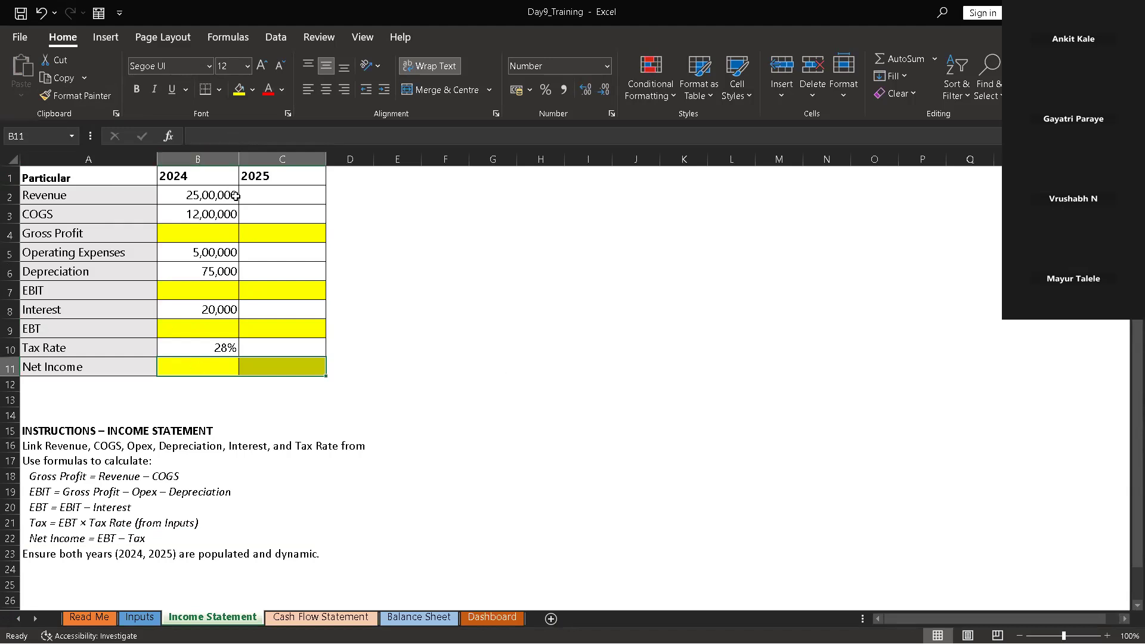
# Calculate 2024 Gross Profit in B4 as Revenue minus COGS with the formula =B2-B3
pyautogui.click(227, 236)
pyautogui.write('=')
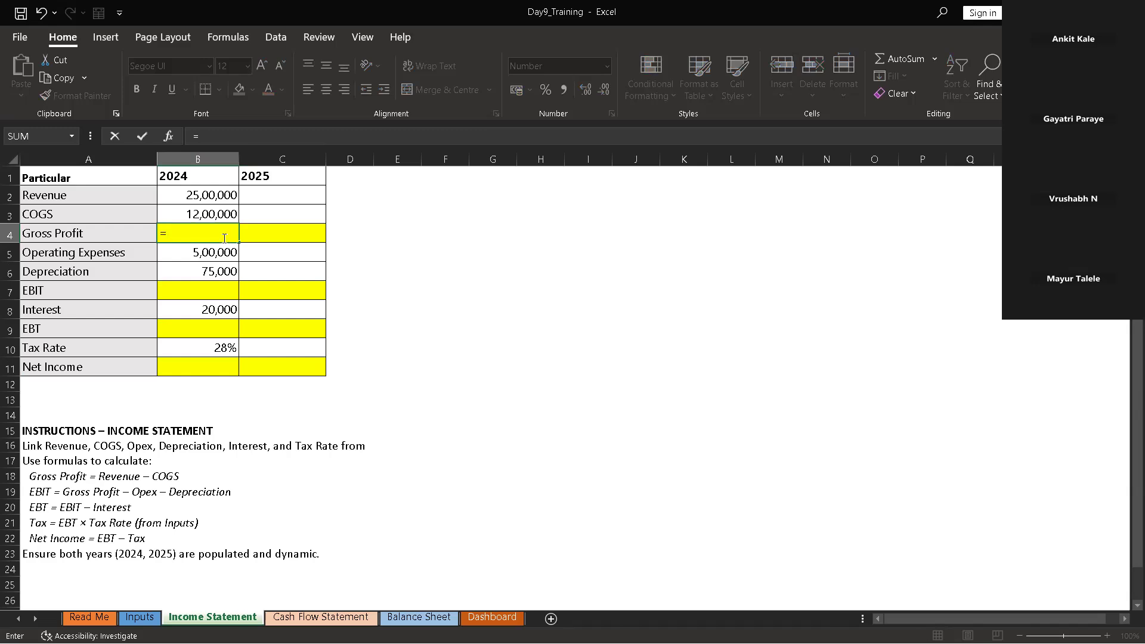
pyautogui.click(209, 199)
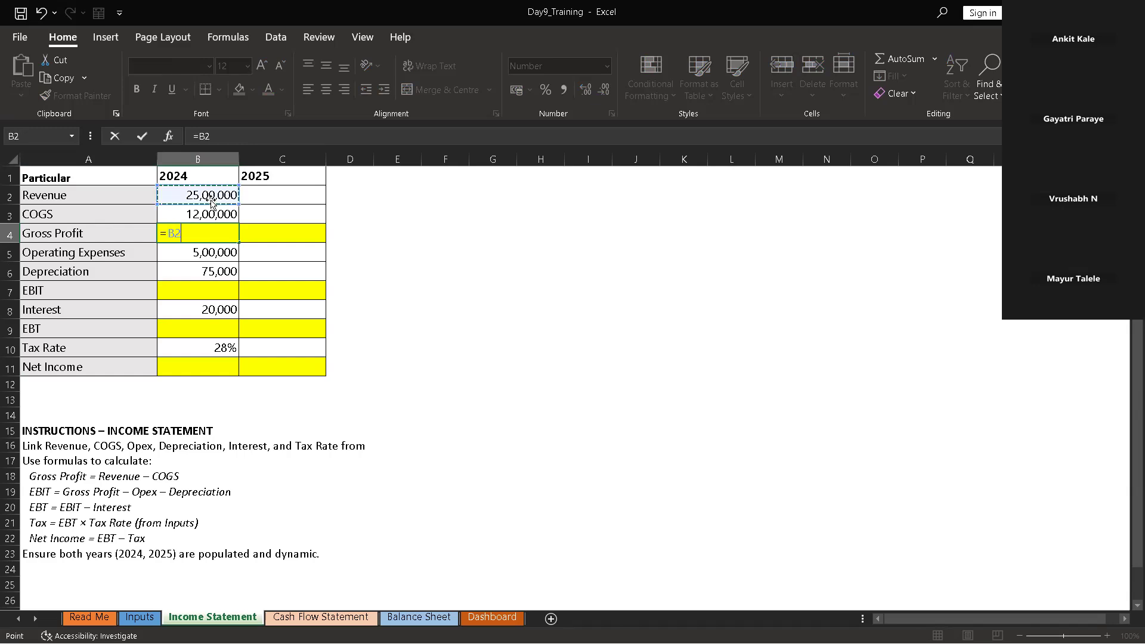
pyautogui.write('-')
pyautogui.click(195, 218)
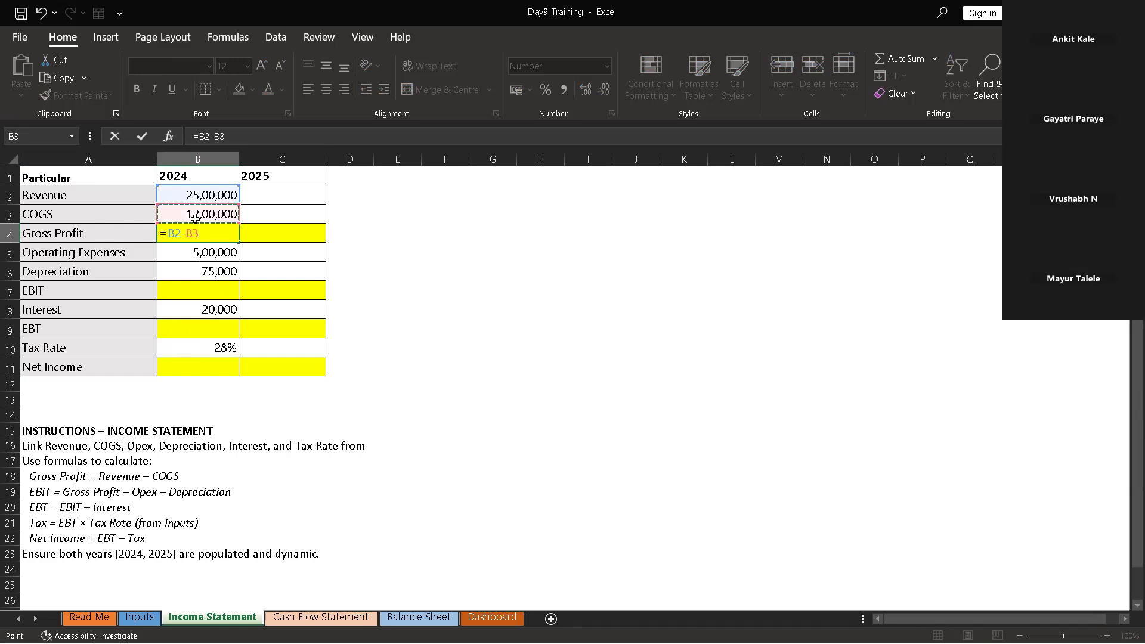
pyautogui.press('Return')
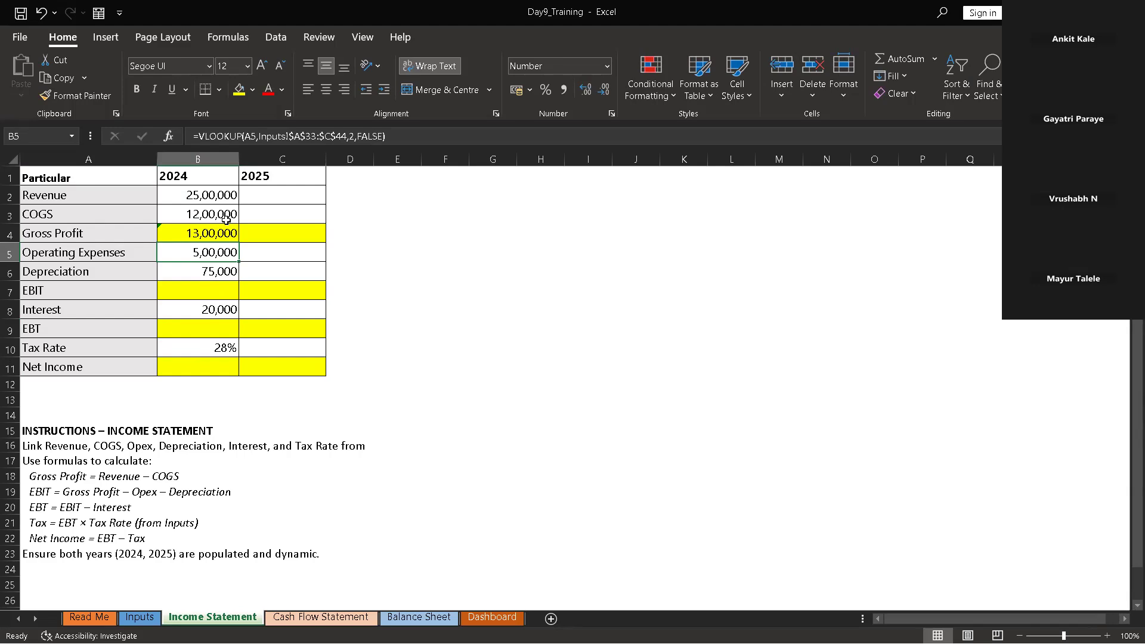
# Calculate 2024 EBIT in B7 as Gross Profit minus Operating Expenses and Depreciation with the formula =B4-B5-B6
pyautogui.click(220, 285)
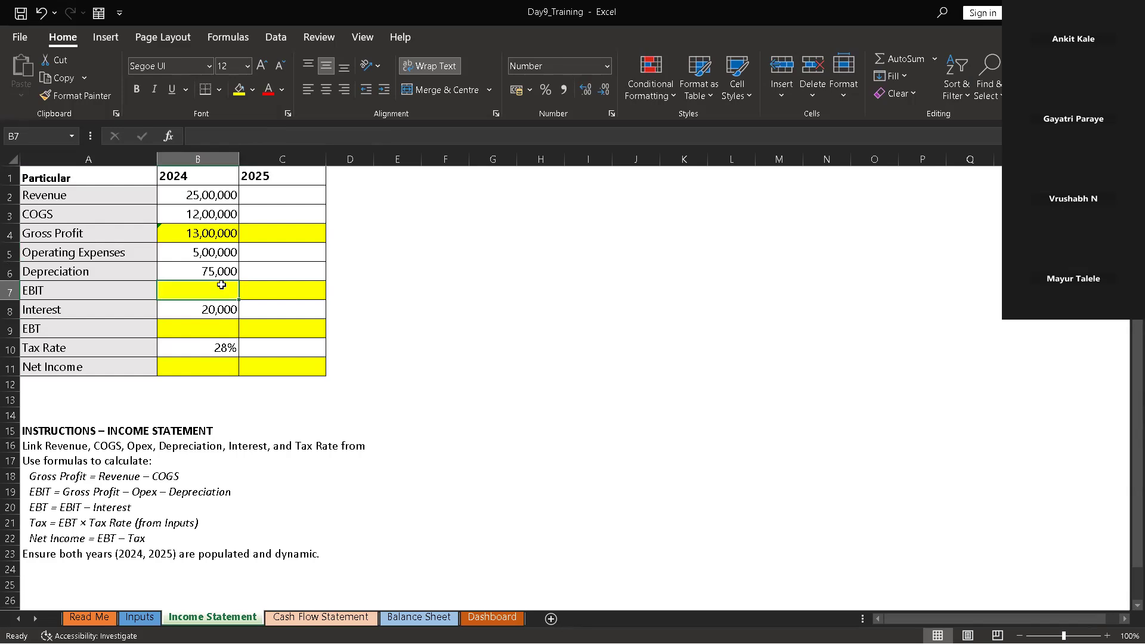
pyautogui.write('=')
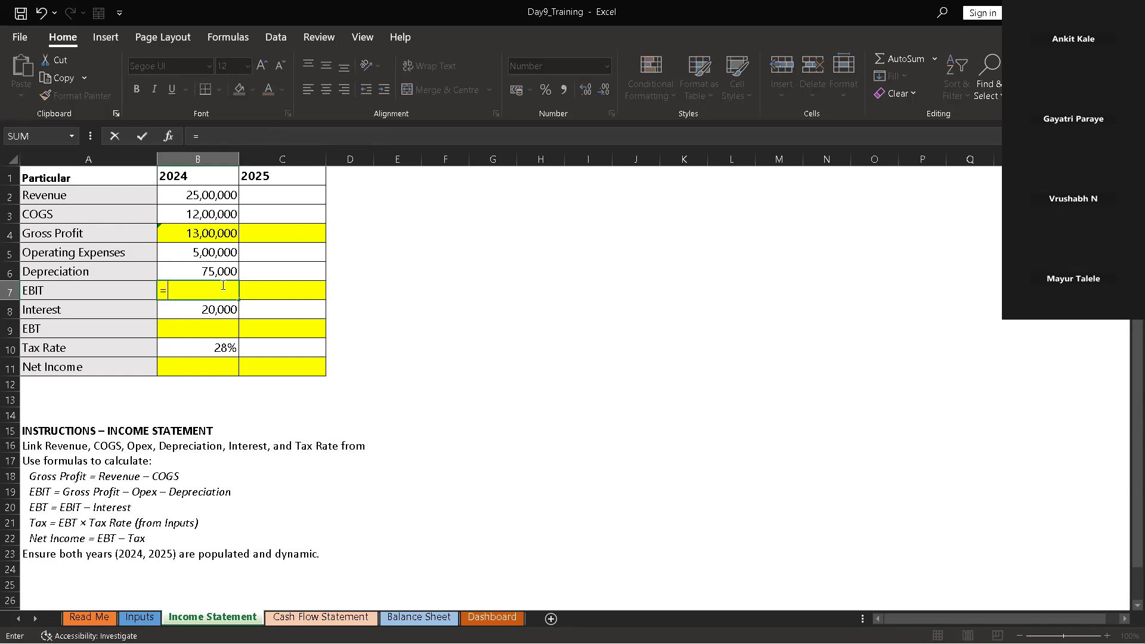
pyautogui.click(204, 237)
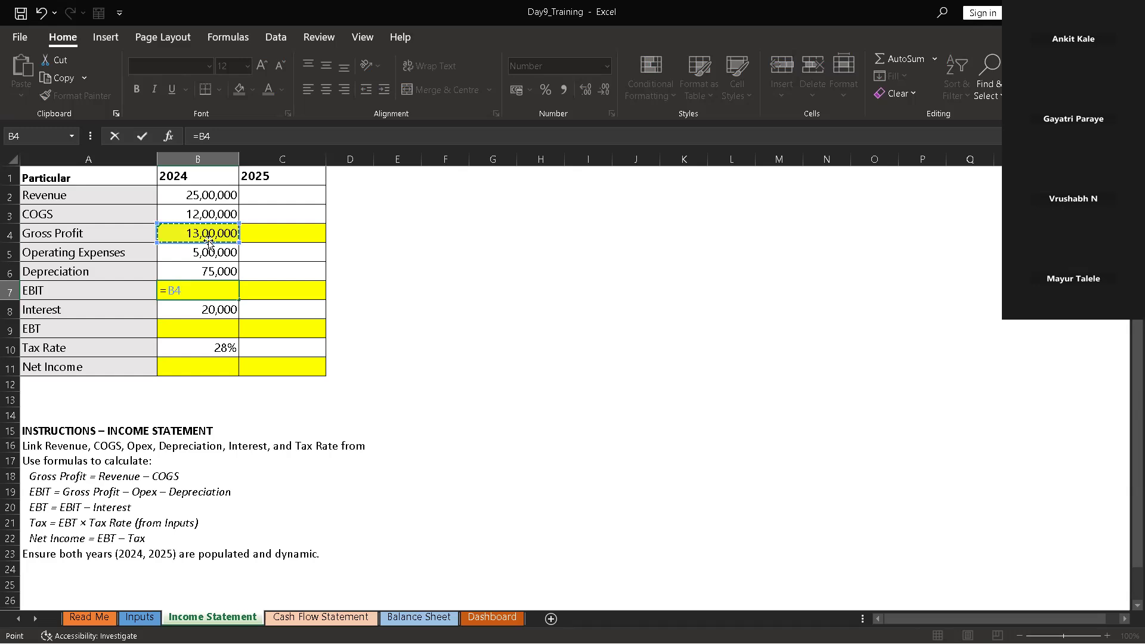
pyautogui.write('-')
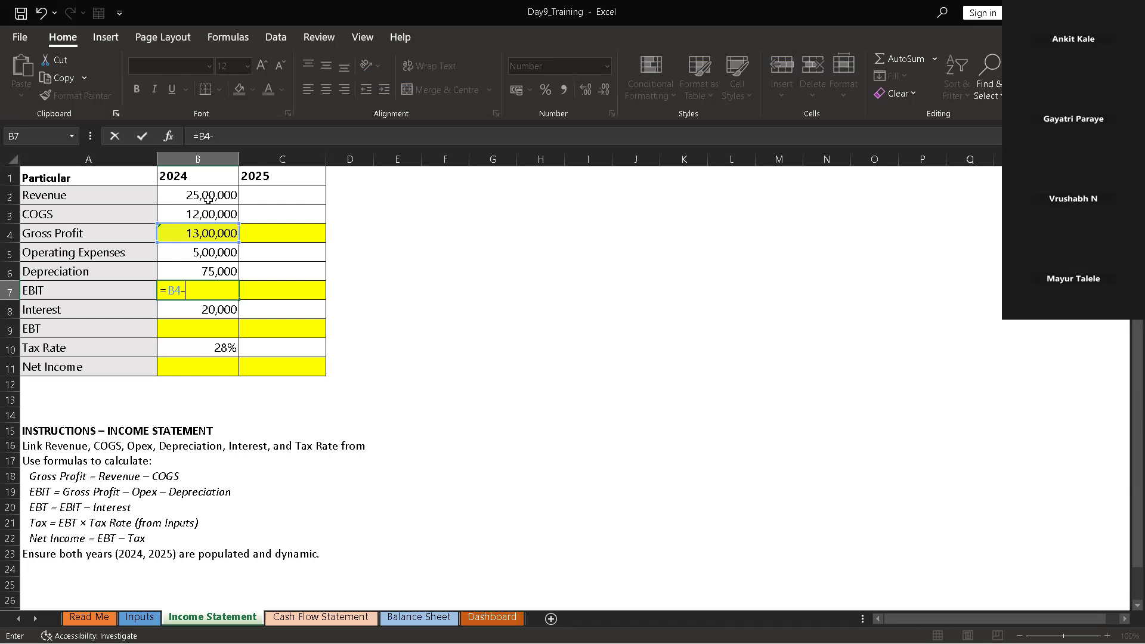
pyautogui.click(210, 252)
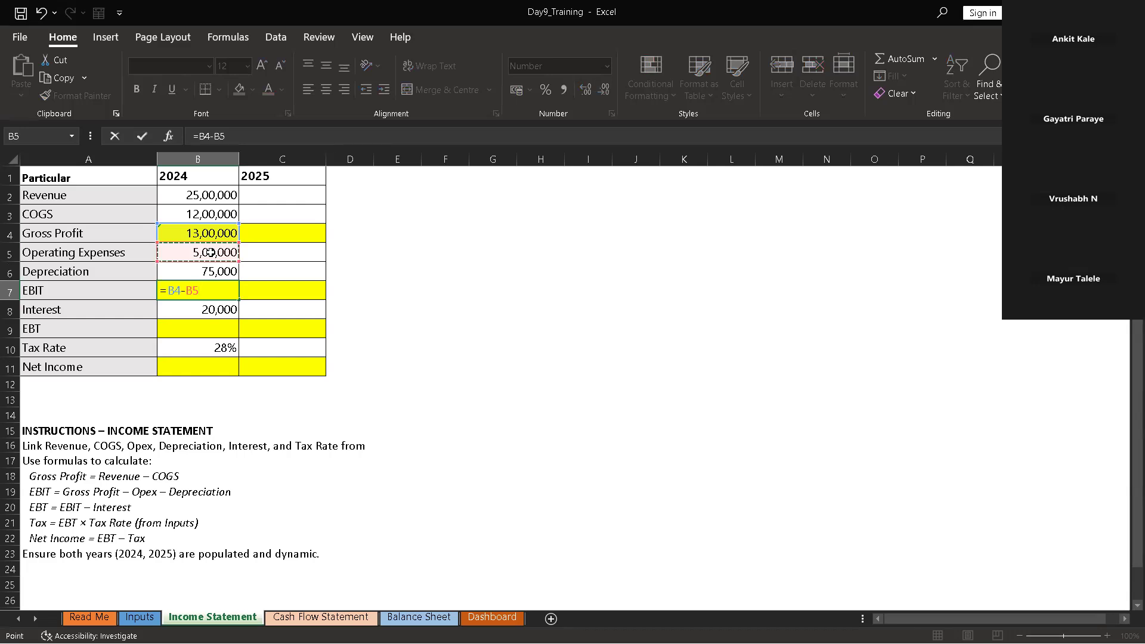
pyautogui.write('-')
pyautogui.click(204, 273)
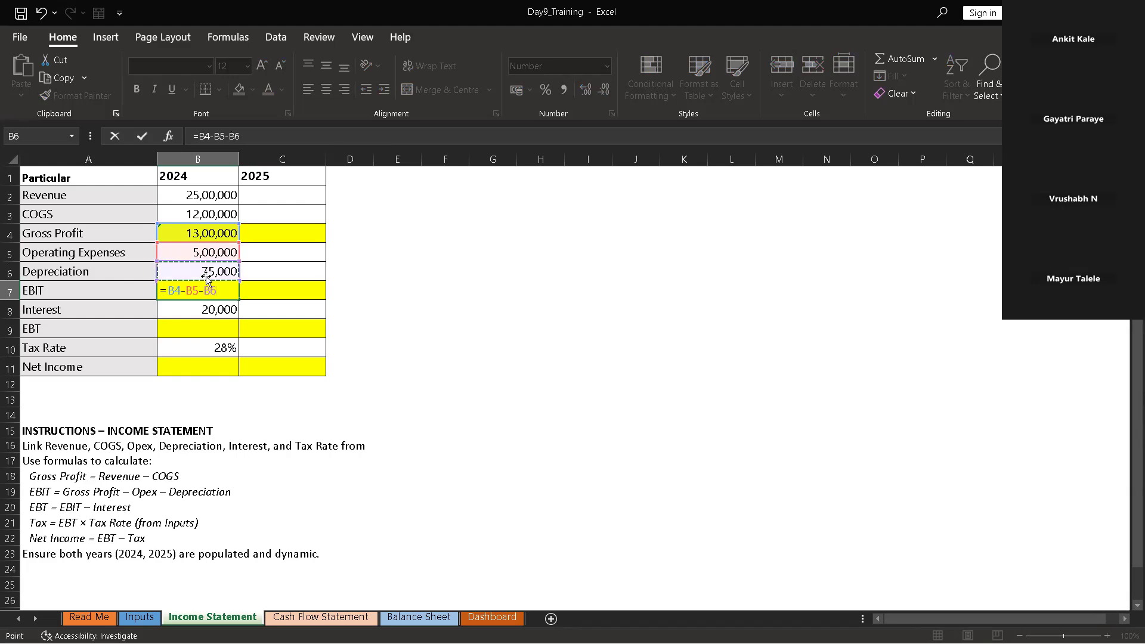
pyautogui.write(')')
pyautogui.press('Return')
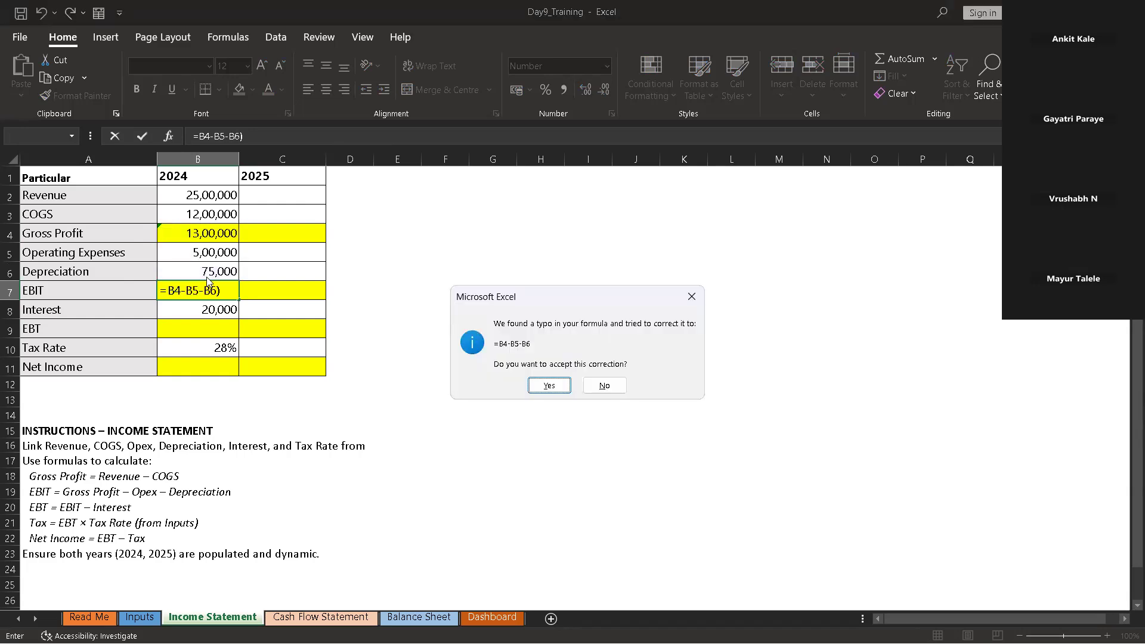
pyautogui.click(549, 386)
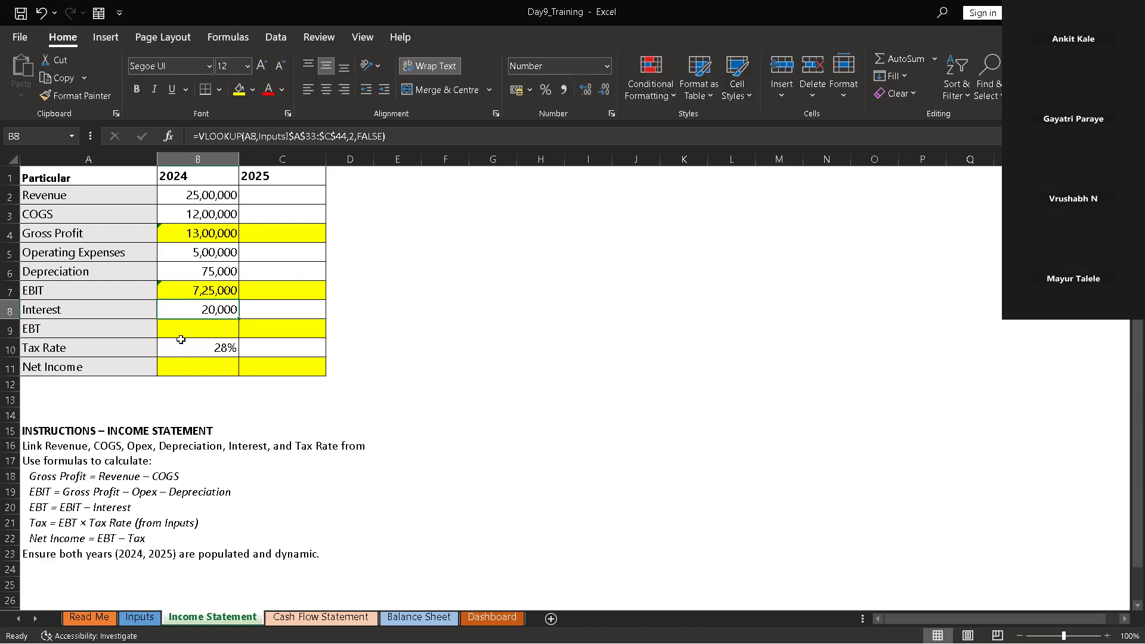
# Calculate 2024 EBT in B9 as EBIT minus Interest with the formula =B7-B8
pyautogui.click(203, 333)
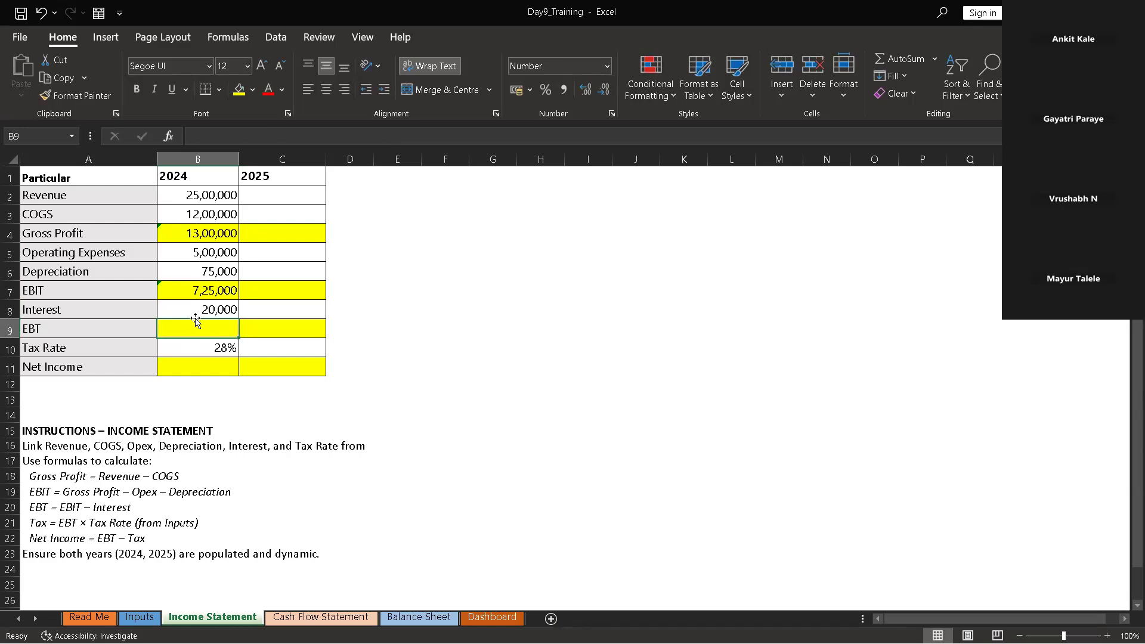
pyautogui.write('=')
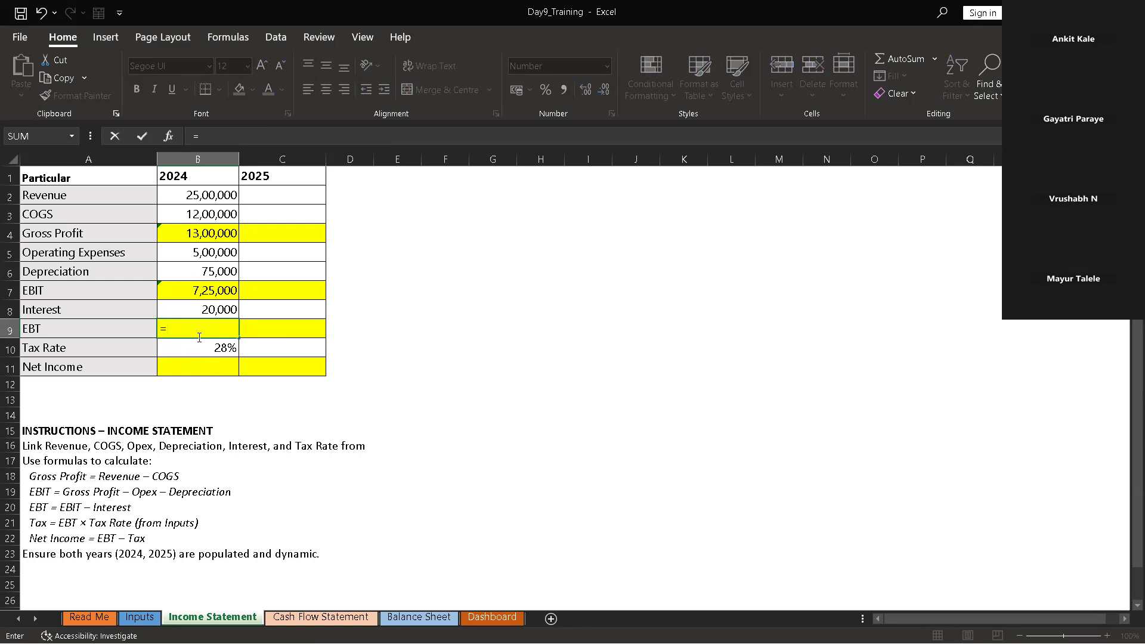
pyautogui.click(212, 295)
pyautogui.write('-')
pyautogui.click(197, 309)
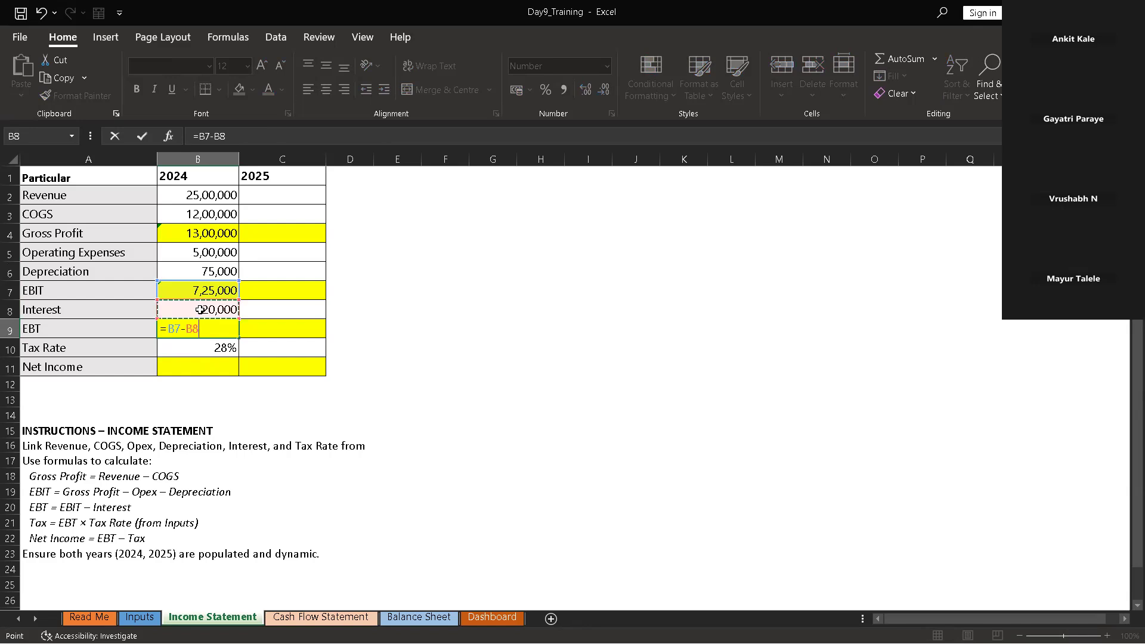
pyautogui.press('Return')
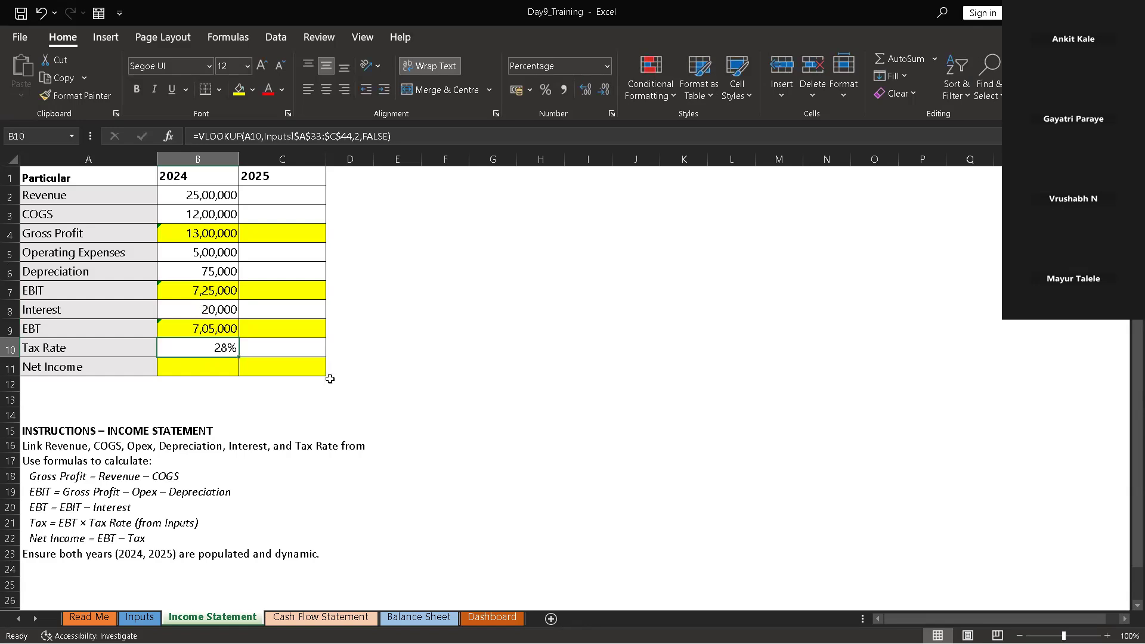
# Calculate 2024 Net Income in B11 as EBT minus tax at the Tax Rate with the formula =B9-B10*B9
pyautogui.click(213, 369)
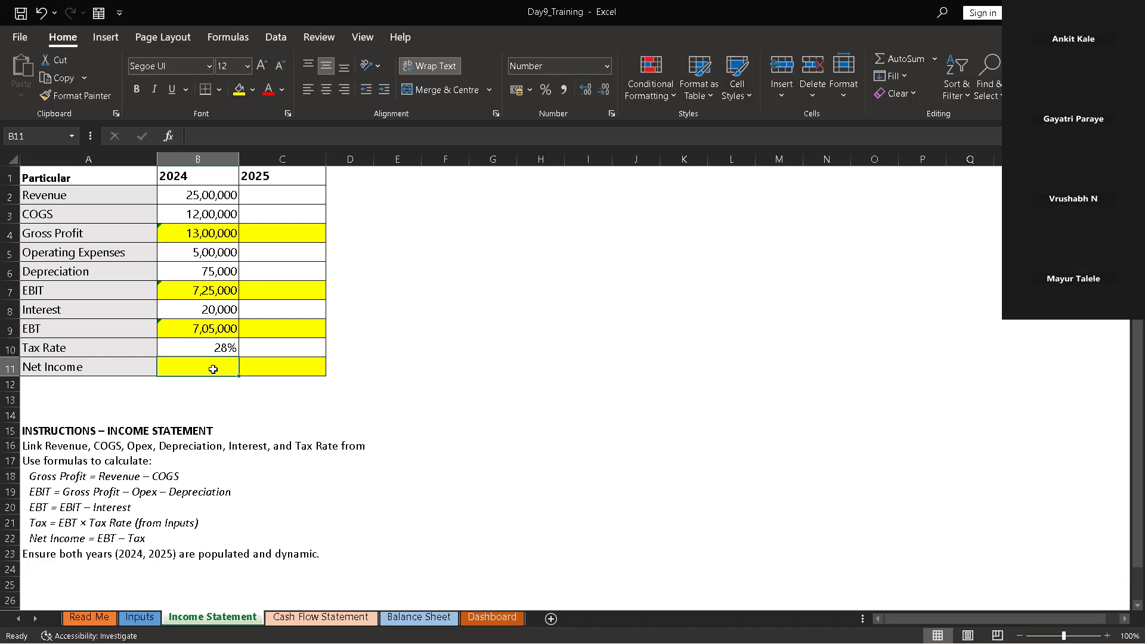
pyautogui.write('=')
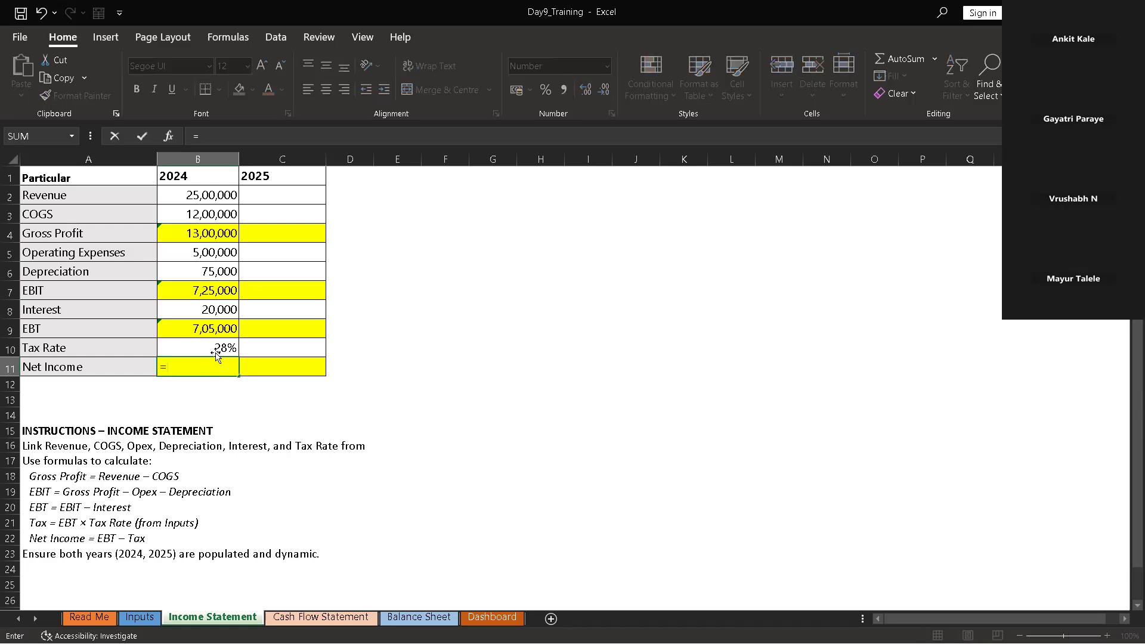
pyautogui.click(207, 329)
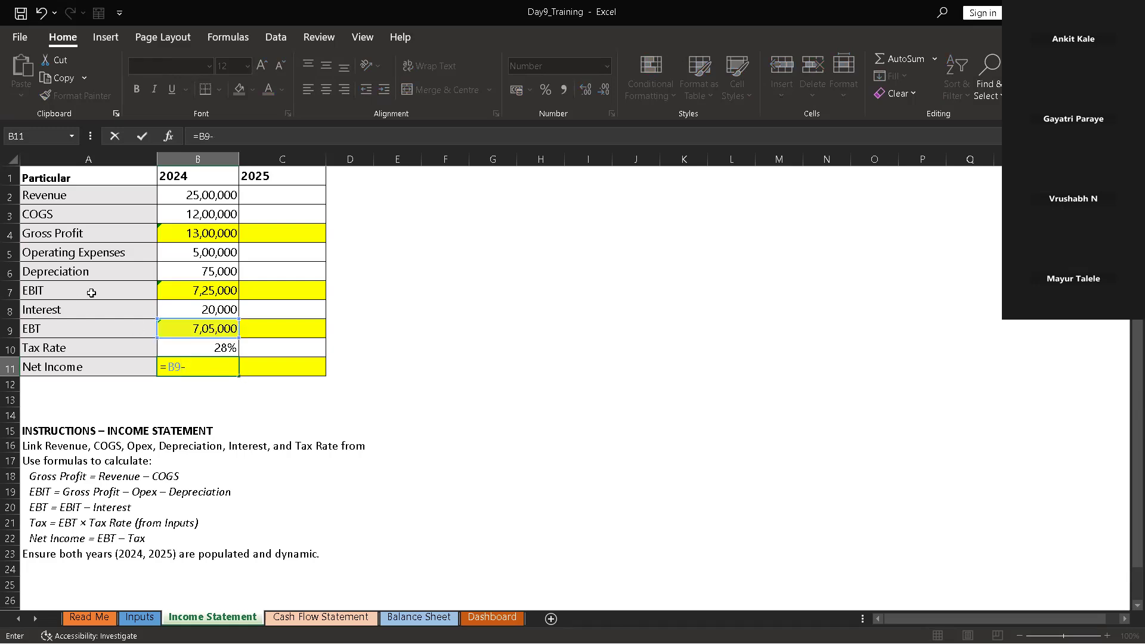
pyautogui.write('-')
pyautogui.click(220, 349)
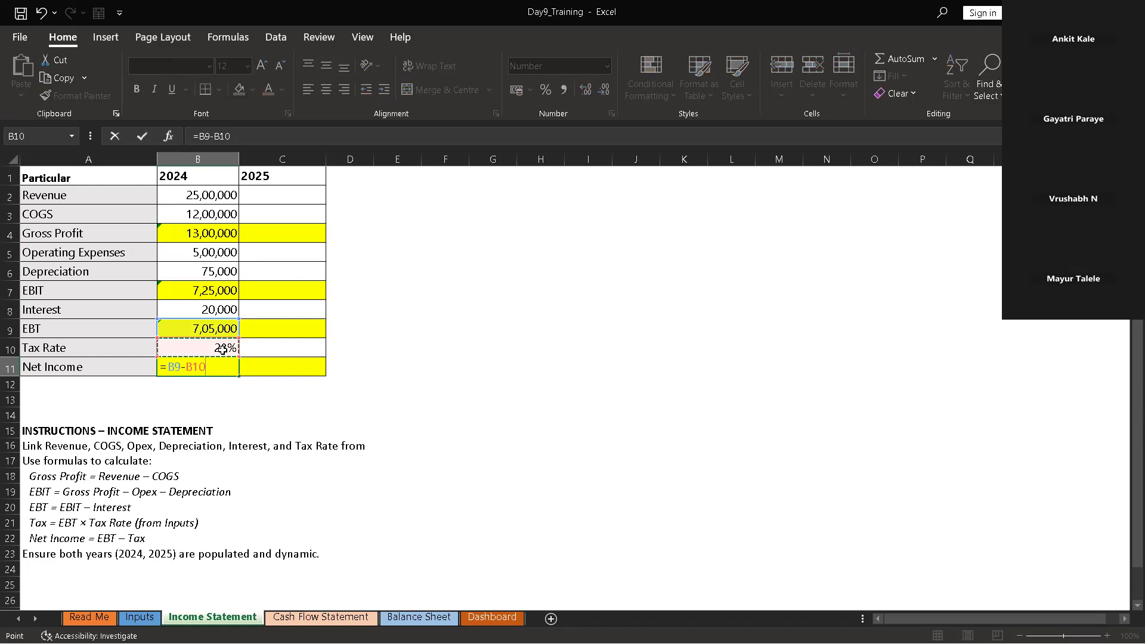
pyautogui.write('*')
pyautogui.click(219, 330)
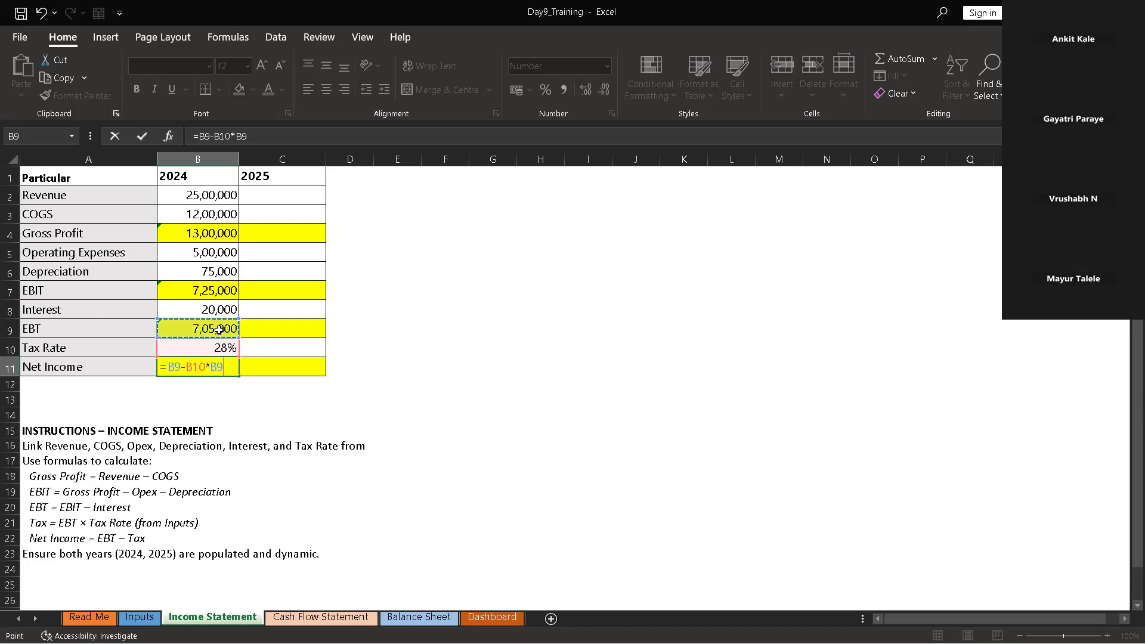
pyautogui.press('Return')
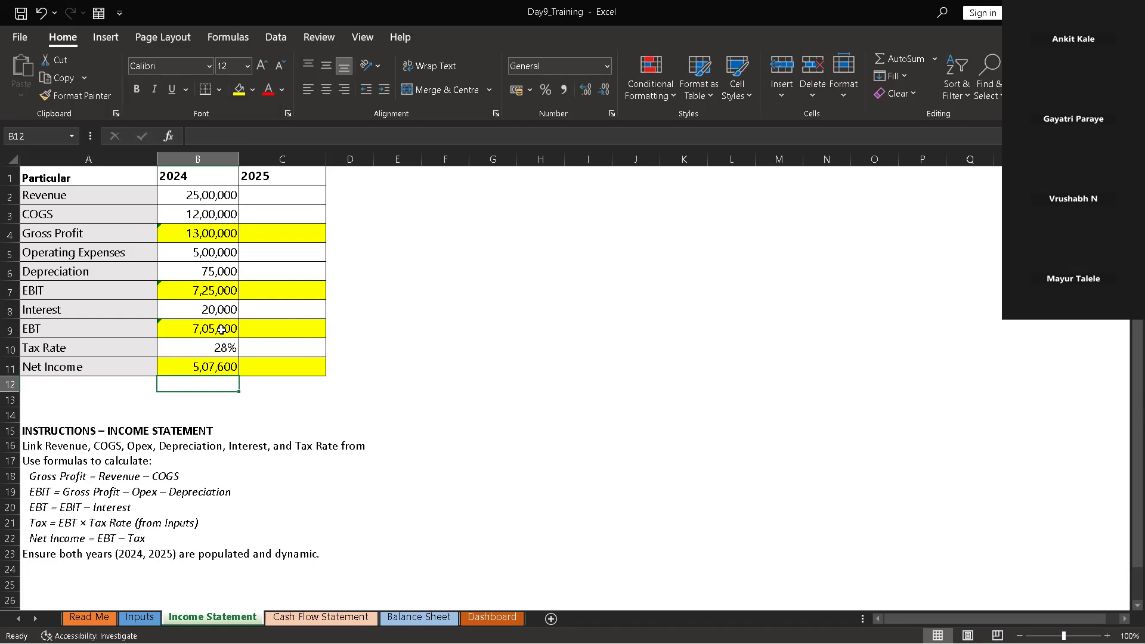
# Link 2025 Revenue in C2 directly to cell C34 of the Inputs sheet
pyautogui.click(282, 197)
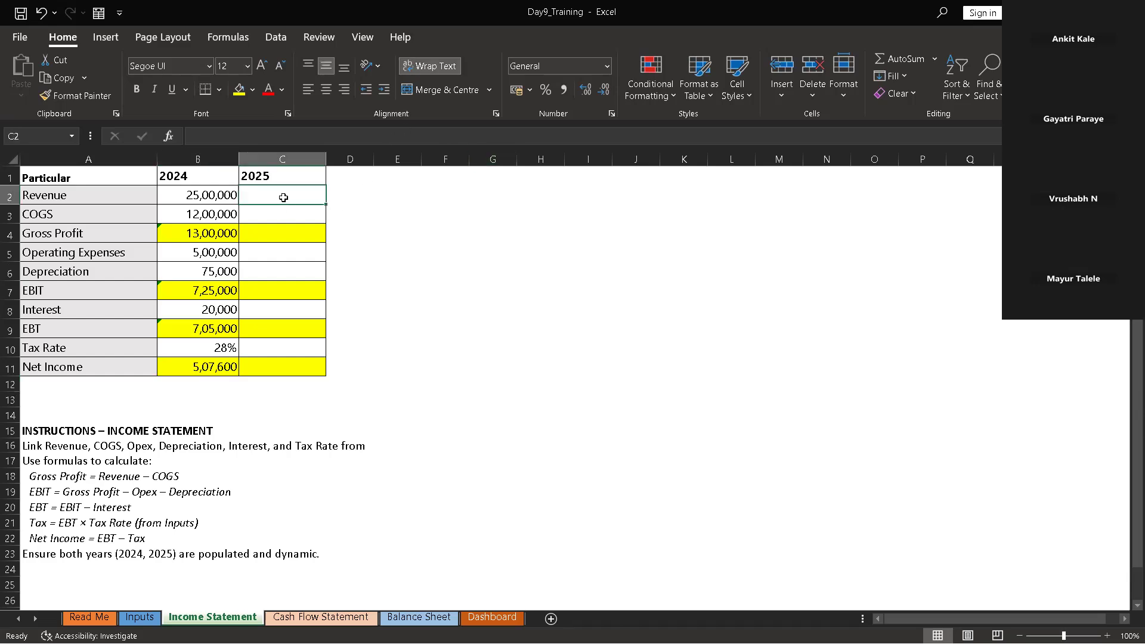
pyautogui.write('=')
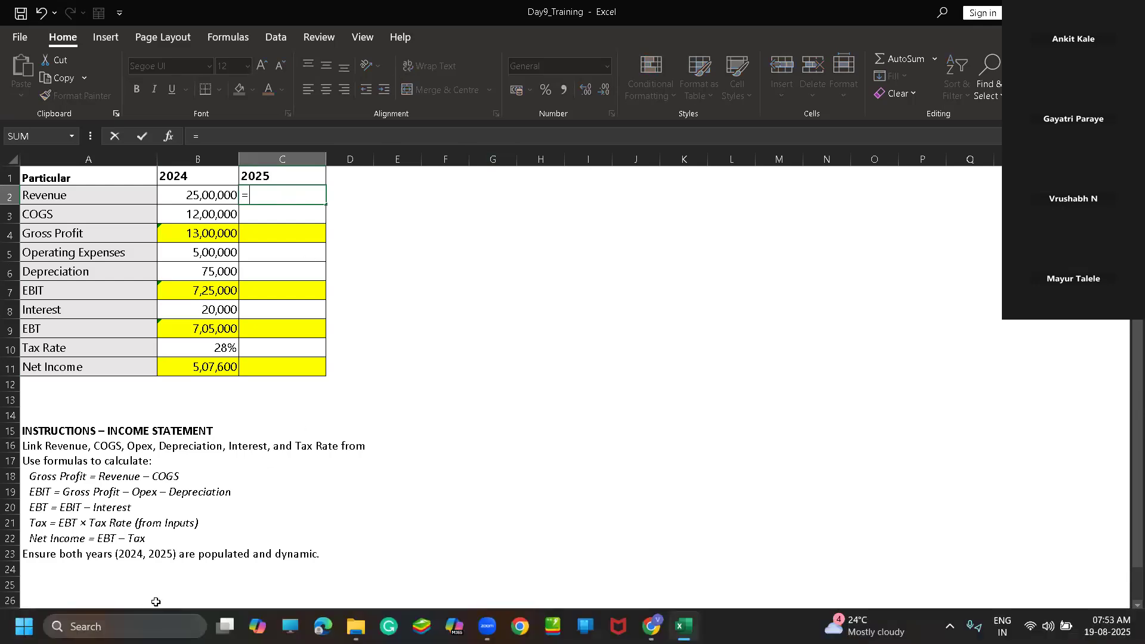
pyautogui.click(140, 617)
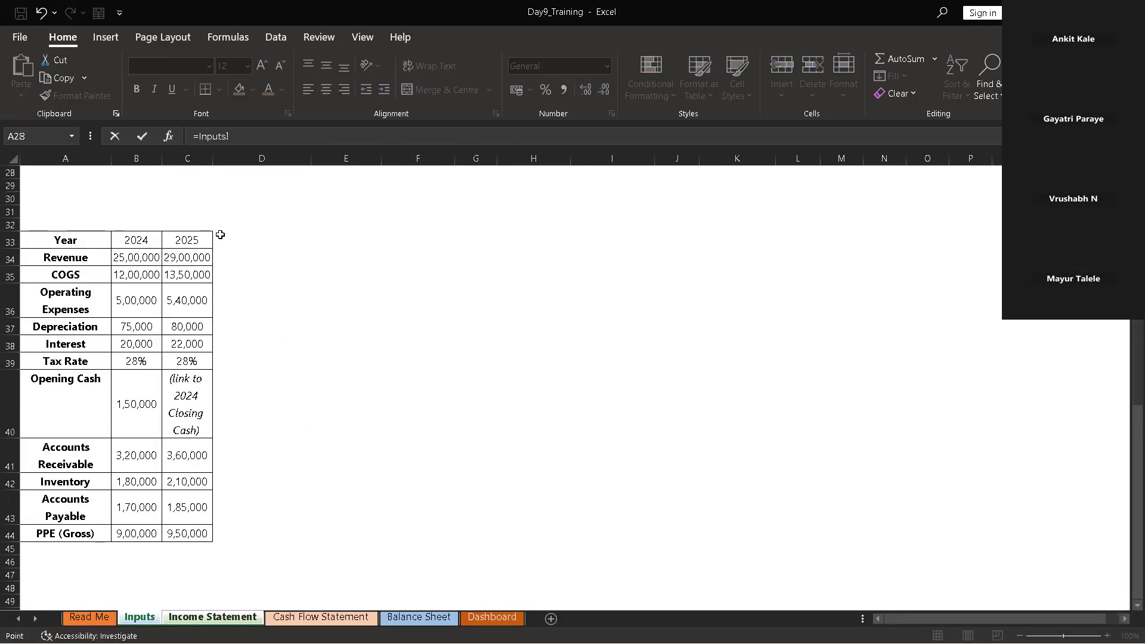
pyautogui.click(185, 257)
pyautogui.press('Return')
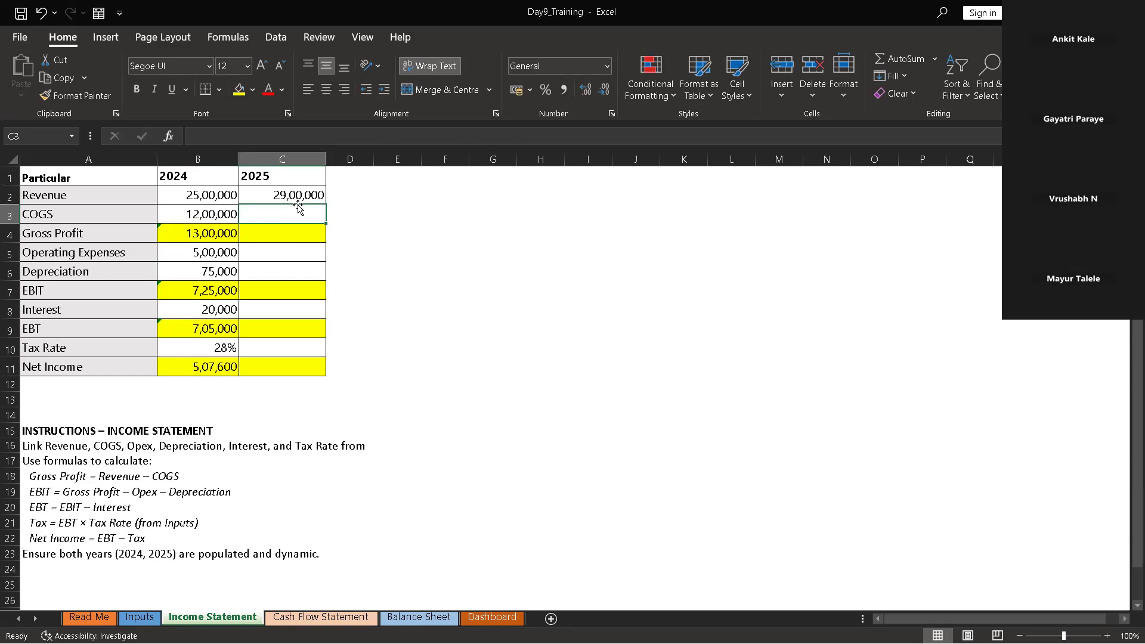
# Replace the content of C2 with a VLOOKUP that looks up A2 in the absolute Inputs range $A$33:$C$44
pyautogui.click(295, 200)
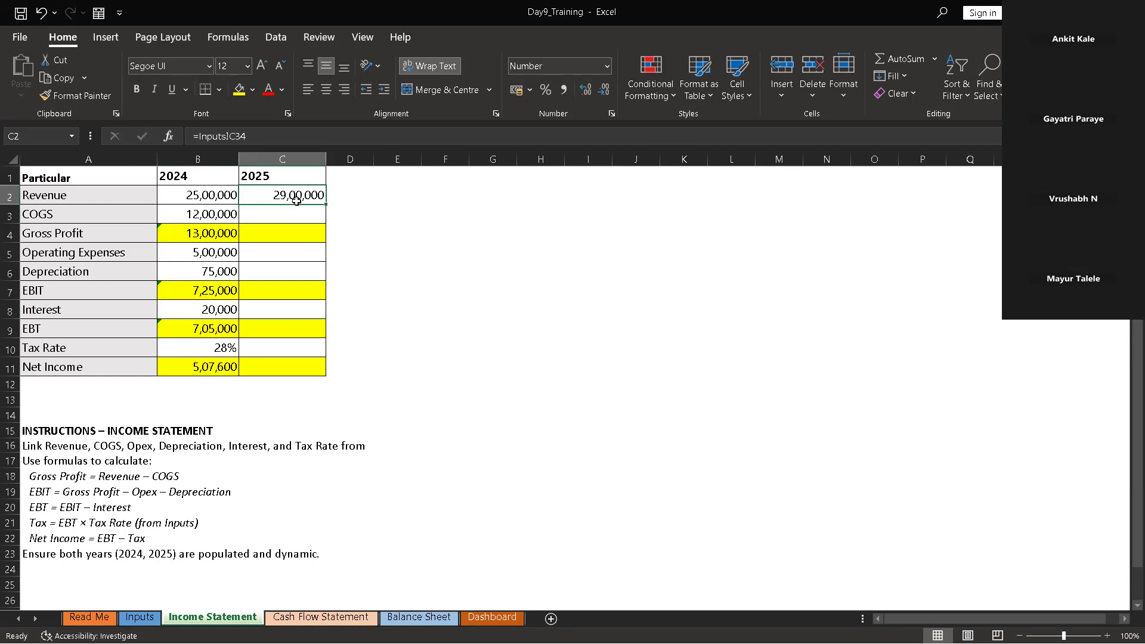
pyautogui.press('BackSpace')
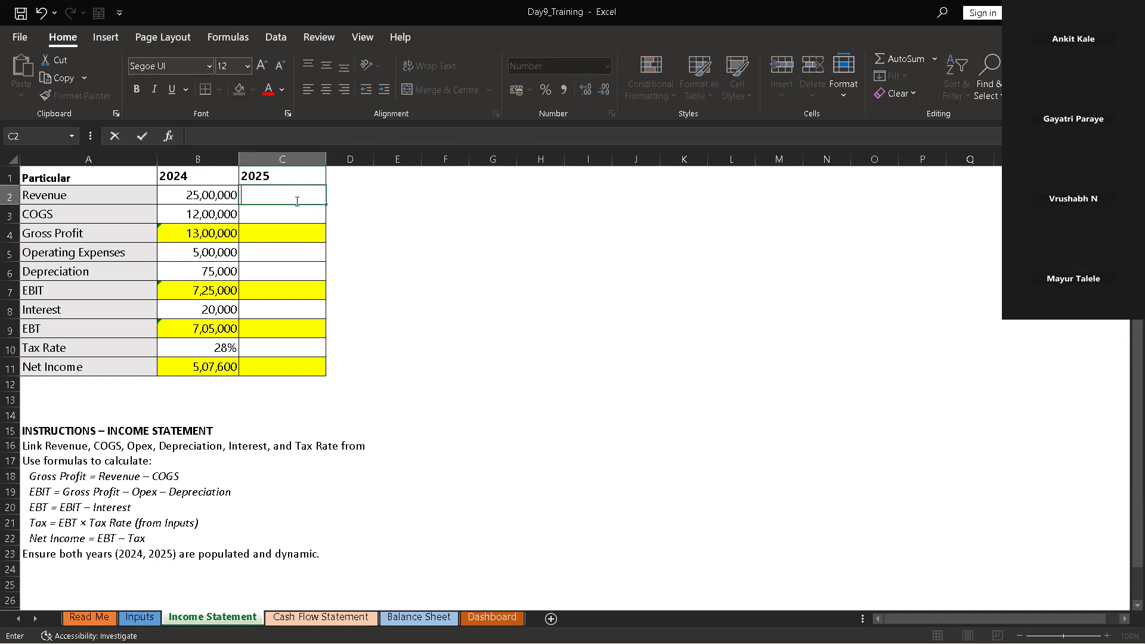
pyautogui.write('=v')
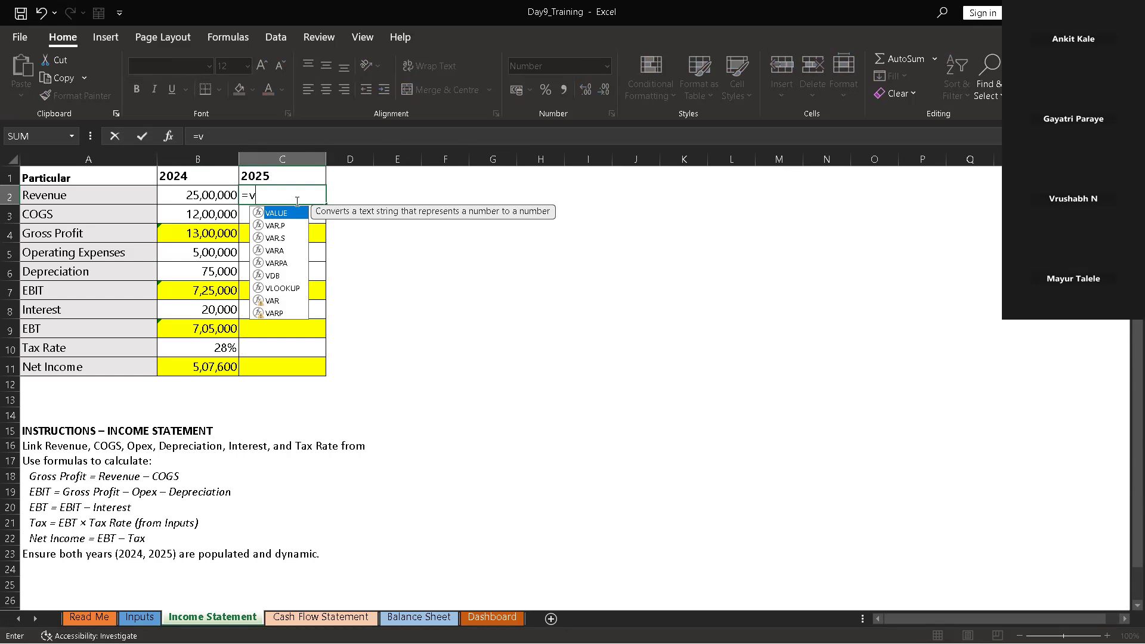
pyautogui.write('l')
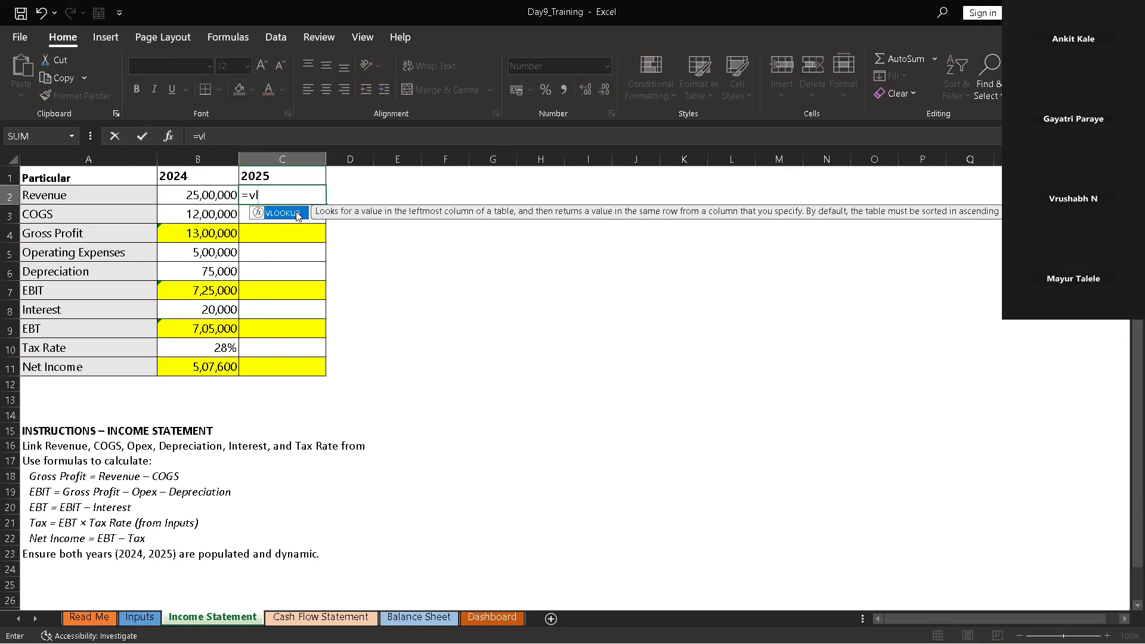
pyautogui.doubleClick(297, 216)
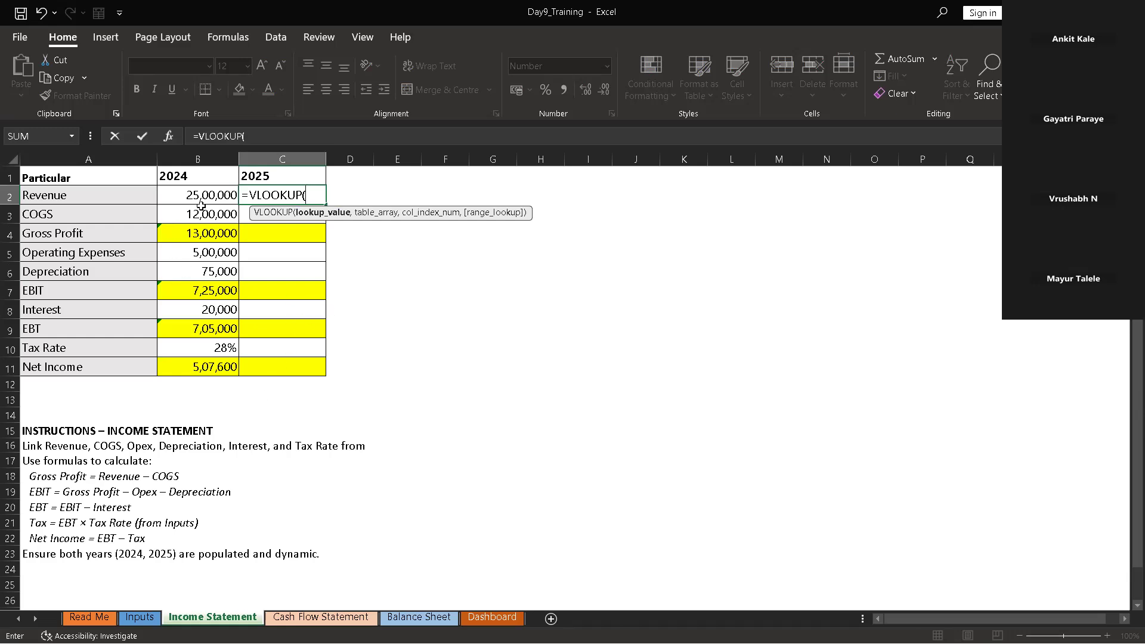
pyautogui.click(100, 196)
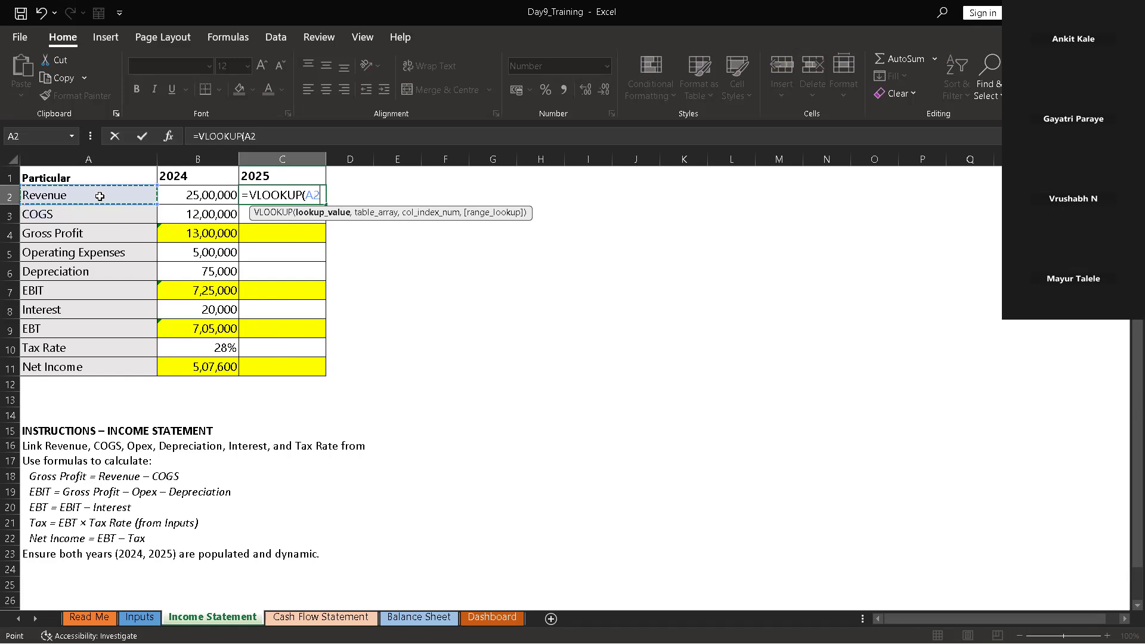
pyautogui.write(',')
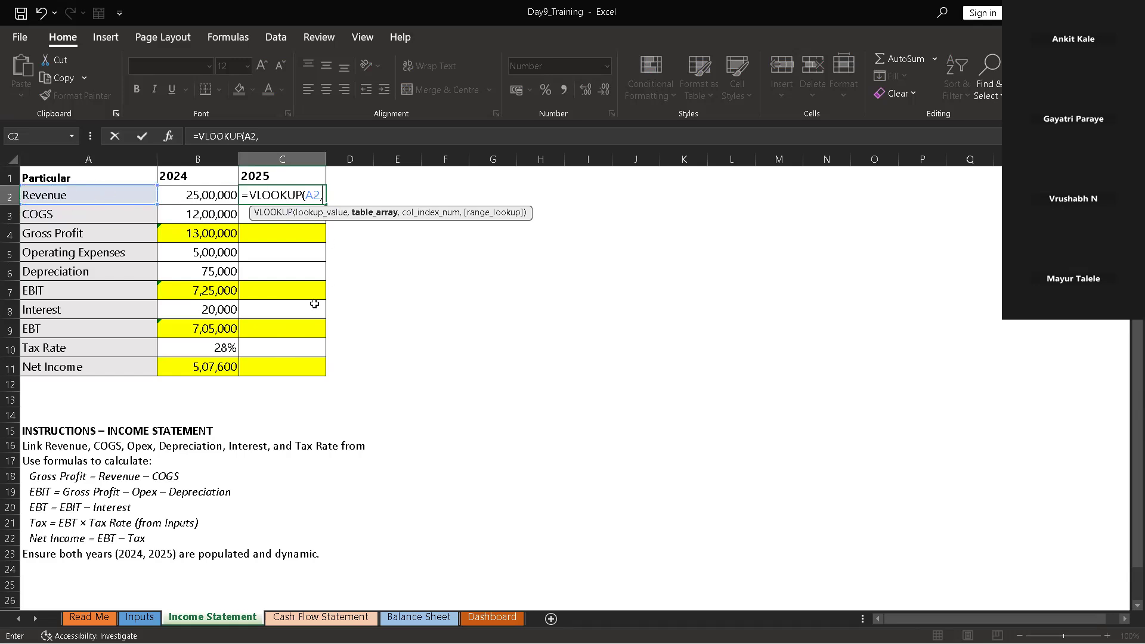
pyautogui.click(140, 617)
pyautogui.scroll(1, 127, 347)
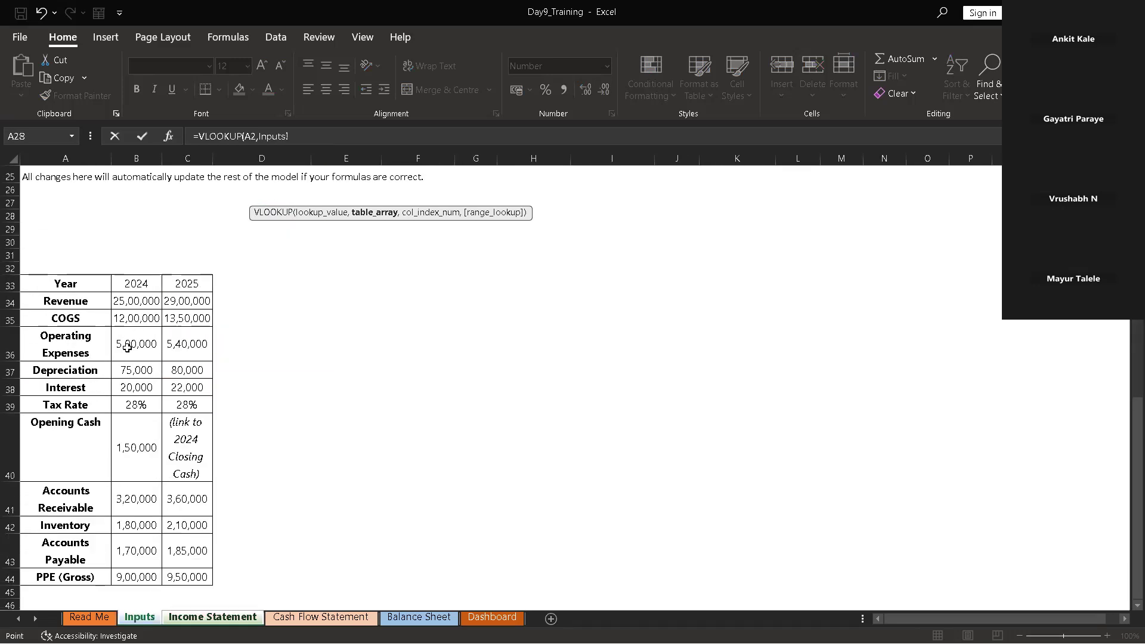
pyautogui.moveTo(193, 285); pyautogui.dragTo(180, 545)
pyautogui.click(412, 444)
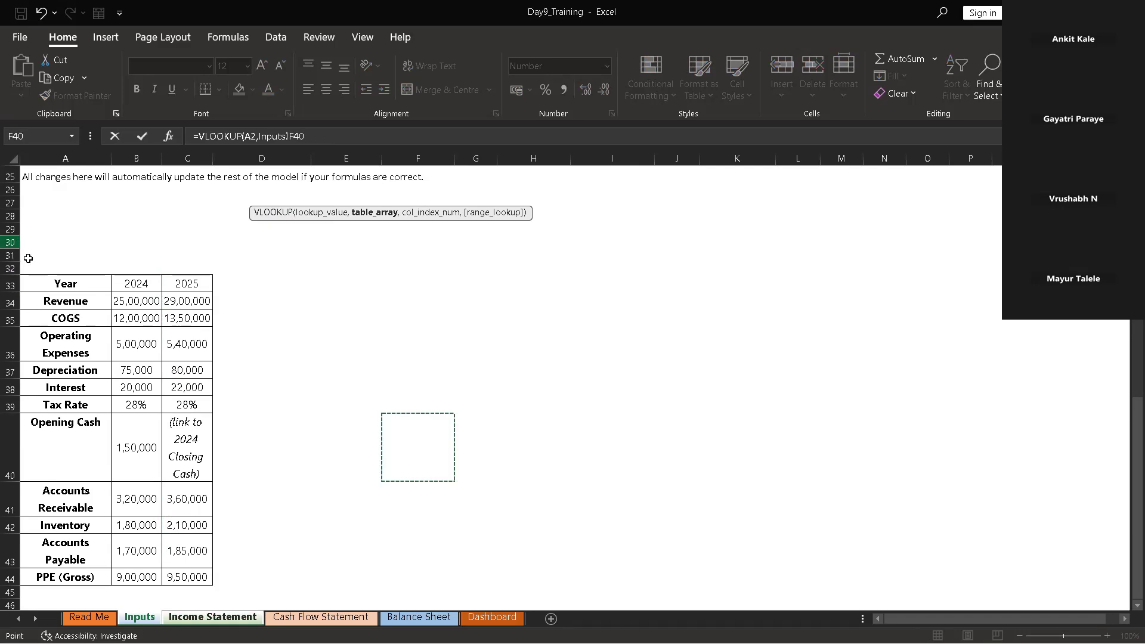
pyautogui.moveTo(27, 282); pyautogui.dragTo(179, 573)
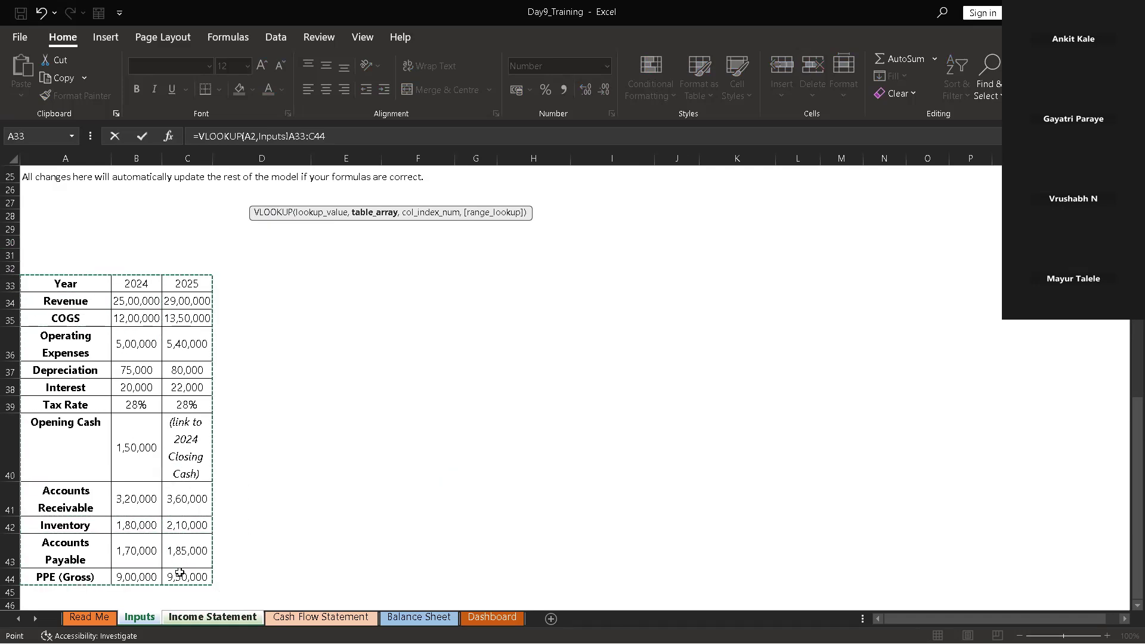
pyautogui.press('F4')
pyautogui.write(',')
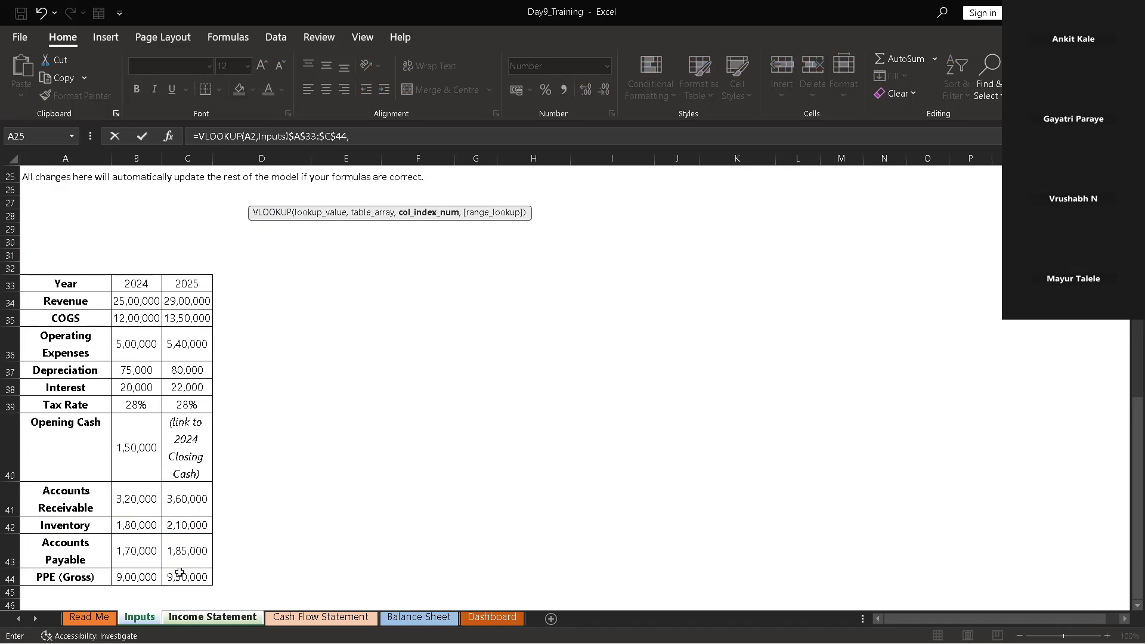
pyautogui.moveTo(194, 283); pyautogui.dragTo(195, 575)
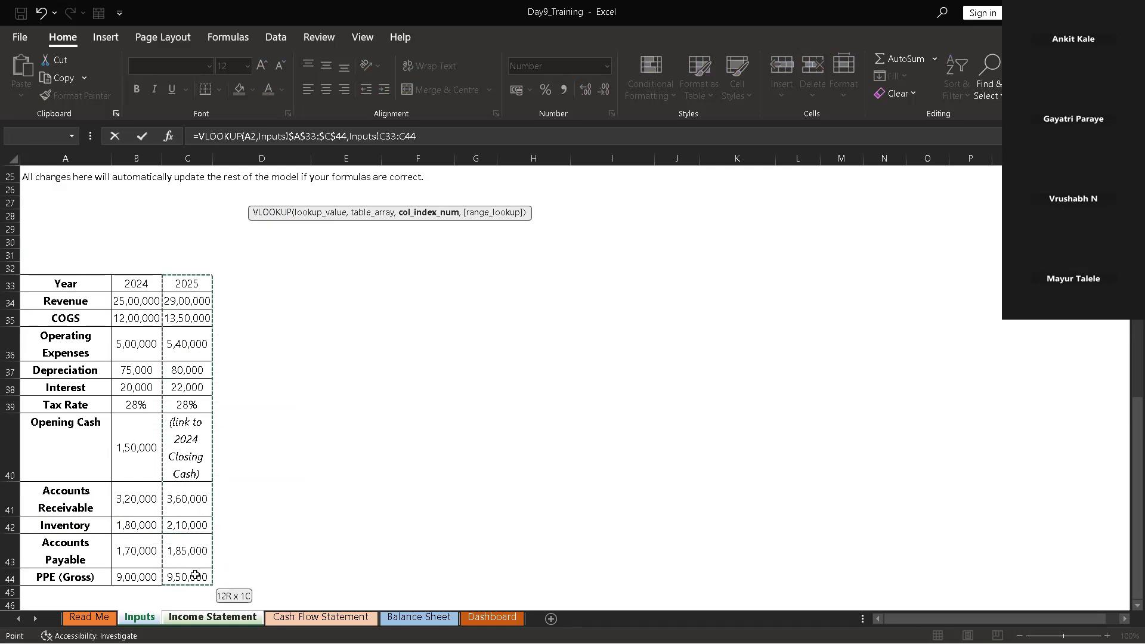
pyautogui.click(338, 464)
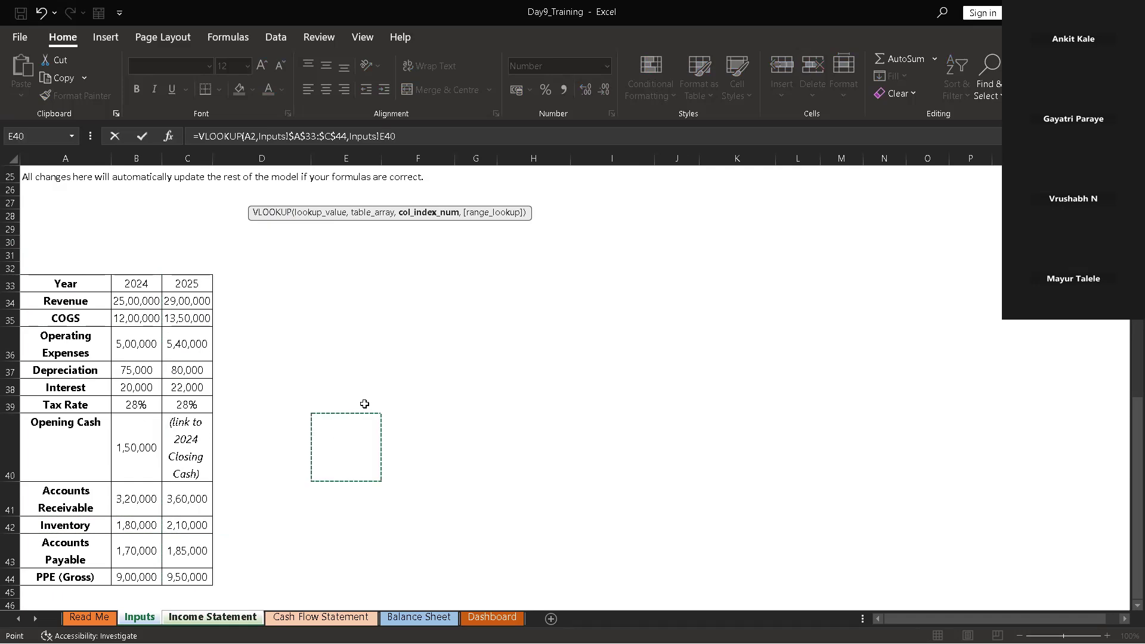
pyautogui.write('3')
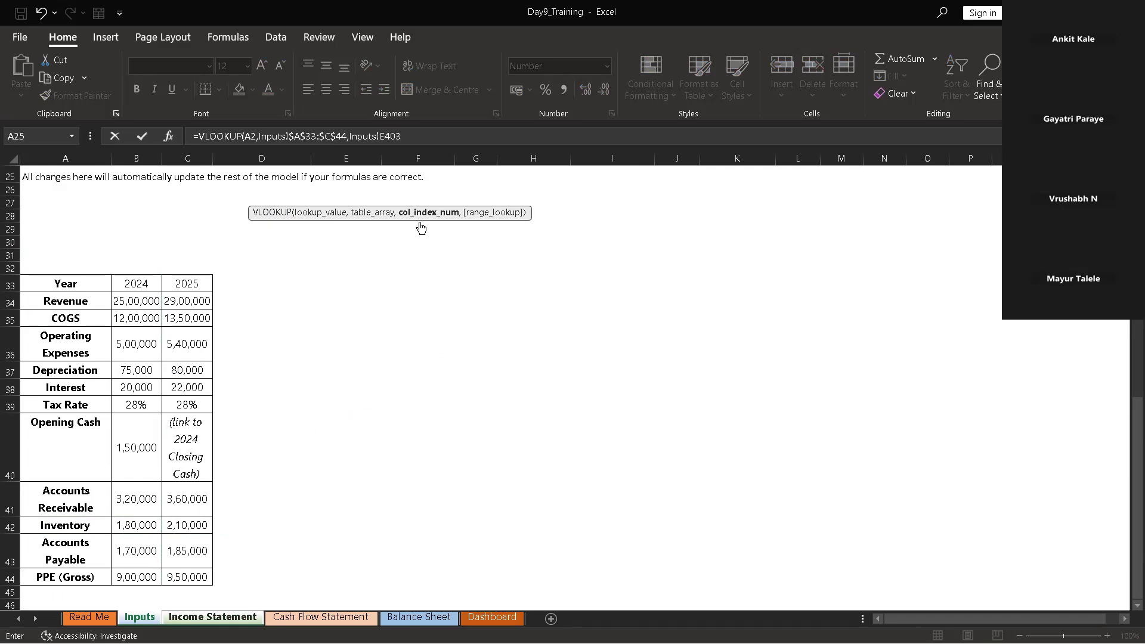
pyautogui.click(420, 136)
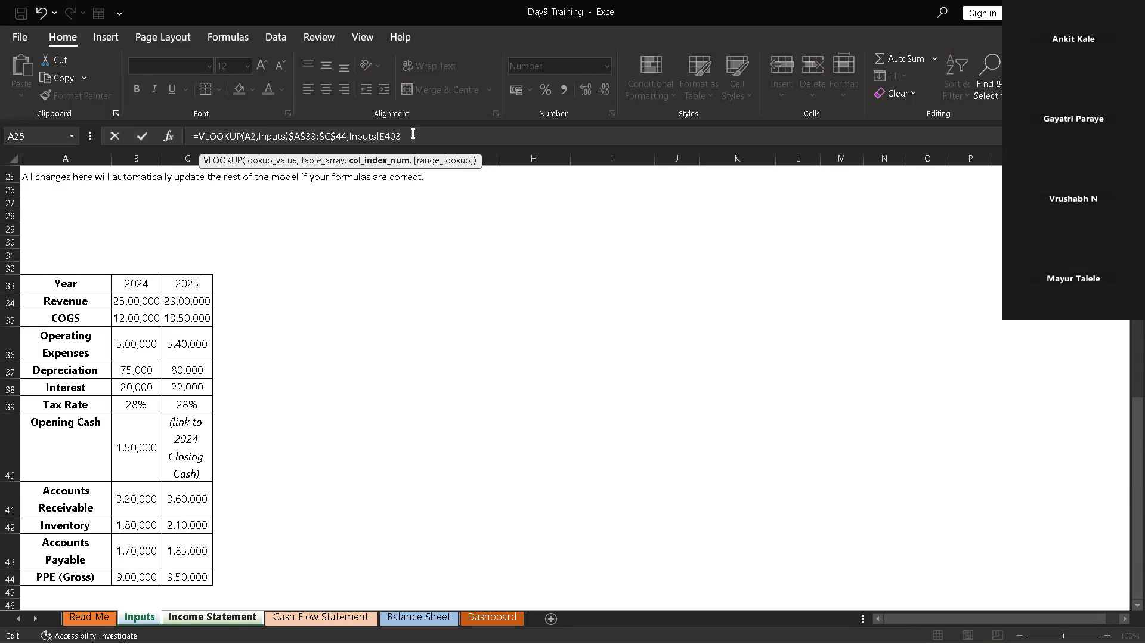
pyautogui.press('BackSpace')
pyautogui.press('BackSpace')
pyautogui.press('BackSpace')
pyautogui.press('BackSpace')
pyautogui.press('BackSpace')
pyautogui.press('BackSpace')
pyautogui.press('BackSpace')
pyautogui.press('BackSpace')
pyautogui.press('BackSpace')
pyautogui.press('BackSpace')
pyautogui.press('BackSpace')
# Complete the 2025 Revenue VLOOKUP in C2 with column index 3 and exact match (FALSE)
pyautogui.write('3')
pyautogui.write(',')
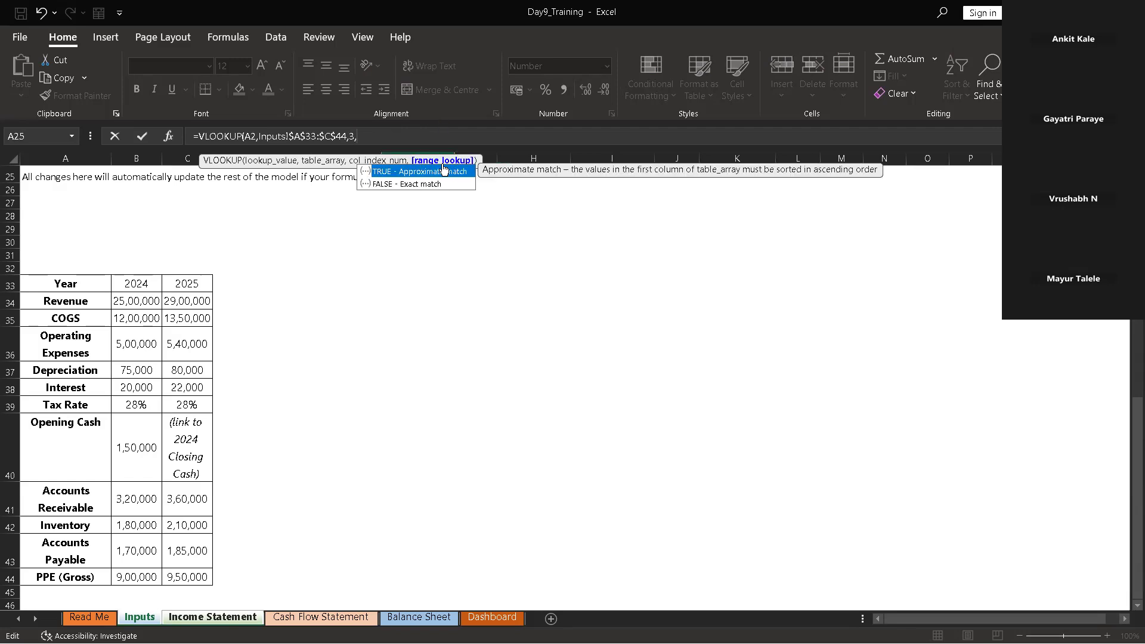
pyautogui.doubleClick(426, 183)
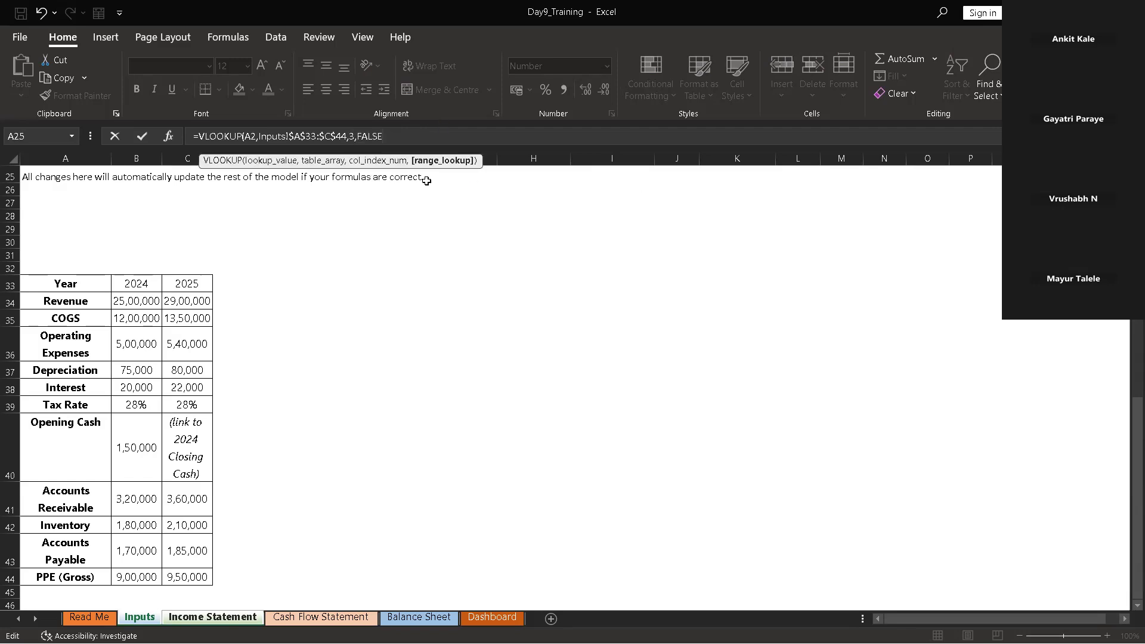
pyautogui.press('Return')
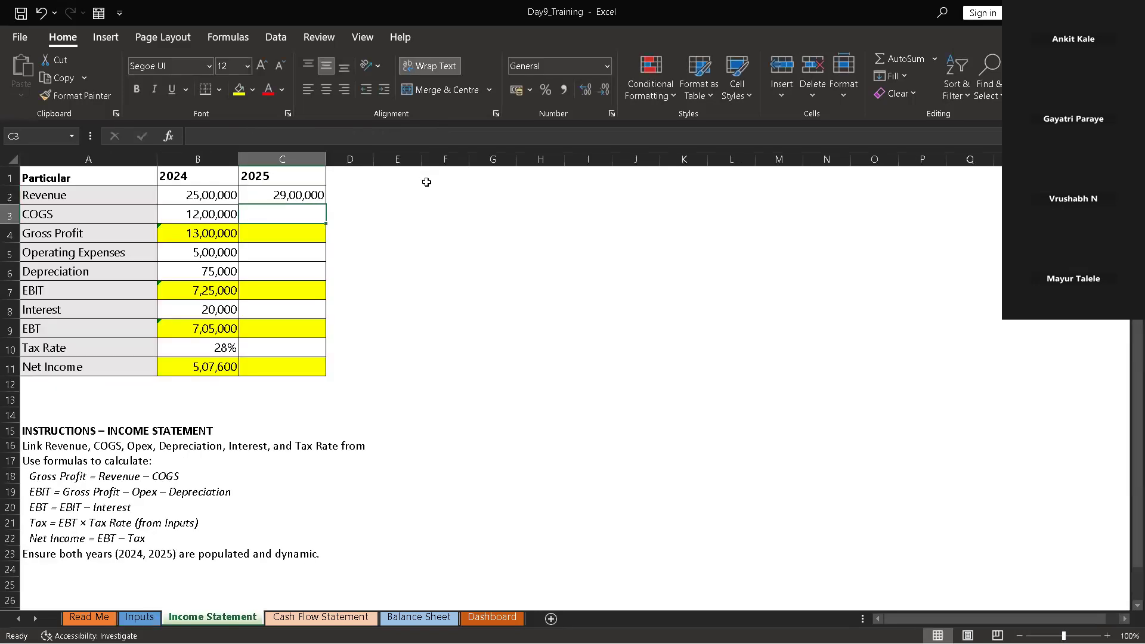
# Fill the 2025 Revenue lookup formula from C2 down through the Net Income row, C11
pyautogui.click(316, 194)
pyautogui.moveTo(325, 204); pyautogui.dragTo(317, 365)
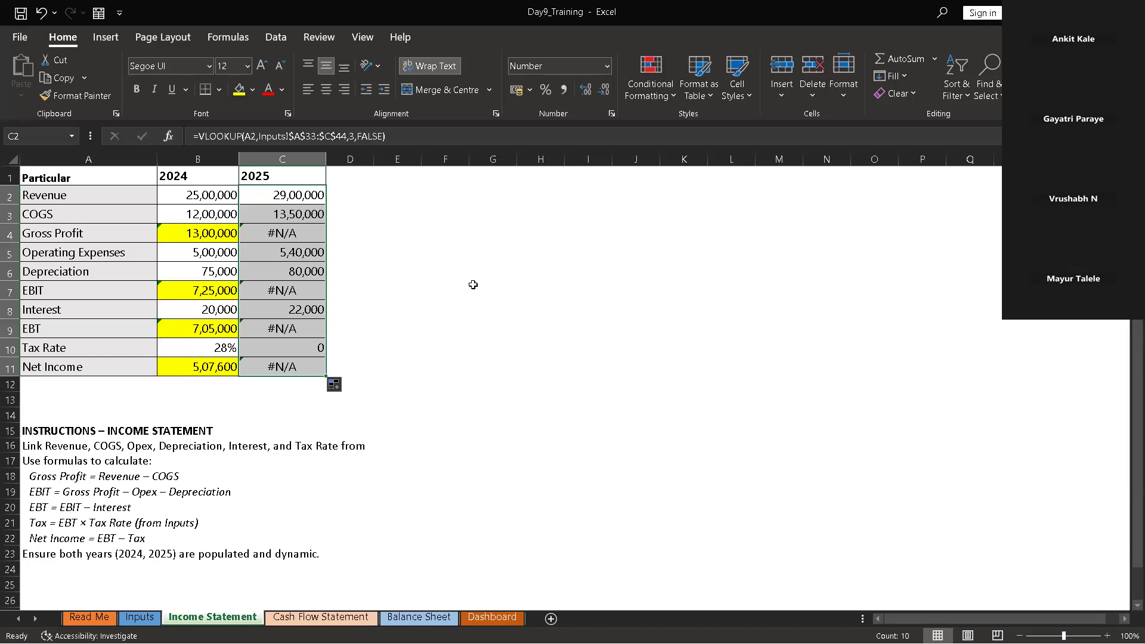
pyautogui.click(319, 296)
# Clear the lookup formulas from the 2025 Gross Profit, EBIT, EBT and Net Income cells C4, C7, C9 and C11
pyautogui.click(295, 239)
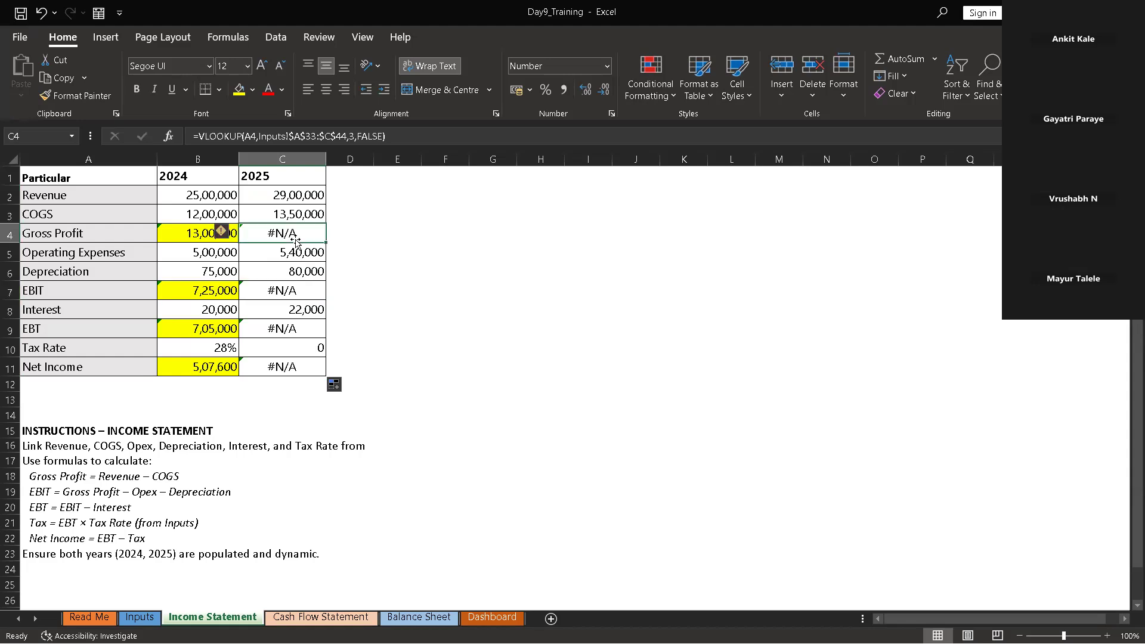
pyautogui.press('Delete')
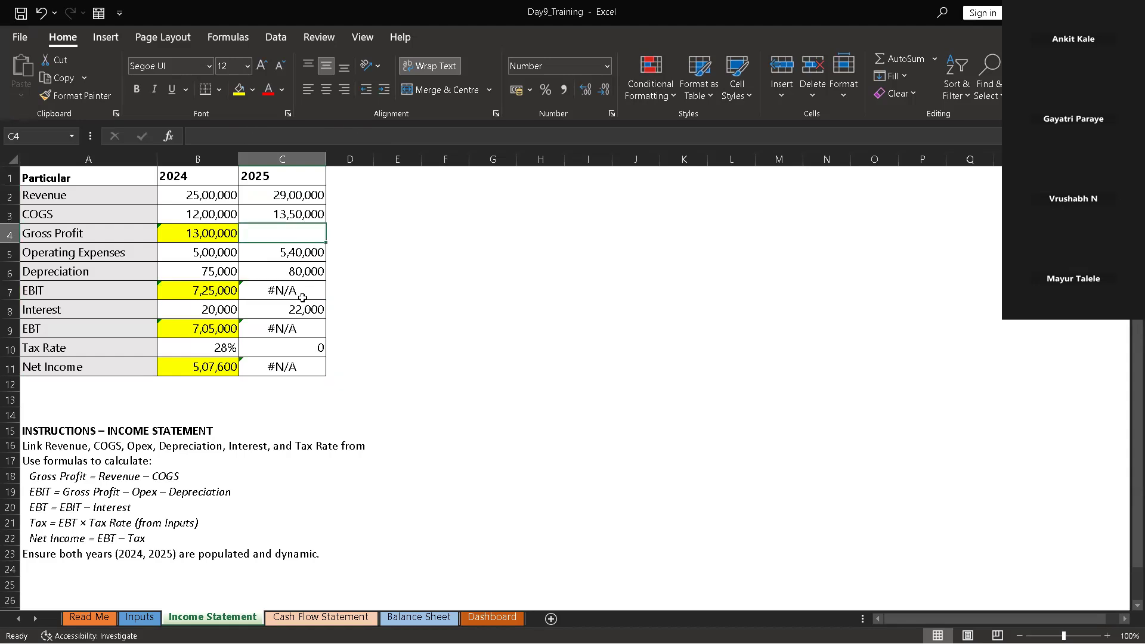
pyautogui.click(300, 295)
pyautogui.press('Delete')
pyautogui.click(304, 334)
pyautogui.press('Delete')
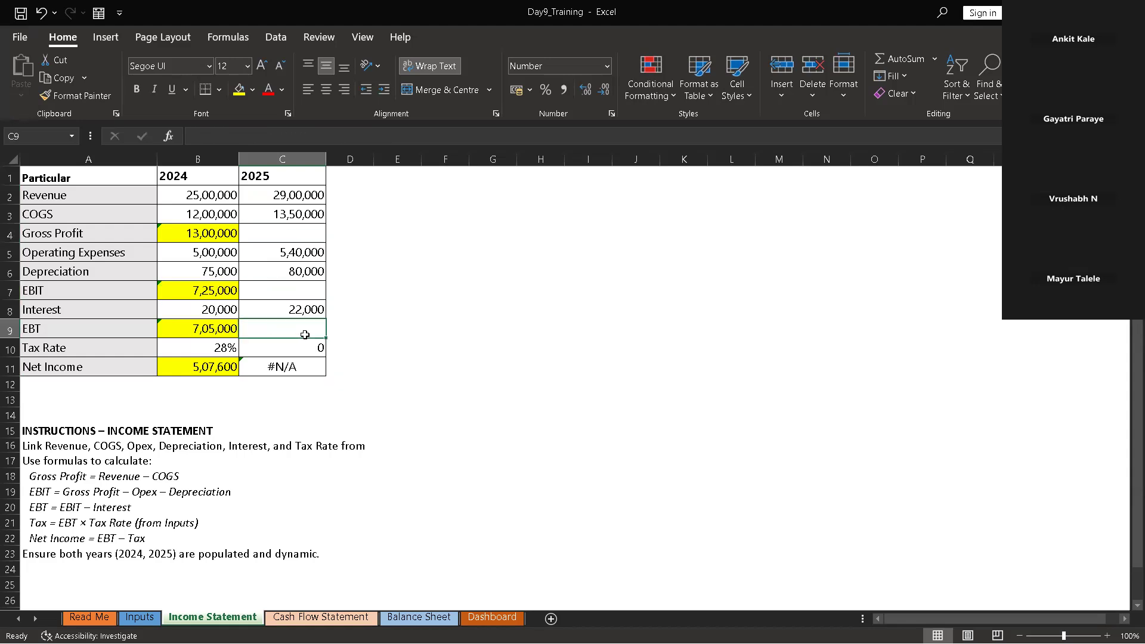
pyautogui.click(306, 366)
pyautogui.press('Delete')
# Format the 2025 Tax Rate in C10 as a percentage
pyautogui.click(320, 347)
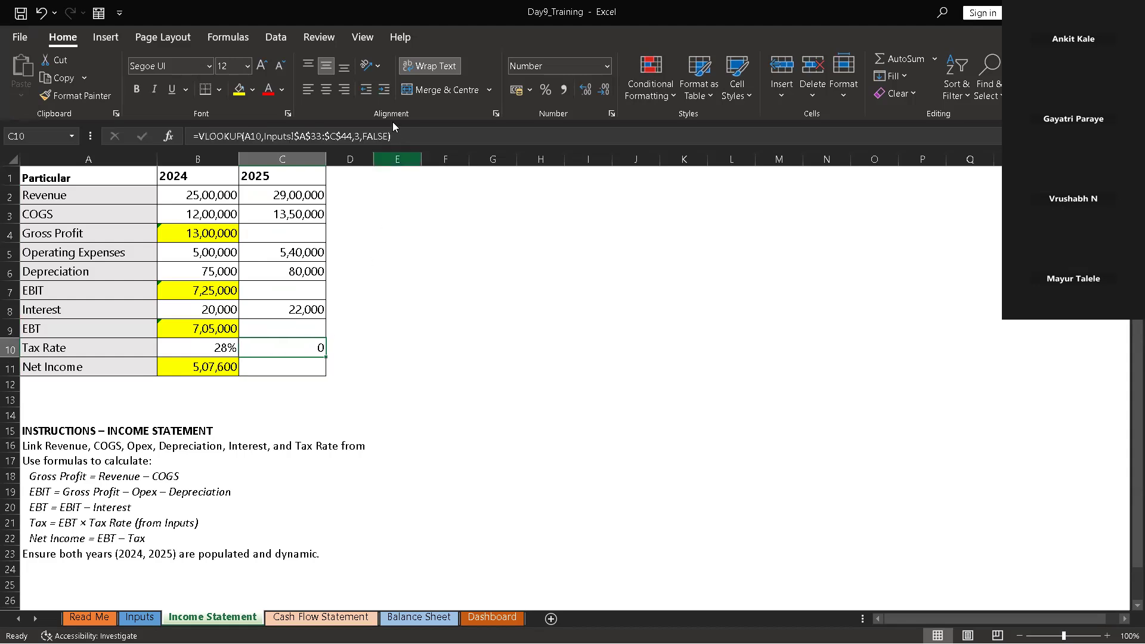
pyautogui.click(545, 89)
pyautogui.click(439, 330)
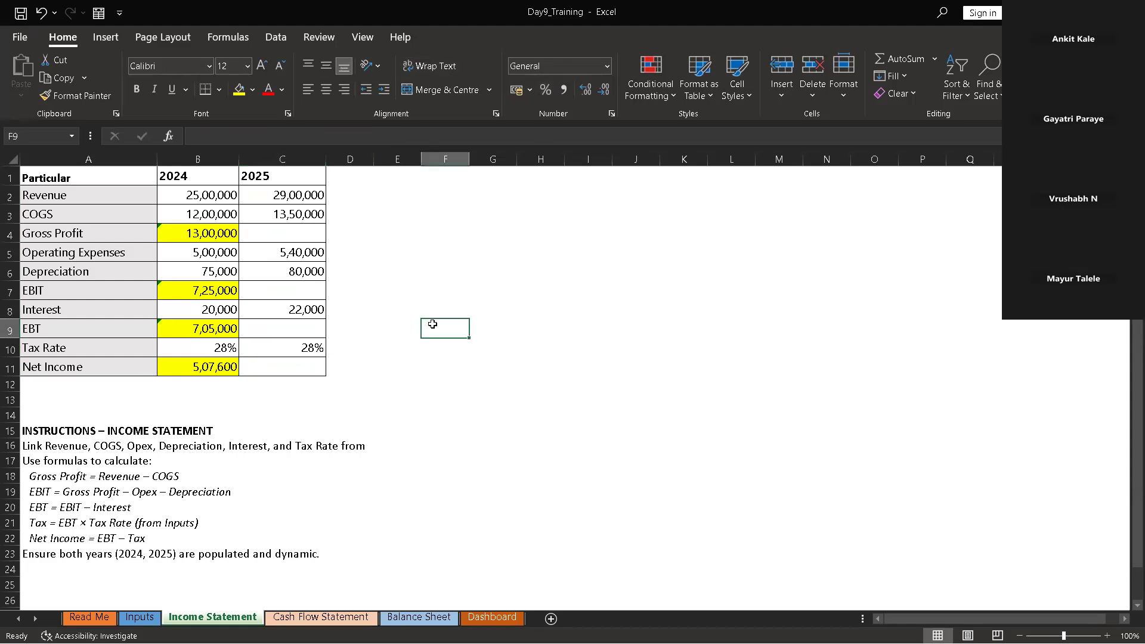
# Copy the 2024 Gross Profit formula from B4 into the 2025 Gross Profit cell C4
pyautogui.click(307, 238)
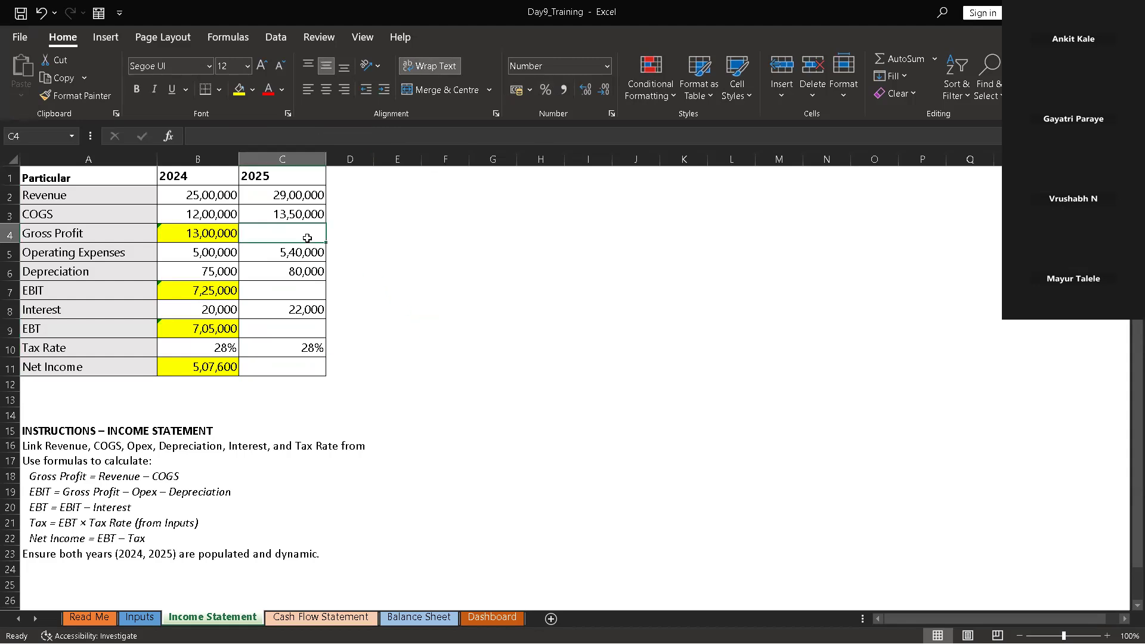
pyautogui.click(210, 239)
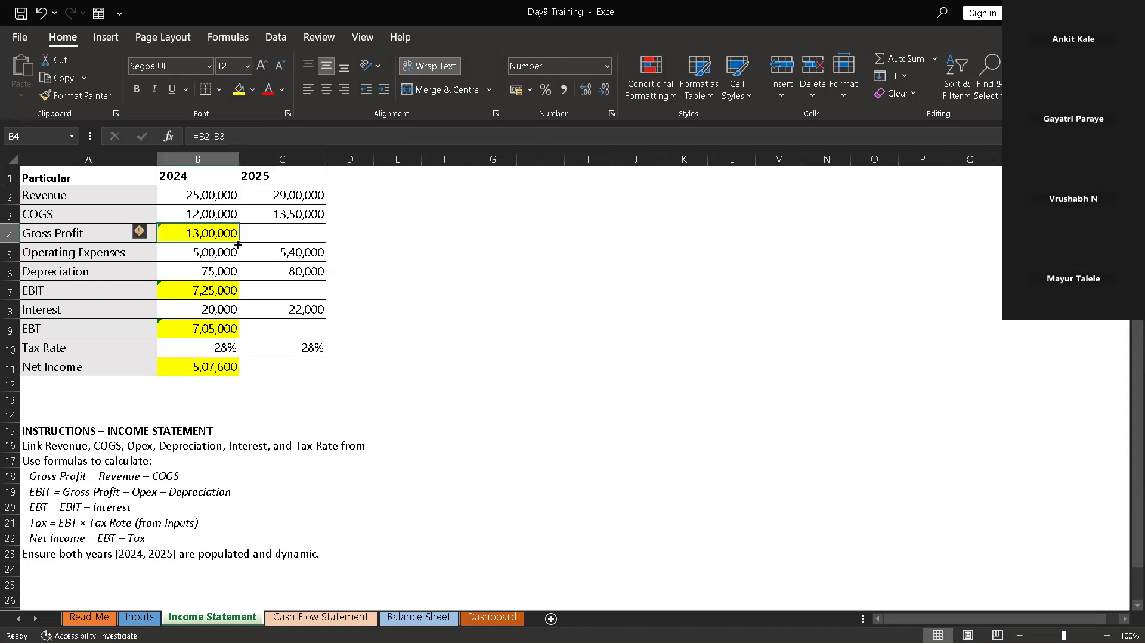
pyautogui.hotkey('ctrl', 'c')
pyautogui.click(288, 239)
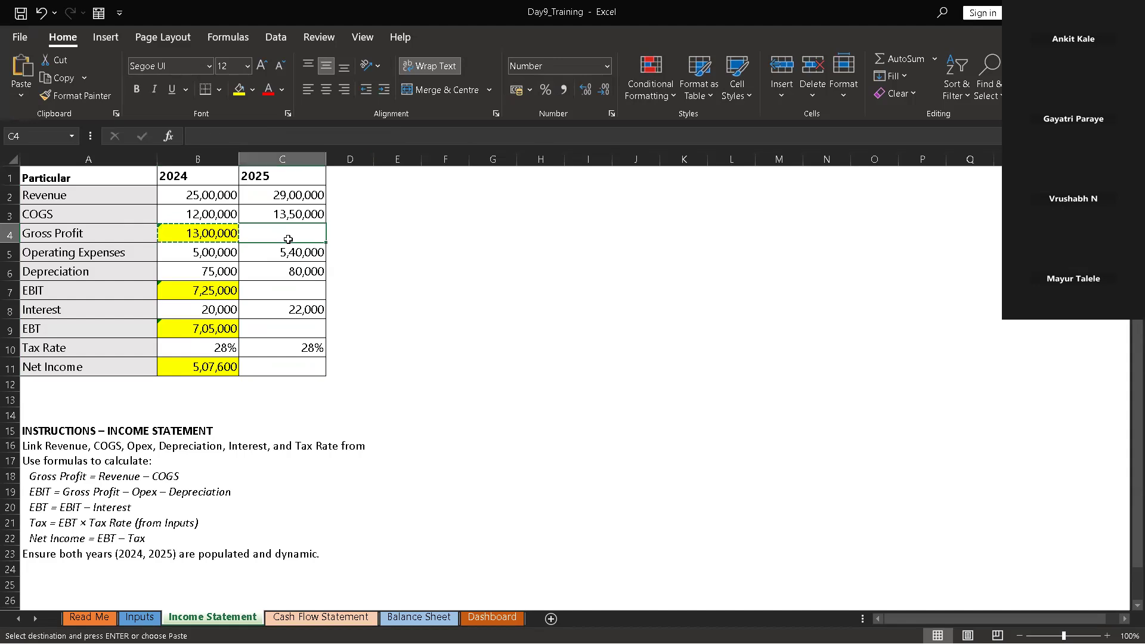
pyautogui.hotkey('ctrl', 'v')
# Copy the 2024 EBIT formula from B7 into the 2025 EBIT cell C7
pyautogui.click(219, 293)
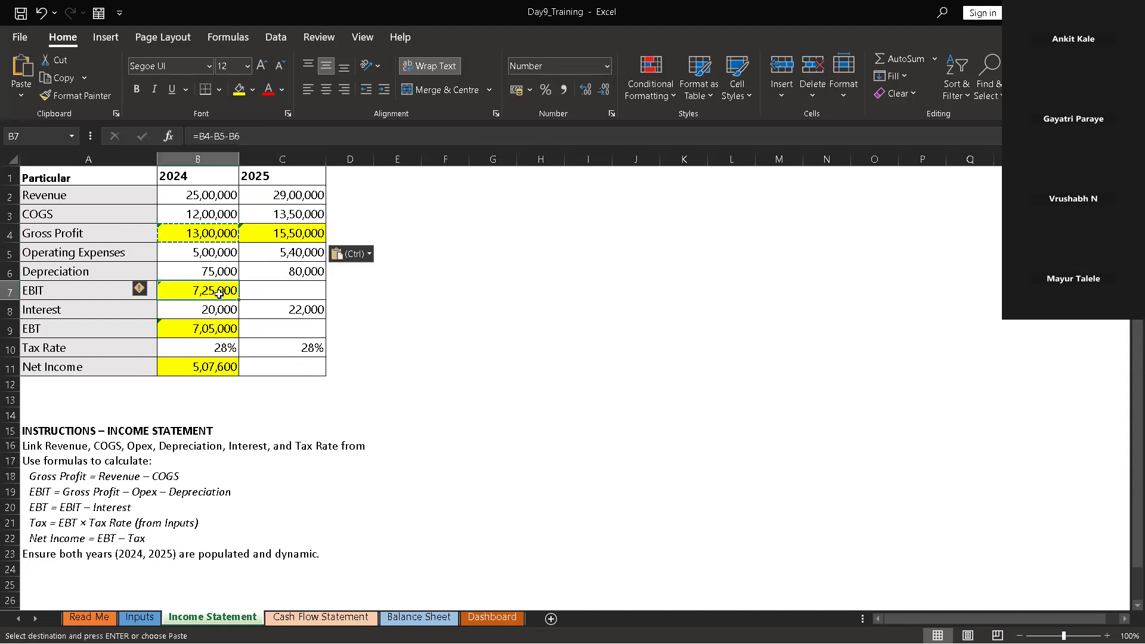
pyautogui.hotkey('ctrl', 'c')
pyautogui.click(282, 288)
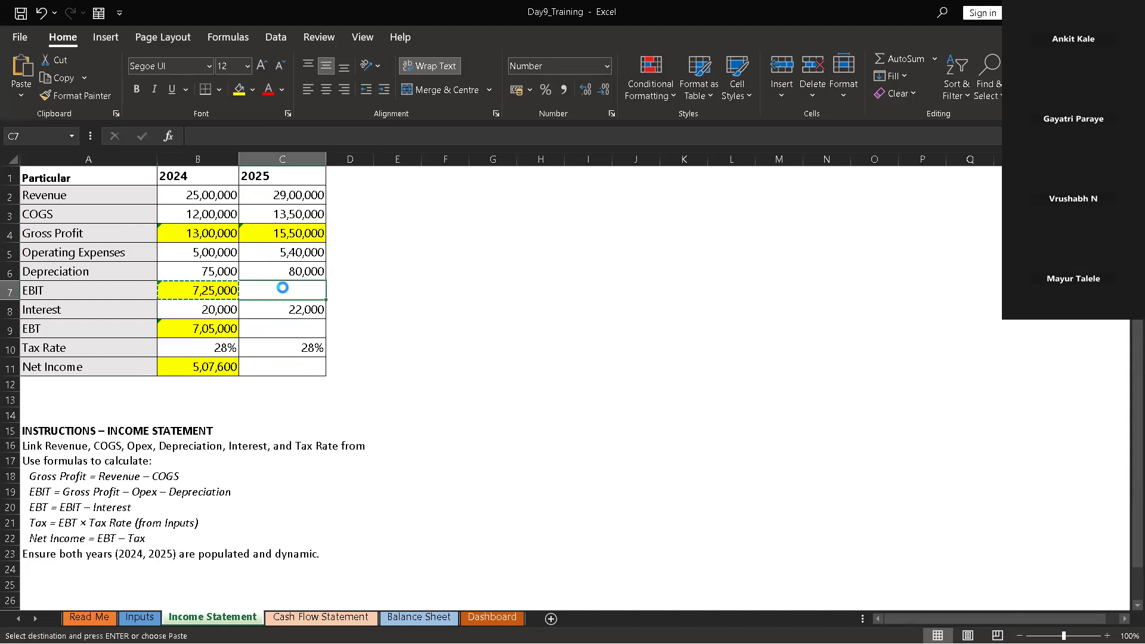
pyautogui.hotkey('ctrl', 'v')
pyautogui.click(219, 330)
pyautogui.hotkey('ctrl', 'c')
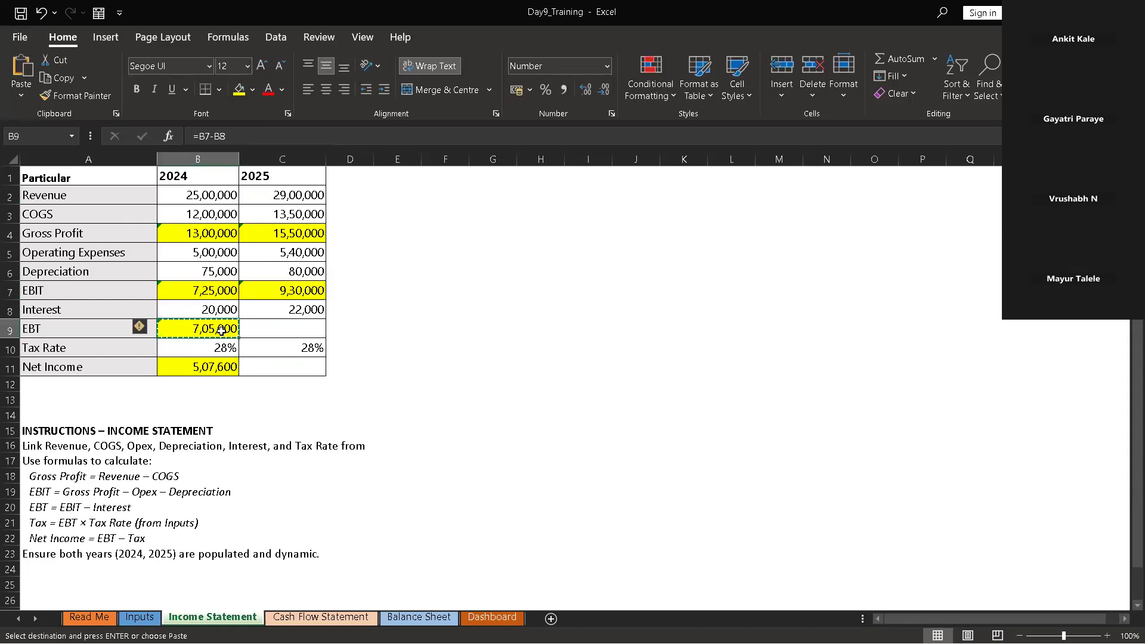
pyautogui.click(264, 330)
pyautogui.write('v')
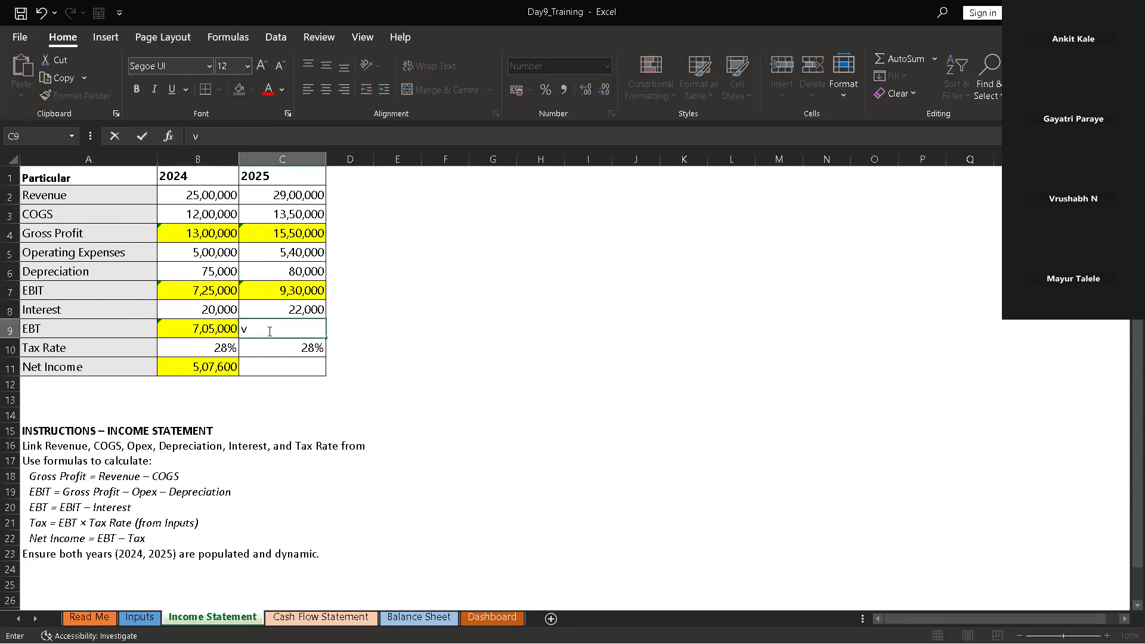
pyautogui.press('BackSpace')
# Copy the 2024 EBT formula from B9 into the 2025 EBT cell C9
pyautogui.click(215, 327)
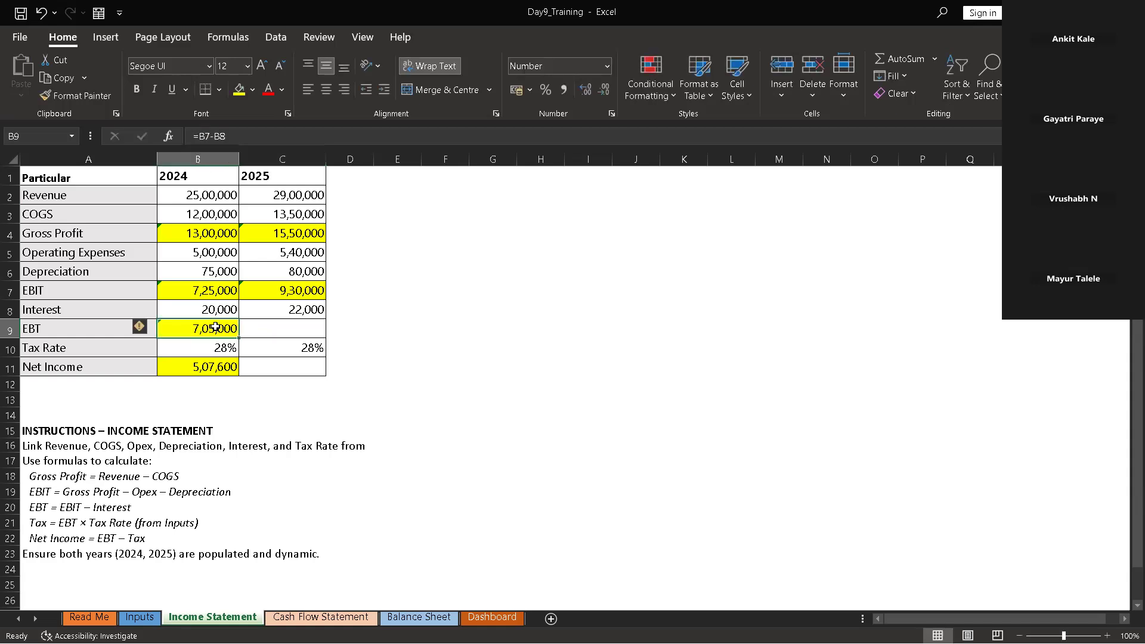
pyautogui.hotkey('ctrl', 'c')
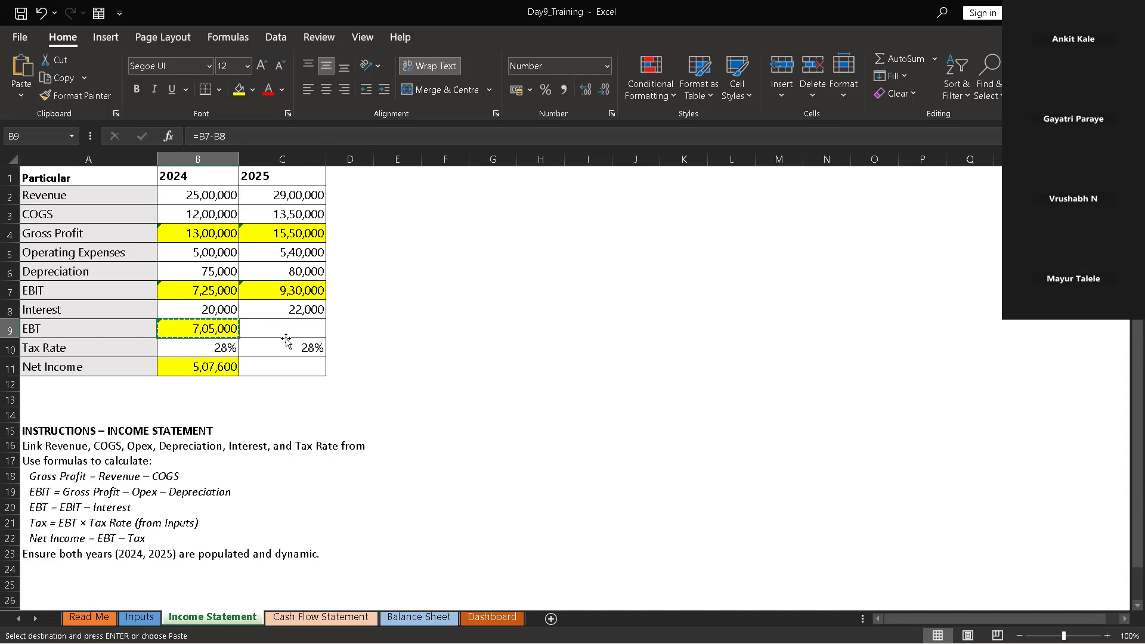
pyautogui.click(290, 342)
pyautogui.click(290, 330)
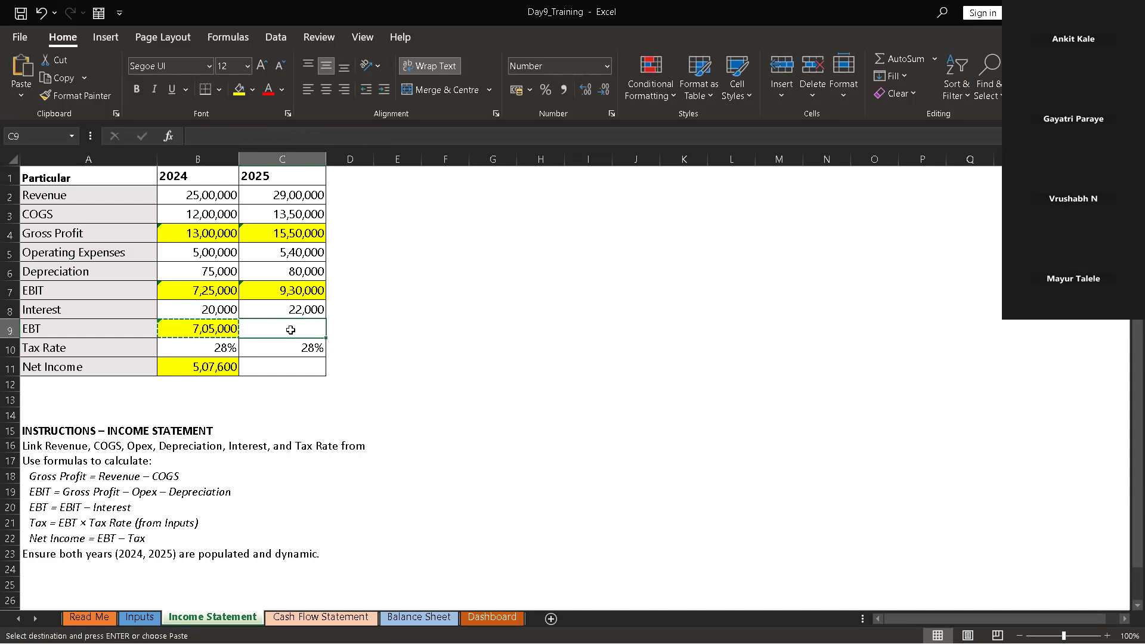
pyautogui.hotkey('ctrl', 'v')
# Copy the 2024 Net Income formula from B11 into the 2025 Net Income cell C11
pyautogui.click(272, 368)
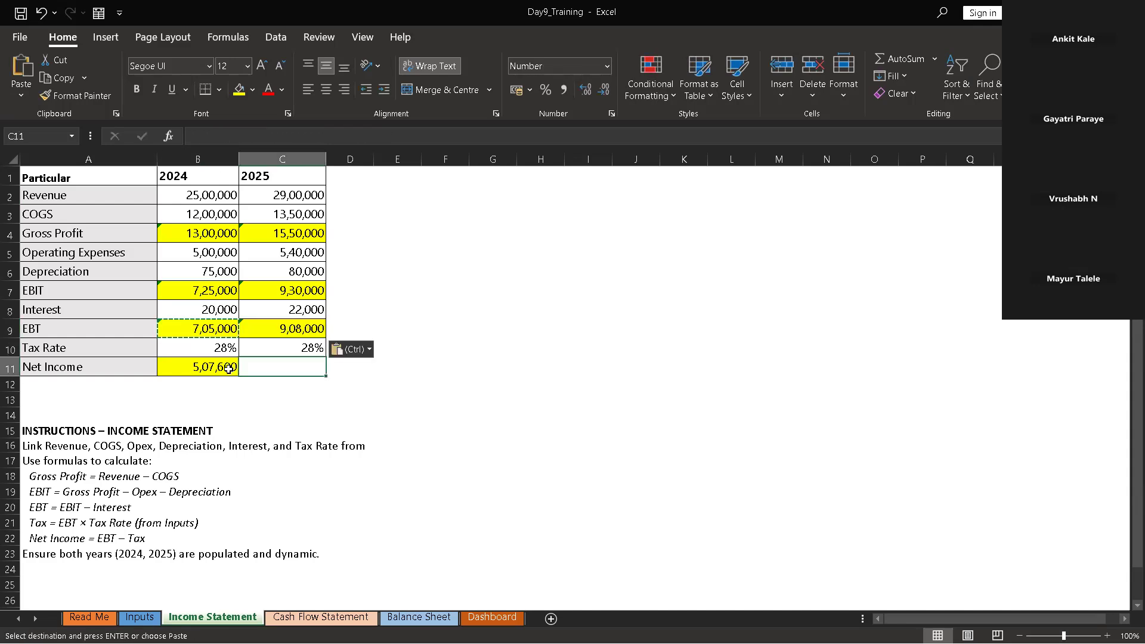
pyautogui.click(229, 368)
pyautogui.hotkey('ctrl', 'c')
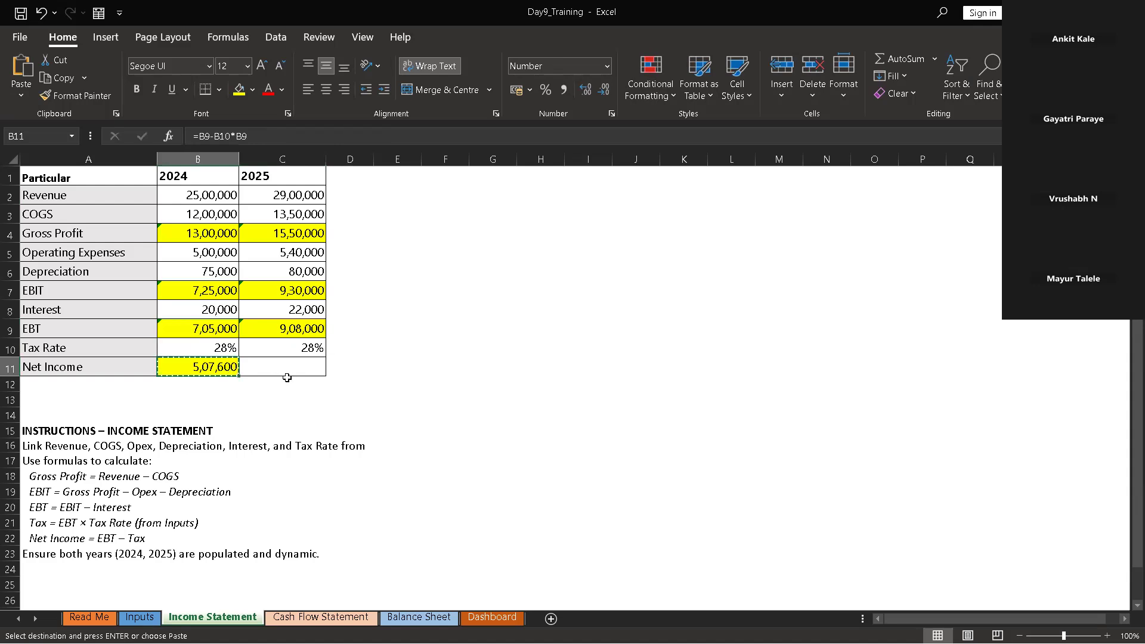
pyautogui.click(289, 374)
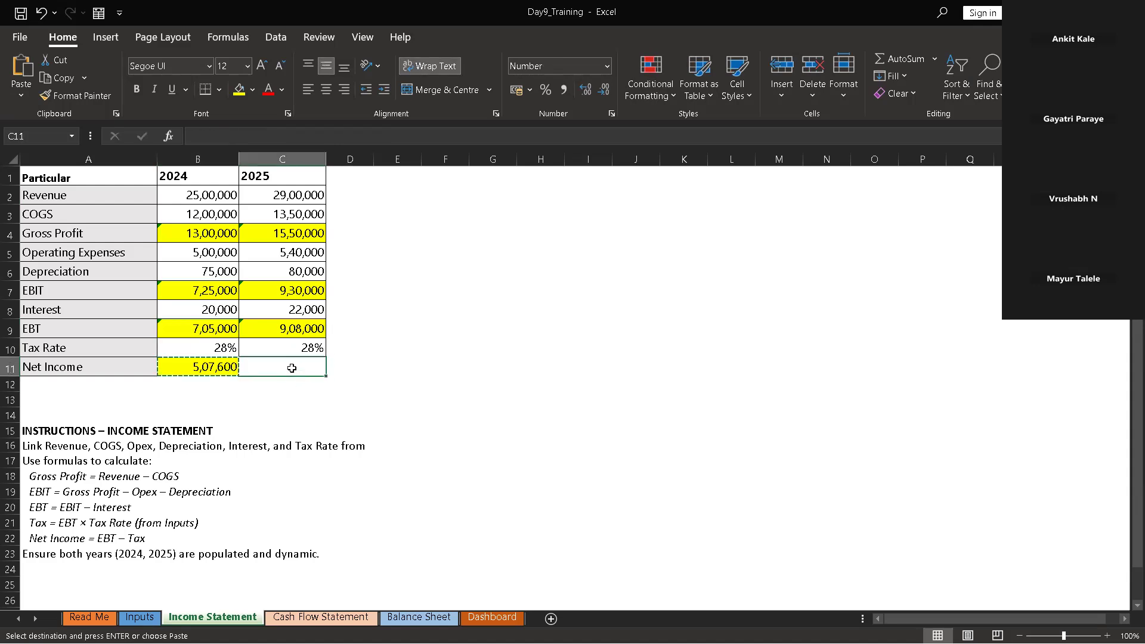
pyautogui.hotkey('ctrl', 'v')
pyautogui.click(463, 356)
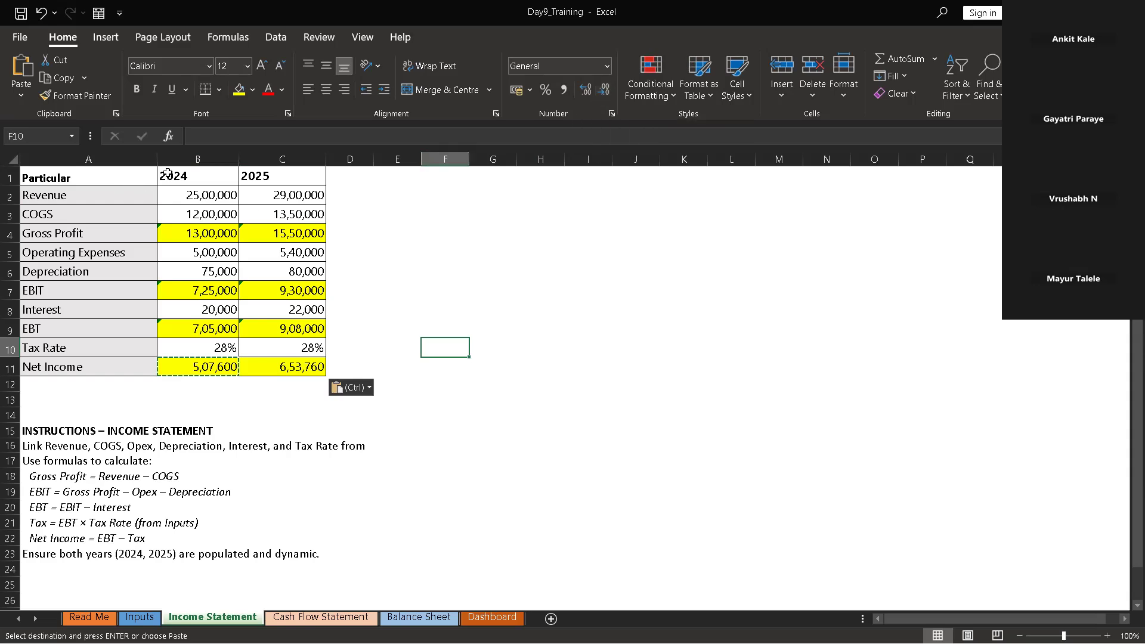
# Format the Income Statement figures in B2:C11 as Currency with the $ English (United States) symbol
pyautogui.moveTo(167, 187); pyautogui.dragTo(319, 365)
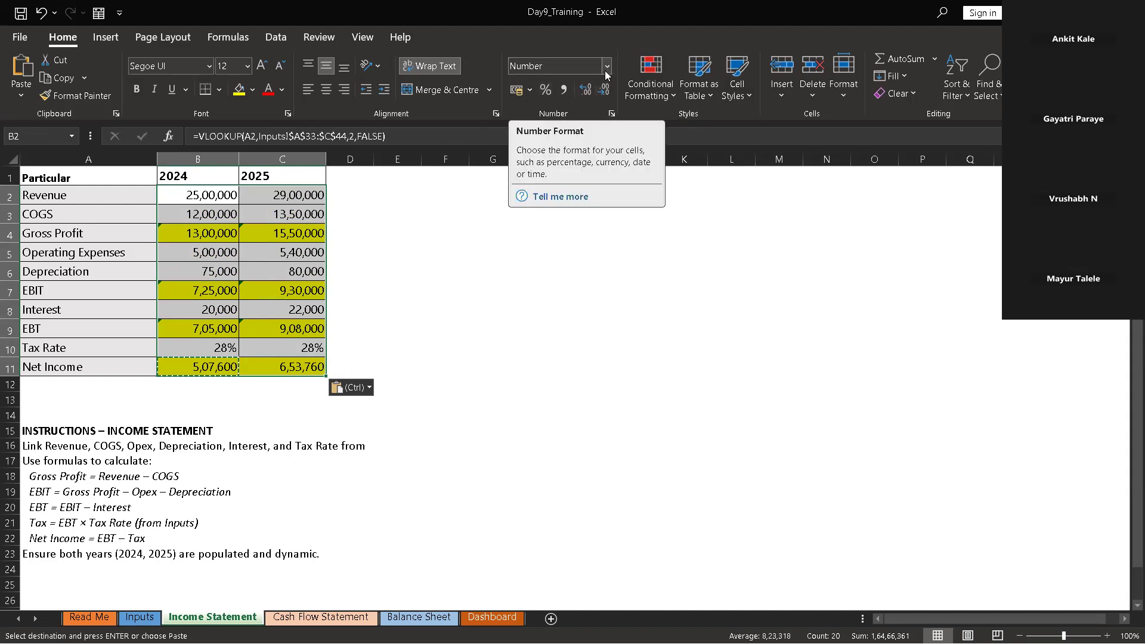
pyautogui.click(530, 92)
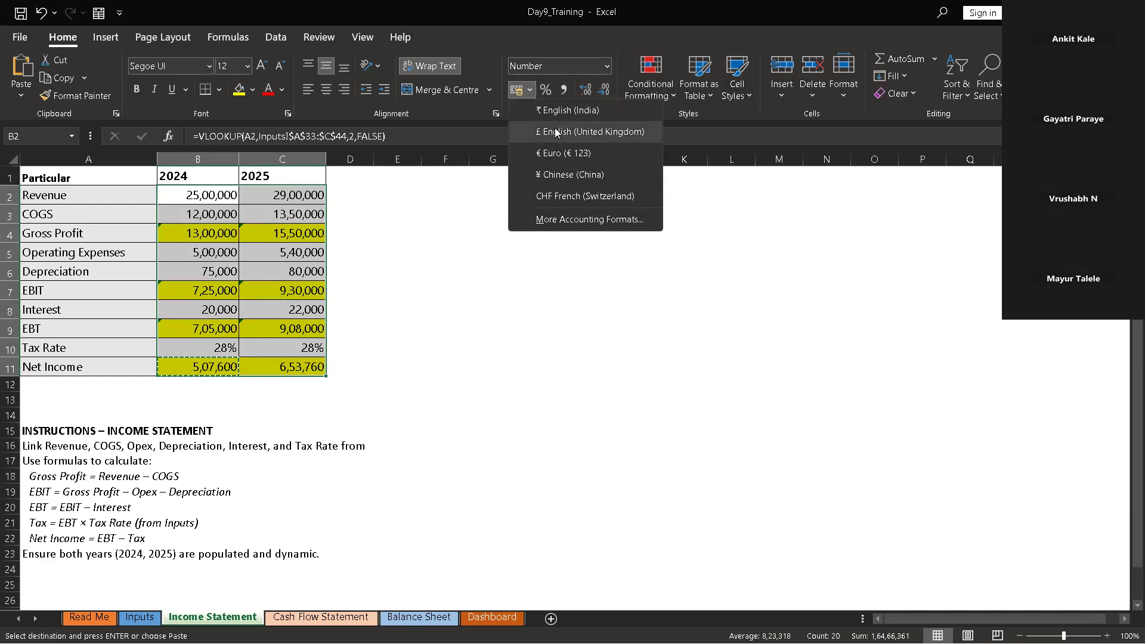
pyautogui.click(559, 220)
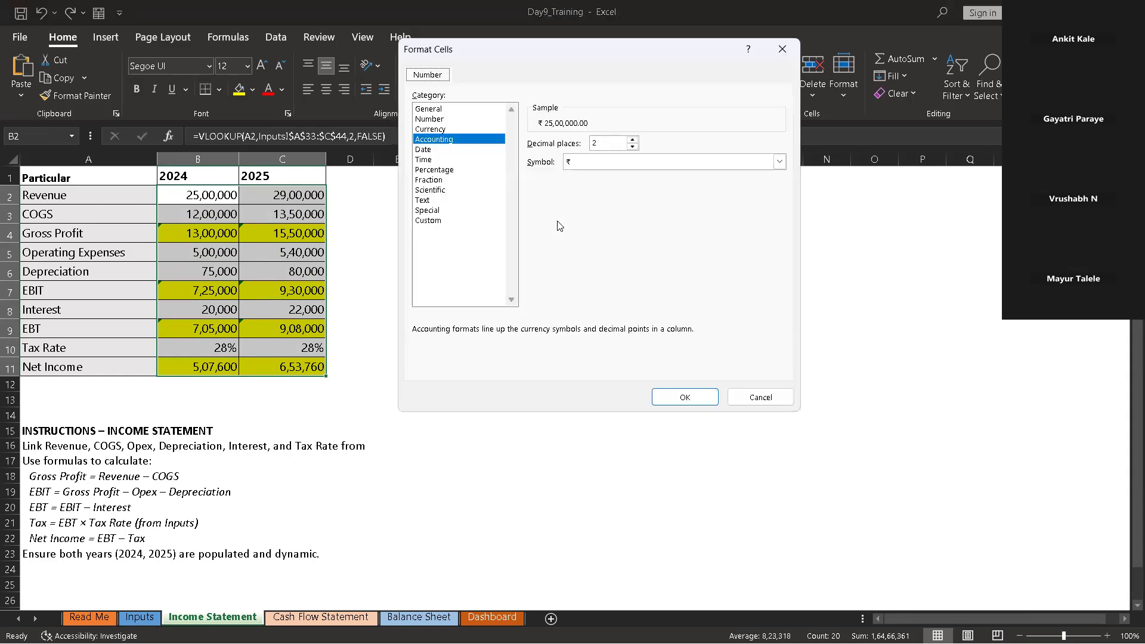
pyautogui.click(443, 129)
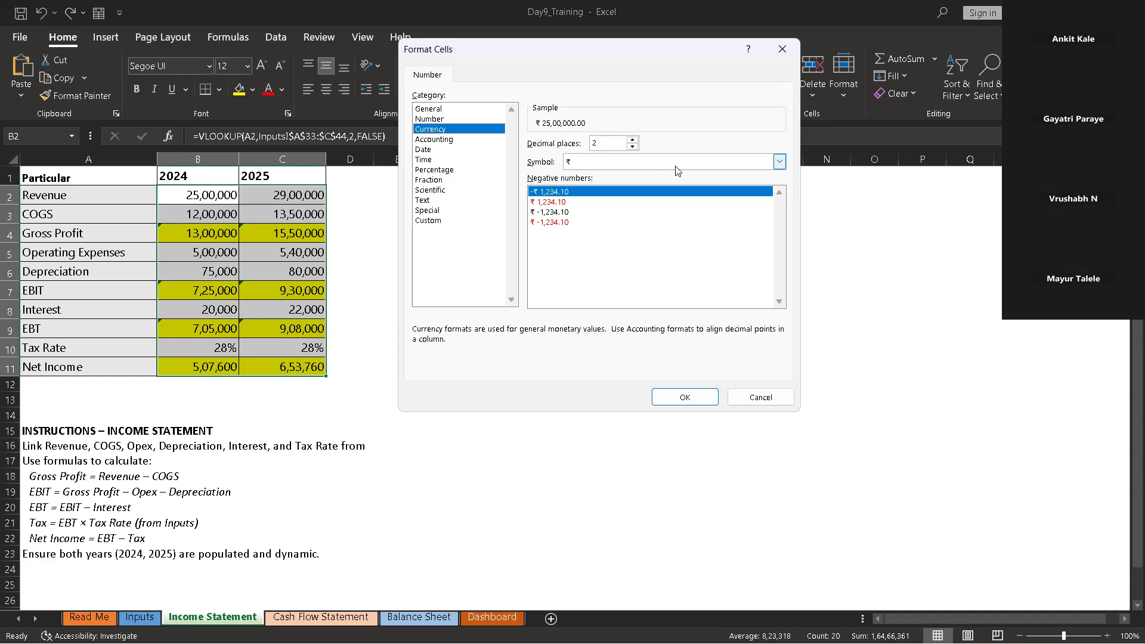
pyautogui.click(779, 163)
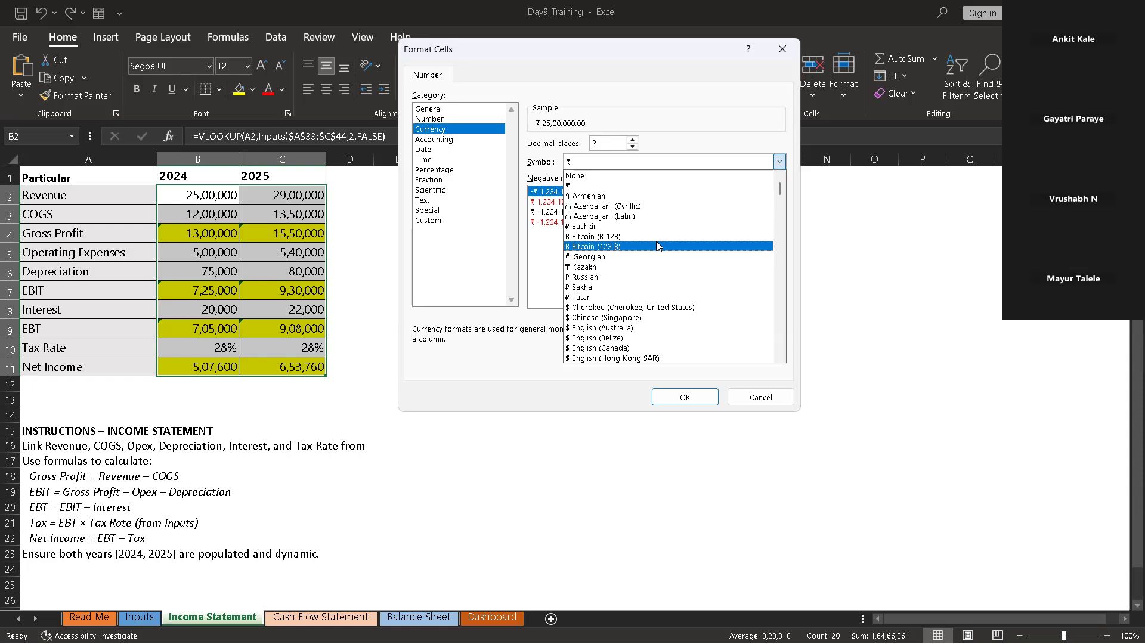
pyautogui.scroll(-2, 658, 246)
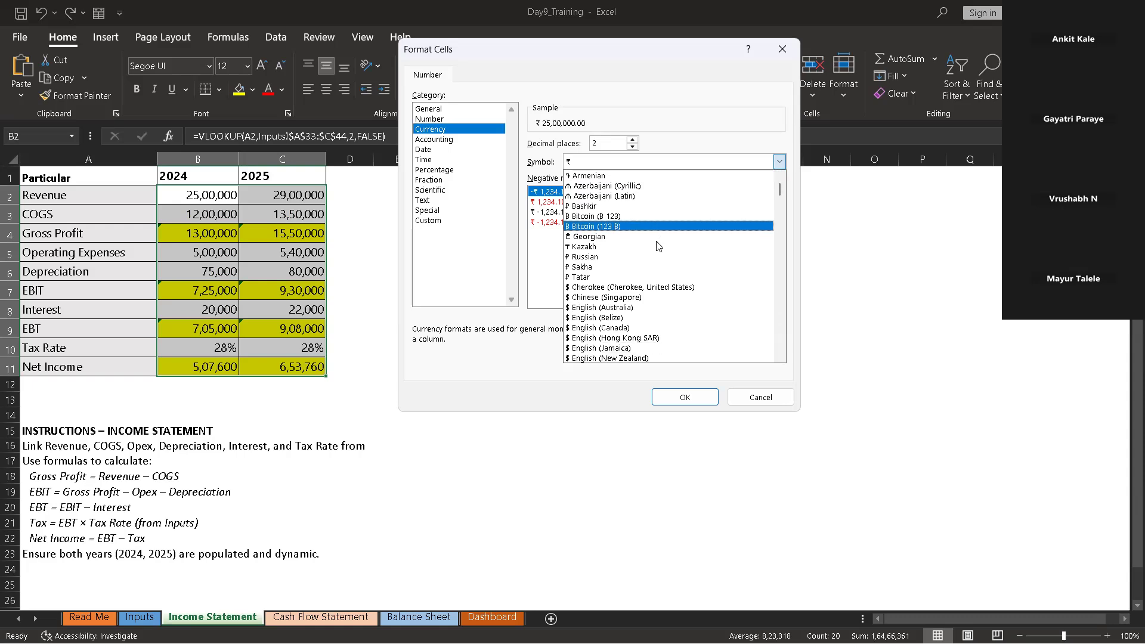
pyautogui.scroll(-1, 659, 246)
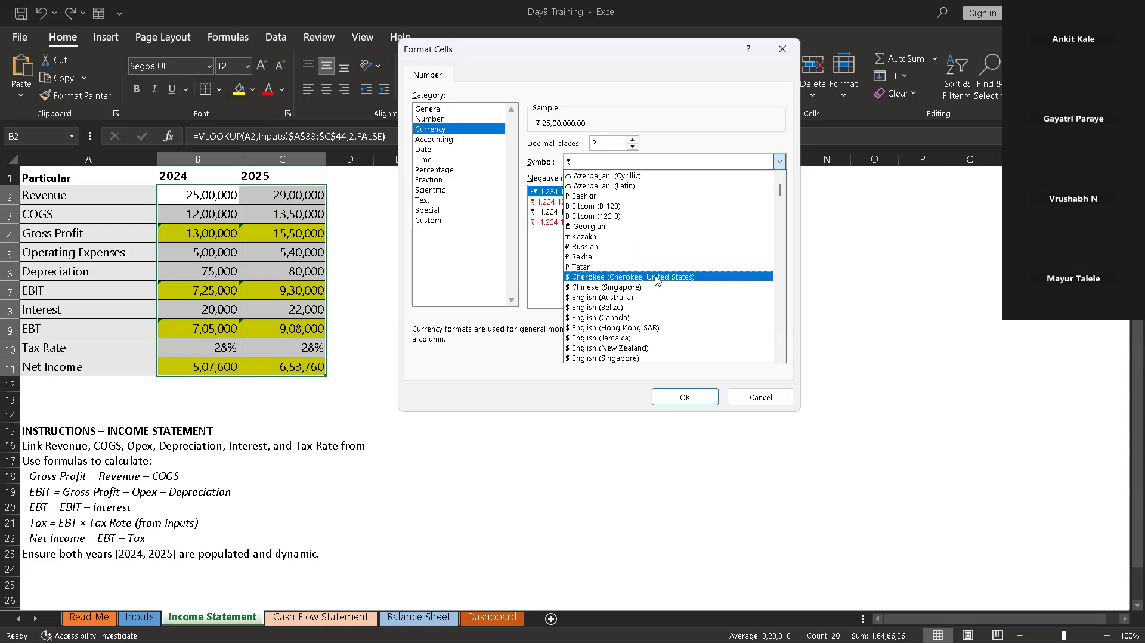
pyautogui.scroll(-2, 658, 280)
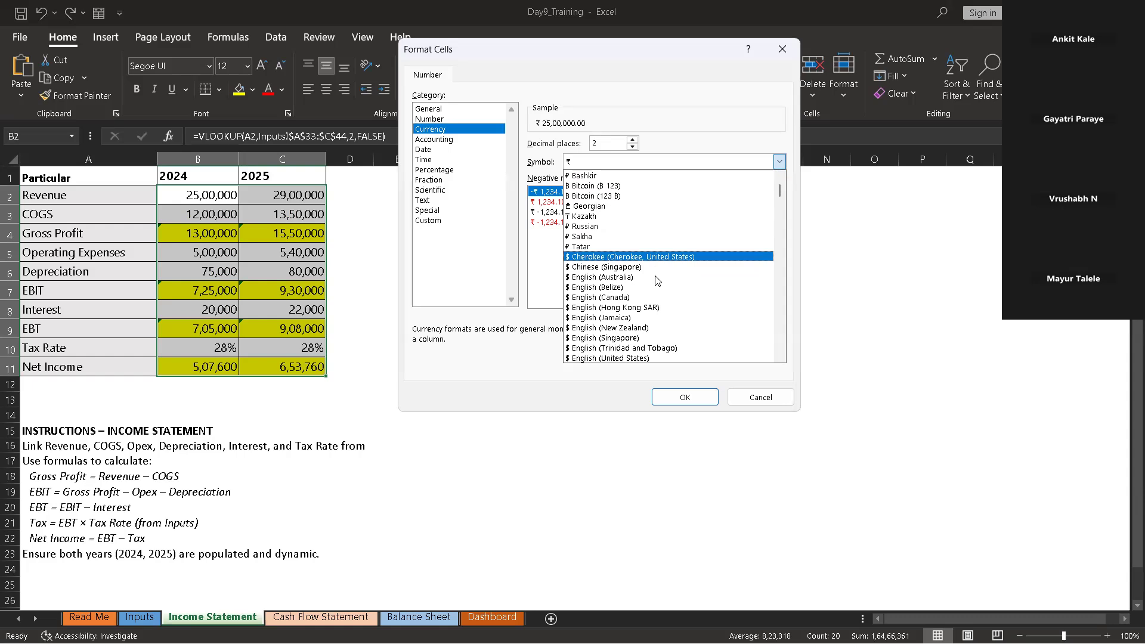
pyautogui.scroll(-1, 658, 280)
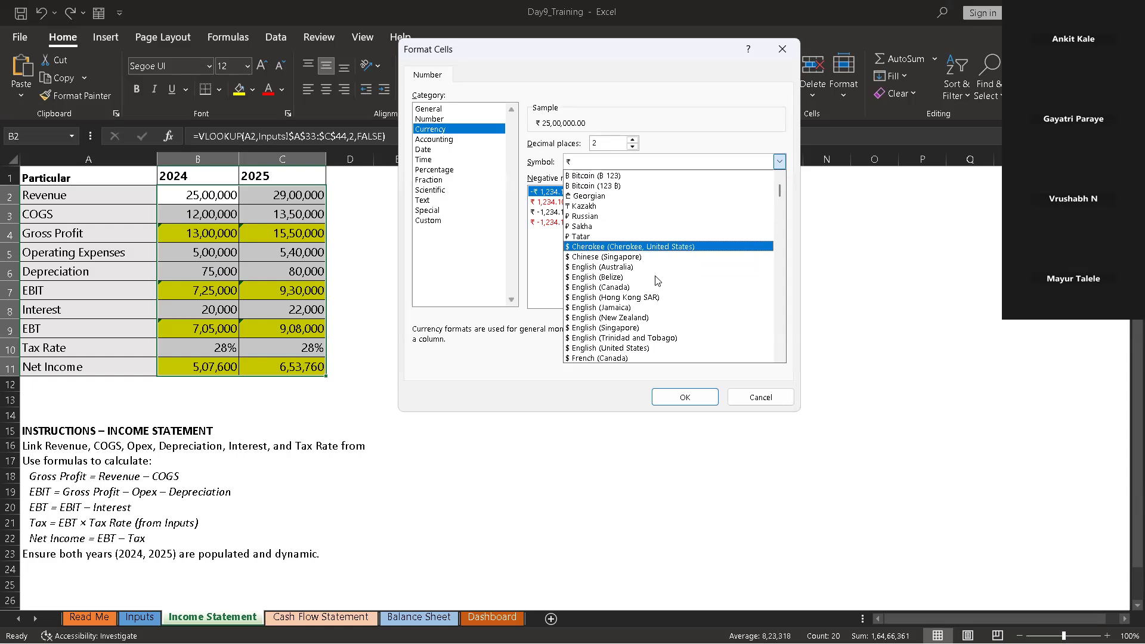
pyautogui.click(627, 349)
pyautogui.click(684, 396)
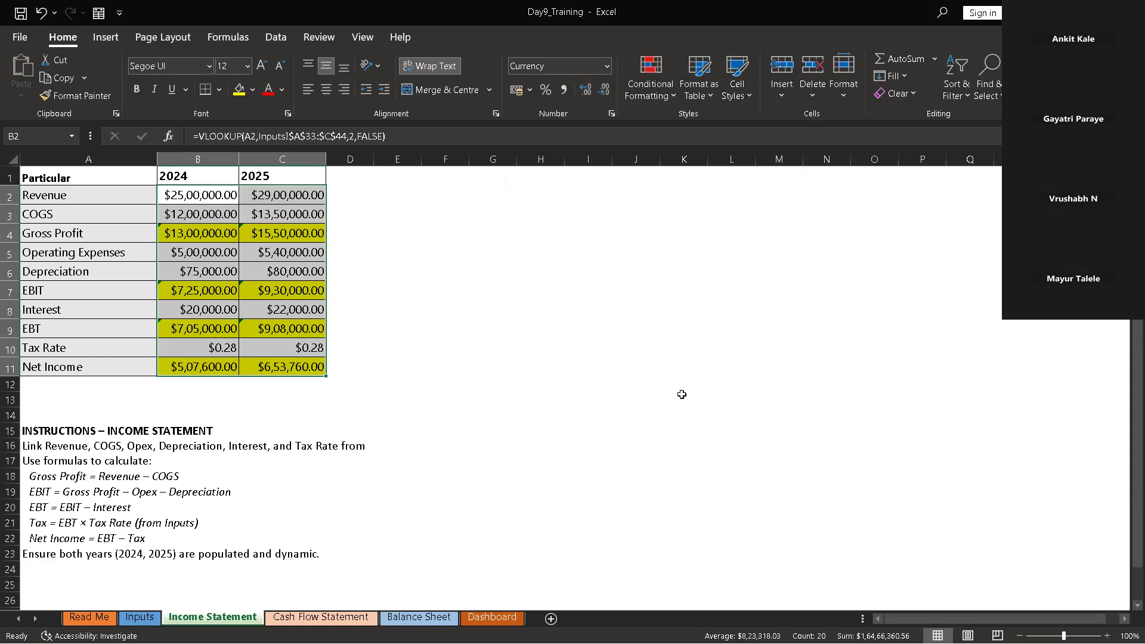
pyautogui.click(543, 289)
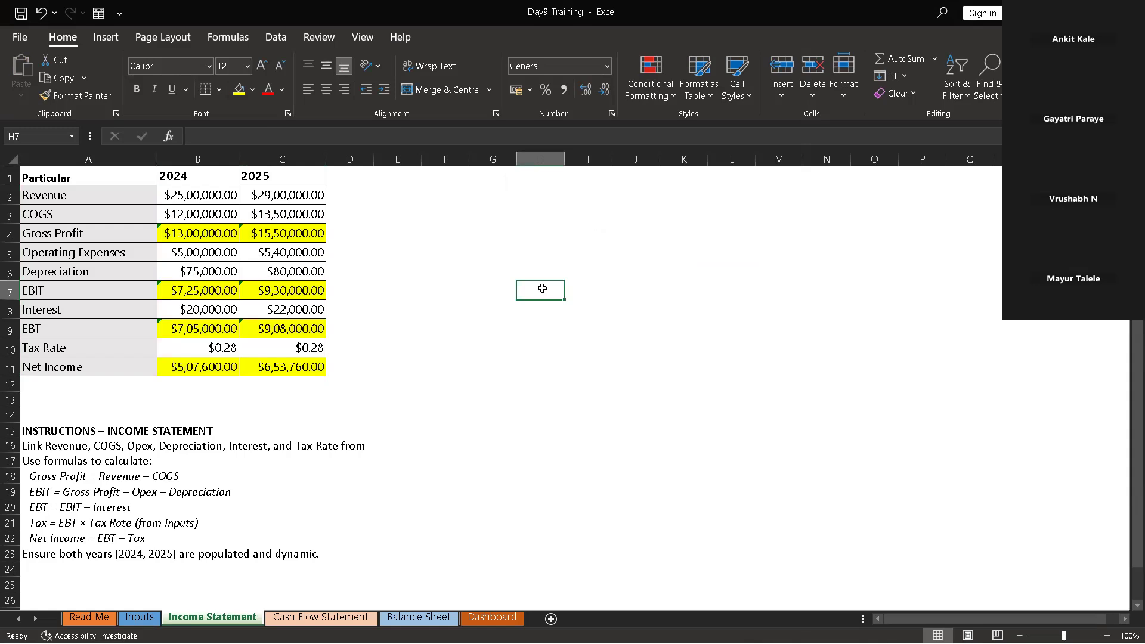
# Format the 2025 and 2024 Tax Rate cells C10 and B10 as percentages
pyautogui.click(150, 353)
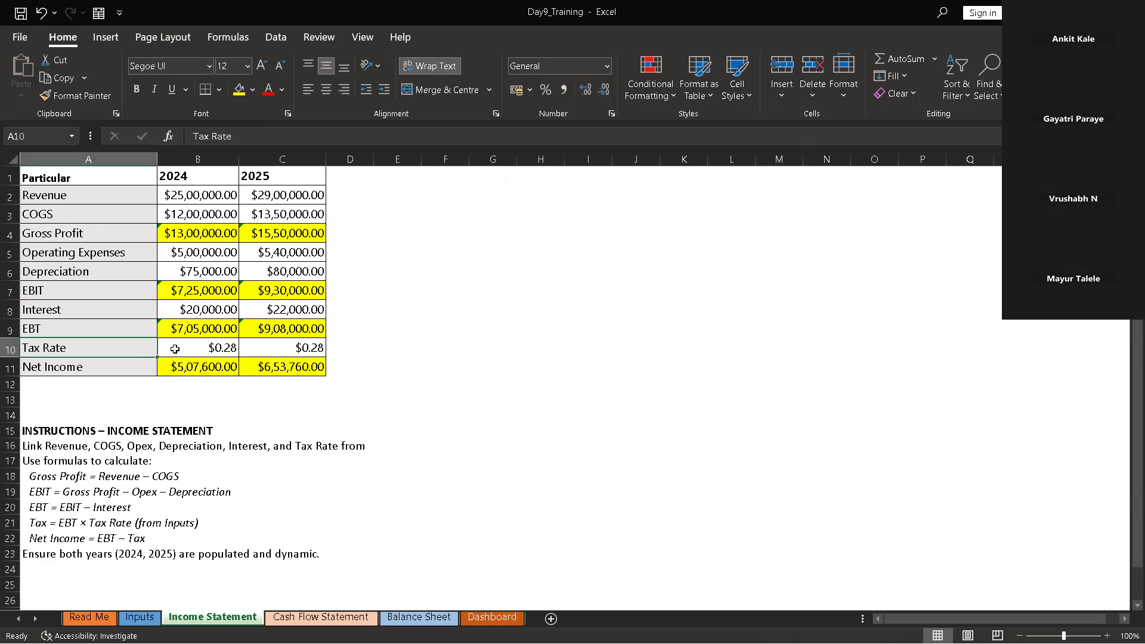
pyautogui.click(315, 345)
pyautogui.click(546, 90)
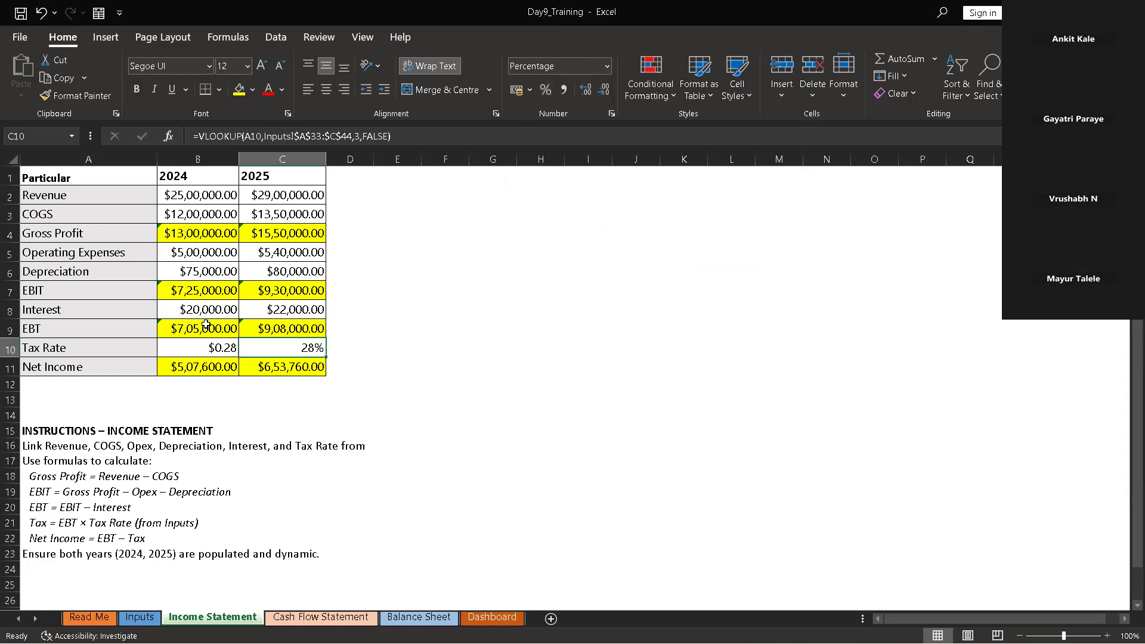
pyautogui.click(203, 348)
pyautogui.click(545, 89)
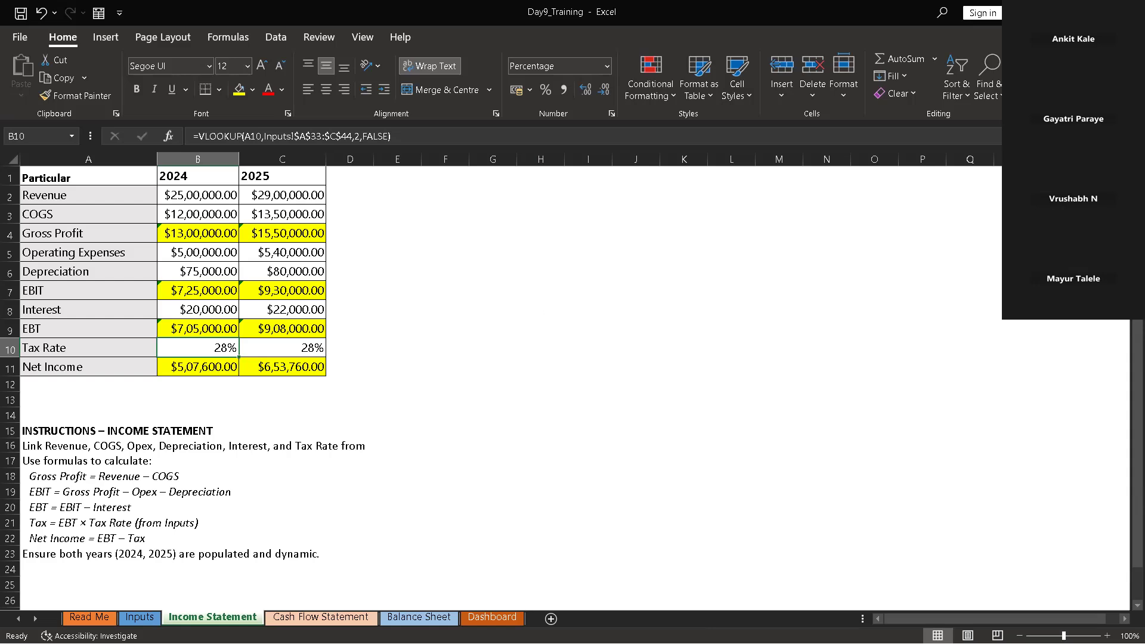
# Try to copy the 2024 Net Income cell B11 from the Income Statement into Cash Flow Statement cell B2, and clear the pasted content
pyautogui.click(321, 617)
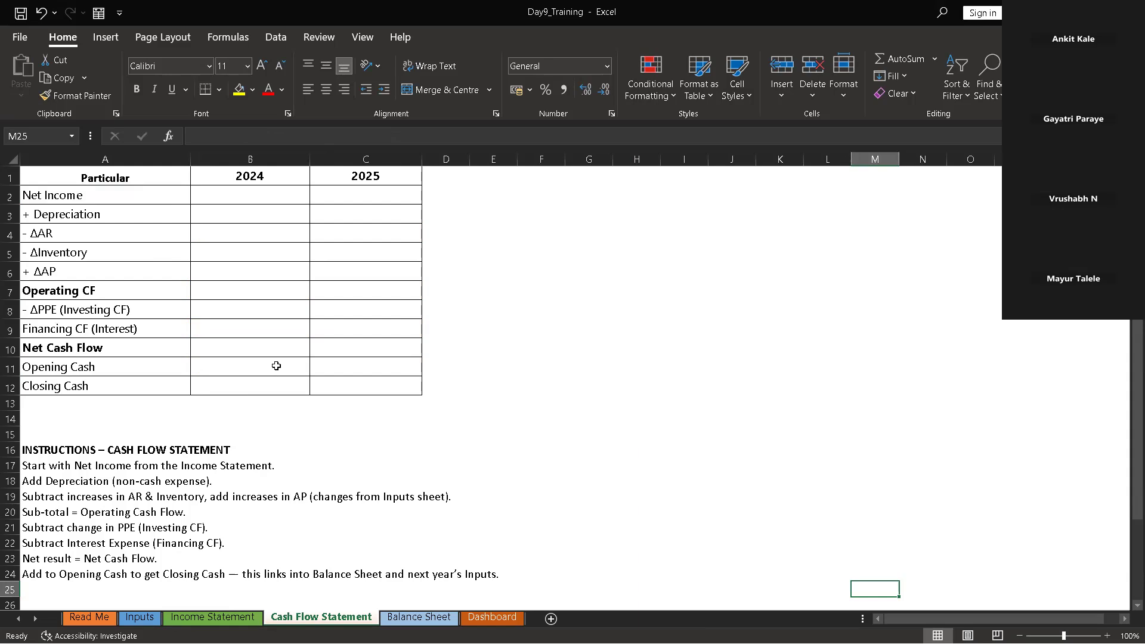
pyautogui.click(228, 618)
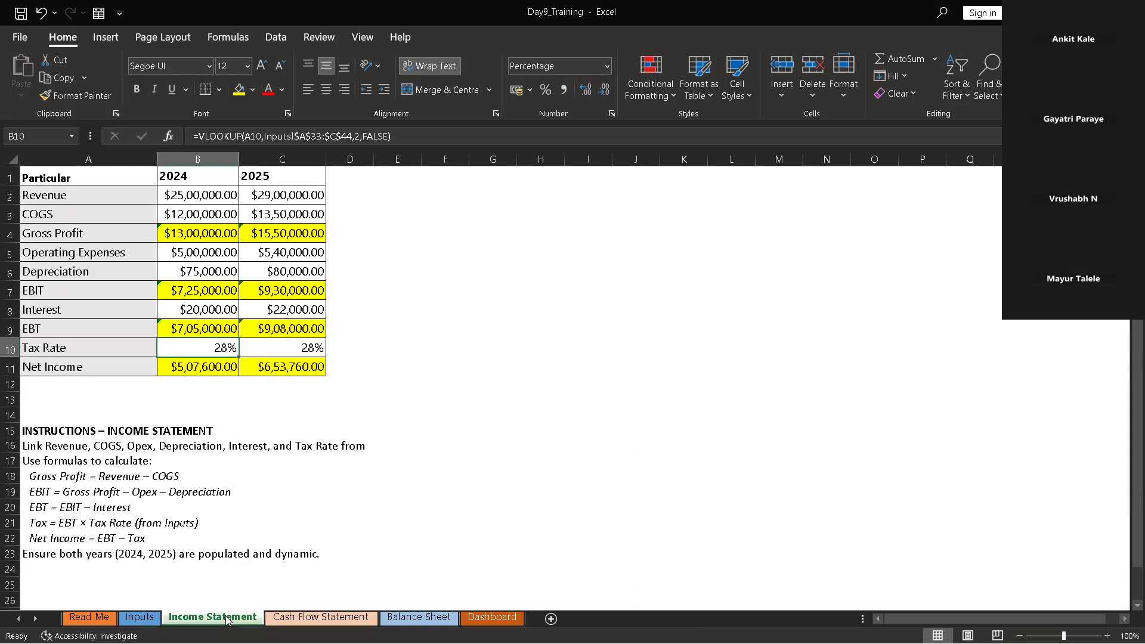
pyautogui.click(332, 618)
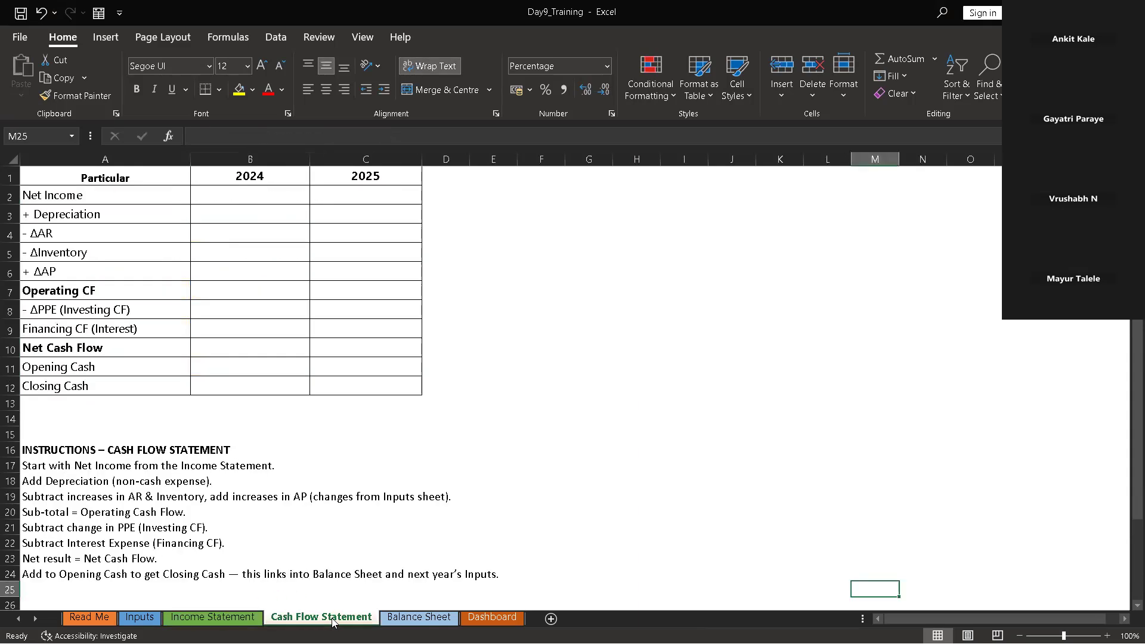
pyautogui.click(265, 197)
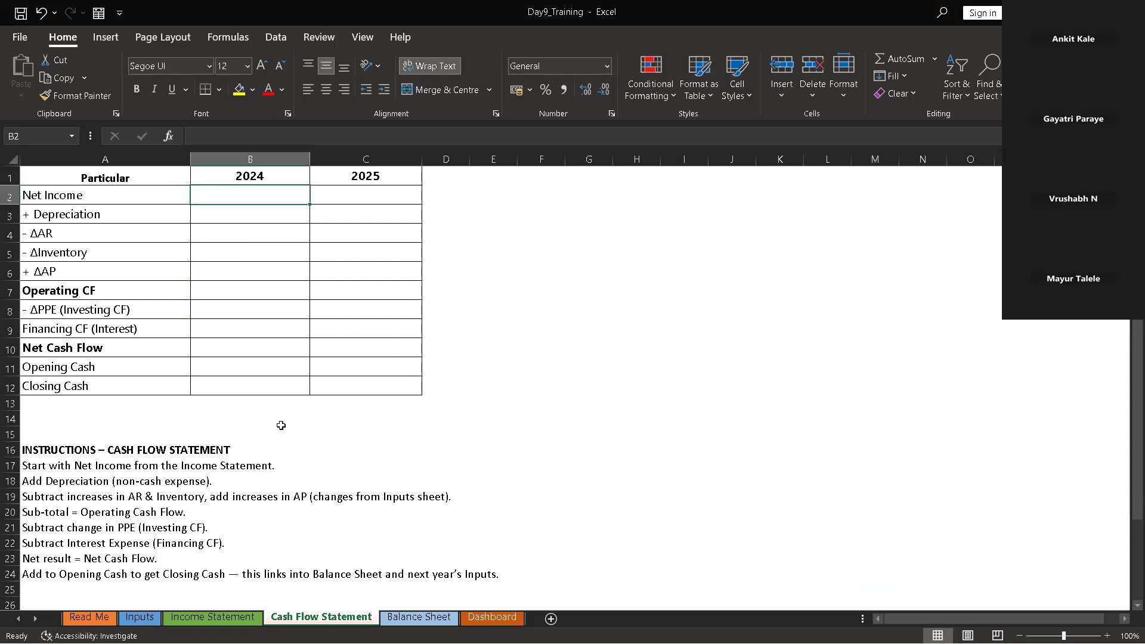
pyautogui.click(213, 617)
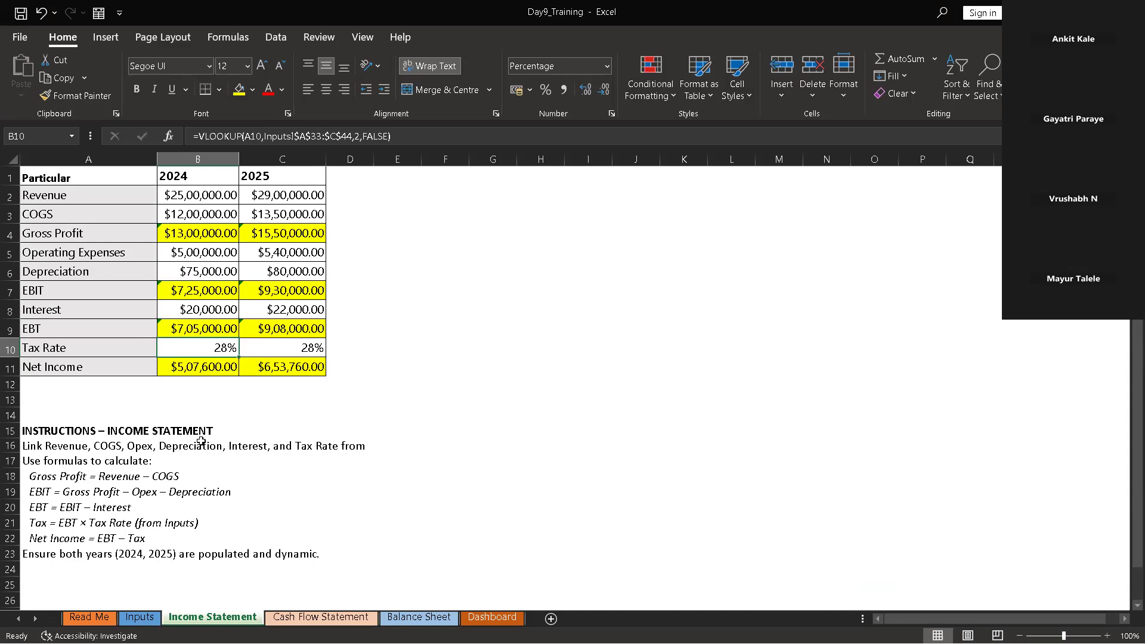
pyautogui.click(201, 369)
pyautogui.hotkey('ctrl', 'c')
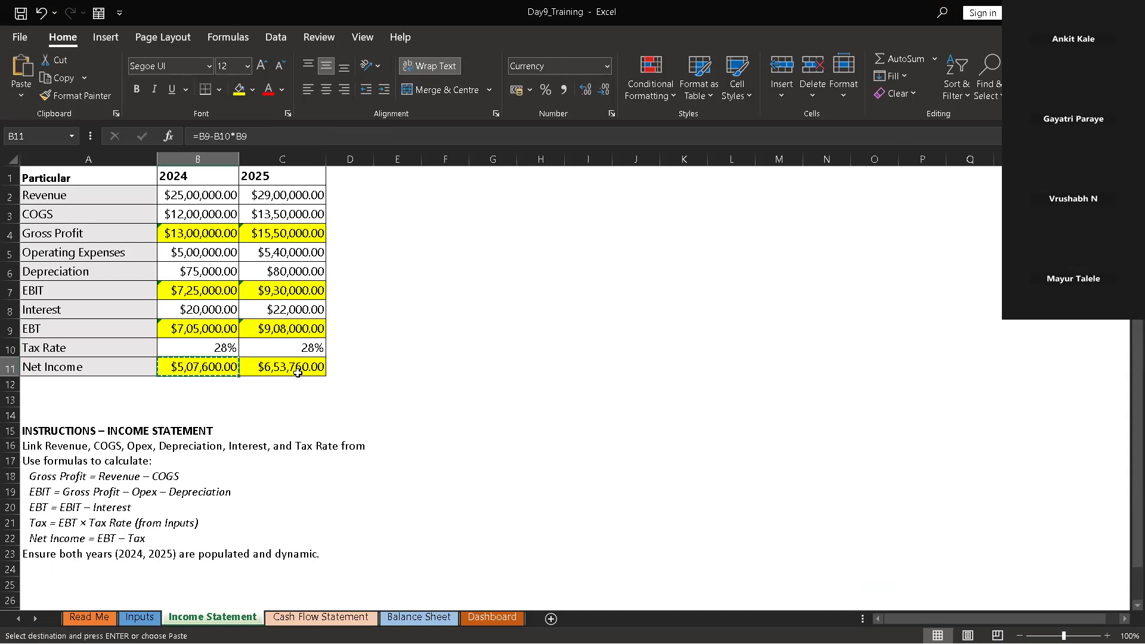
pyautogui.click(322, 617)
pyautogui.hotkey('ctrl', 'v')
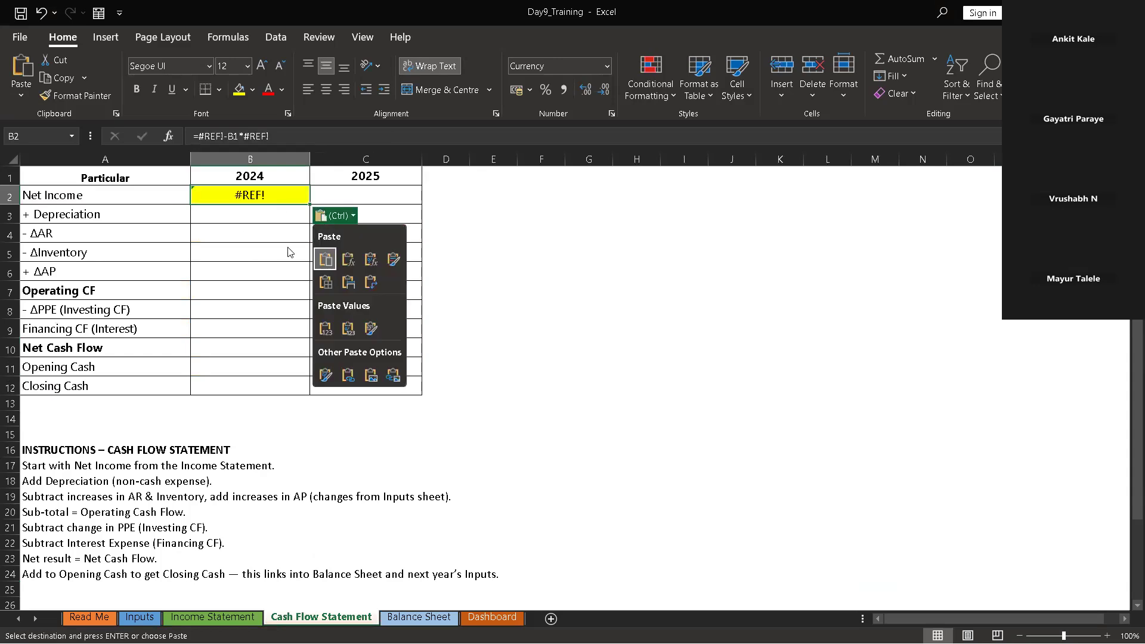
pyautogui.press('Escape')
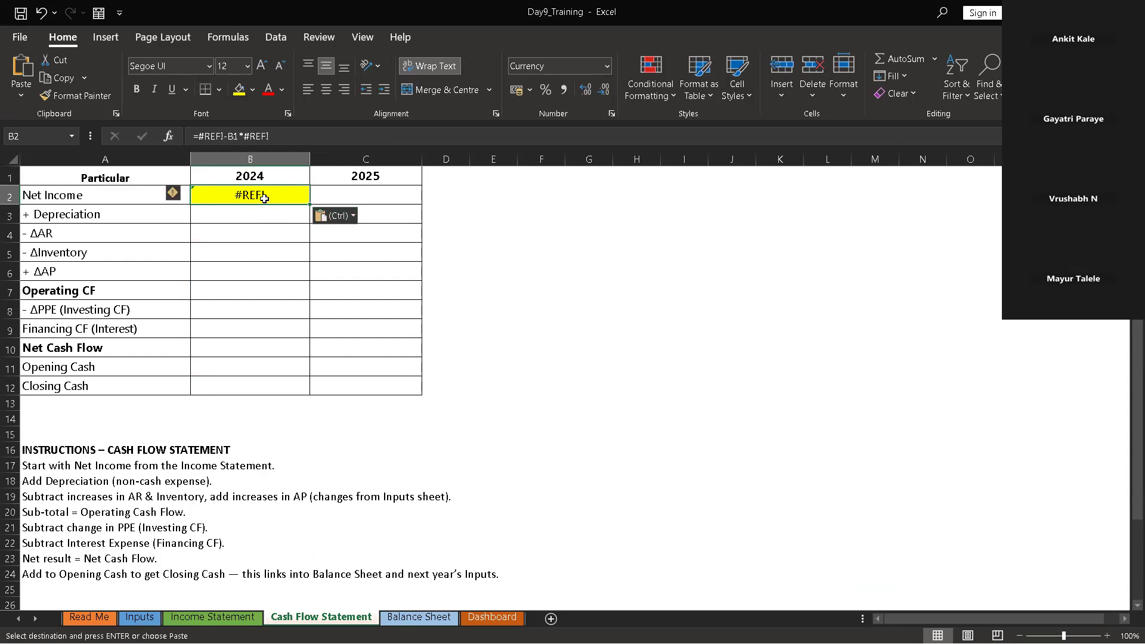
pyautogui.press('Delete')
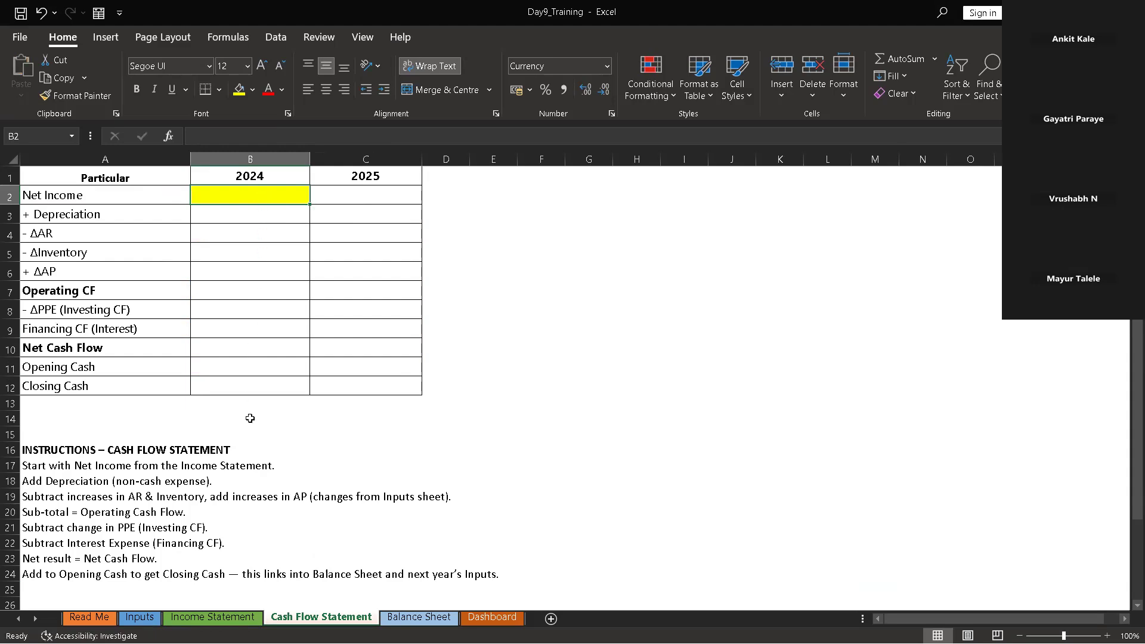
pyautogui.click(204, 617)
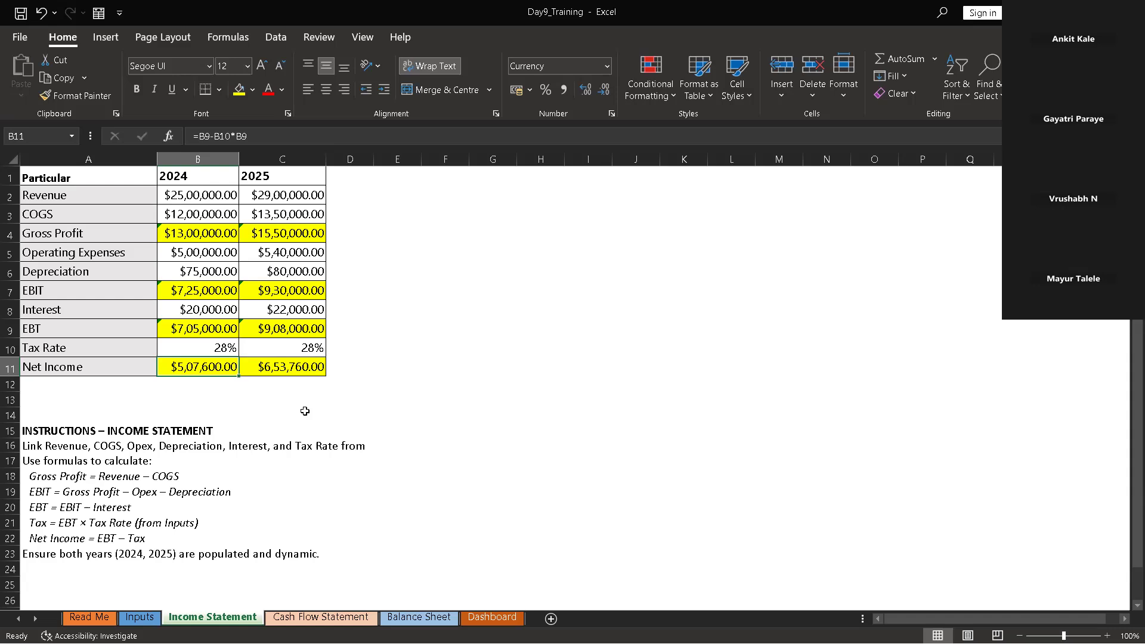
pyautogui.moveTo(356, 640)
pyautogui.click(140, 618)
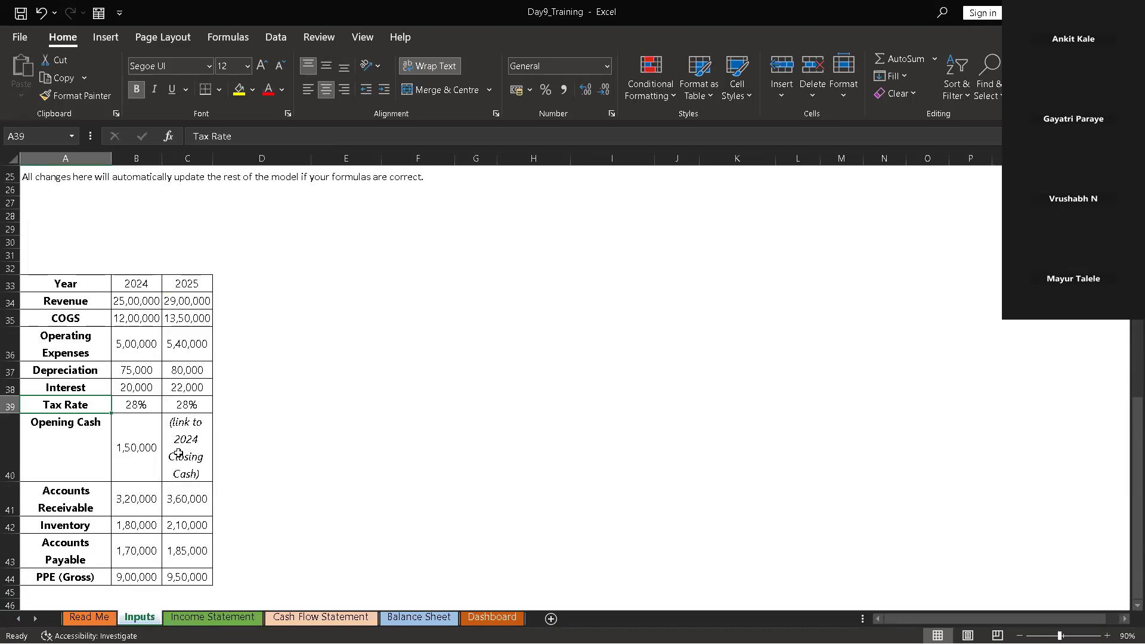
pyautogui.click(152, 415)
pyautogui.click(143, 403)
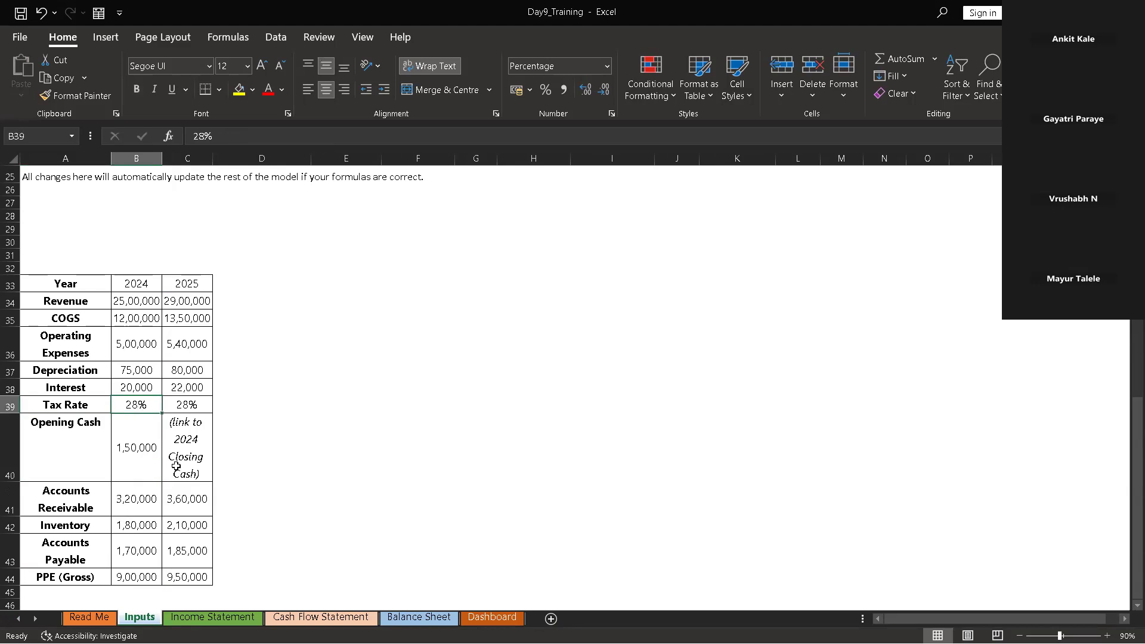
pyautogui.click(212, 617)
pyautogui.click(303, 623)
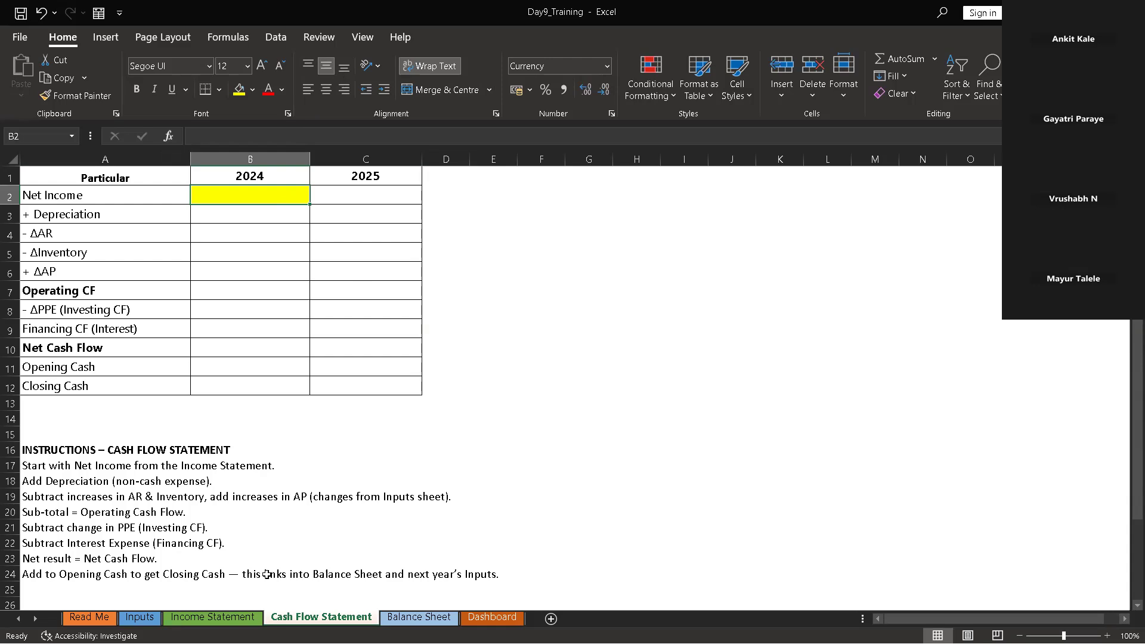
# Paste the 2024 Net Income from Income Statement cell B11 as a value into Cash Flow Statement cell B2
pyautogui.click(244, 616)
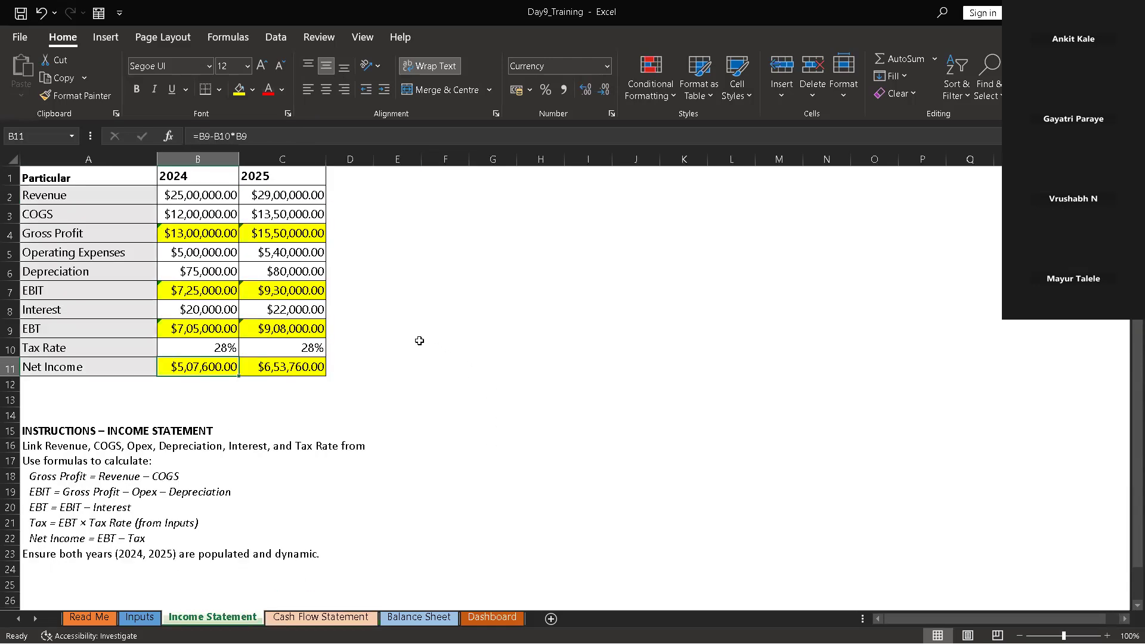
pyautogui.click(280, 397)
pyautogui.click(194, 367)
pyautogui.hotkey('ctrl', 'c')
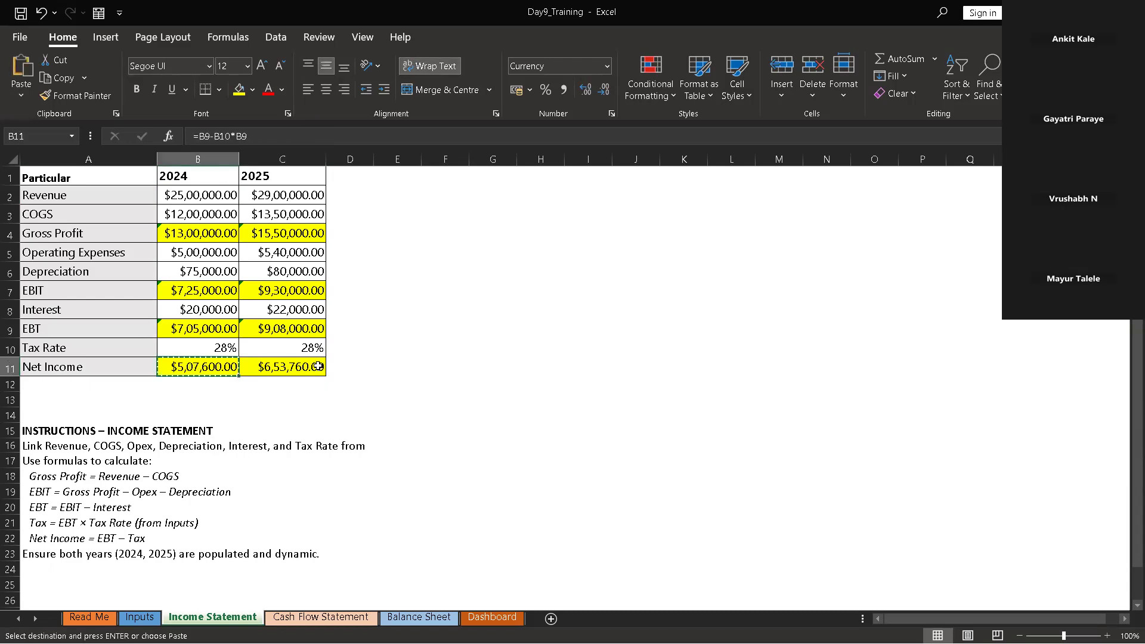
pyautogui.click(321, 616)
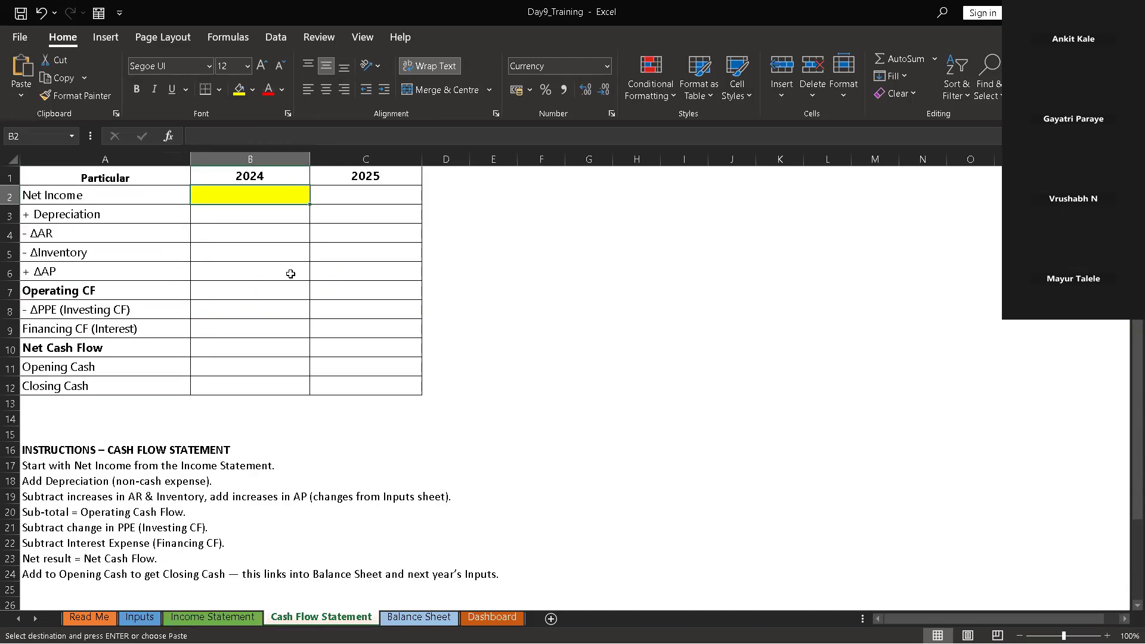
pyautogui.rightClick(282, 203)
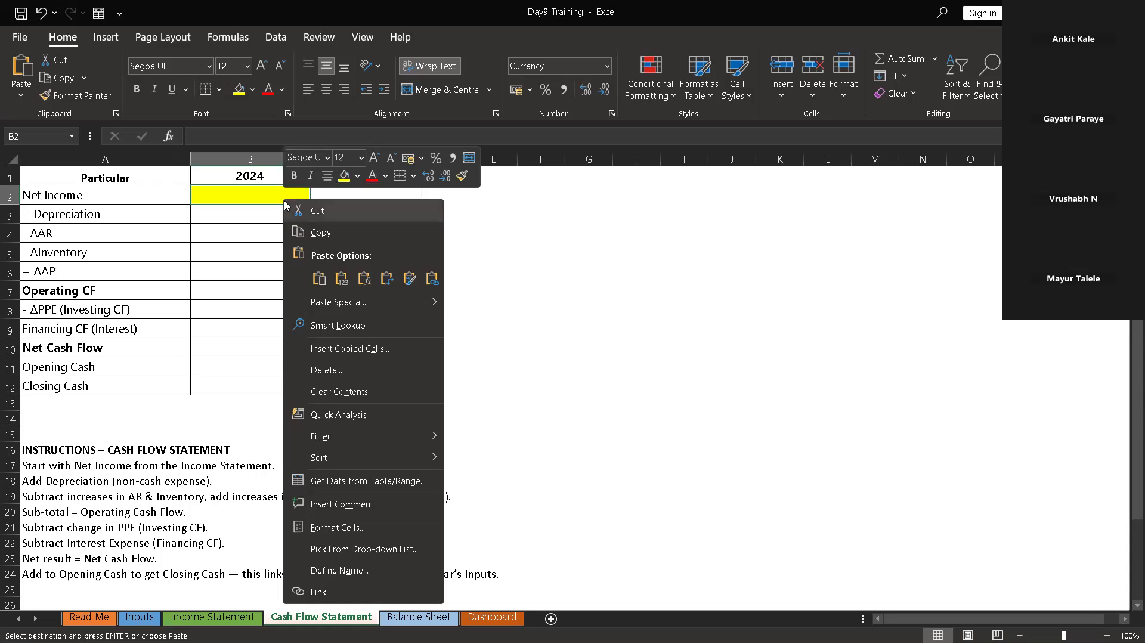
pyautogui.click(344, 279)
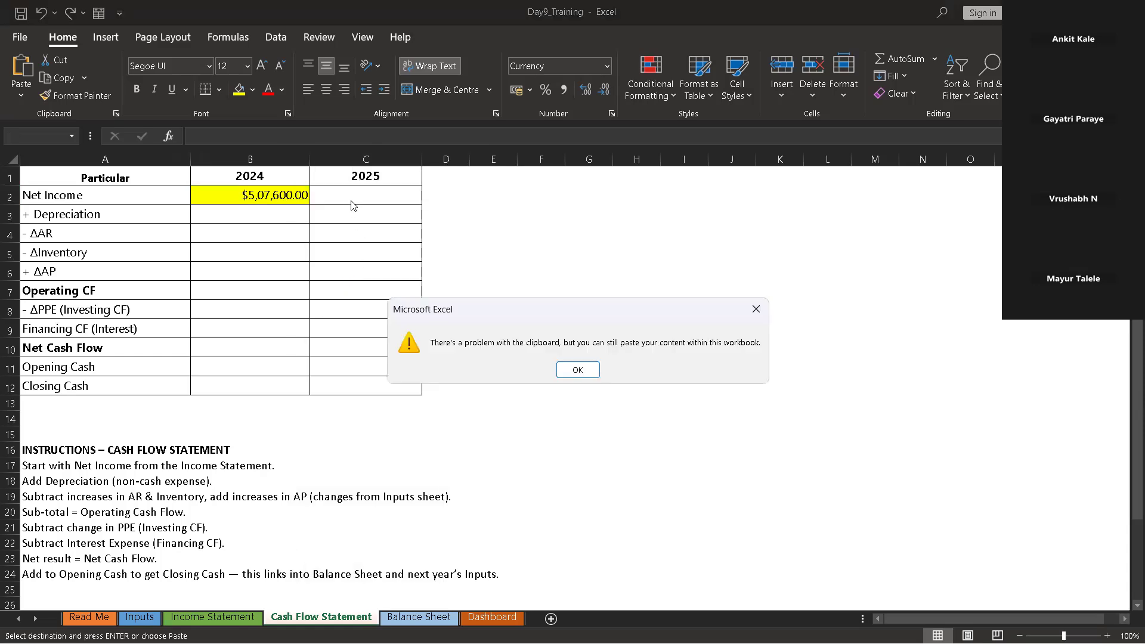
pyautogui.click(570, 373)
# Link the 2025 Net Income cell C2 of the Cash Flow Statement to Income Statement cell C11
pyautogui.click(361, 197)
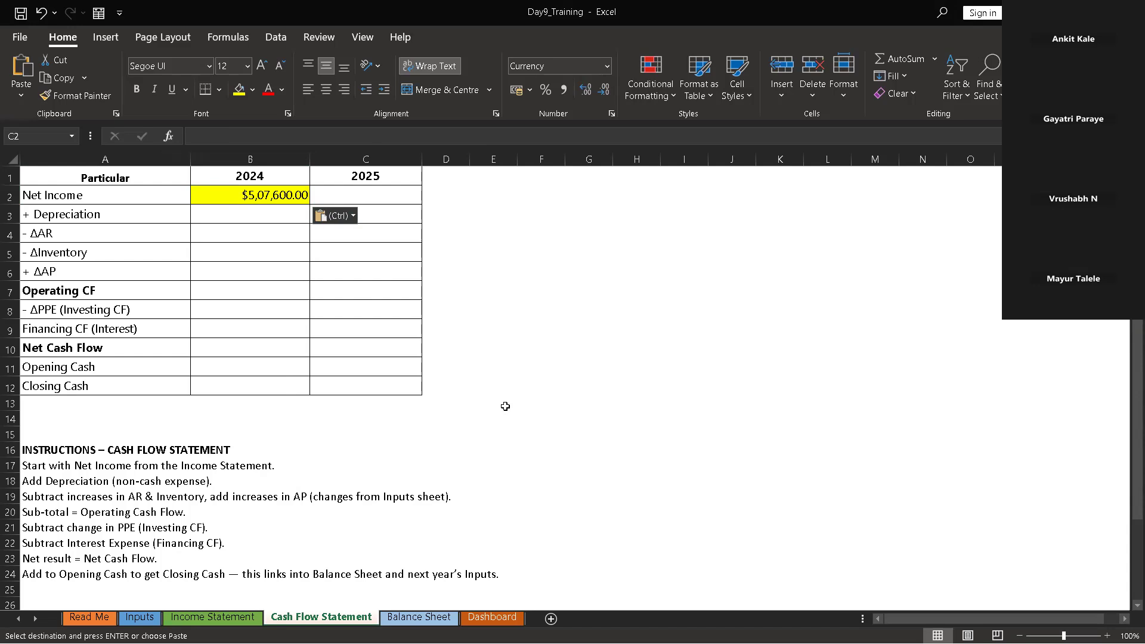
pyautogui.click(360, 193)
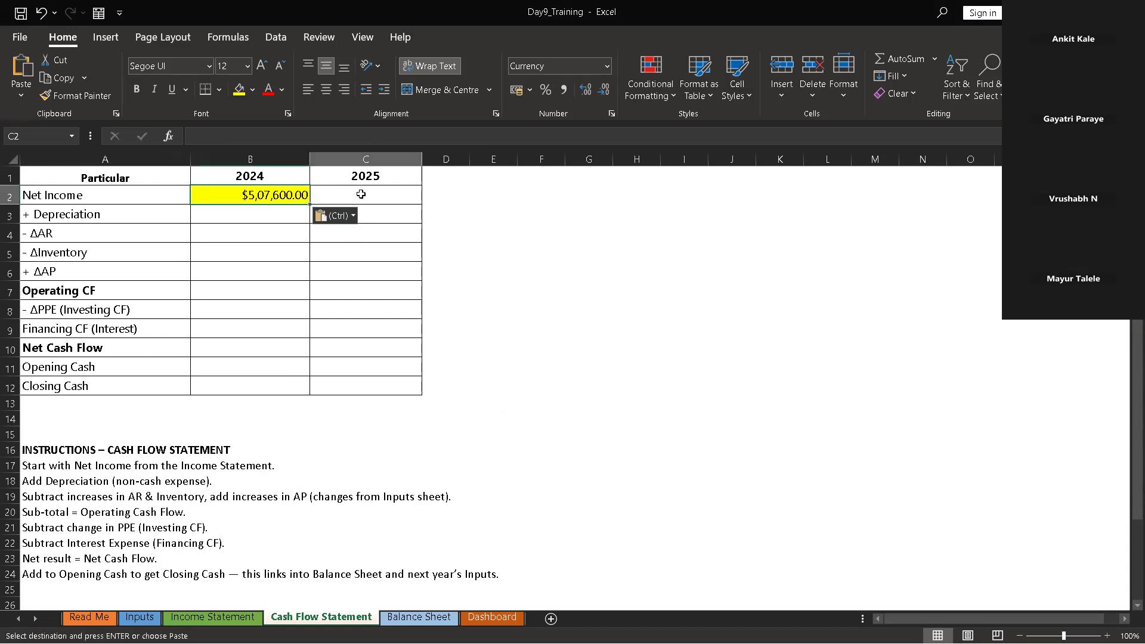
pyautogui.write('=')
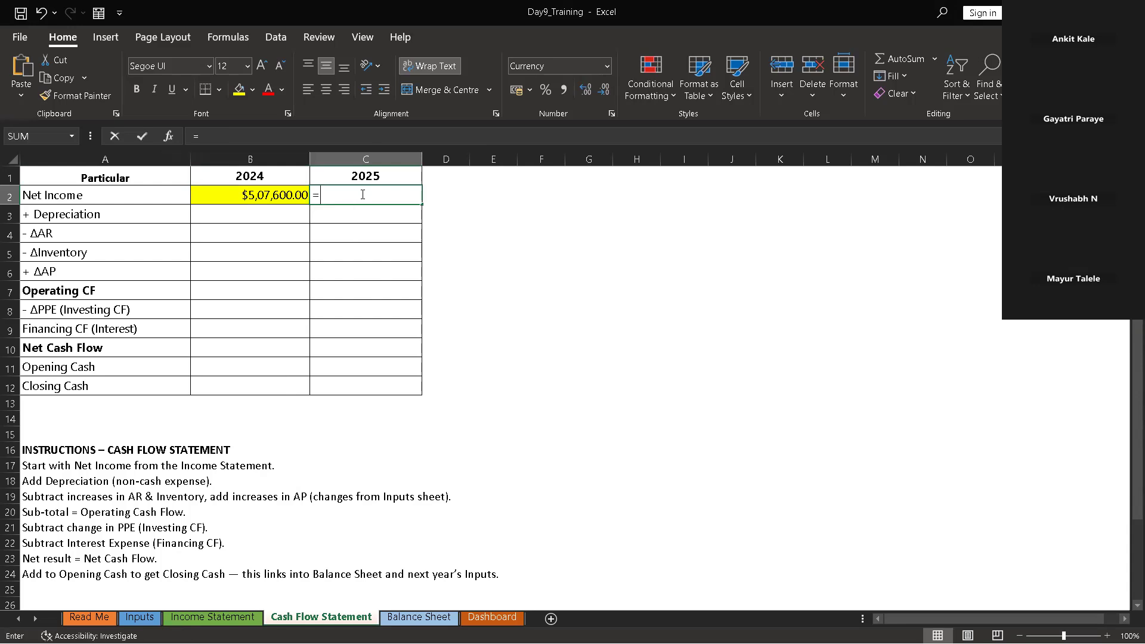
pyautogui.press('BackSpace')
pyautogui.write('=')
pyautogui.click(221, 624)
pyautogui.click(297, 368)
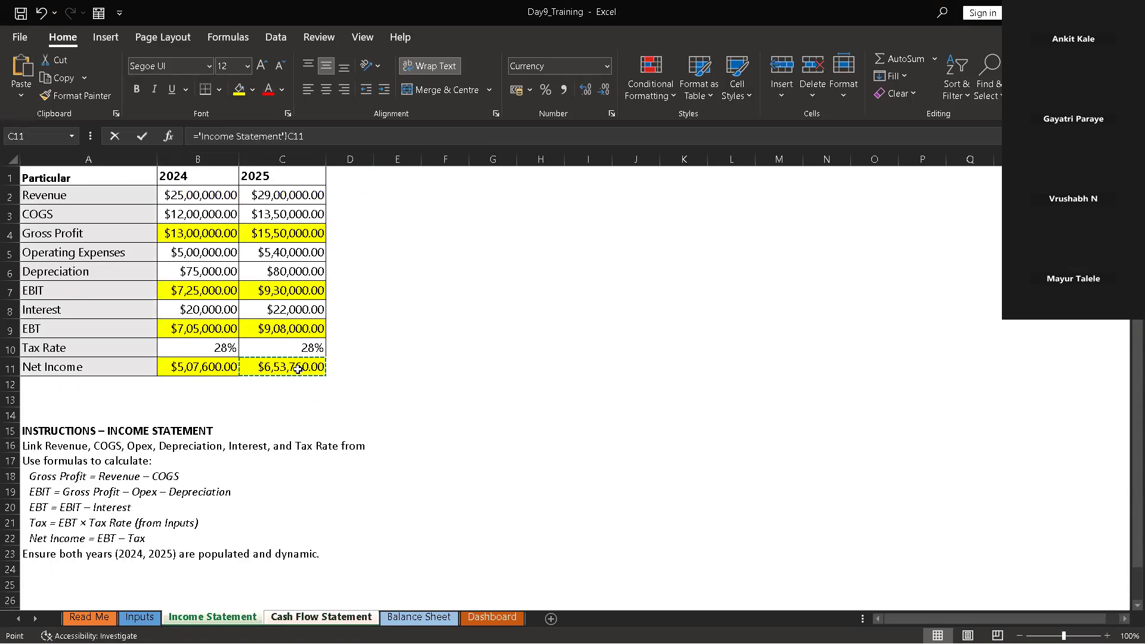
pyautogui.press('Return')
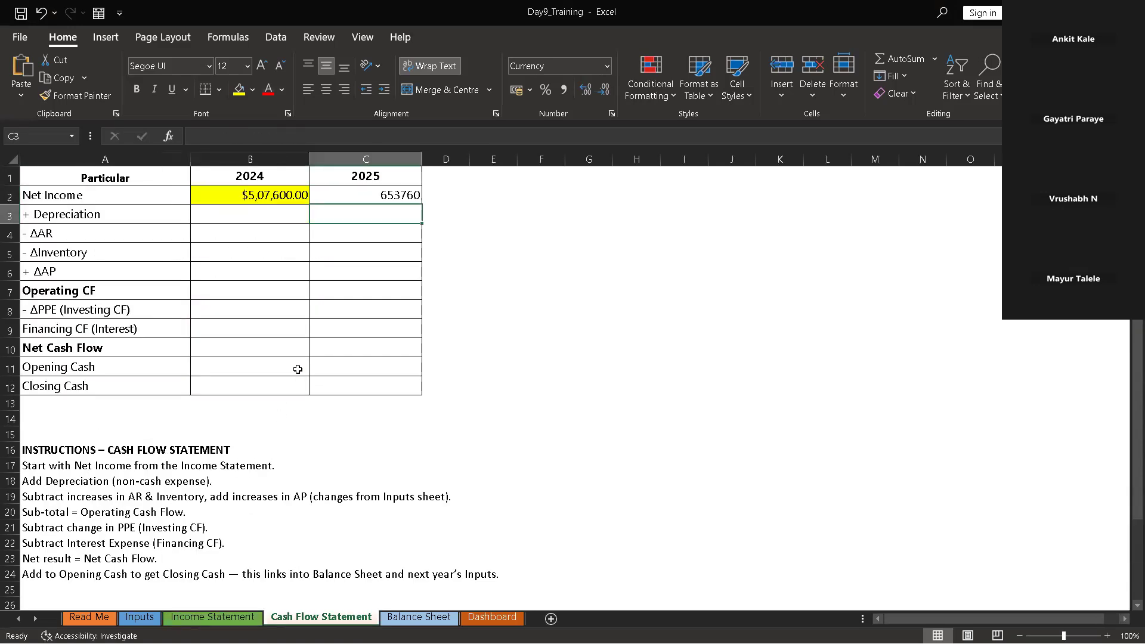
pyautogui.click(380, 199)
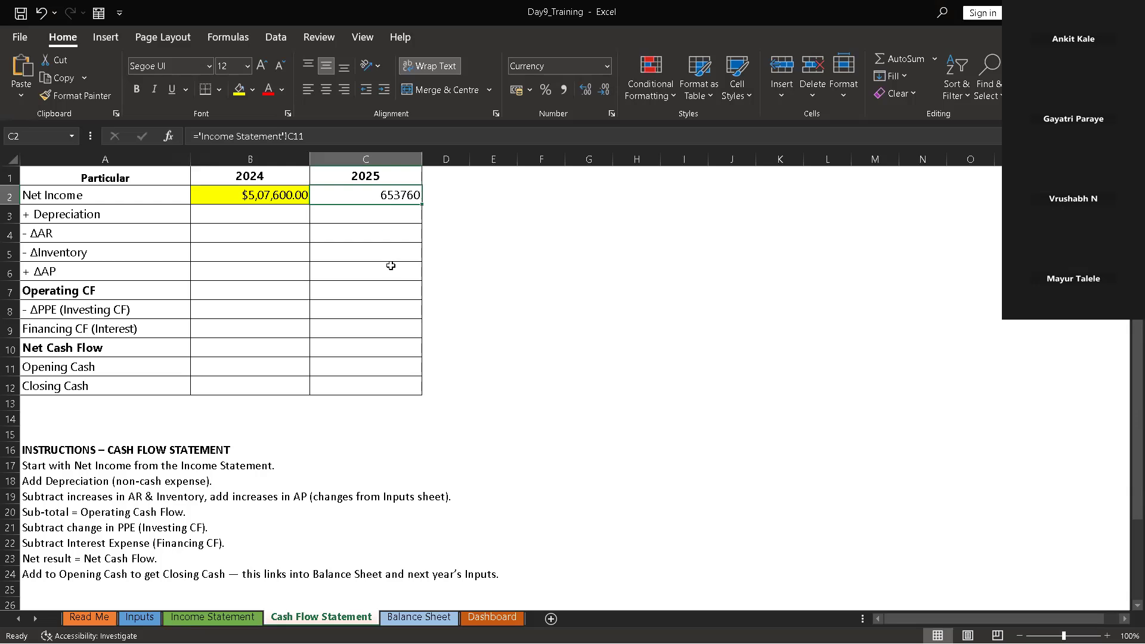
# Replace the pasted 2024 Net Income value in Cash Flow Statement cell B2 with a link to Income Statement cell B11
pyautogui.click(284, 198)
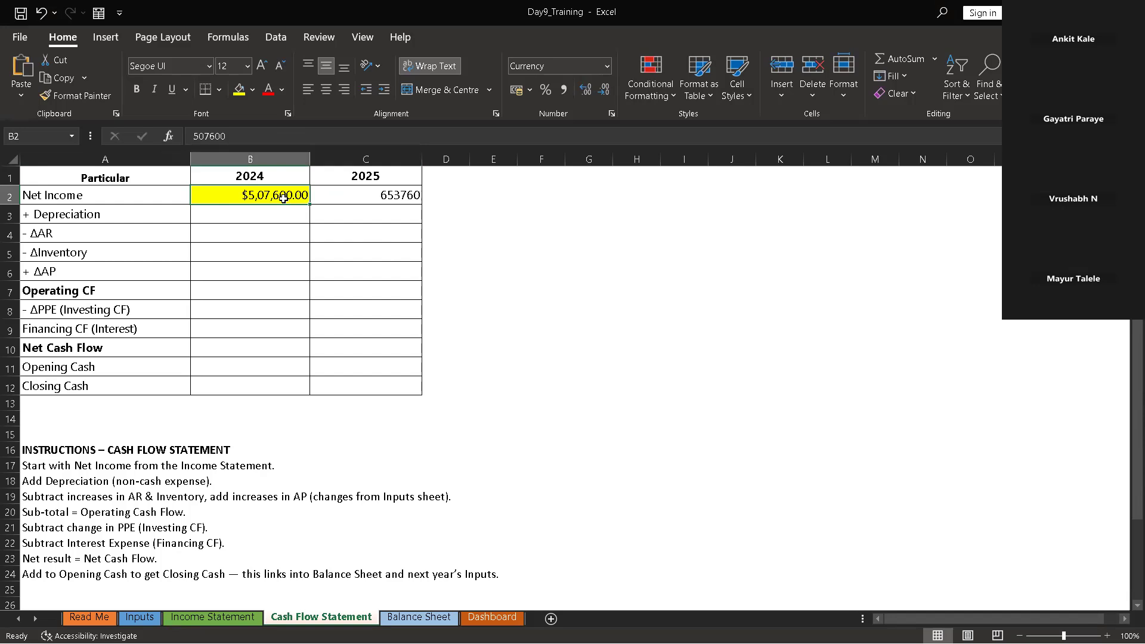
pyautogui.press('Delete')
pyautogui.write('=')
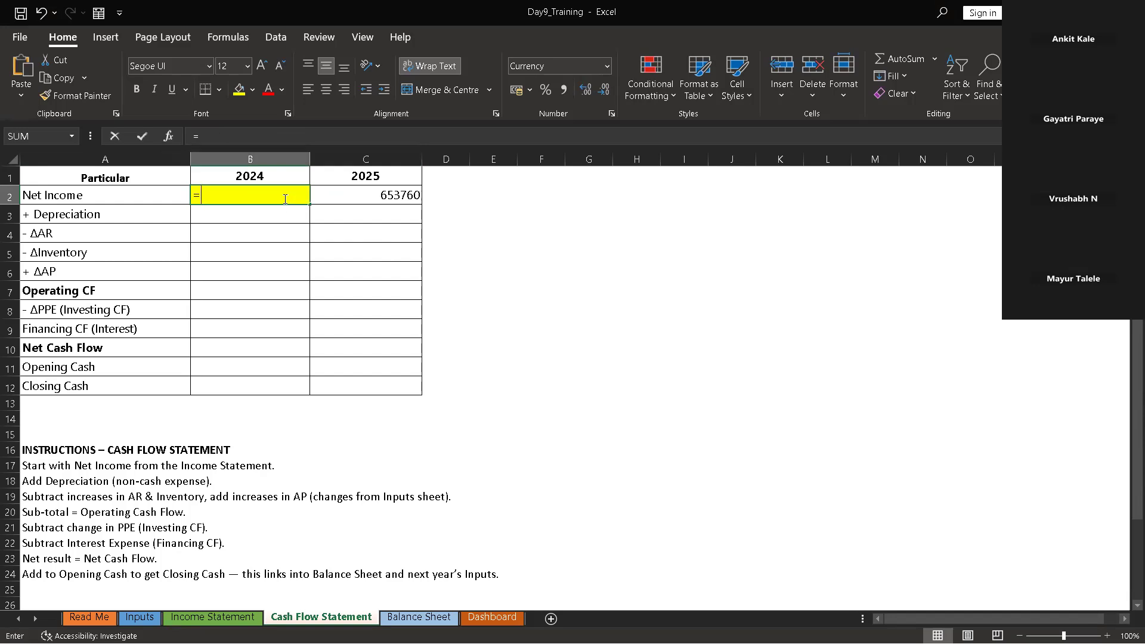
pyautogui.click(234, 605)
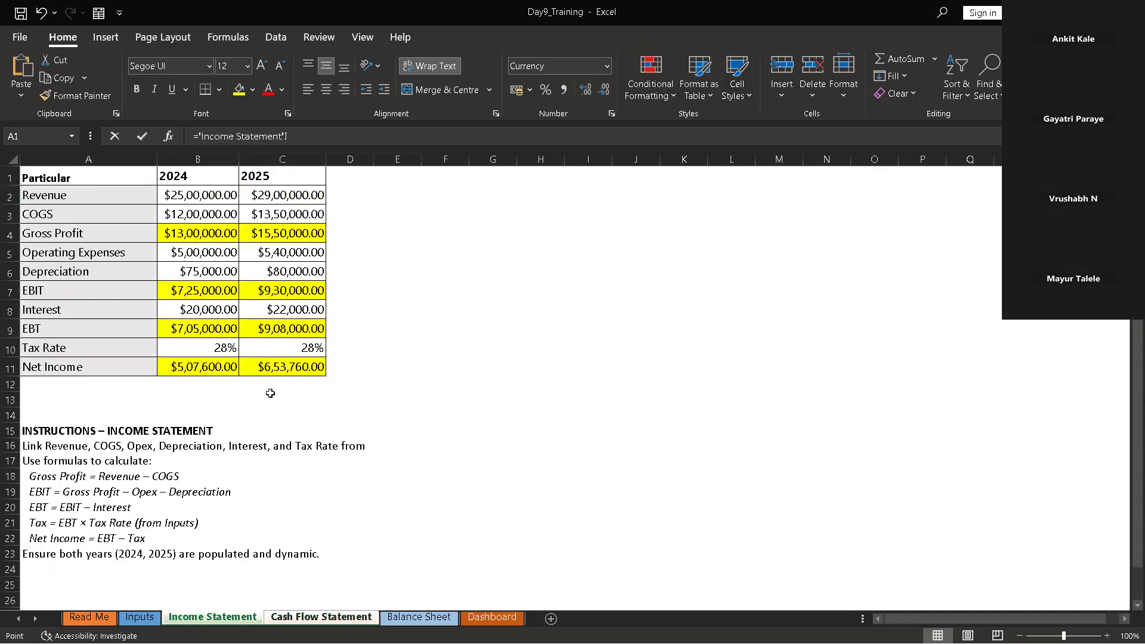
pyautogui.click(198, 373)
pyautogui.press('Return')
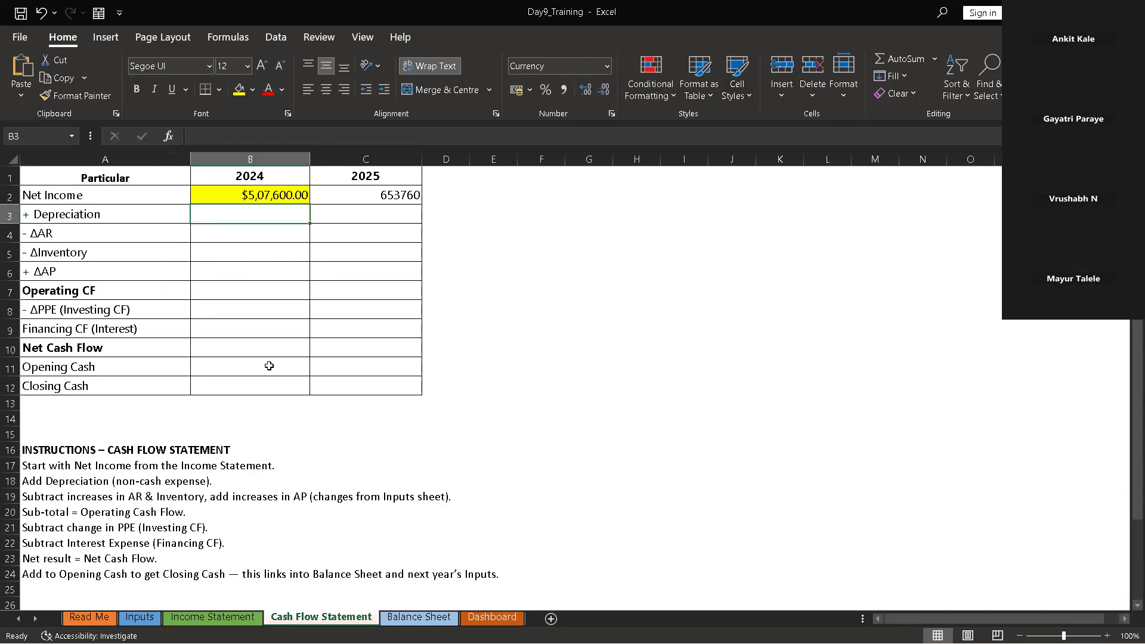
# Clear Cash Flow Statement cell C2 and re-enter the 2025 Net Income link as ='Income Statement'!C11
pyautogui.click(385, 195)
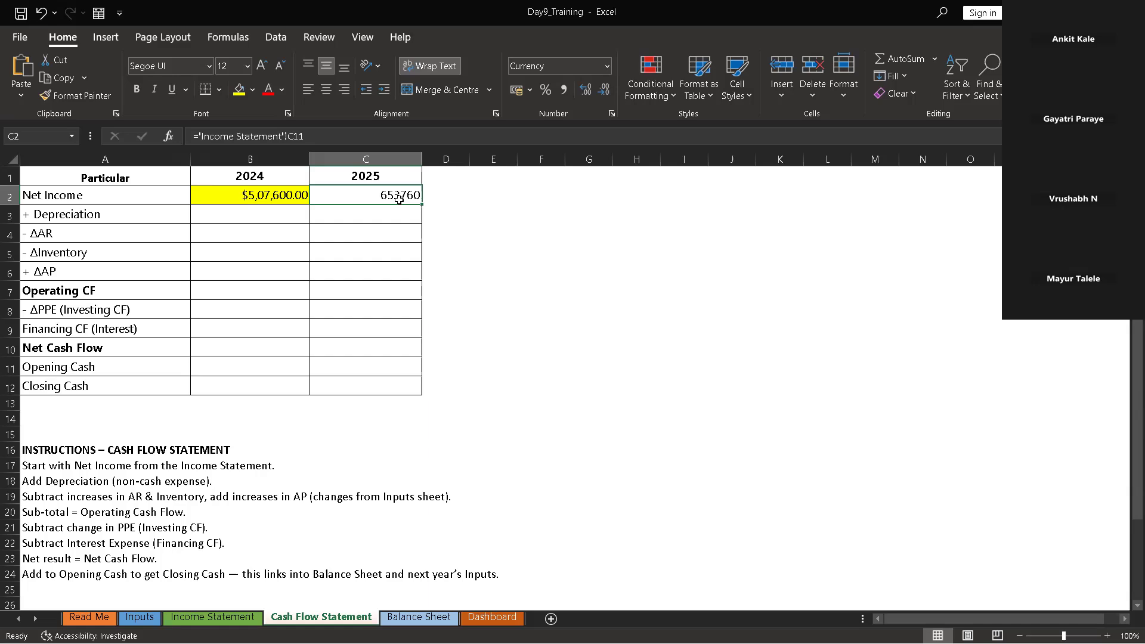
pyautogui.press('BackSpace')
pyautogui.write('=')
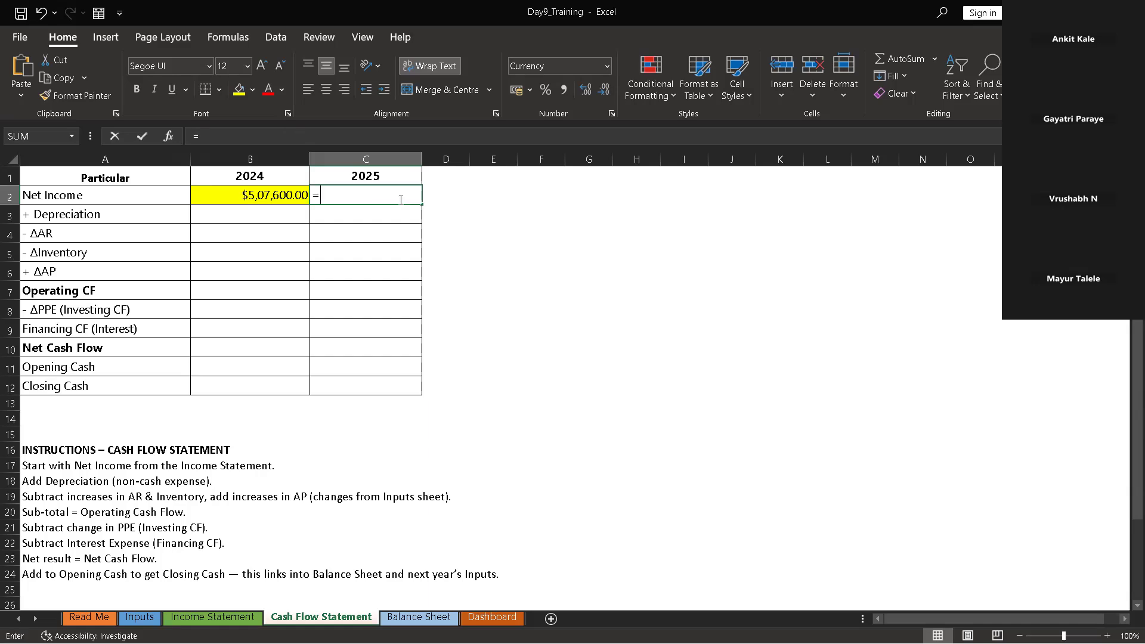
pyautogui.click(247, 618)
pyautogui.click(304, 366)
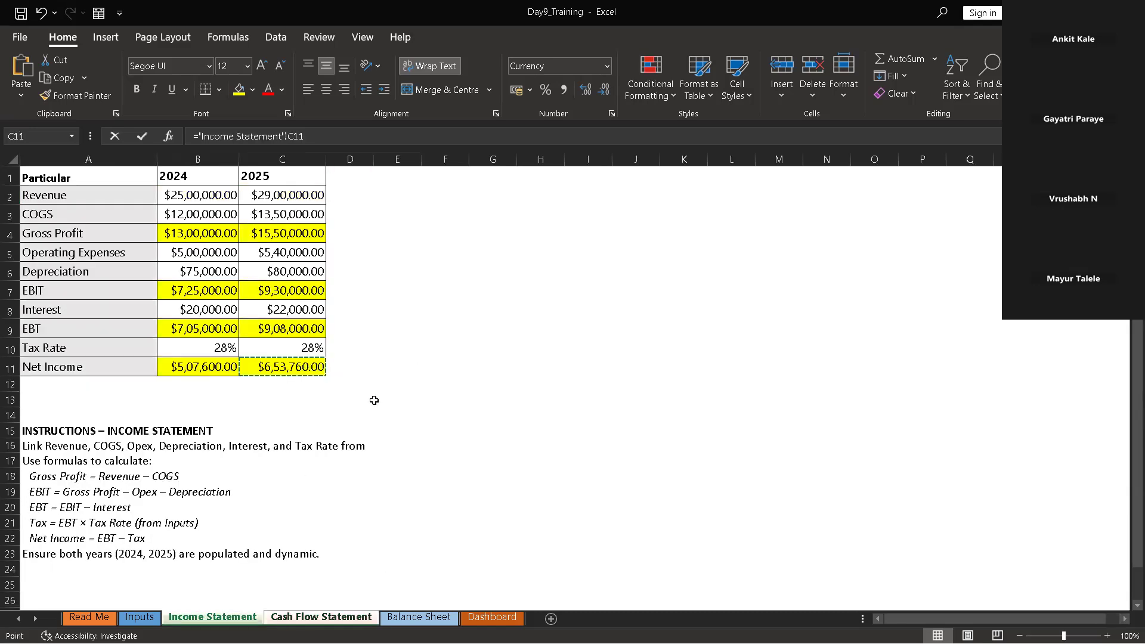
pyautogui.press('Return')
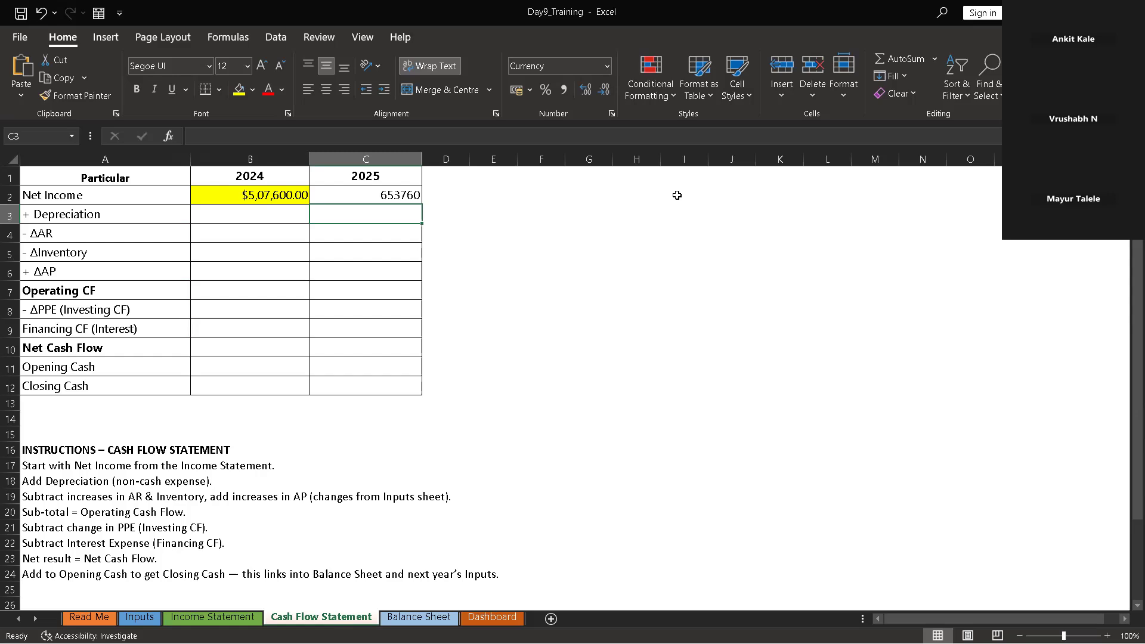
# Format the 2025 Depreciation cell C3 as Currency with the $ English (United States) symbol and 2 decimal places
pyautogui.click(530, 91)
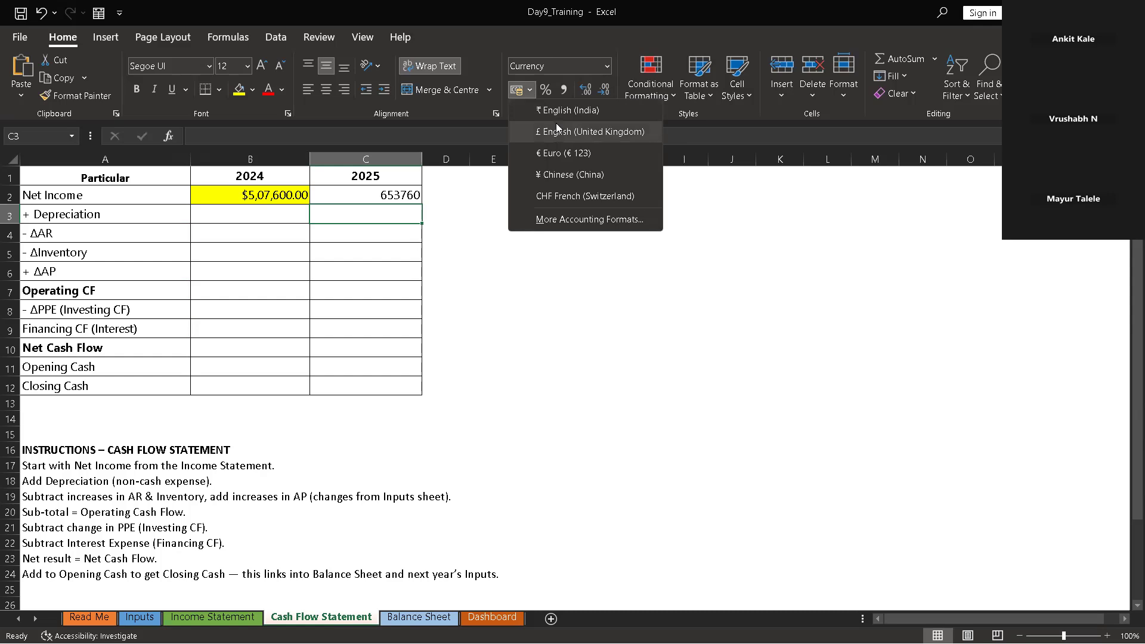
pyautogui.click(587, 217)
pyautogui.click(448, 129)
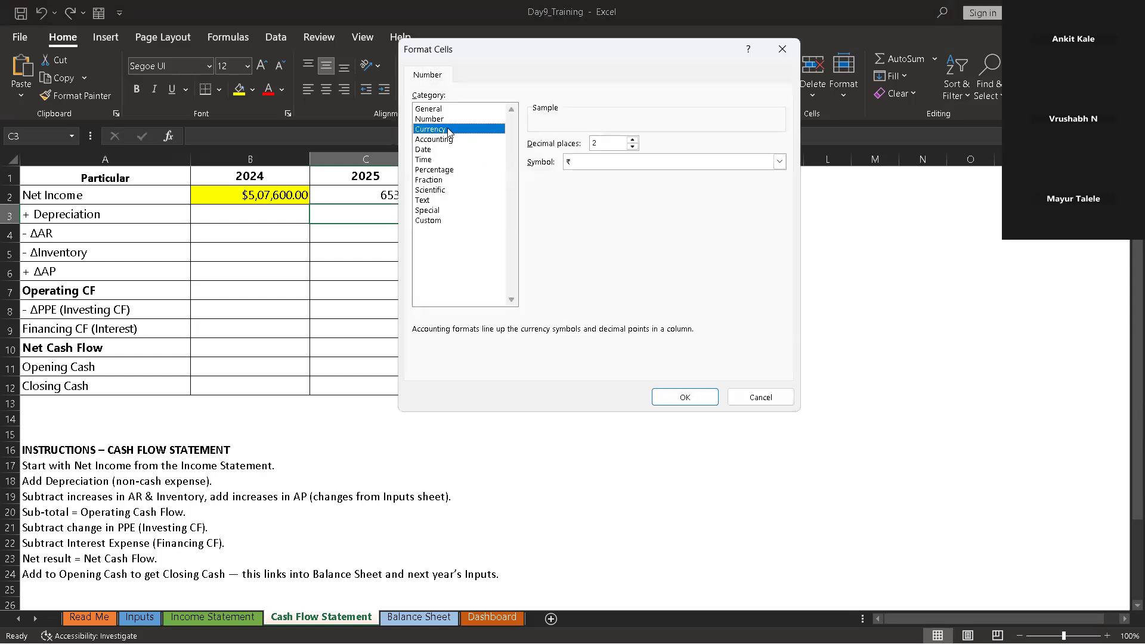
pyautogui.click(777, 164)
pyautogui.scroll(-6, 616, 234)
pyautogui.scroll(2, 616, 234)
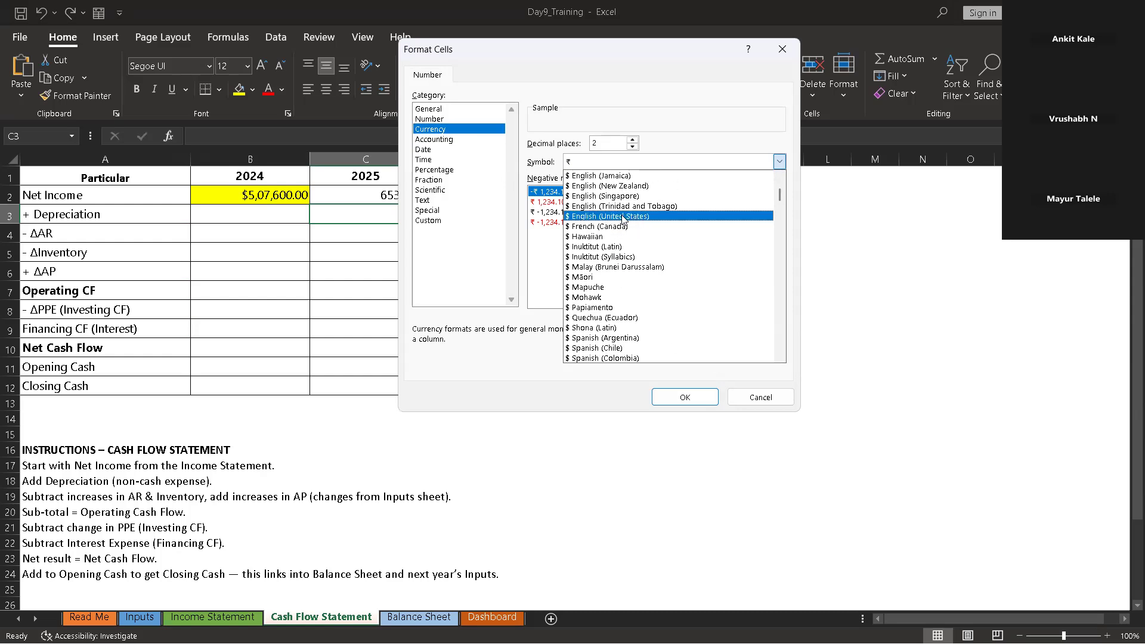
pyautogui.click(620, 216)
pyautogui.click(702, 393)
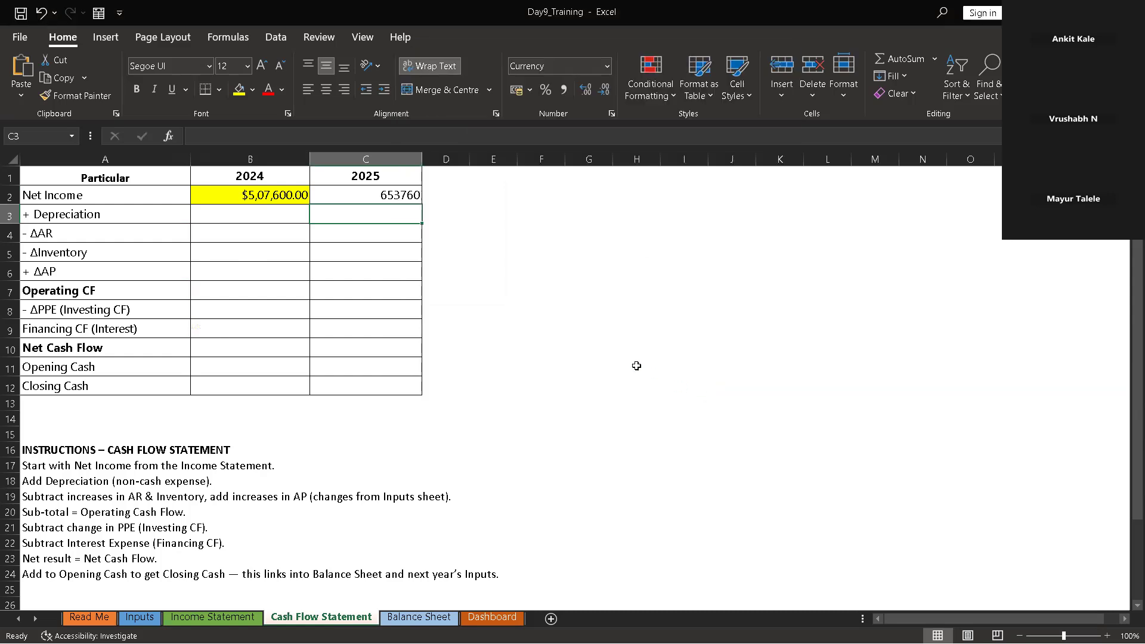
# Check the 2025 Net Income link and review the source figures on the Income Statement and Inputs sheets
pyautogui.click(392, 197)
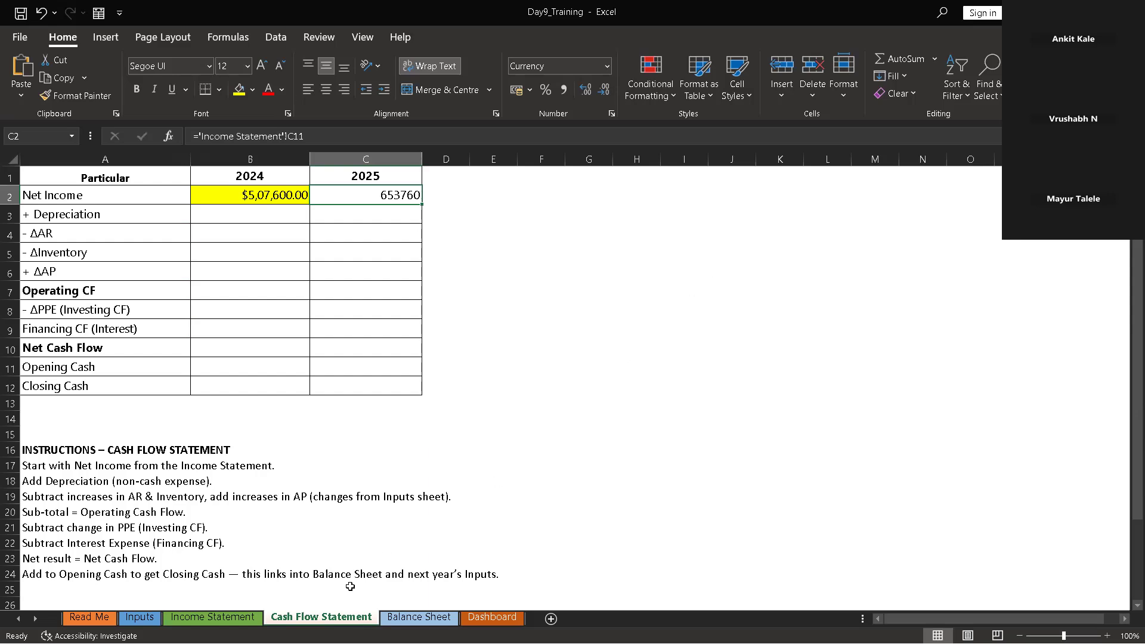
pyautogui.click(245, 617)
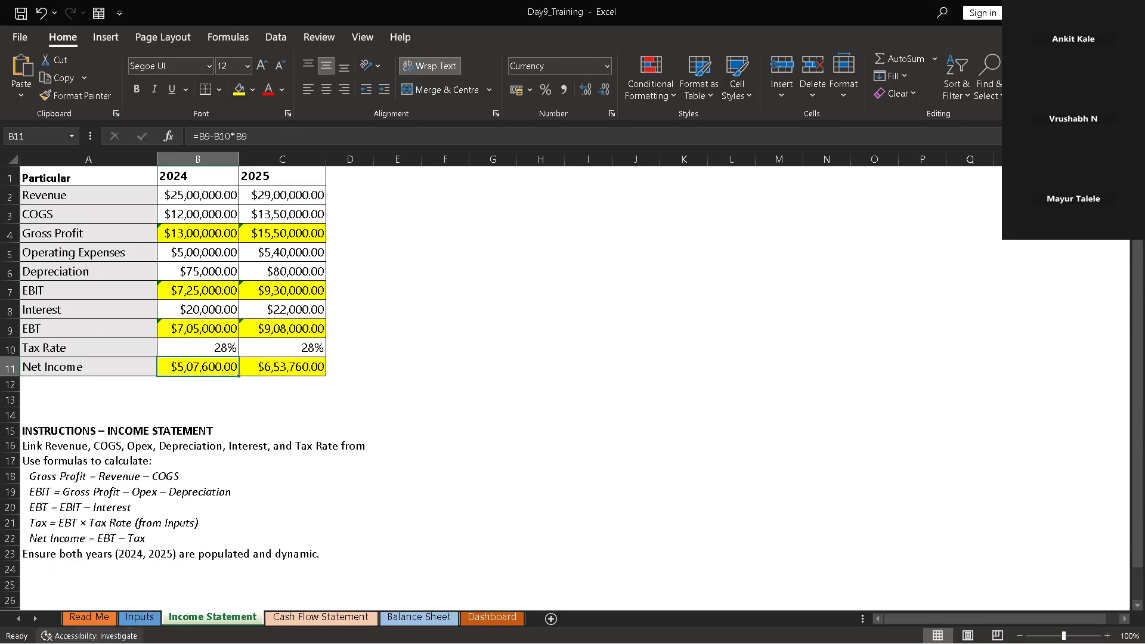
pyautogui.click(139, 617)
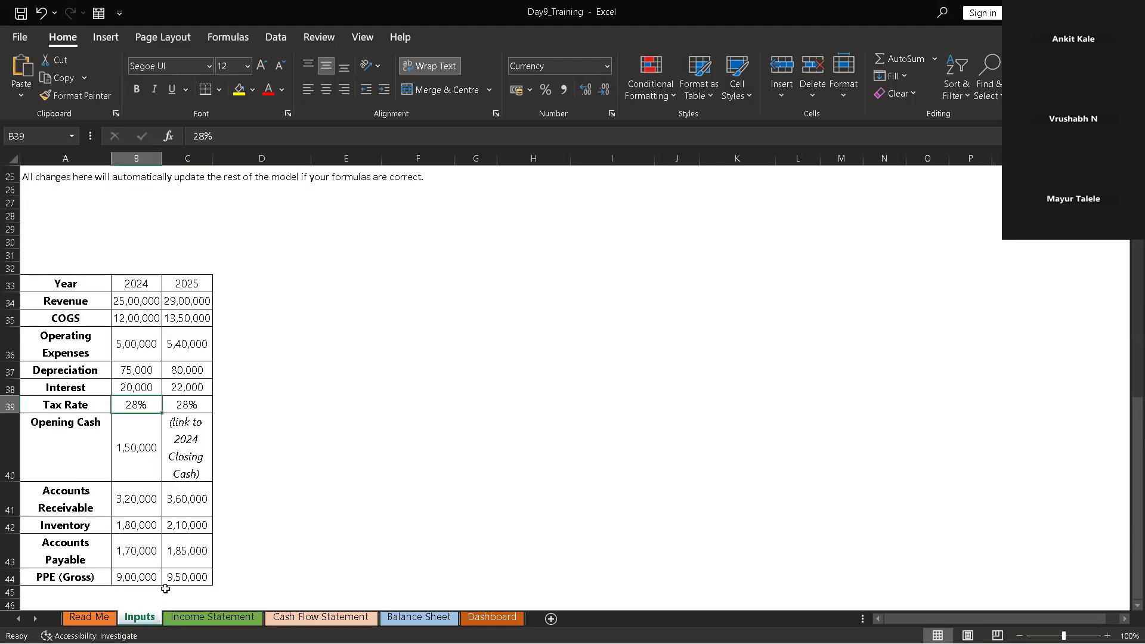
pyautogui.click(141, 376)
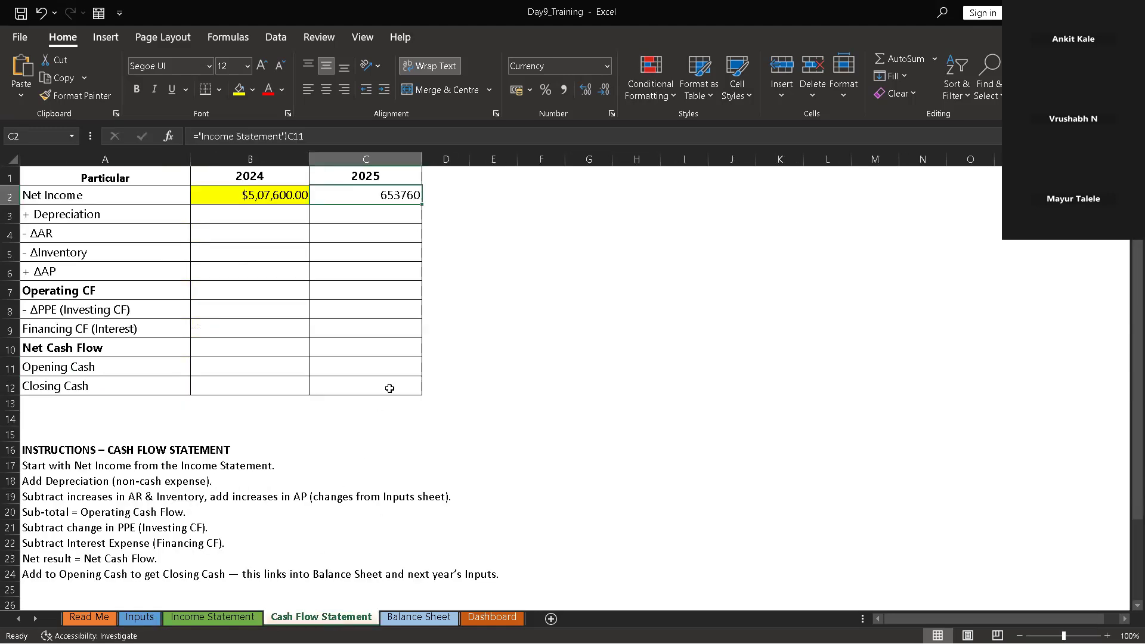
# Fill the 2024 Net Income link from Cash Flow Statement cell B2 down to B12 and clear B2
pyautogui.click(280, 198)
pyautogui.moveTo(310, 204); pyautogui.dragTo(302, 391)
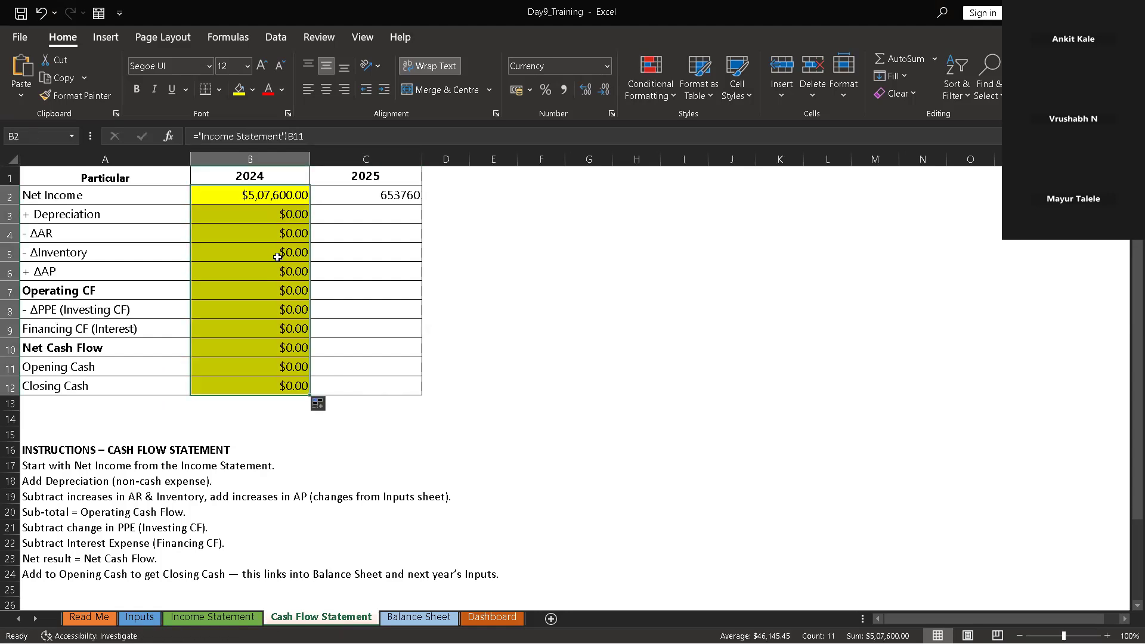
pyautogui.press('BackSpace')
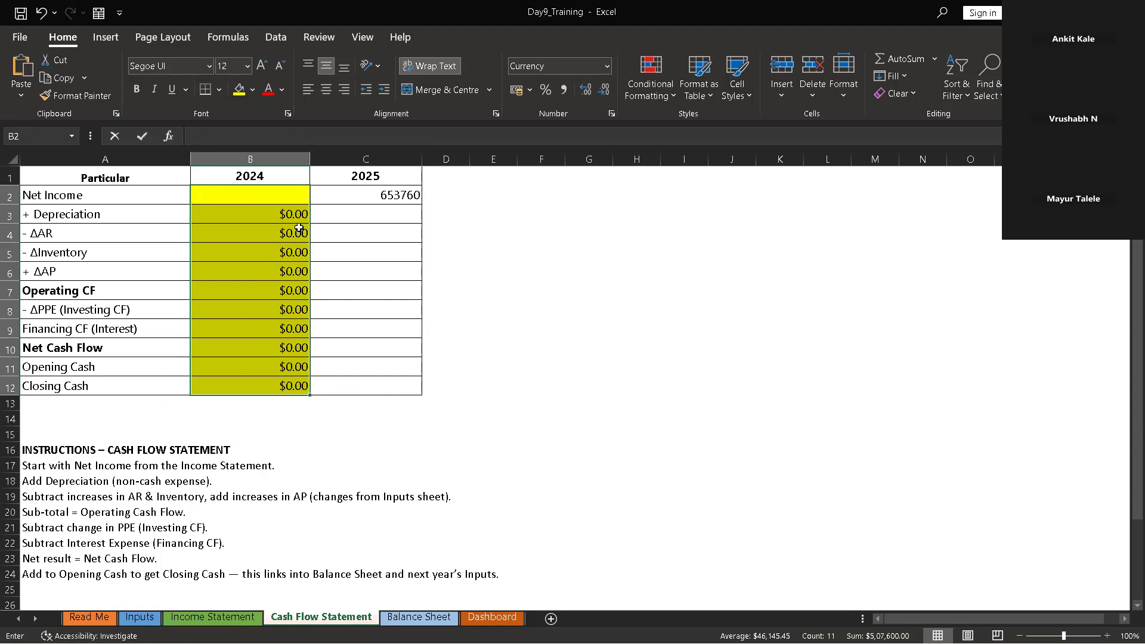
pyautogui.click(40, 15)
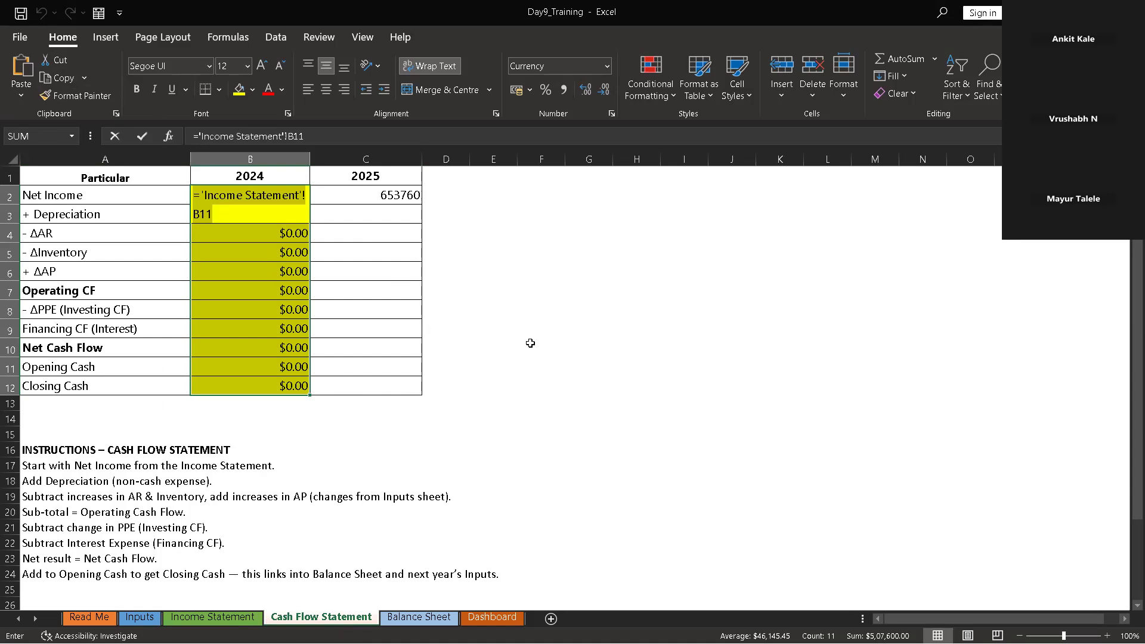
pyautogui.hotkey('ctrl', 'z')
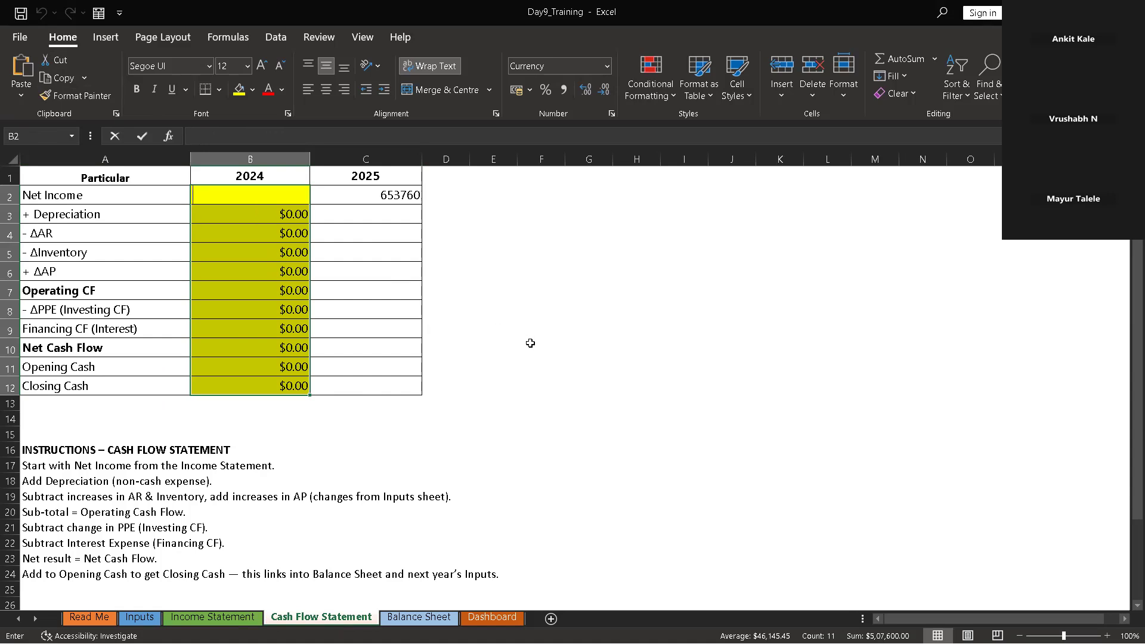
pyautogui.hotkey('ctrl', 'z')
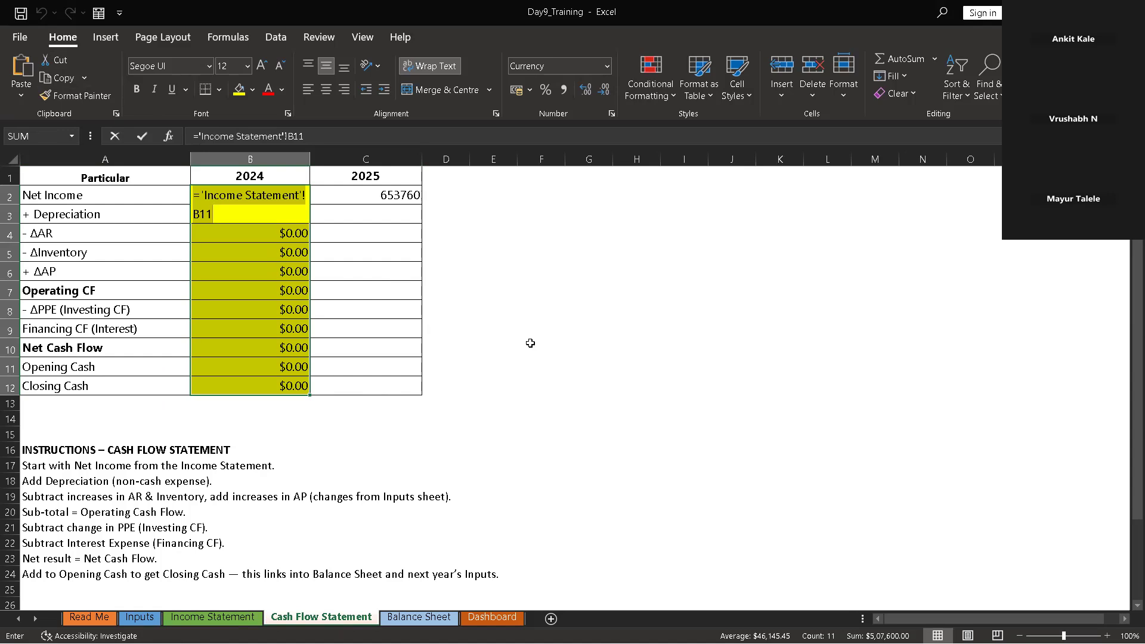
pyautogui.hotkey('ctrl', 'z')
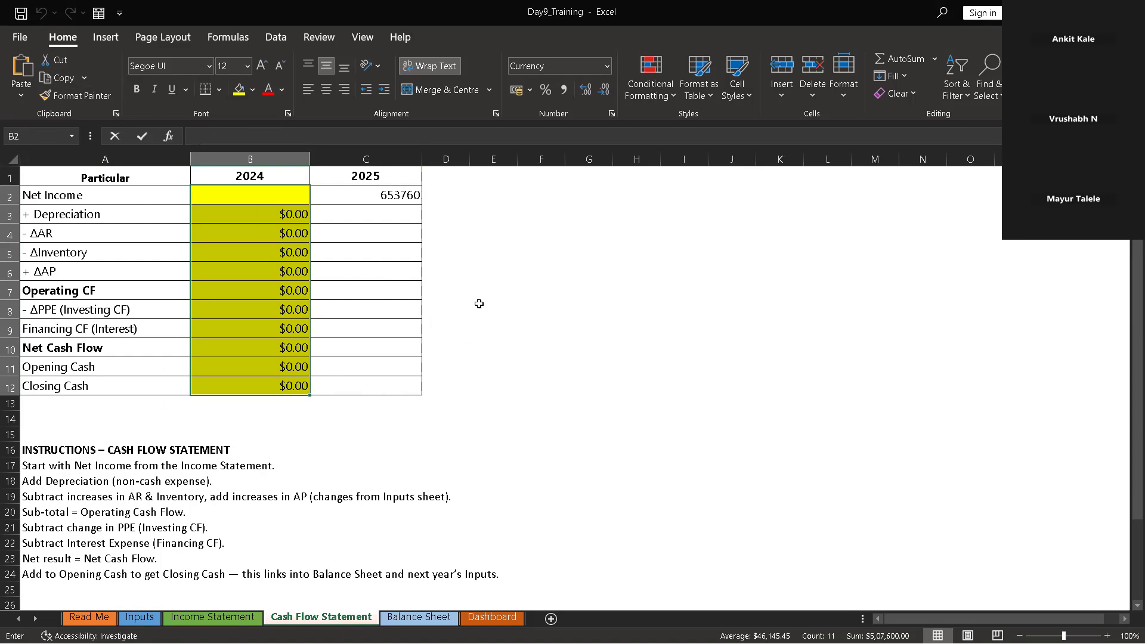
pyautogui.click(501, 297)
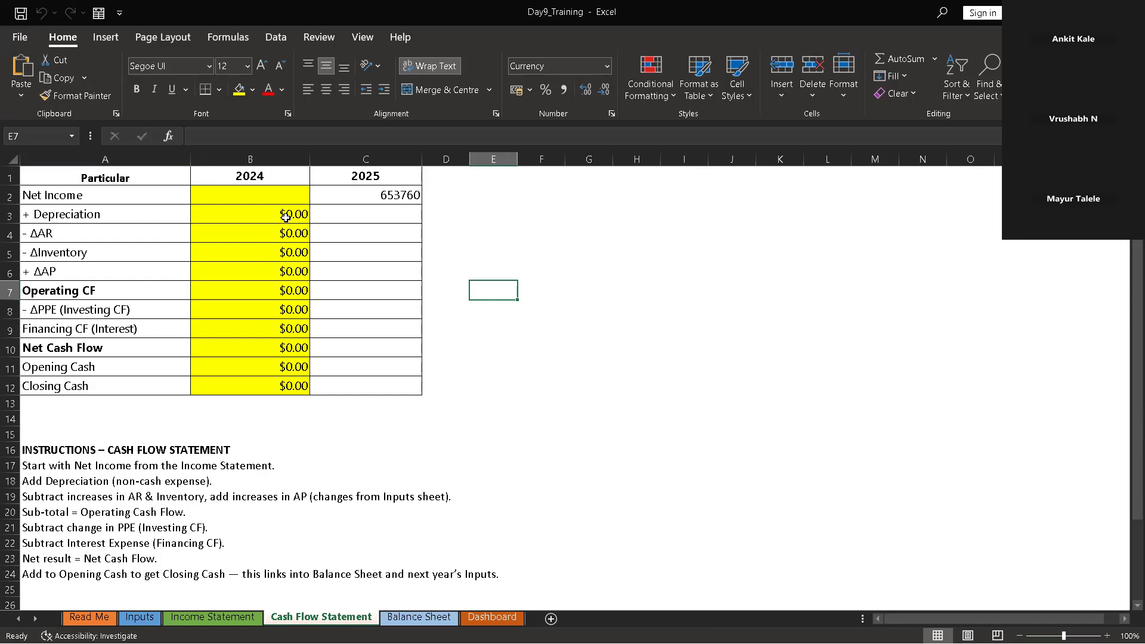
# Clear the filled formula from the 2024 Closing Cash cell B12
pyautogui.moveTo(301, 184); pyautogui.dragTo(307, 383)
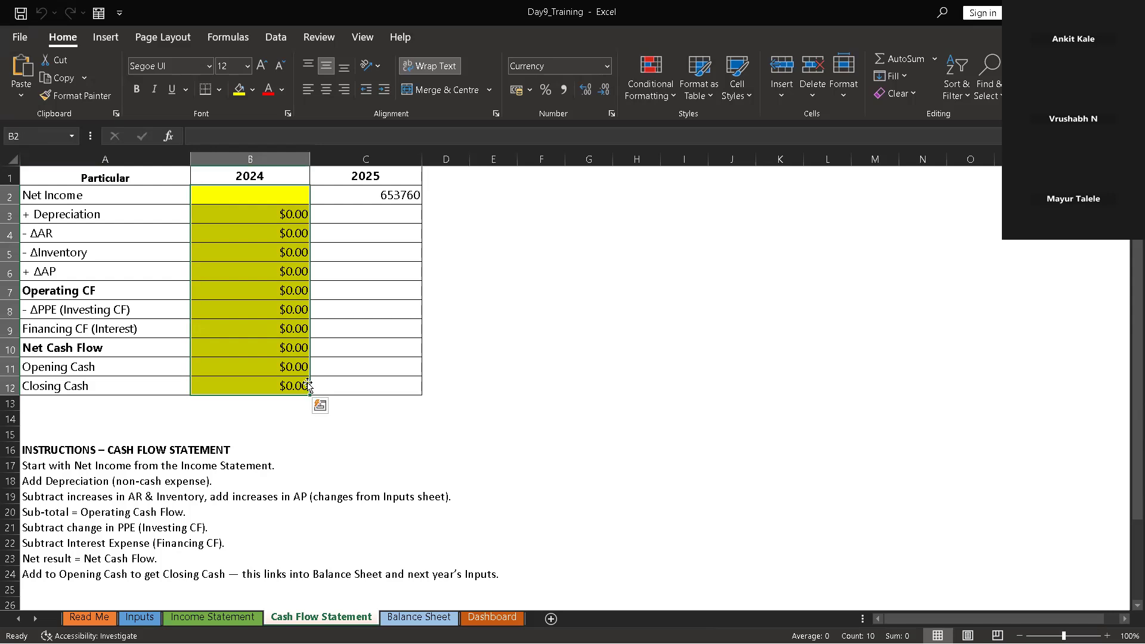
pyautogui.press('Escape')
pyautogui.click(348, 407)
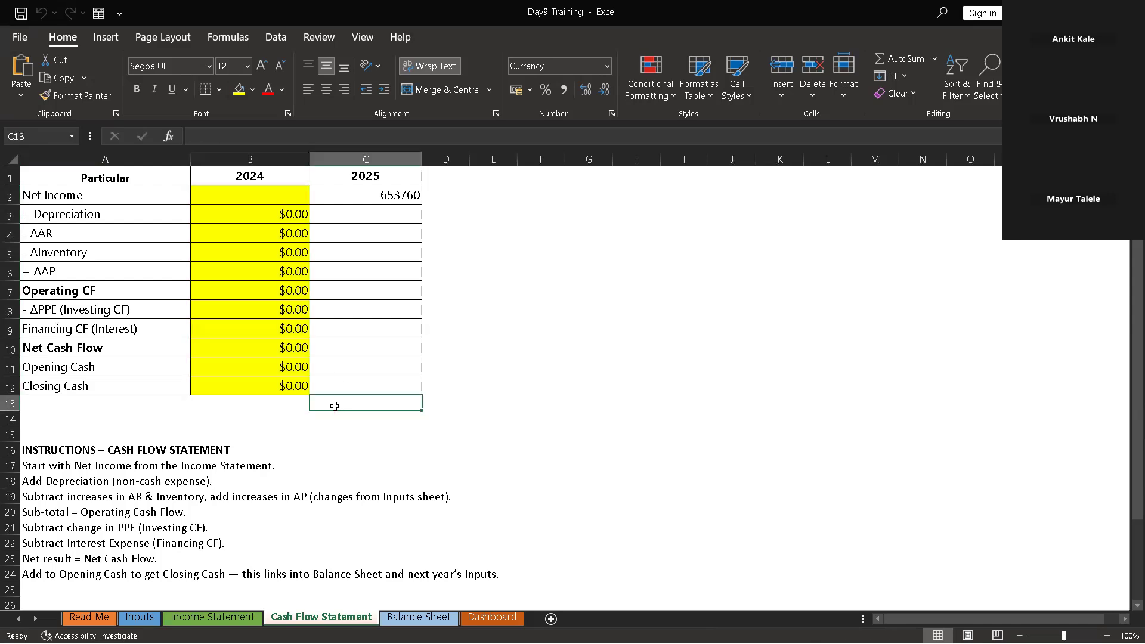
pyautogui.click(304, 384)
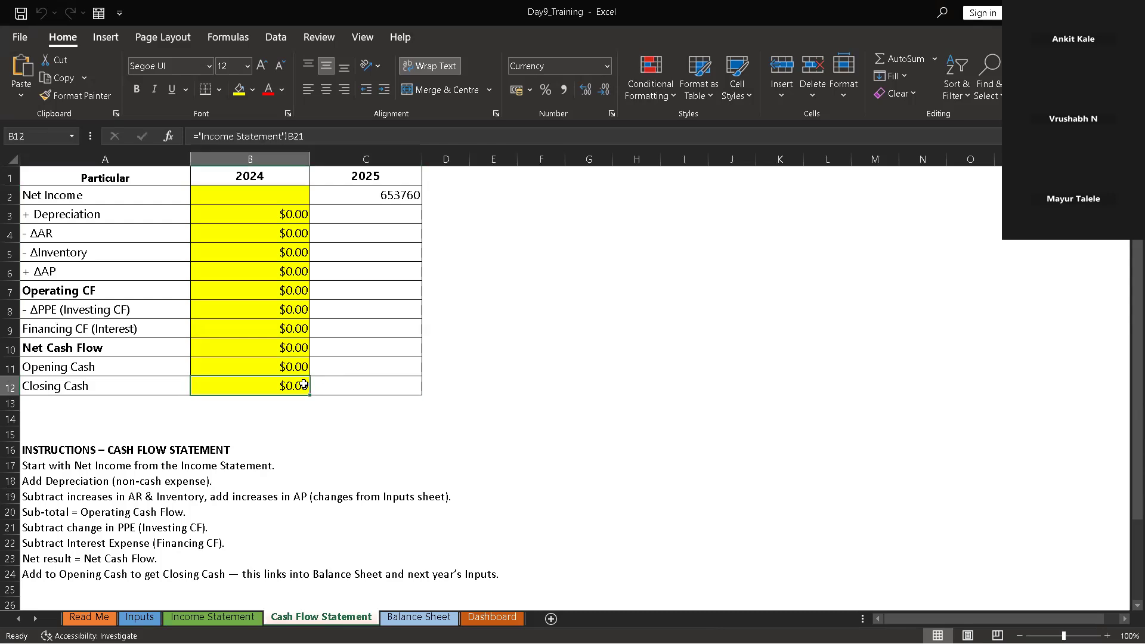
pyautogui.press('Delete')
pyautogui.press('F2')
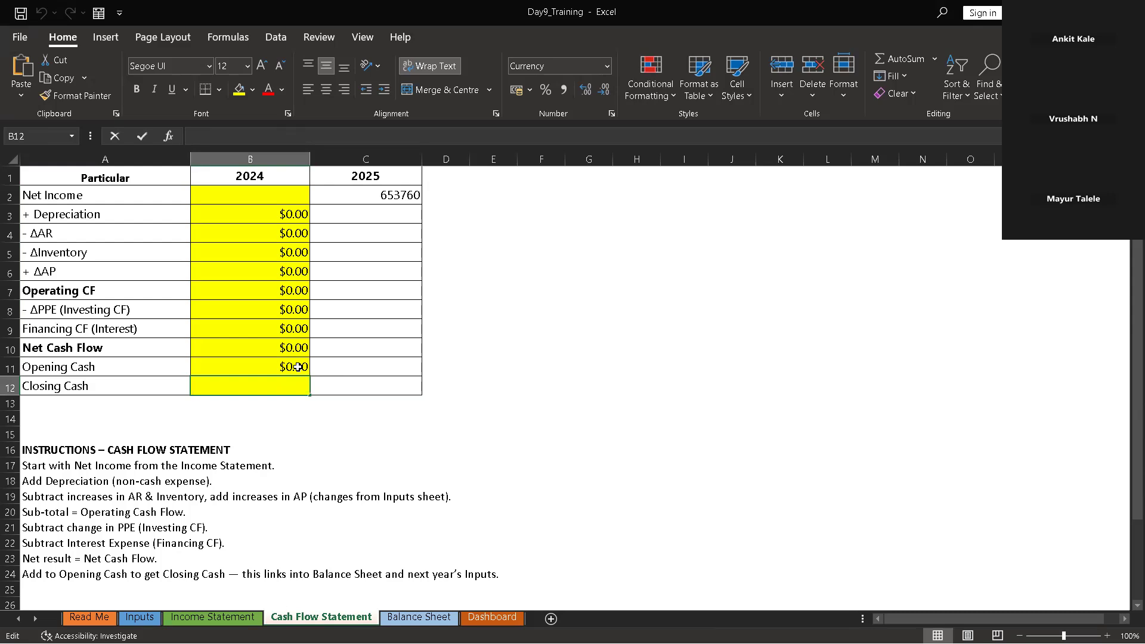
# Extend the filled formulas in B3:B11 down to B13 and clear the 2024 Depreciation cell B3
pyautogui.moveTo(296, 217); pyautogui.dragTo(303, 358)
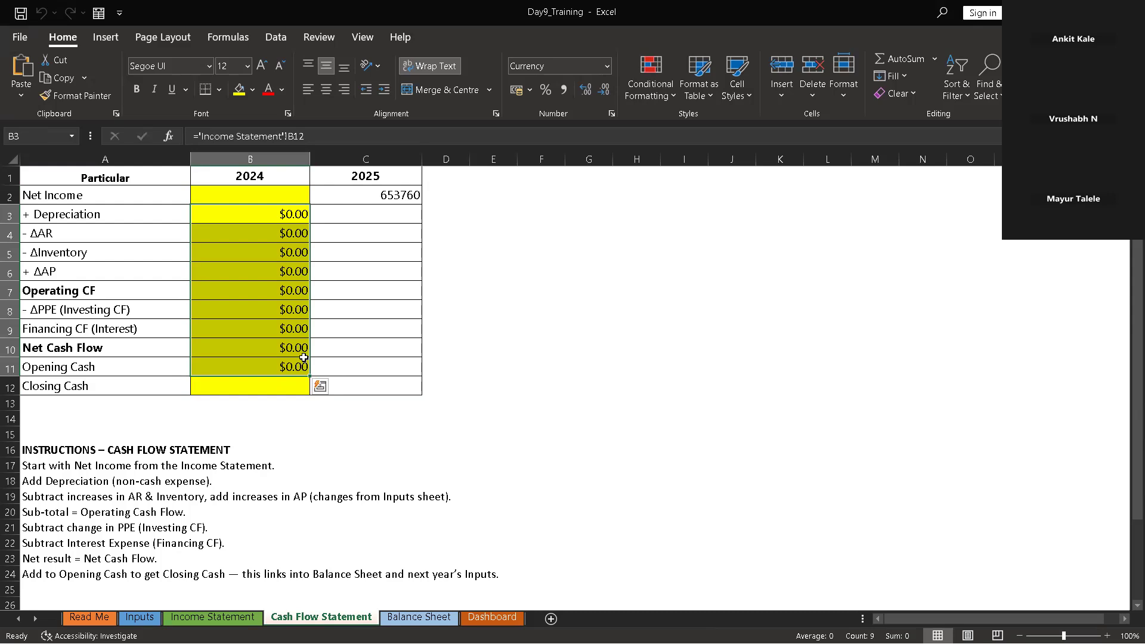
pyautogui.moveTo(309, 376); pyautogui.dragTo(309, 404)
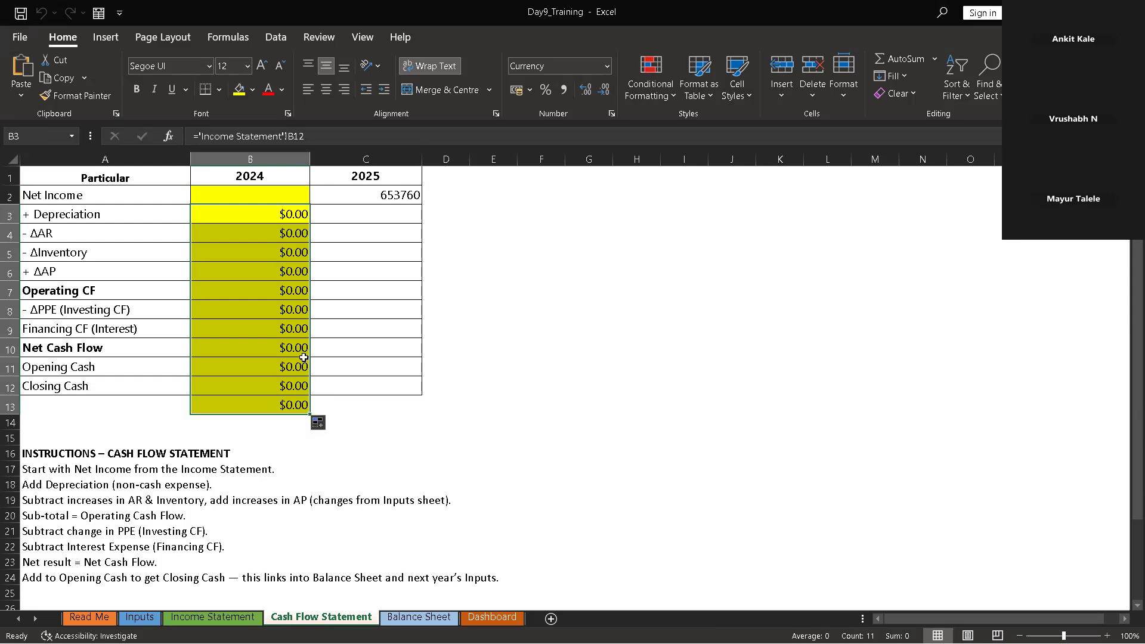
pyautogui.press('BackSpace')
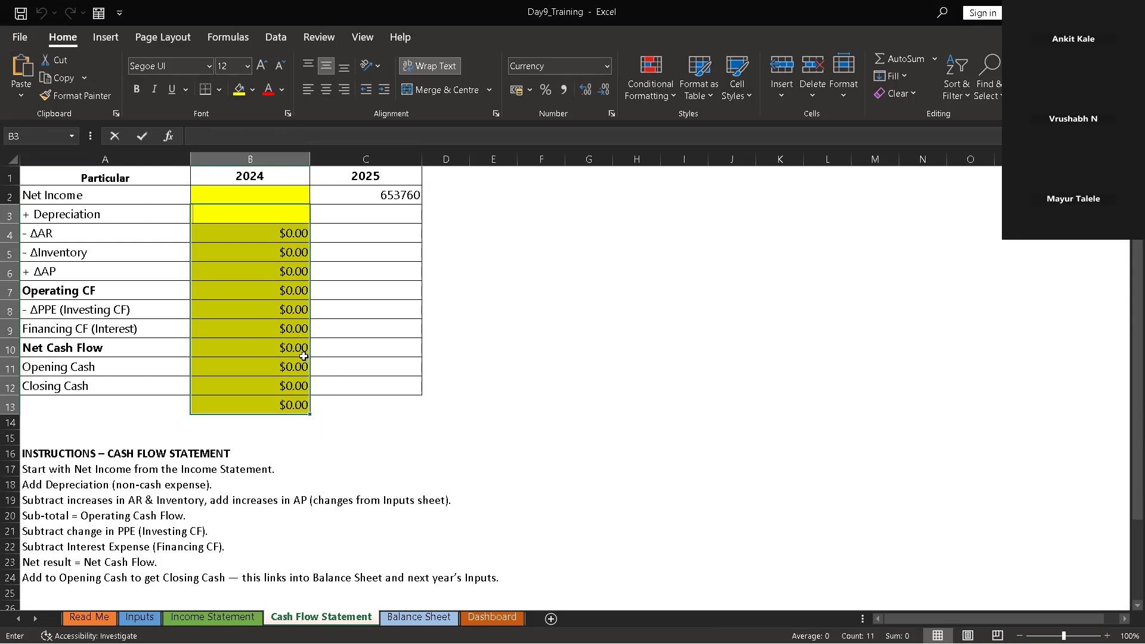
pyautogui.click(296, 246)
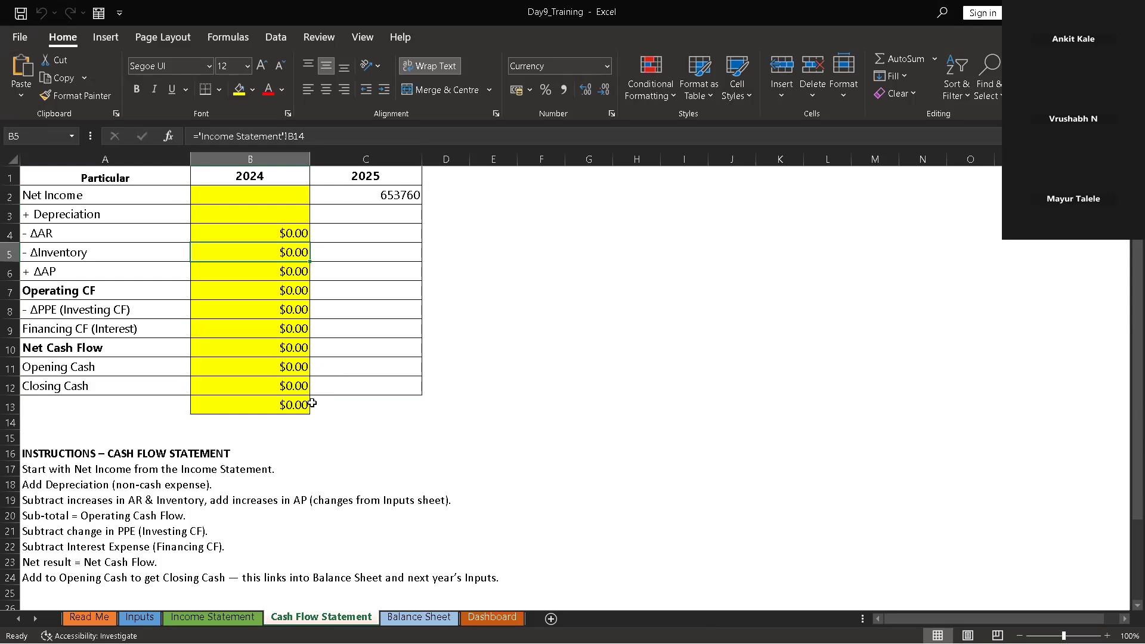
# Try to clear the contents of the 2024 range B2:B13
pyautogui.moveTo(303, 186); pyautogui.dragTo(309, 410)
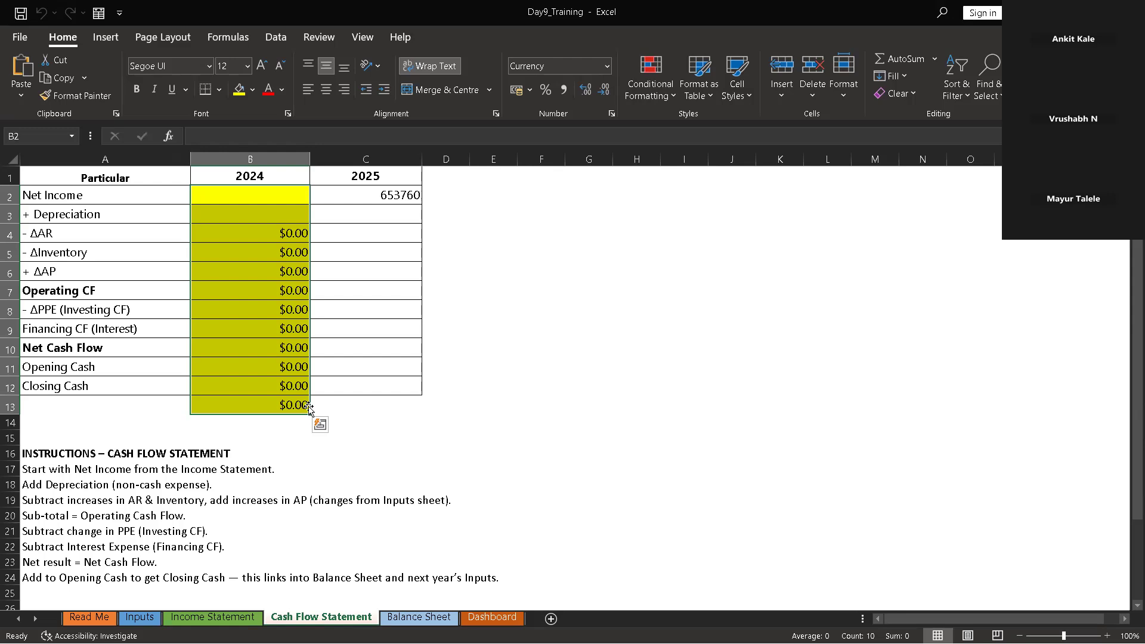
pyautogui.press('BackSpace')
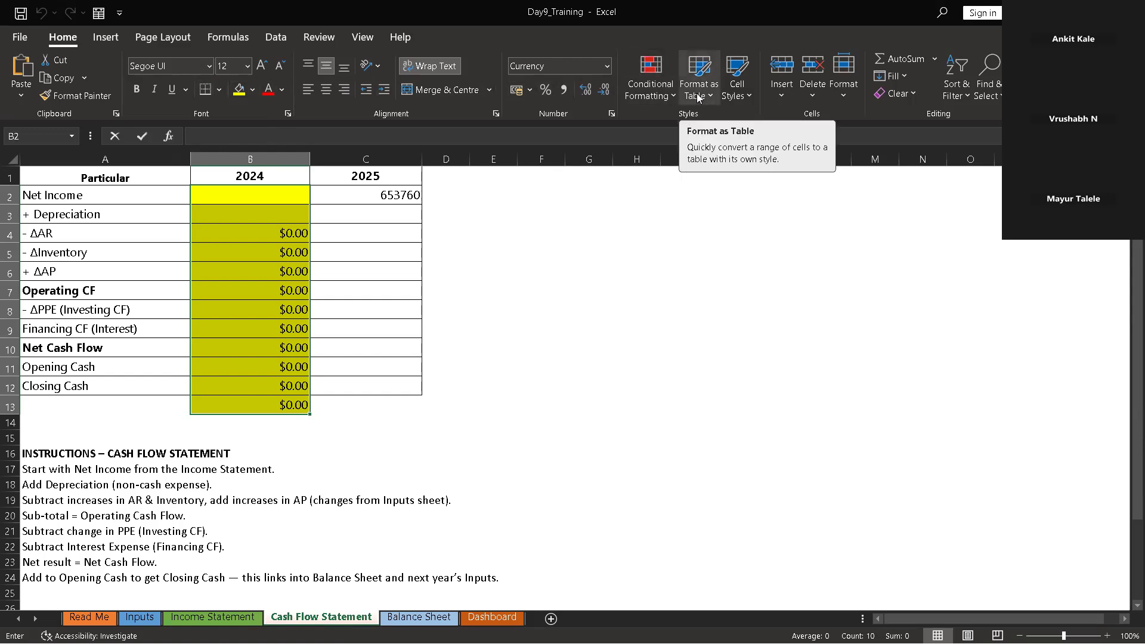
pyautogui.click(747, 96)
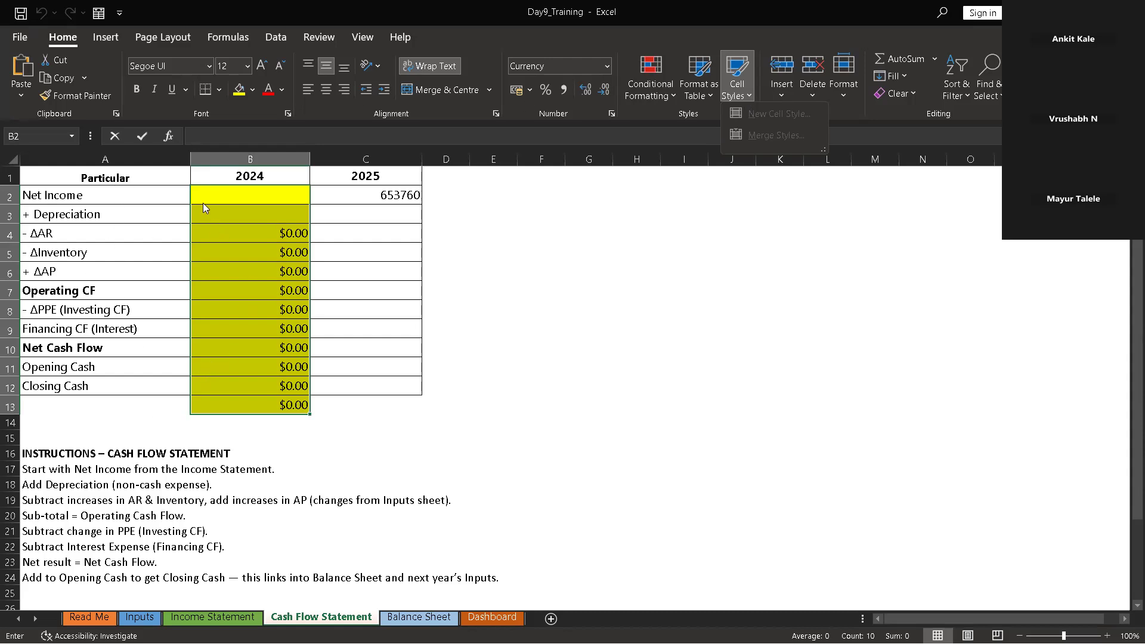
pyautogui.click(229, 196)
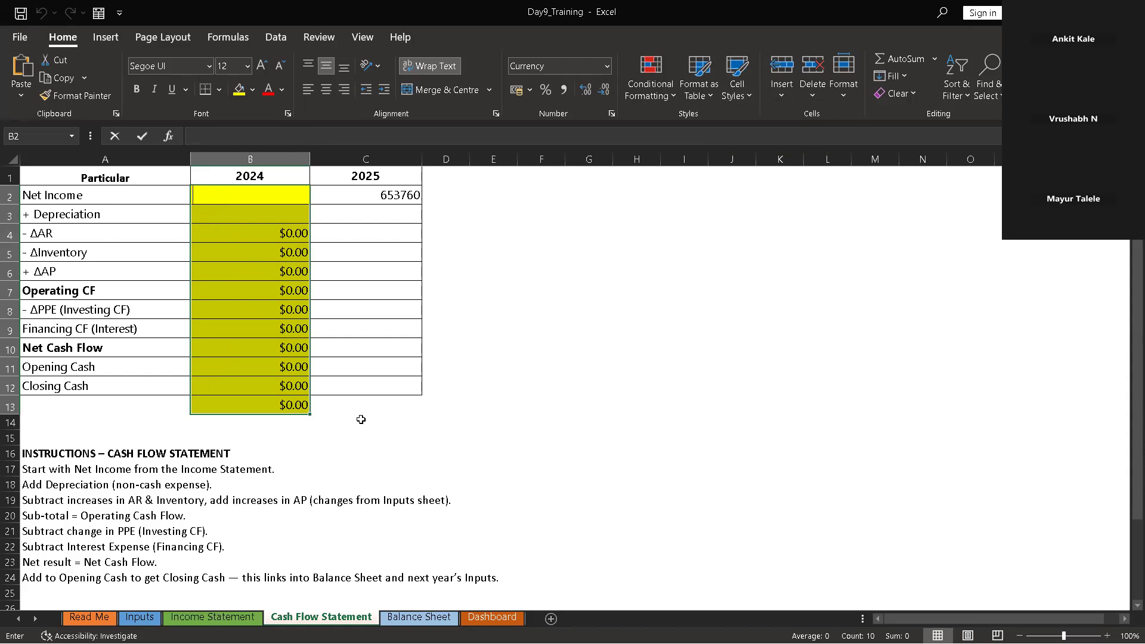
pyautogui.press('Escape')
pyautogui.click(237, 305)
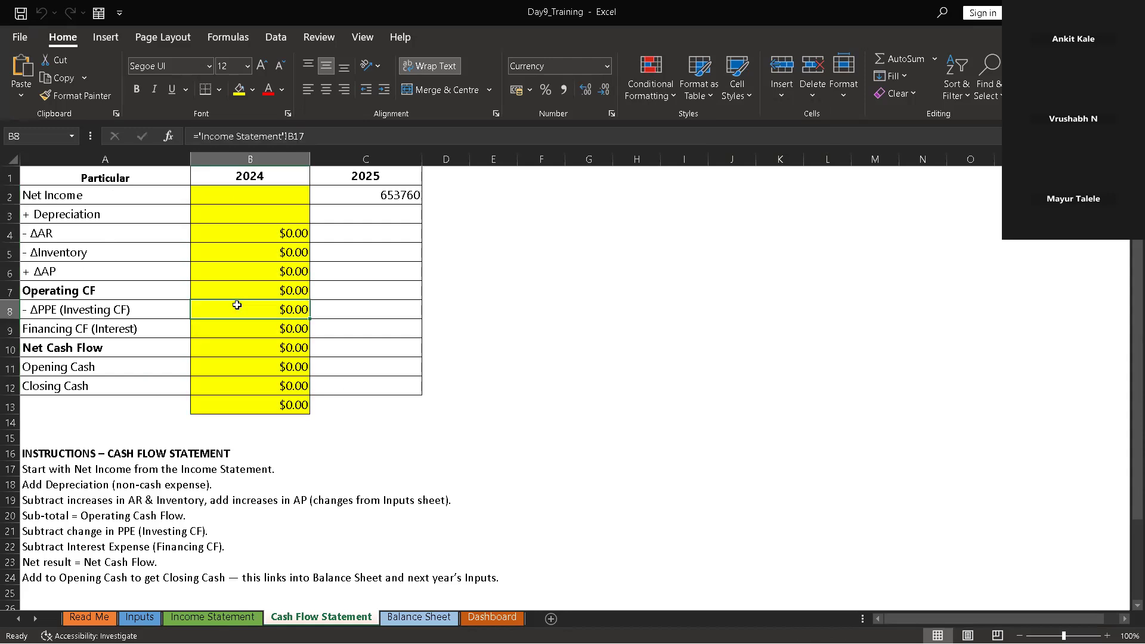
pyautogui.click(272, 195)
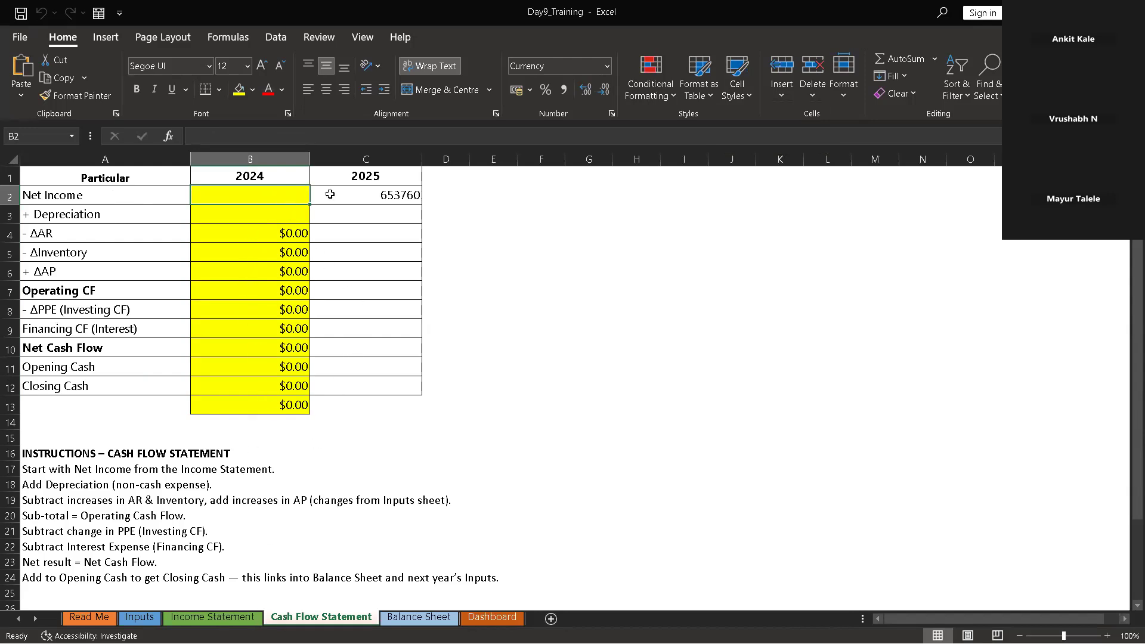
pyautogui.click(373, 198)
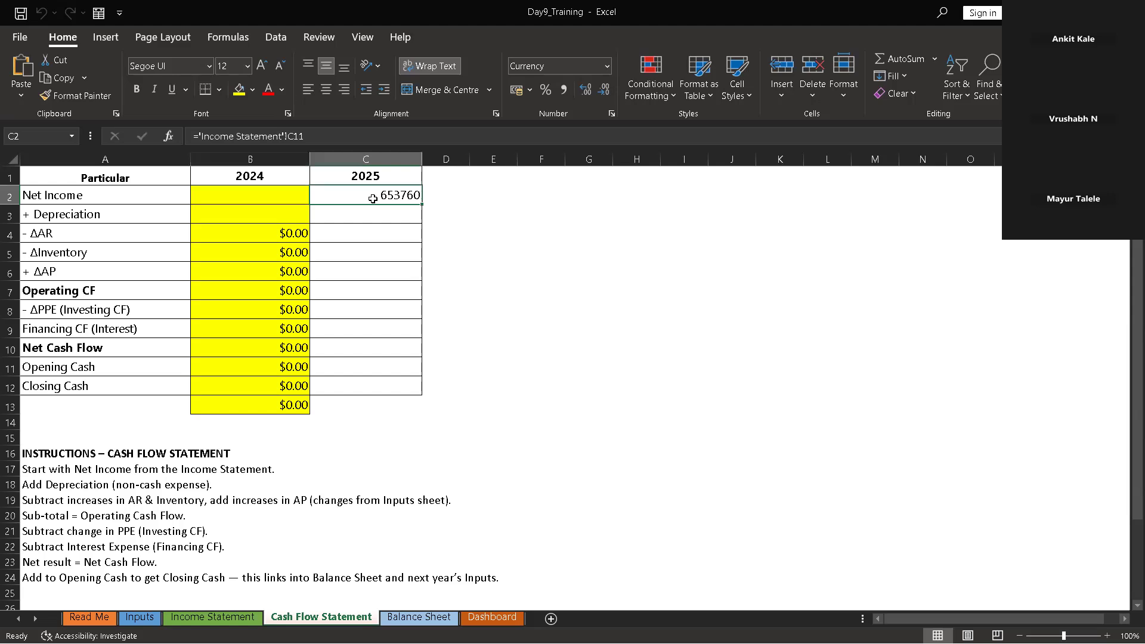
# Copy the formatting of cell C3 onto B2:B13 and delete all contents of that 2024 range
pyautogui.click(369, 220)
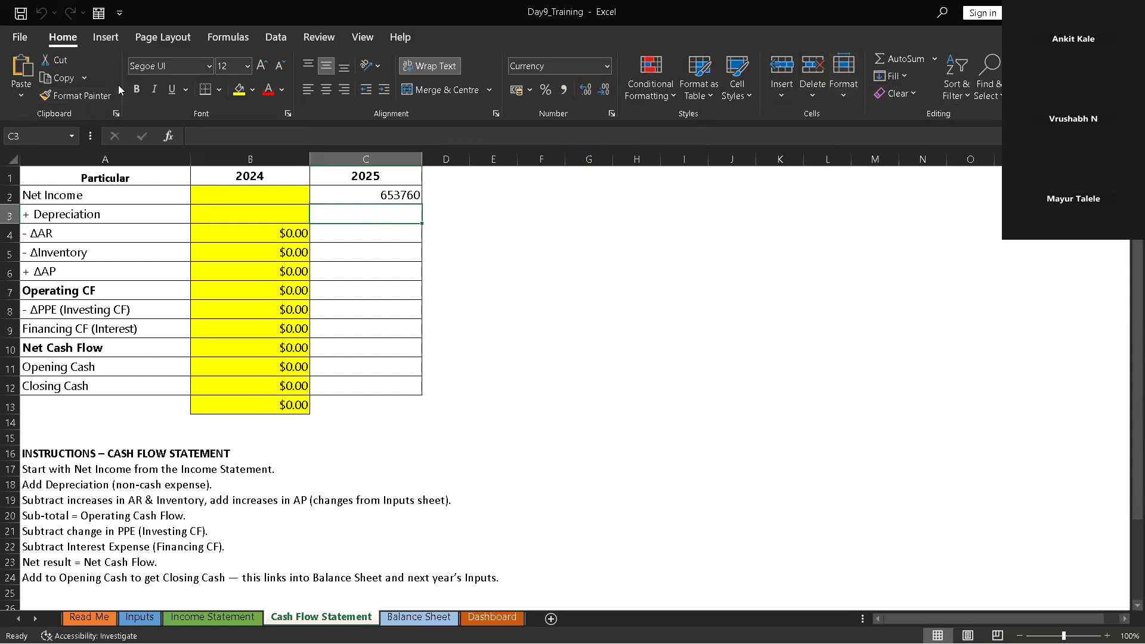
pyautogui.click(103, 97)
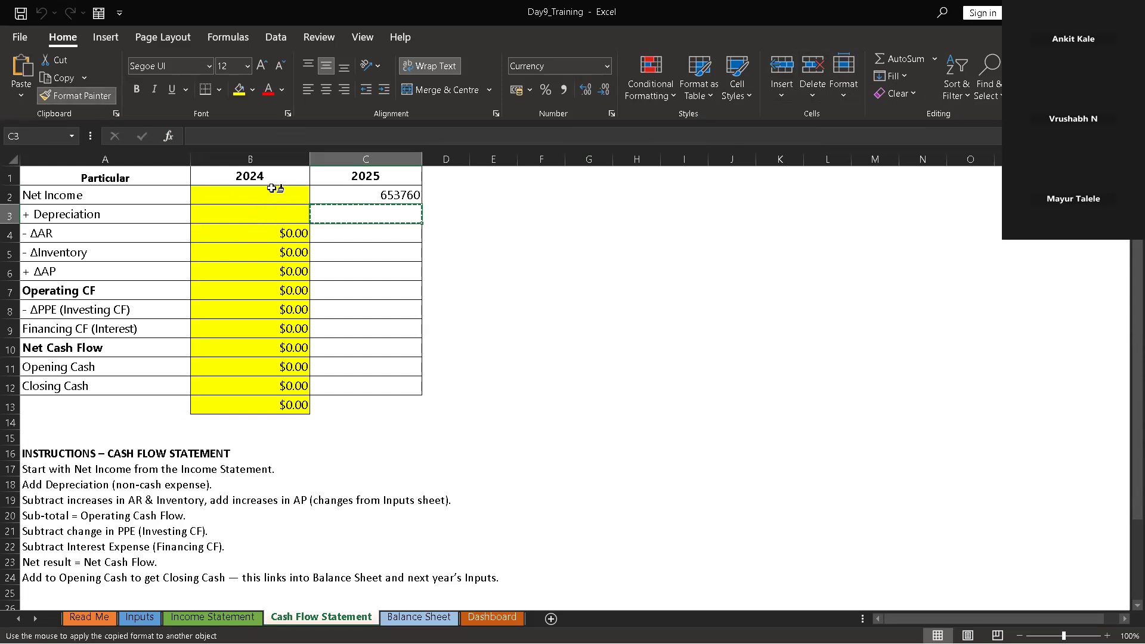
pyautogui.moveTo(273, 189)
pyautogui.mouseDown()
pyautogui.moveTo(289, 234)
pyautogui.moveTo(286, 398)
pyautogui.mouseUp()
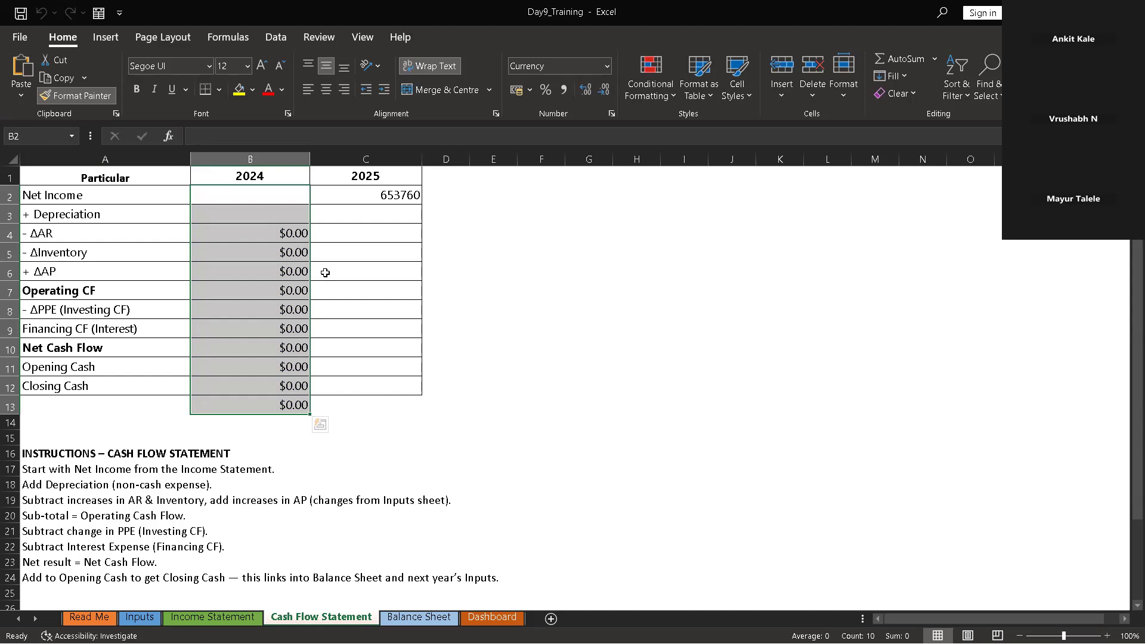
pyautogui.press('Delete')
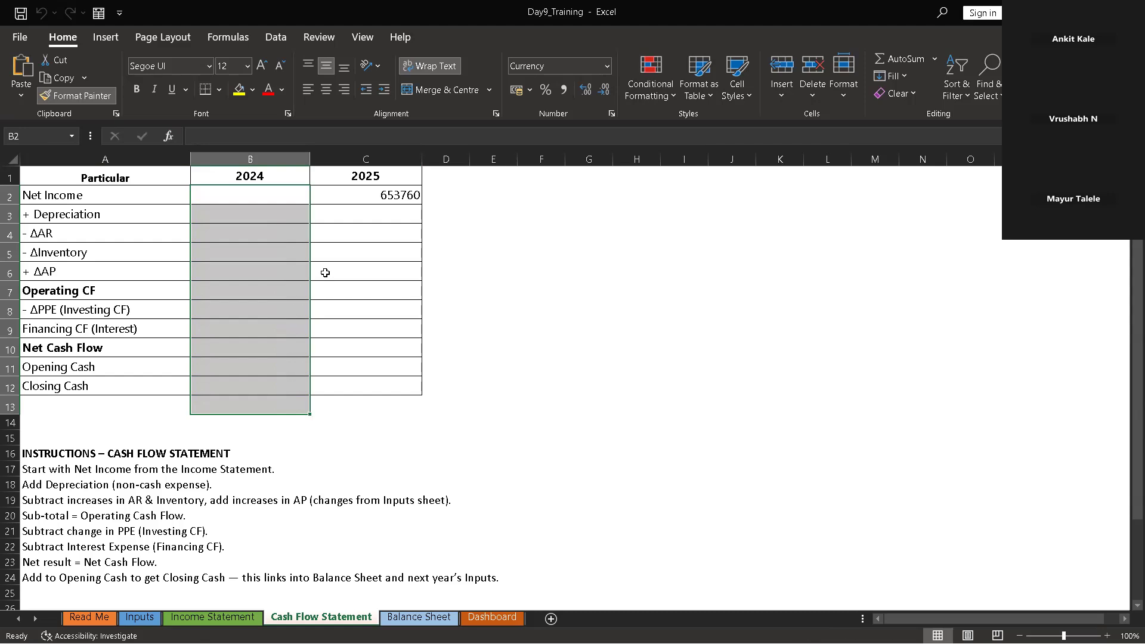
pyautogui.moveTo(309, 407); pyautogui.dragTo(301, 385)
pyautogui.click(494, 406)
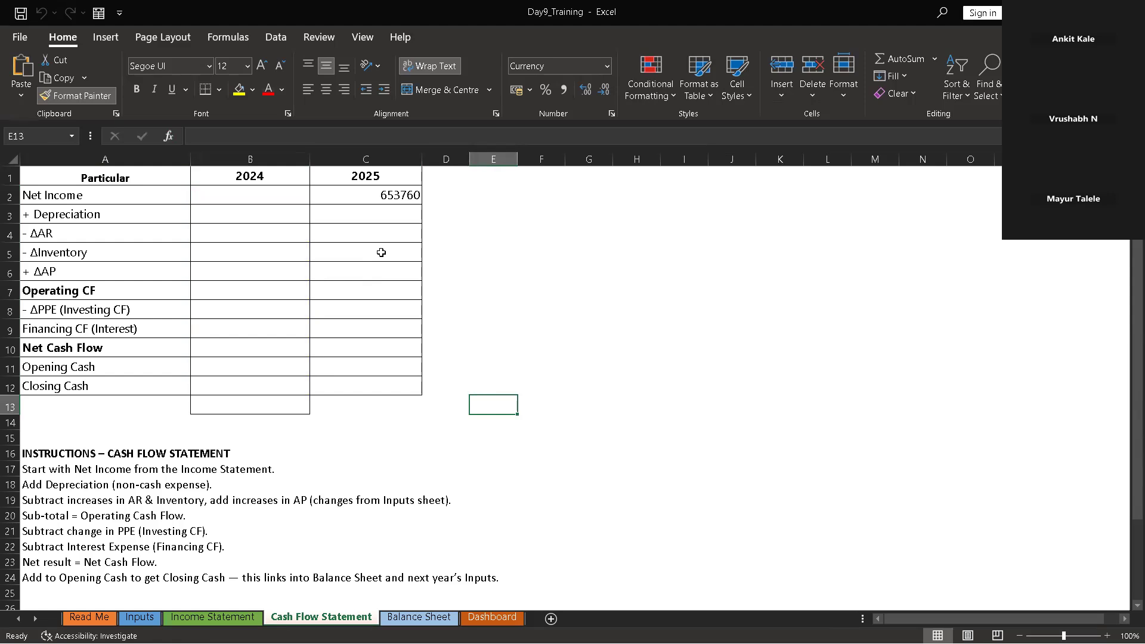
# Link the 2024 Net Income in cell B2 of the Cash Flow Statement to cell B11 of the Income Statement
pyautogui.click(252, 194)
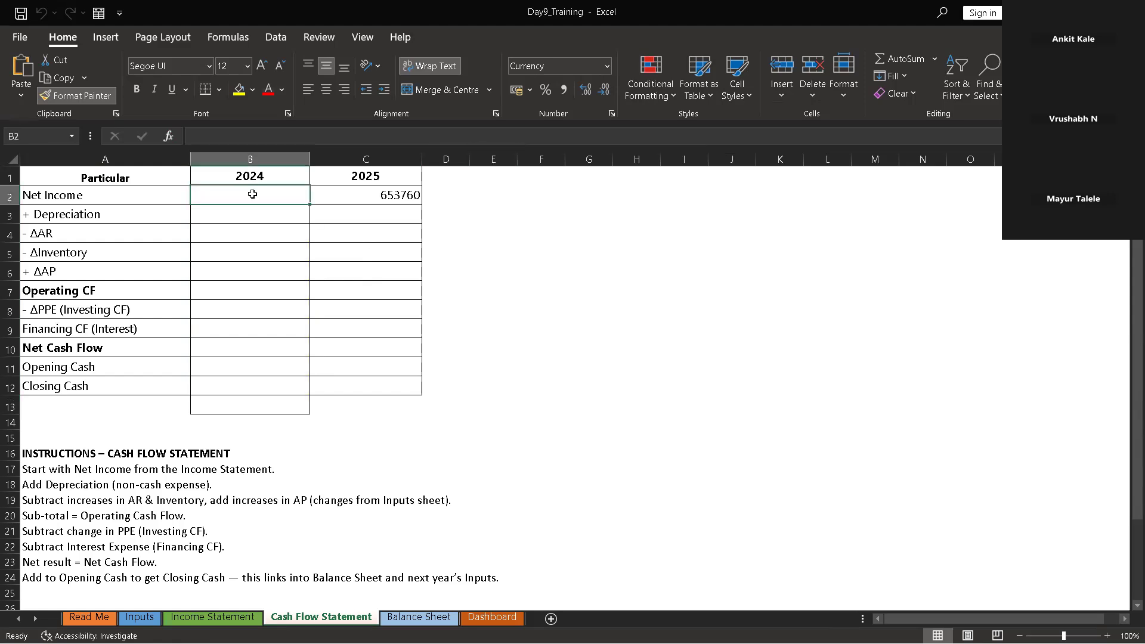
pyautogui.write('=')
pyautogui.click(213, 617)
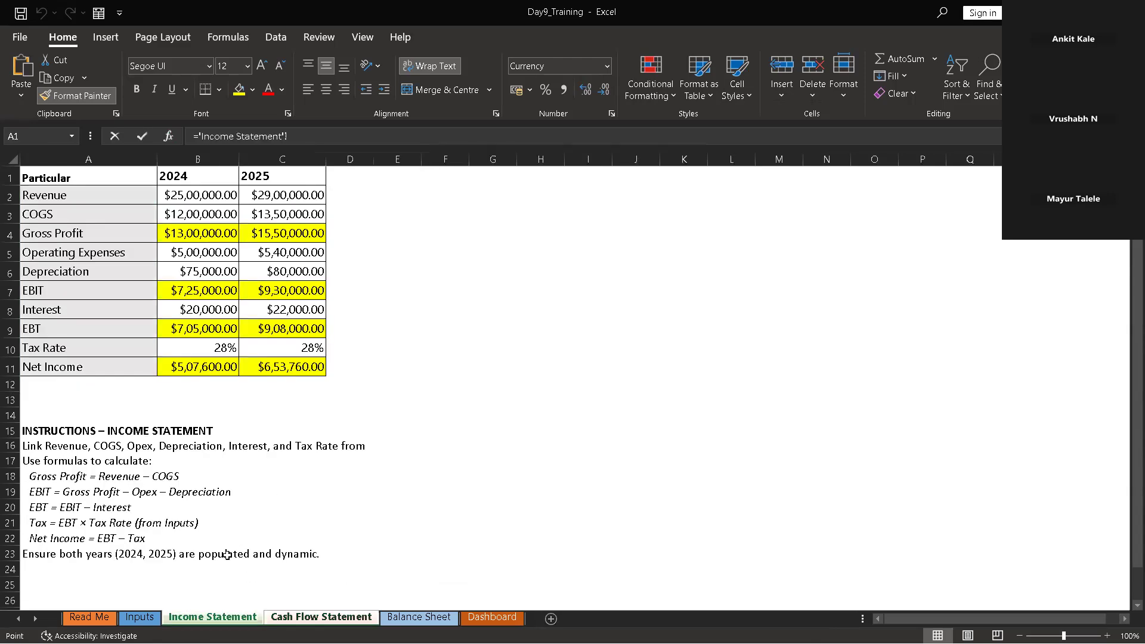
pyautogui.click(204, 366)
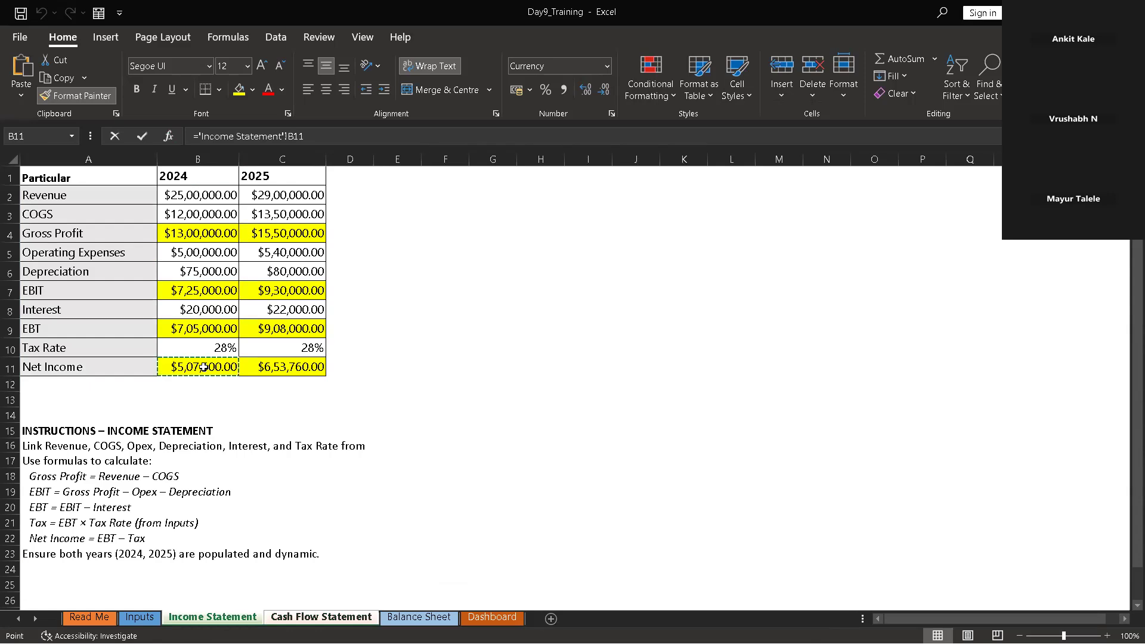
pyautogui.press('Return')
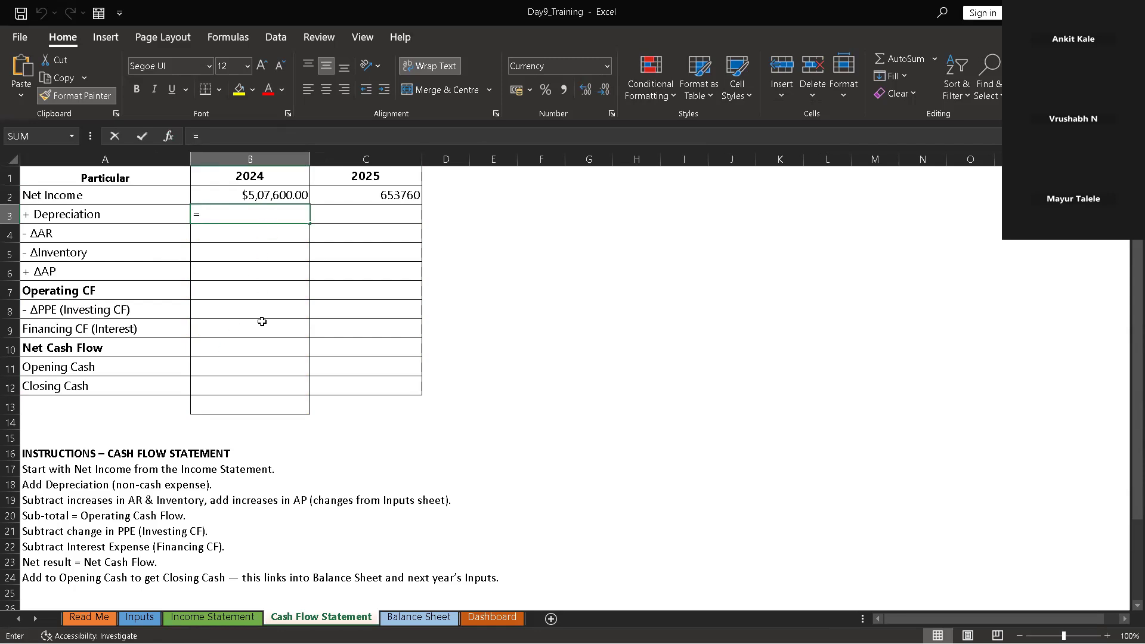
# Link the 2024 Depreciation in cell B3 to the 2024 Depreciation in cell B37 of the Inputs sheet
pyautogui.click(228, 618)
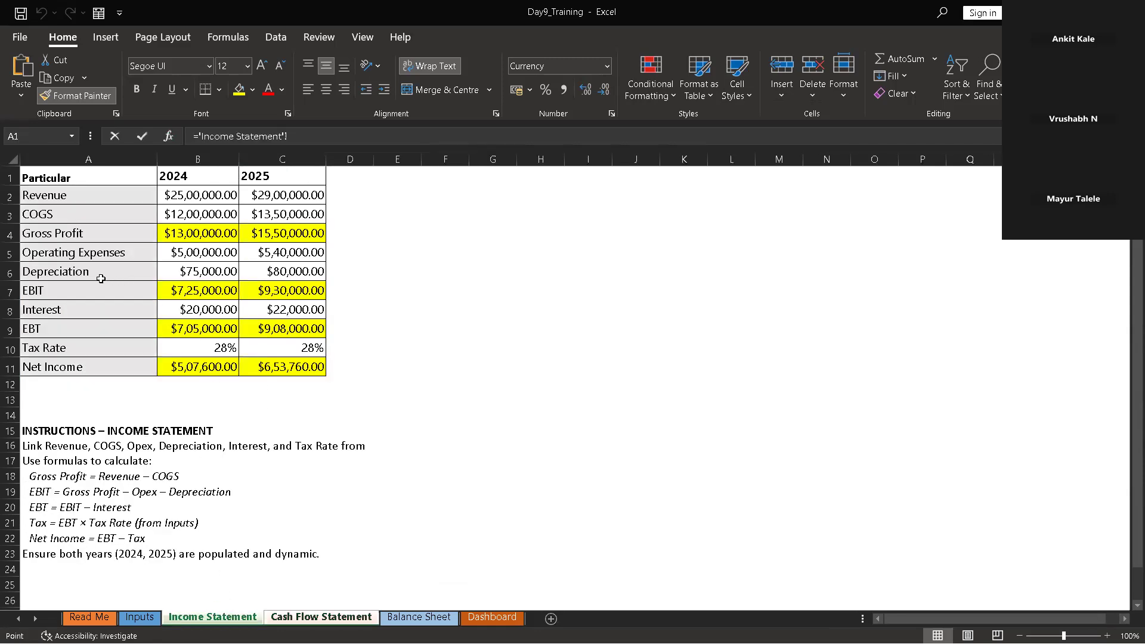
pyautogui.click(140, 618)
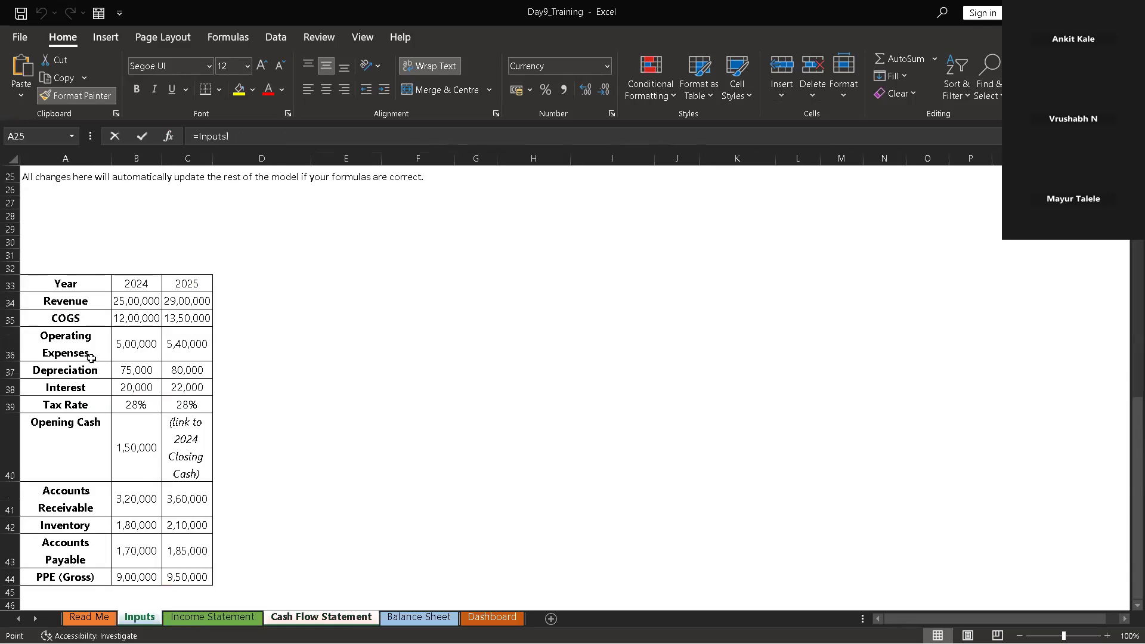
pyautogui.click(137, 371)
pyautogui.press('Return')
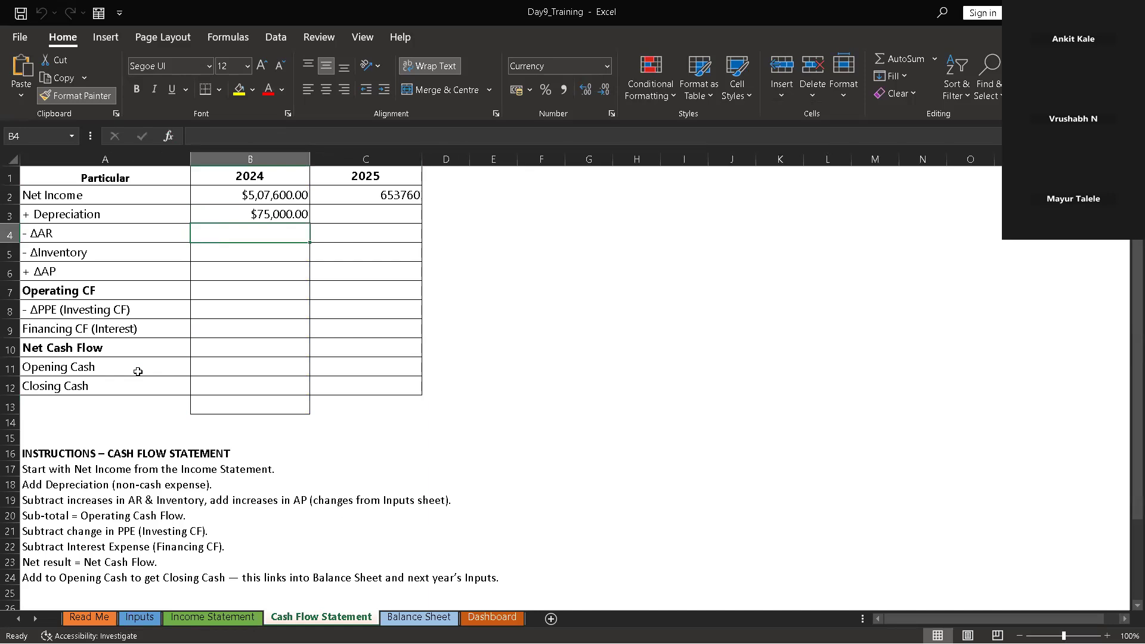
# Link the 2024 ΔAR in cell B4 to the 2024 Accounts Receivable in cell B41 of the Inputs sheet
pyautogui.write('=')
pyautogui.click(156, 618)
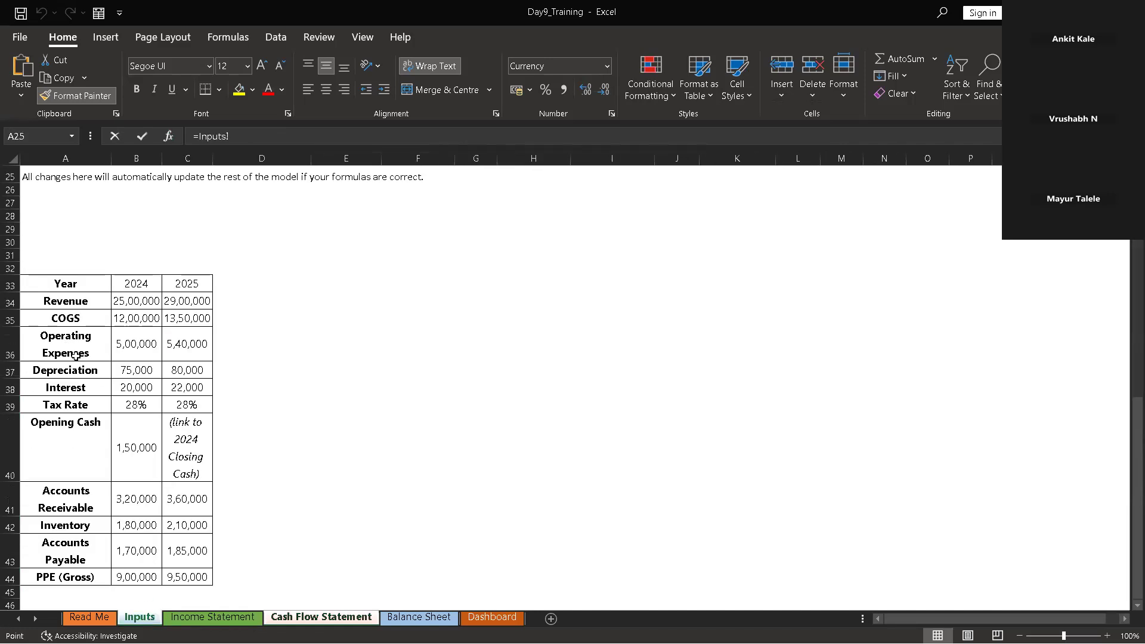
pyautogui.click(133, 508)
pyautogui.press('Return')
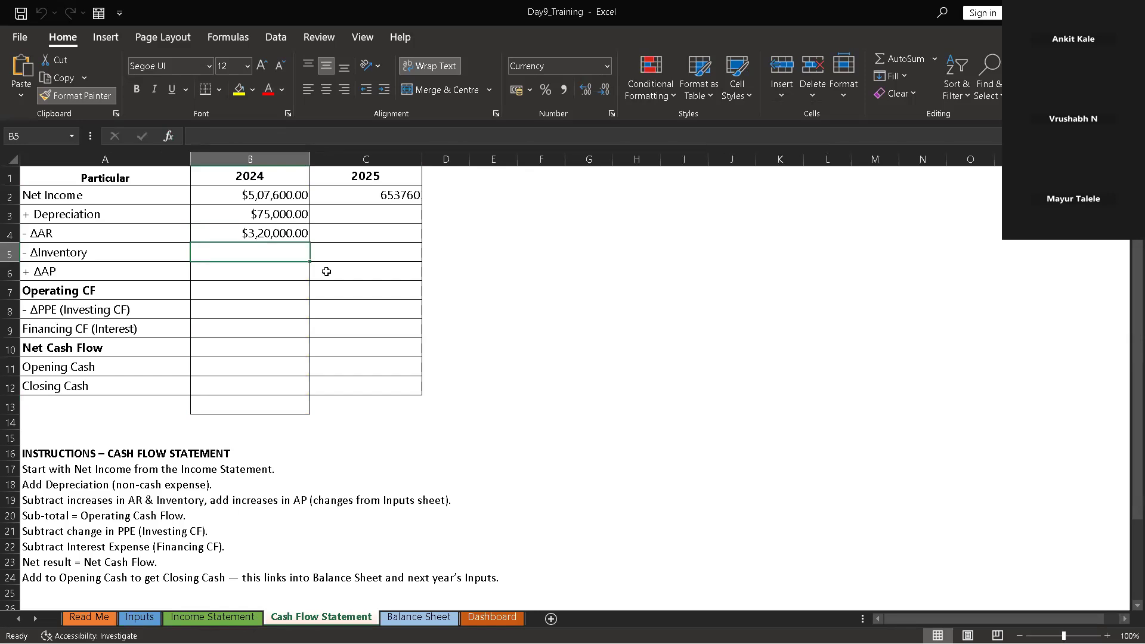
# Link the 2024 ΔInventory in cell B5 to the 2024 Inventory in cell B42 of the Inputs sheet
pyautogui.press('XF86AudioRaiseVolume')
pyautogui.write('=')
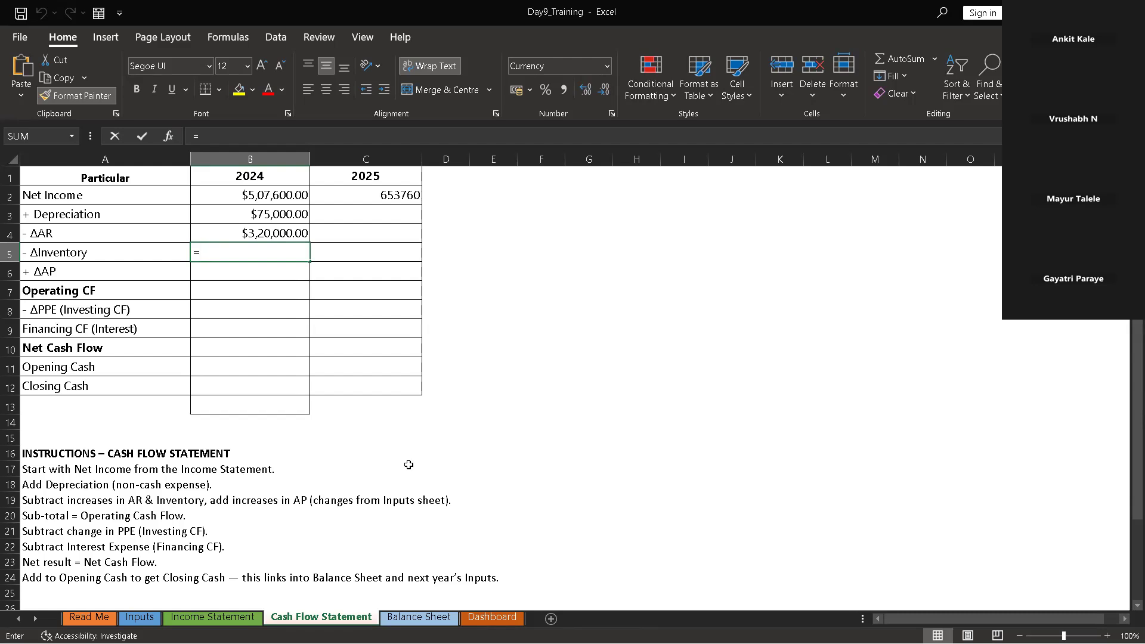
pyautogui.click(144, 620)
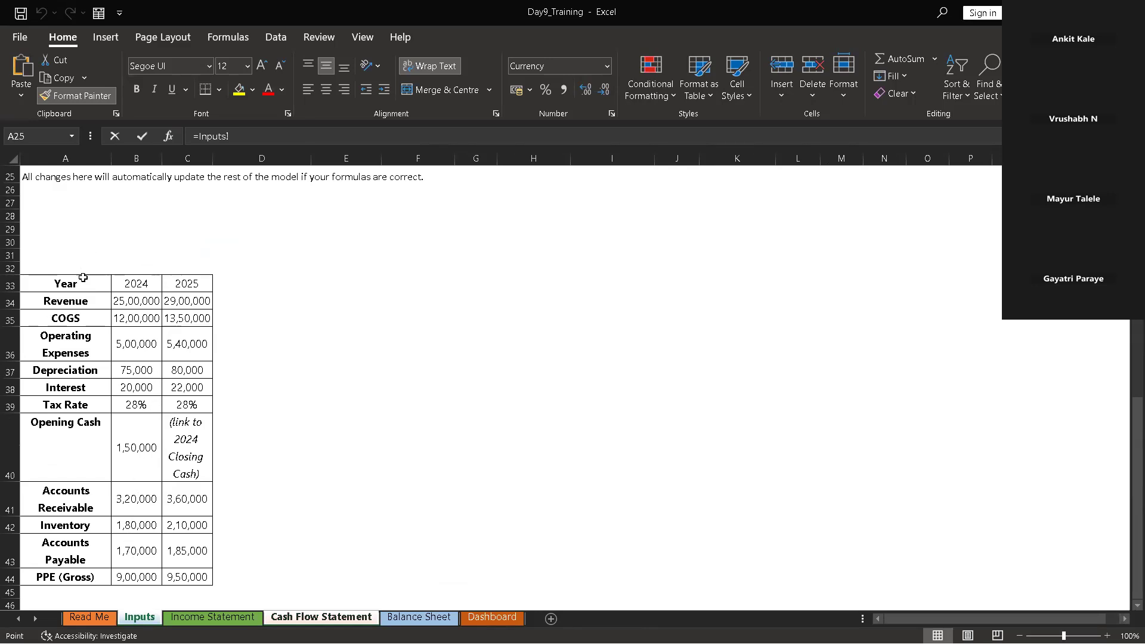
pyautogui.click(128, 526)
pyautogui.press('Return')
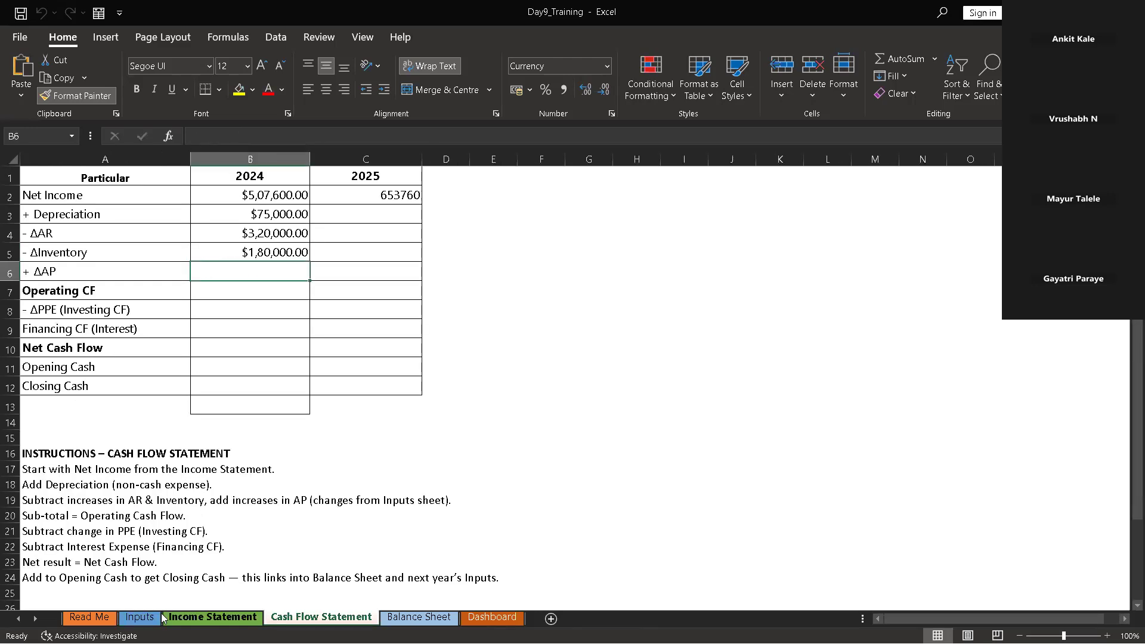
# Link the 2024 ΔAP in cell B6 to the 2024 Accounts Payable in cell B43 of the Inputs sheet
pyautogui.write('=')
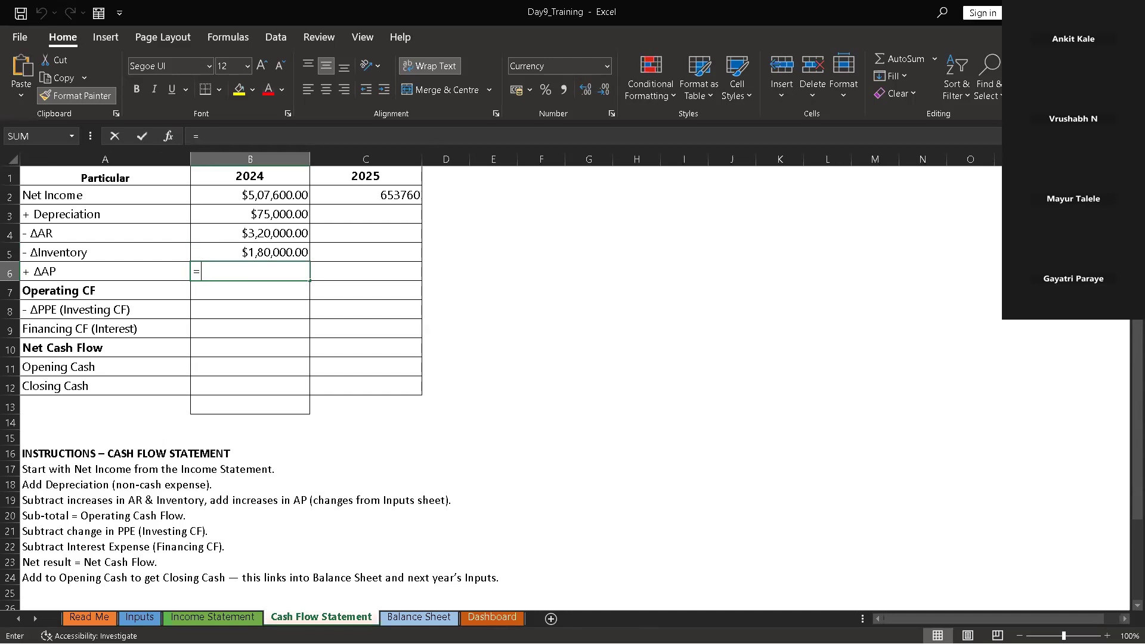
pyautogui.click(139, 617)
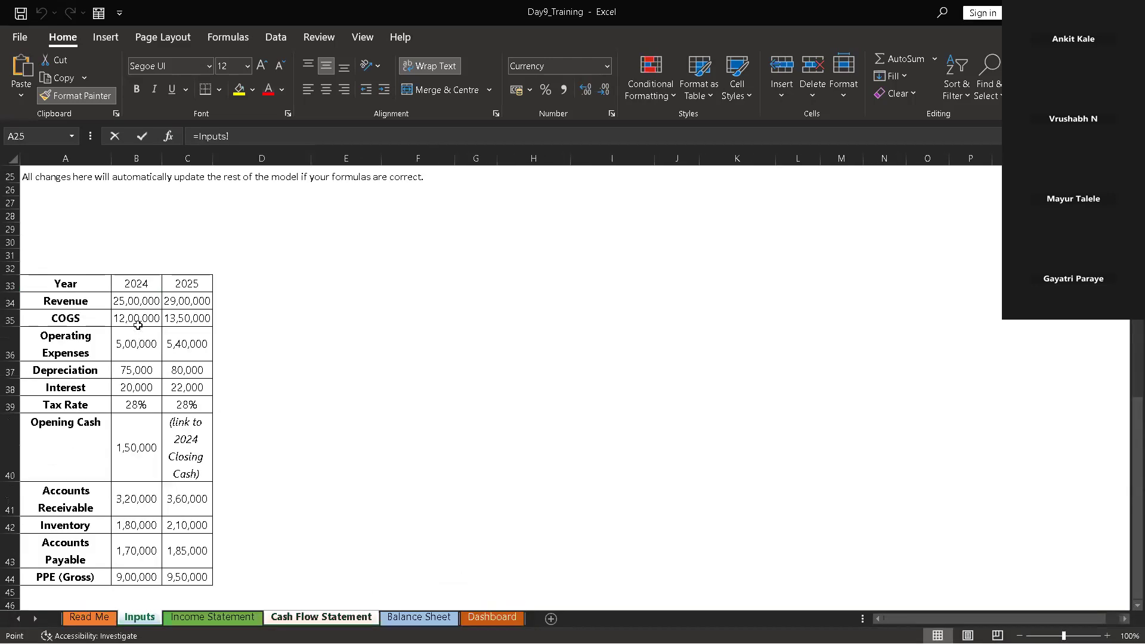
pyautogui.click(122, 547)
pyautogui.press('Return')
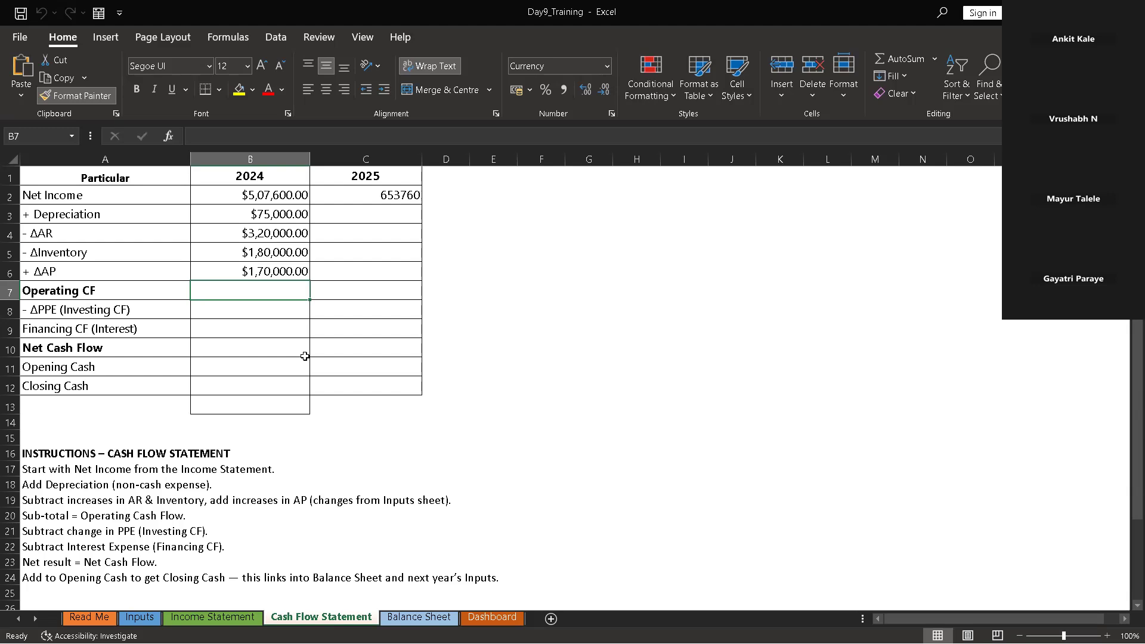
# Calculate the 2024 Operating CF in cell B7 with the formula =B2+B3-B4-B5+B6 and make the cell bold
pyautogui.write('=')
pyautogui.click(234, 197)
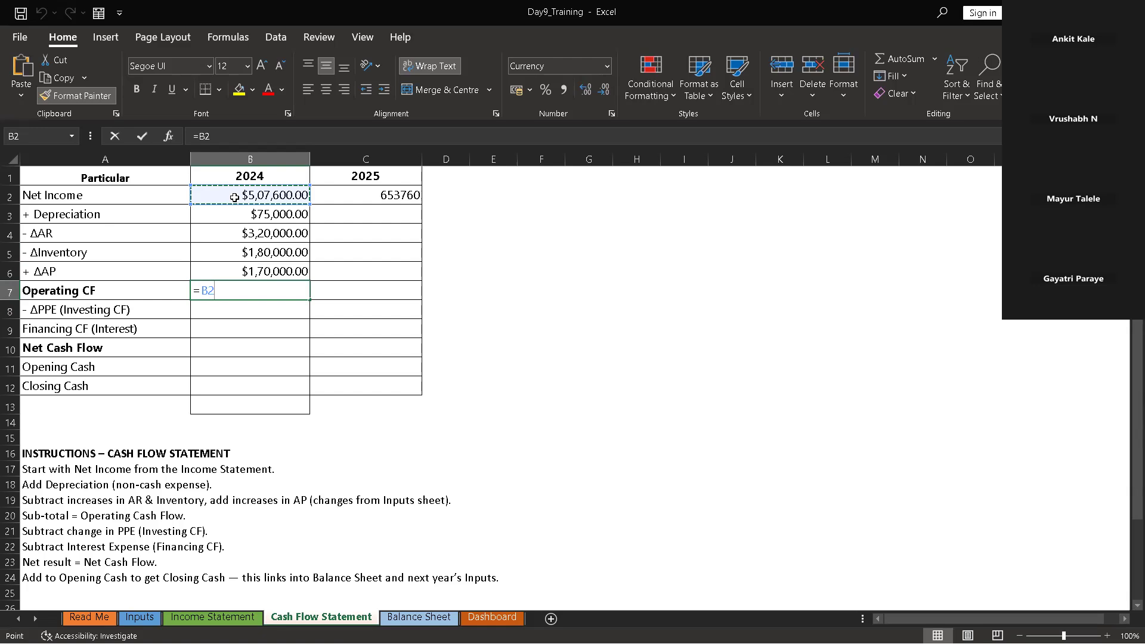
pyautogui.write('+')
pyautogui.click(235, 220)
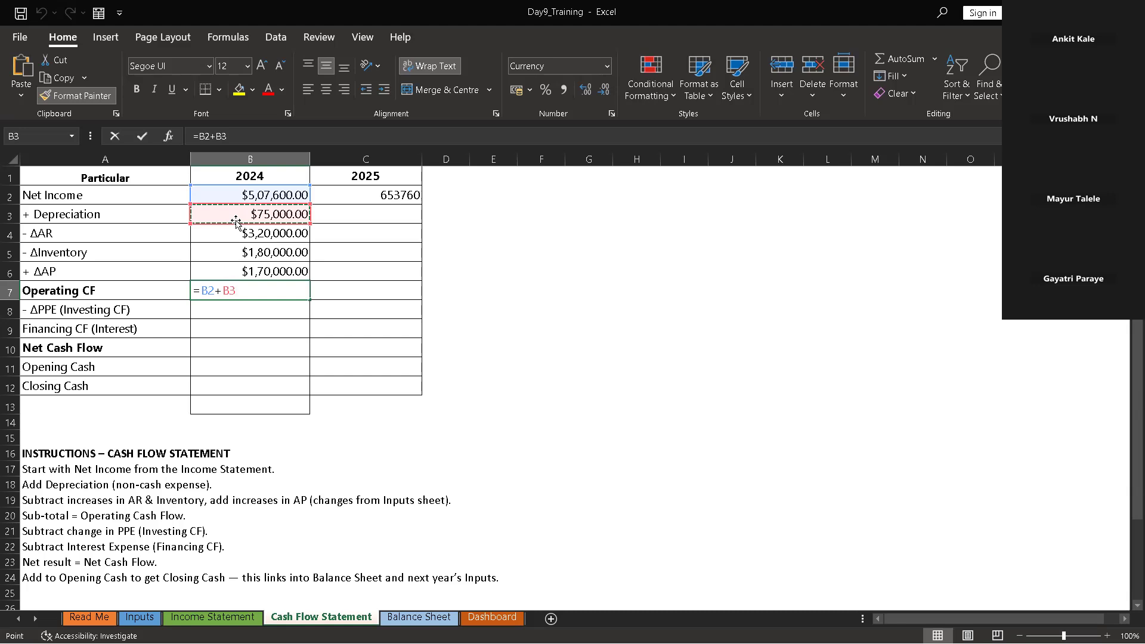
pyautogui.write('-')
pyautogui.click(251, 236)
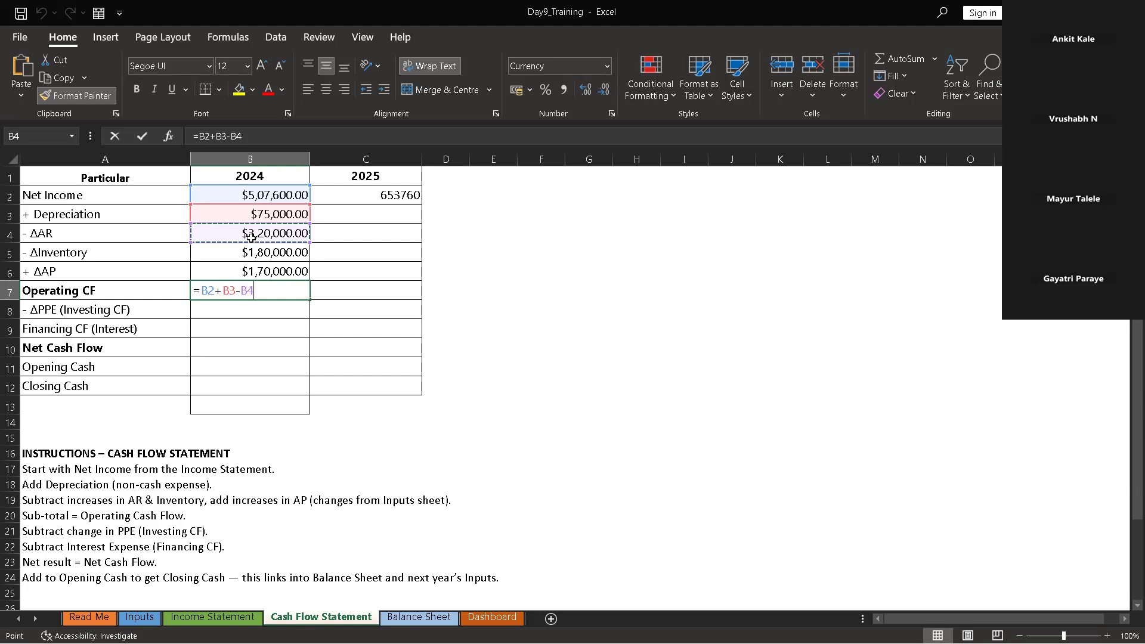
pyautogui.write('-')
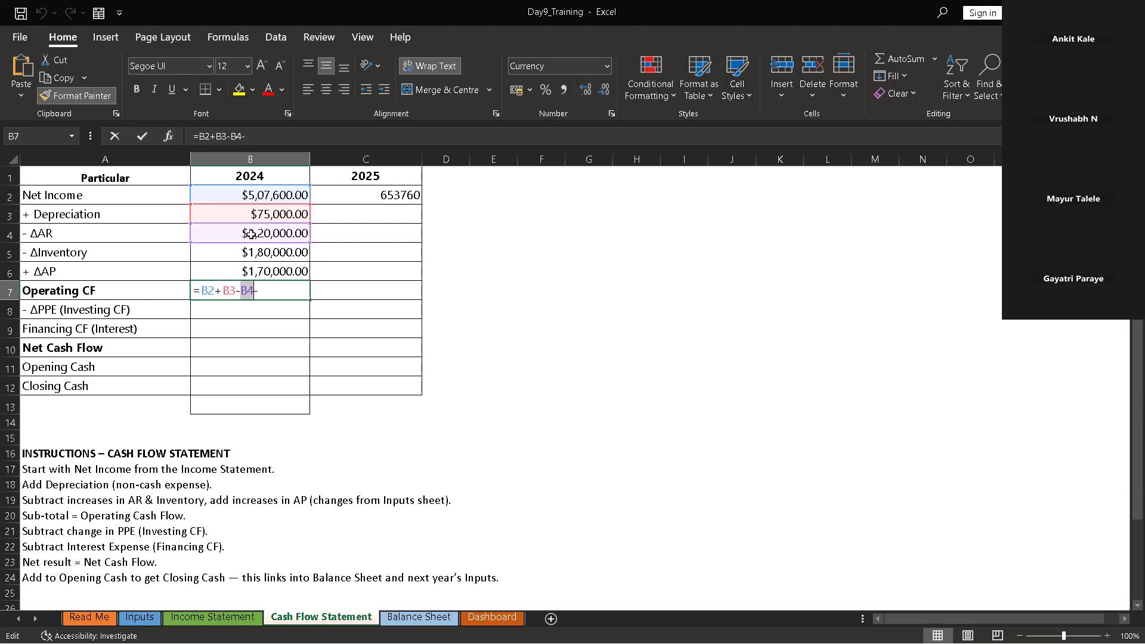
pyautogui.click(275, 292)
pyautogui.click(279, 255)
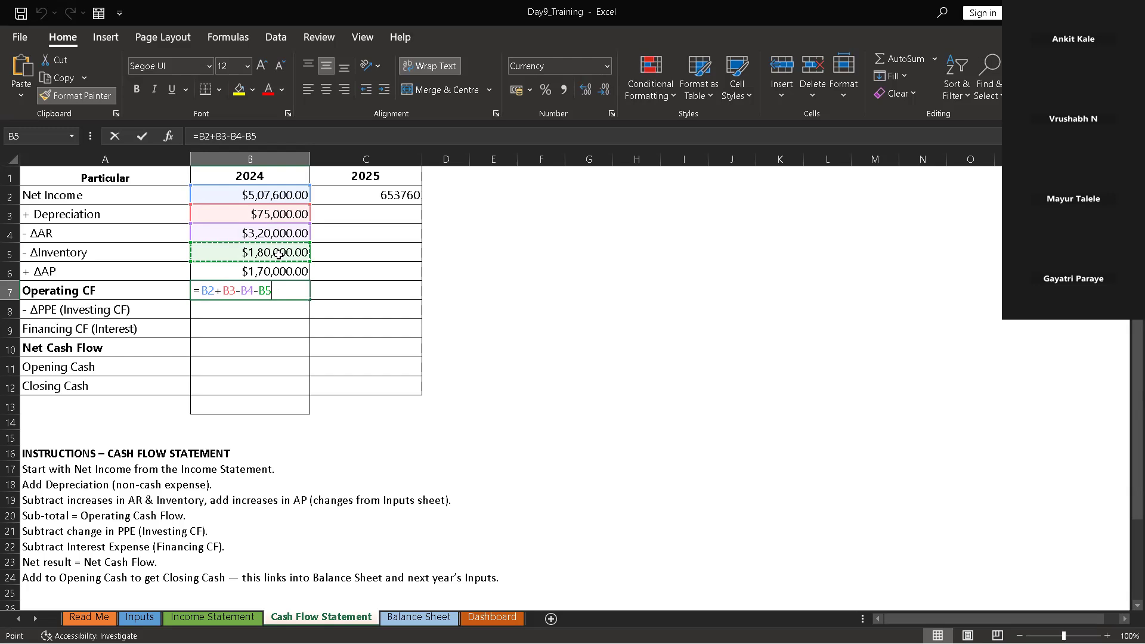
pyautogui.write('+')
pyautogui.click(283, 271)
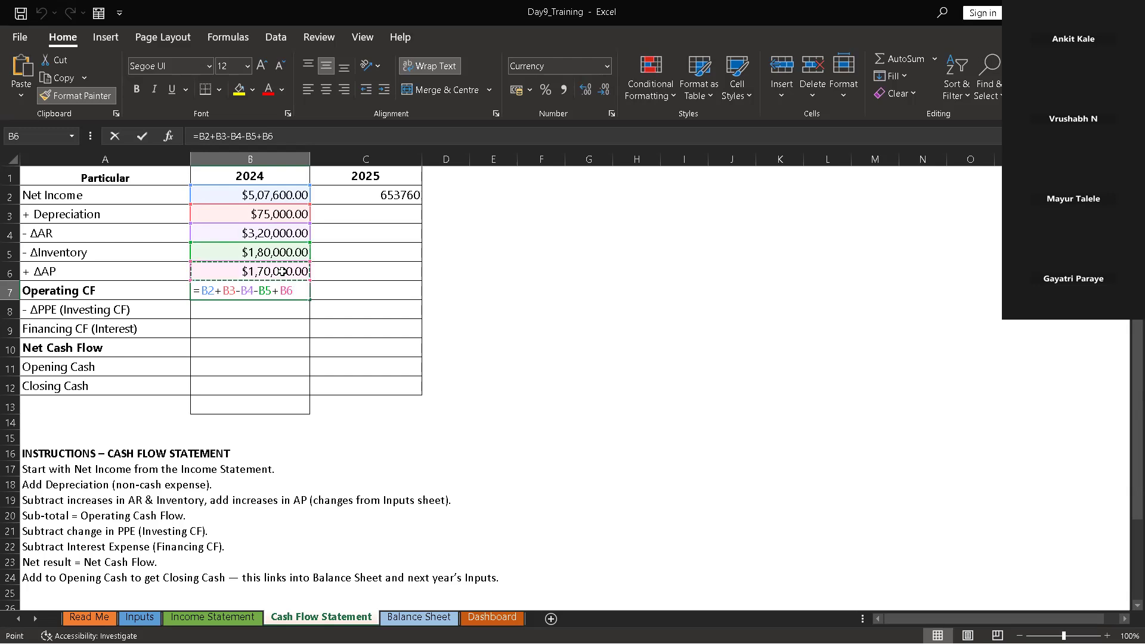
pyautogui.press('Return')
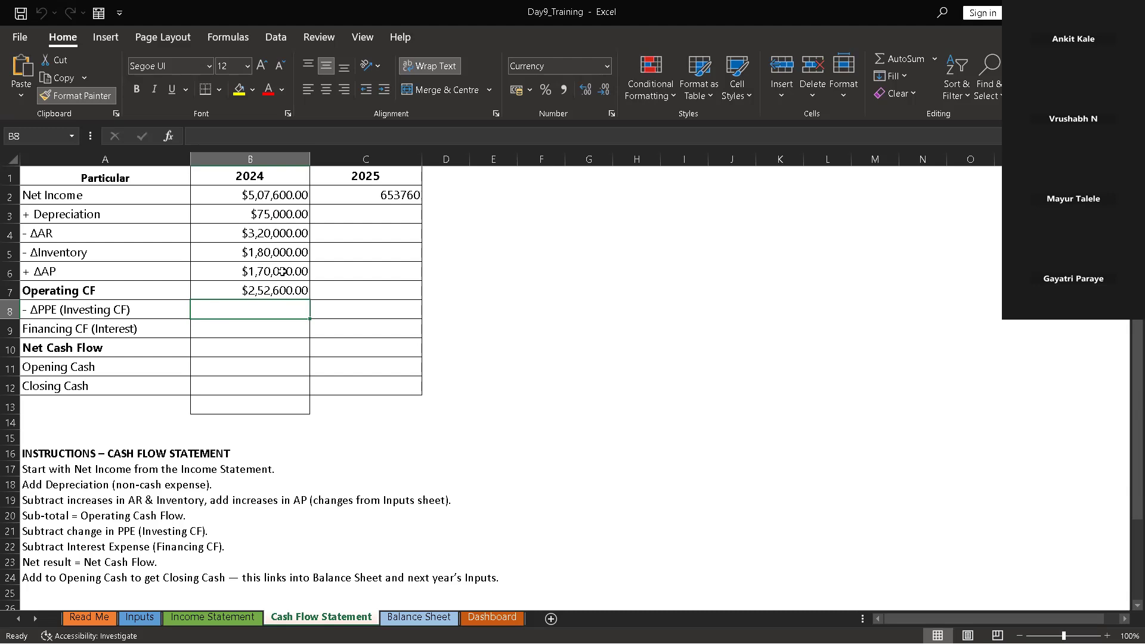
pyautogui.click(246, 291)
pyautogui.click(142, 91)
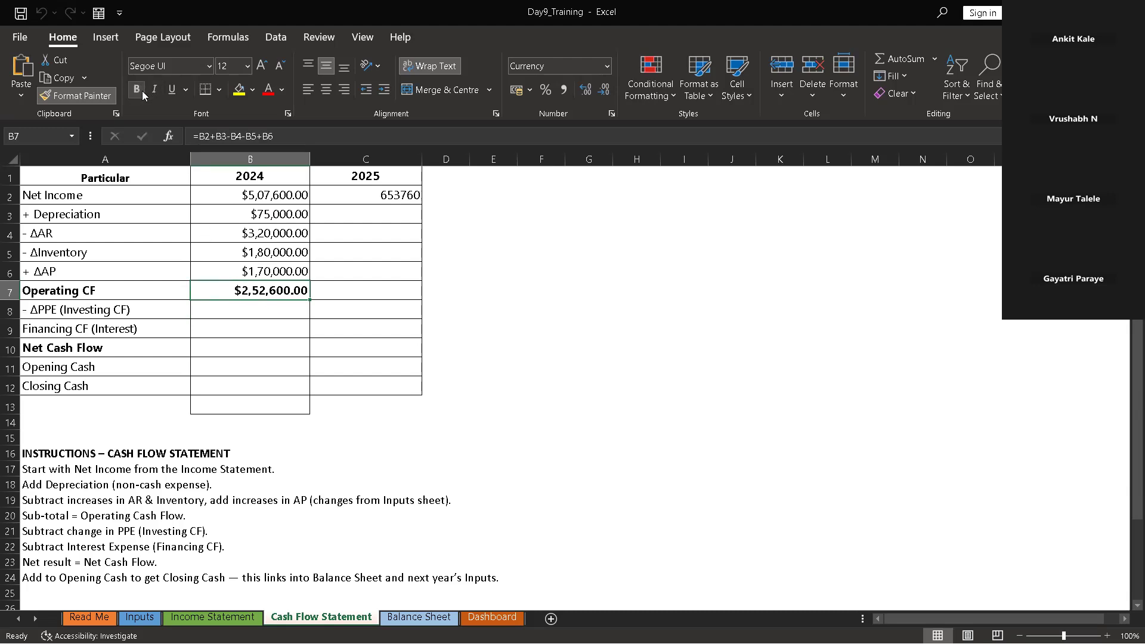
# Link the 2024 ΔPPE (Investing CF) in cell B8 to the 2024 PPE (Gross) in cell B44 of the Inputs sheet
pyautogui.click(240, 313)
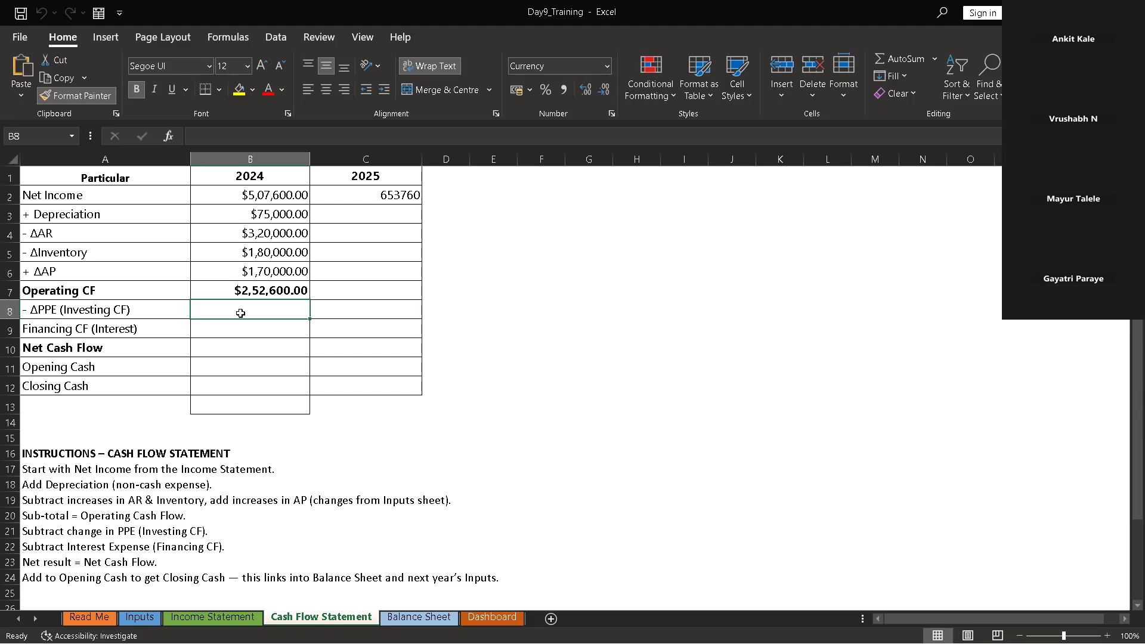
pyautogui.click(137, 617)
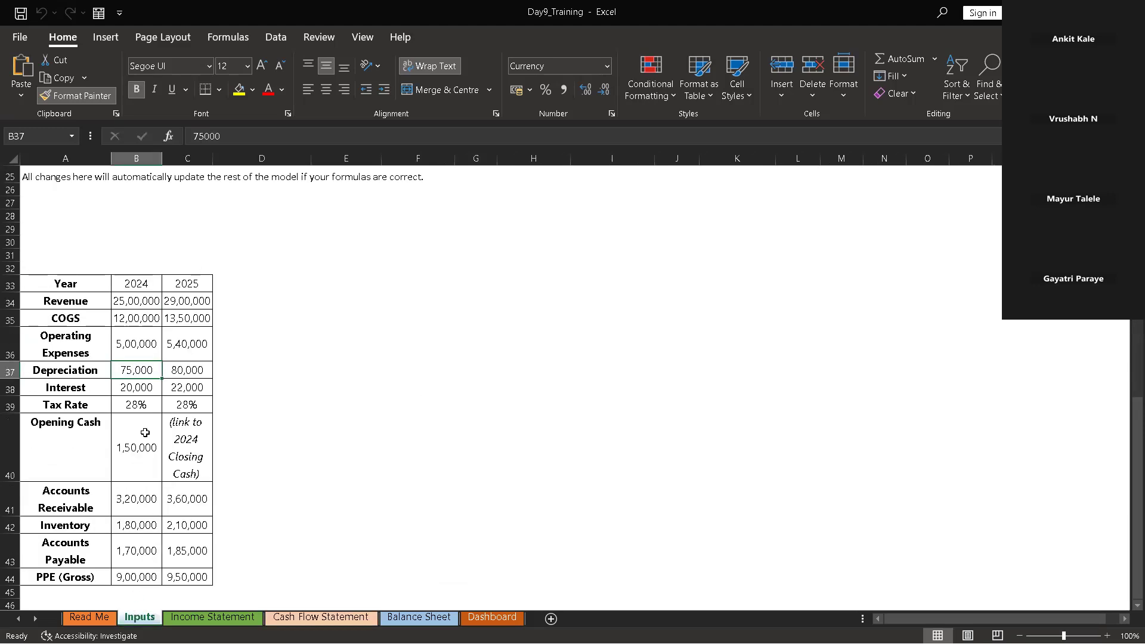
pyautogui.click(238, 618)
pyautogui.click(316, 617)
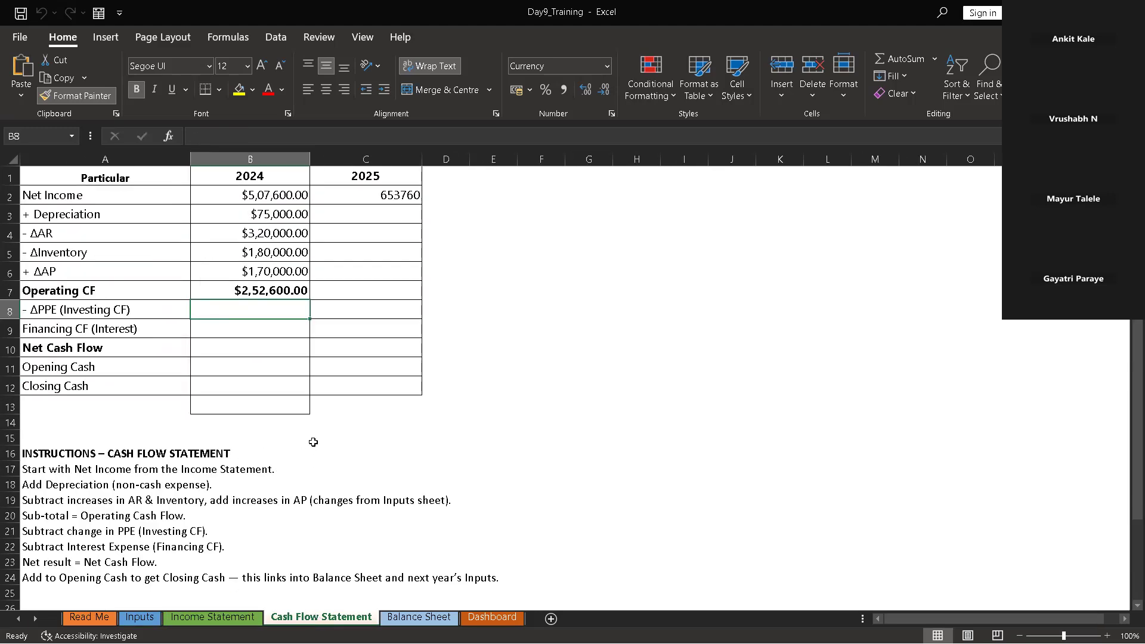
pyautogui.write('=')
pyautogui.click(140, 617)
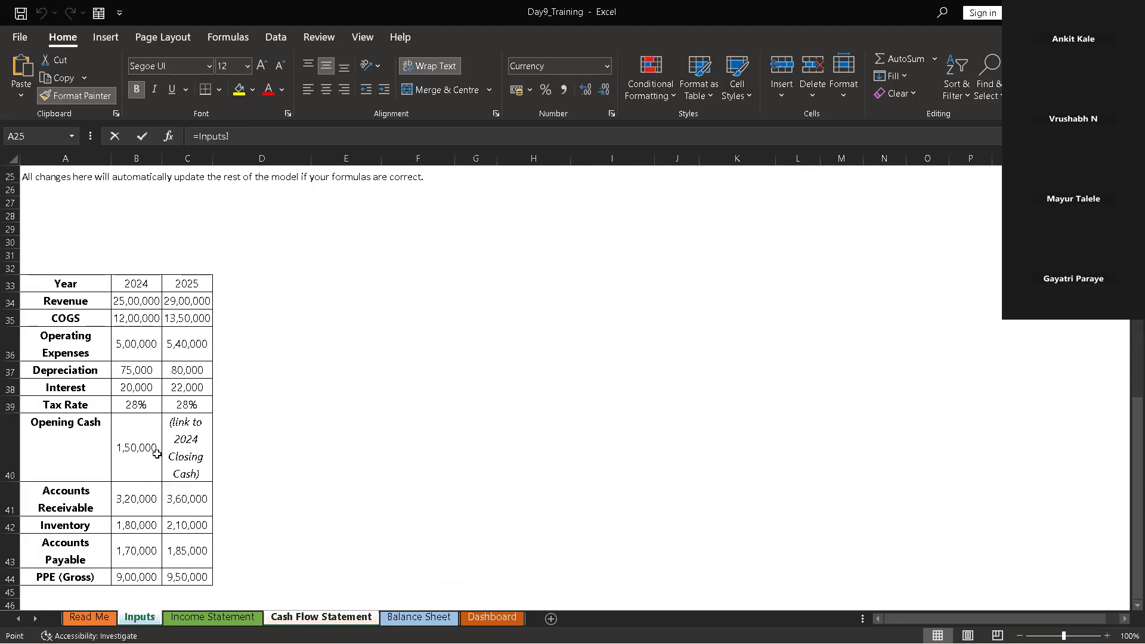
pyautogui.click(120, 580)
pyautogui.press('Return')
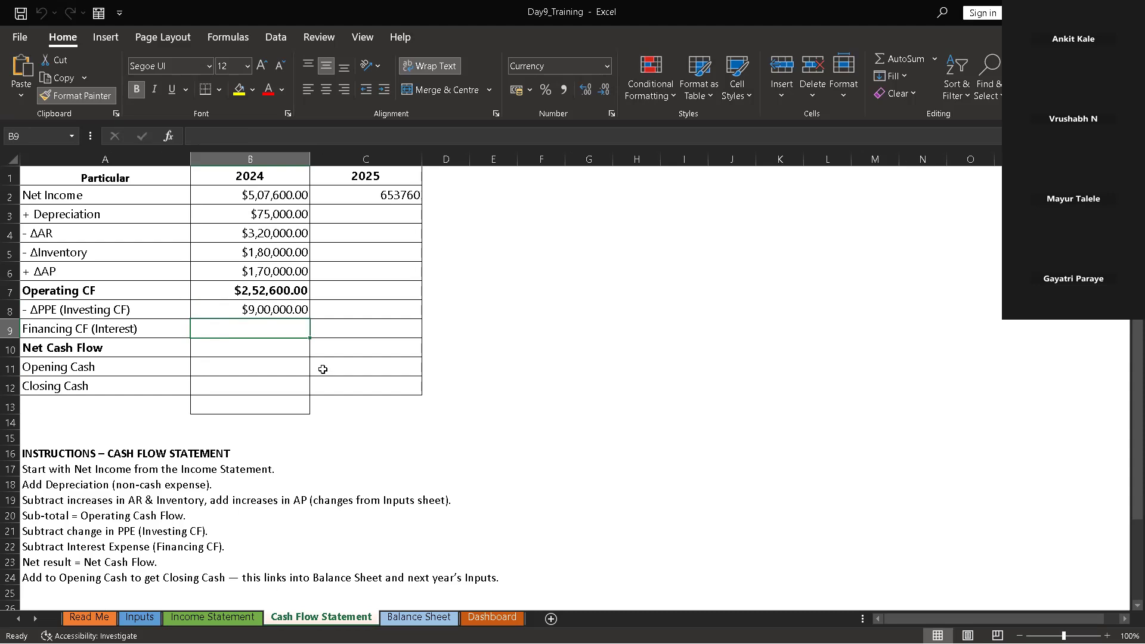
# Link the 2024 Financing CF (Interest) in B9 of the cash flow statement to the 2024 Interest in Inputs cell B38
pyautogui.write('=')
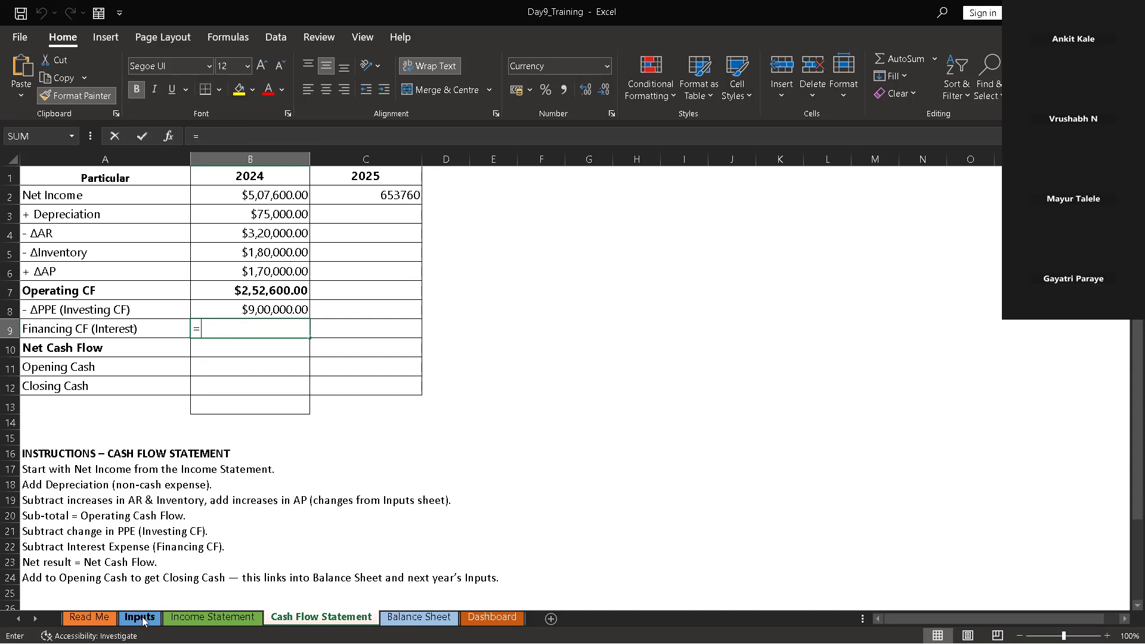
pyautogui.click(139, 618)
pyautogui.click(136, 389)
pyautogui.press('Return')
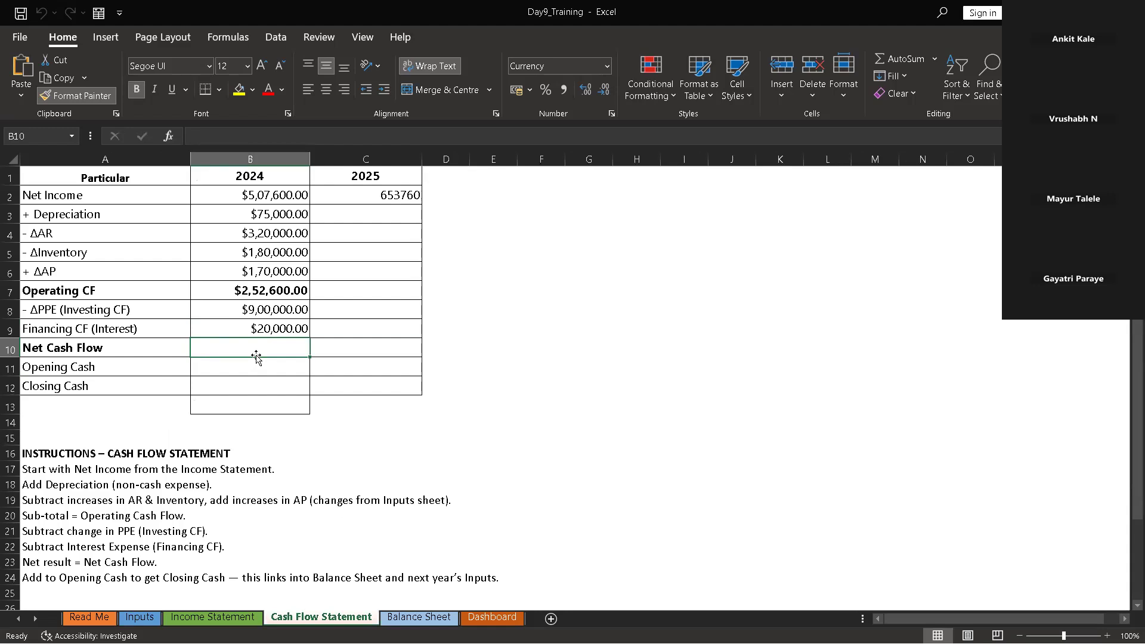
# Calculate the 2024 Net Cash Flow in B10 with =B7-B8-B9 and make the result bold
pyautogui.write('=')
pyautogui.click(283, 289)
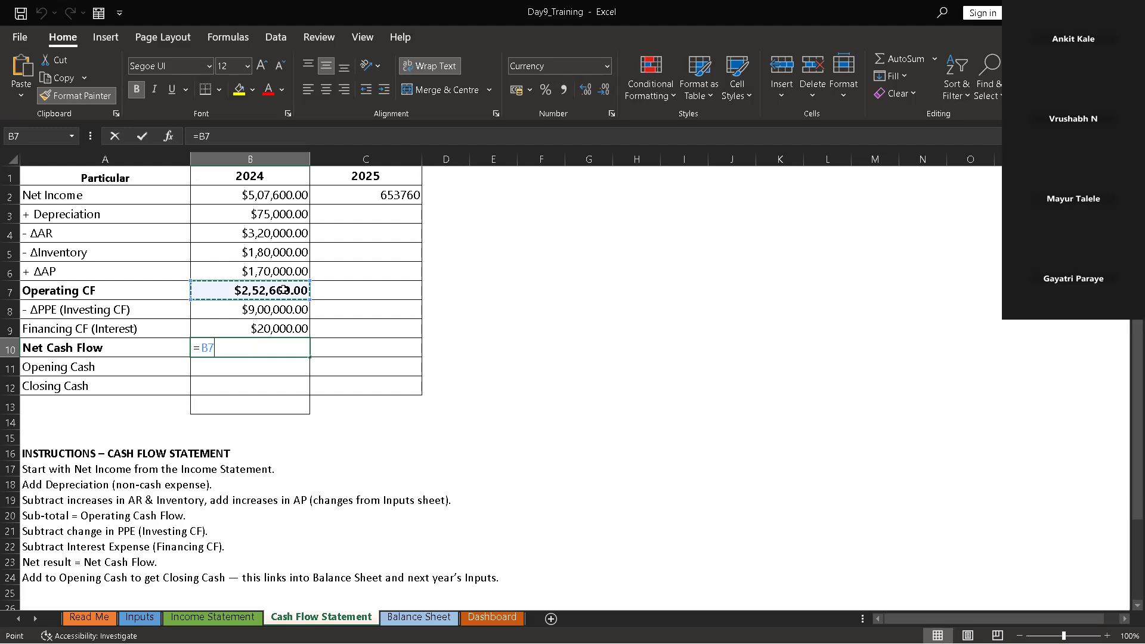
pyautogui.write('-')
pyautogui.click(272, 310)
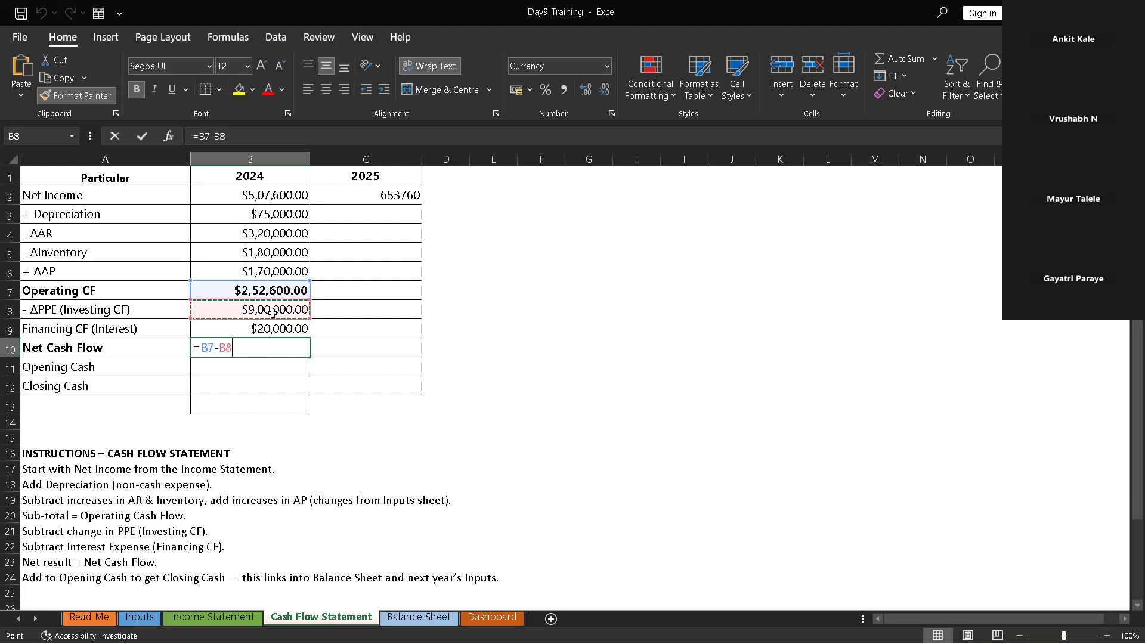
pyautogui.write('-')
pyautogui.click(289, 329)
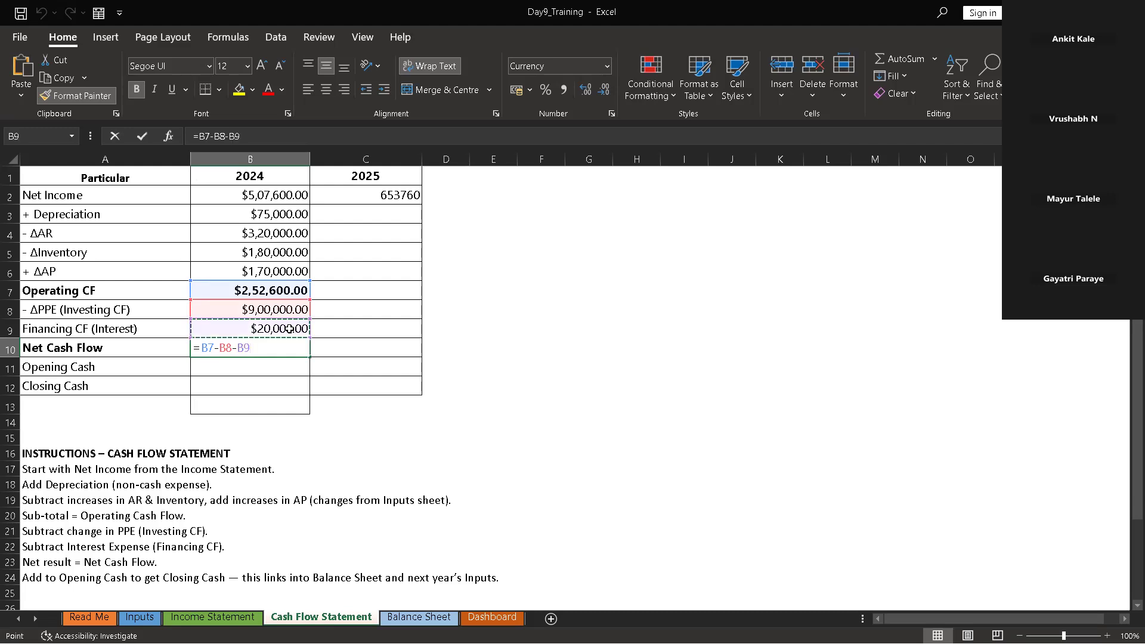
pyautogui.press('Return')
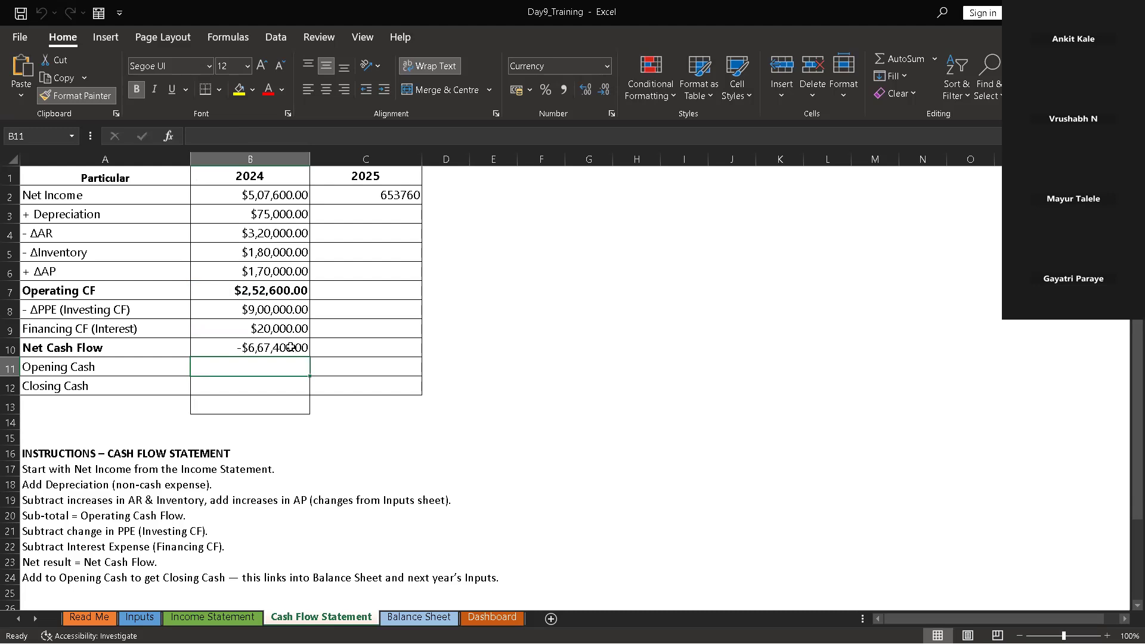
pyautogui.press('Up')
pyautogui.click(138, 96)
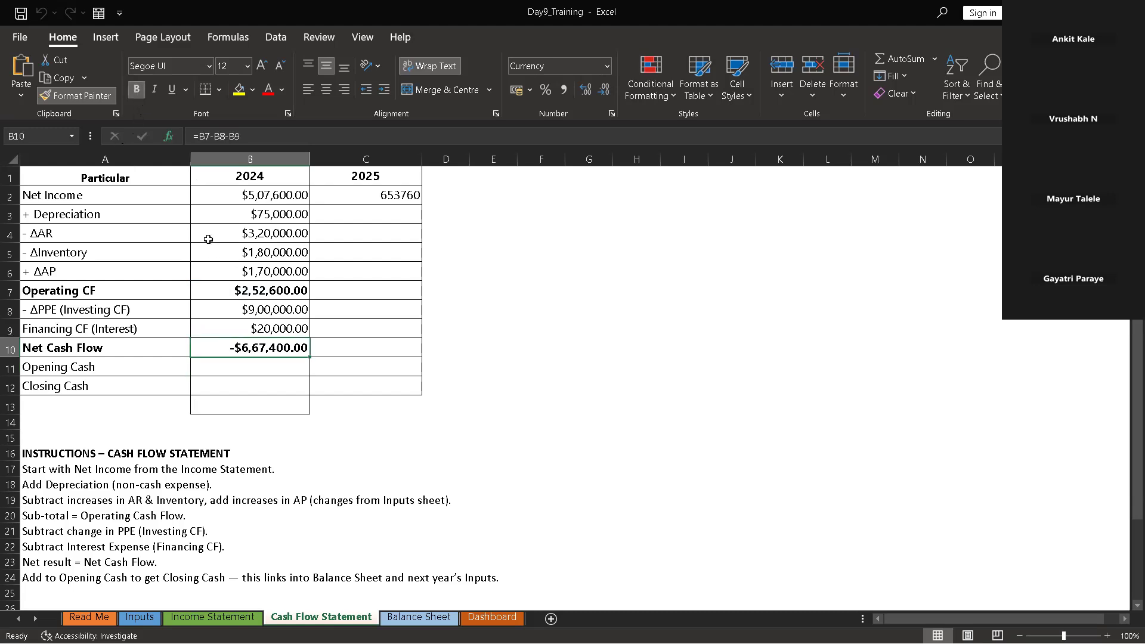
# Link the 2024 Opening Cash in B11 to the 2024 opening cash in Inputs cell B40
pyautogui.click(257, 369)
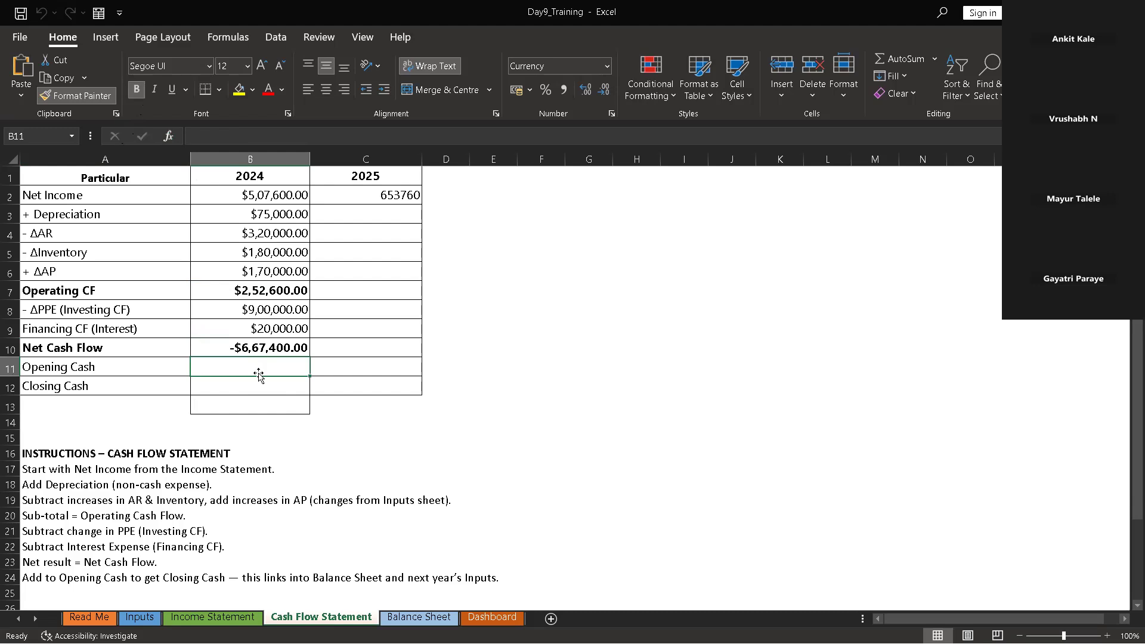
pyautogui.write('=')
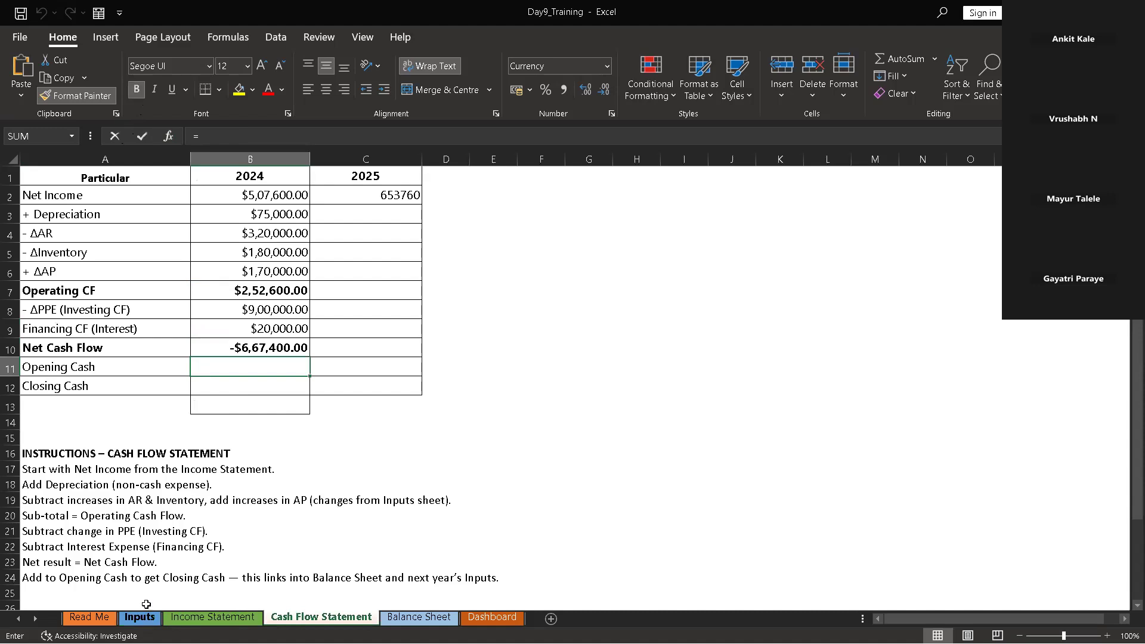
pyautogui.click(149, 619)
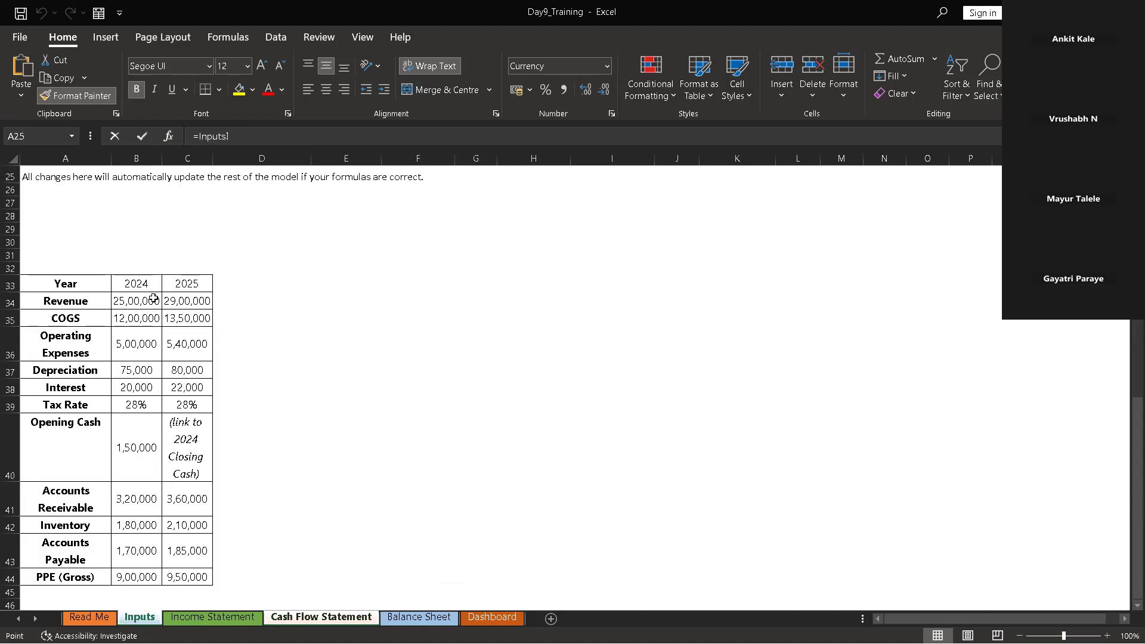
pyautogui.click(140, 442)
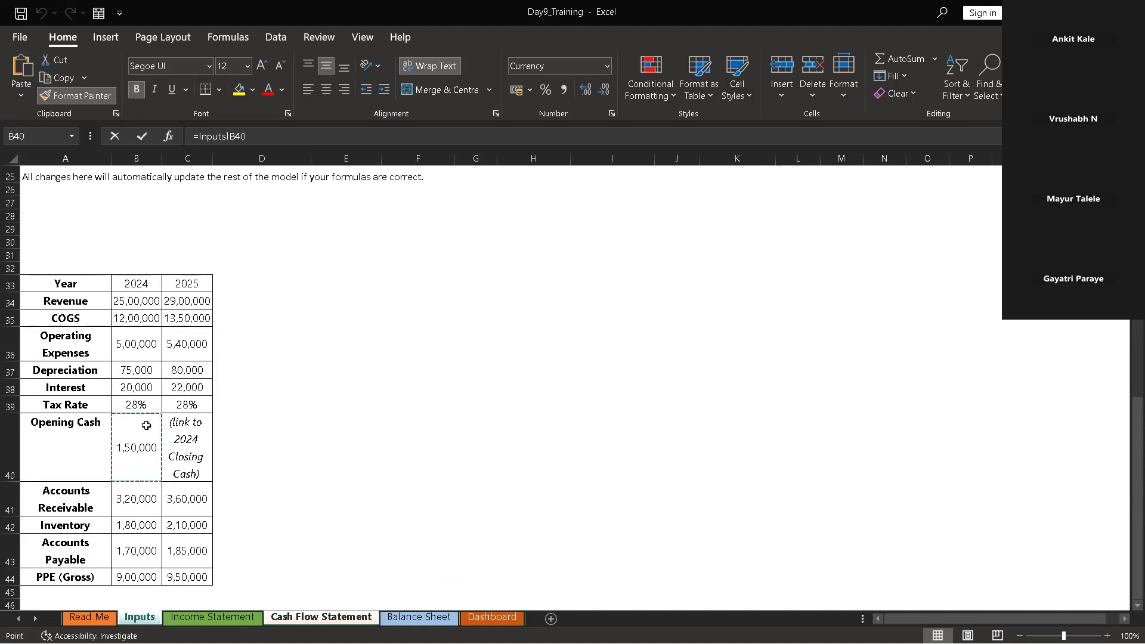
pyautogui.press('Return')
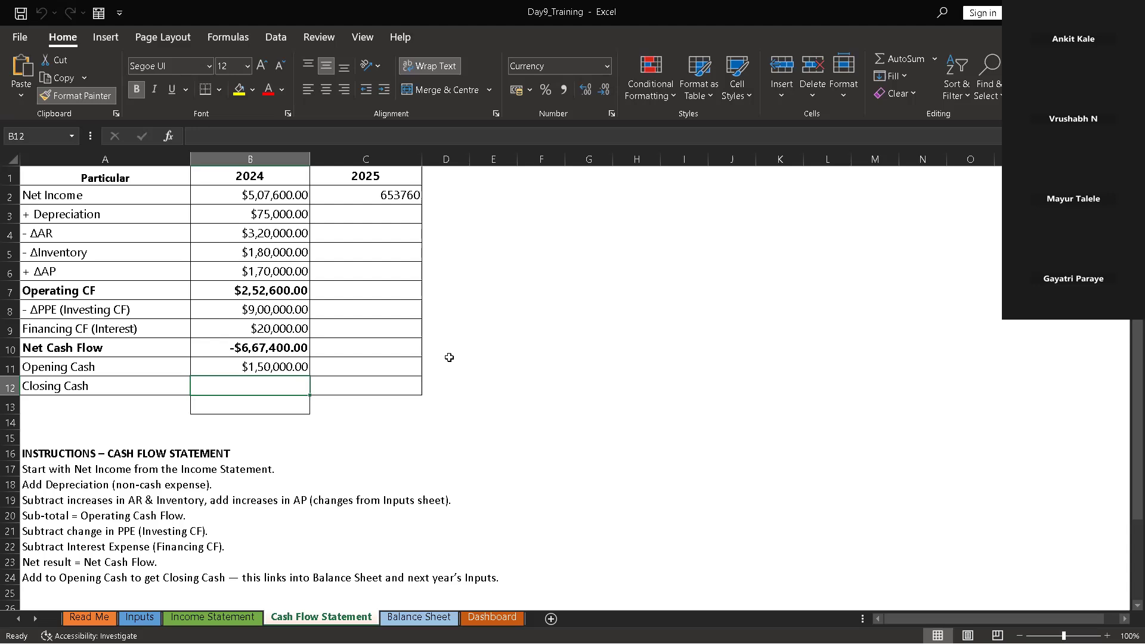
# Try to calculate the 2024 Closing Cash in B12 as Operating CF plus Net Cash Flow with =B7+B10
pyautogui.click(139, 617)
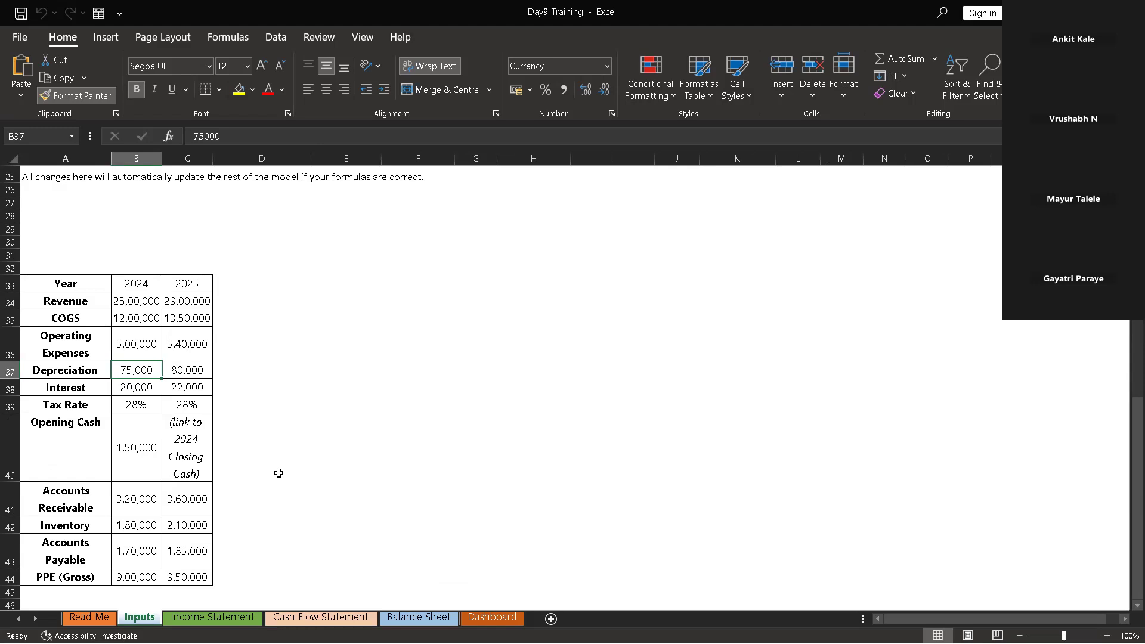
pyautogui.click(328, 619)
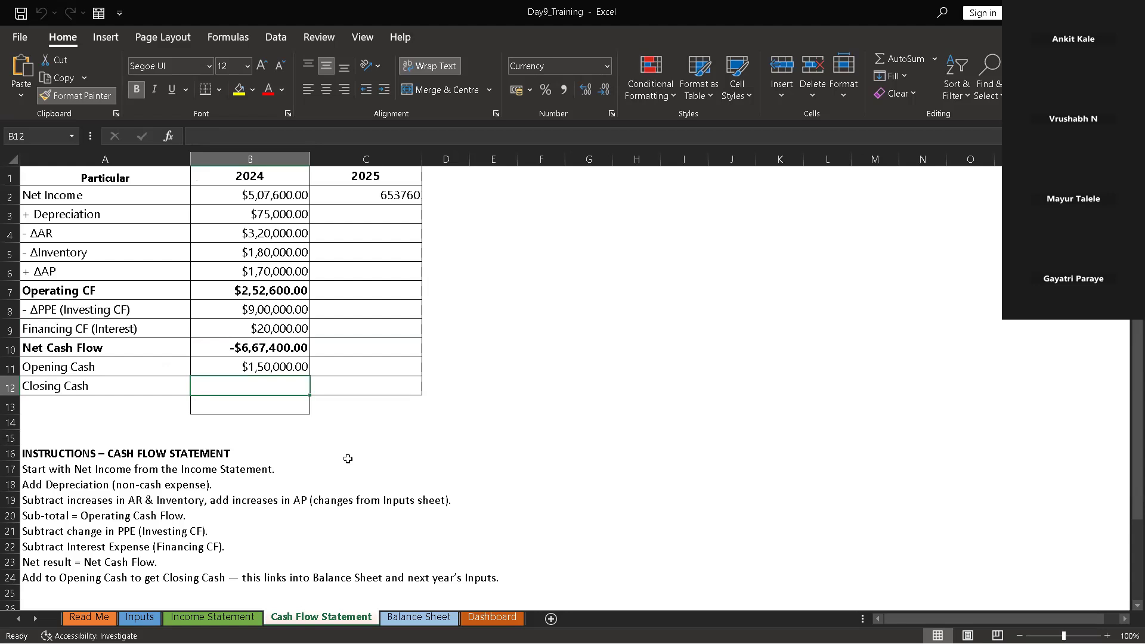
pyautogui.write('=')
pyautogui.click(290, 292)
pyautogui.write('=')
pyautogui.press('BackSpace')
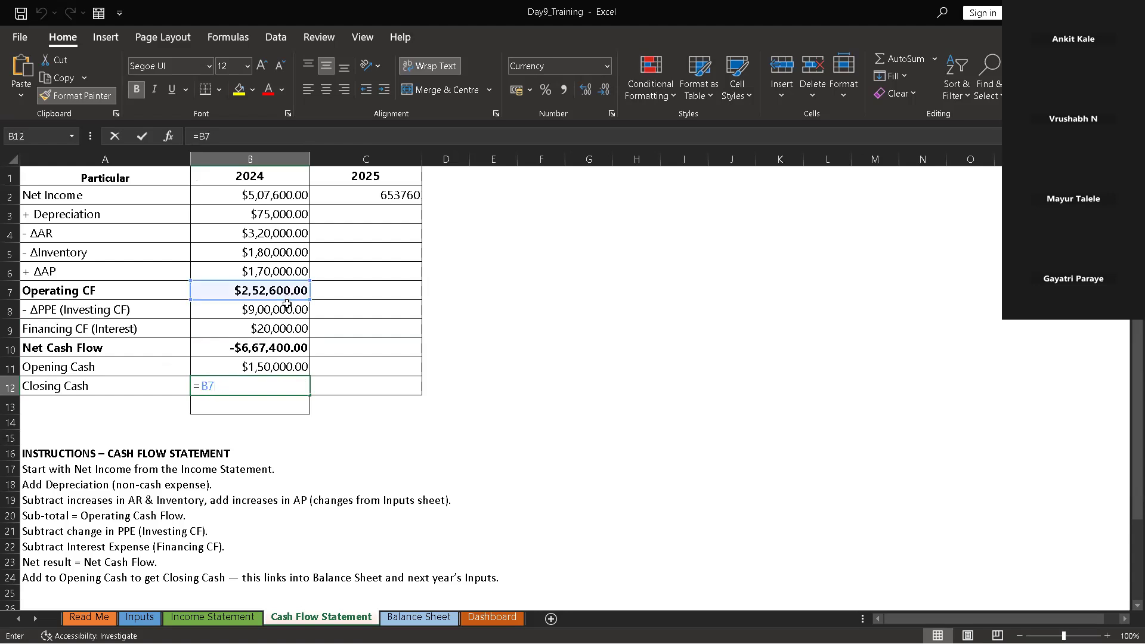
pyautogui.write('+')
pyautogui.click(236, 349)
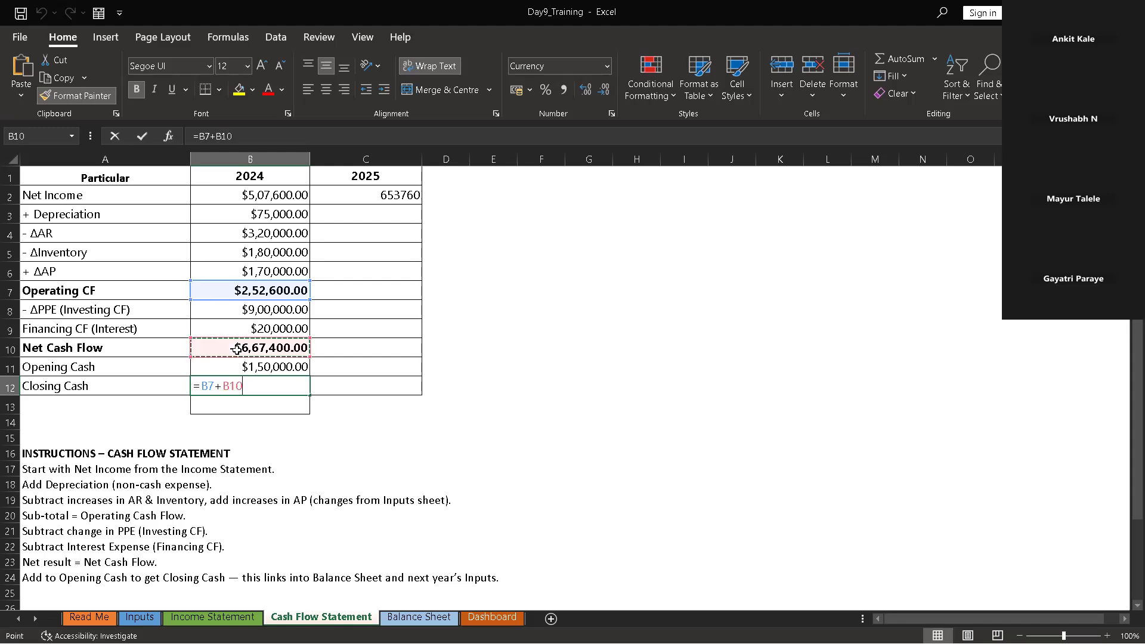
pyautogui.press('Return')
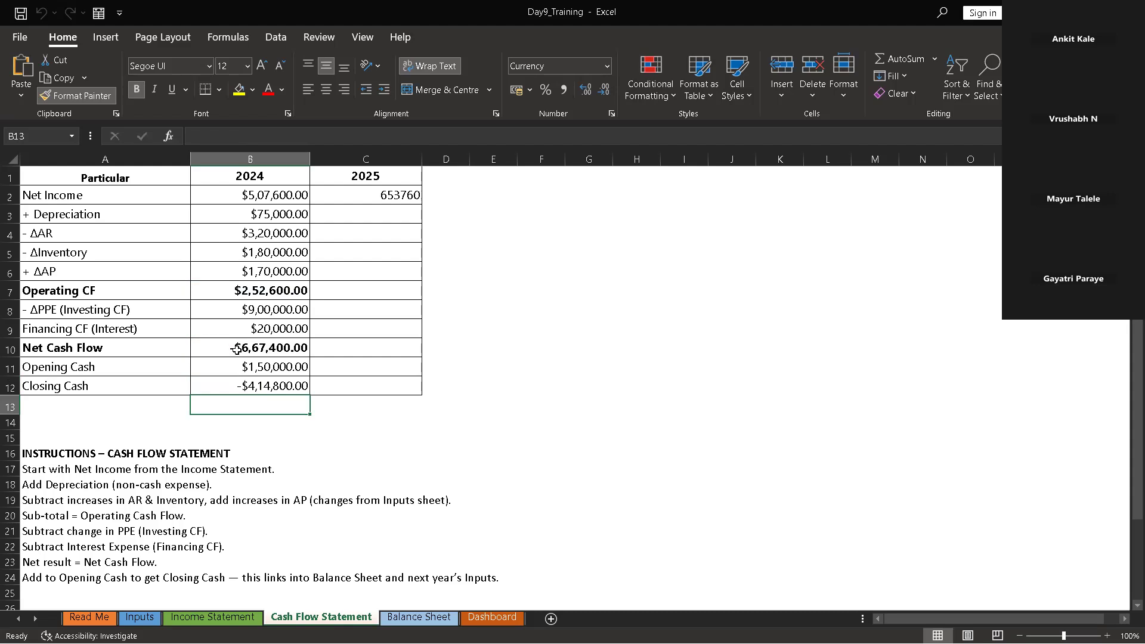
# Make the 2024 Closing Cash value in B12 bold and review its formula
pyautogui.click(267, 388)
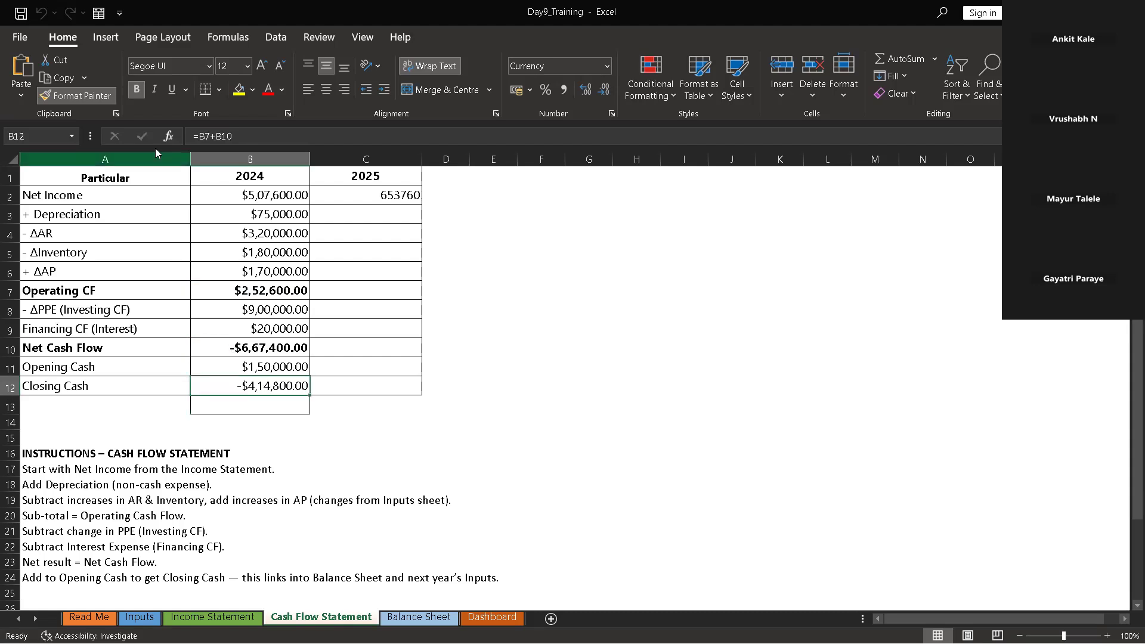
pyautogui.click(136, 89)
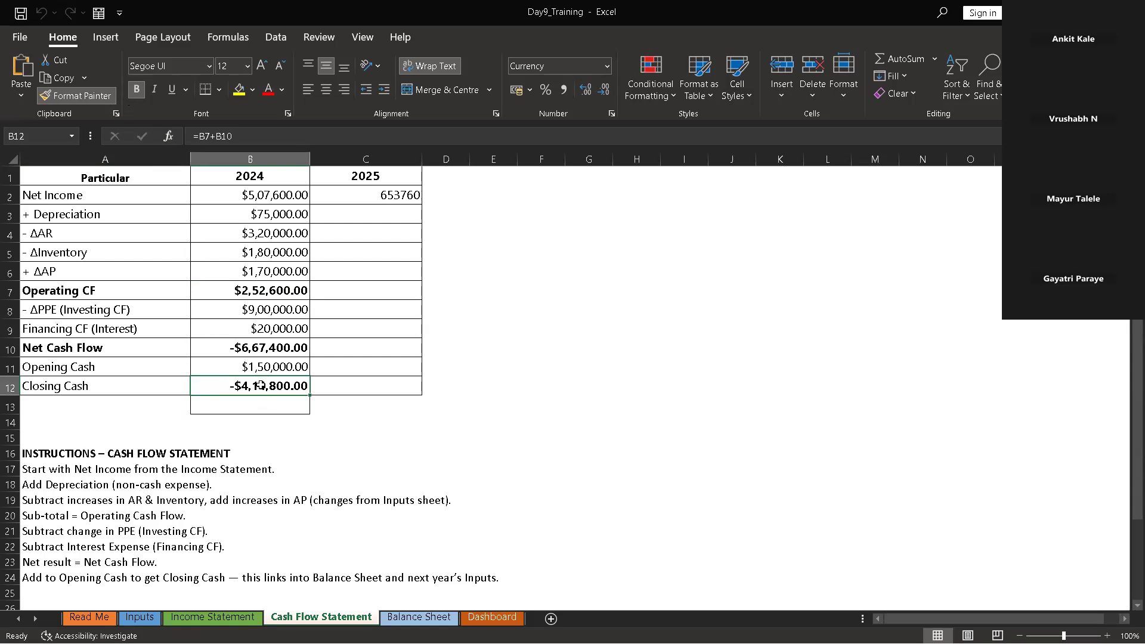
pyautogui.doubleClick(262, 385)
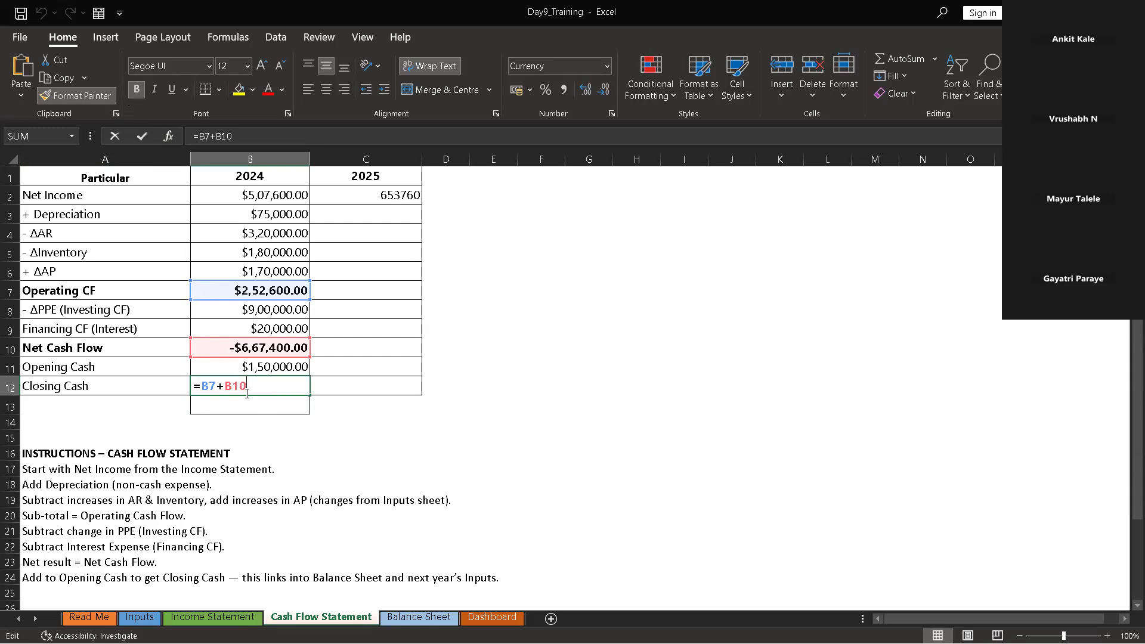
pyautogui.press('Return')
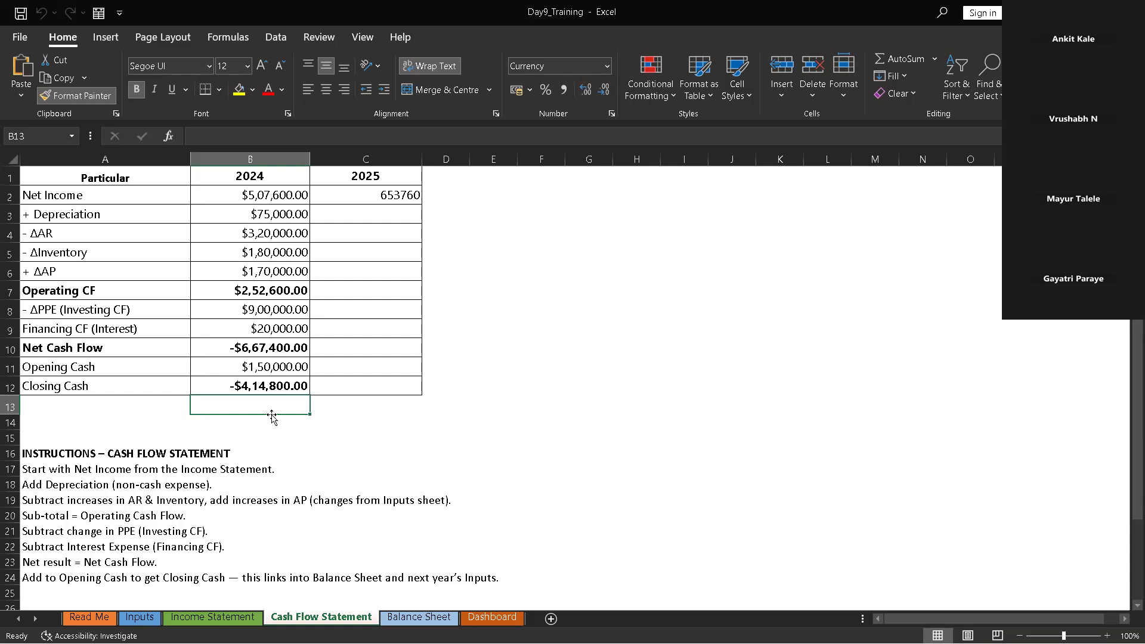
pyautogui.click(267, 385)
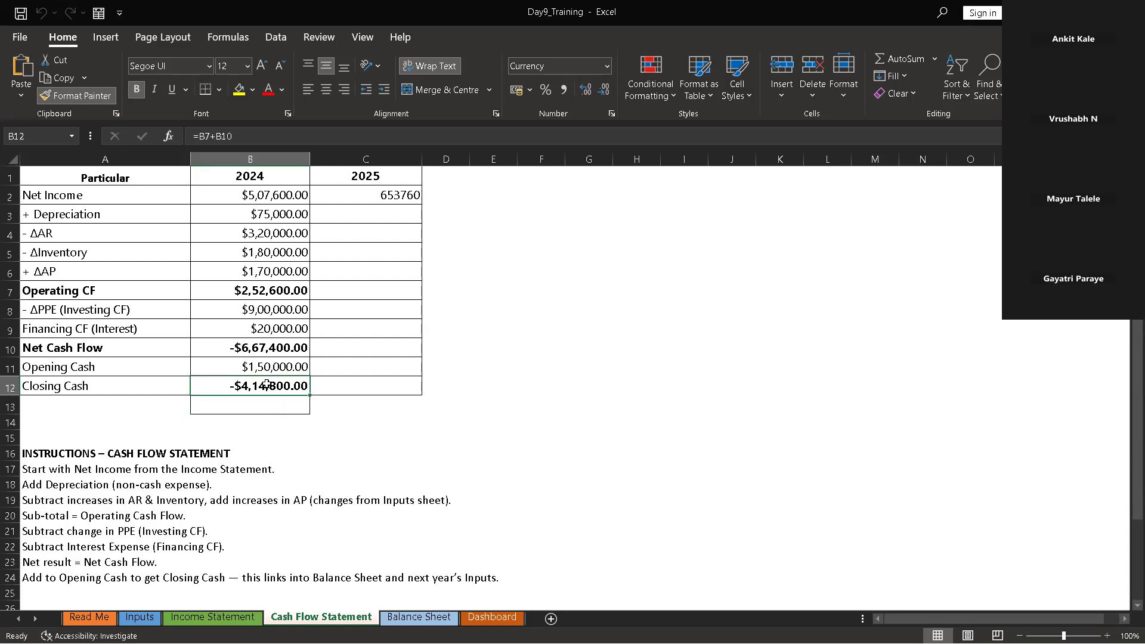
# Replace the 2024 Closing Cash formula in B12 with Net Cash Flow plus Opening Cash, =B10+B11
pyautogui.doubleClick(266, 385)
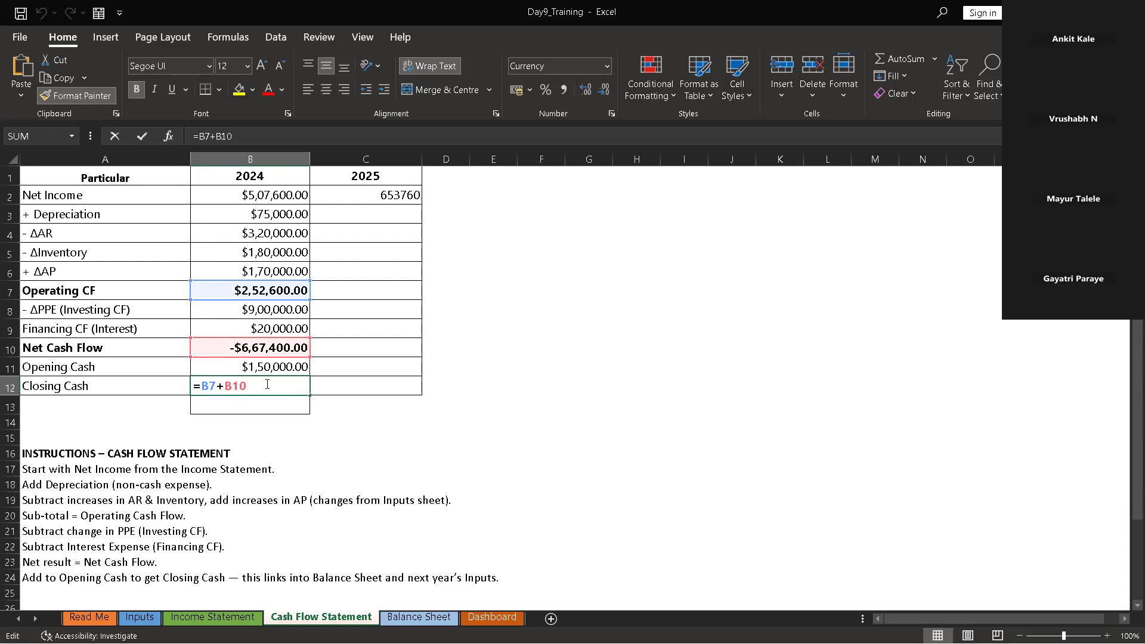
pyautogui.press('BackSpace')
pyautogui.press('BackSpace')
pyautogui.press('BackSpace')
pyautogui.press('BackSpace')
pyautogui.press('BackSpace')
pyautogui.press('BackSpace')
pyautogui.press('BackSpace')
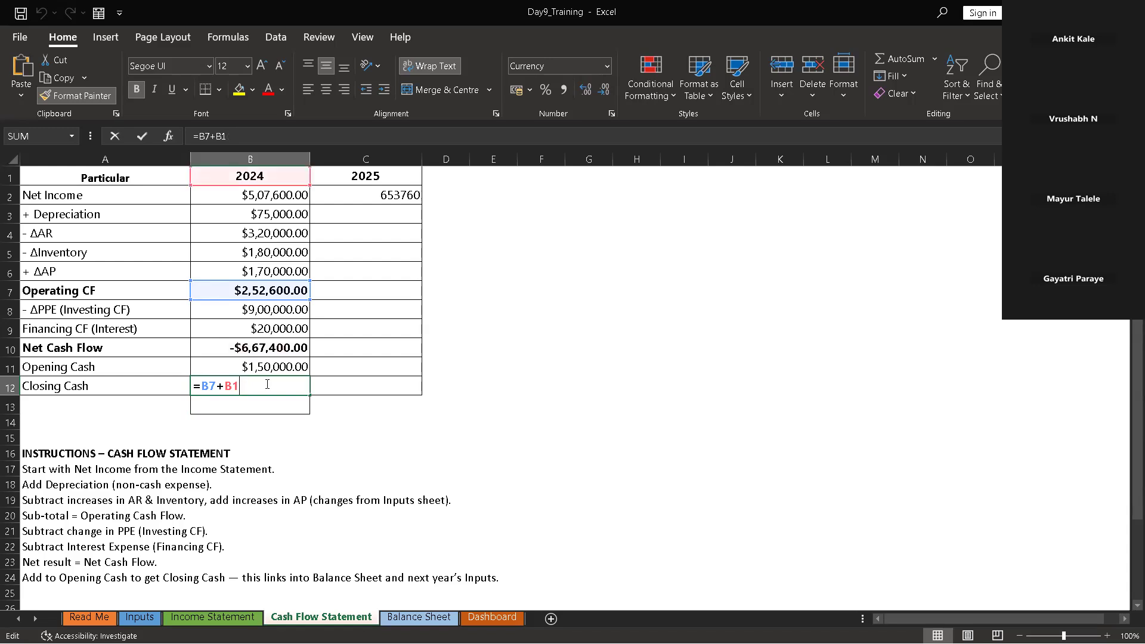
pyautogui.write('=')
pyautogui.click(254, 349)
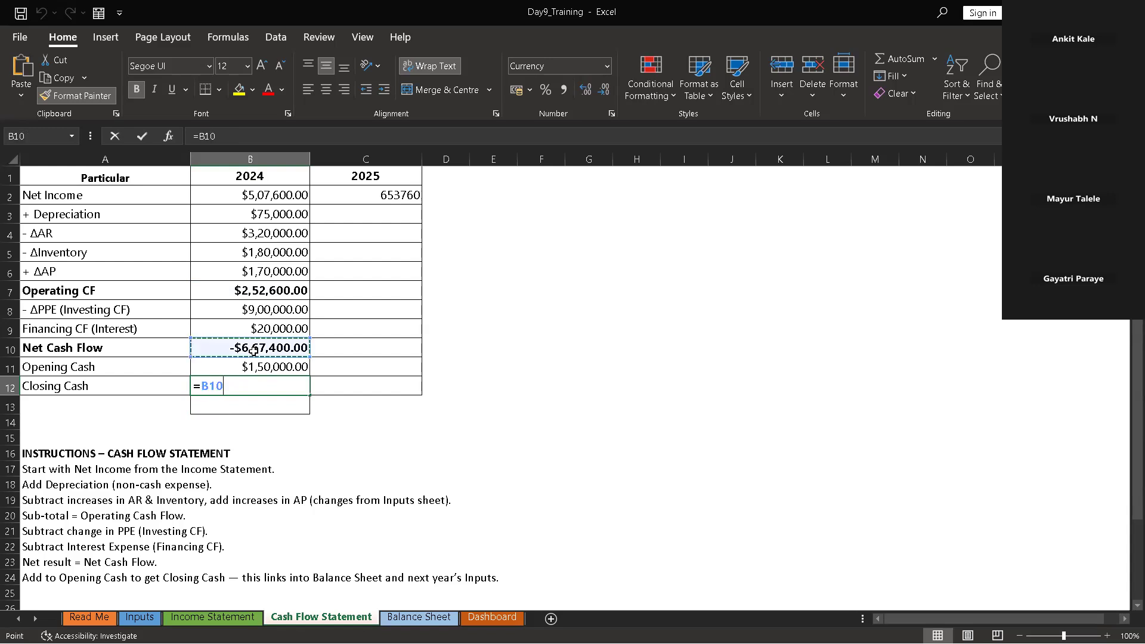
pyautogui.write('+')
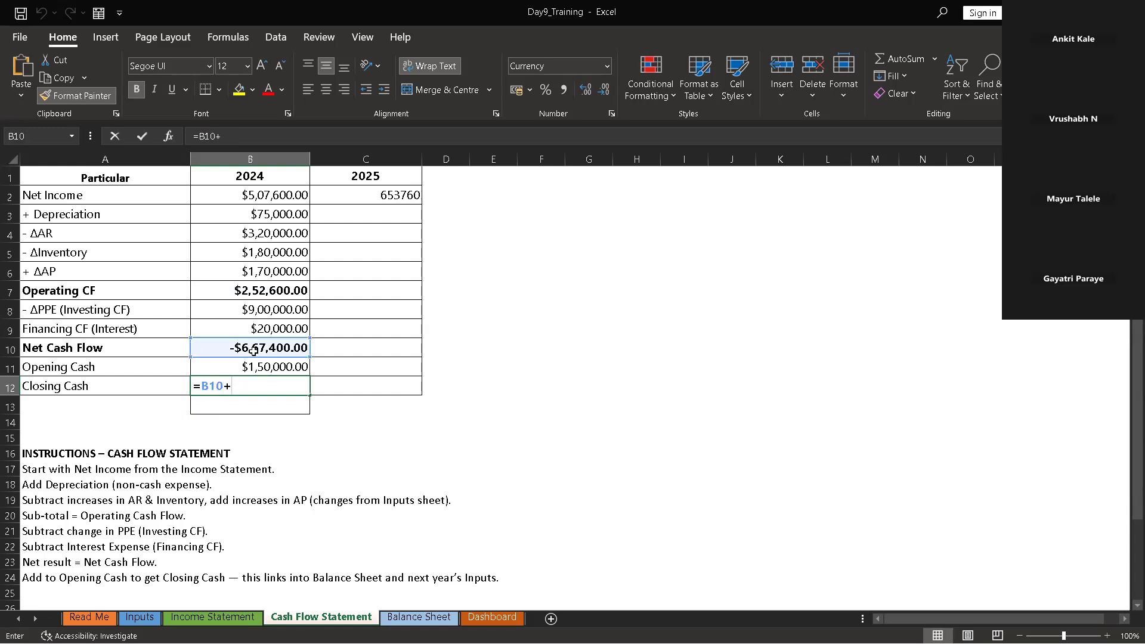
pyautogui.click(276, 290)
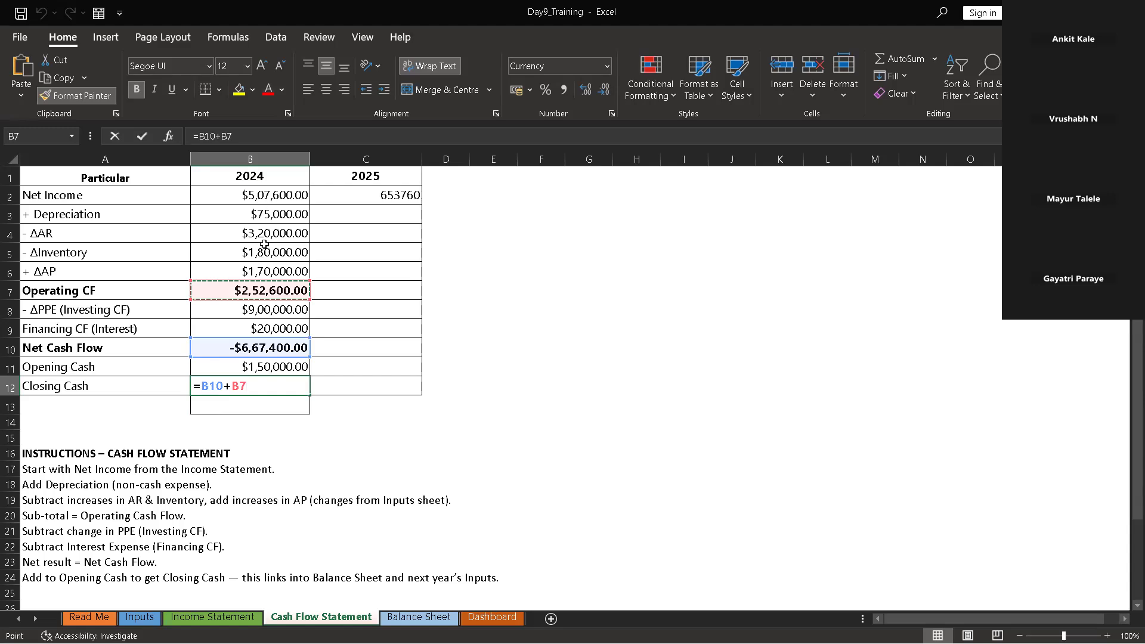
pyautogui.click(258, 367)
pyautogui.press('Return')
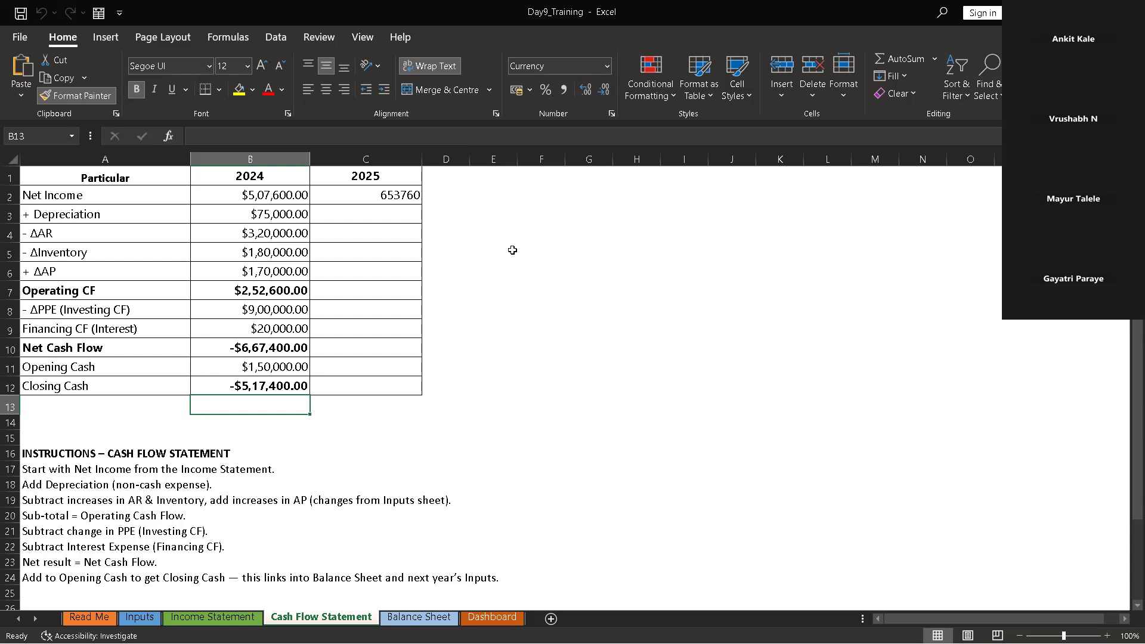
# Widen the Inventory column in the upper table of the Inputs sheet so its header fits on one line
pyautogui.click(141, 618)
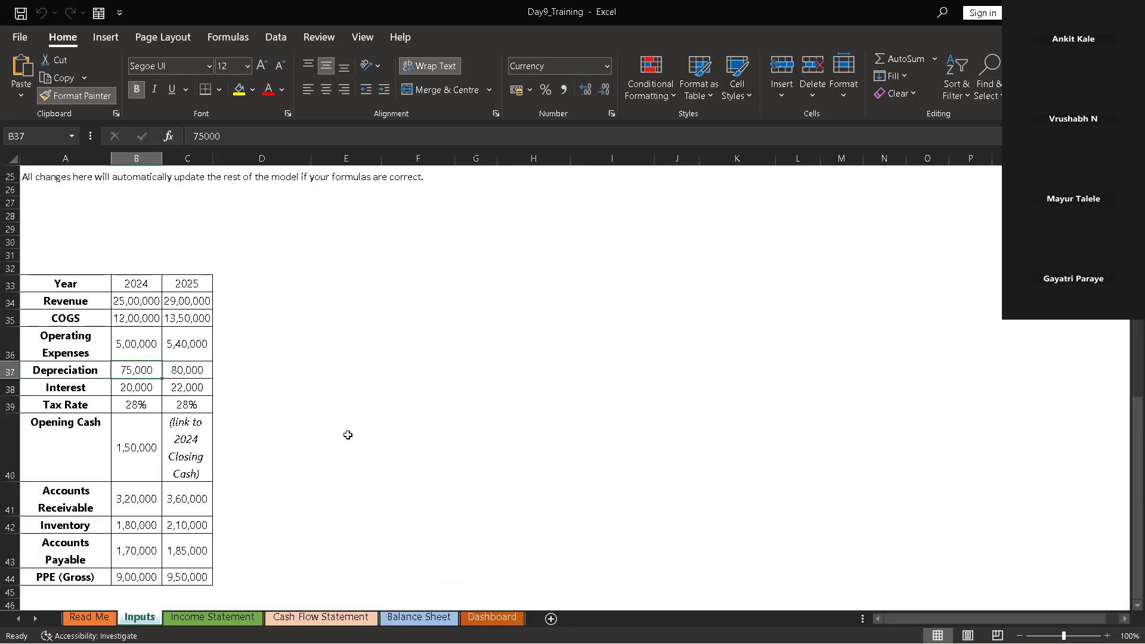
pyautogui.scroll(1, 130, 365)
pyautogui.scroll(-3, 131, 365)
pyautogui.scroll(1, 131, 364)
pyautogui.scroll(1, 130, 364)
pyautogui.scroll(9, 179, 364)
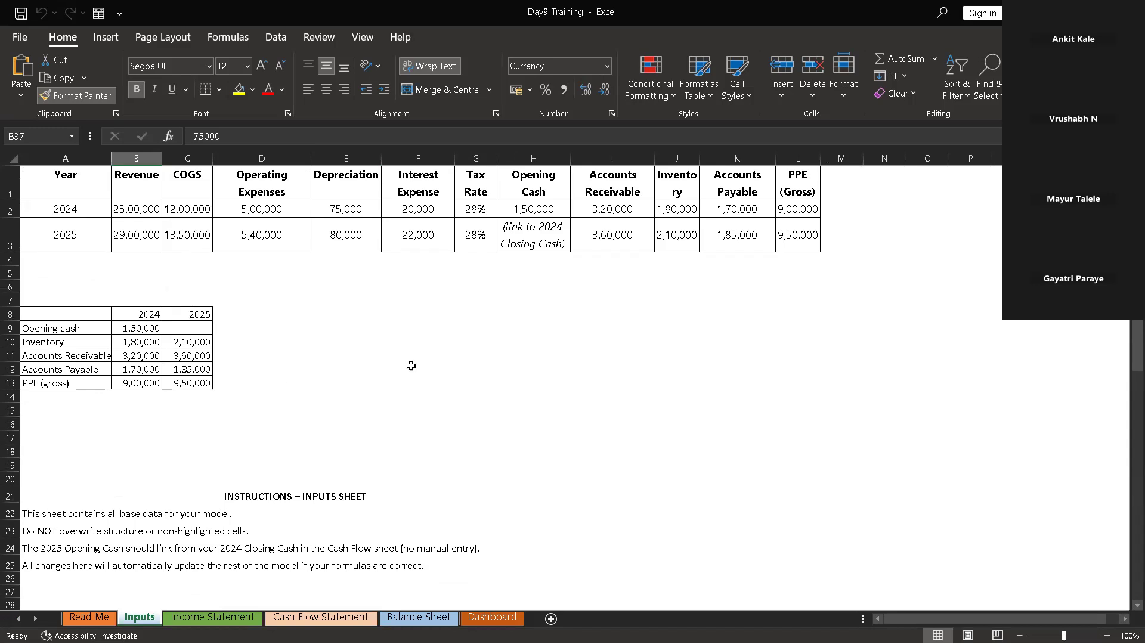
pyautogui.click(542, 208)
pyautogui.click(545, 237)
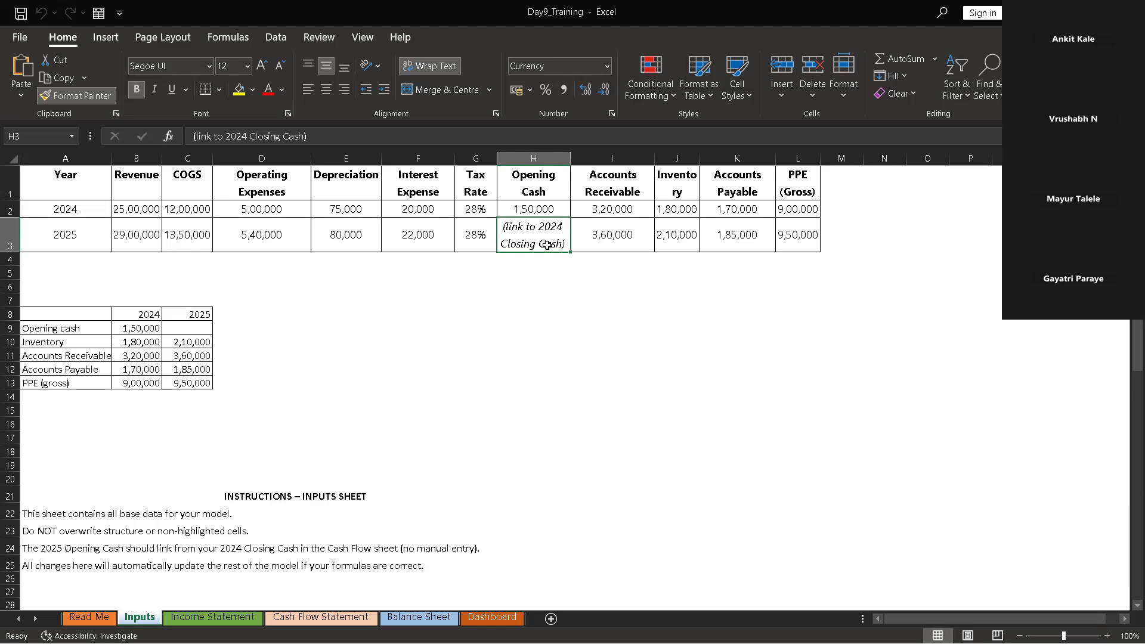
pyautogui.moveTo(703, 159); pyautogui.dragTo(714, 160)
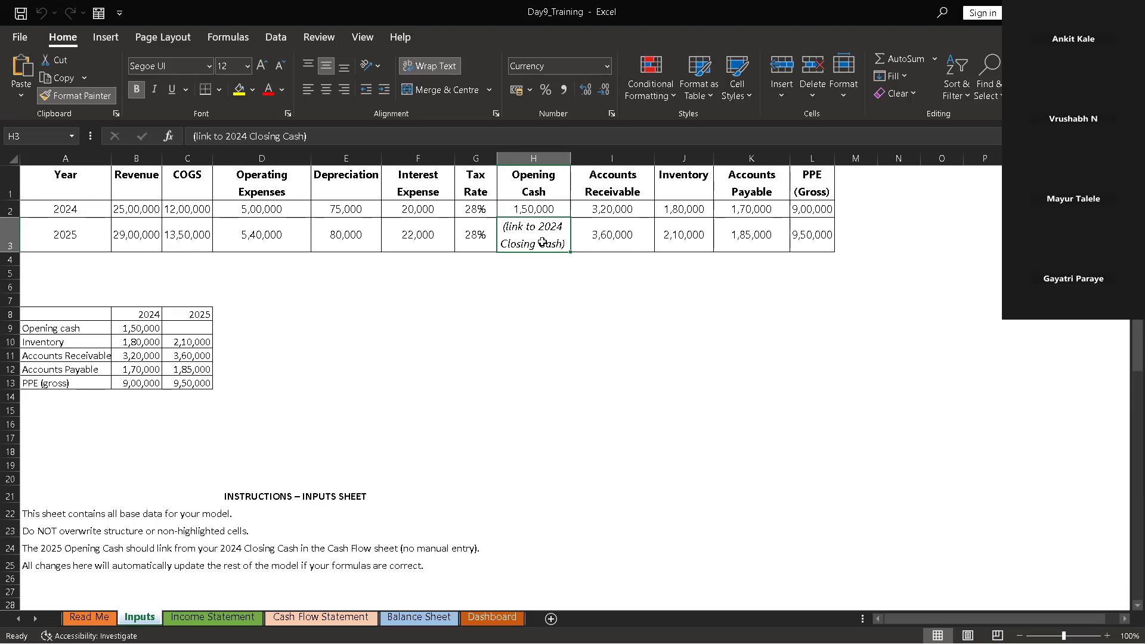
# Link the 2025 Opening Cash in H3 of the Inputs sheet to the 2024 Closing Cash with ='Cash Flow Statement'!B12
pyautogui.write('=')
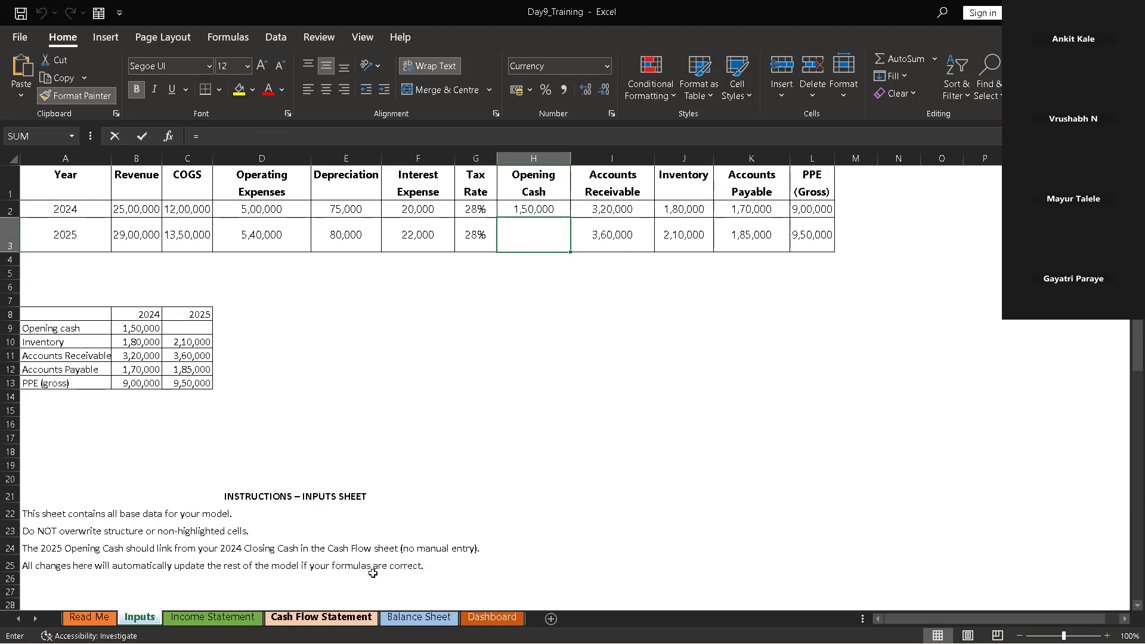
pyautogui.click(347, 617)
pyautogui.click(273, 388)
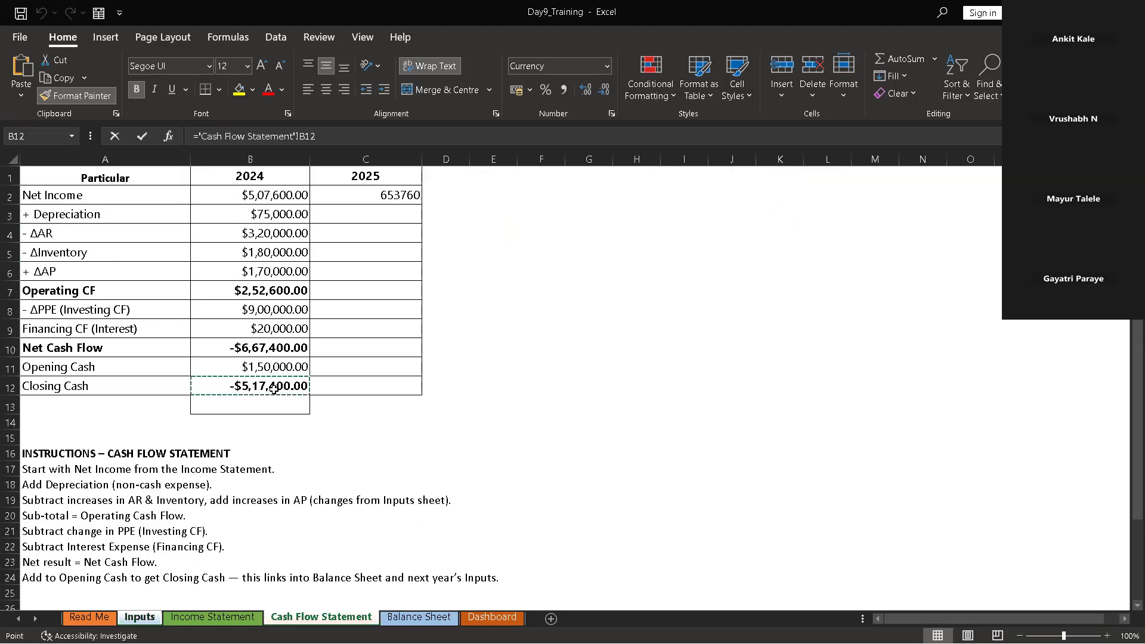
pyautogui.press('Return')
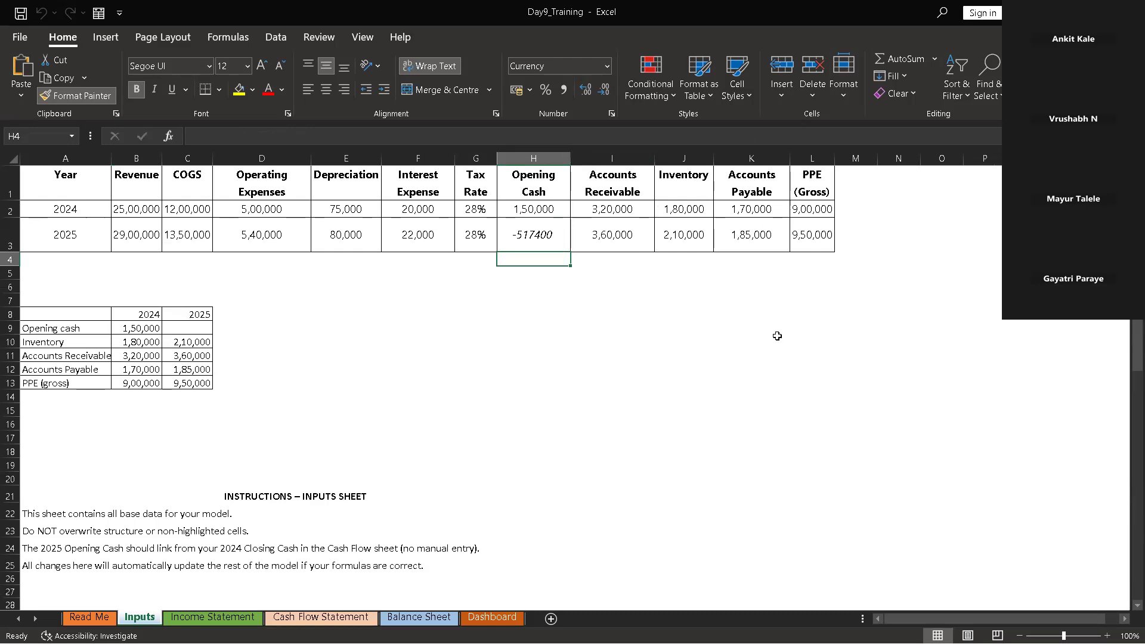
# Select the 2025 Opening Cash placeholder in C40 of the lower table on the Inputs sheet
pyautogui.scroll(-9, 642, 307)
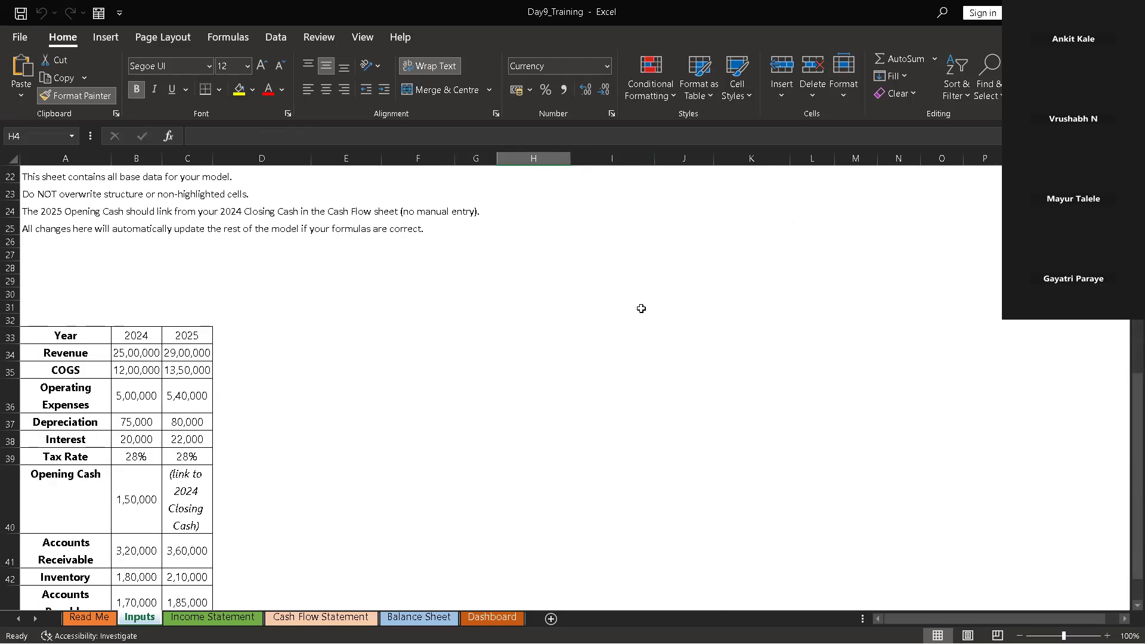
pyautogui.click(187, 387)
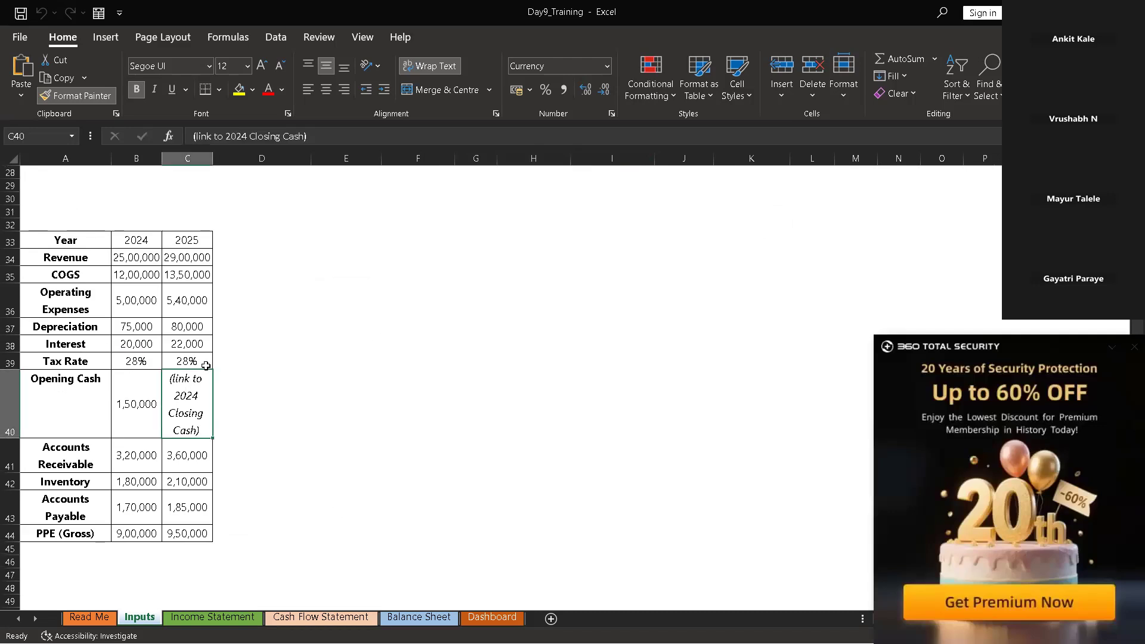
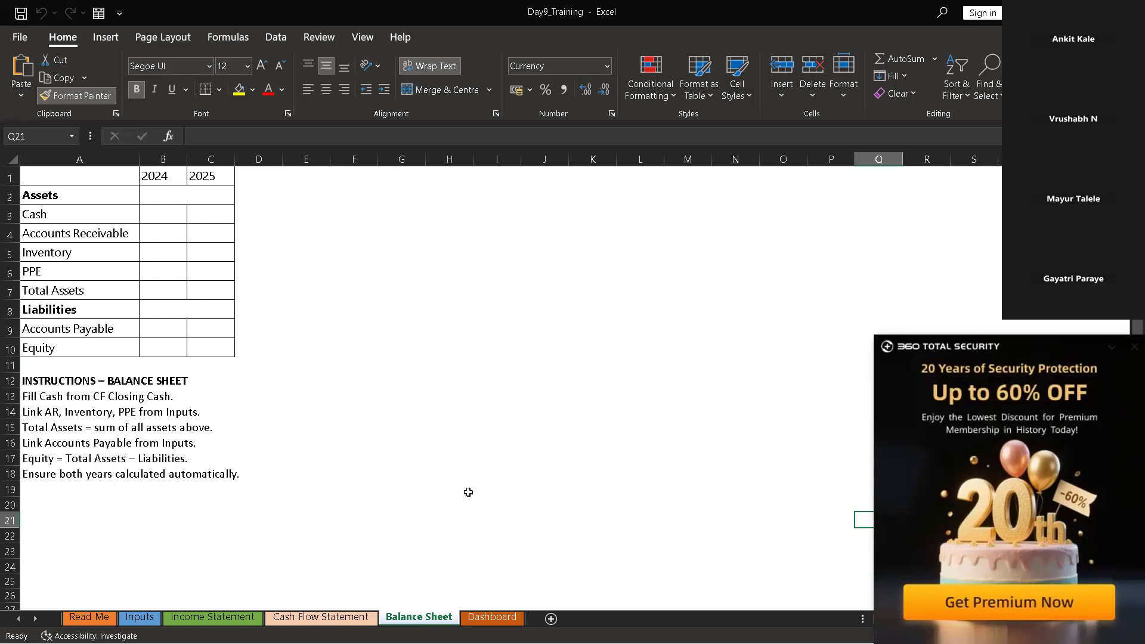
pyautogui.click(173, 197)
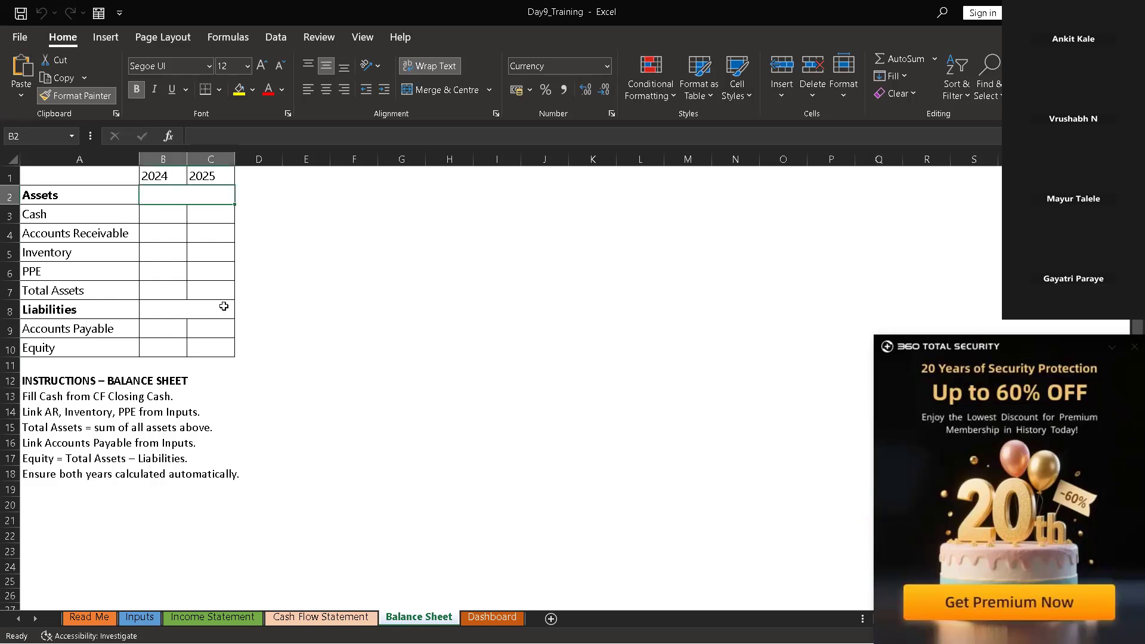
pyautogui.click(321, 617)
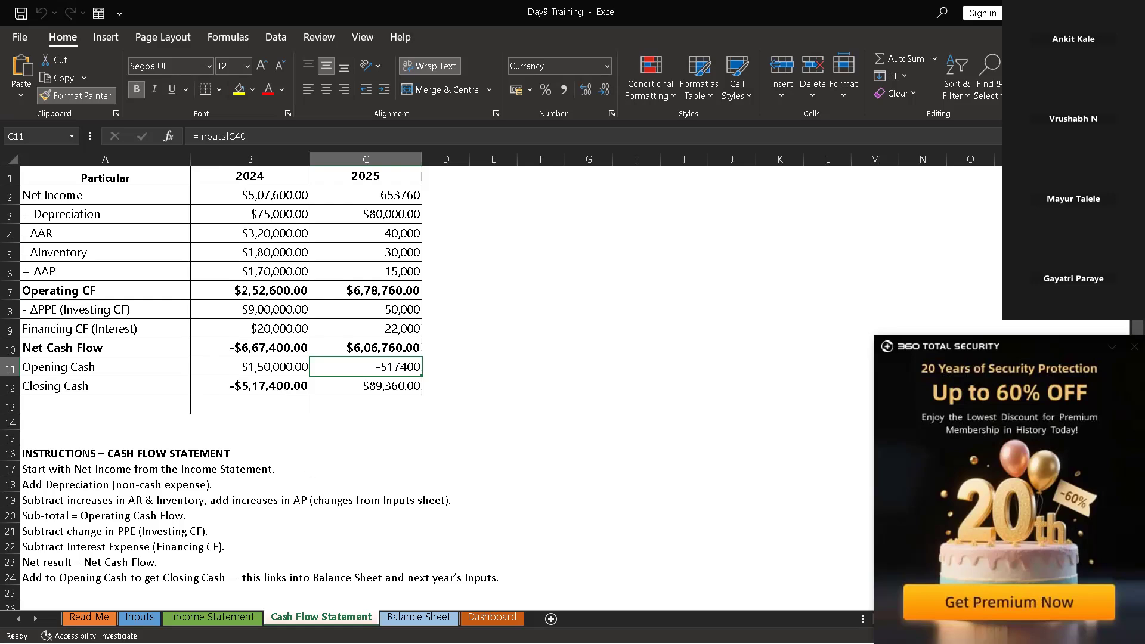
pyautogui.click(420, 619)
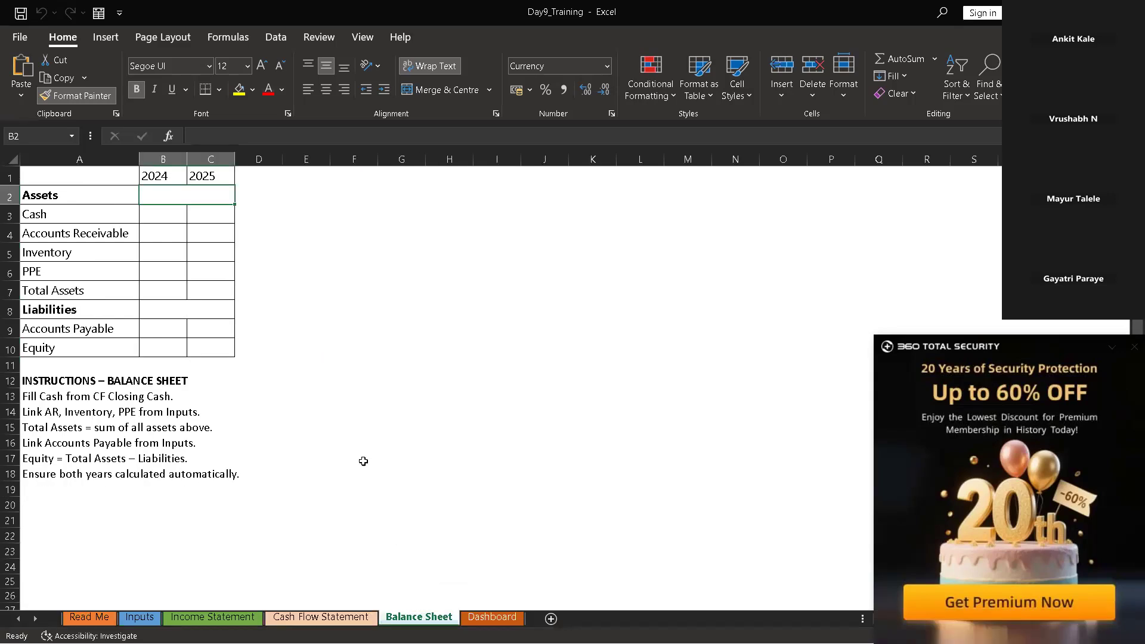
pyautogui.write('=')
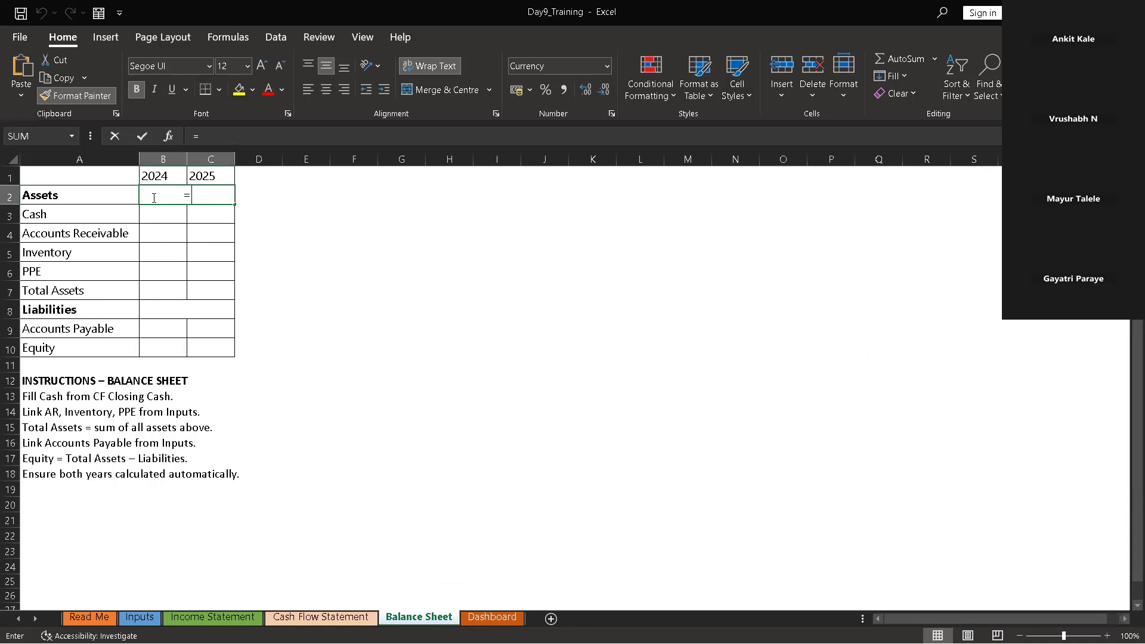
pyautogui.press('BackSpace')
# Link 2024 Cash in B3 of the Balance Sheet to the 2024 Closing Cash, 'Cash Flow Statement'!B12, and widen columns B and C
pyautogui.click(159, 222)
pyautogui.write('=')
pyautogui.click(277, 618)
pyautogui.click(223, 385)
pyautogui.press('Return')
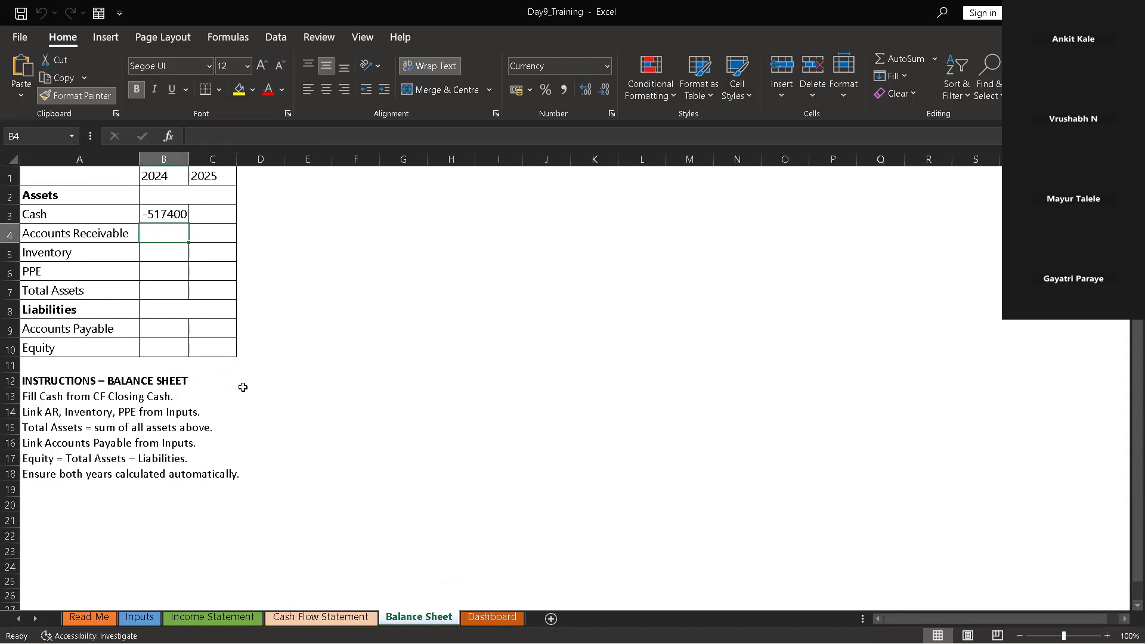
pyautogui.moveTo(190, 160); pyautogui.dragTo(264, 158)
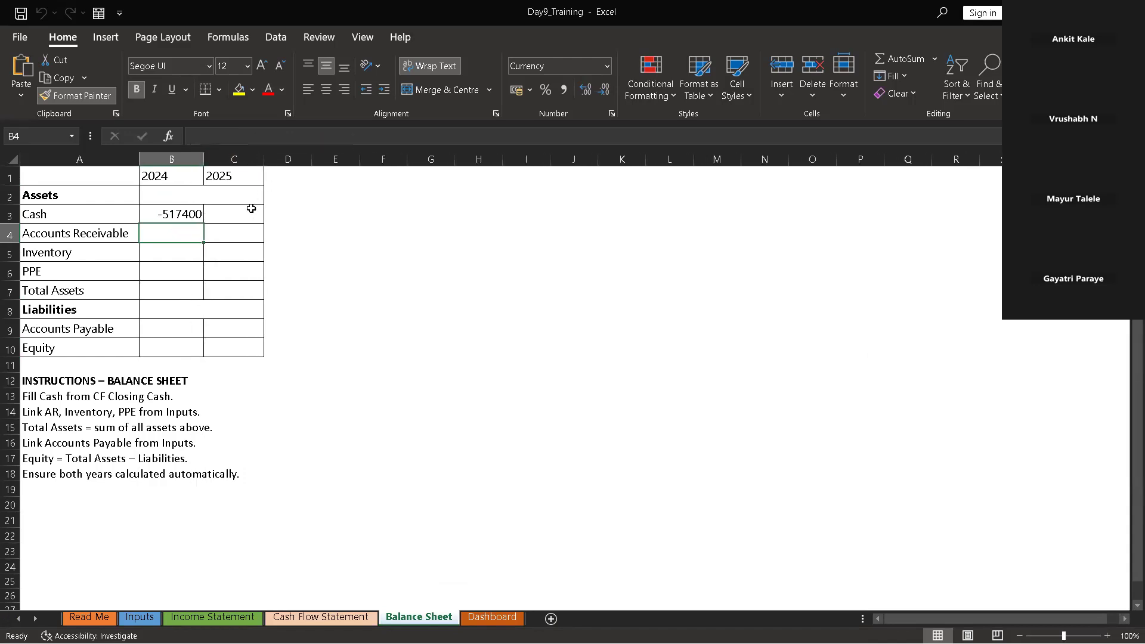
# Link 2024 Accounts Receivable in B4 to =Inputs!B41 and 2024 Inventory in B5 to =Inputs!B42
pyautogui.write('=')
pyautogui.click(136, 619)
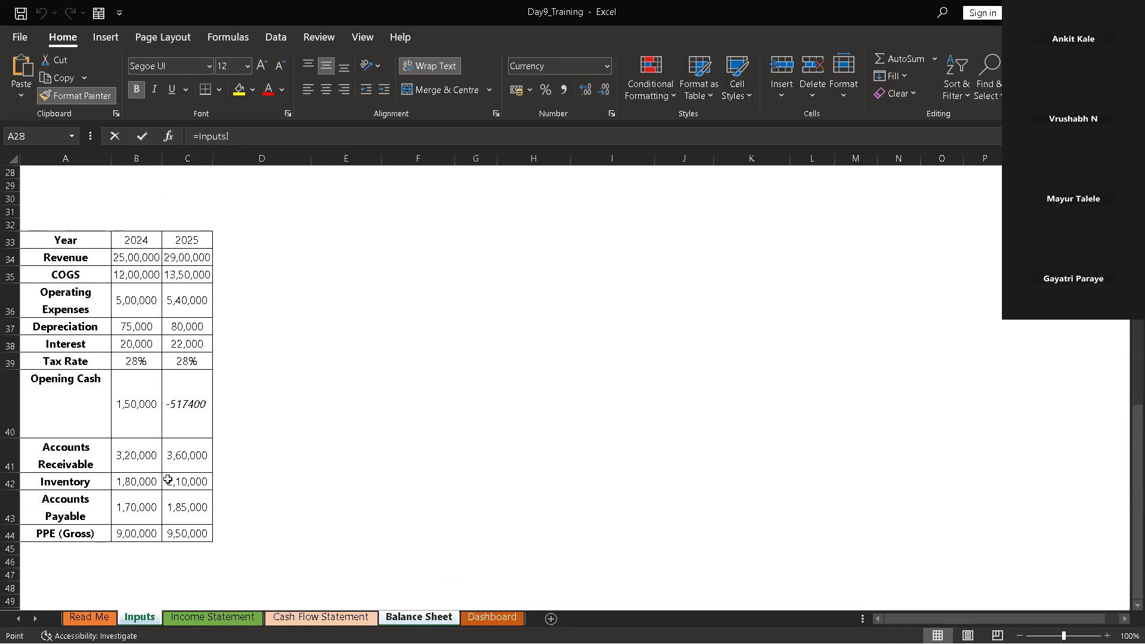
pyautogui.click(141, 457)
pyautogui.press('Return')
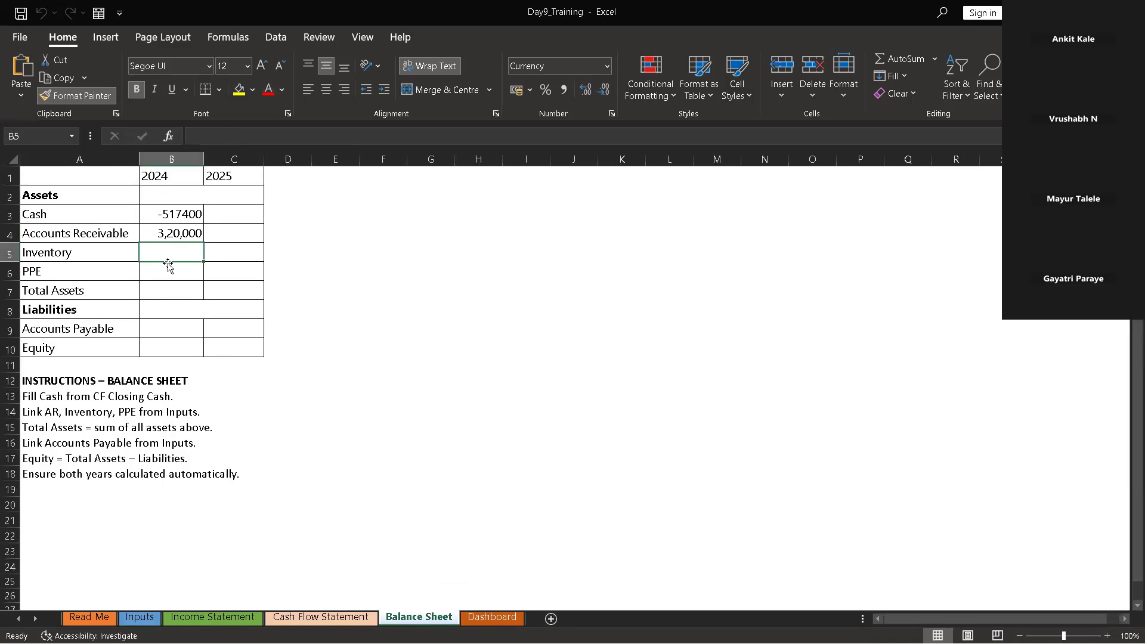
pyautogui.write('=')
pyautogui.click(153, 619)
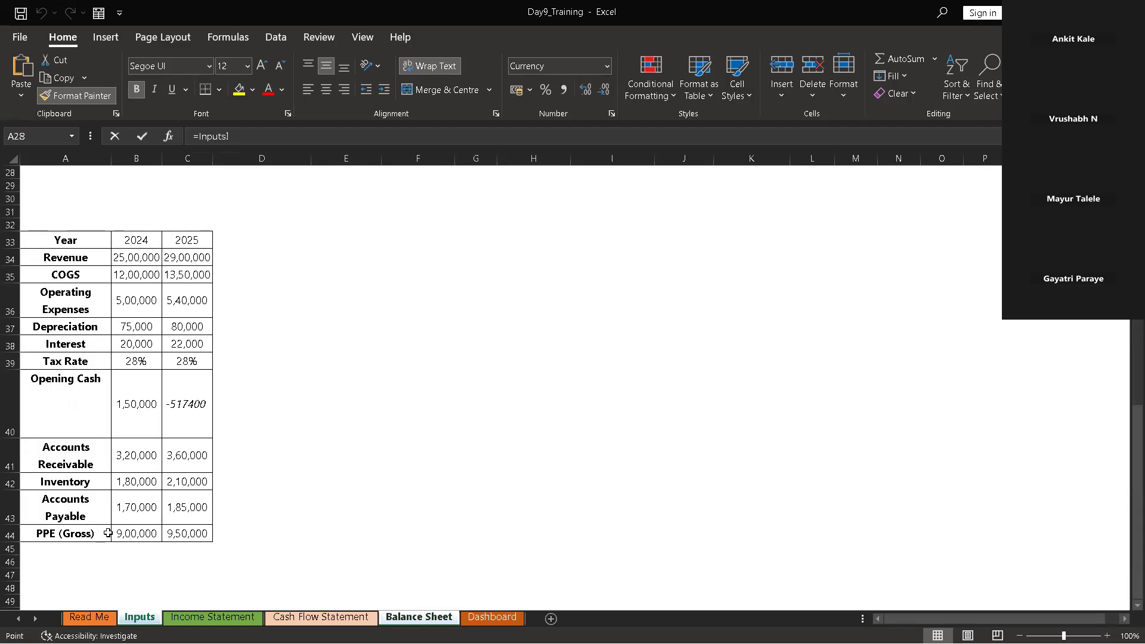
pyautogui.click(134, 481)
pyautogui.press('Return')
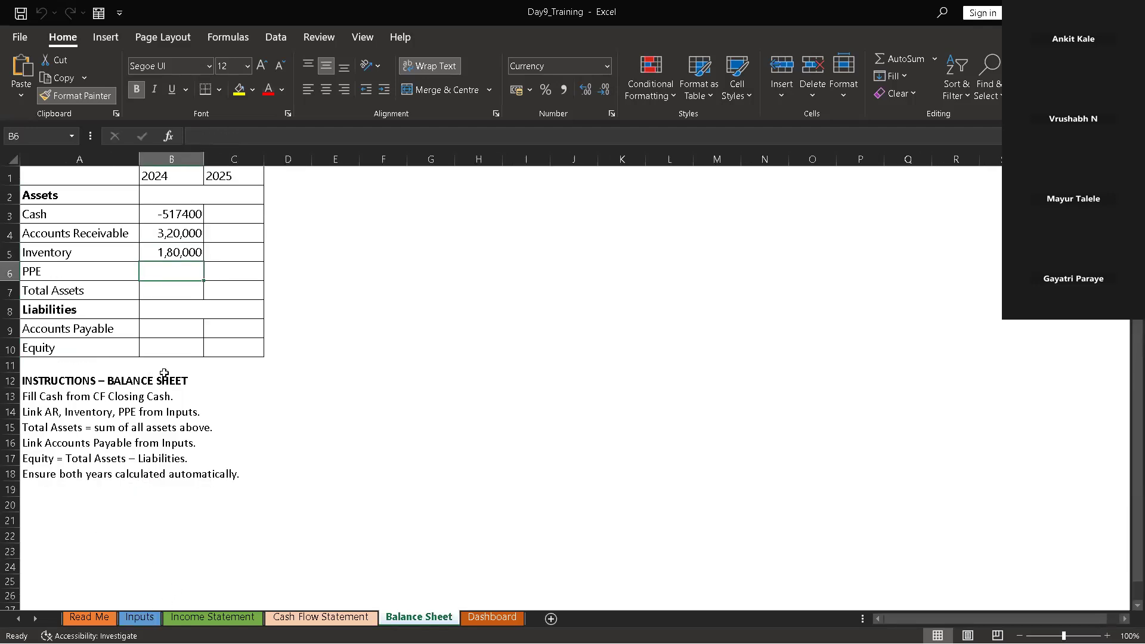
# Link 2024 PPE in B6 of the Balance Sheet to the gross PPE on the Inputs sheet, =Inputs!B44
pyautogui.write('=')
pyautogui.click(139, 616)
pyautogui.click(133, 532)
pyautogui.press('Return')
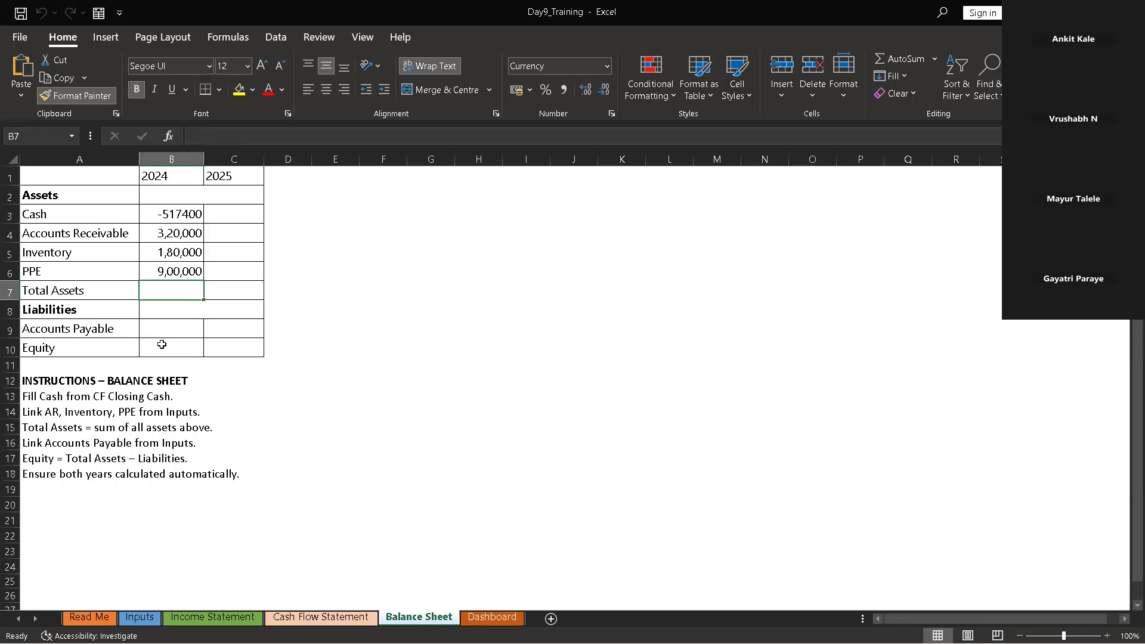
# Calculate 2024 Total Assets in B7 as the sum of the four asset lines, =SUM(B3:B6)
pyautogui.write('=')
pyautogui.write('S')
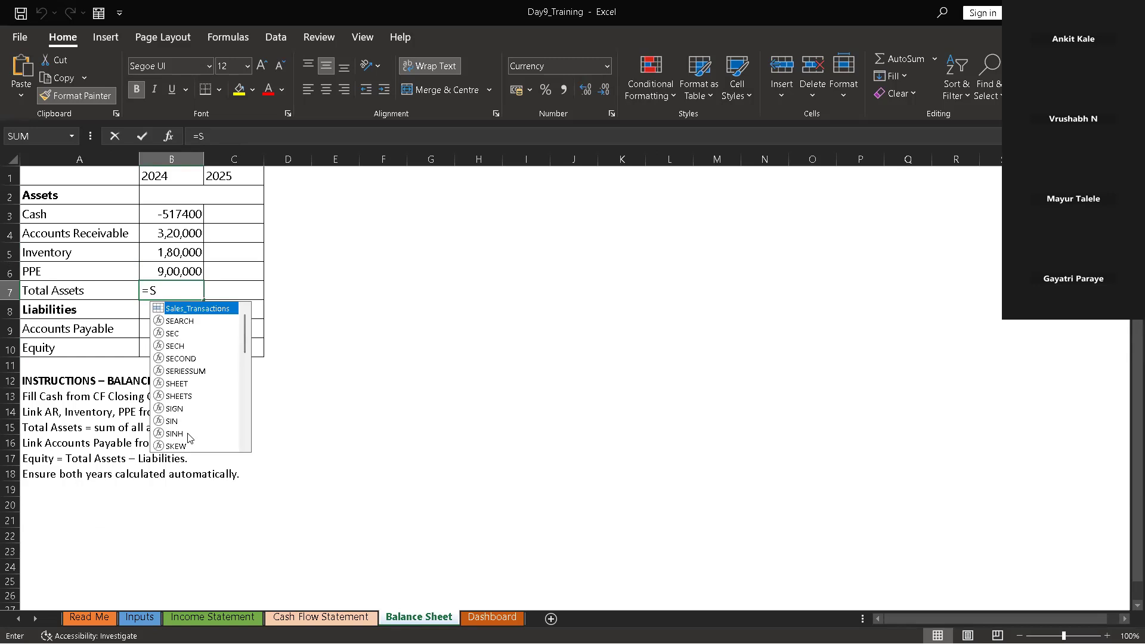
pyautogui.write('UM(')
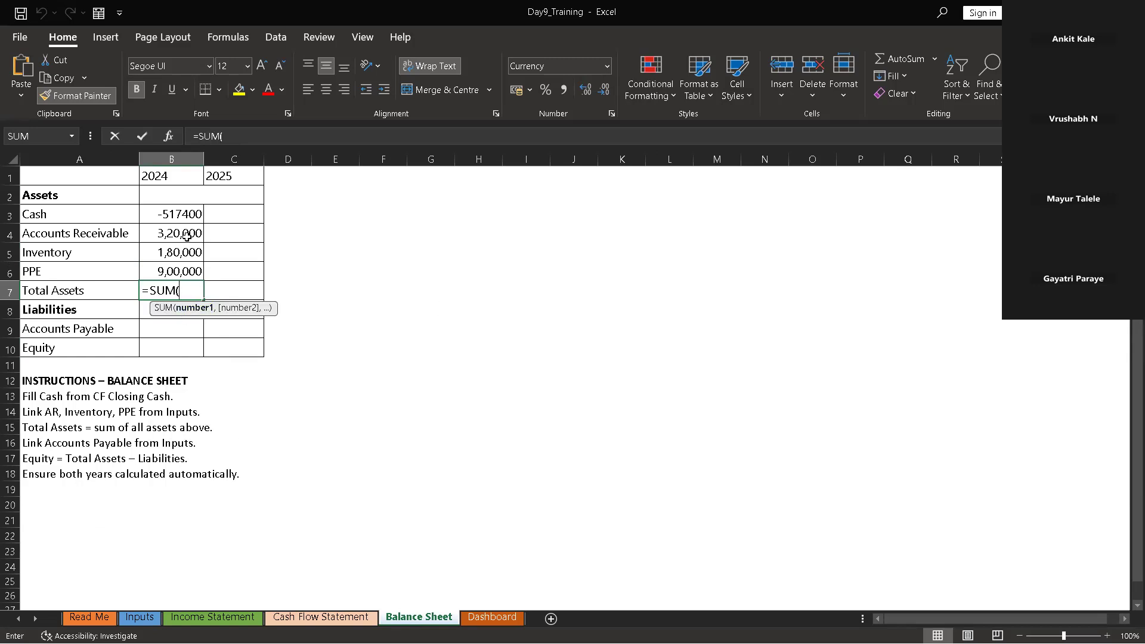
pyautogui.moveTo(189, 213); pyautogui.dragTo(201, 276)
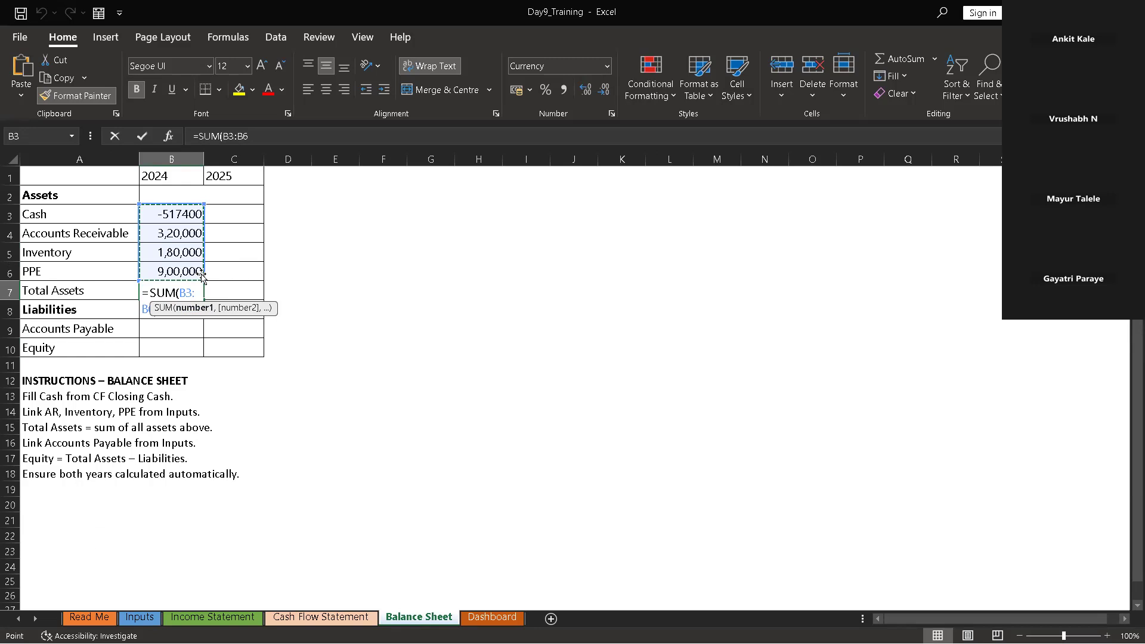
pyautogui.press('Return')
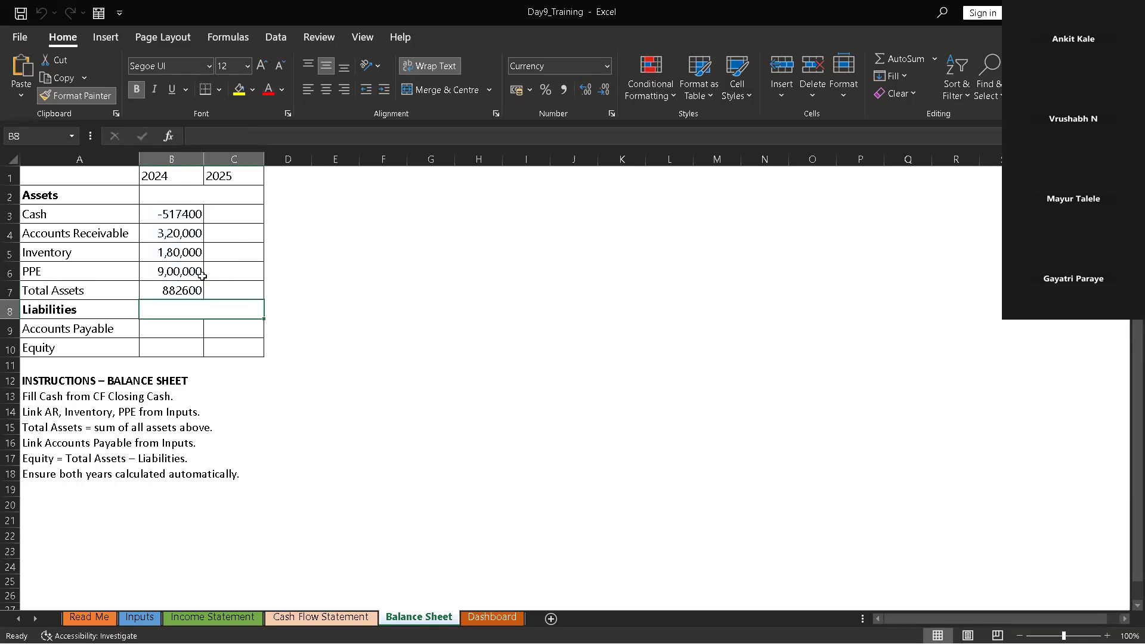
# Link 2024 Accounts Payable in B9 of the Balance Sheet to =Inputs!B43
pyautogui.click(187, 330)
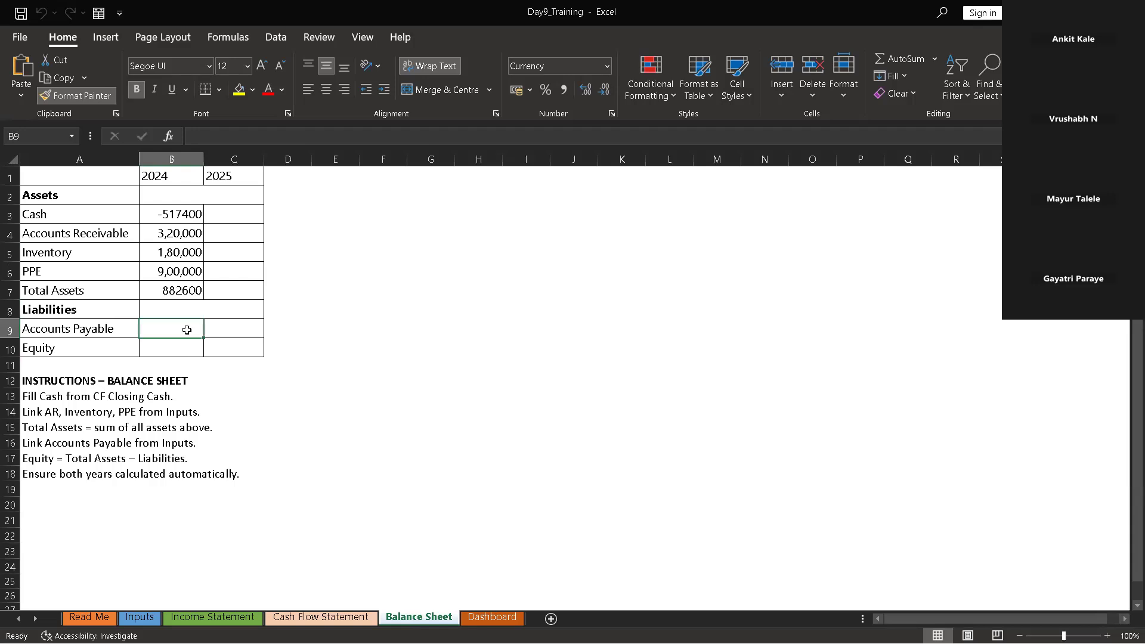
pyautogui.write('=')
pyautogui.click(144, 619)
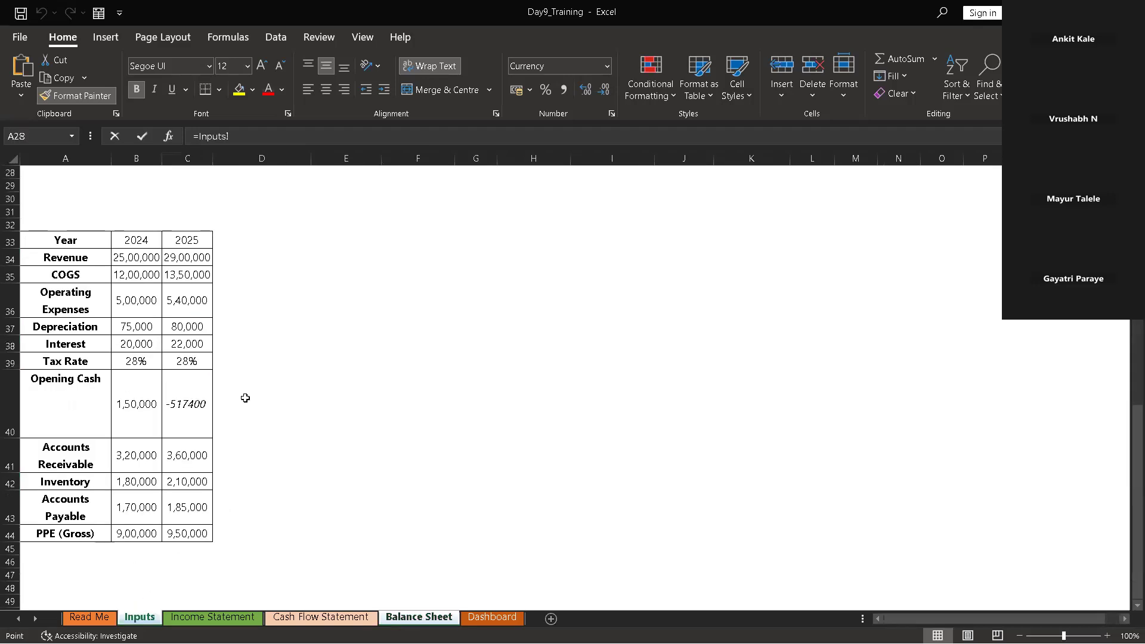
pyautogui.click(129, 510)
pyautogui.press('Return')
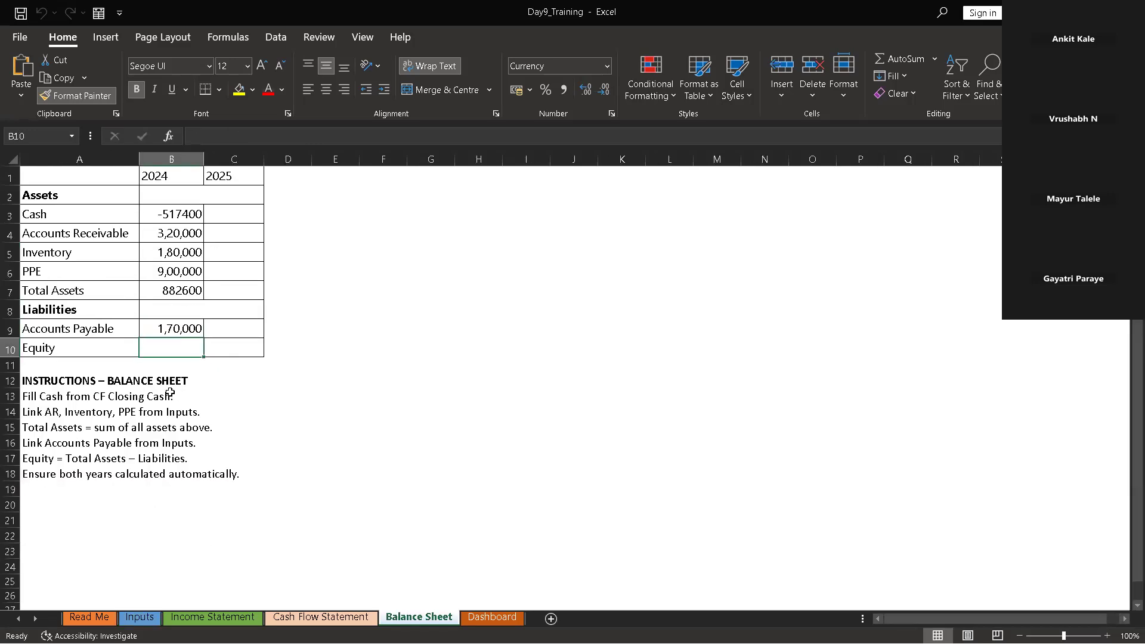
pyautogui.write('=')
pyautogui.click(143, 619)
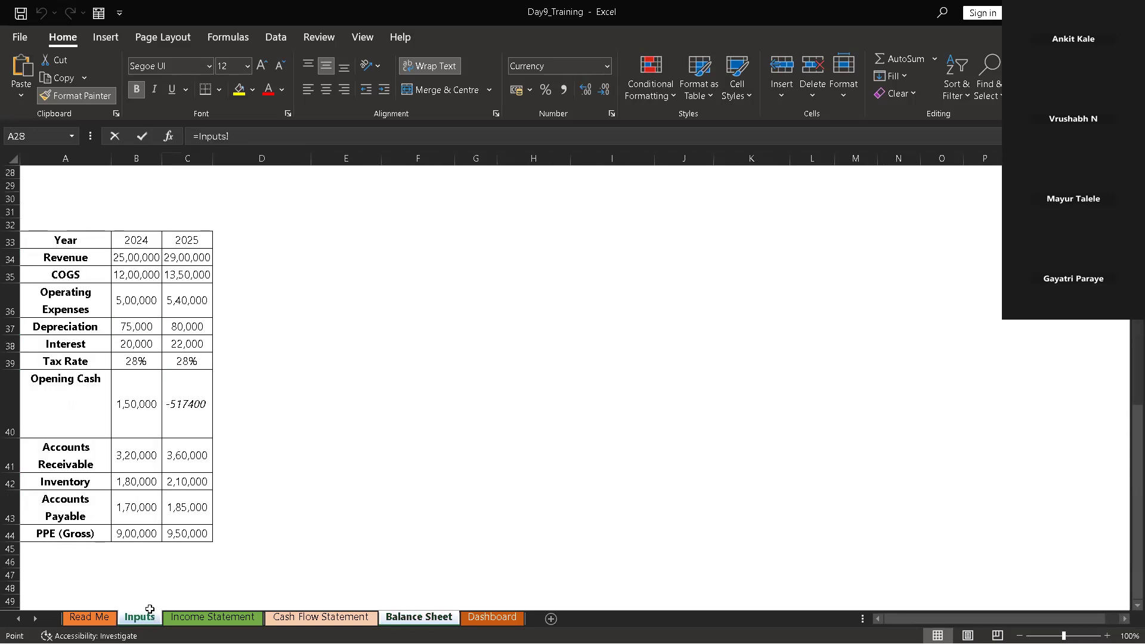
pyautogui.click(403, 620)
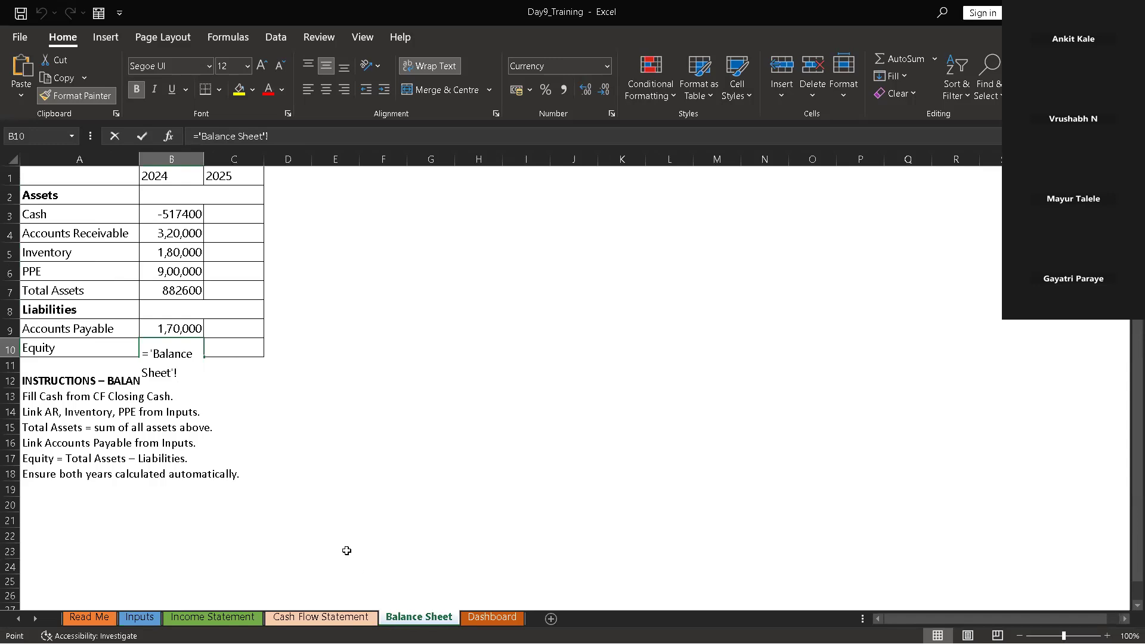
pyautogui.press('BackSpace')
pyautogui.press('BackSpace')
pyautogui.press('BackSpace')
pyautogui.press('BackSpace')
pyautogui.press('BackSpace')
pyautogui.press('BackSpace')
pyautogui.press('BackSpace')
pyautogui.press('BackSpace')
pyautogui.press('BackSpace')
pyautogui.press('BackSpace')
pyautogui.press('BackSpace')
pyautogui.press('BackSpace')
pyautogui.press('BackSpace')
pyautogui.press('BackSpace')
pyautogui.press('BackSpace')
pyautogui.press('BackSpace')
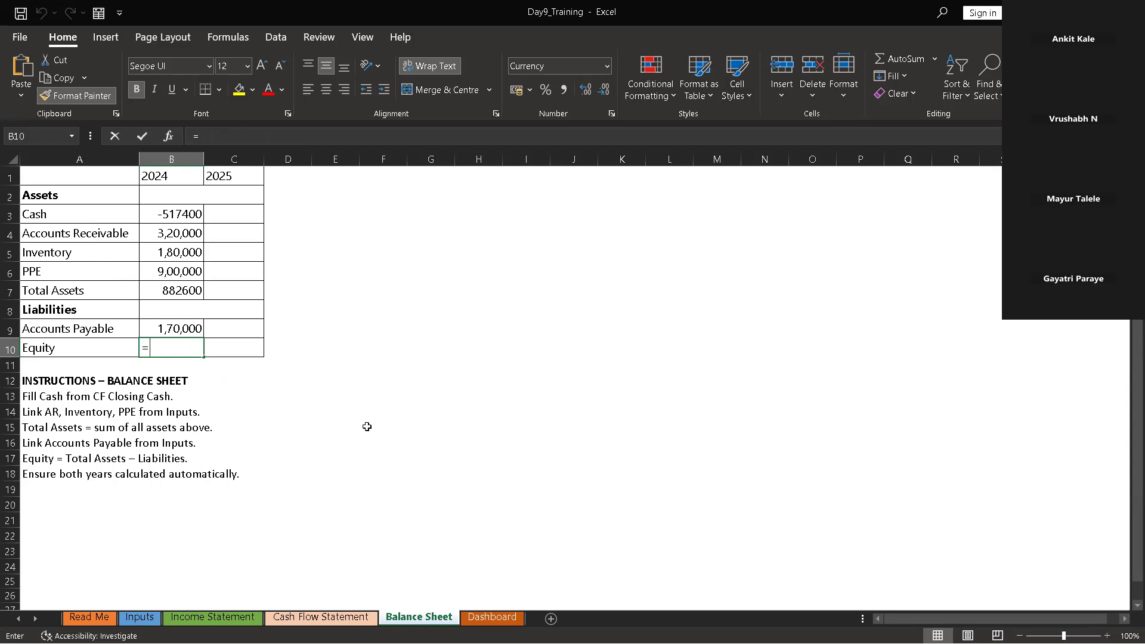
pyautogui.press('BackSpace')
# Calculate 2024 Equity in B10 as Total Assets minus Accounts Payable, ='Balance Sheet'!B7-'Balance Sheet'!B9
pyautogui.write('=')
pyautogui.click(173, 296)
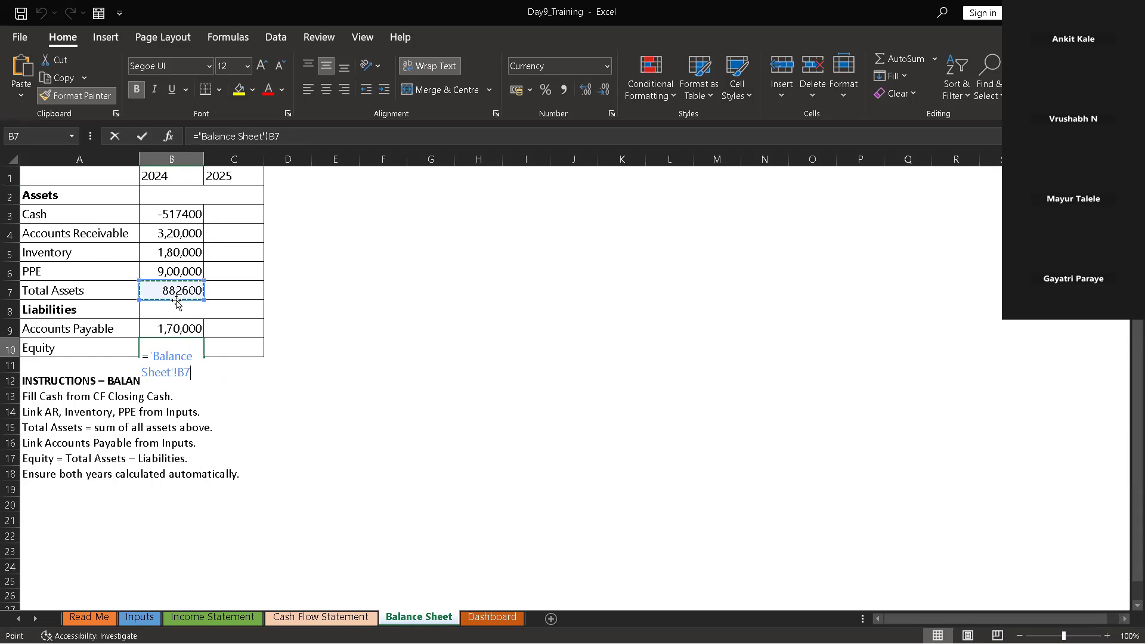
pyautogui.write('-')
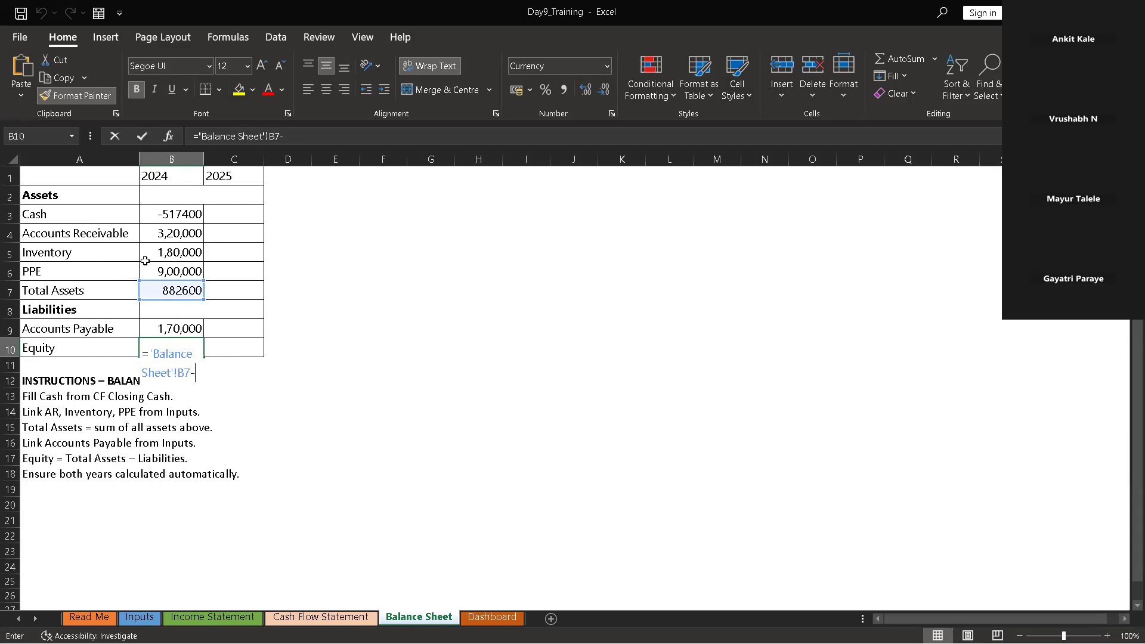
pyautogui.click(184, 323)
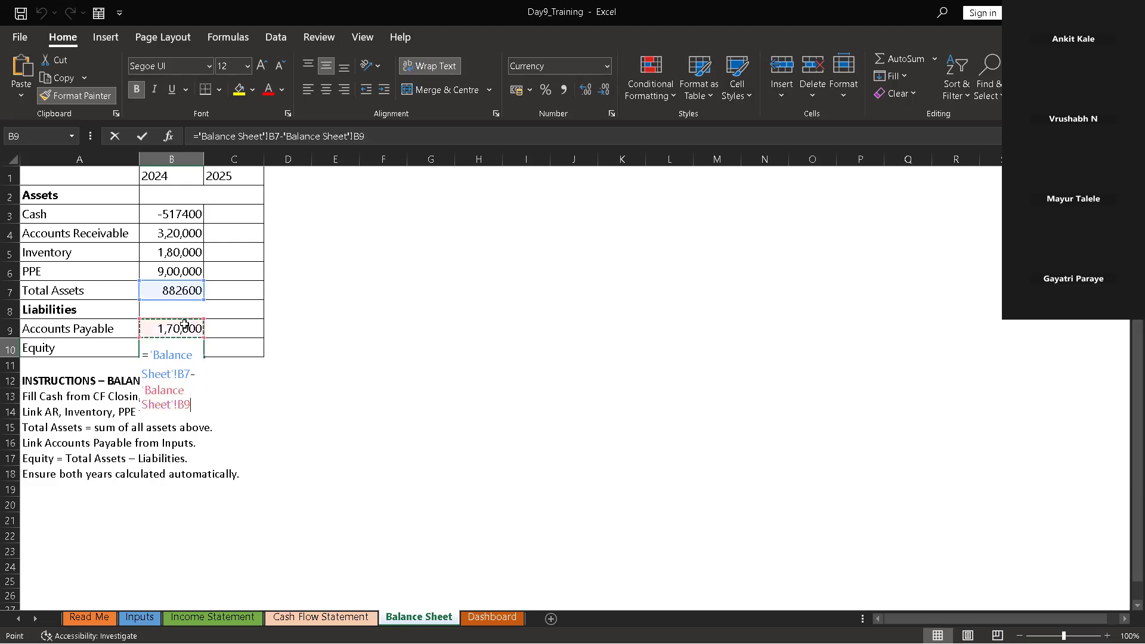
pyautogui.press('Return')
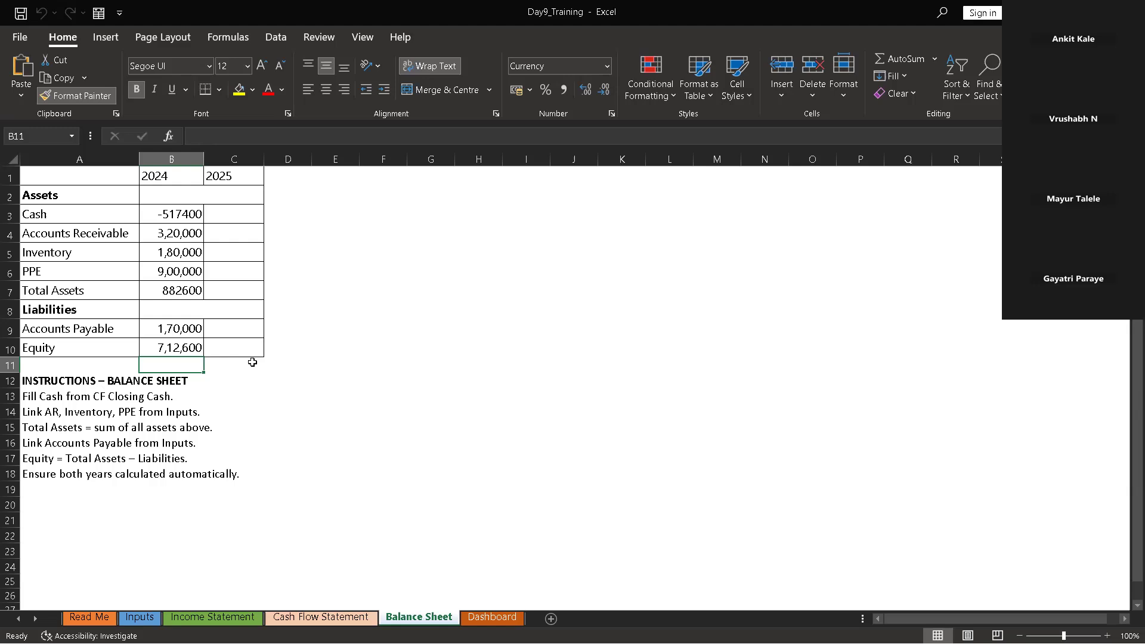
# Link 2025 Cash in C3 of the Balance Sheet to the 2025 Closing Cash, ='Cash Flow Statement'!C12
pyautogui.click(235, 221)
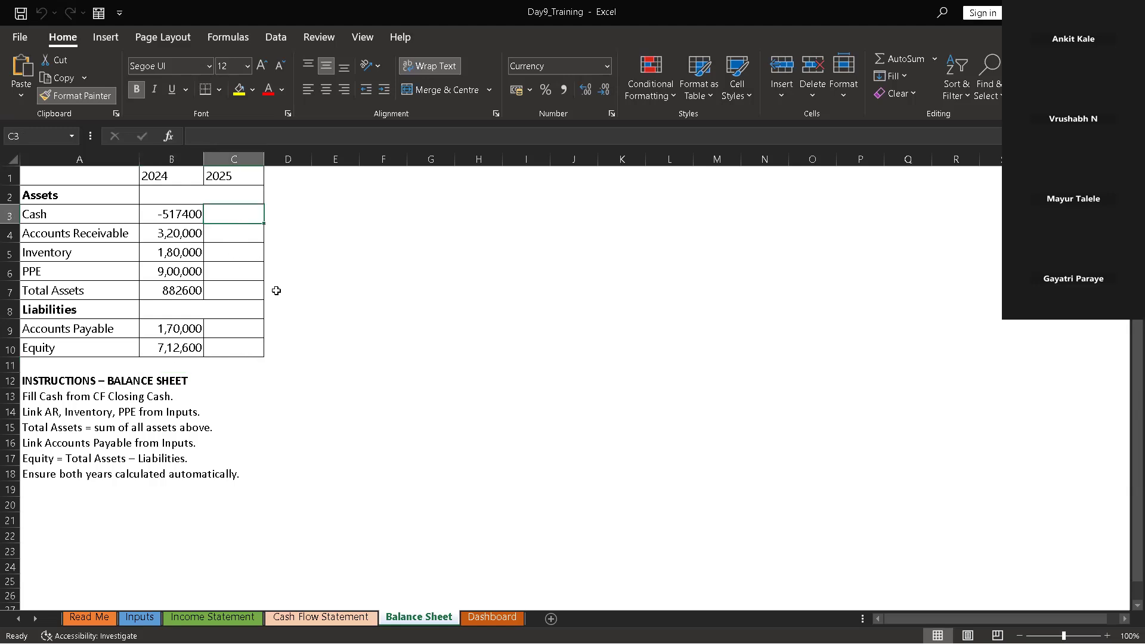
pyautogui.write('=')
pyautogui.click(322, 616)
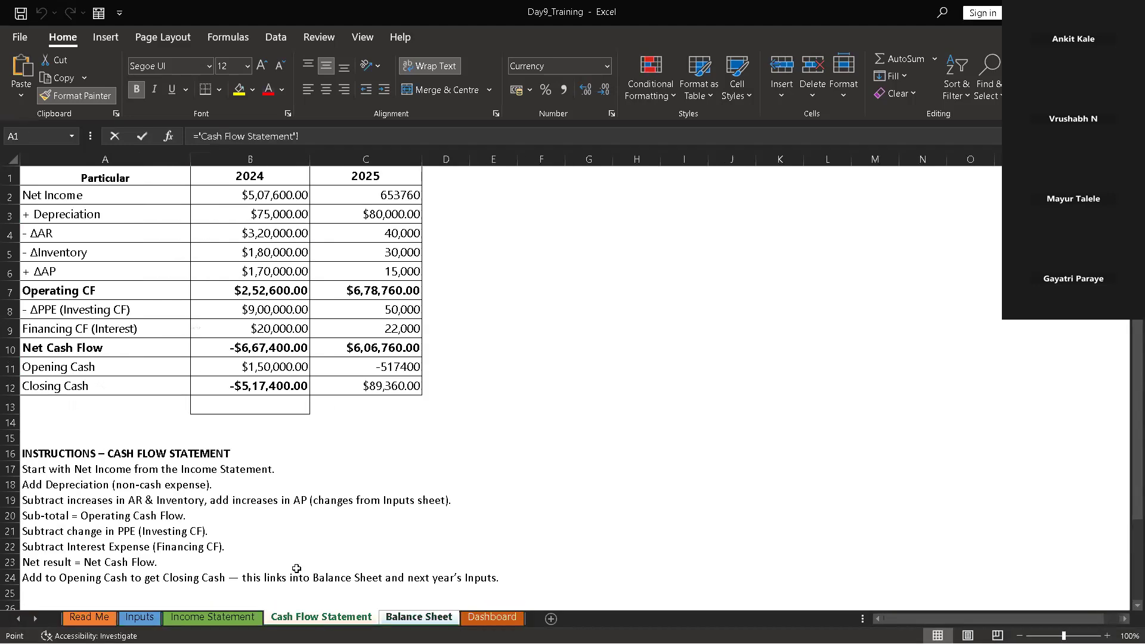
pyautogui.click(384, 391)
pyautogui.press('Return')
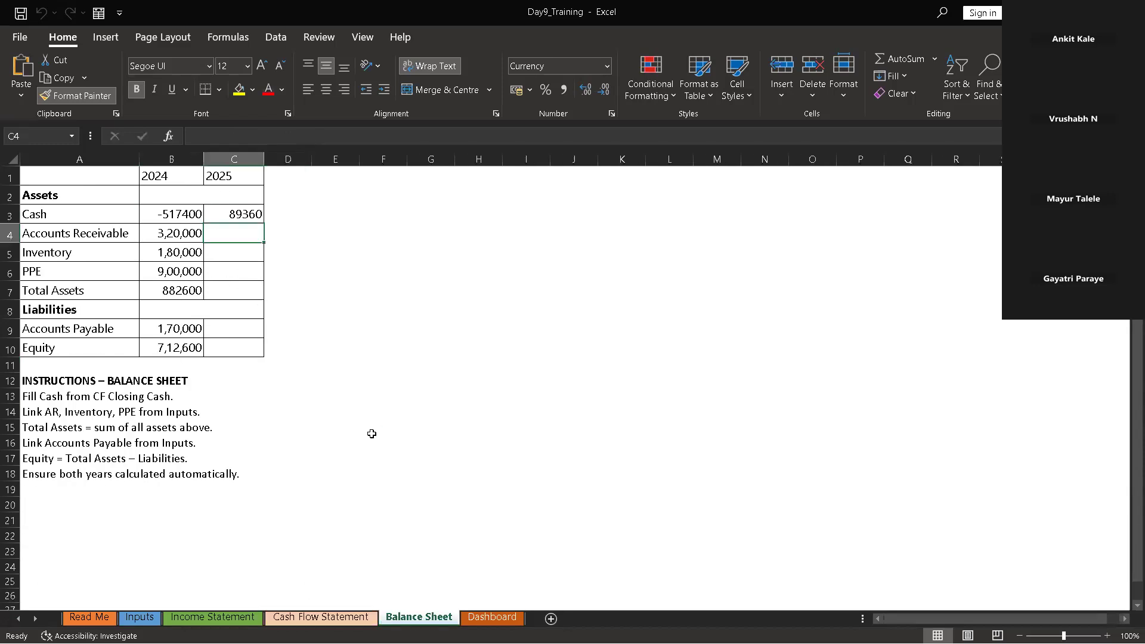
# Link 2025 Accounts Receivable in C4 to =Inputs!C41 and 2025 Inventory in C5 to =Inputs!C42
pyautogui.write('=')
pyautogui.click(139, 617)
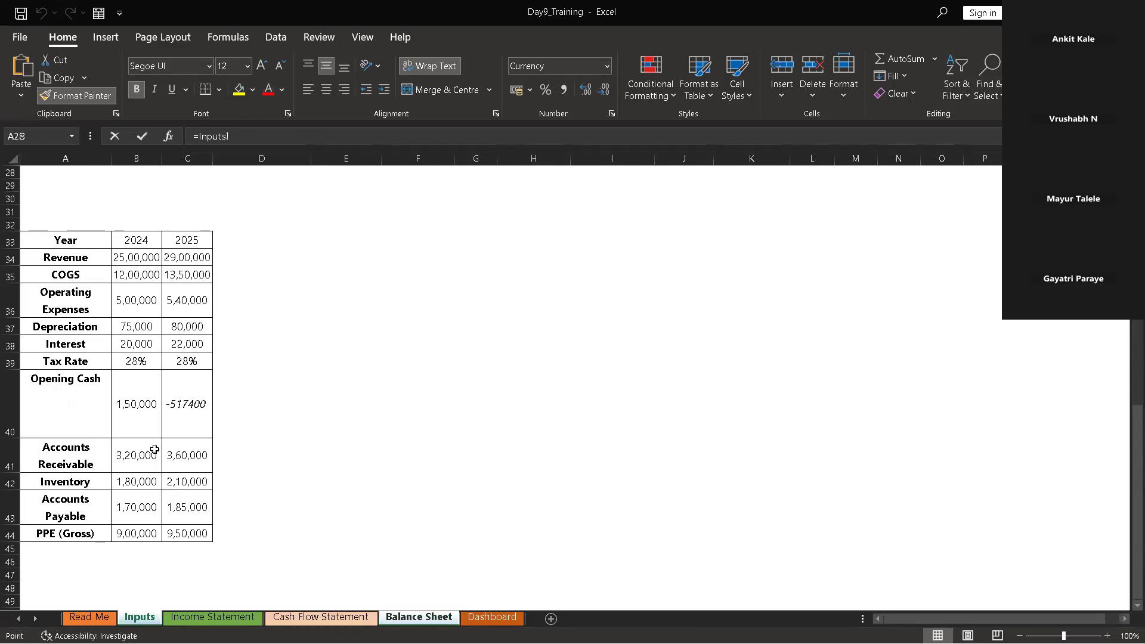
pyautogui.click(197, 461)
pyautogui.press('Return')
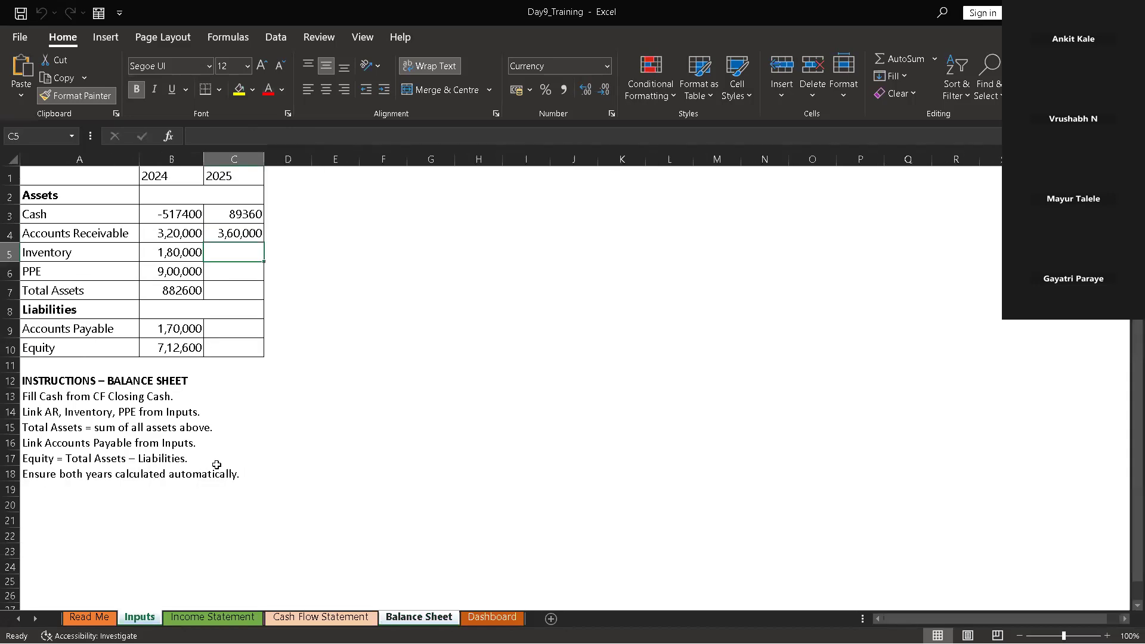
pyautogui.write('=')
pyautogui.click(141, 617)
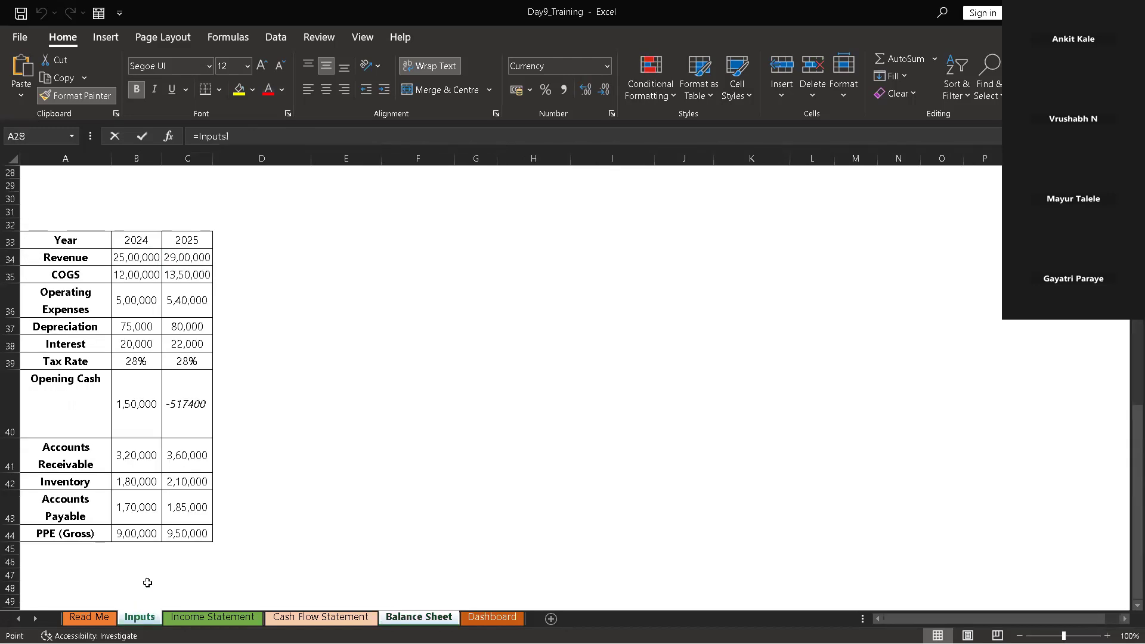
pyautogui.click(195, 477)
pyautogui.press('Return')
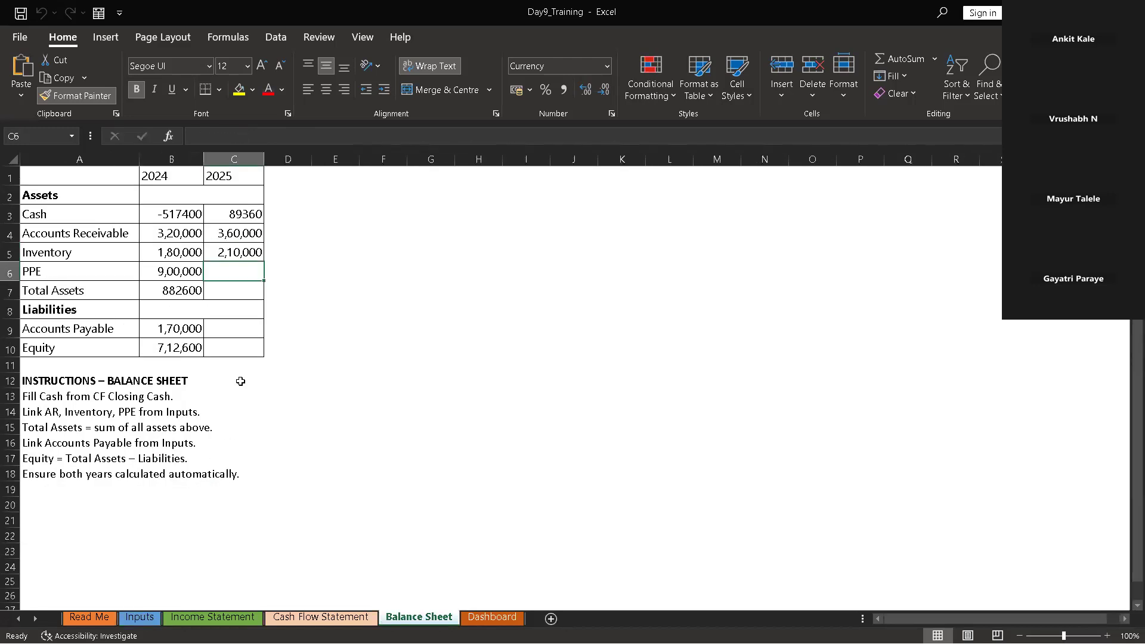
# Link 2025 PPE in C6 of the Balance Sheet to the 2025 PPE (Gross) value, =Inputs!C44
pyautogui.write('=')
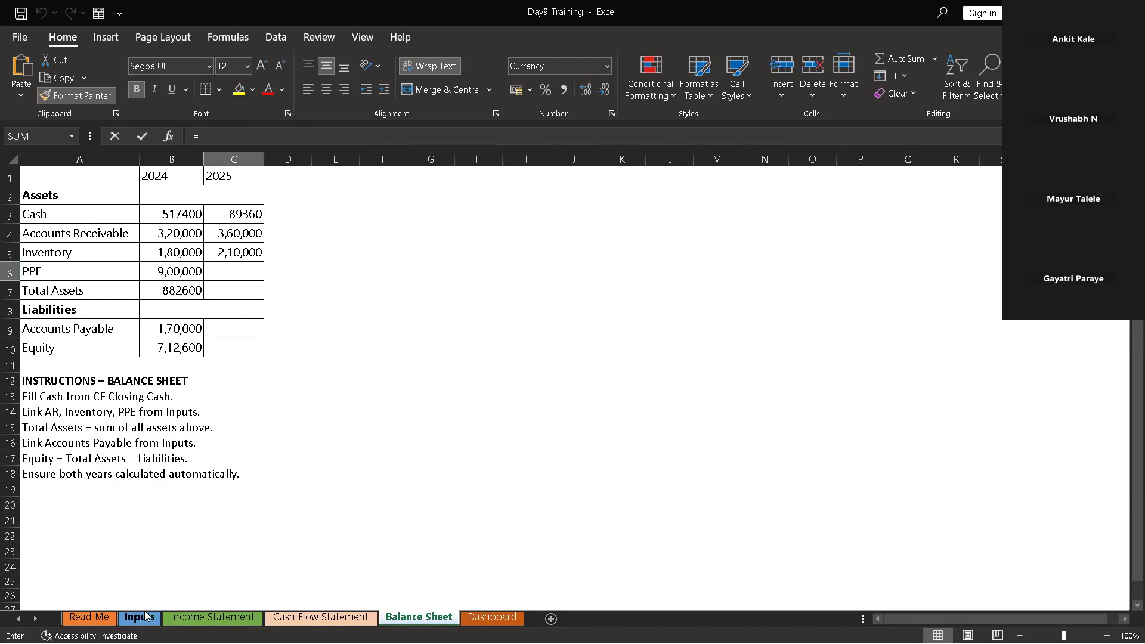
pyautogui.click(146, 616)
pyautogui.click(179, 535)
pyautogui.press('Return')
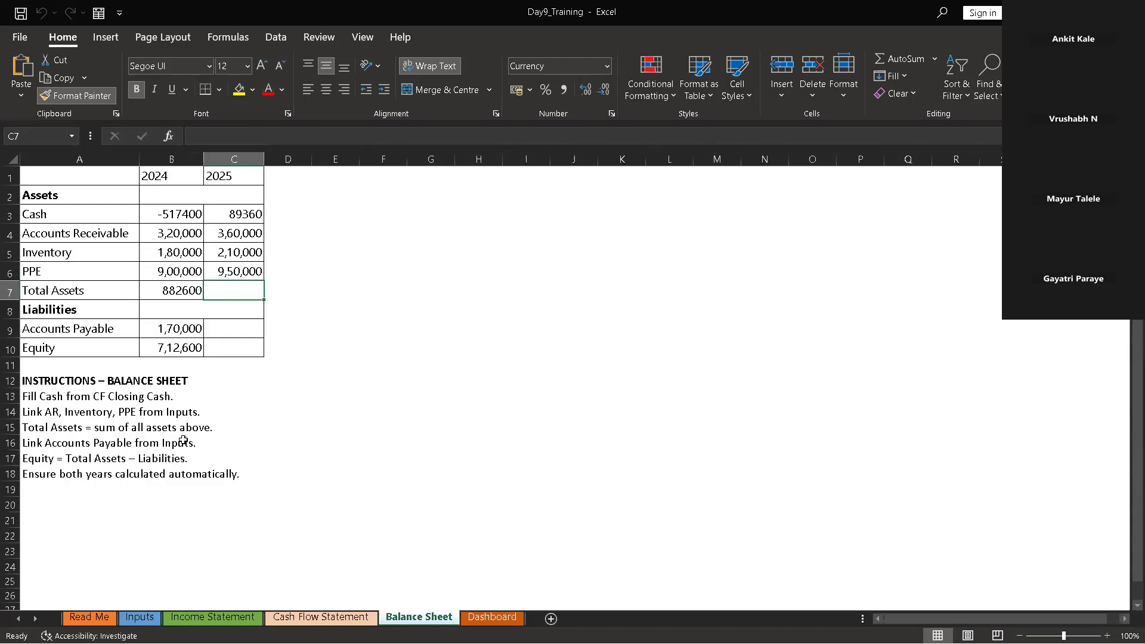
# Calculate 2025 Total Assets in C7 as the sum of the assets above, =SUM(C3:C6)
pyautogui.write('=SUM')
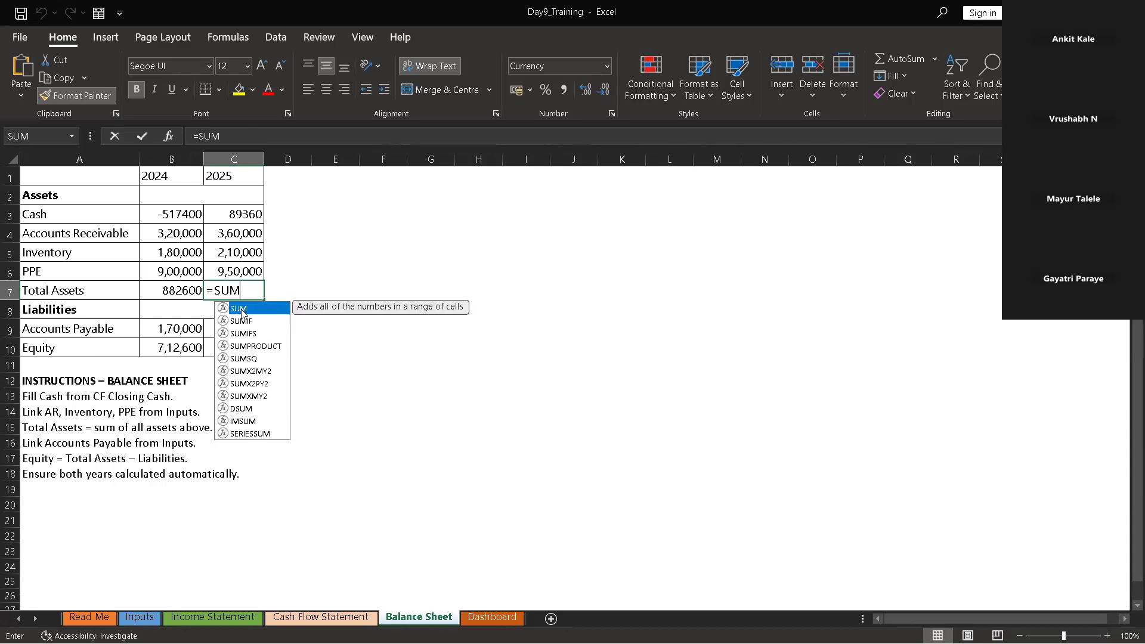
pyautogui.doubleClick(242, 309)
pyautogui.moveTo(256, 218); pyautogui.dragTo(244, 272)
pyautogui.press('Return')
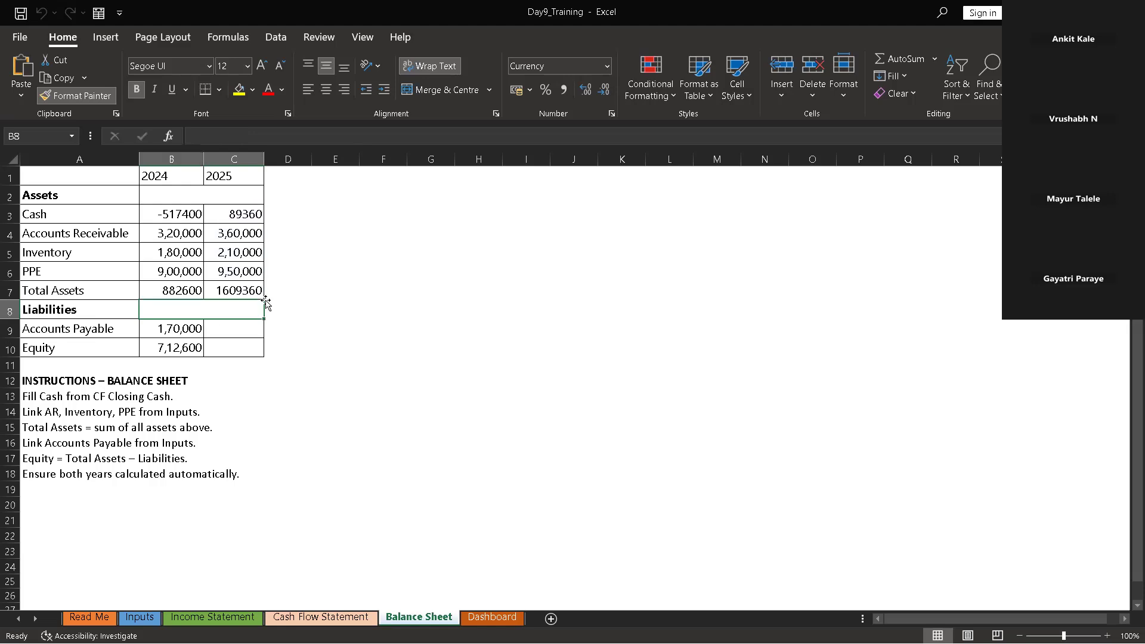
# Link 2025 Accounts Payable in C9 of the Balance Sheet to =Inputs!C43
pyautogui.click(227, 330)
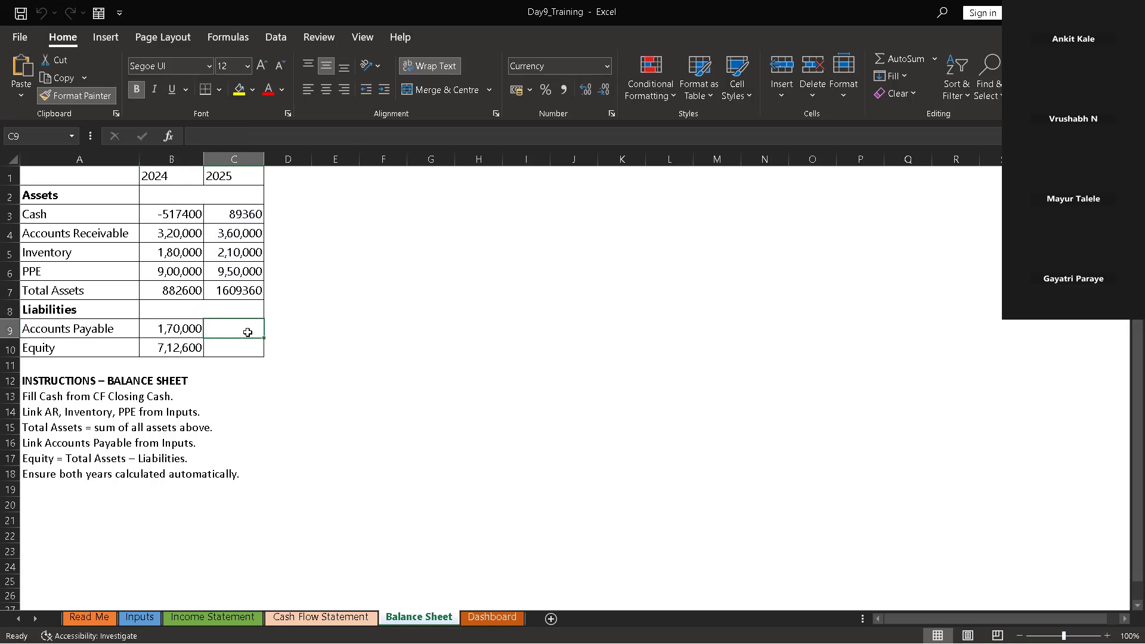
pyautogui.write('=')
pyautogui.click(140, 618)
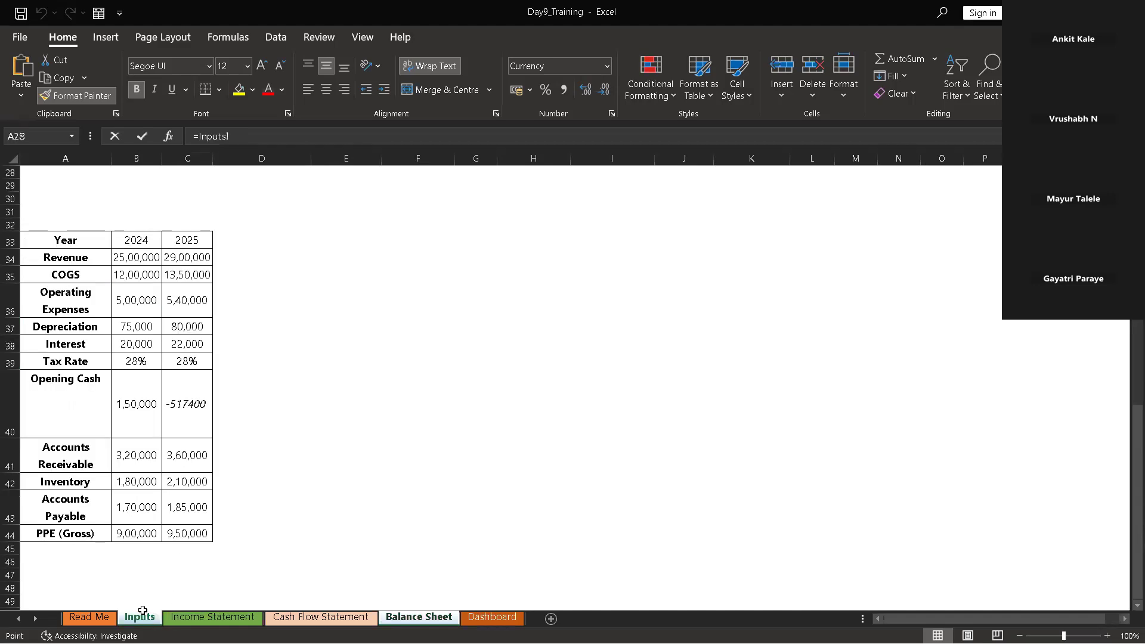
pyautogui.click(183, 507)
pyautogui.press('Return')
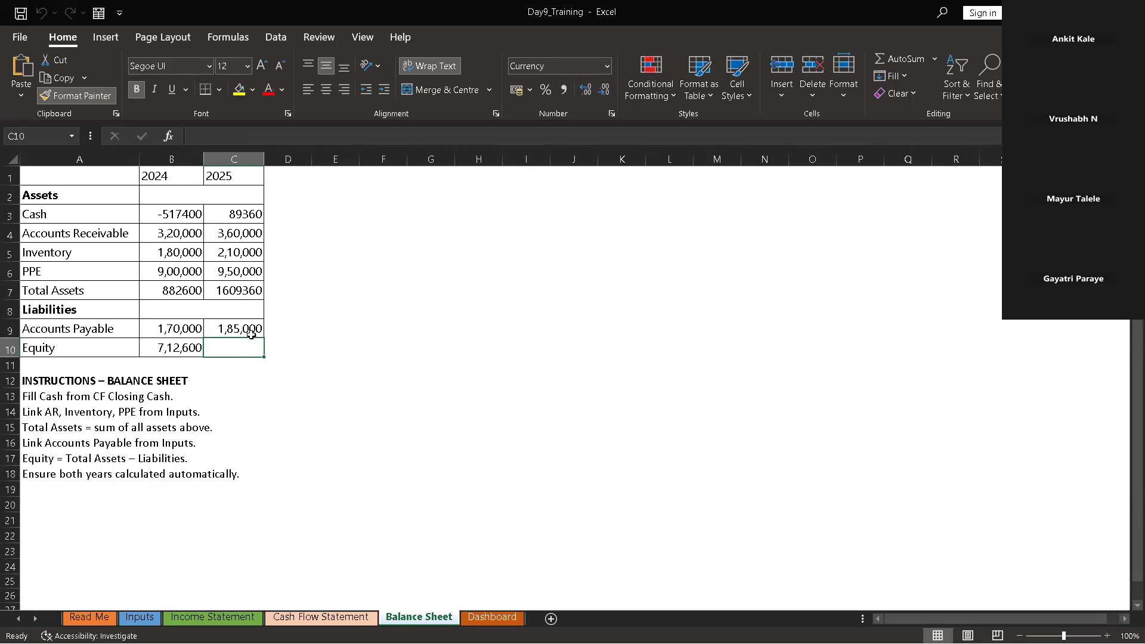
# Calculate 2025 Equity in C10 as Total Assets minus Accounts Payable, =C7-C9
pyautogui.write('=')
pyautogui.click(242, 292)
pyautogui.write('-')
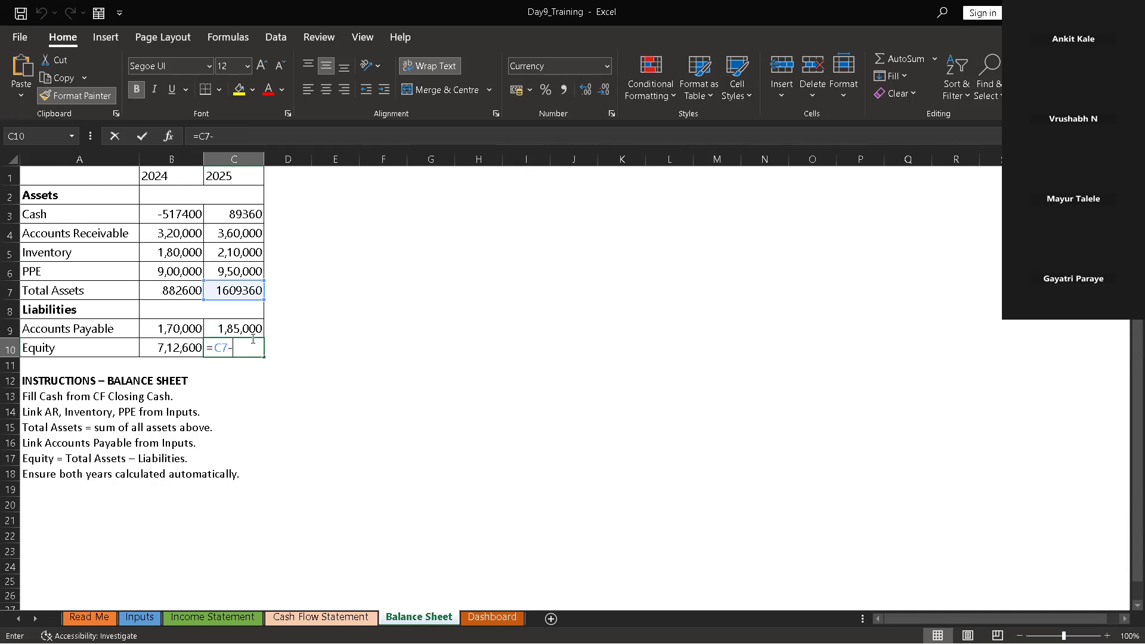
pyautogui.click(239, 331)
pyautogui.press('Return')
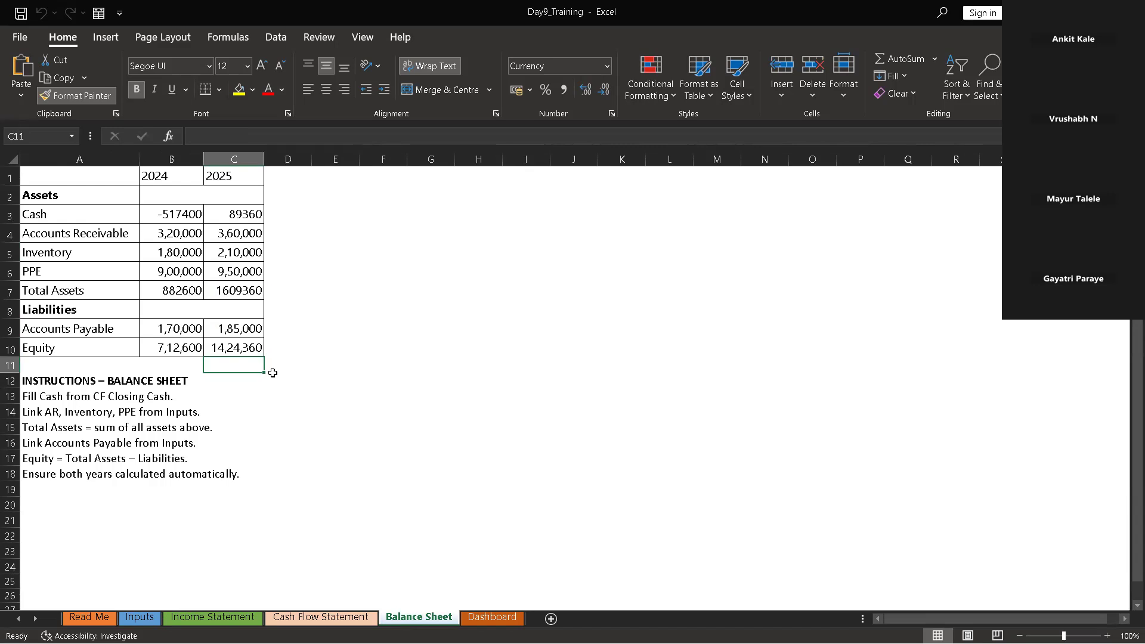
# Apply the Currency number format to the Balance Sheet figures in B3:C10
pyautogui.press('XF86AudioRaiseVolume')
pyautogui.press('XF86AudioRaiseVolume')
pyautogui.click(210, 210)
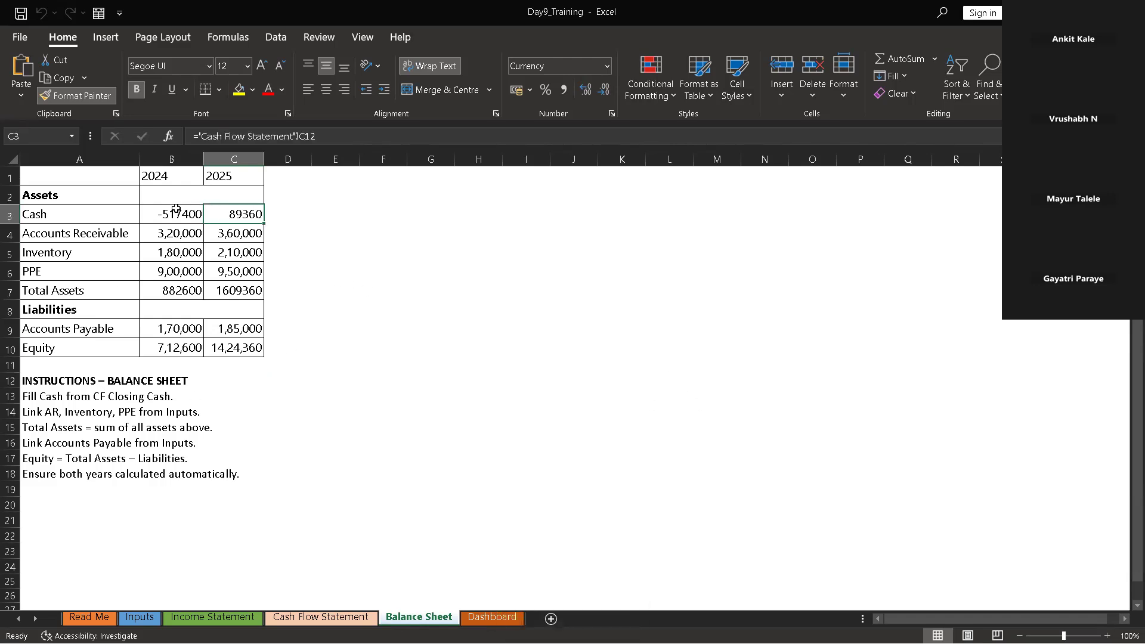
pyautogui.moveTo(200, 210); pyautogui.dragTo(260, 348)
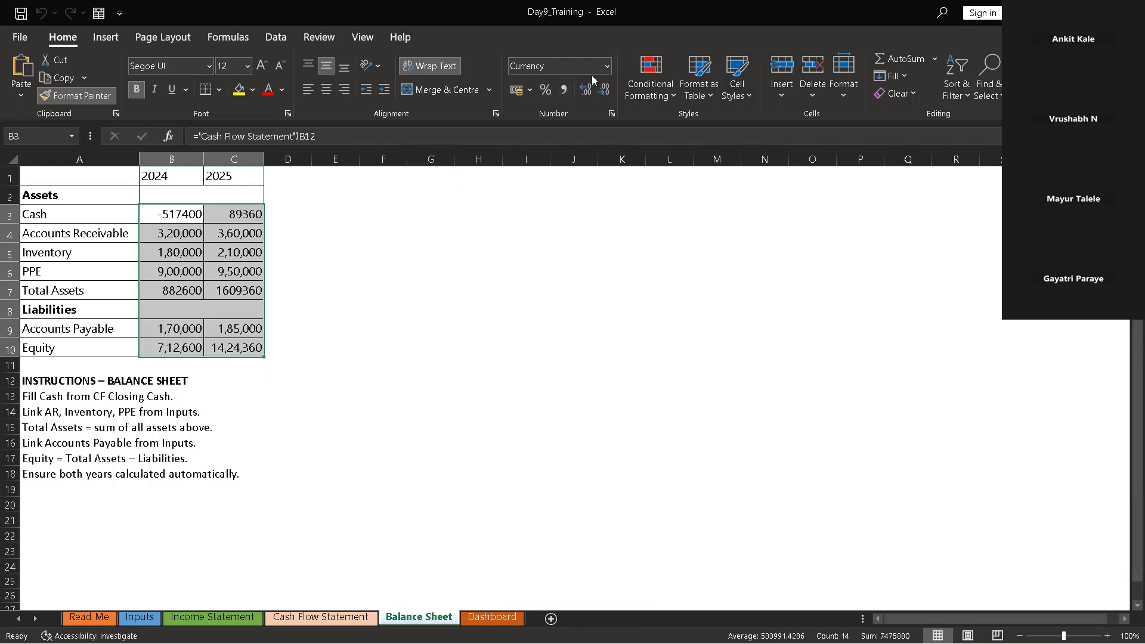
pyautogui.click(607, 66)
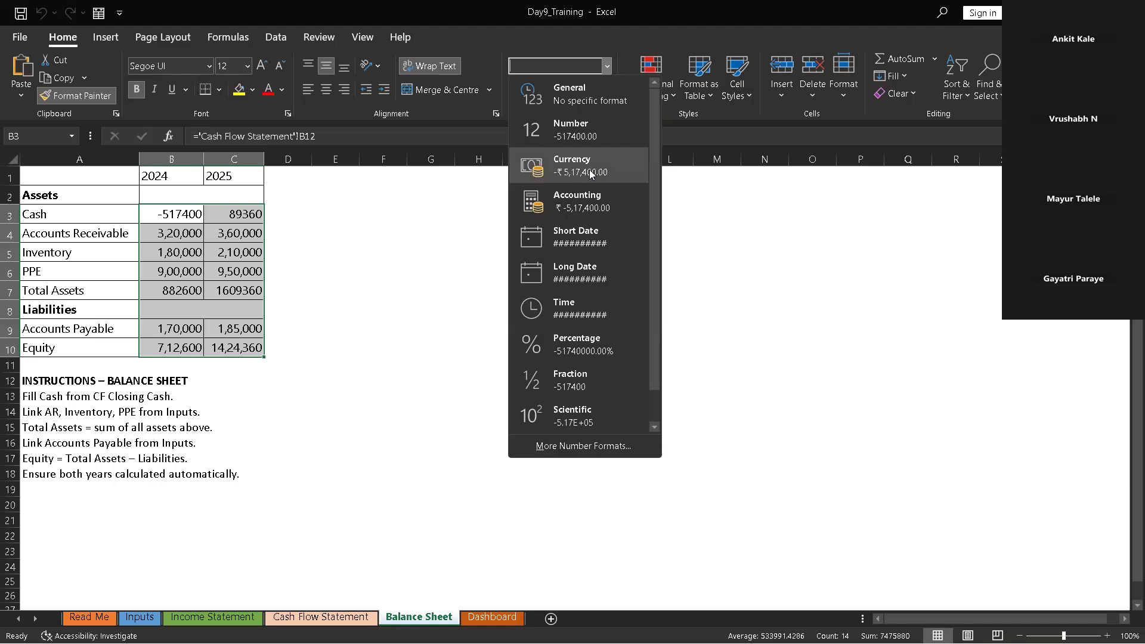
pyautogui.click(591, 173)
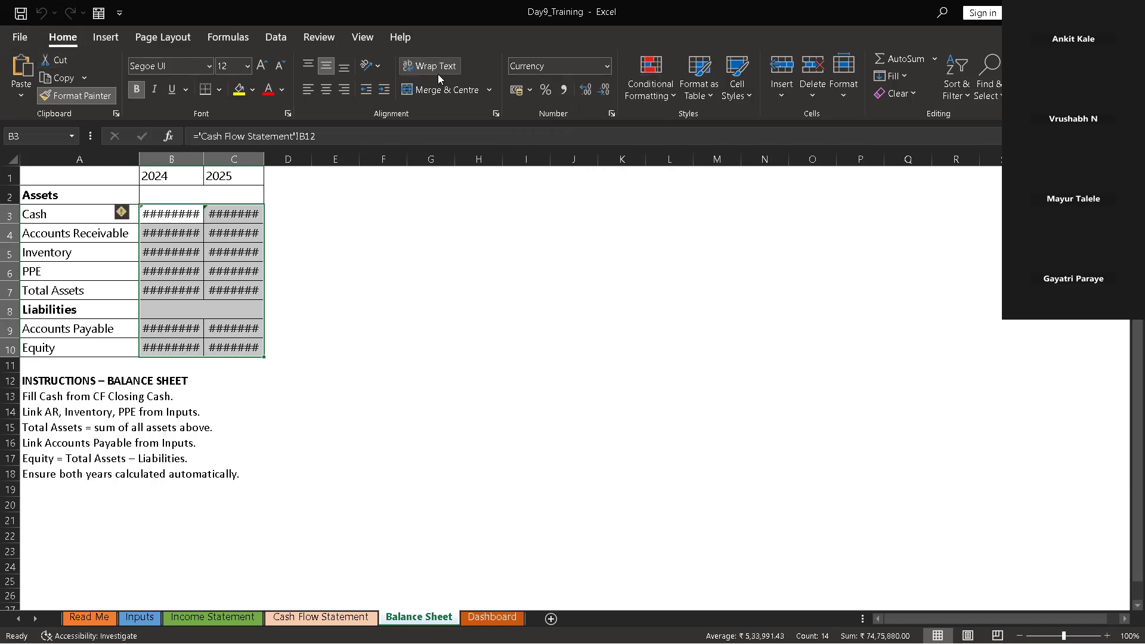
# Autofit the widths of columns B and C to fit the currency values
pyautogui.moveTo(203, 157); pyautogui.dragTo(209, 156)
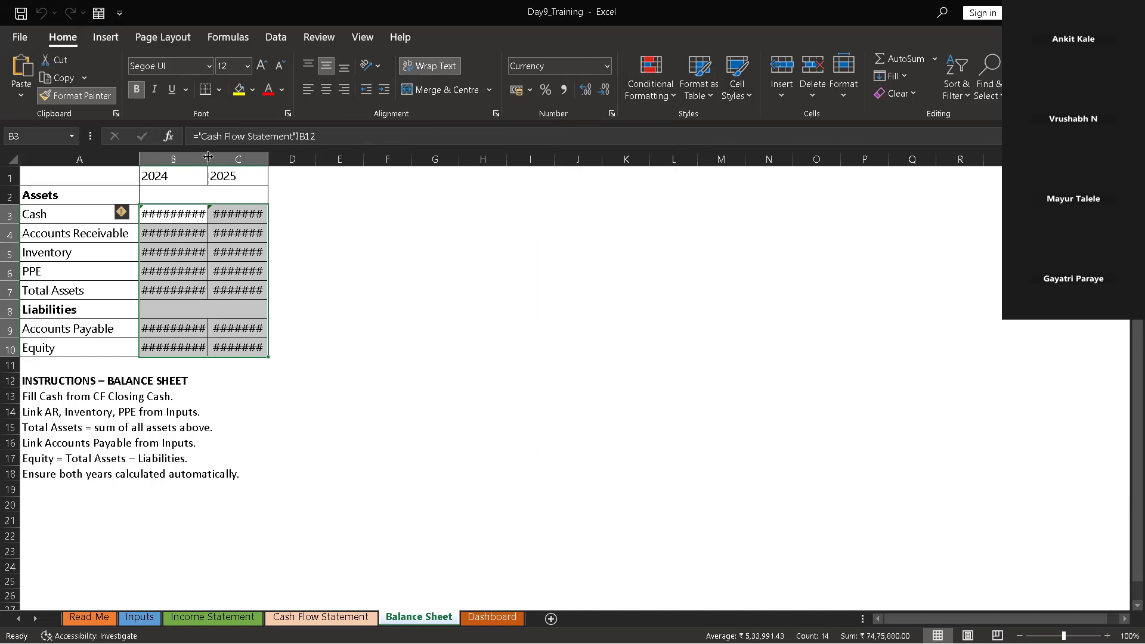
pyautogui.doubleClick(207, 156)
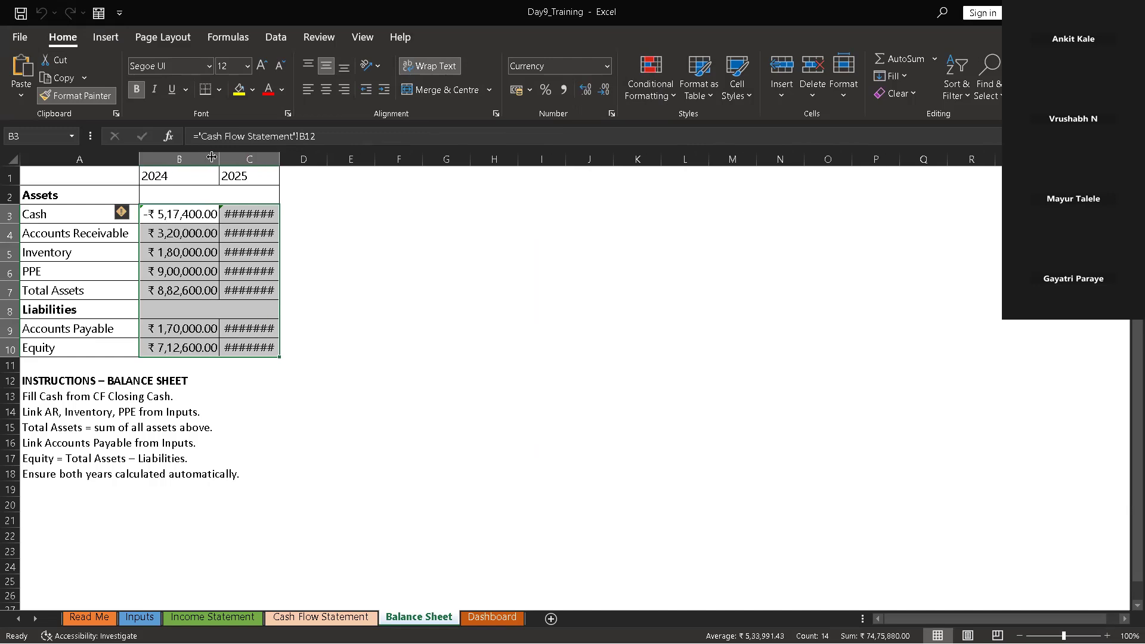
pyautogui.doubleClick(280, 159)
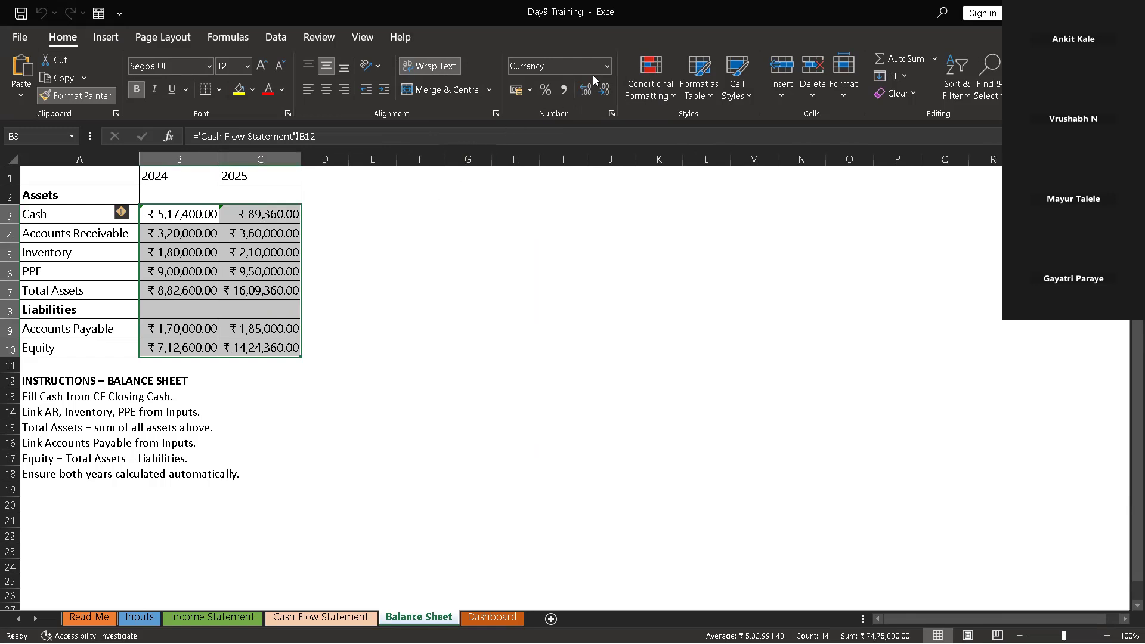
pyautogui.click(607, 66)
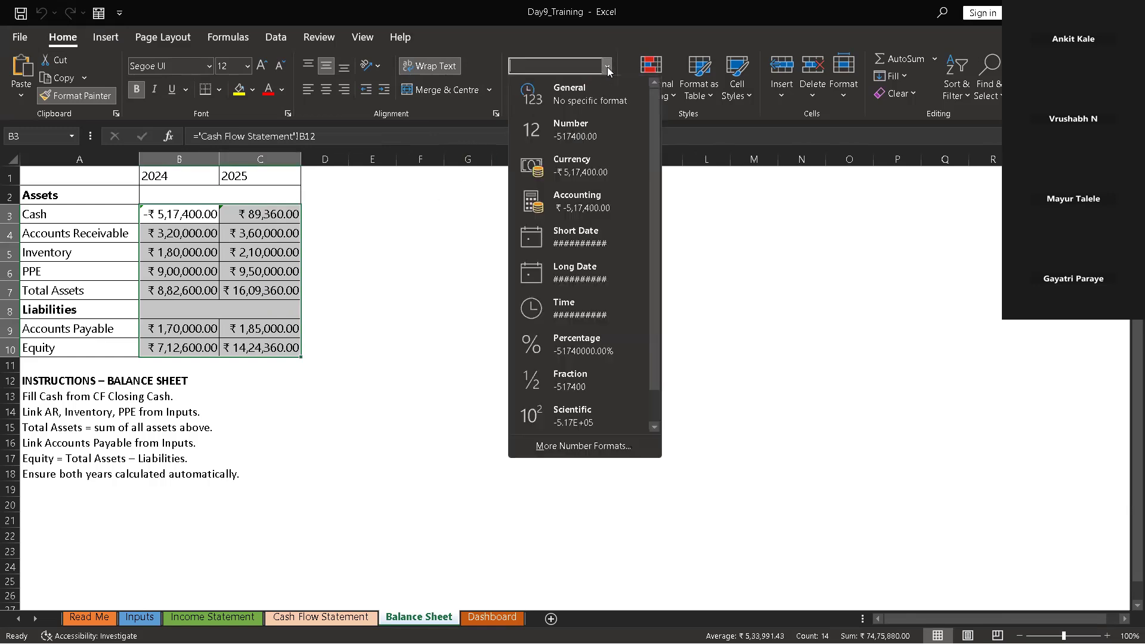
pyautogui.click(382, 267)
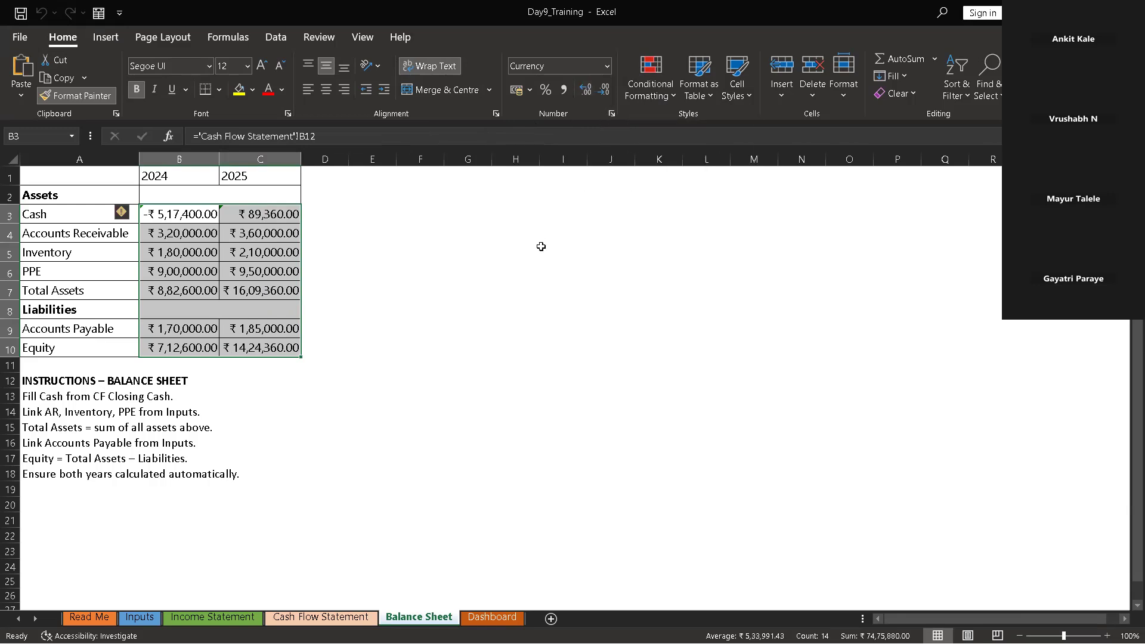
pyautogui.click(514, 251)
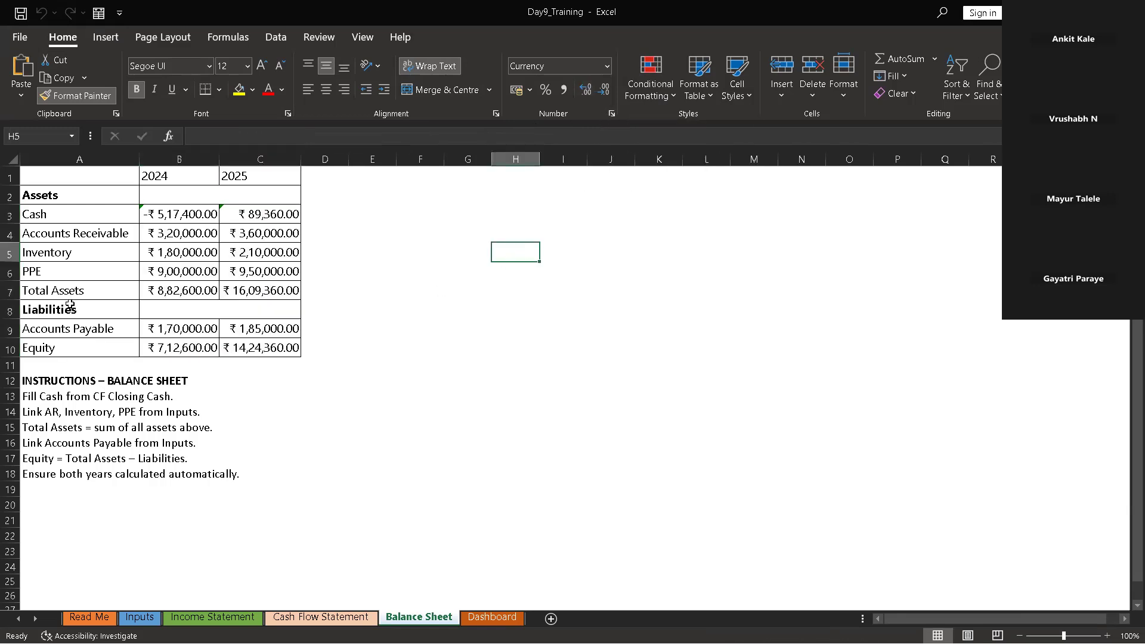
# Check the alignment settings of merged cell B2 in the Assets row and unmerge B2:C2
pyautogui.click(180, 198)
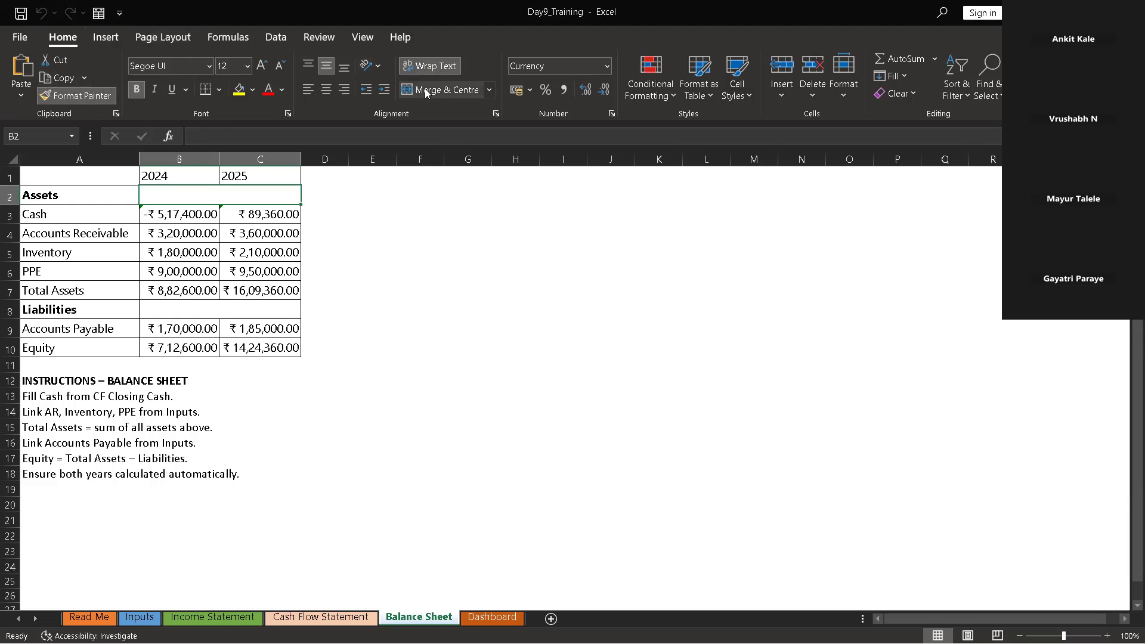
pyautogui.click(489, 90)
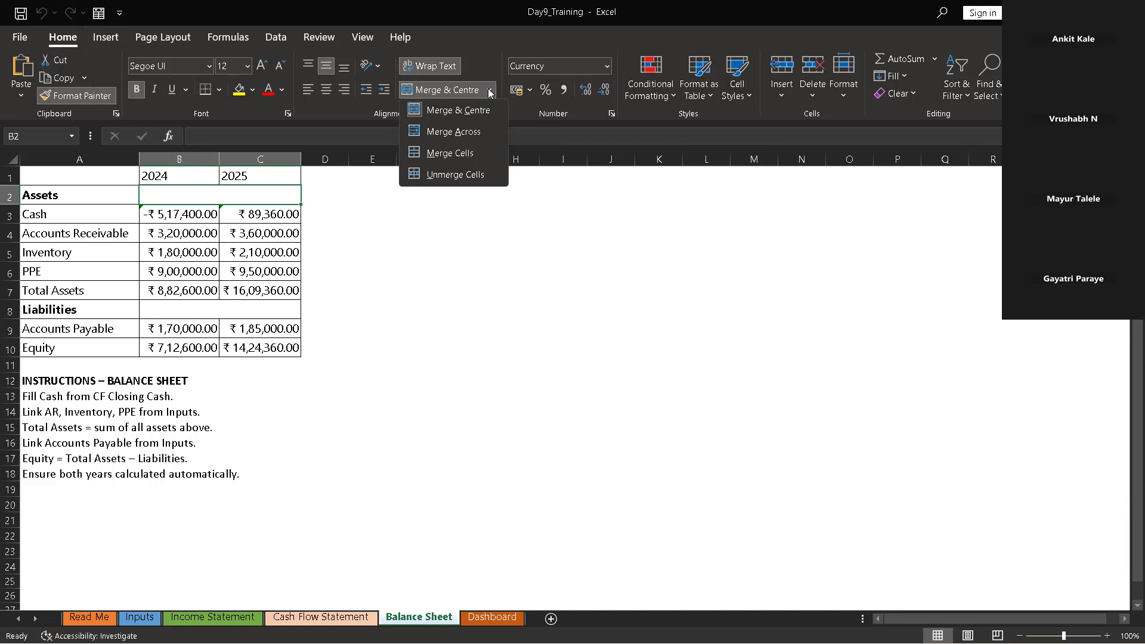
pyautogui.click(530, 217)
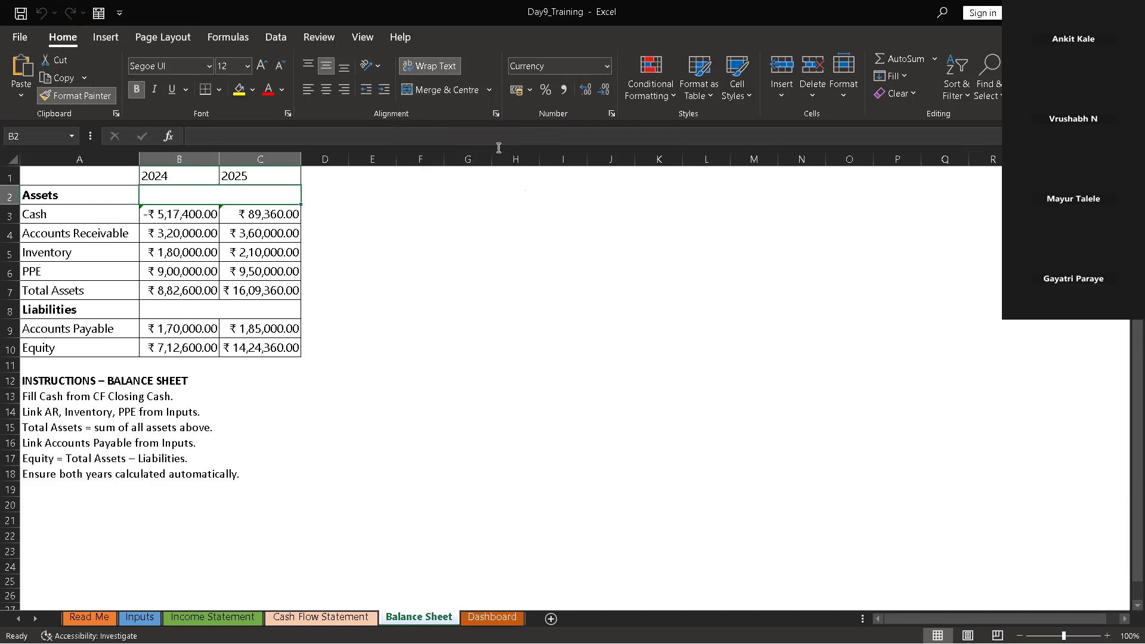
pyautogui.click(496, 114)
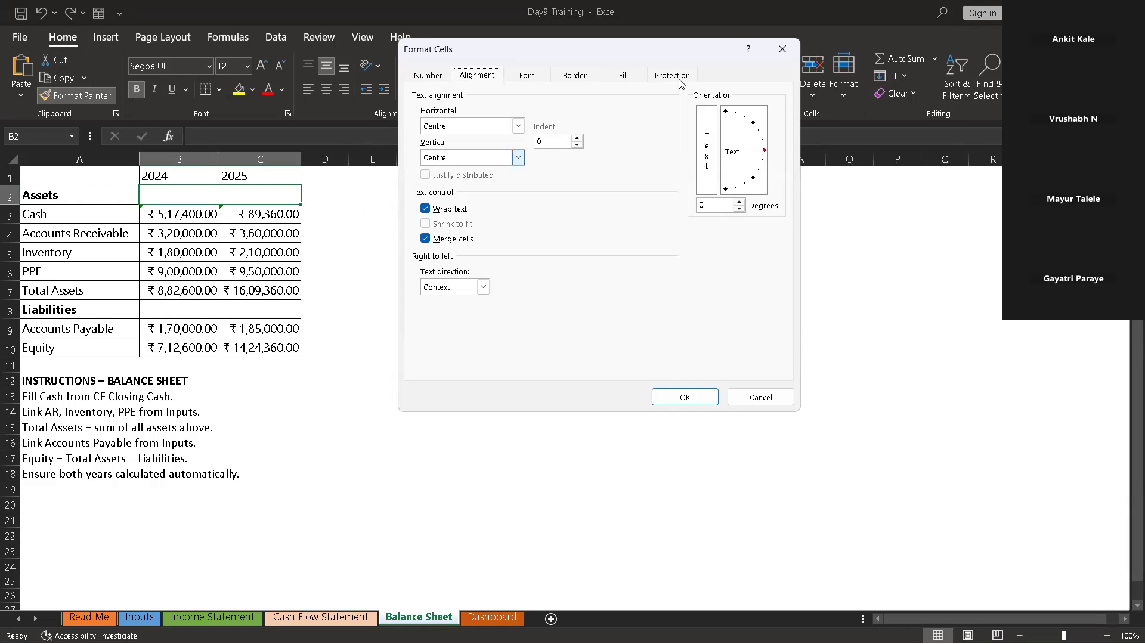
pyautogui.click(781, 49)
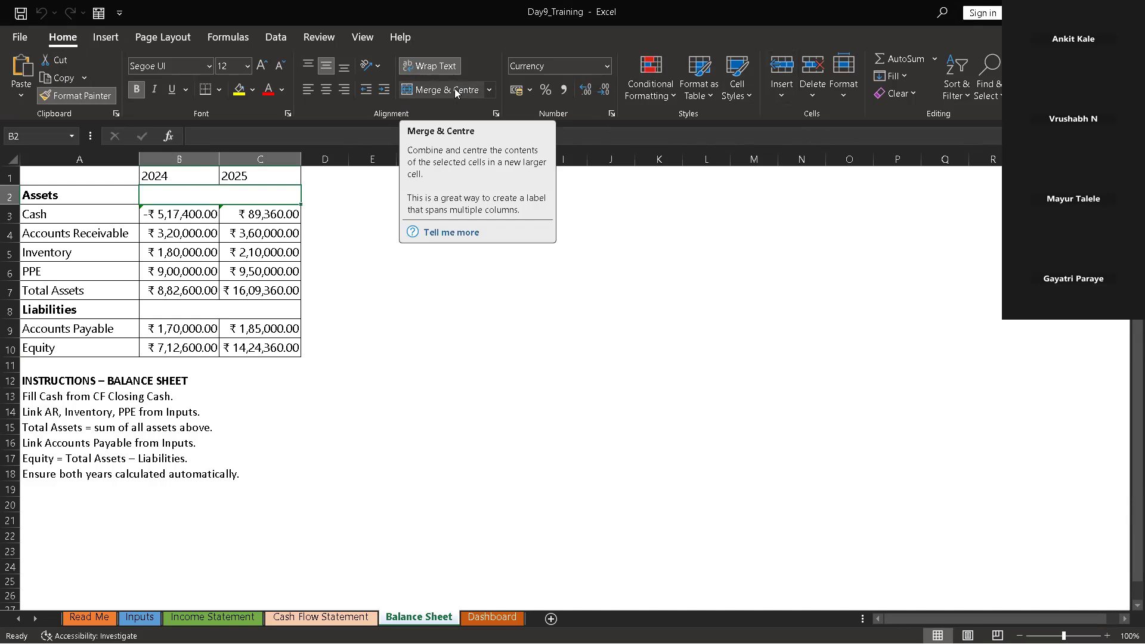
pyautogui.click(455, 90)
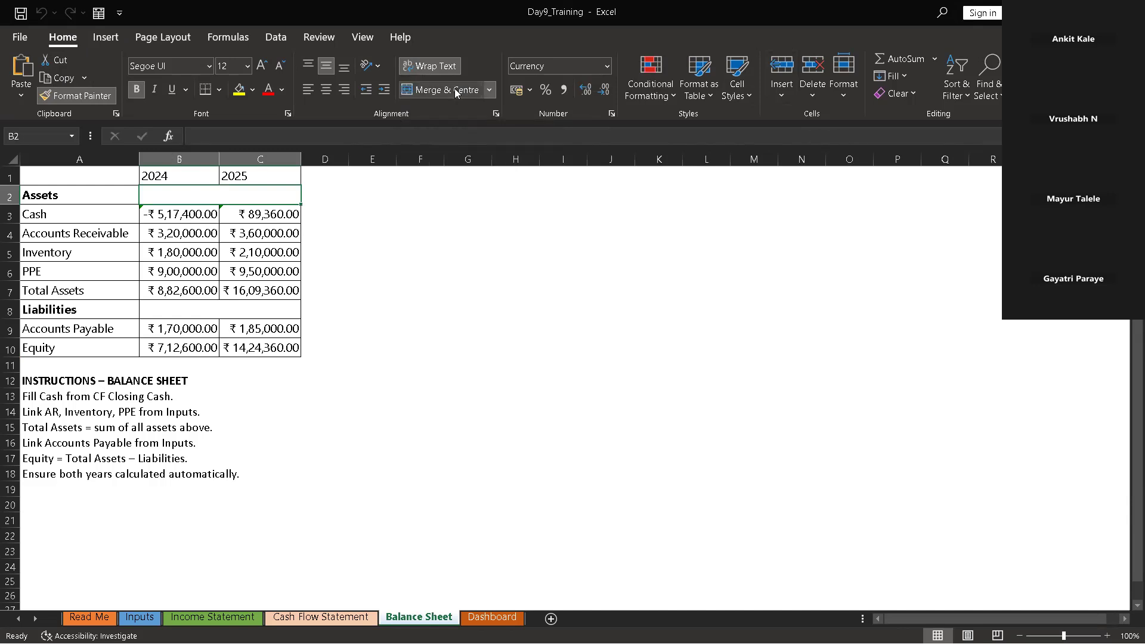
pyautogui.click(467, 93)
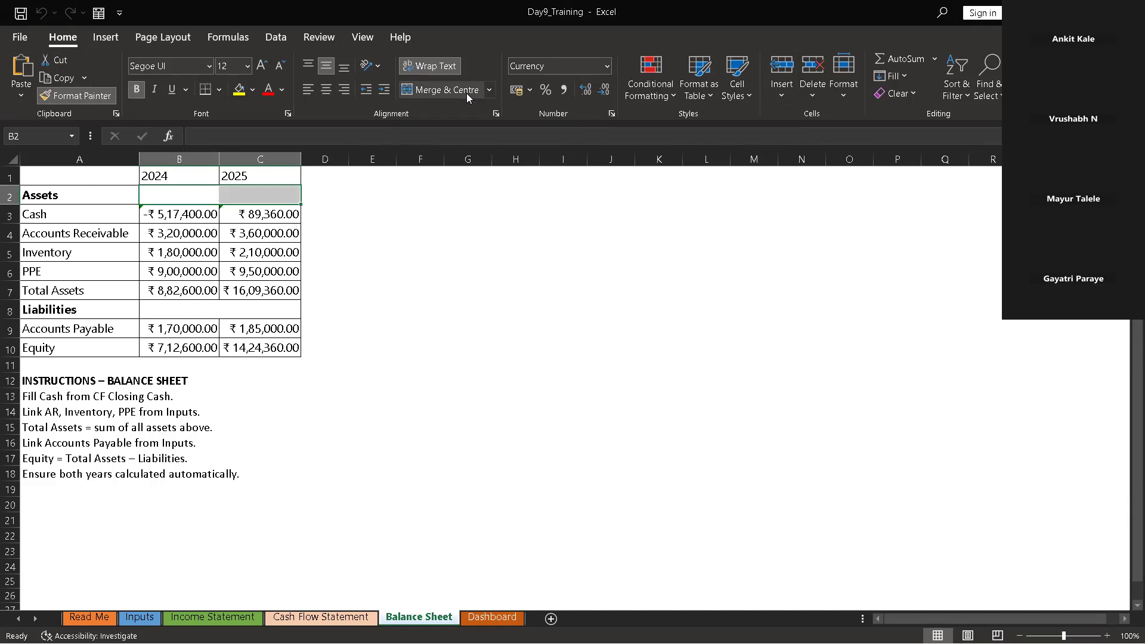
# Unmerge B8:C8 in the Liabilities row
pyautogui.click(262, 310)
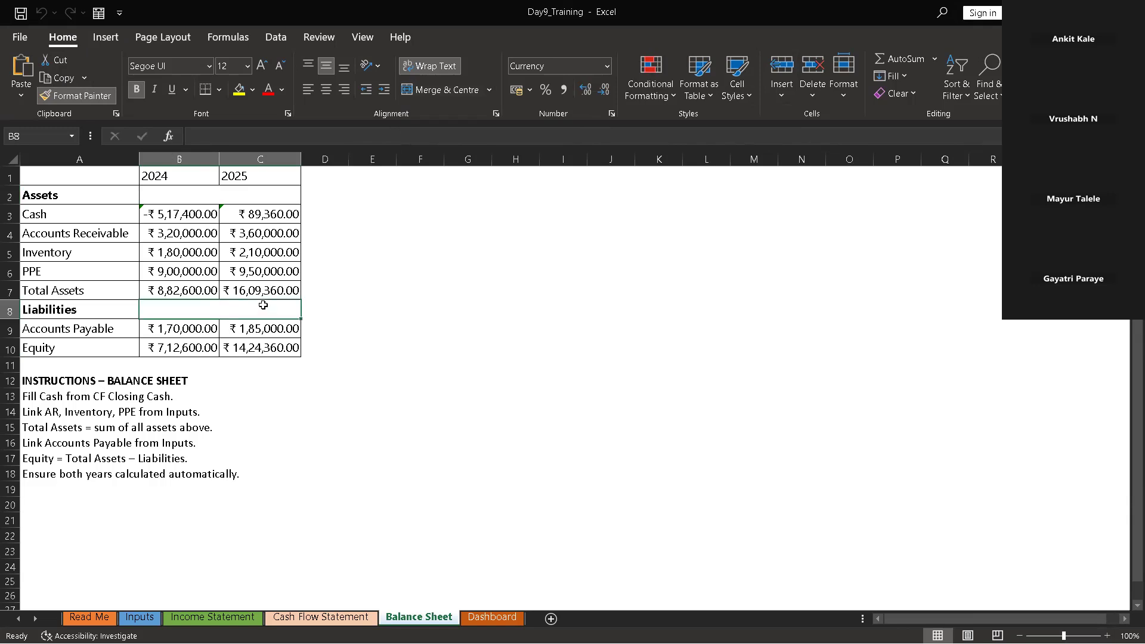
pyautogui.click(475, 93)
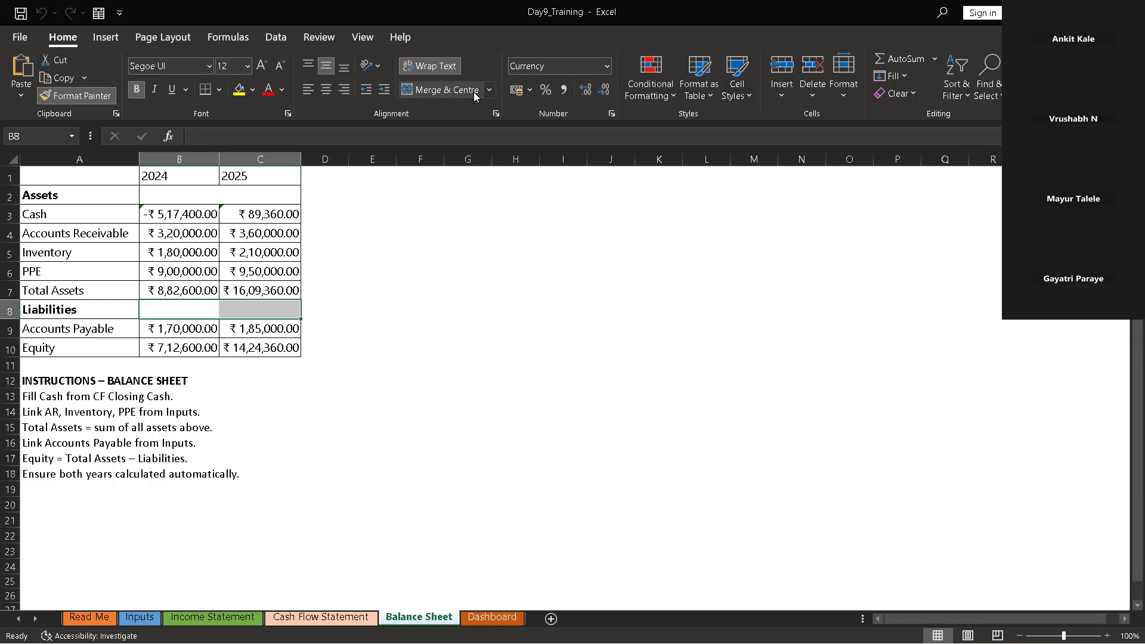
pyautogui.click(473, 92)
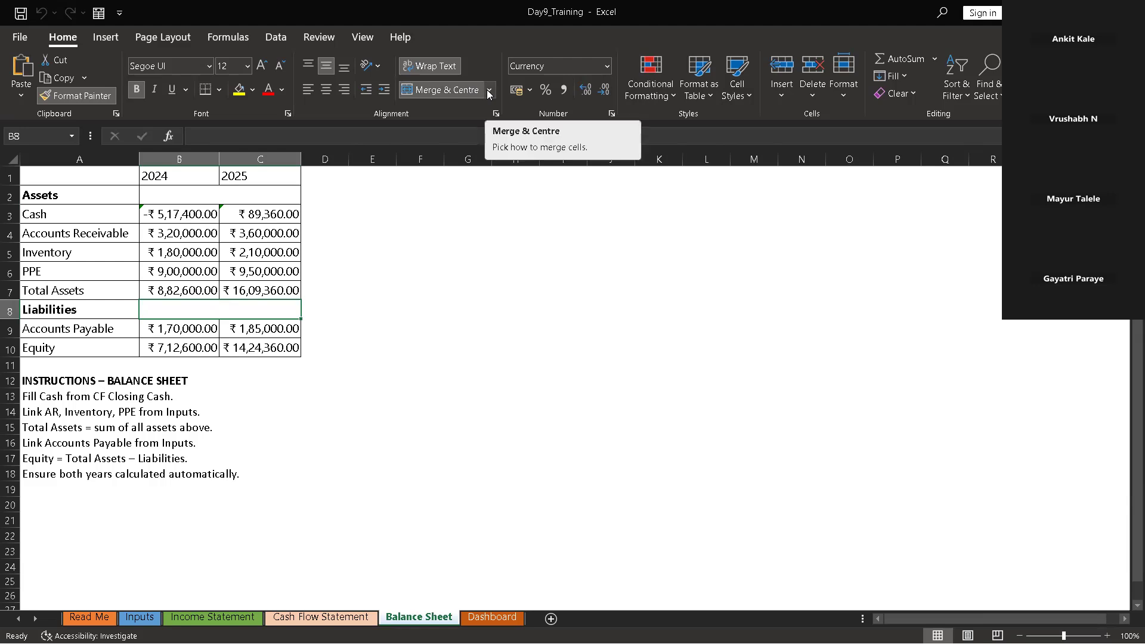
pyautogui.click(488, 91)
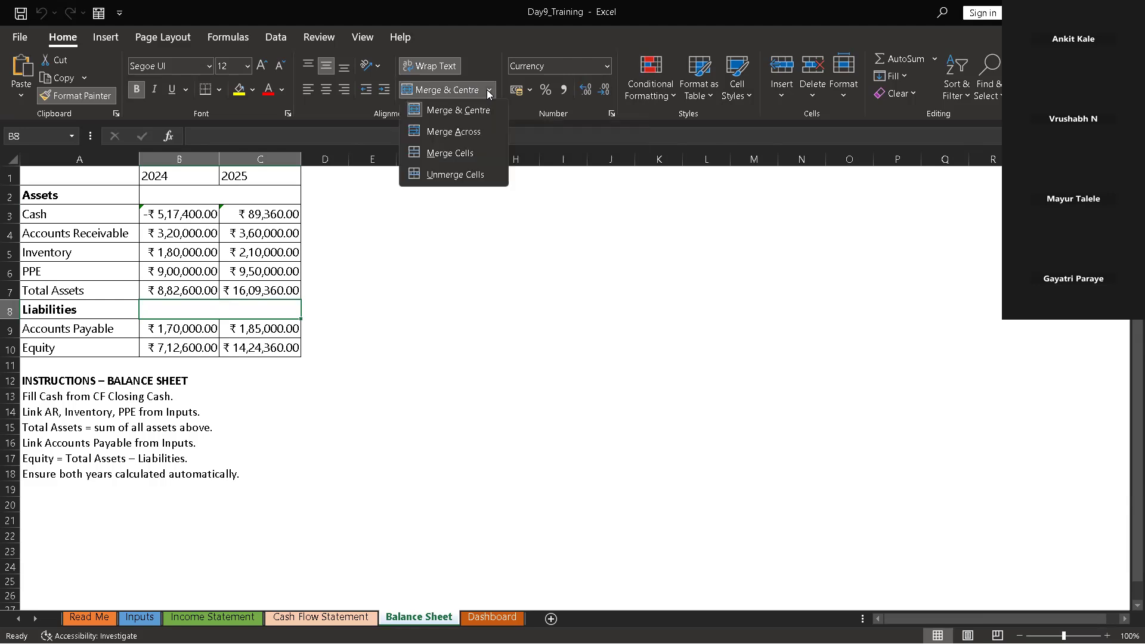
pyautogui.click(469, 174)
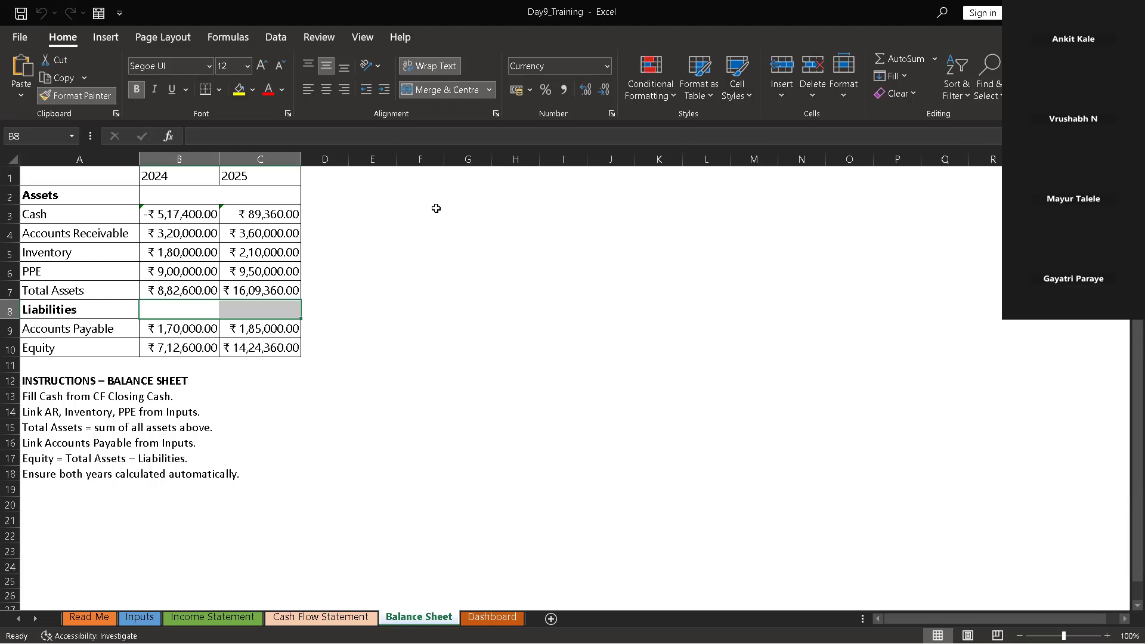
# Fill B2 across to C2 in the Assets row and apply Unmerge Cells to B2:C2
pyautogui.click(212, 196)
pyautogui.moveTo(219, 204); pyautogui.dragTo(292, 197)
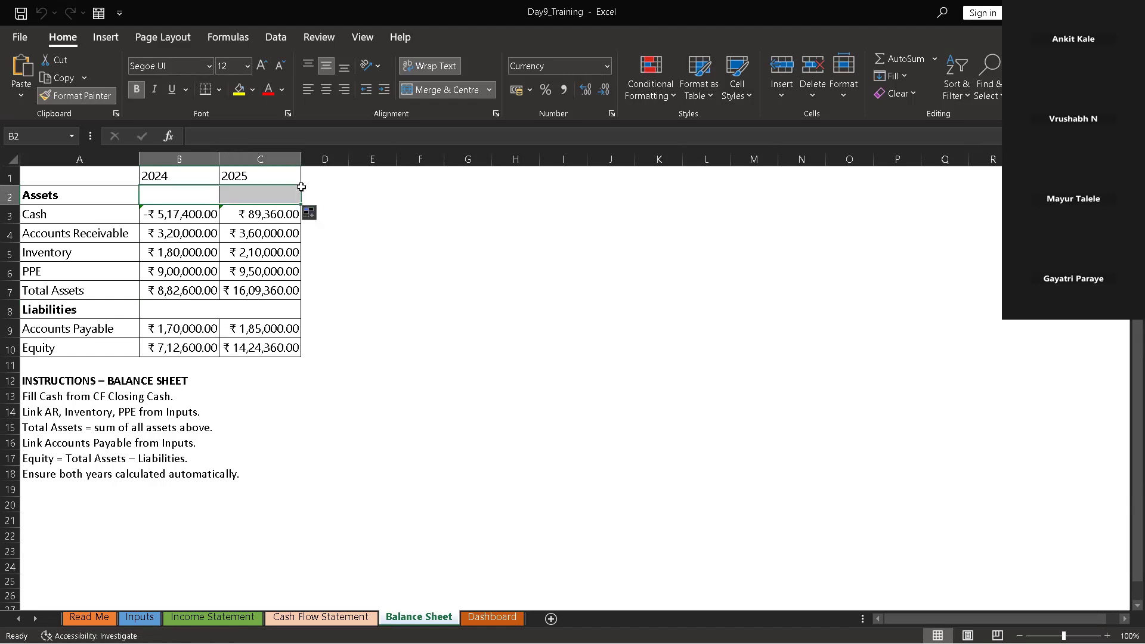
pyautogui.click(489, 89)
pyautogui.click(465, 180)
pyautogui.click(429, 237)
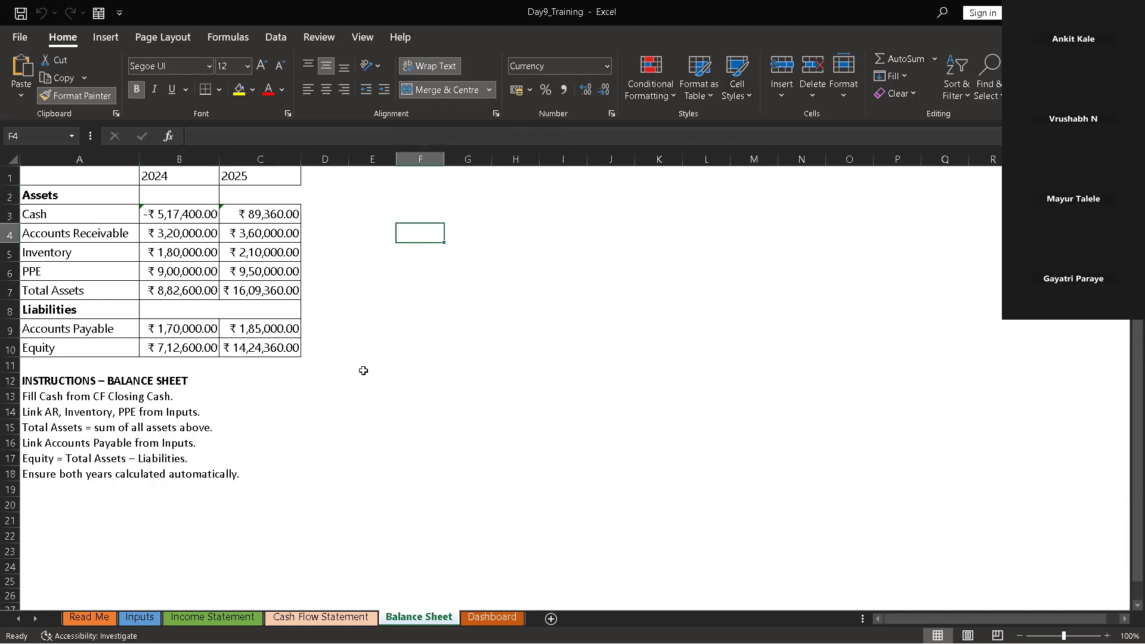
# Switch to the Dashboard sheet
pyautogui.click(223, 196)
pyautogui.click(503, 363)
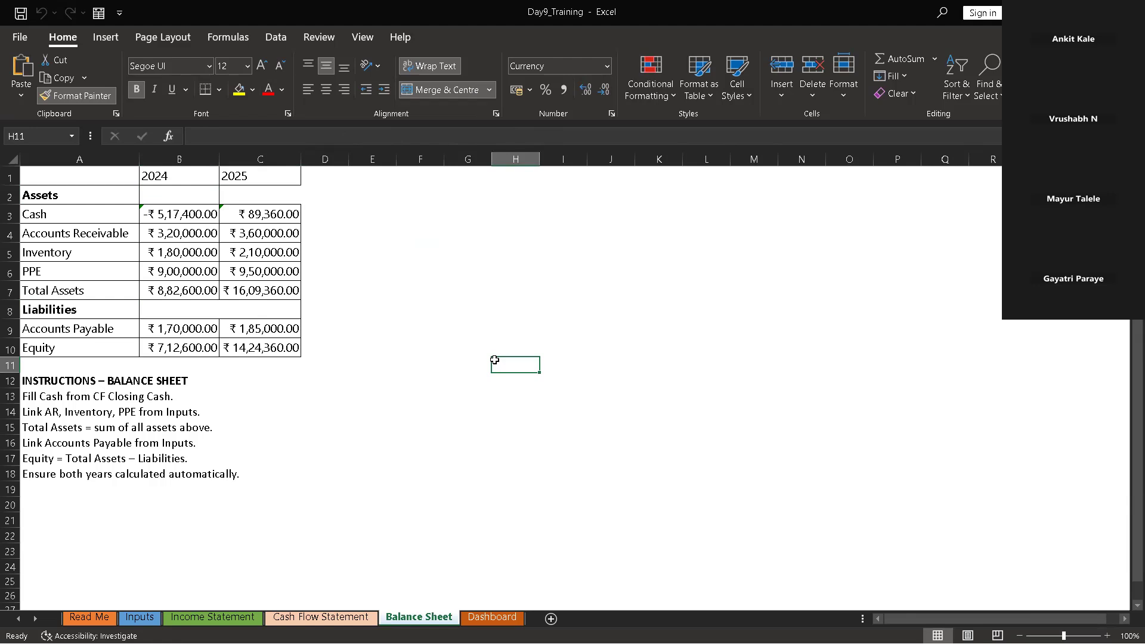
pyautogui.click(492, 617)
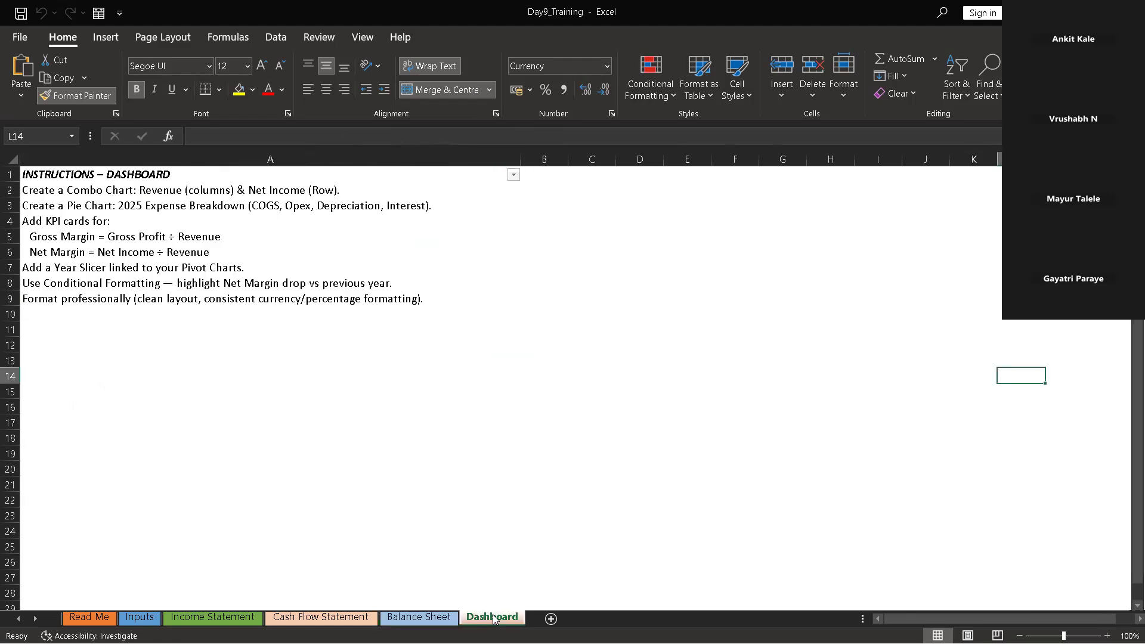
# Go back through the Balance Sheet and open the Income Statement sheet
pyautogui.click(442, 617)
pyautogui.click(419, 618)
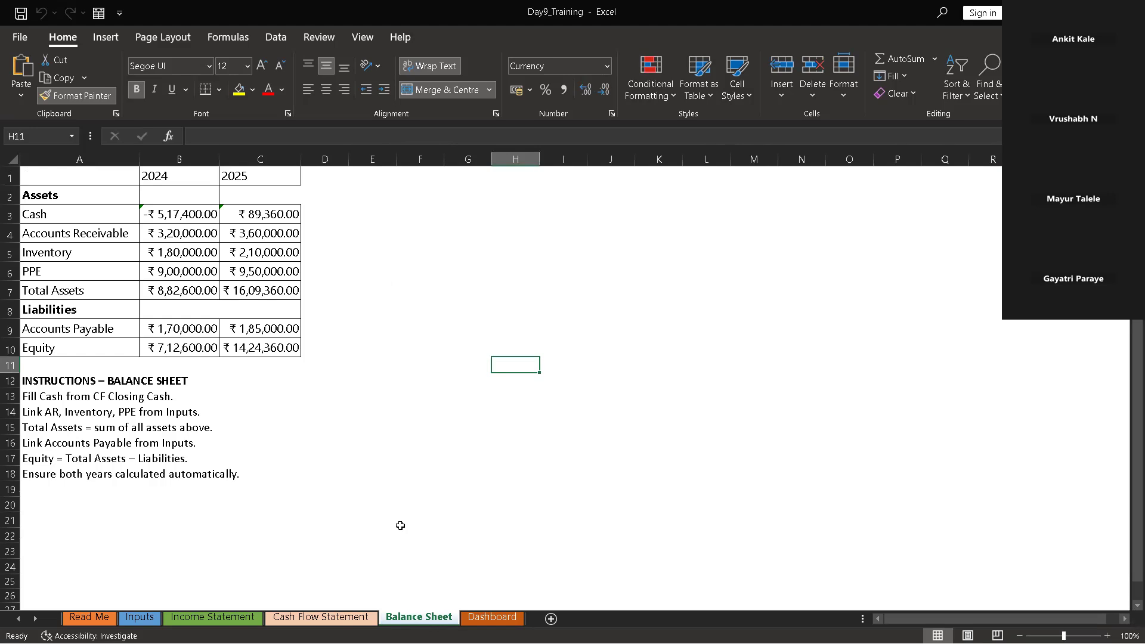
pyautogui.click(218, 606)
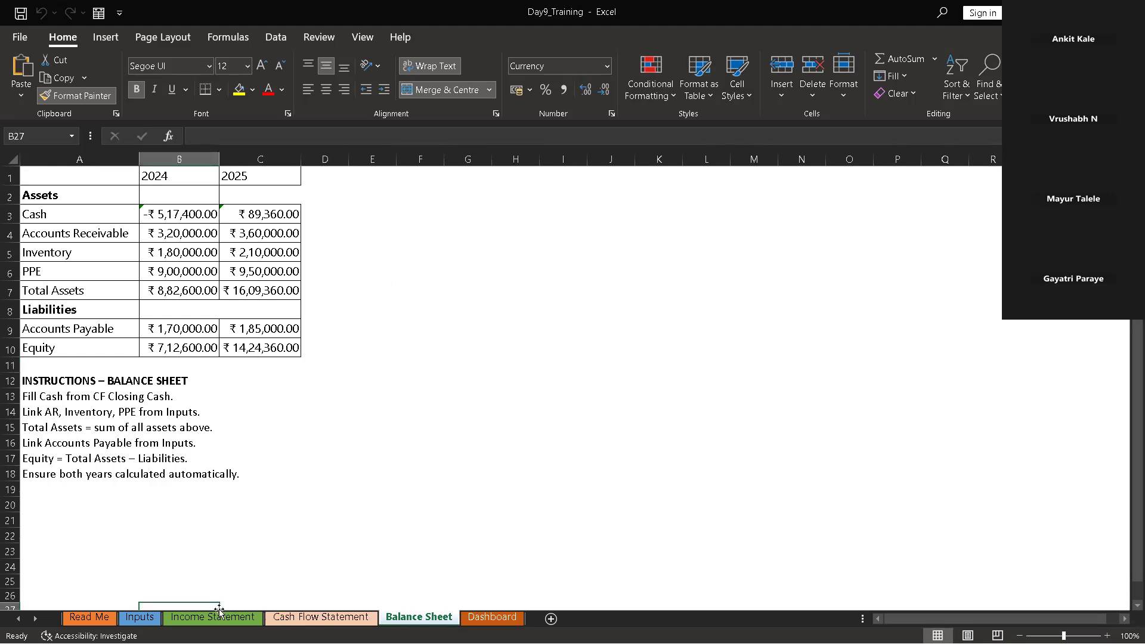
pyautogui.click(220, 616)
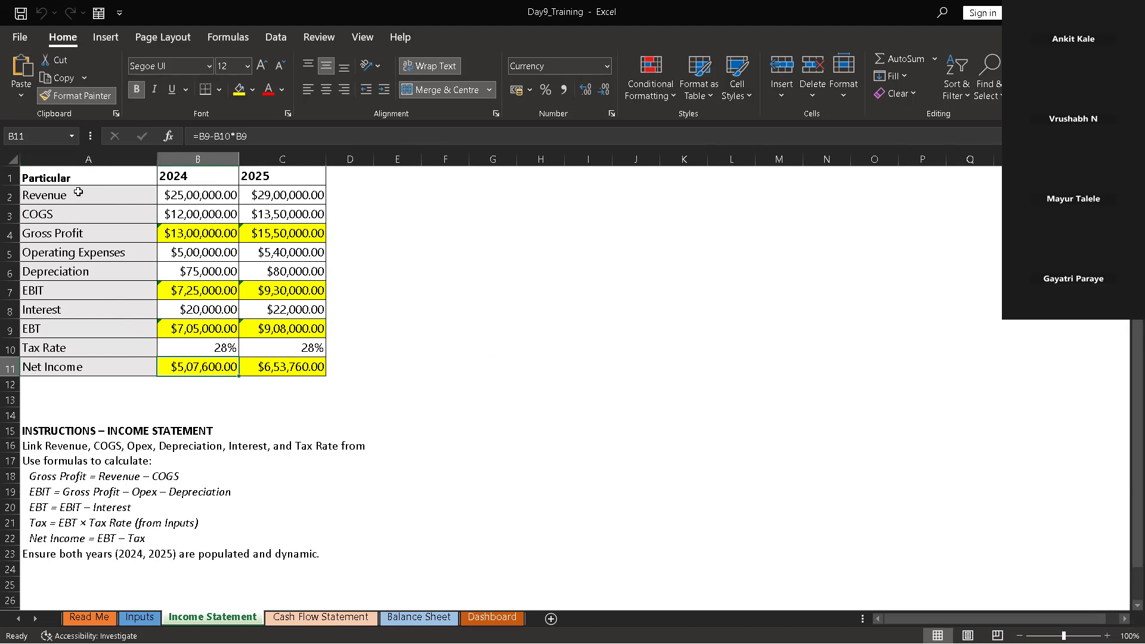
# Fill the Particular header from A1 across to C1 on the Income Statement sheet
pyautogui.click(29, 177)
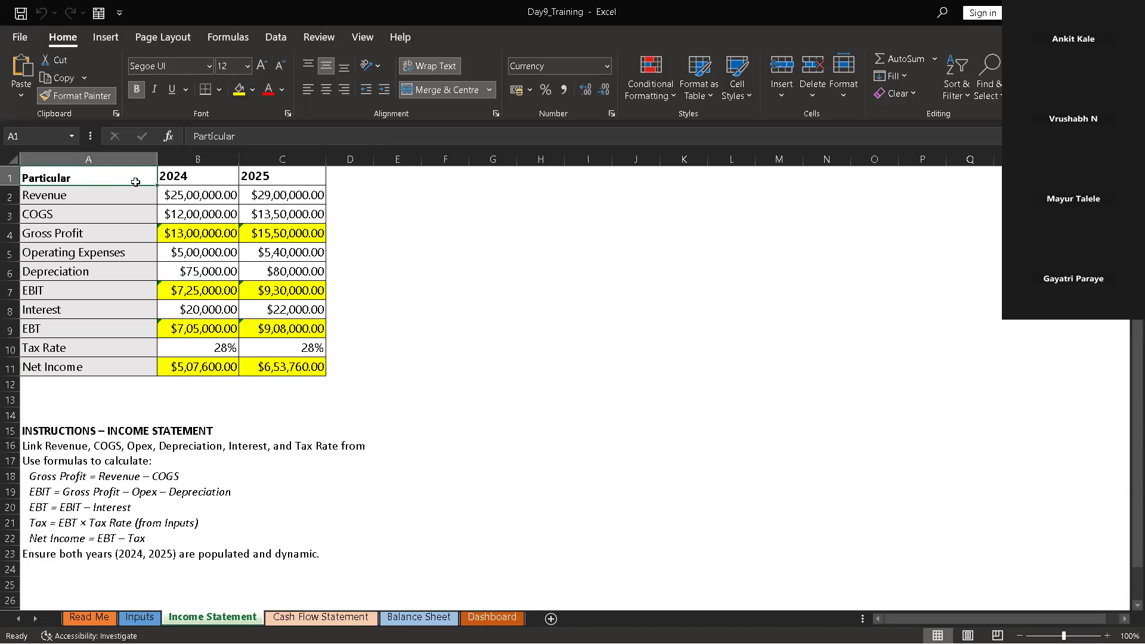
pyautogui.moveTo(156, 184); pyautogui.dragTo(304, 181)
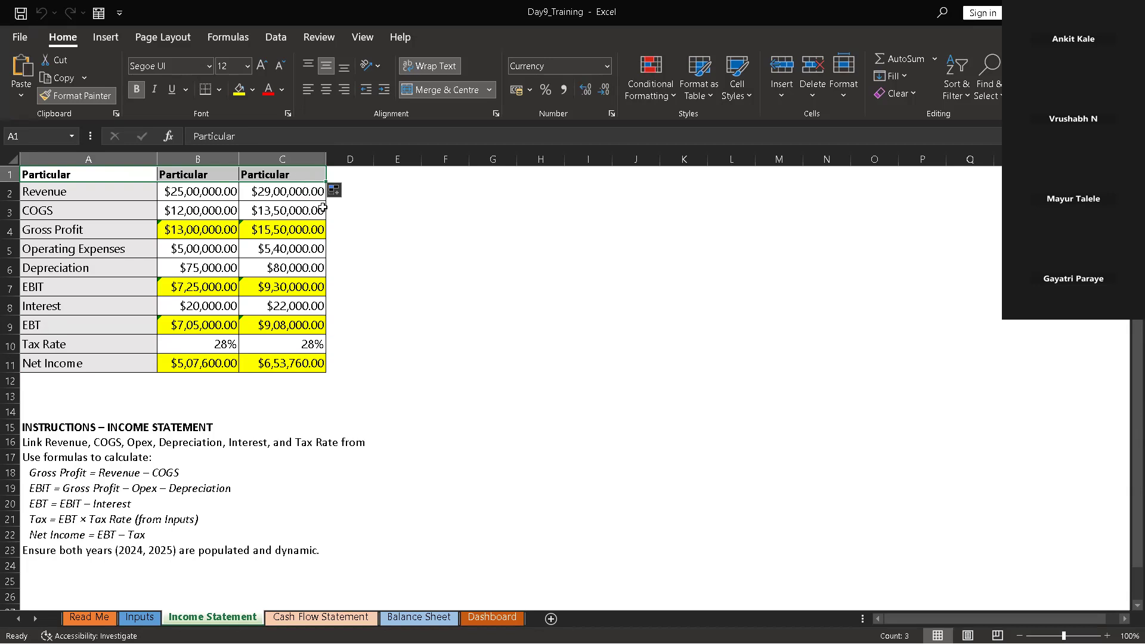
pyautogui.click(453, 285)
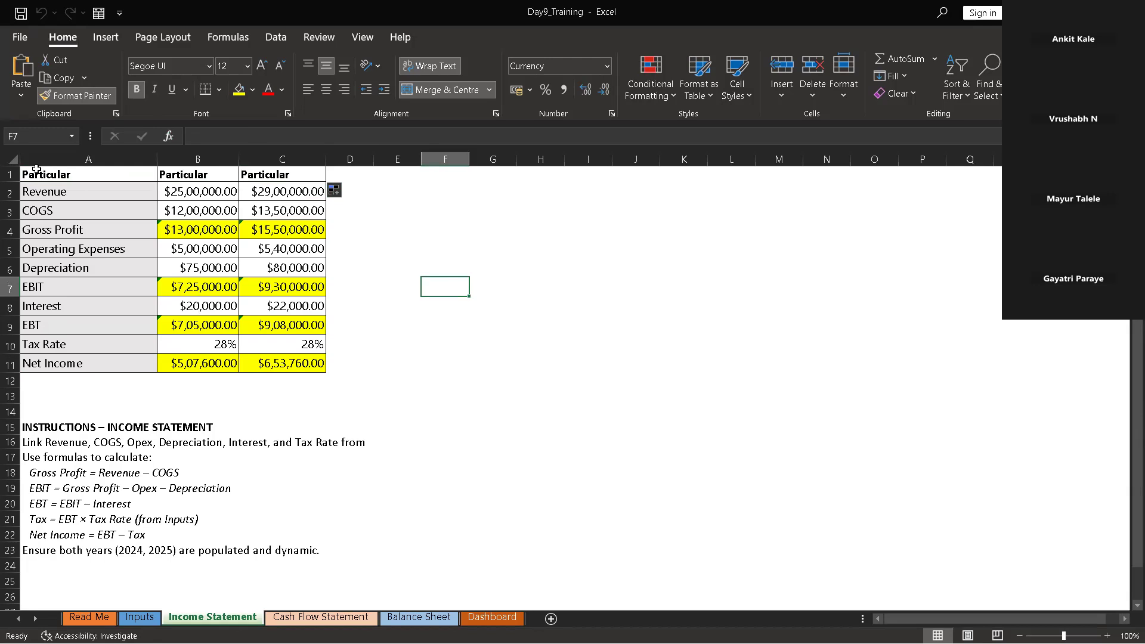
# Insert a Clustered Column chart from Revenue A2:C2 and Net Income A11:C11, using the recommended version with Revenue and Net Income as the series
pyautogui.moveTo(30, 176); pyautogui.dragTo(297, 180)
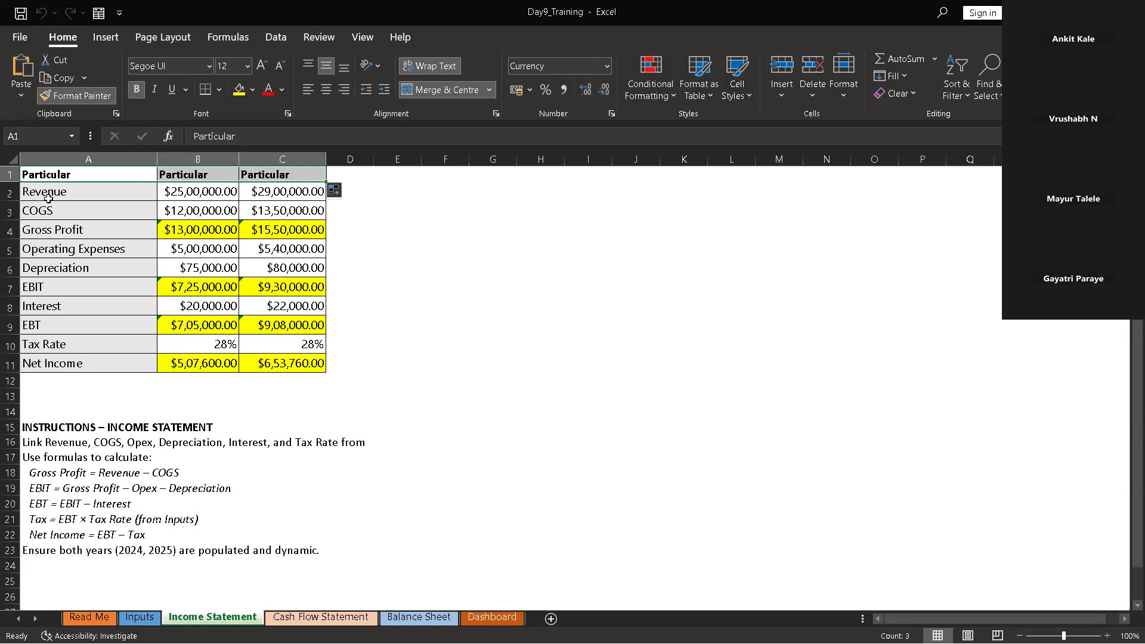
pyautogui.moveTo(25, 198); pyautogui.dragTo(281, 191)
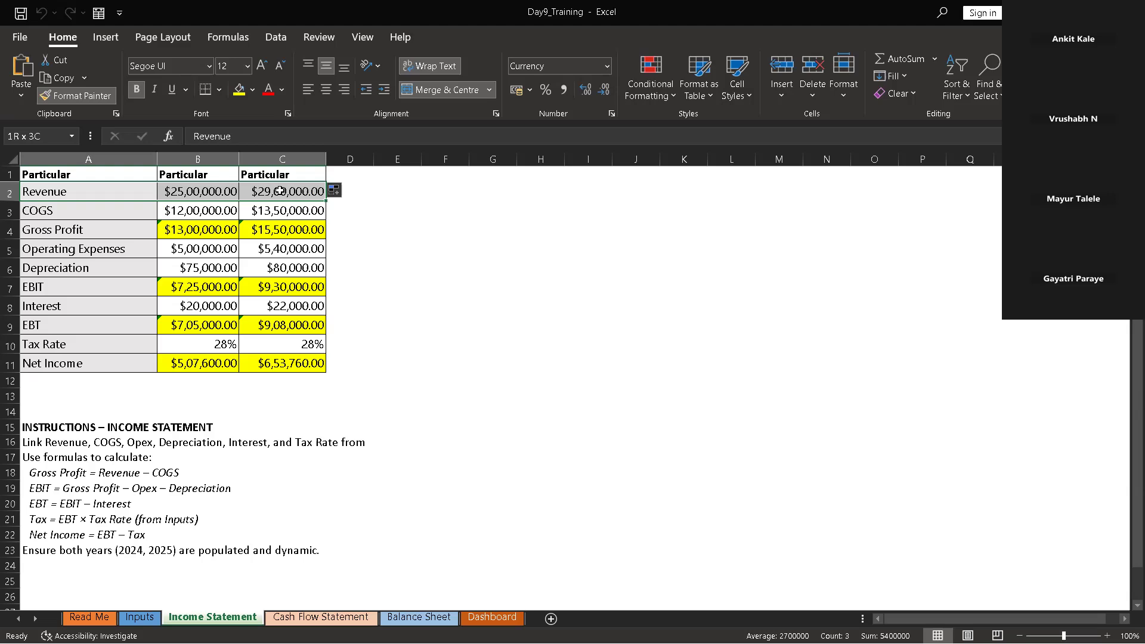
pyautogui.moveTo(280, 190); pyautogui.dragTo(281, 191)
pyautogui.moveTo(37, 365); pyautogui.dragTo(299, 366)
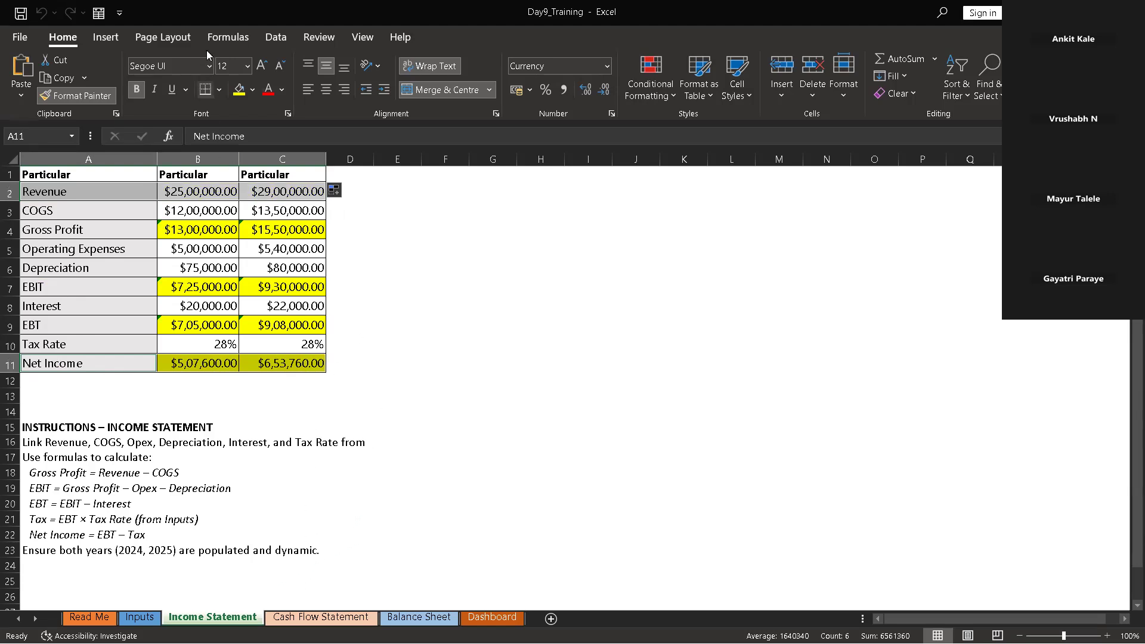
pyautogui.click(103, 39)
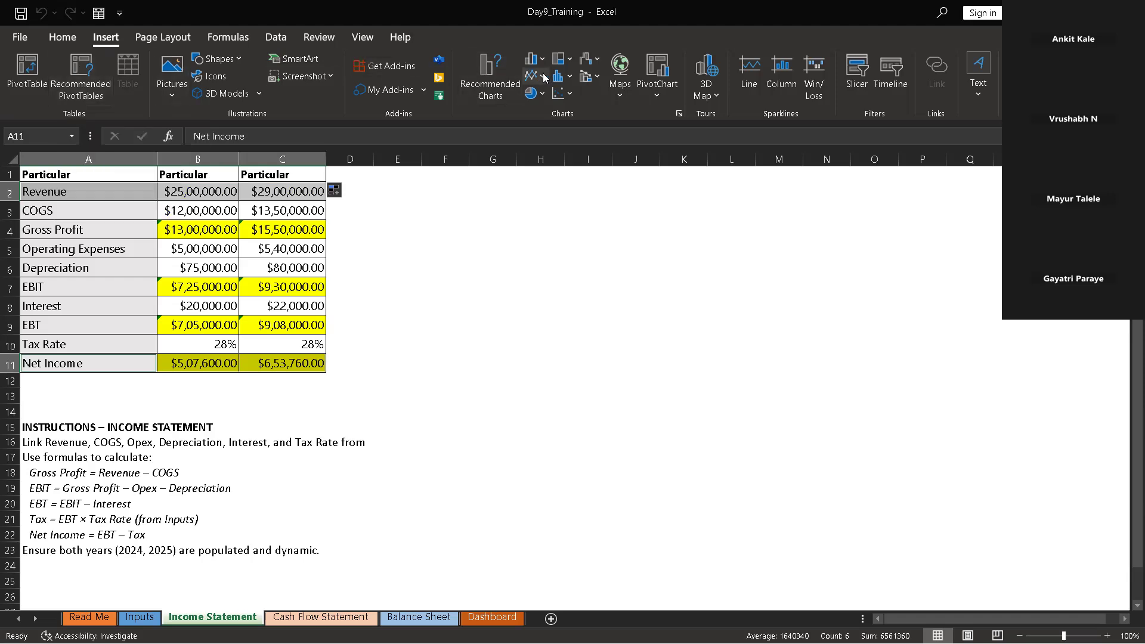
pyautogui.click(488, 75)
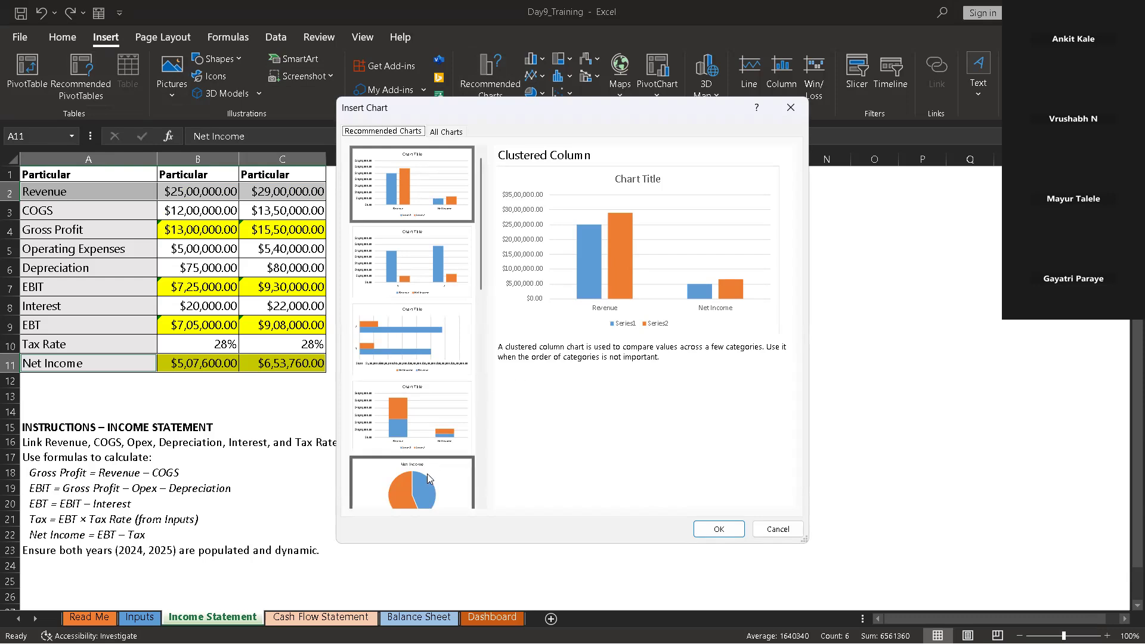
pyautogui.scroll(-5, 427, 289)
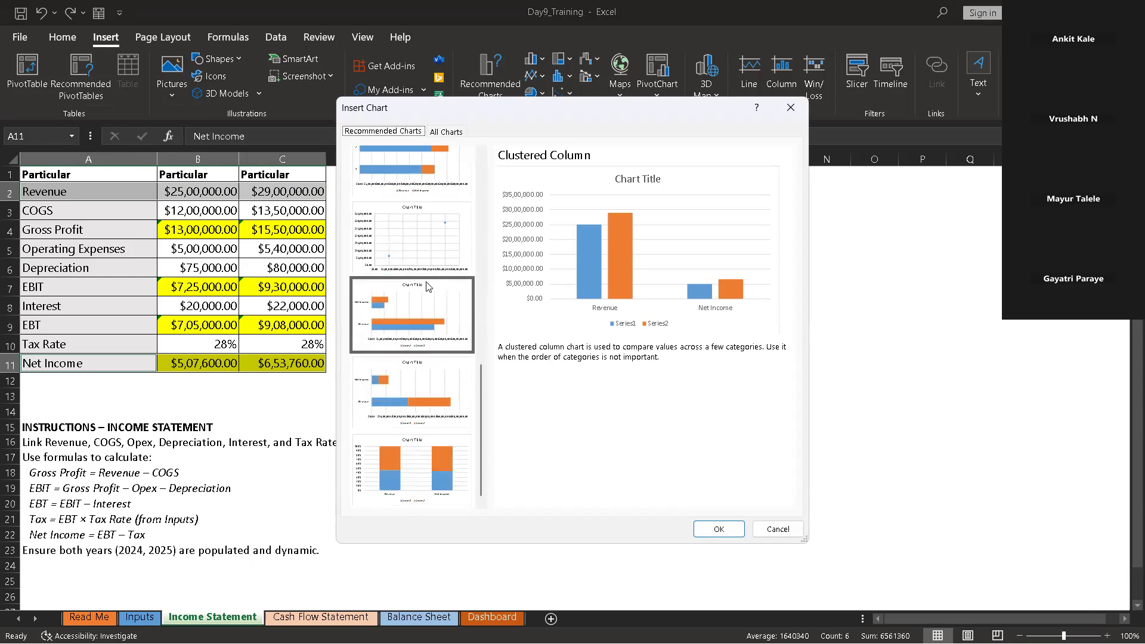
pyautogui.scroll(5, 427, 287)
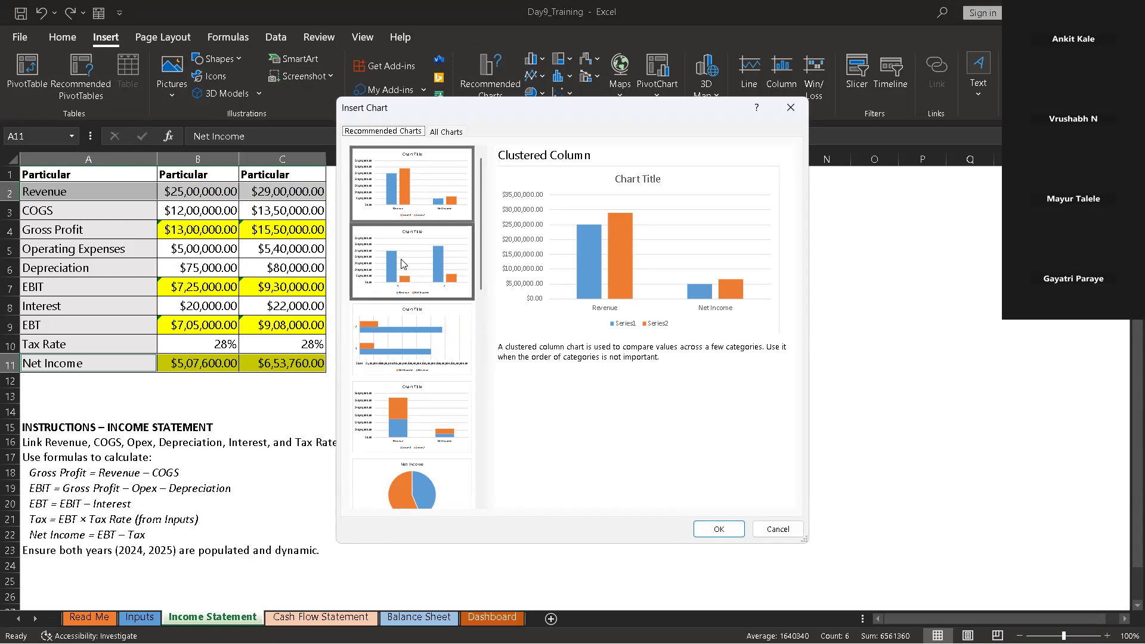
pyautogui.click(404, 265)
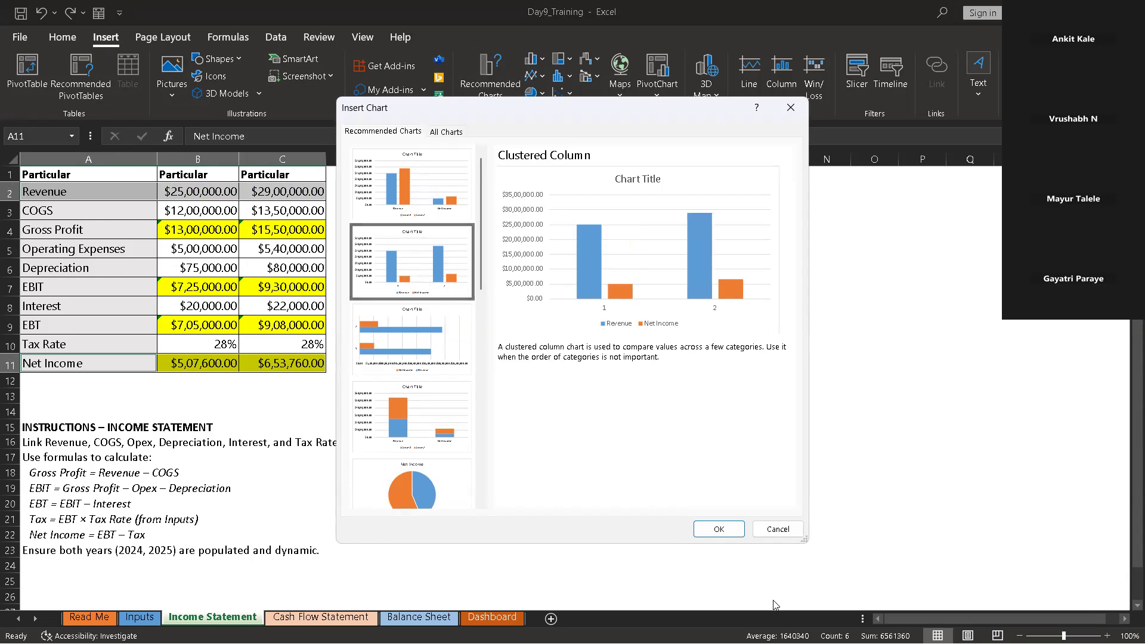
pyautogui.click(727, 532)
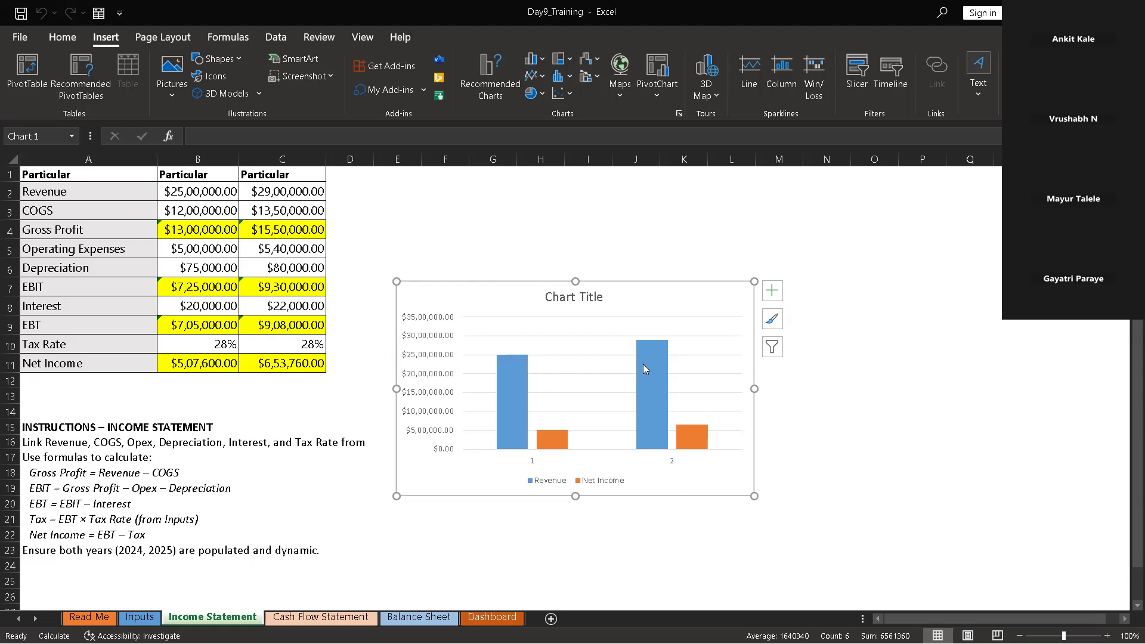
# Set the header in B1 to 2024 and the header in C1 to 2025
pyautogui.click(207, 177)
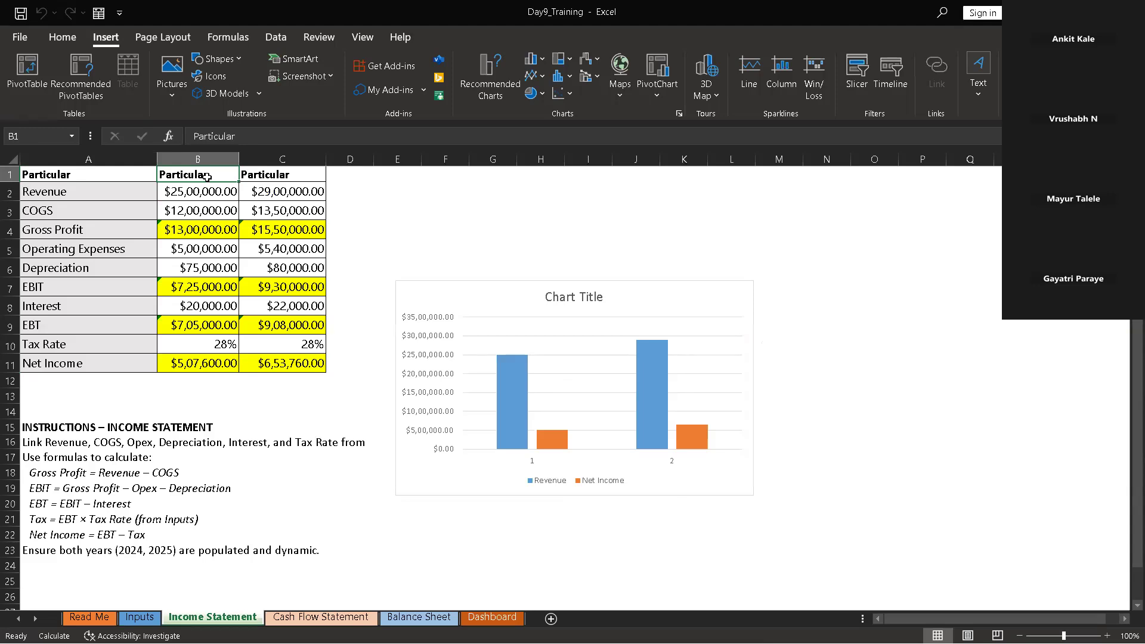
pyautogui.write('2024')
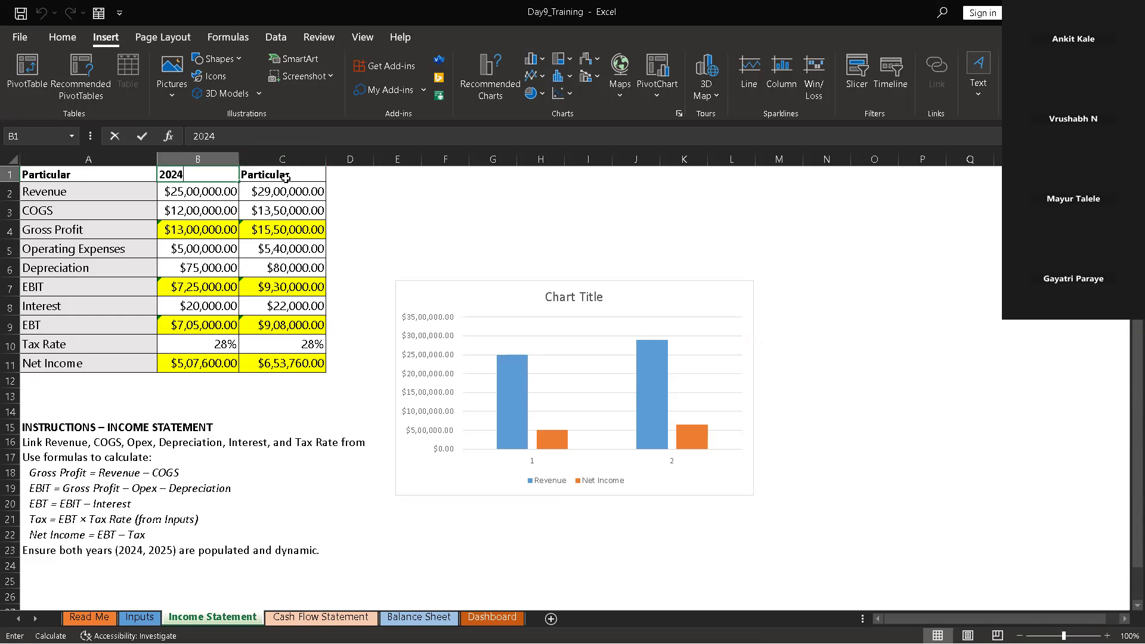
pyautogui.click(286, 177)
pyautogui.write('2025')
pyautogui.click(358, 188)
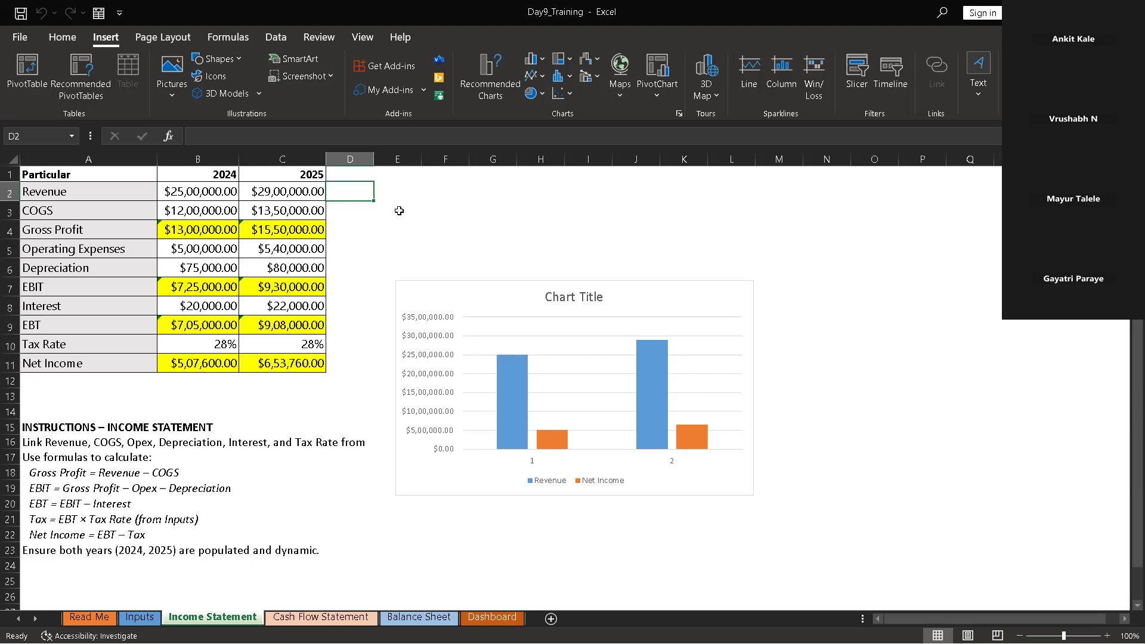
# Add a third series to the chart's data source, taking its name from the header cells A1:C1
pyautogui.rightClick(547, 364)
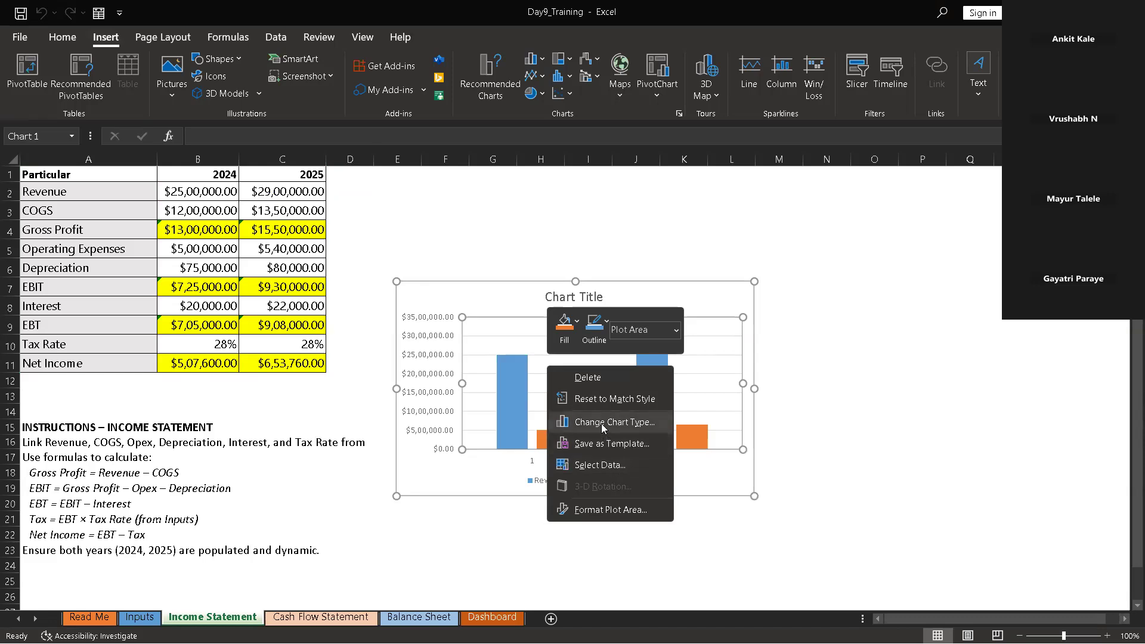
pyautogui.click(652, 466)
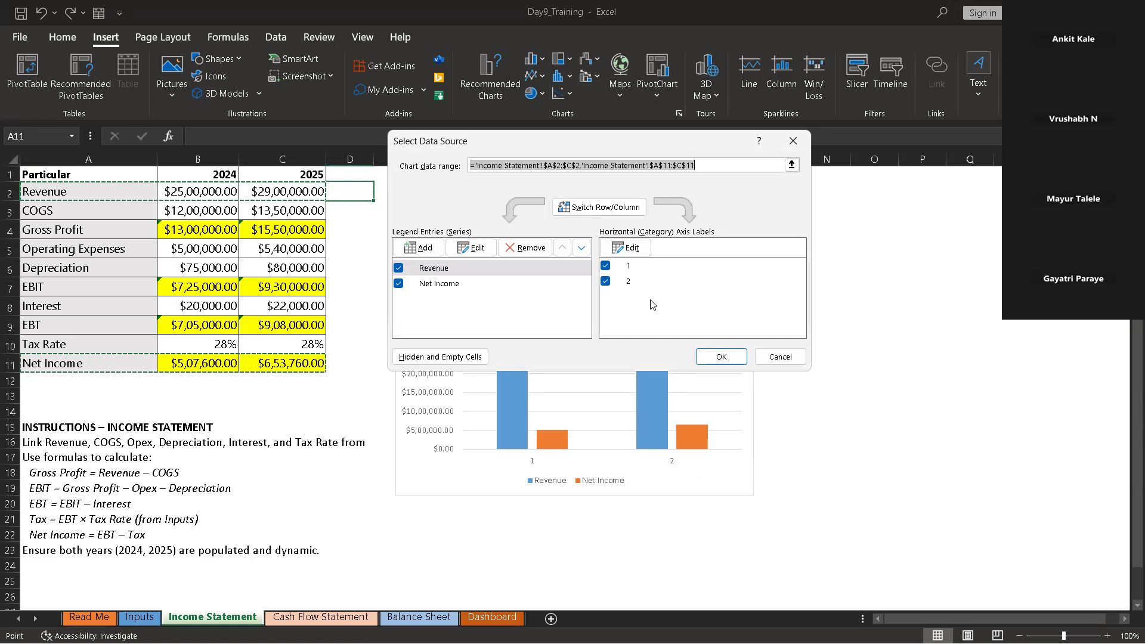
pyautogui.click(418, 247)
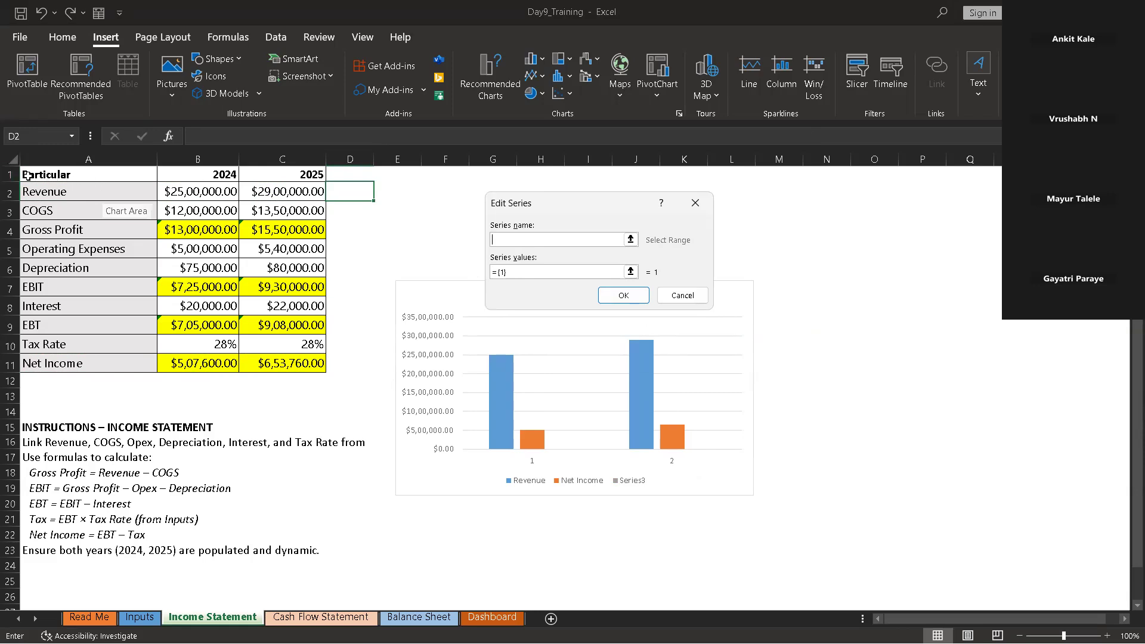
pyautogui.click(67, 176)
pyautogui.moveTo(68, 176); pyautogui.dragTo(293, 176)
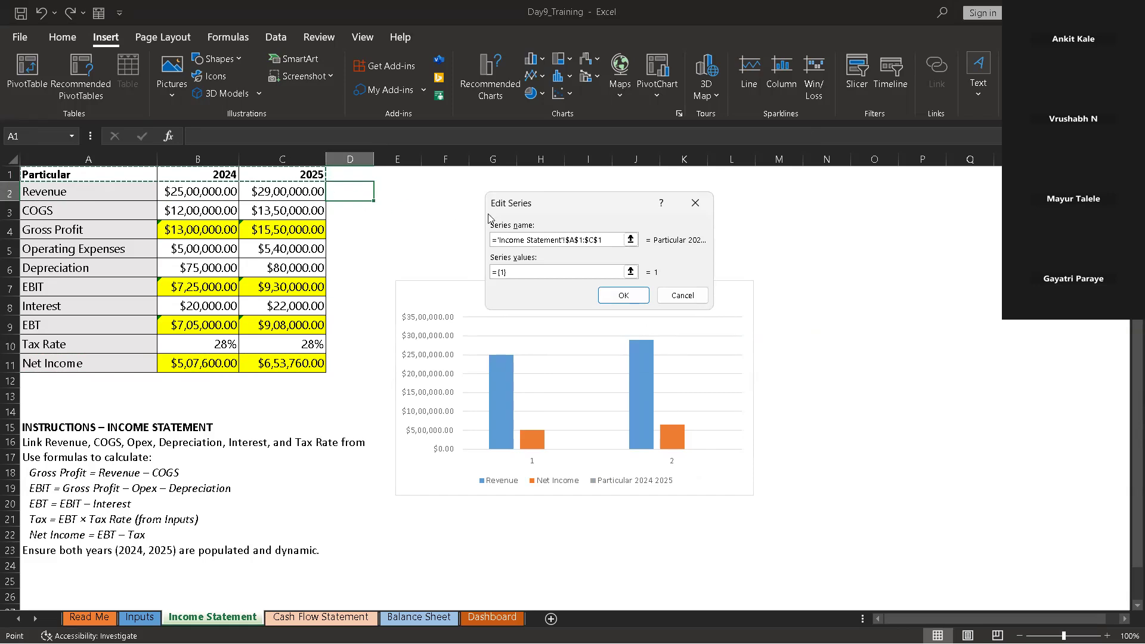
pyautogui.click(623, 295)
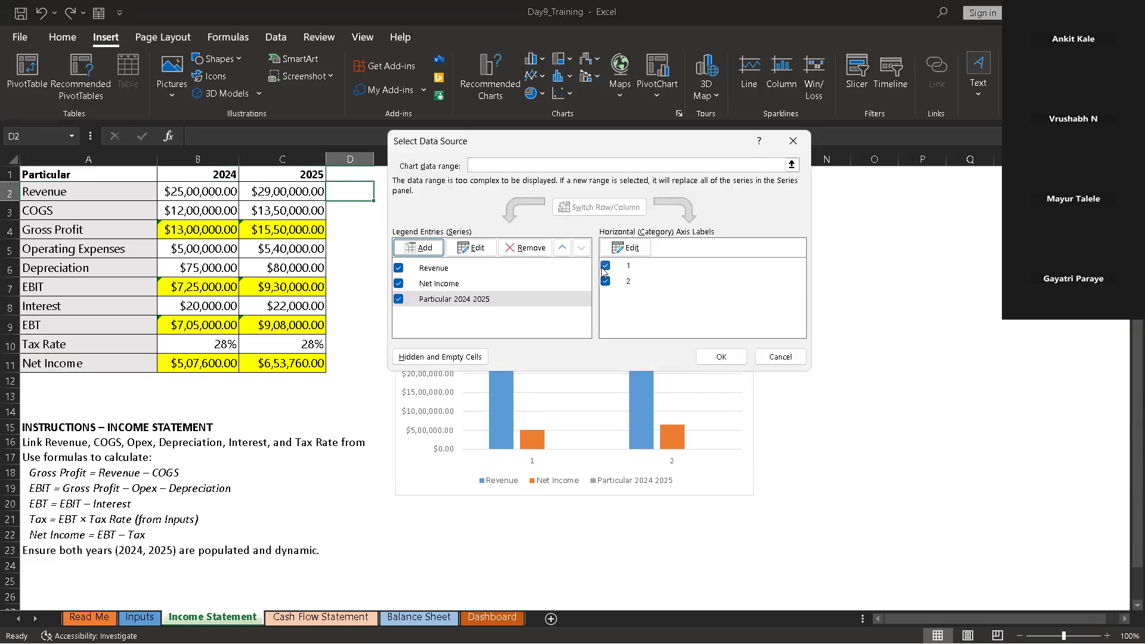
pyautogui.click(716, 353)
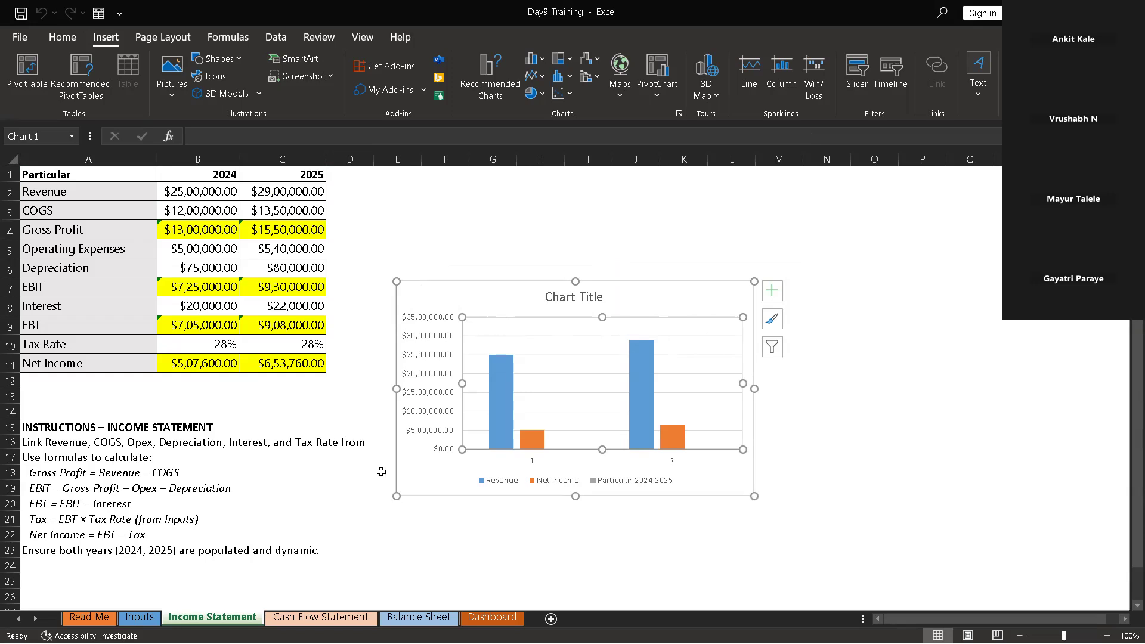
# Move the chart from the Income Statement sheet to the Dashboard sheet, pasting it at cell B17
pyautogui.moveTo(396, 272); pyautogui.dragTo(623, 403)
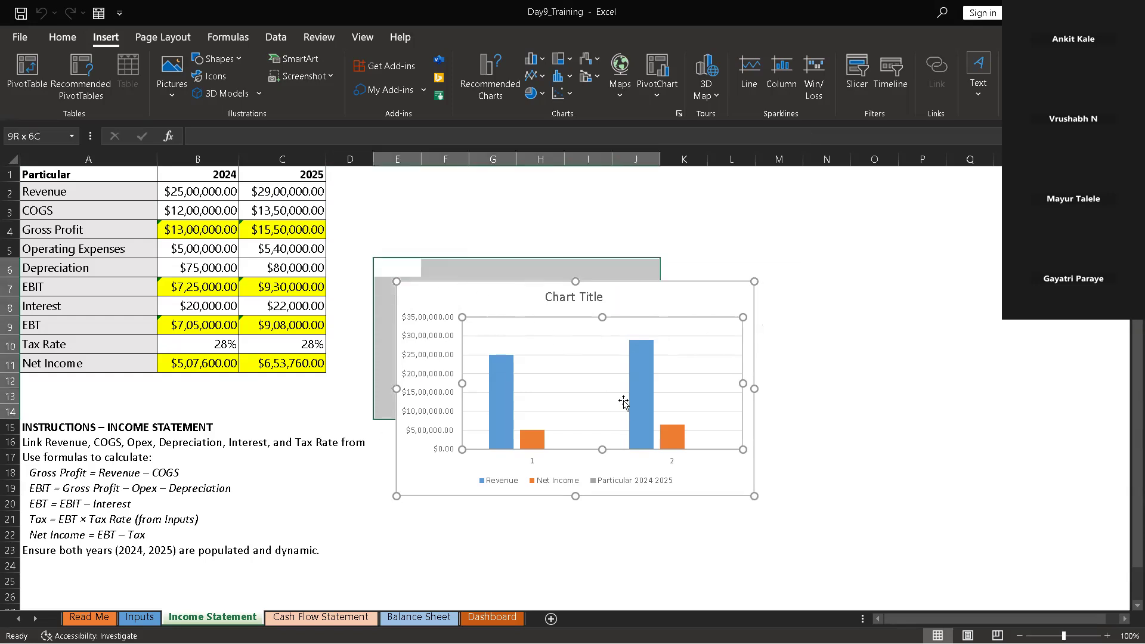
pyautogui.click(833, 393)
pyautogui.click(520, 363)
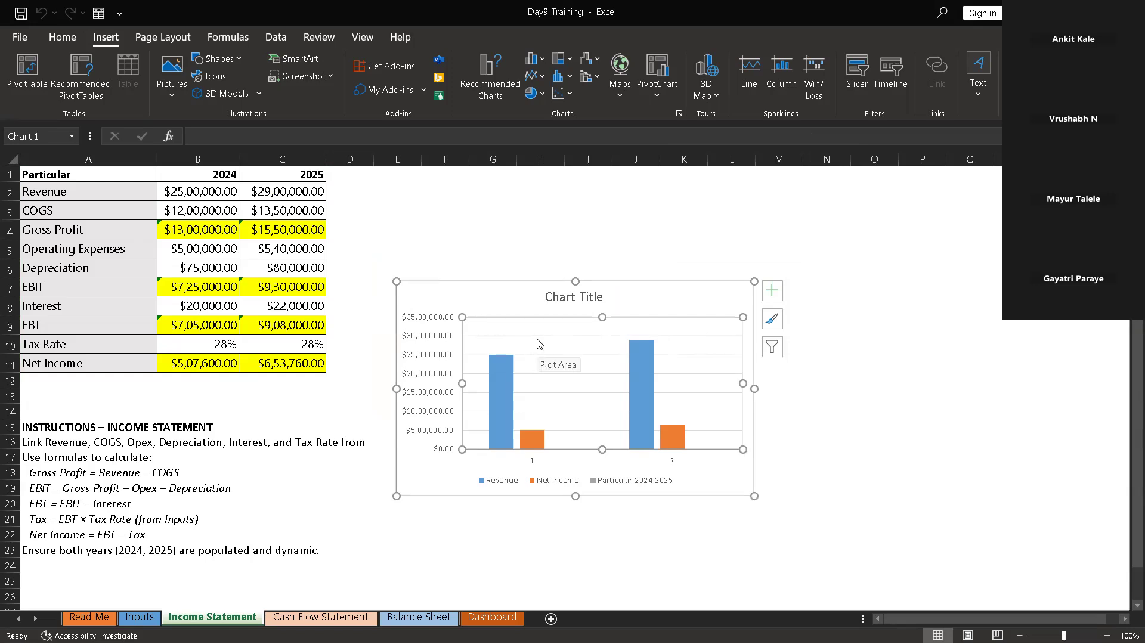
pyautogui.press('Delete')
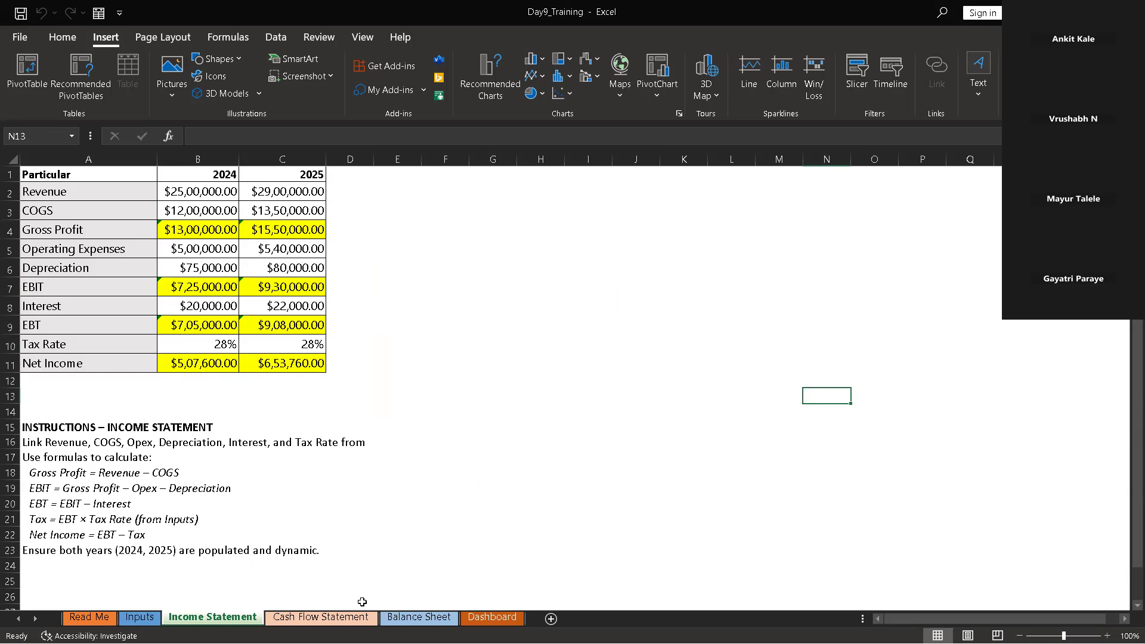
pyautogui.click(477, 618)
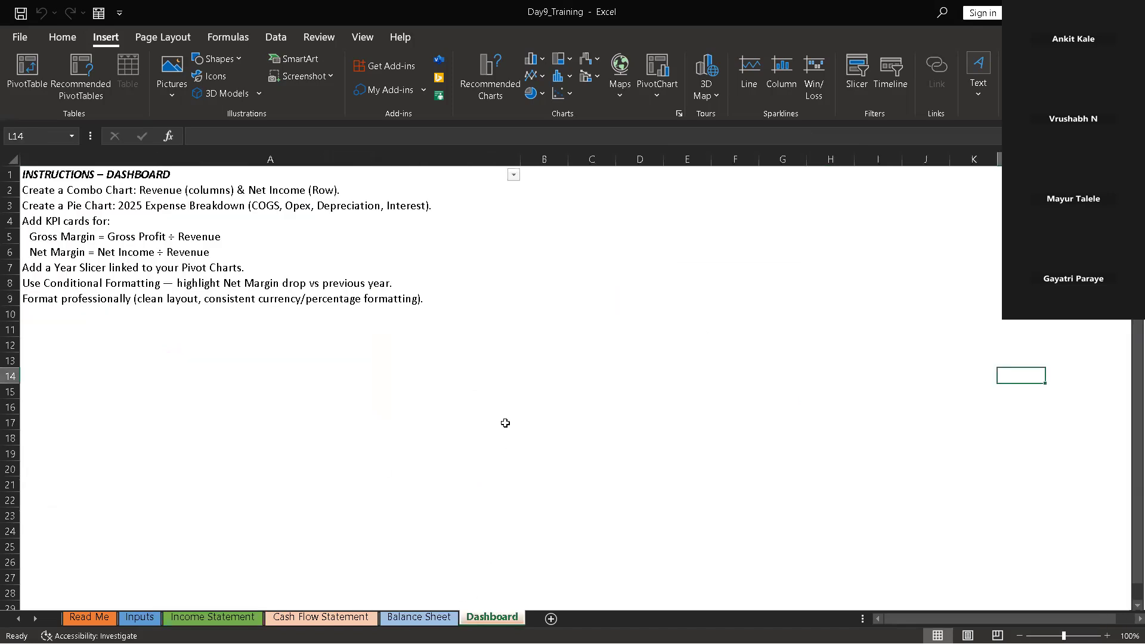
pyautogui.click(533, 415)
pyautogui.hotkey('ctrl', 'v')
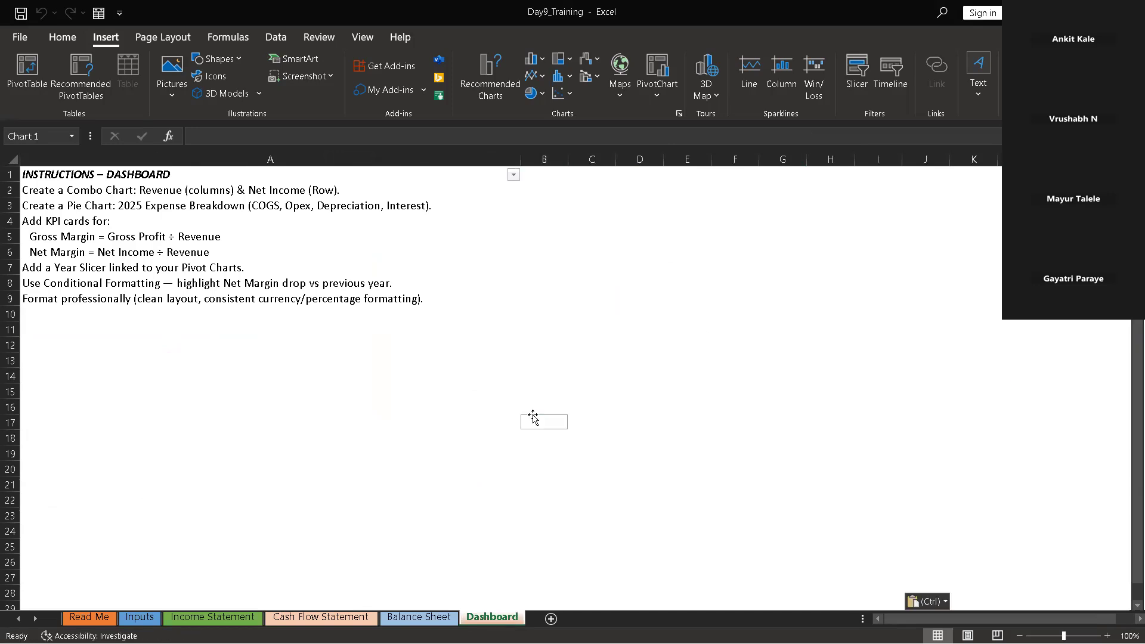
pyautogui.scroll(-3, 525, 389)
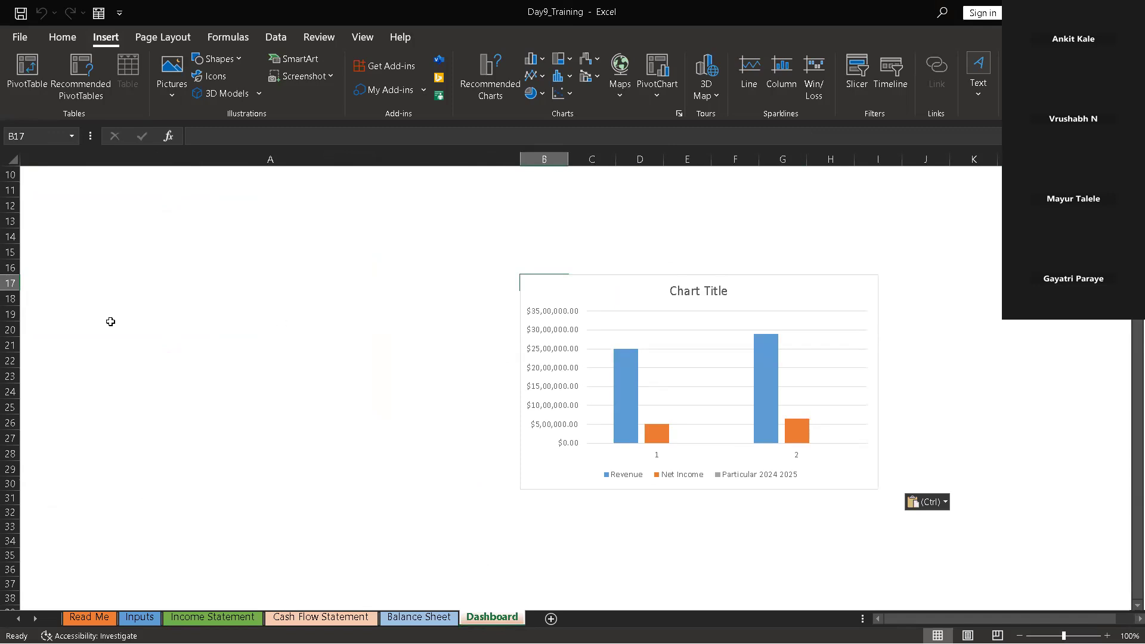
pyautogui.scroll(1, 230, 359)
pyautogui.scroll(2, 230, 359)
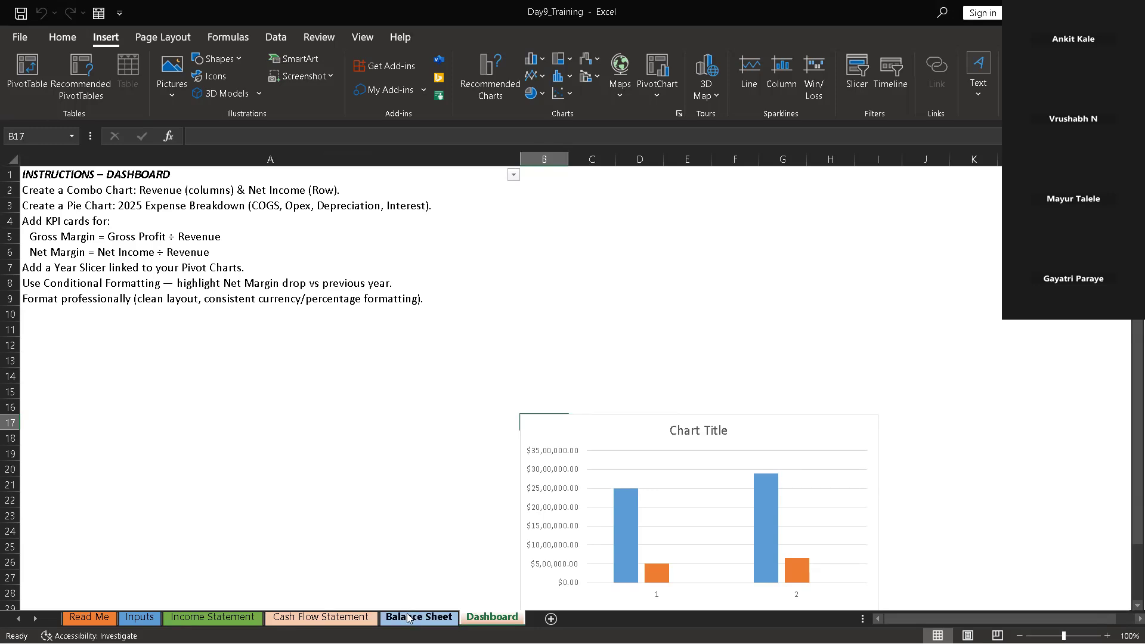
# Go to the Income Statement sheet and check the COGS row across A3:C3
pyautogui.click(239, 617)
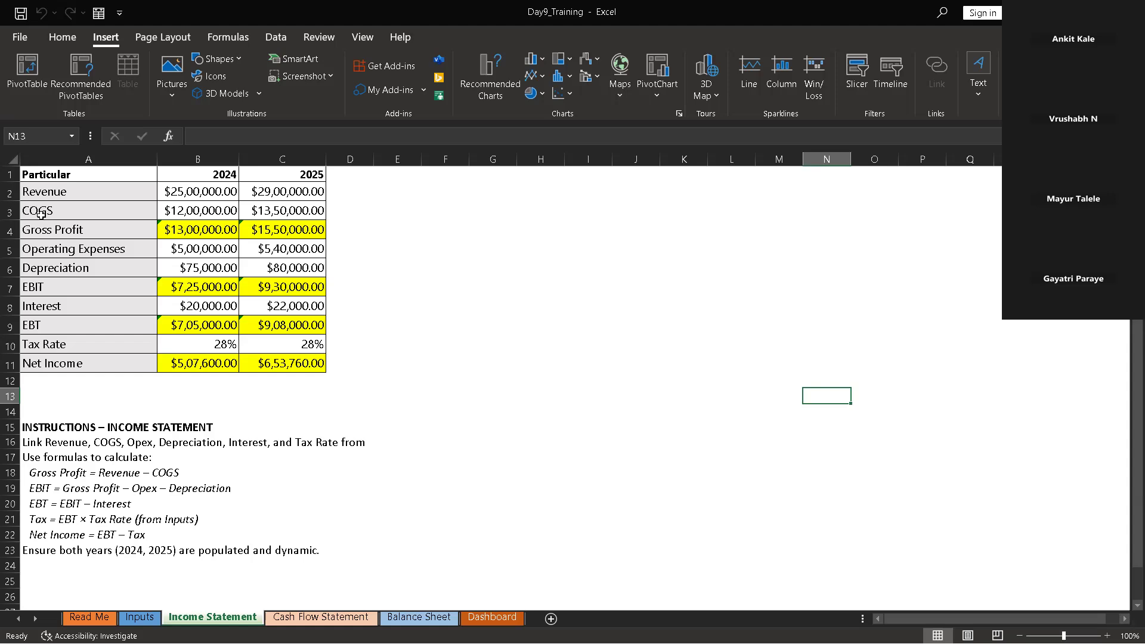
pyautogui.moveTo(29, 212); pyautogui.dragTo(280, 213)
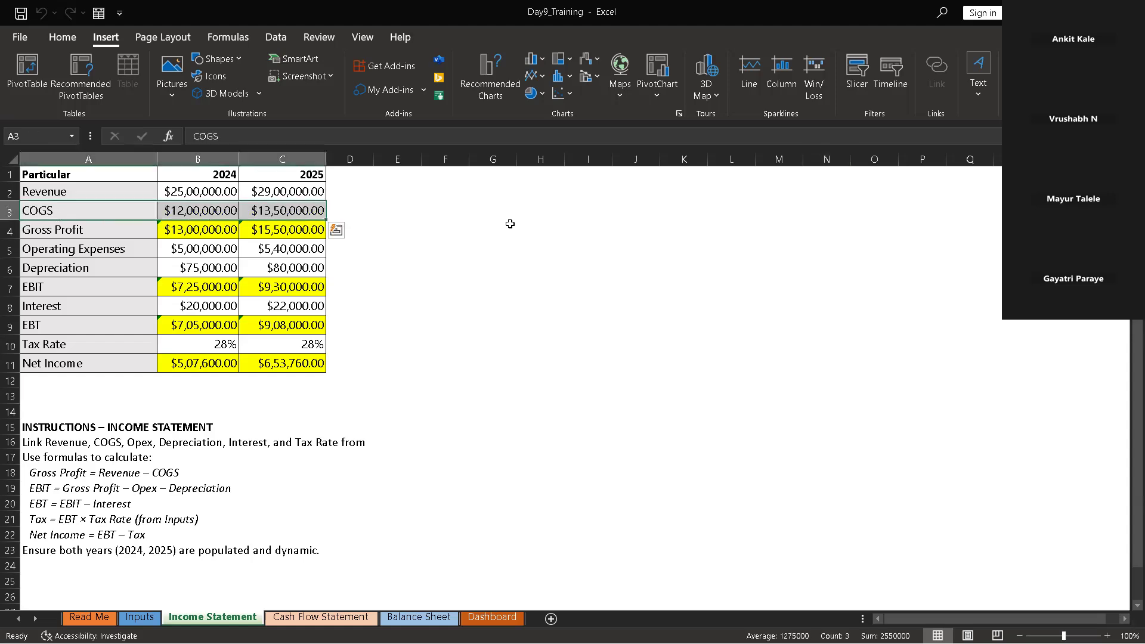
pyautogui.click(636, 229)
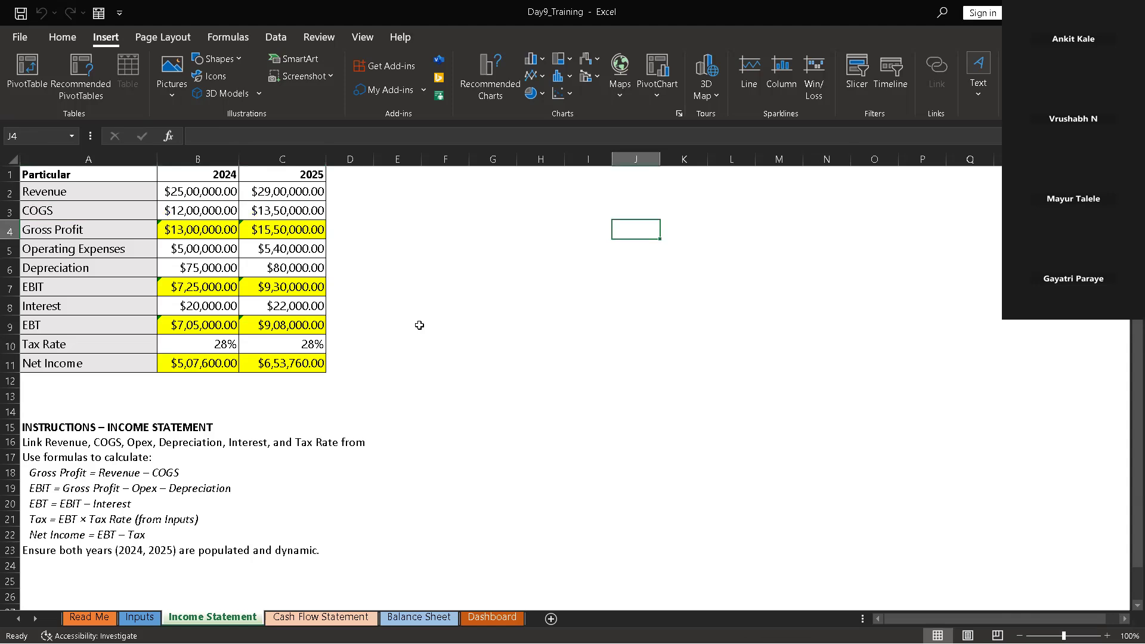
pyautogui.click(288, 215)
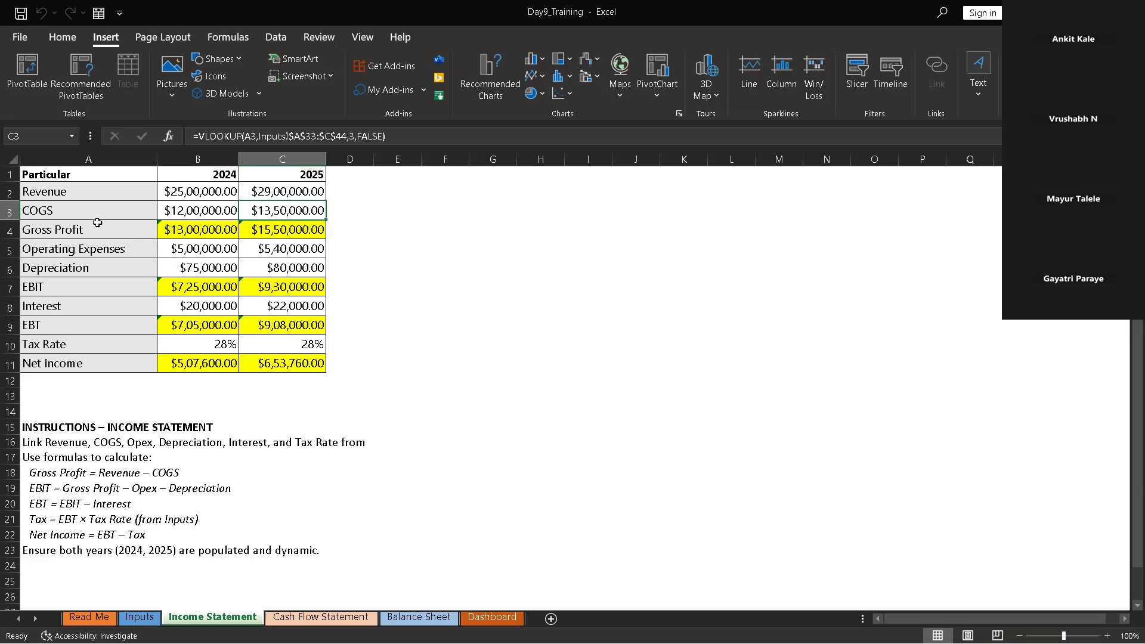
pyautogui.click(52, 212)
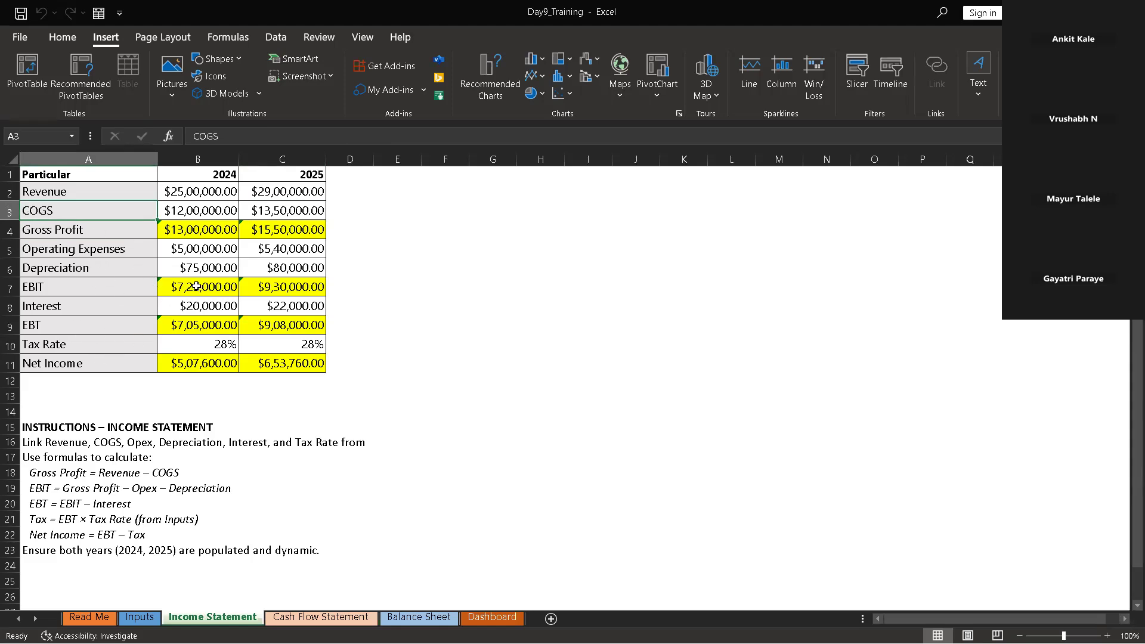
pyautogui.keyDown('ctrl'); pyautogui.click(99, 255); pyautogui.keyUp('ctrl')
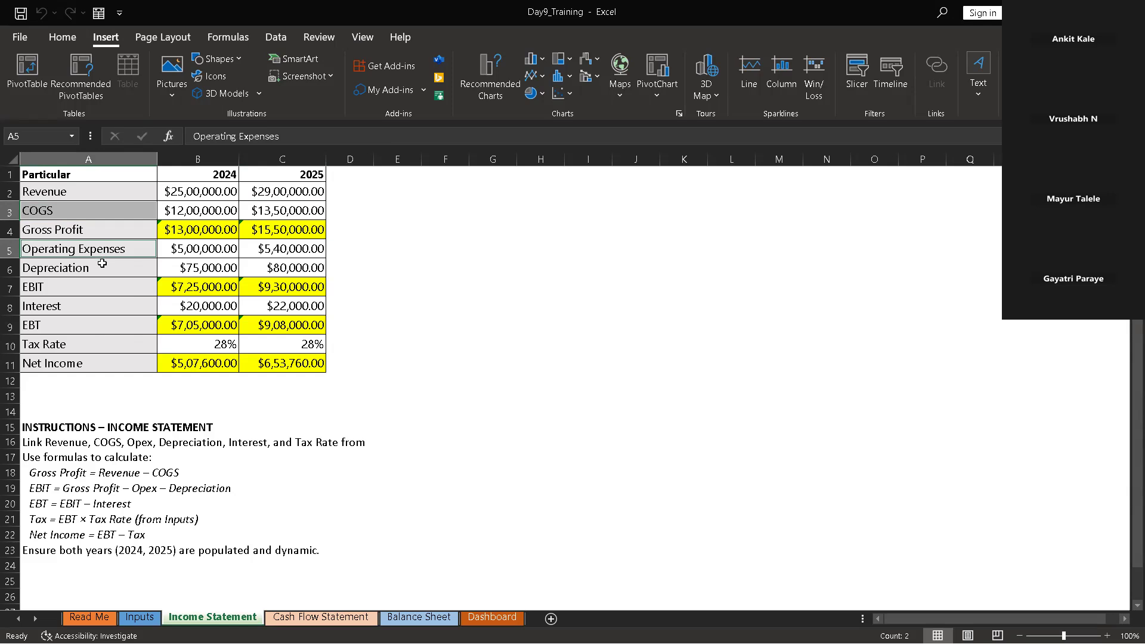
pyautogui.keyDown('ctrl'); pyautogui.click(106, 271); pyautogui.keyUp('ctrl')
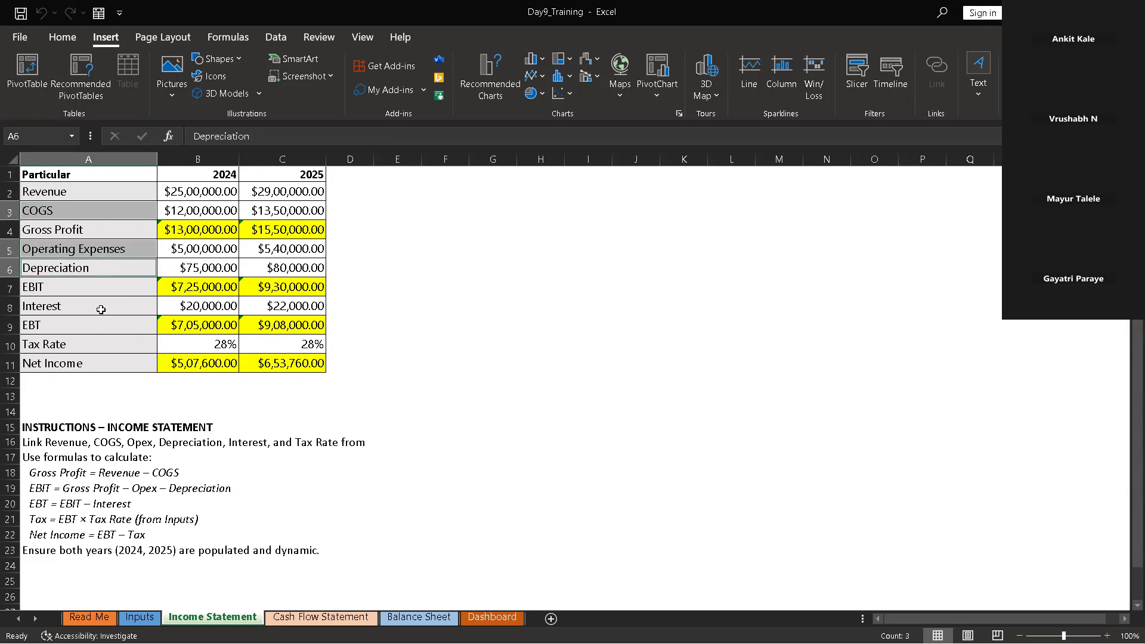
pyautogui.keyDown('ctrl'); pyautogui.click(101, 309); pyautogui.keyUp('ctrl')
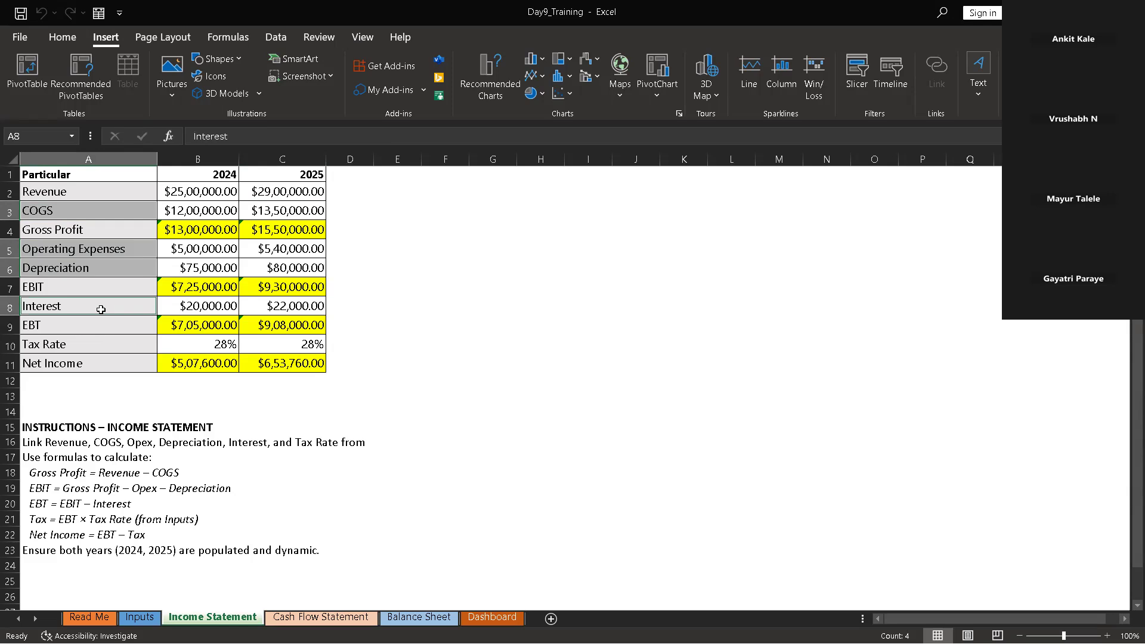
pyautogui.keyDown('ctrl'); pyautogui.click(100, 347); pyautogui.keyUp('ctrl')
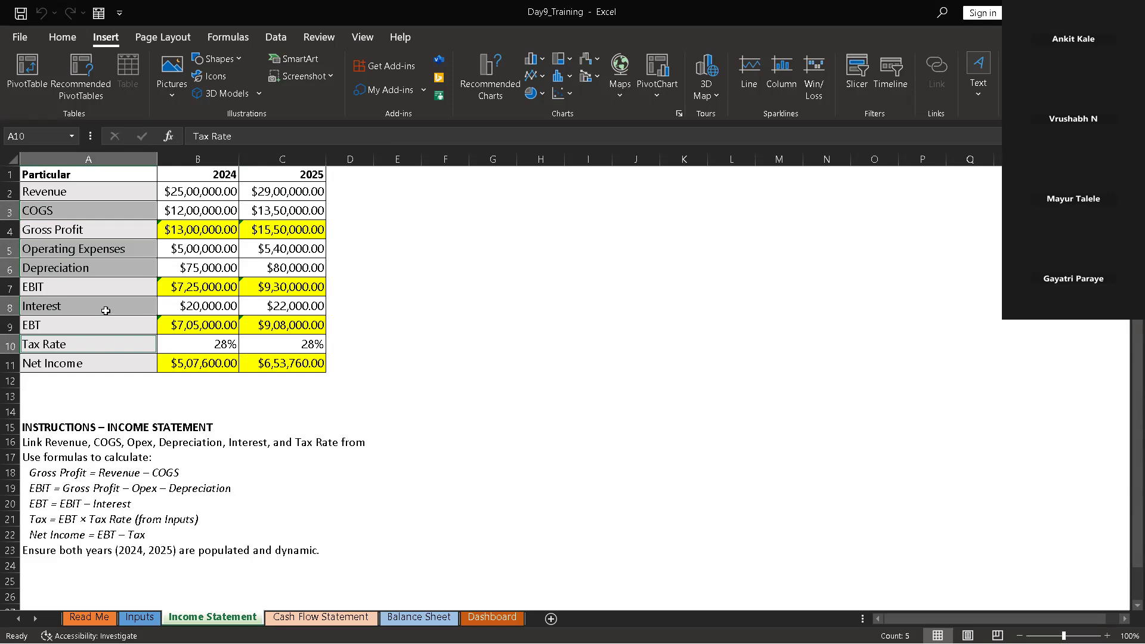
pyautogui.click(94, 340)
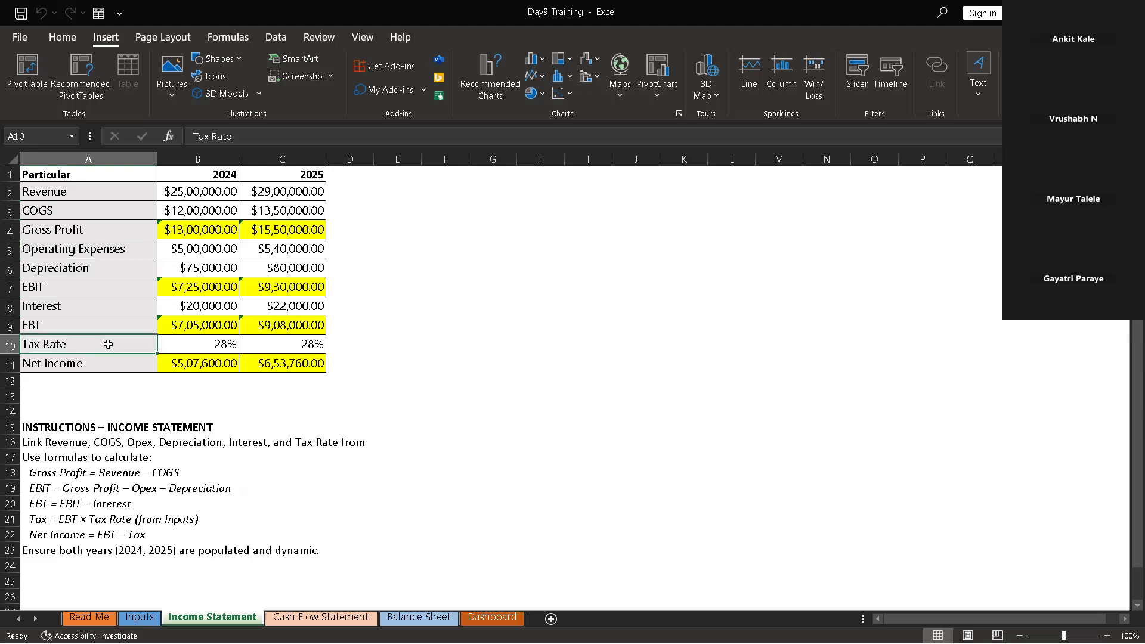
pyautogui.keyDown('ctrl'); pyautogui.click(71, 213); pyautogui.keyUp('ctrl')
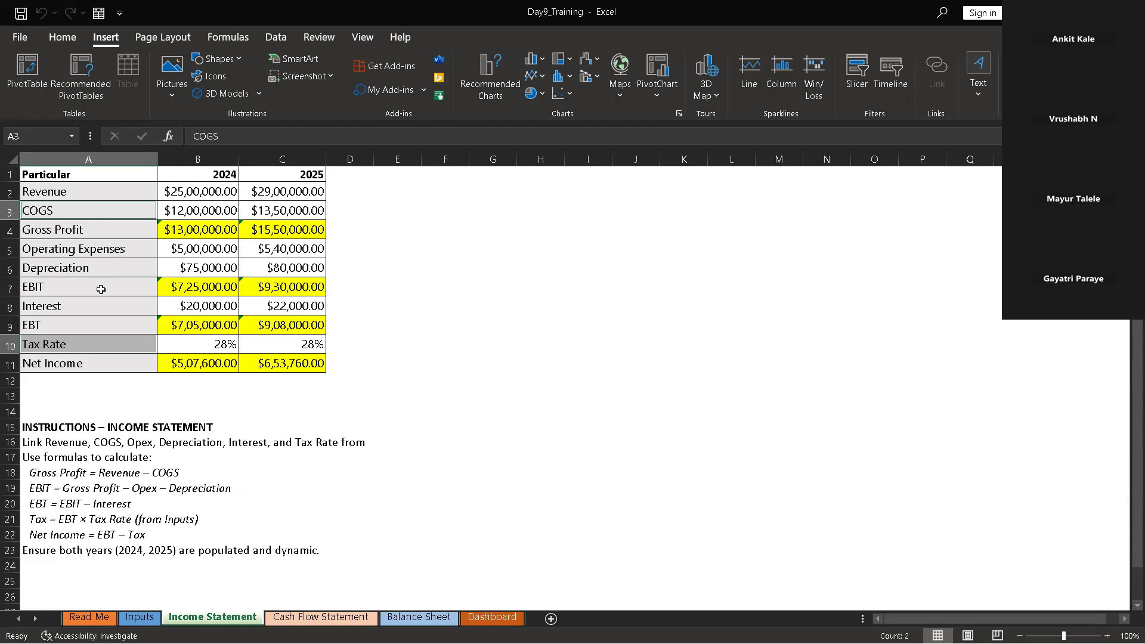
pyautogui.click(311, 303)
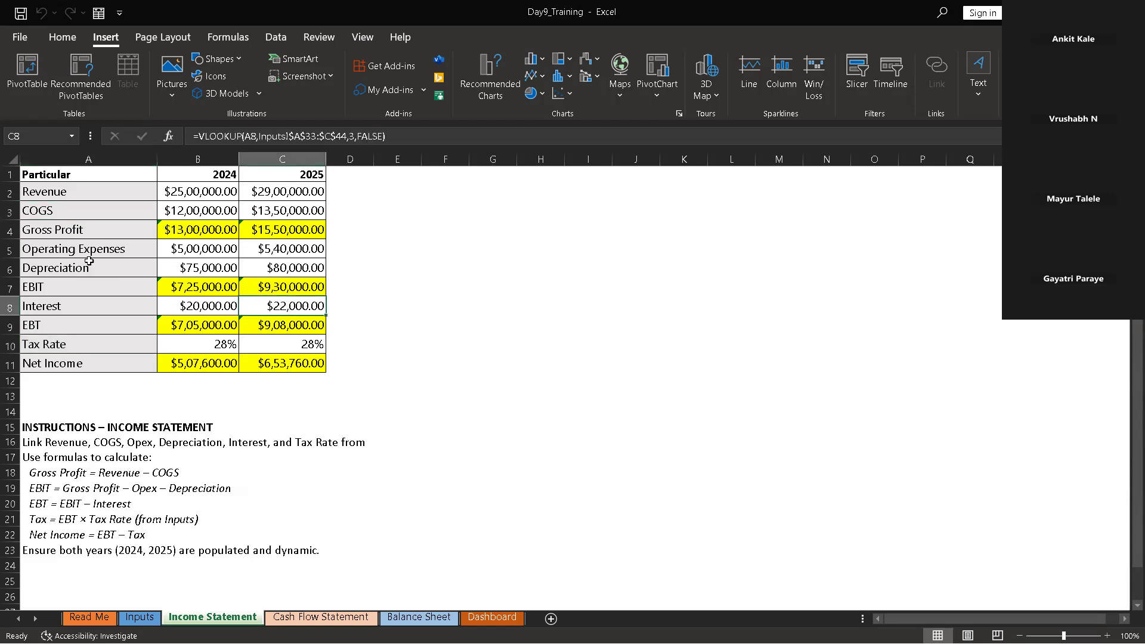
# Insert a pie chart from the COGS, Operating Expenses, Depreciation, Interest and Tax Rate labels together with their 2025 values in column C
pyautogui.click(64, 214)
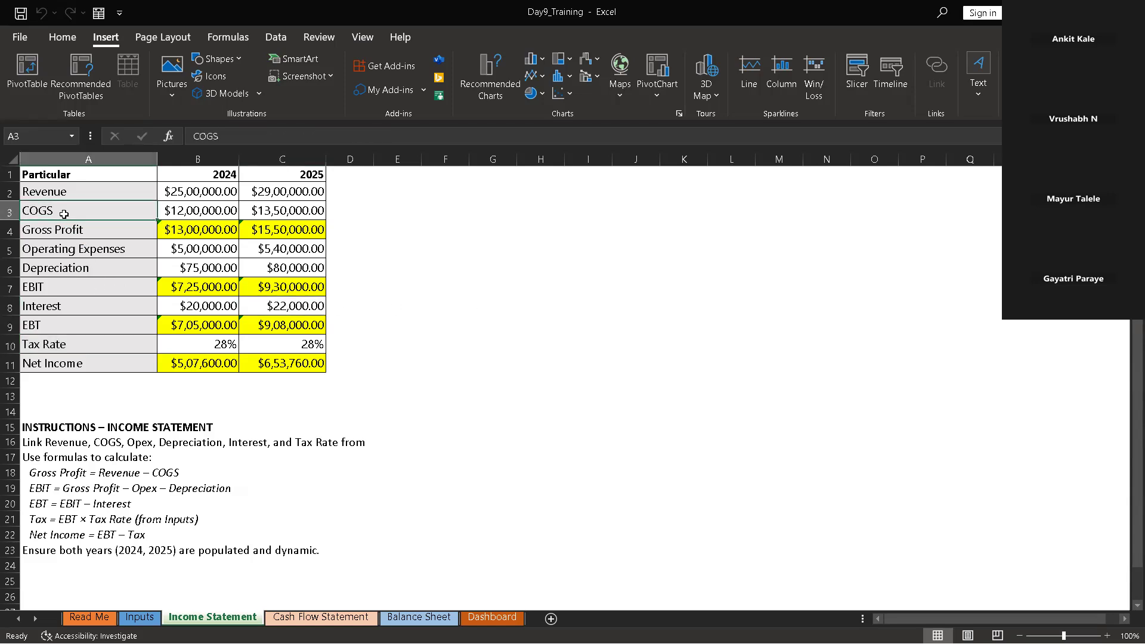
pyautogui.keyDown('ctrl'); pyautogui.click(82, 258); pyautogui.keyUp('ctrl')
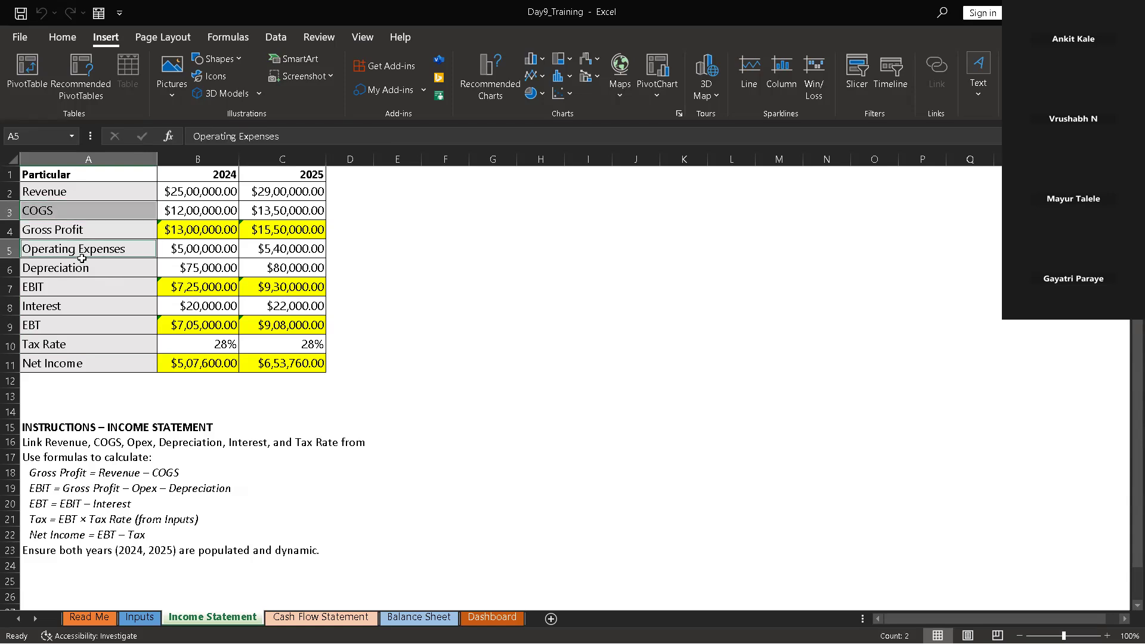
pyautogui.keyDown('ctrl'); pyautogui.click(82, 269); pyautogui.keyUp('ctrl')
pyautogui.keyDown('ctrl'); pyautogui.click(80, 307); pyautogui.keyUp('ctrl')
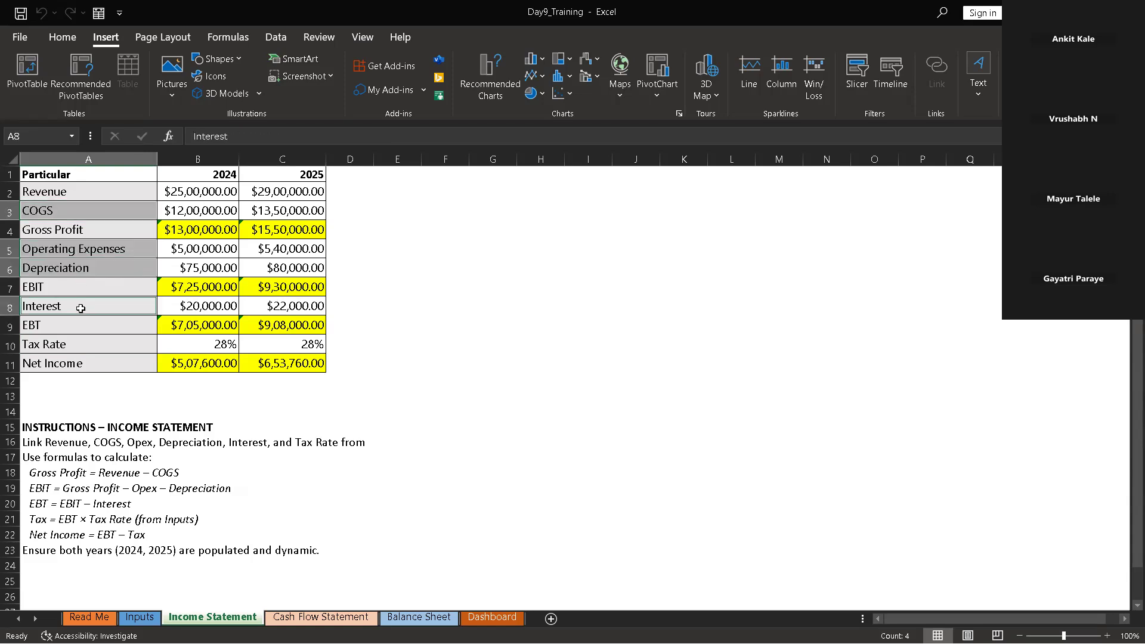
pyautogui.keyDown('ctrl'); pyautogui.click(81, 344); pyautogui.keyUp('ctrl')
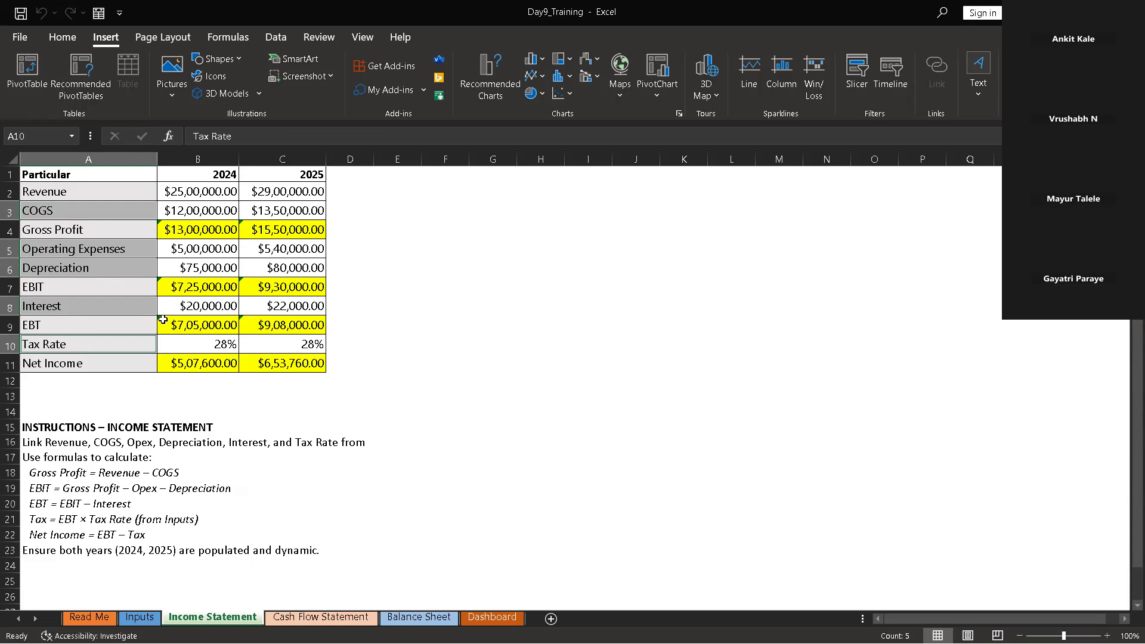
pyautogui.click(282, 210)
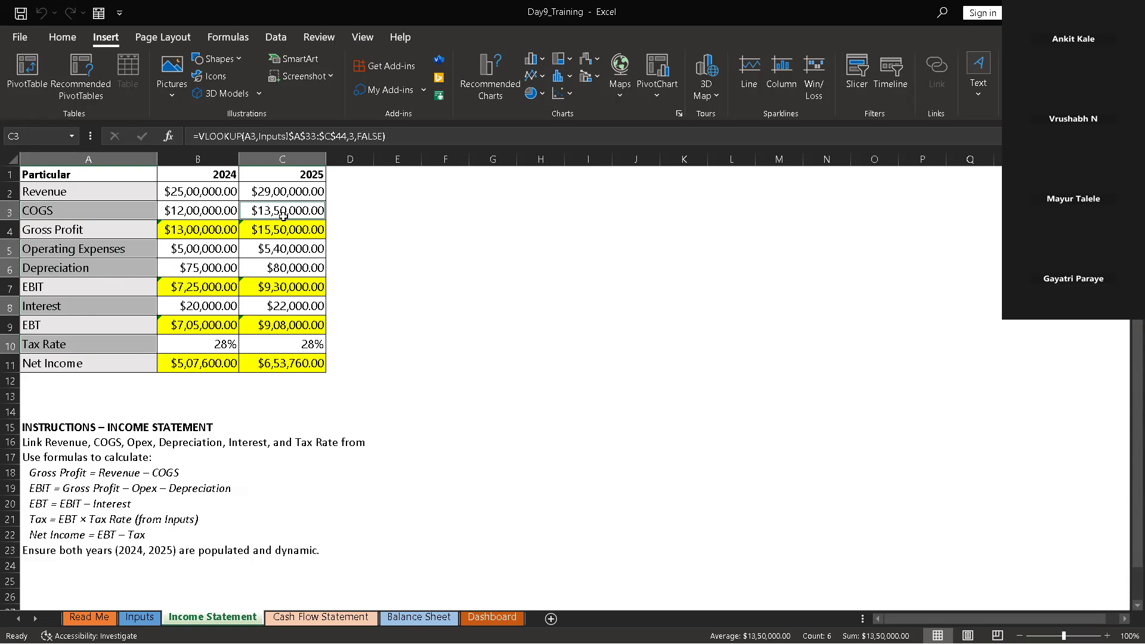
pyautogui.keyDown('ctrl'); pyautogui.click(287, 249); pyautogui.keyUp('ctrl')
pyautogui.keyDown('ctrl'); pyautogui.click(292, 270); pyautogui.keyUp('ctrl')
pyautogui.keyDown('ctrl'); pyautogui.click(313, 306); pyautogui.keyUp('ctrl')
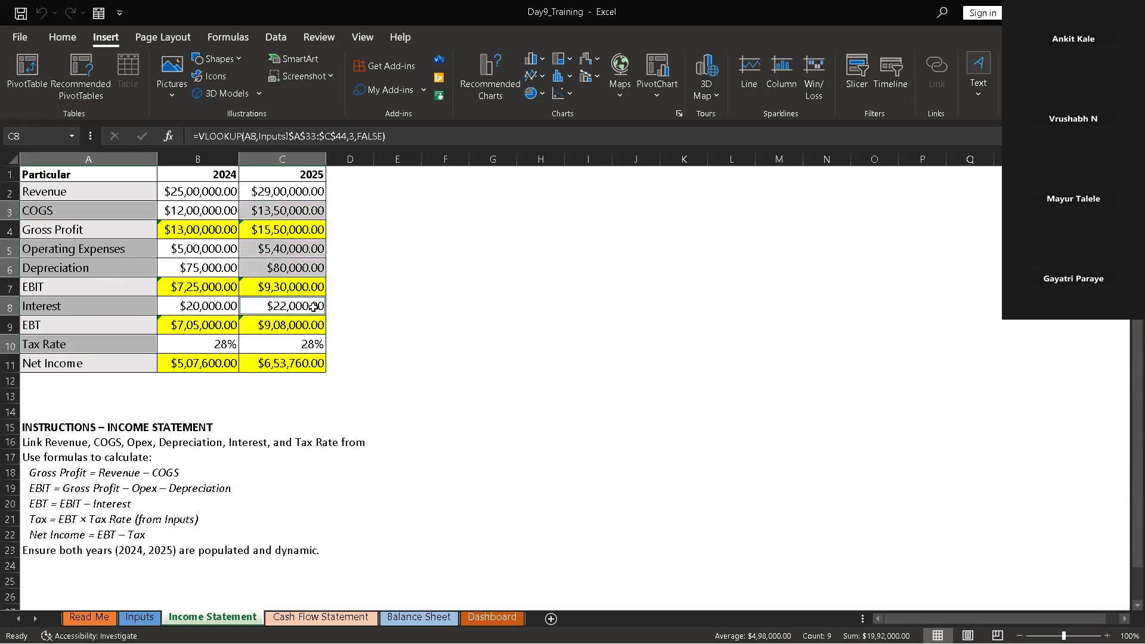
pyautogui.keyDown('ctrl'); pyautogui.click(303, 342); pyautogui.keyUp('ctrl')
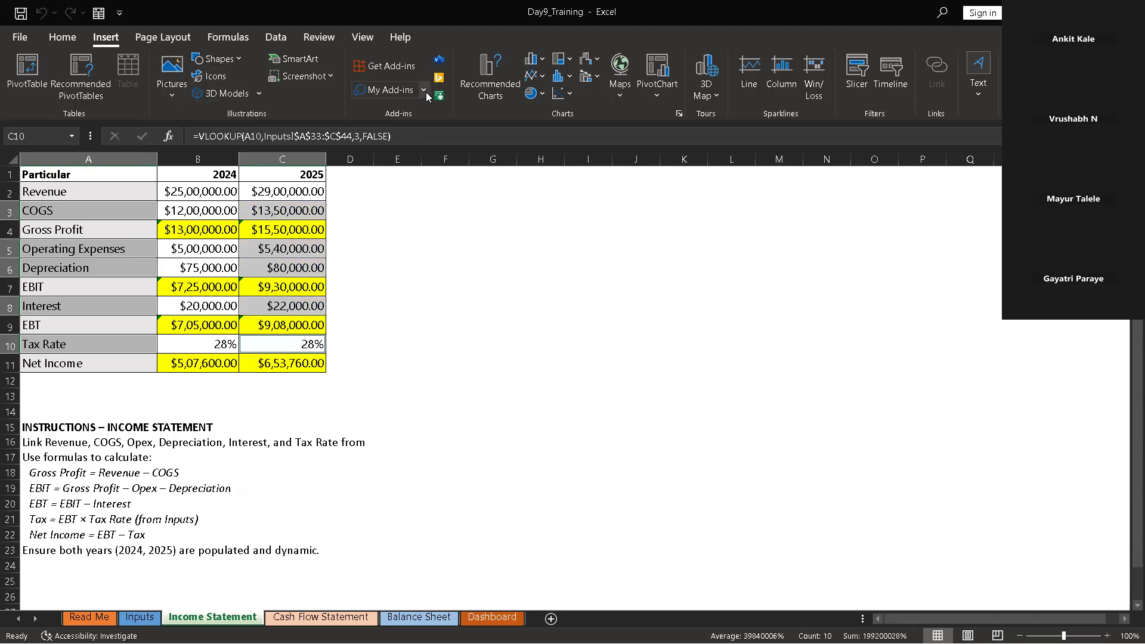
pyautogui.click(490, 78)
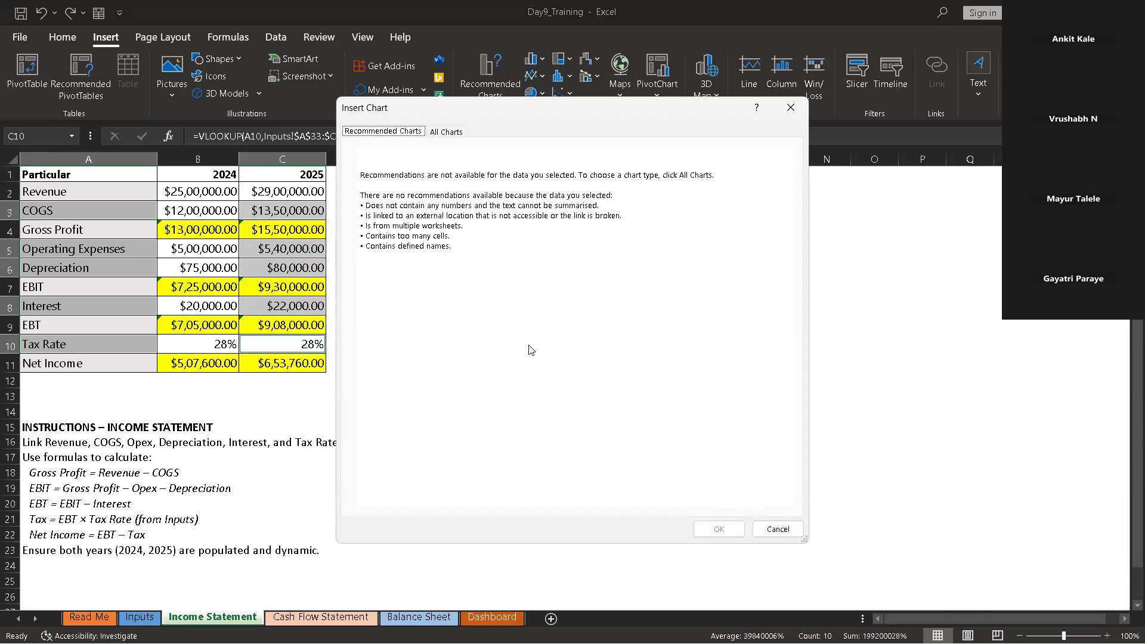
pyautogui.click(778, 525)
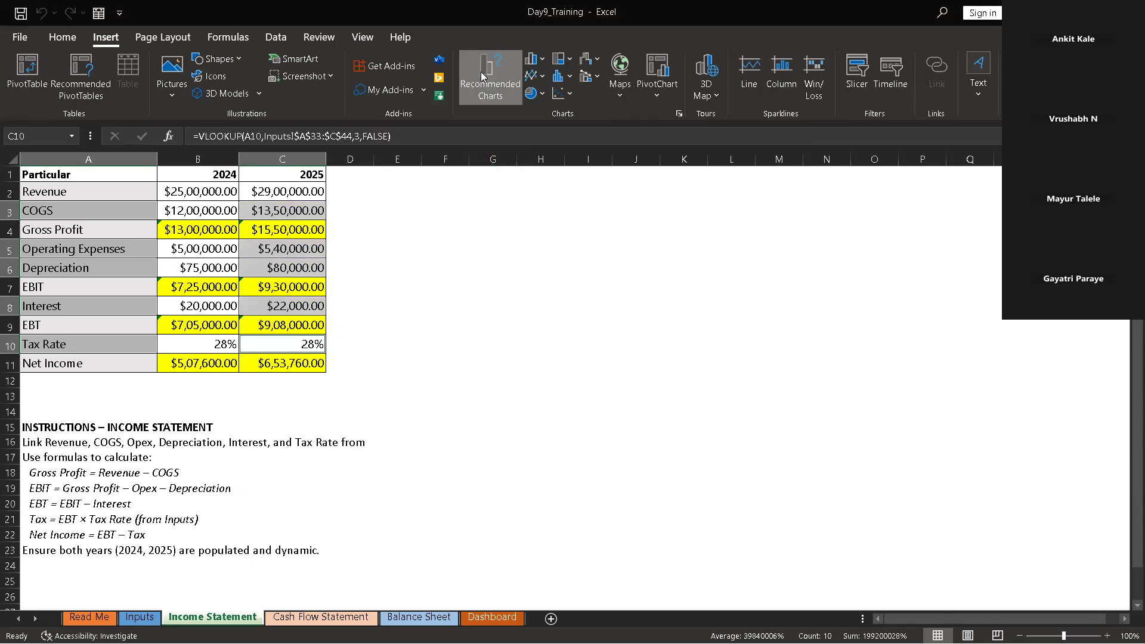
pyautogui.click(482, 71)
pyautogui.click(452, 135)
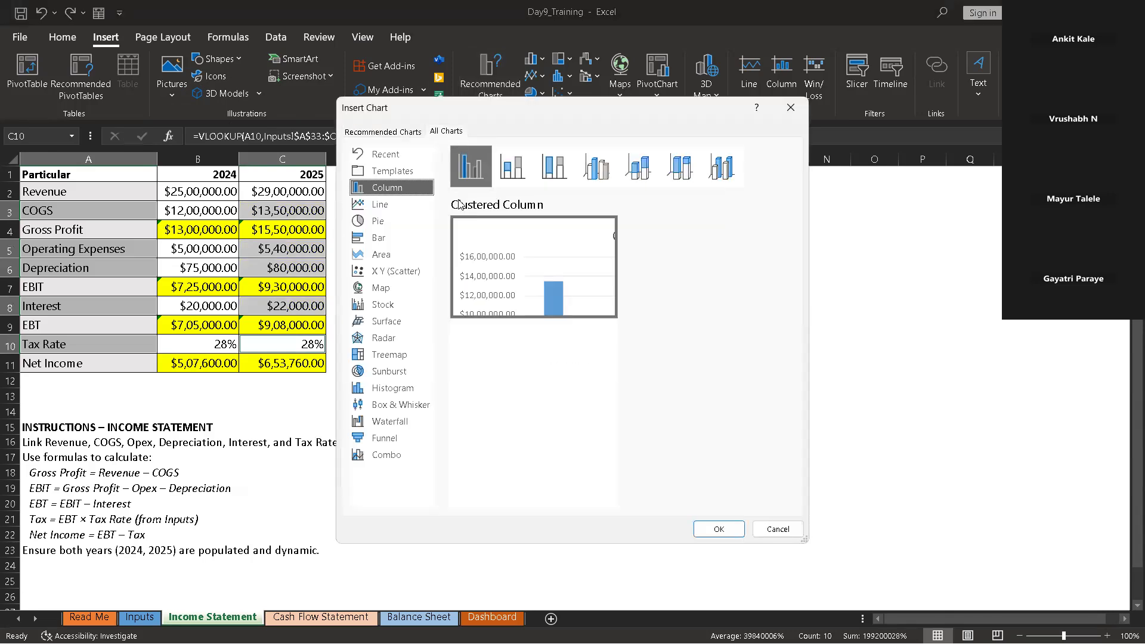
pyautogui.click(388, 221)
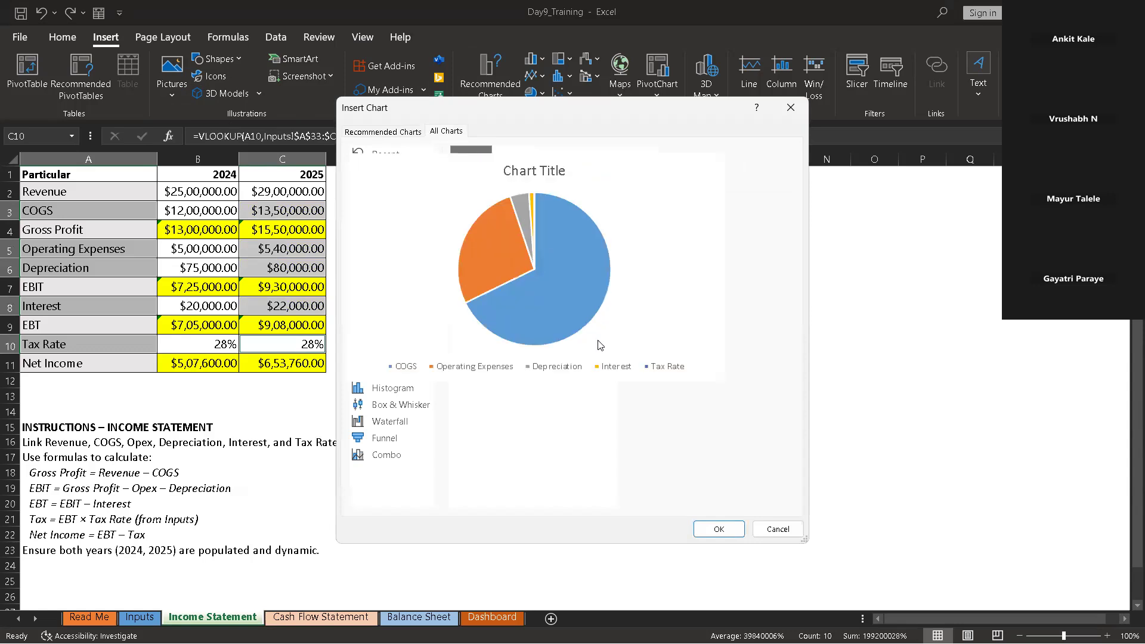
pyautogui.click(707, 525)
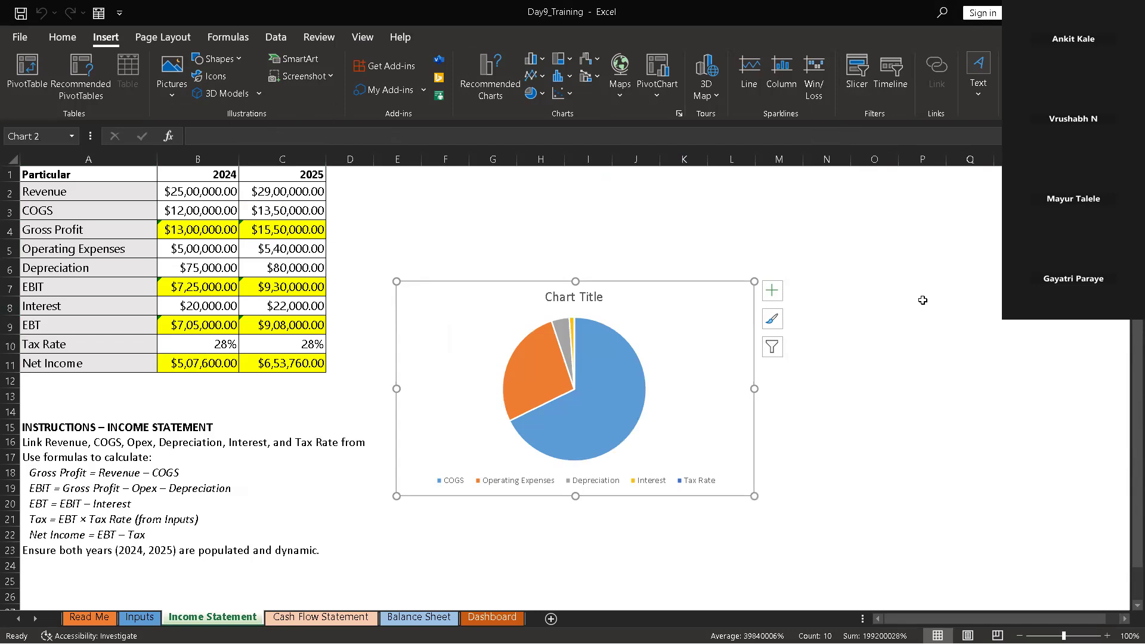
pyautogui.moveTo(551, 354)
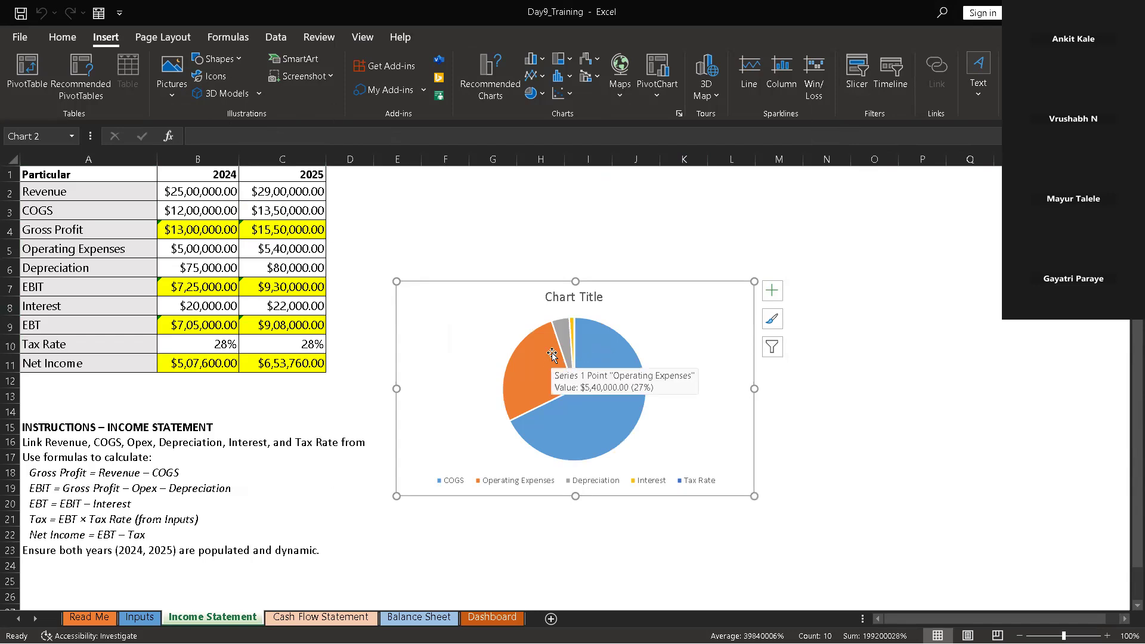
# Multiply the 2025 Tax Rate lookup in C10 by the 2025 EBT, making it =VLOOKUP(A10,Inputs!$A$33:$C$44,3,FALSE)*C9
pyautogui.click(275, 345)
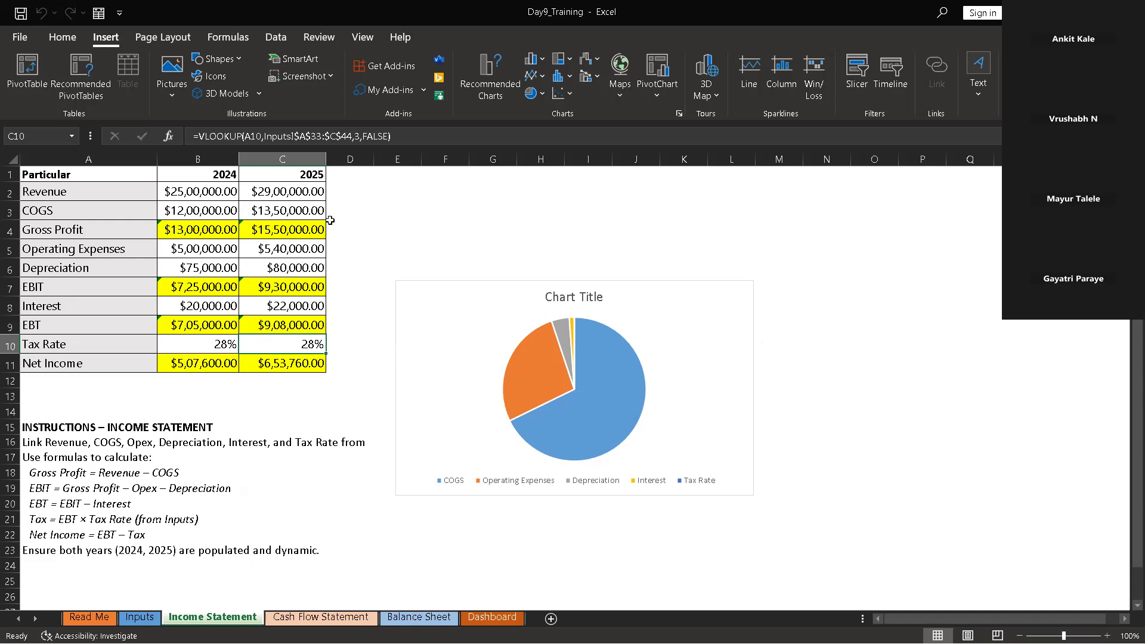
pyautogui.doubleClick(315, 345)
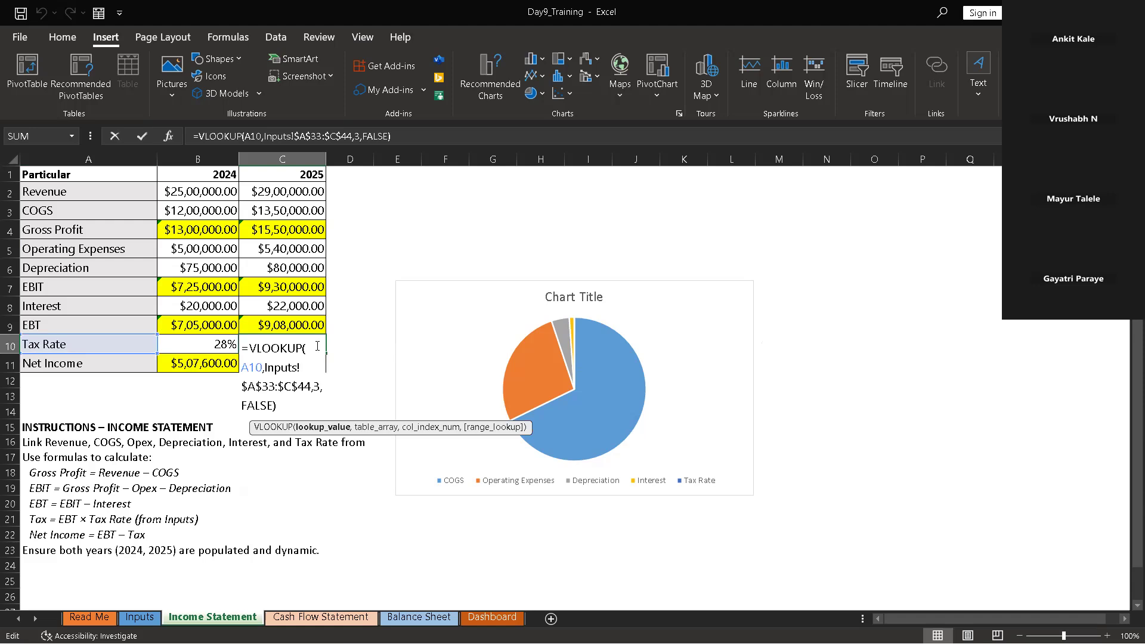
pyautogui.click(288, 407)
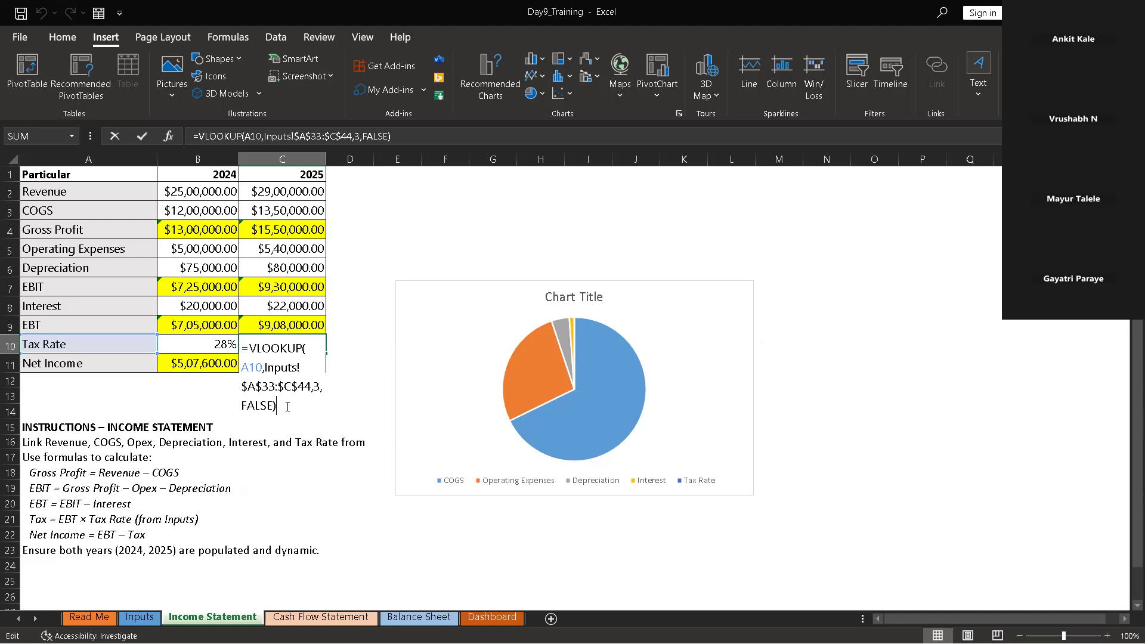
pyautogui.write('*')
pyautogui.click(113, 326)
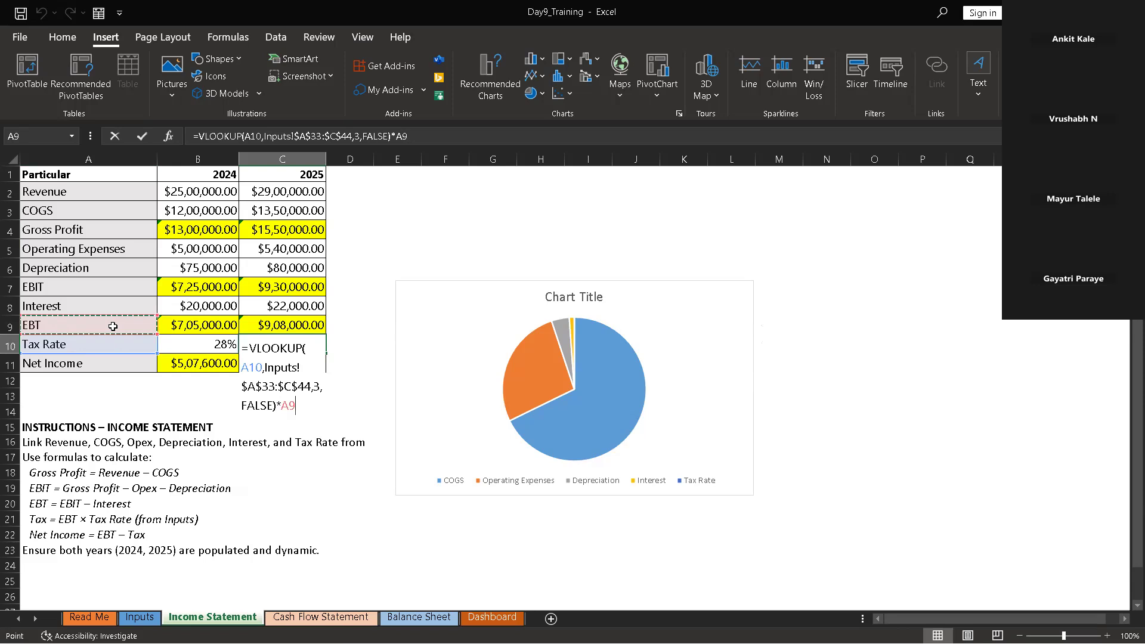
pyautogui.press('BackSpace')
pyautogui.press('BackSpace')
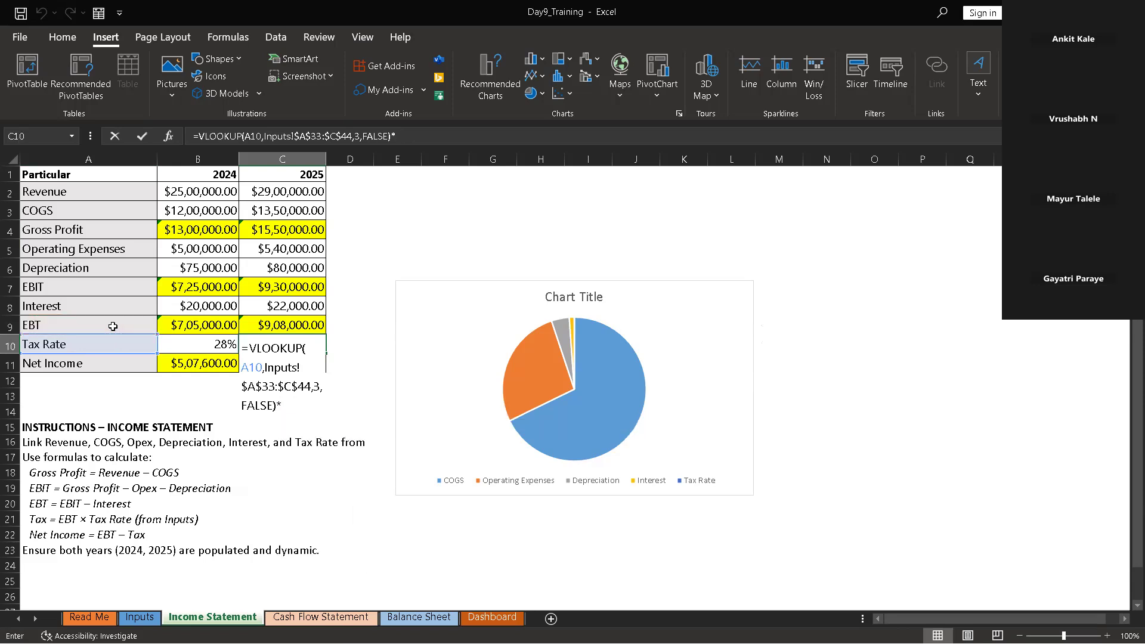
pyautogui.click(304, 326)
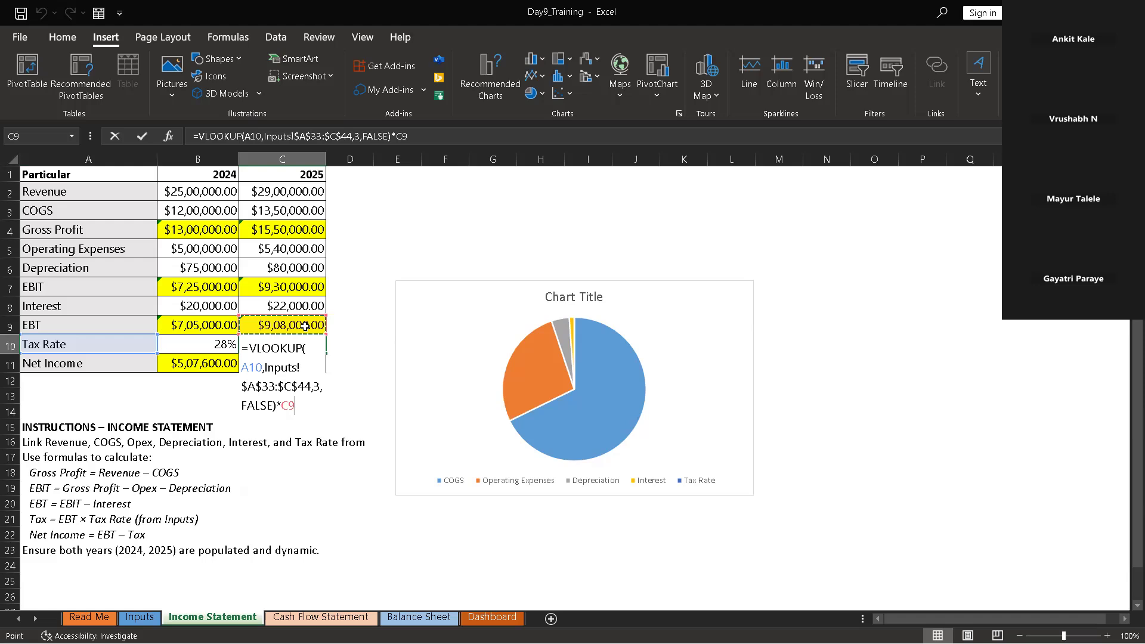
pyautogui.press('Return')
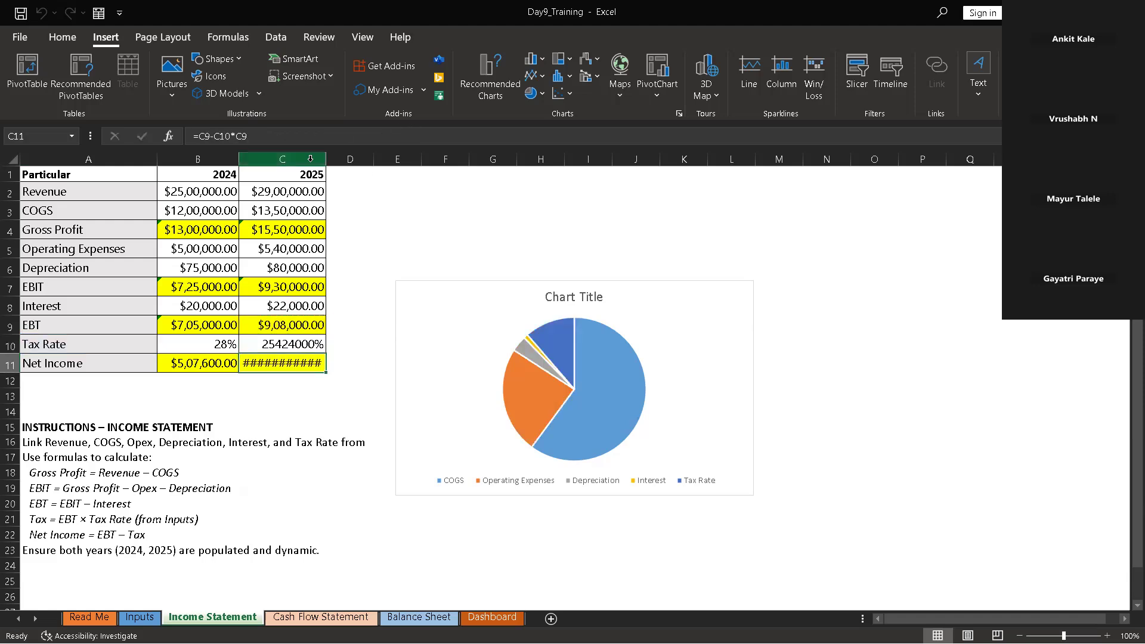
# Widen column C slightly and check the 2024 Net Income formula in B11
pyautogui.moveTo(329, 158); pyautogui.dragTo(347, 158)
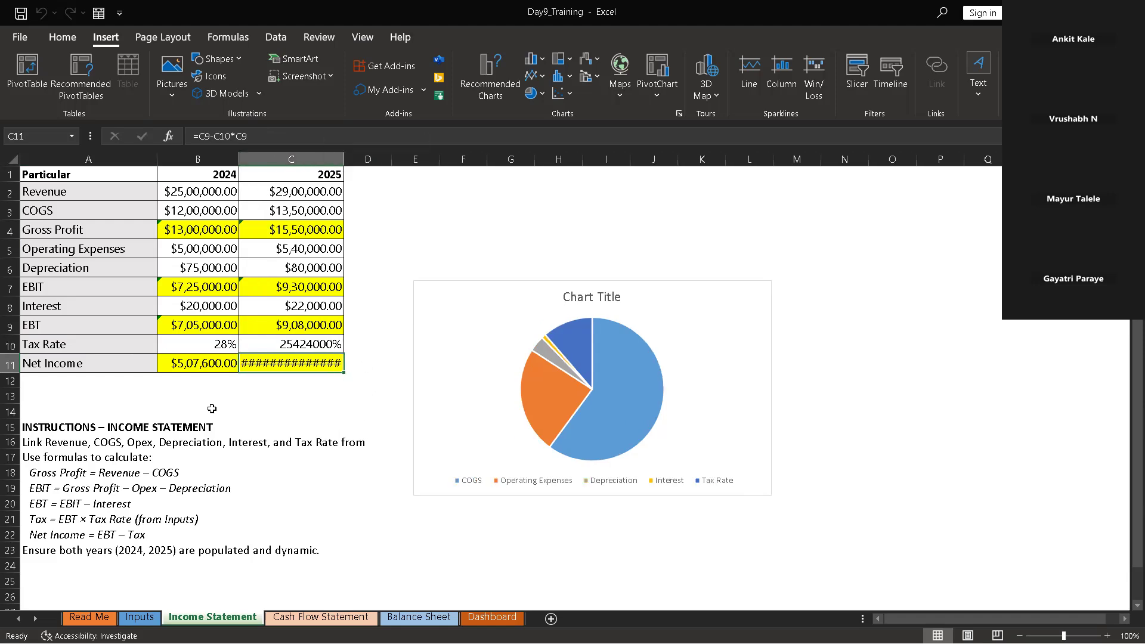
pyautogui.click(69, 381)
pyautogui.click(71, 364)
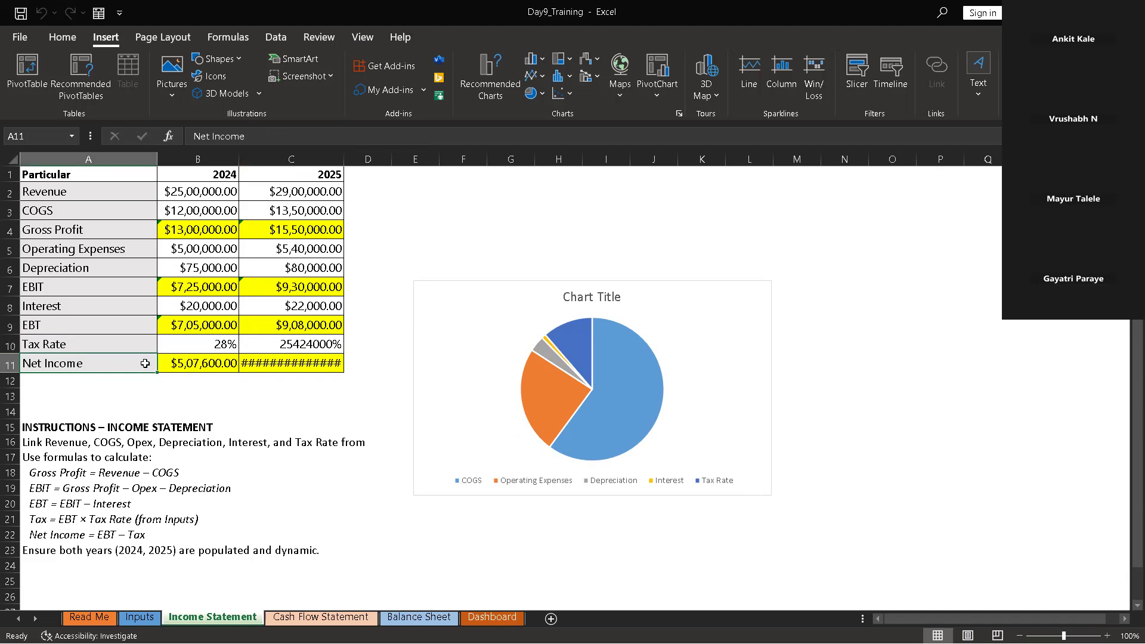
pyautogui.click(182, 364)
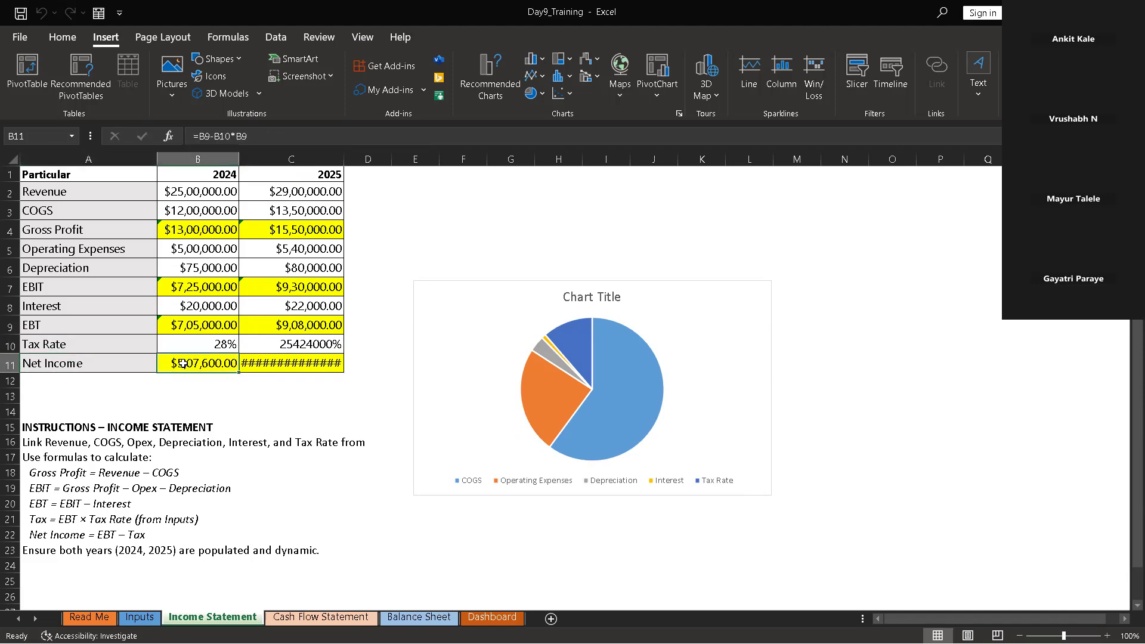
# Replace the 2025 Net Income formula in C11 with =C9-C10, subtracting the 2025 tax from EBT
pyautogui.click(287, 365)
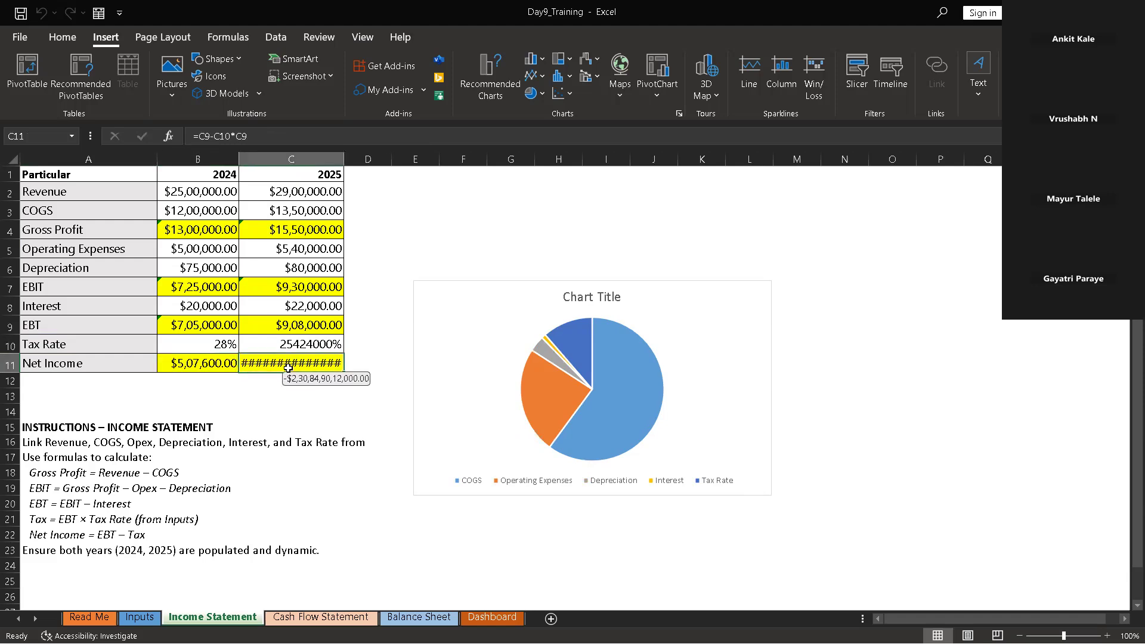
pyautogui.write('=')
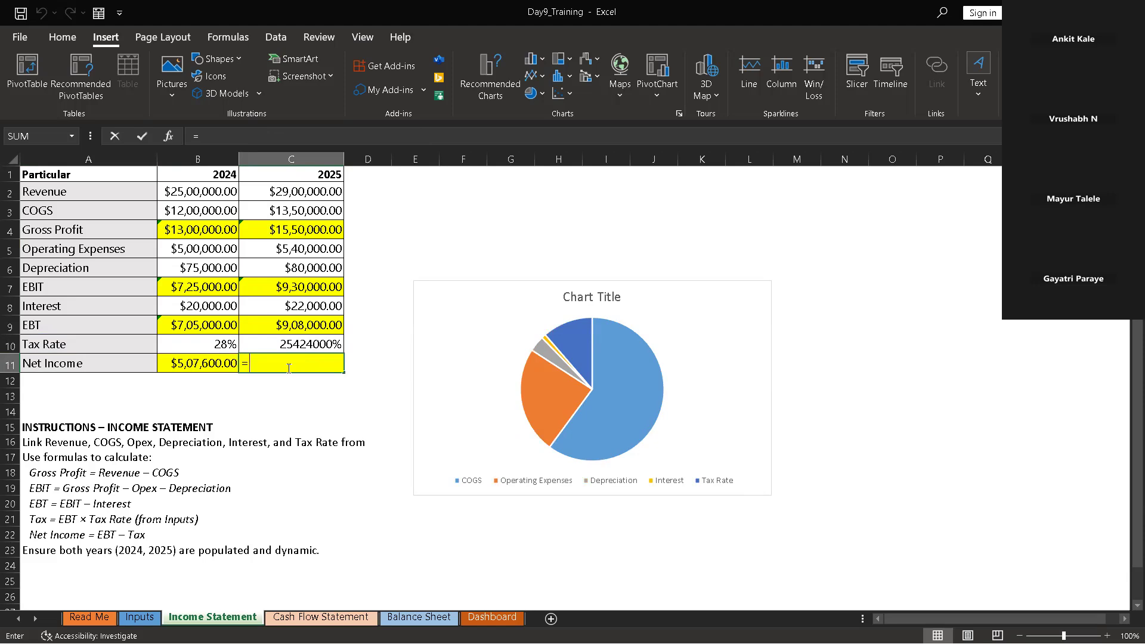
pyautogui.click(307, 327)
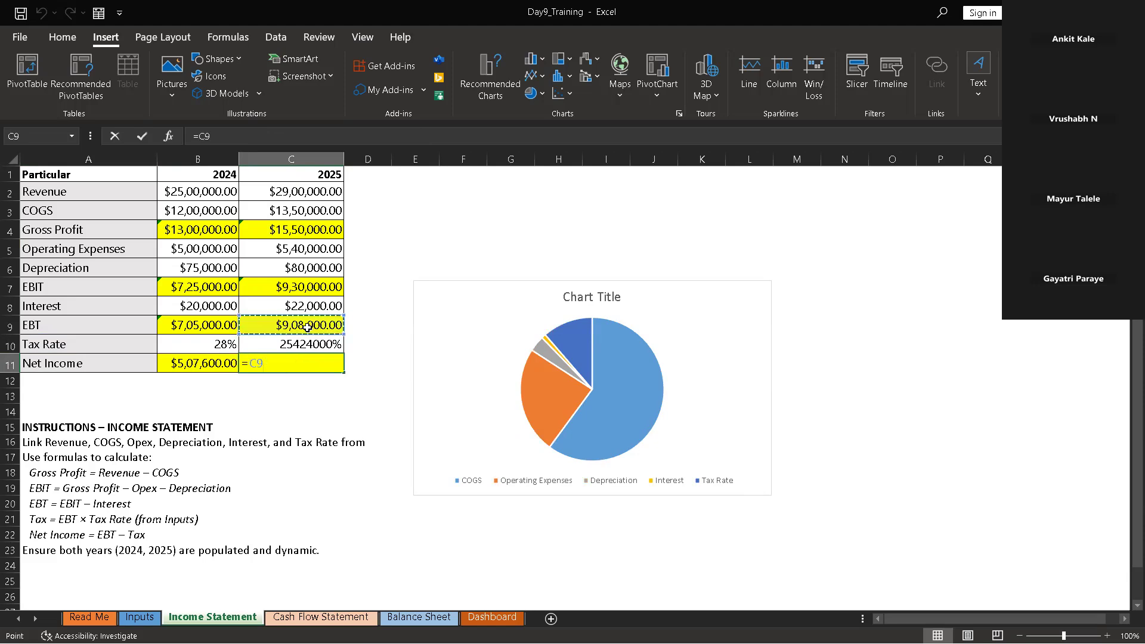
pyautogui.write('-')
pyautogui.click(307, 344)
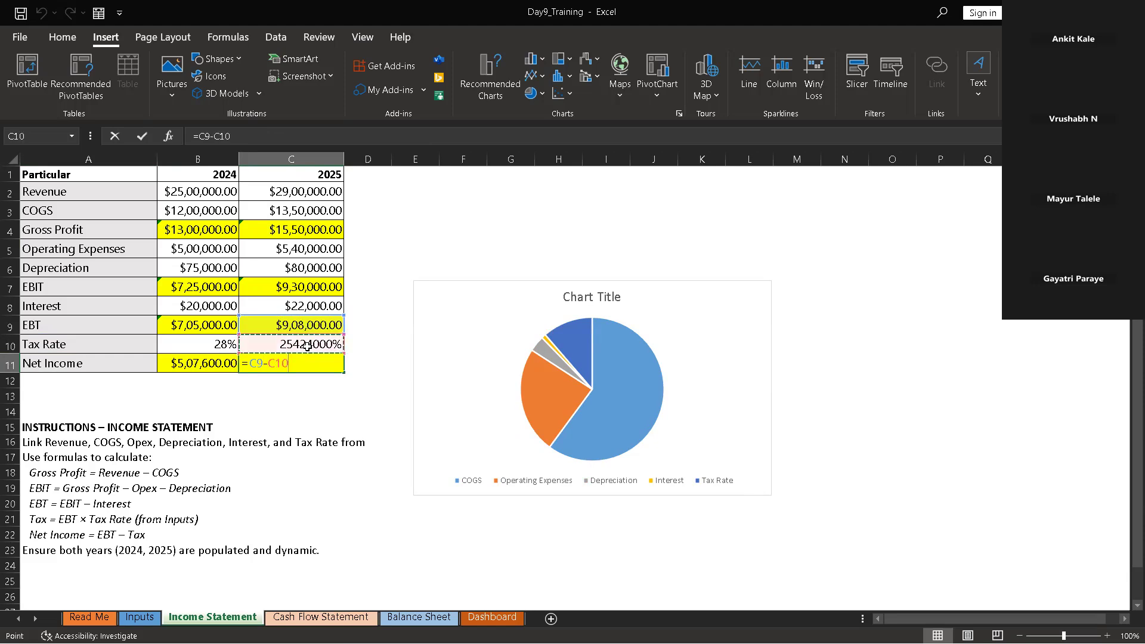
pyautogui.press('Return')
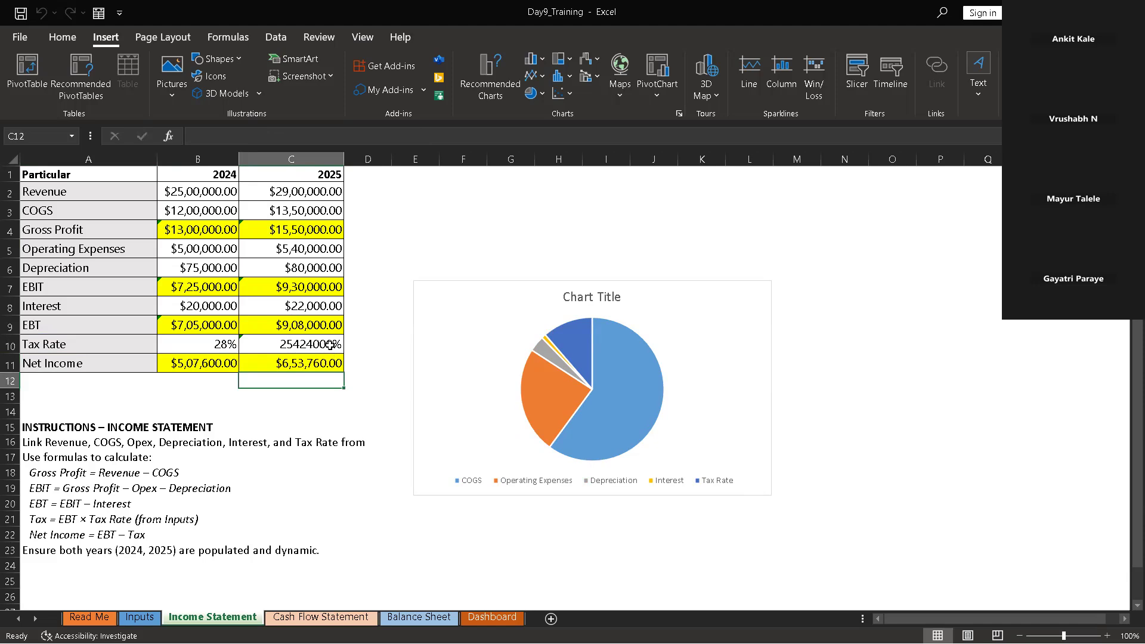
# Format the 2025 Tax Rate cell C10 as Currency with the $ English (United States) symbol and 0 decimal places
pyautogui.click(331, 345)
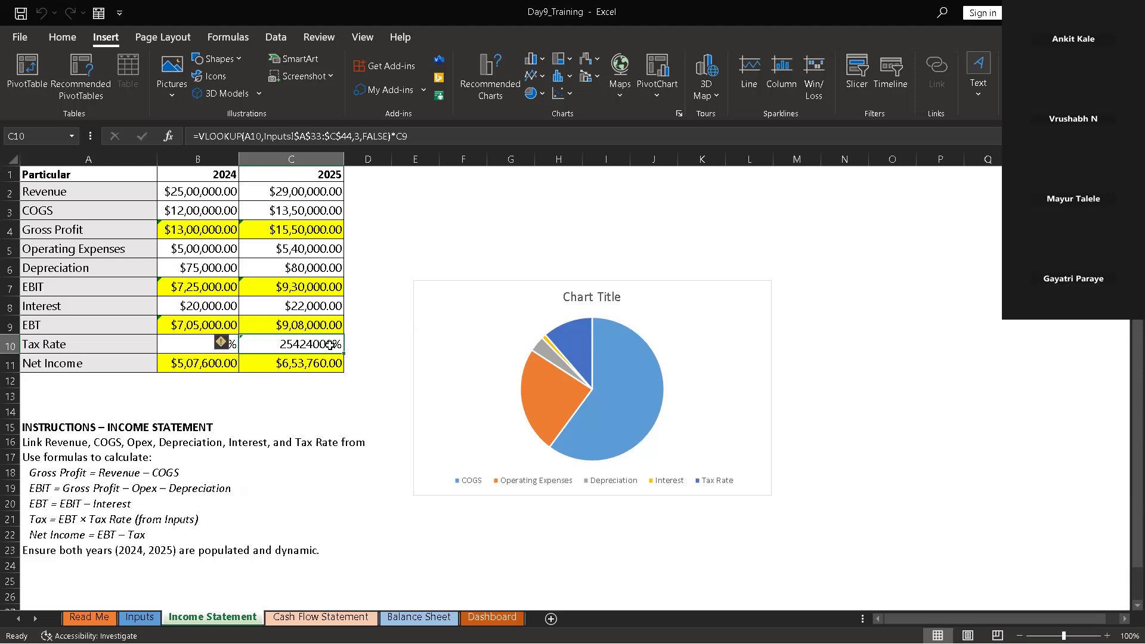
pyautogui.click(67, 36)
pyautogui.click(605, 67)
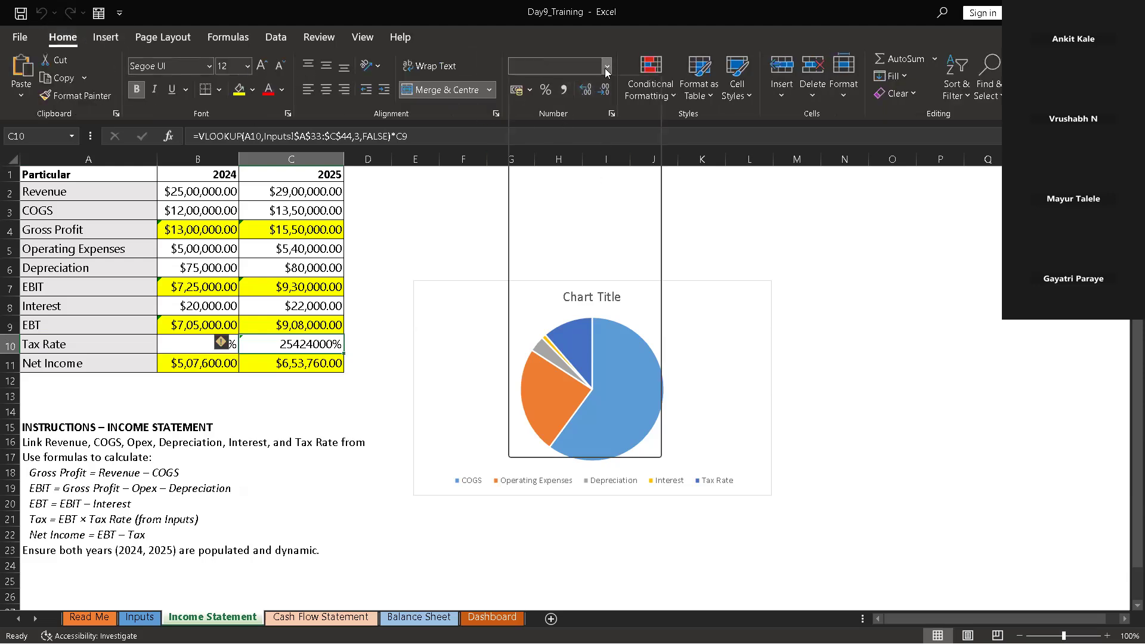
pyautogui.click(446, 261)
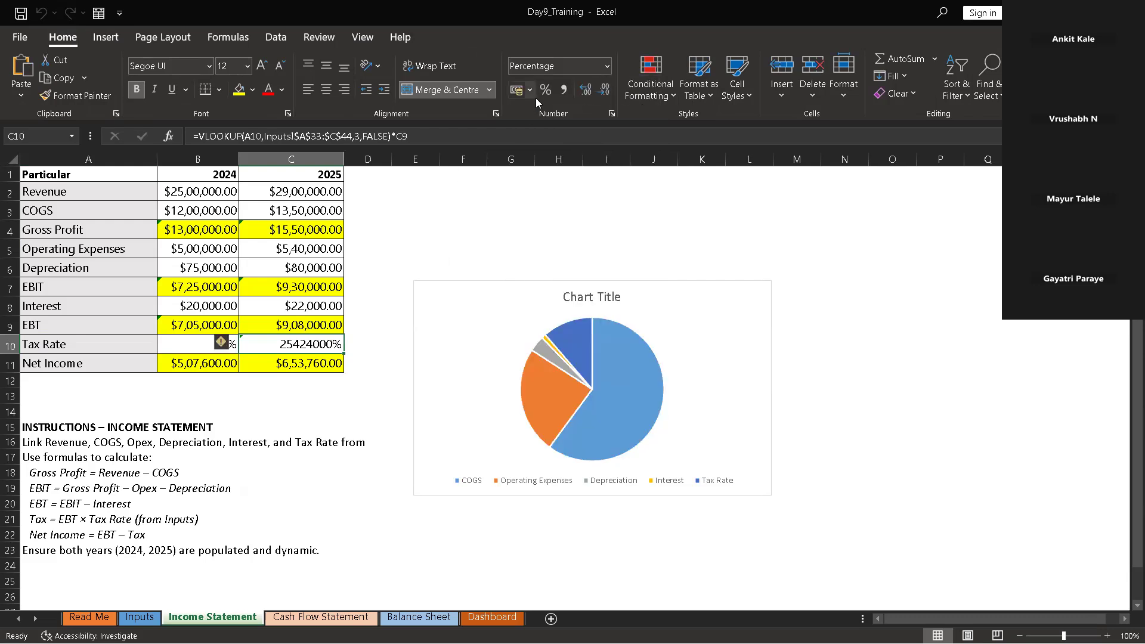
pyautogui.click(608, 68)
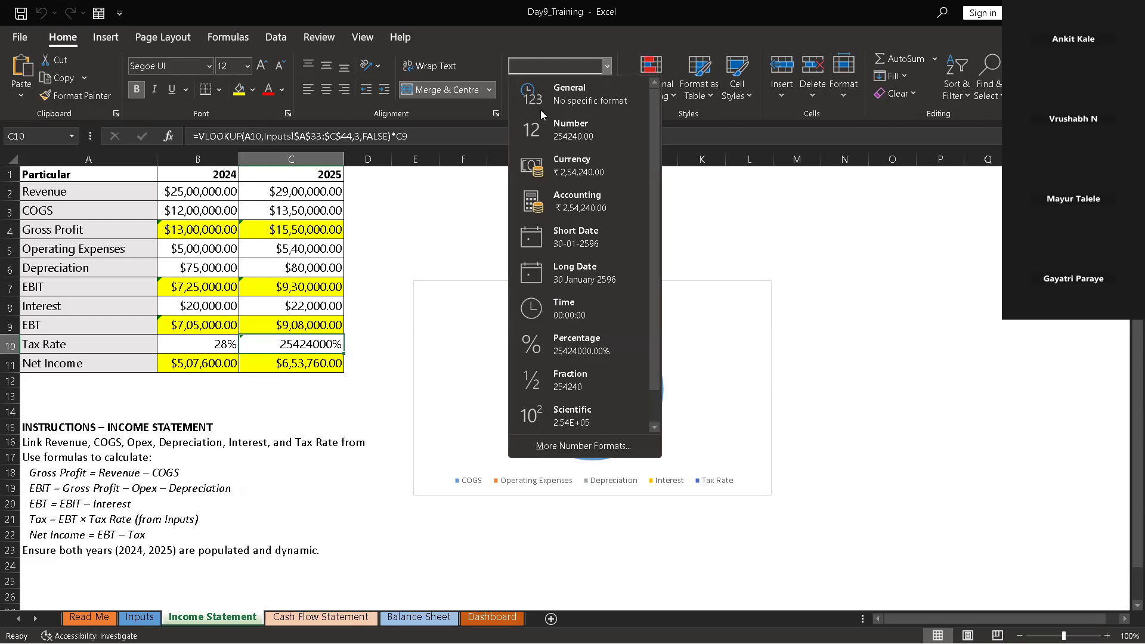
pyautogui.click(385, 293)
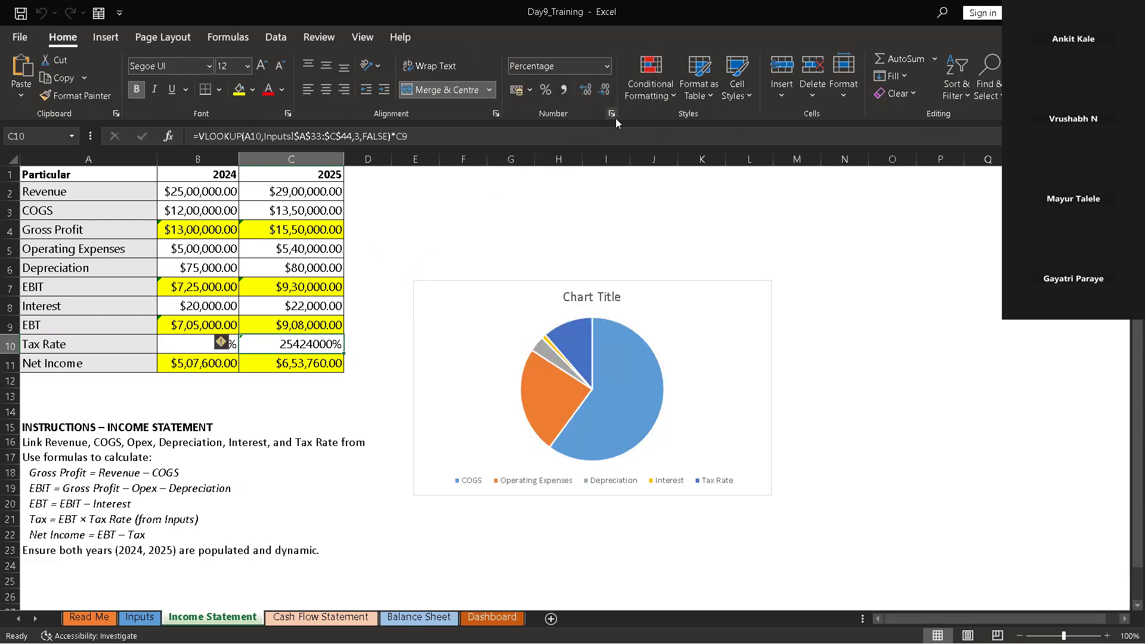
pyautogui.click(612, 114)
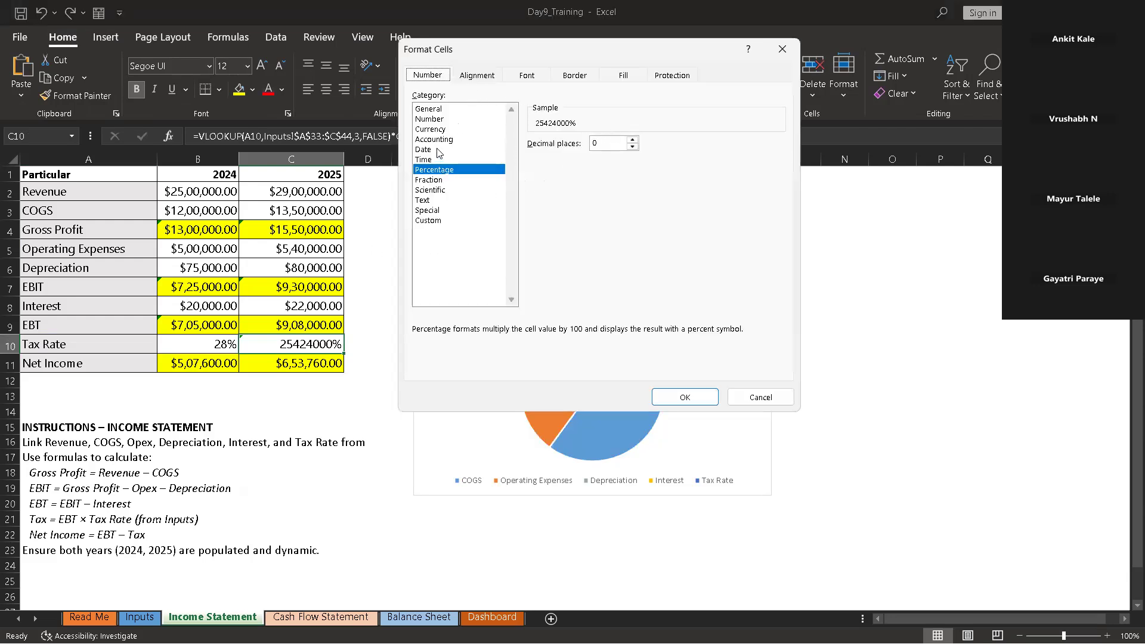
pyautogui.click(437, 129)
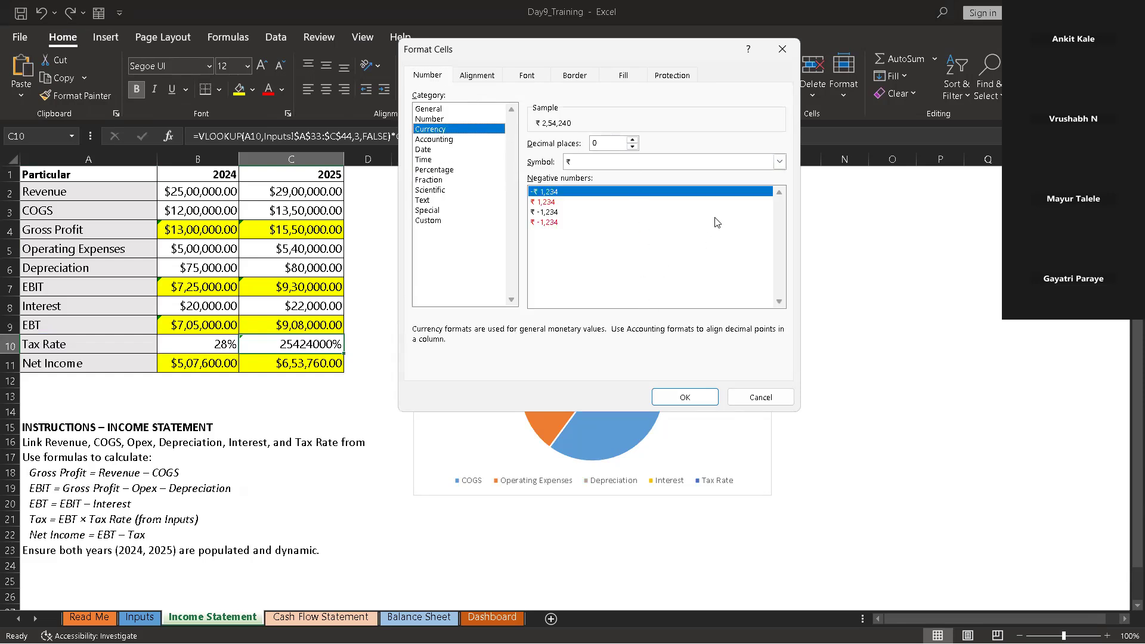
pyautogui.click(779, 161)
pyautogui.scroll(-3, 614, 259)
pyautogui.scroll(-3, 613, 258)
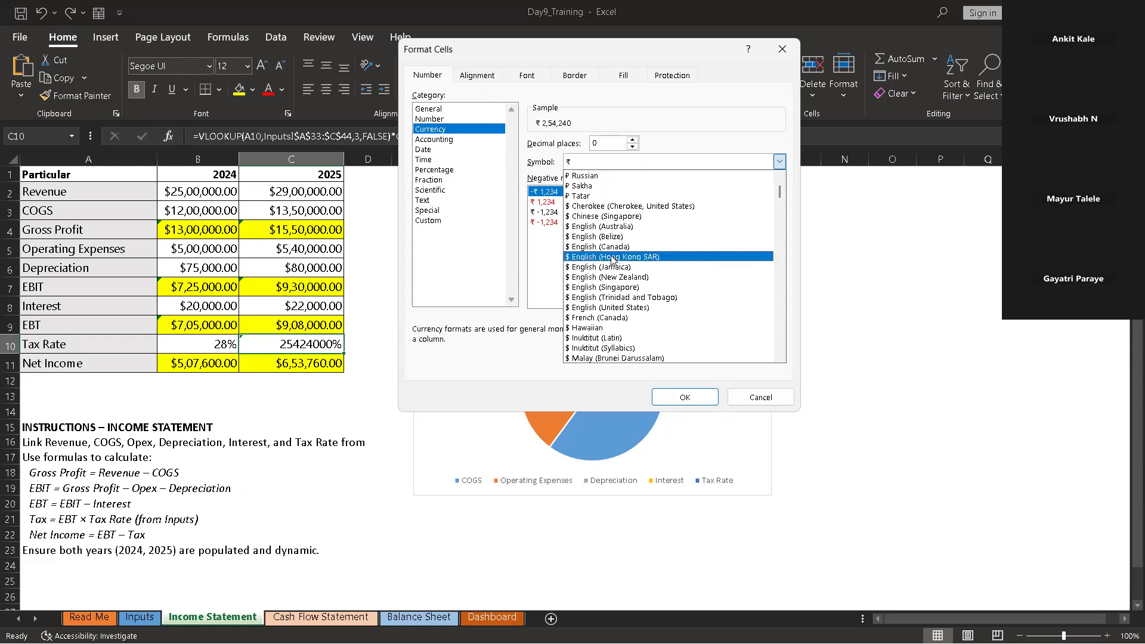
pyautogui.scroll(-2, 612, 260)
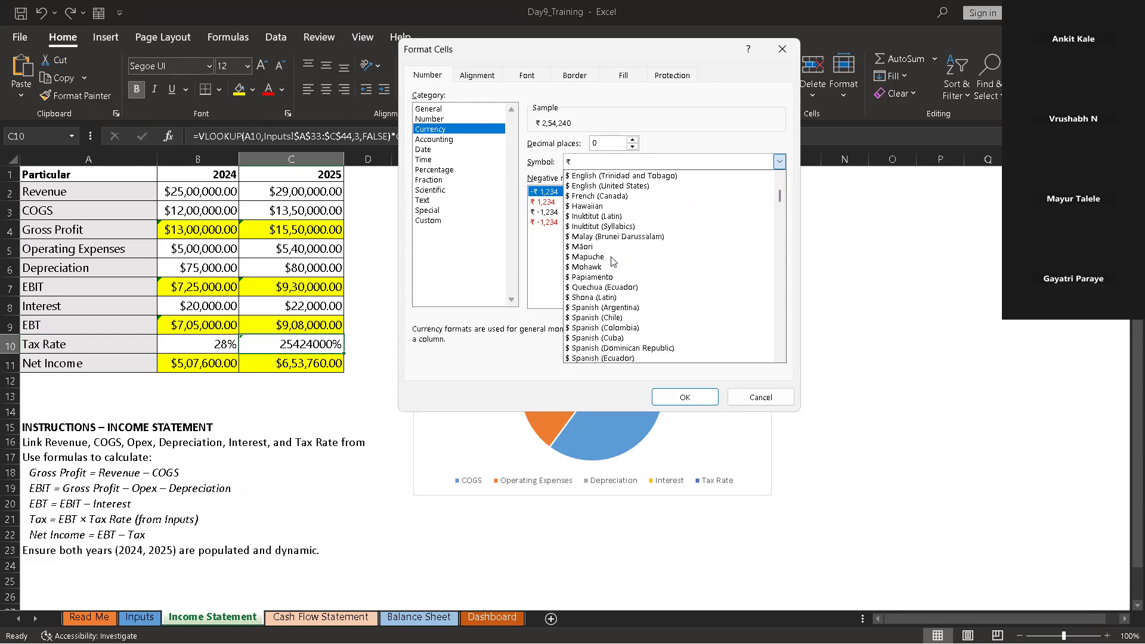
pyautogui.scroll(2, 613, 261)
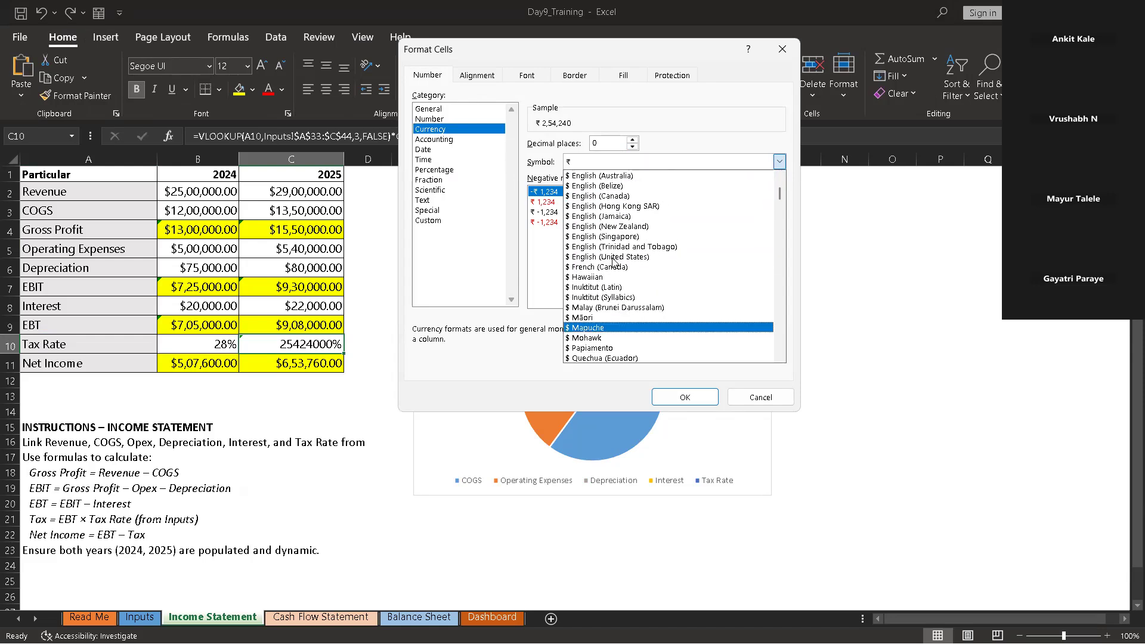
pyautogui.click(612, 258)
pyautogui.click(685, 396)
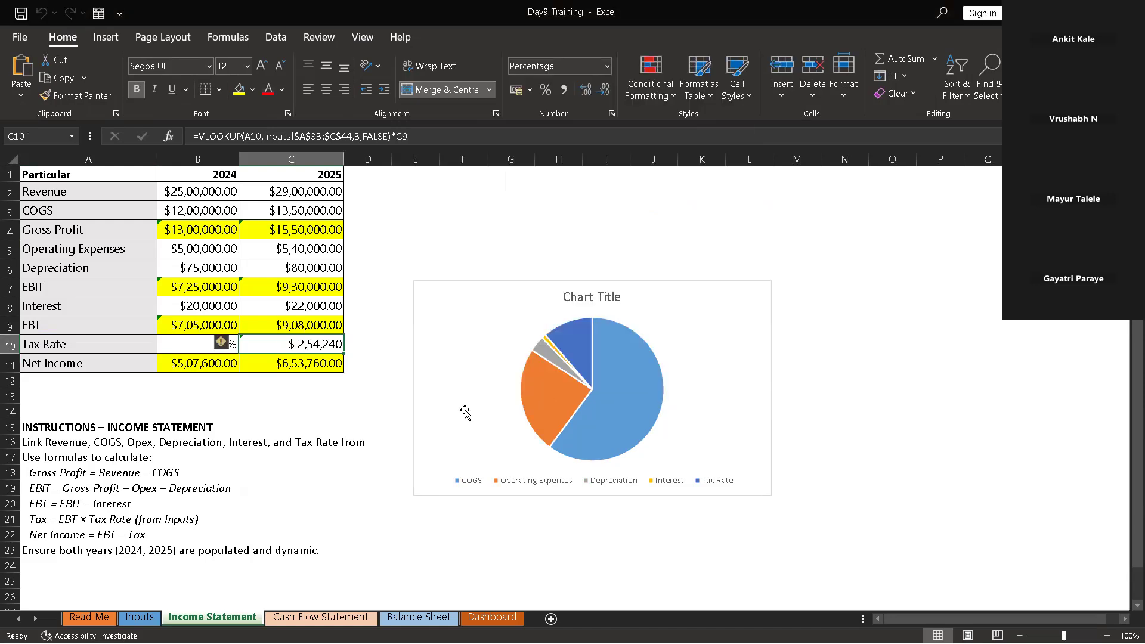
pyautogui.click(370, 406)
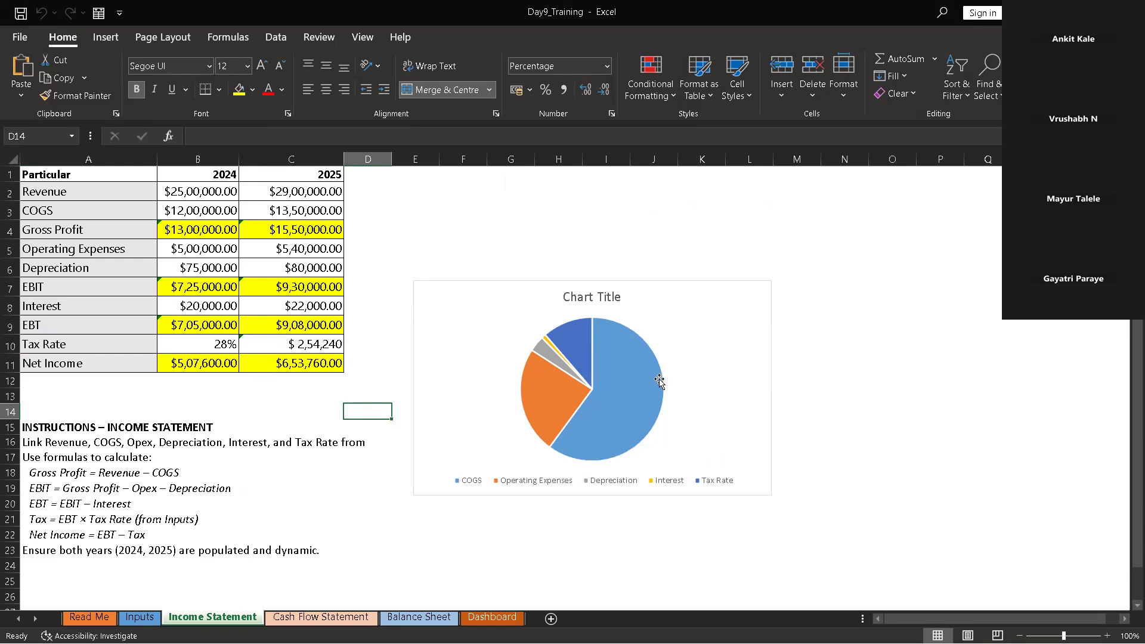
# Add data labels to the slices of the 2025 expense pie chart
pyautogui.moveTo(555, 409)
pyautogui.moveTo(634, 374)
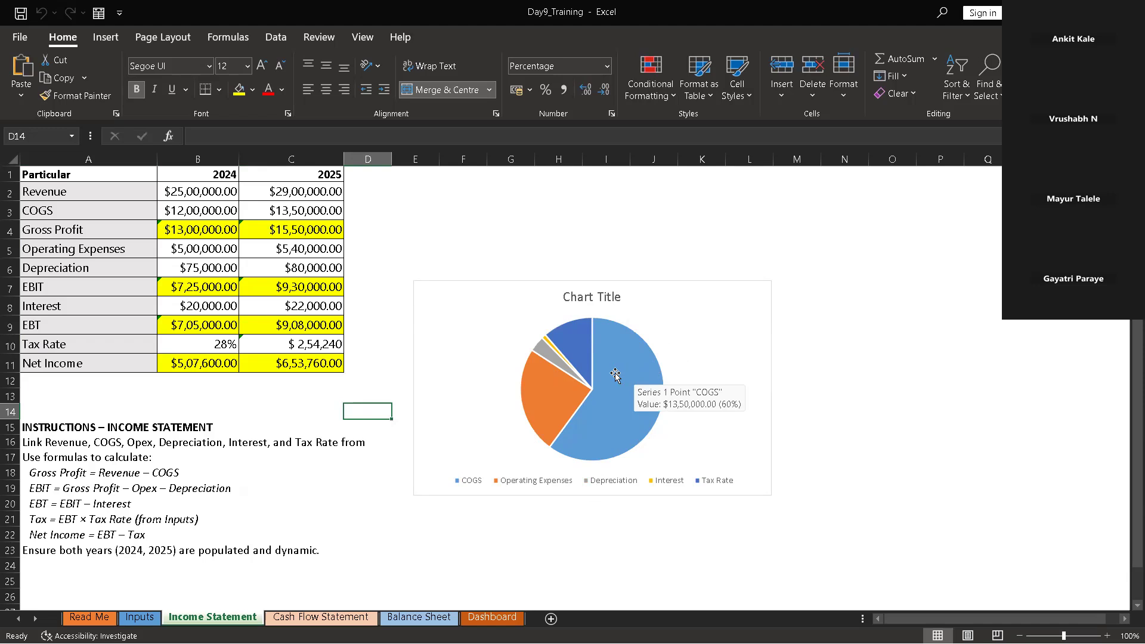
pyautogui.rightClick(610, 375)
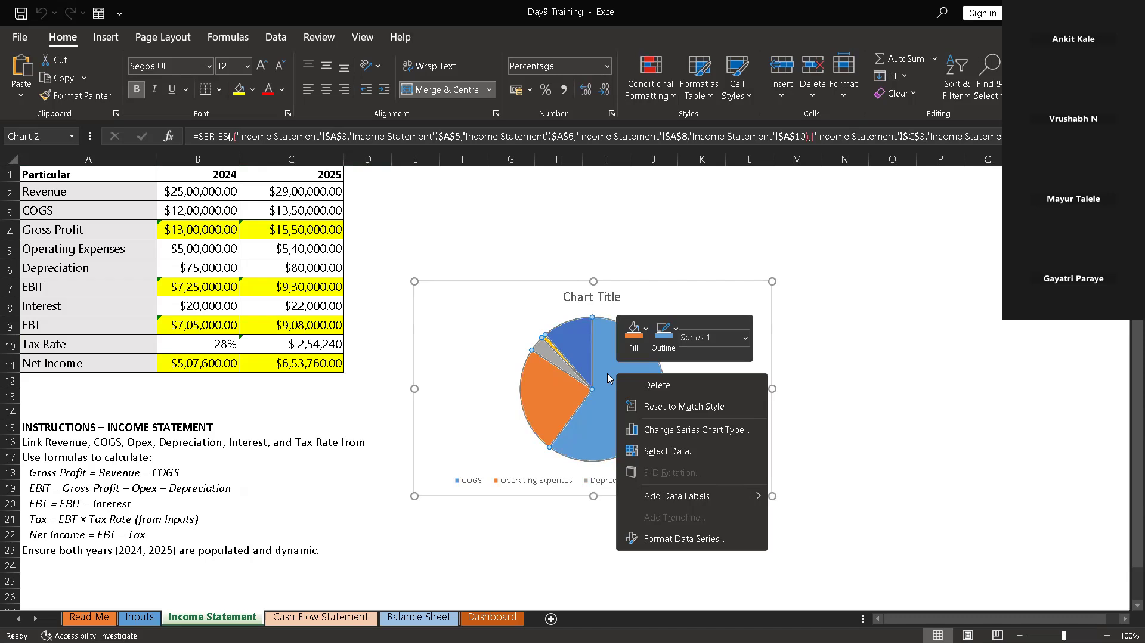
pyautogui.click(747, 495)
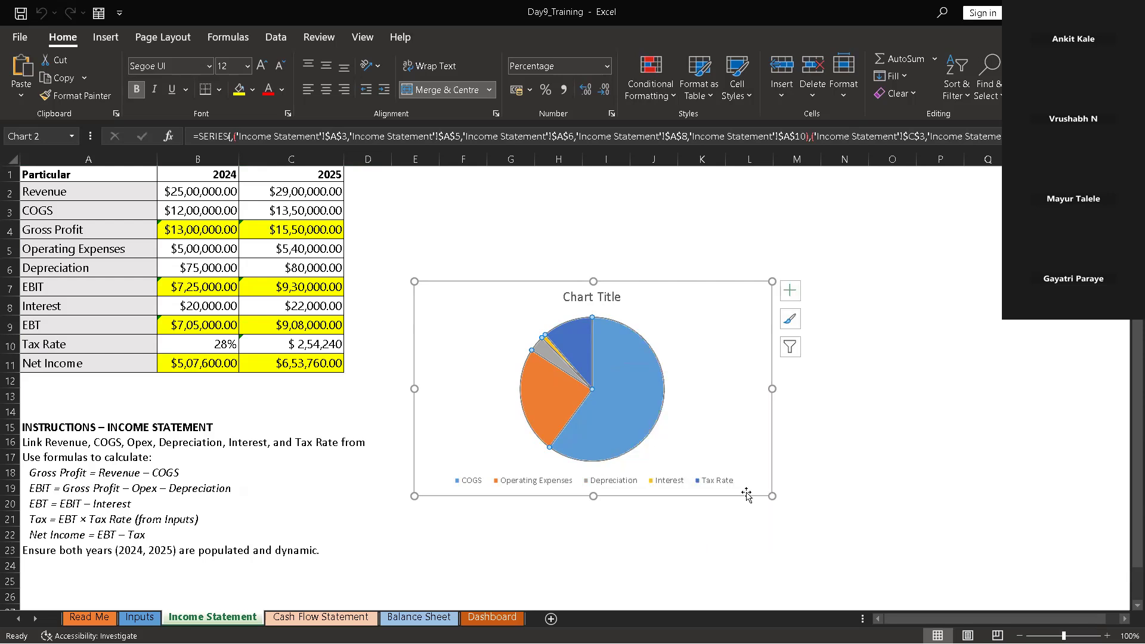
pyautogui.click(718, 448)
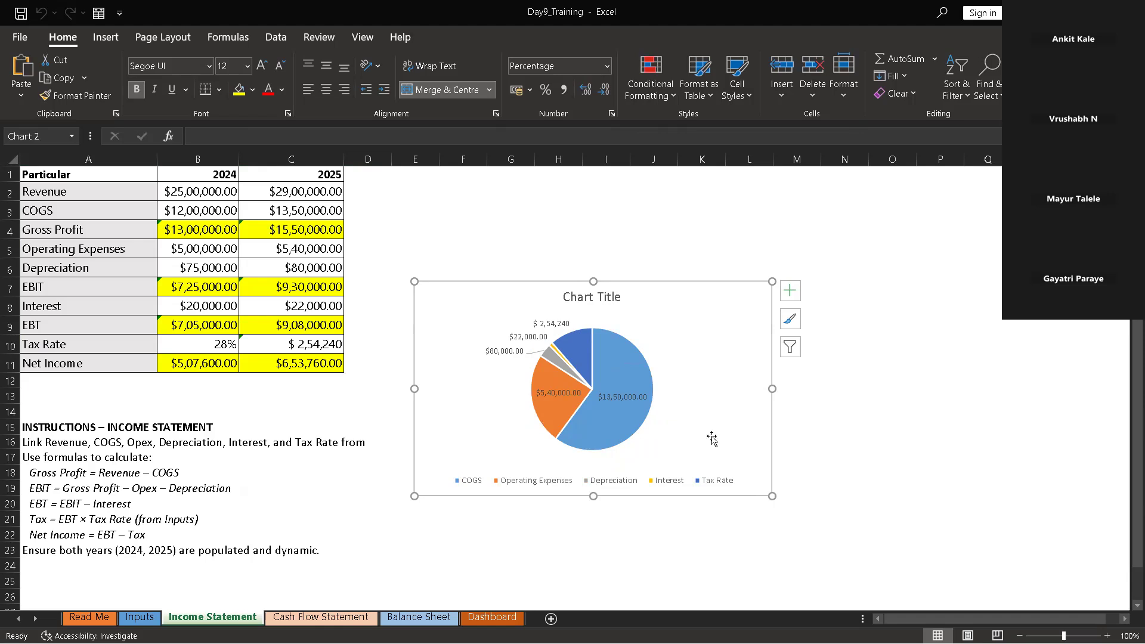
# Move the pie chart from the Income Statement to the Dashboard sheet, placing it in column A from about row 38, below the column chart
pyautogui.rightClick(606, 390)
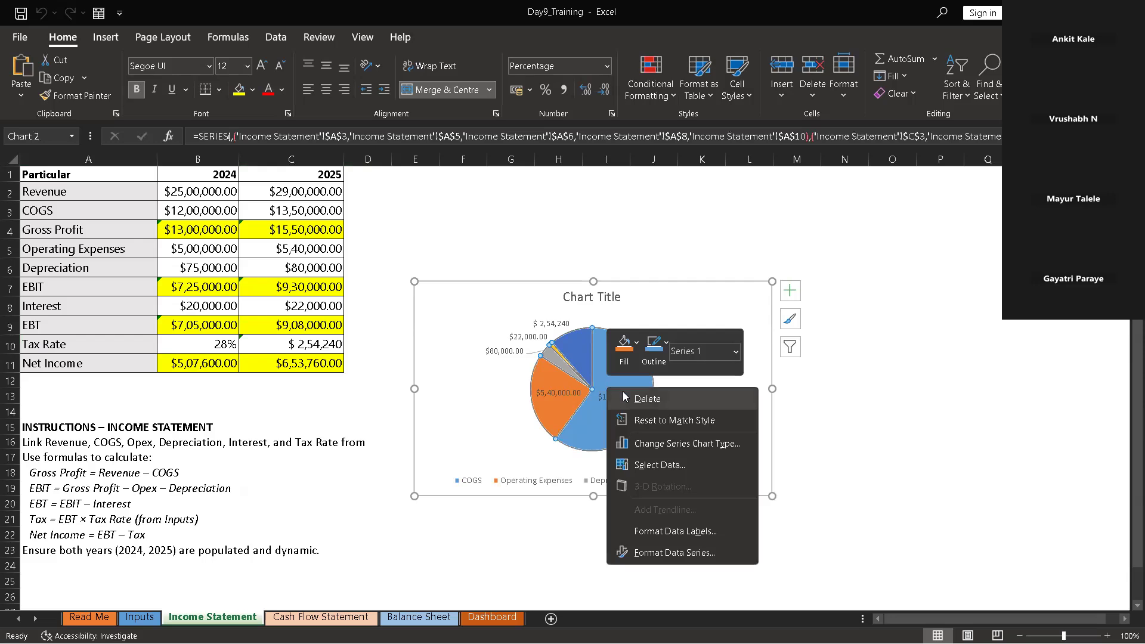
pyautogui.press('Escape')
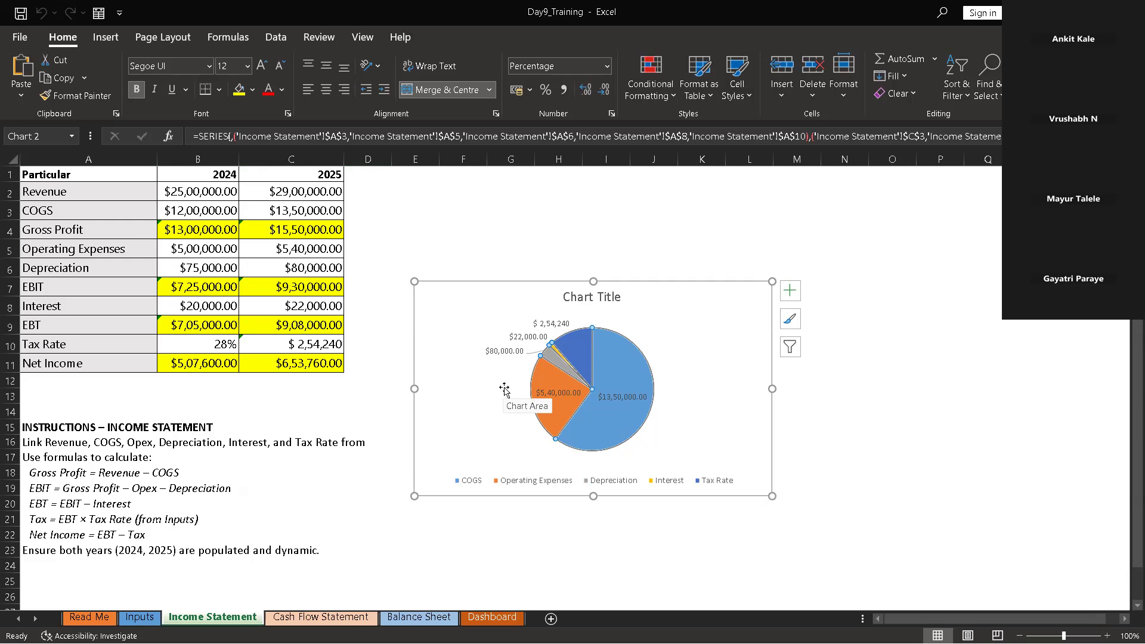
pyautogui.press('Delete')
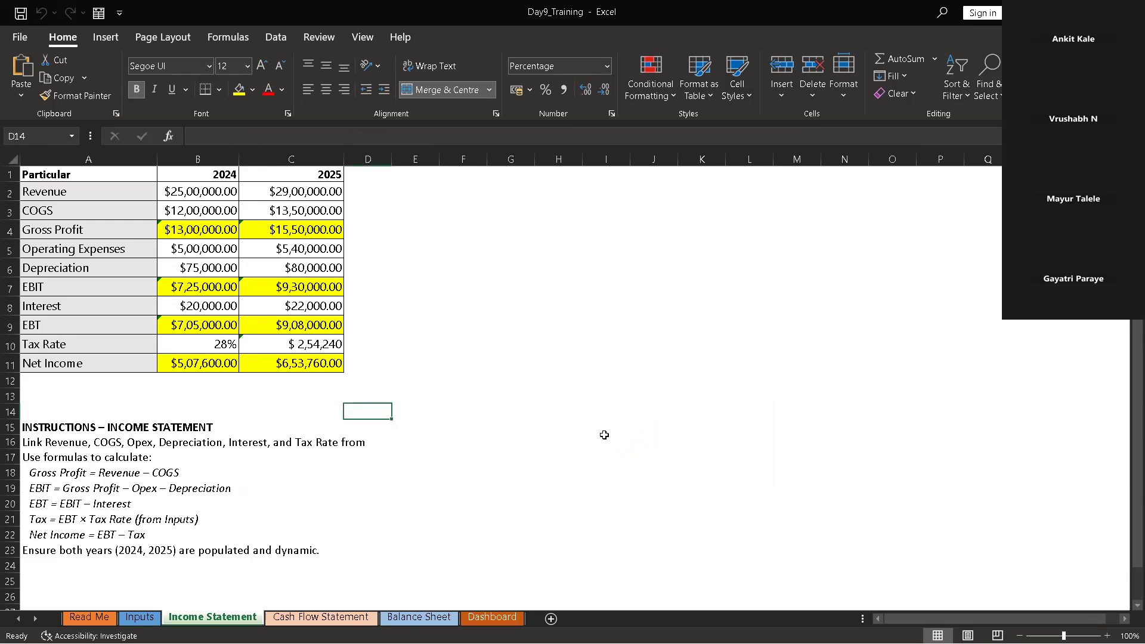
pyautogui.click(493, 618)
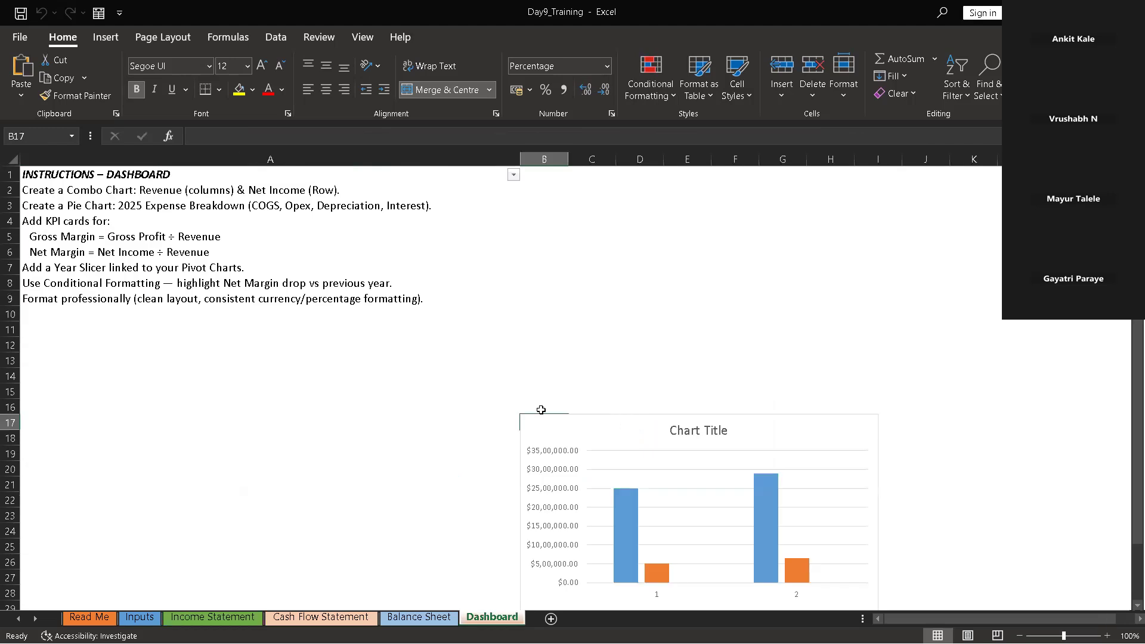
pyautogui.click(380, 449)
pyautogui.scroll(-7, 741, 400)
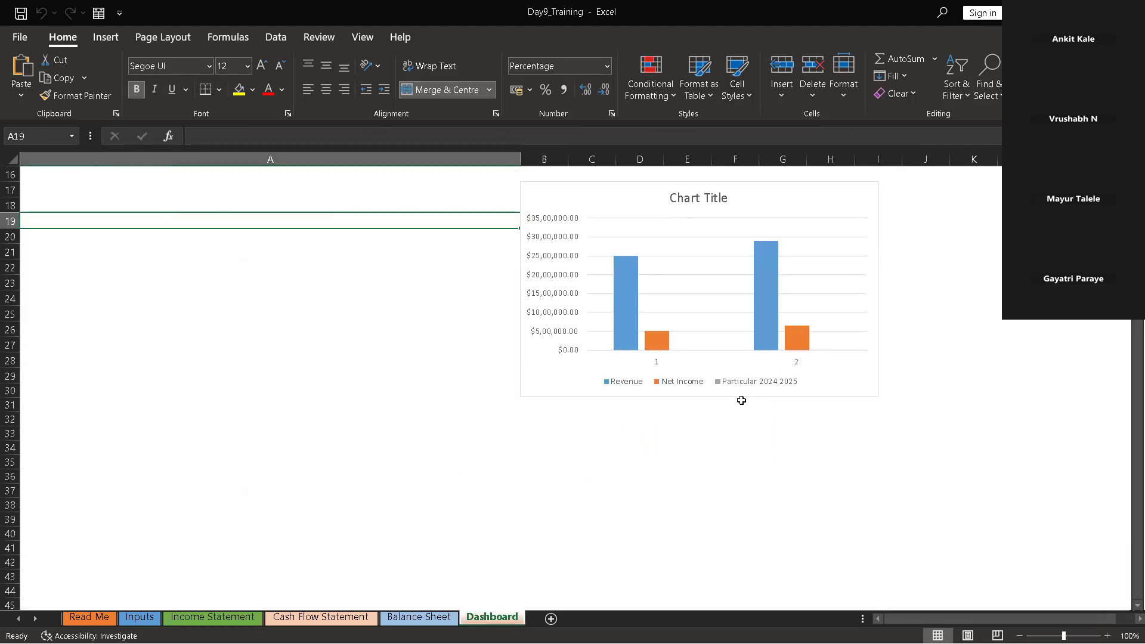
pyautogui.click(371, 411)
pyautogui.hotkey('ctrl', 'v')
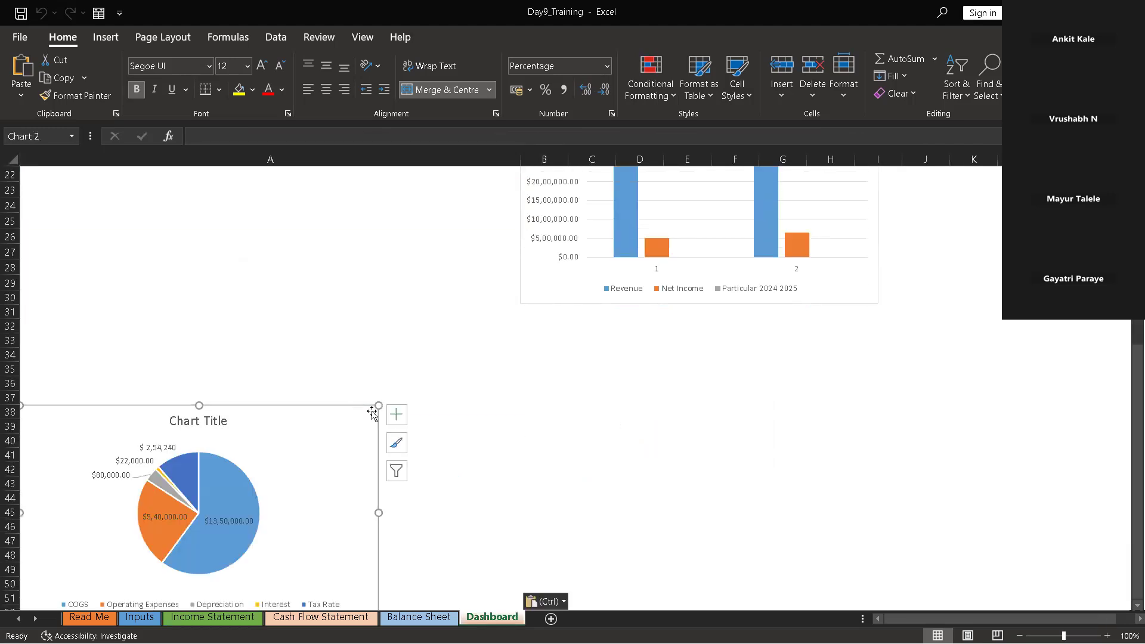
pyautogui.scroll(-3, 544, 423)
pyautogui.scroll(10, 546, 424)
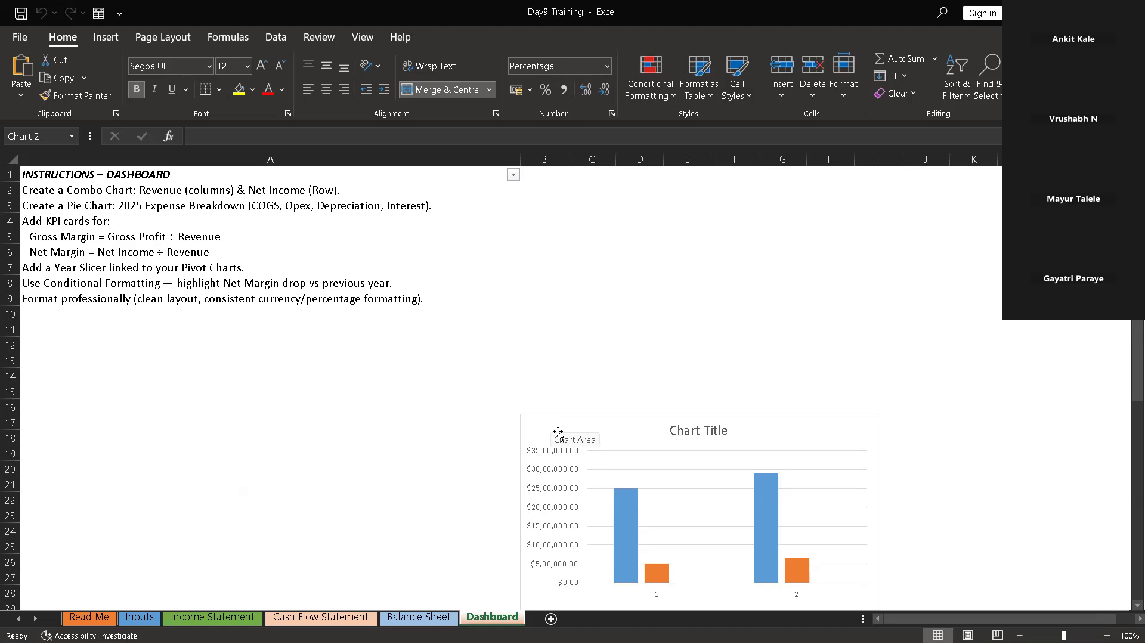
# Review the Cash Flow Statement, Income Statement and Balance Sheet sheets, and go back over the Dashboard's instructions and charts
pyautogui.click(327, 618)
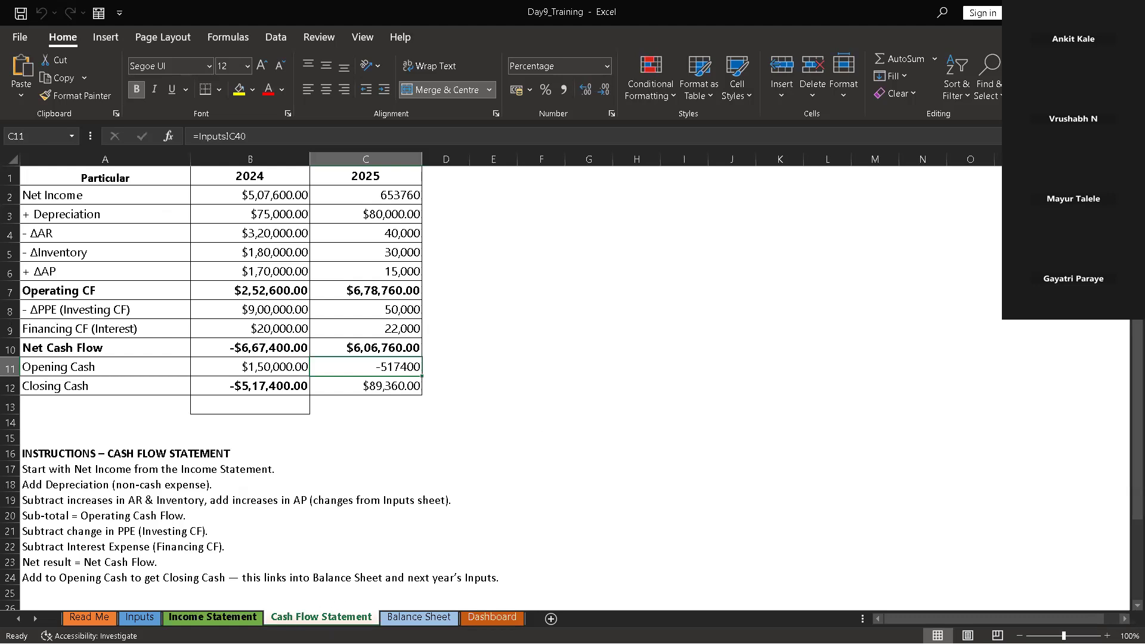
pyautogui.click(213, 618)
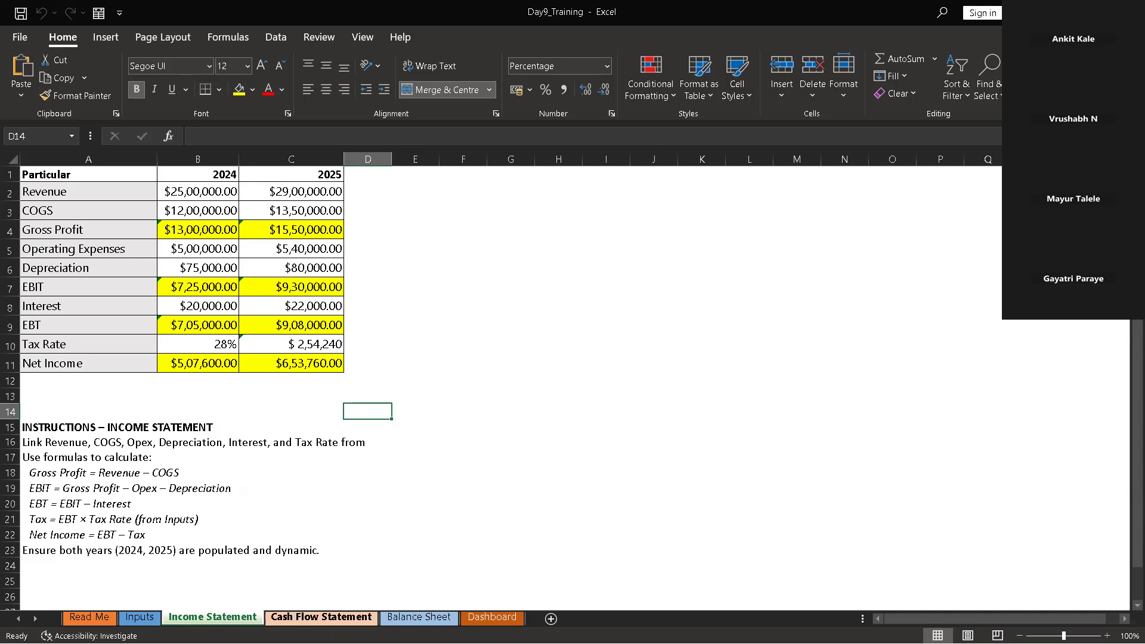
pyautogui.click(441, 620)
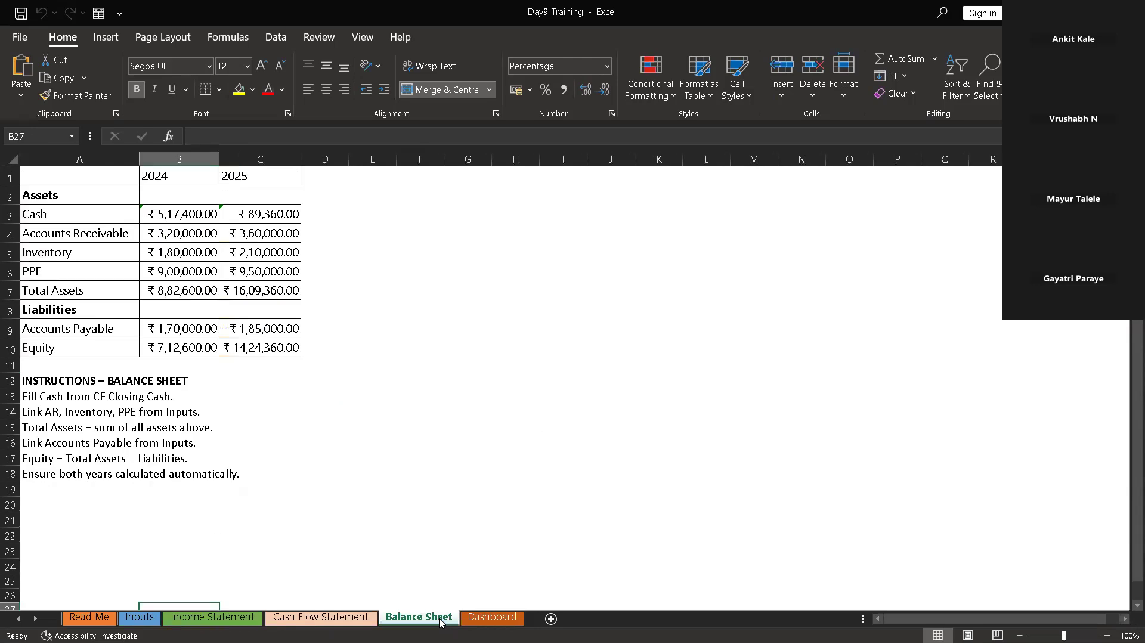
pyautogui.click(480, 618)
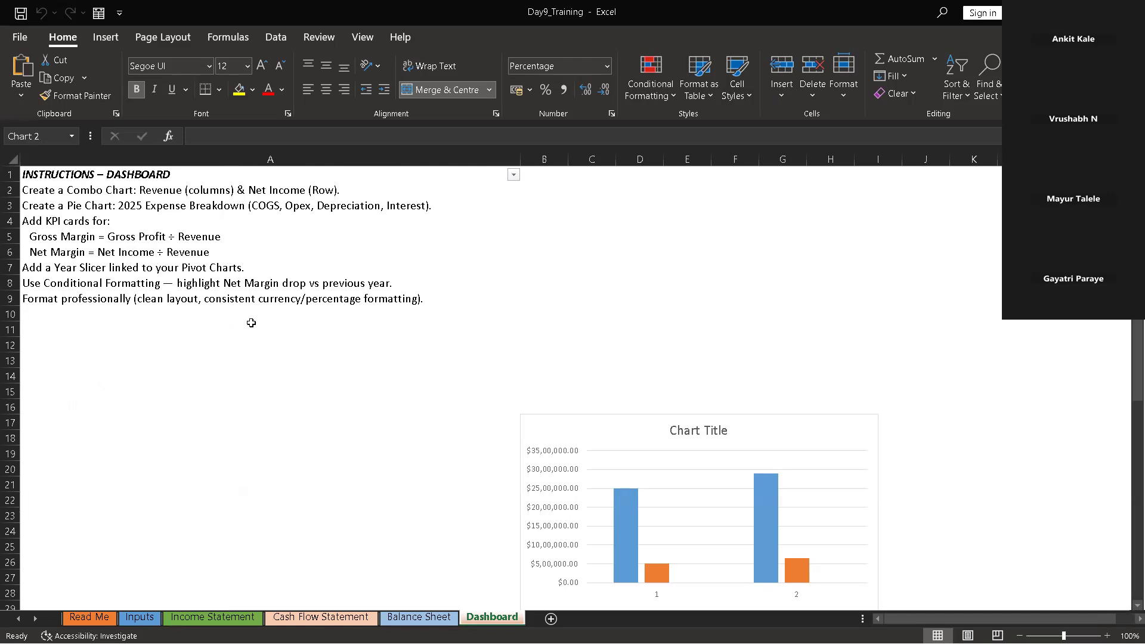
pyautogui.scroll(-6, 351, 292)
pyautogui.scroll(5, 351, 292)
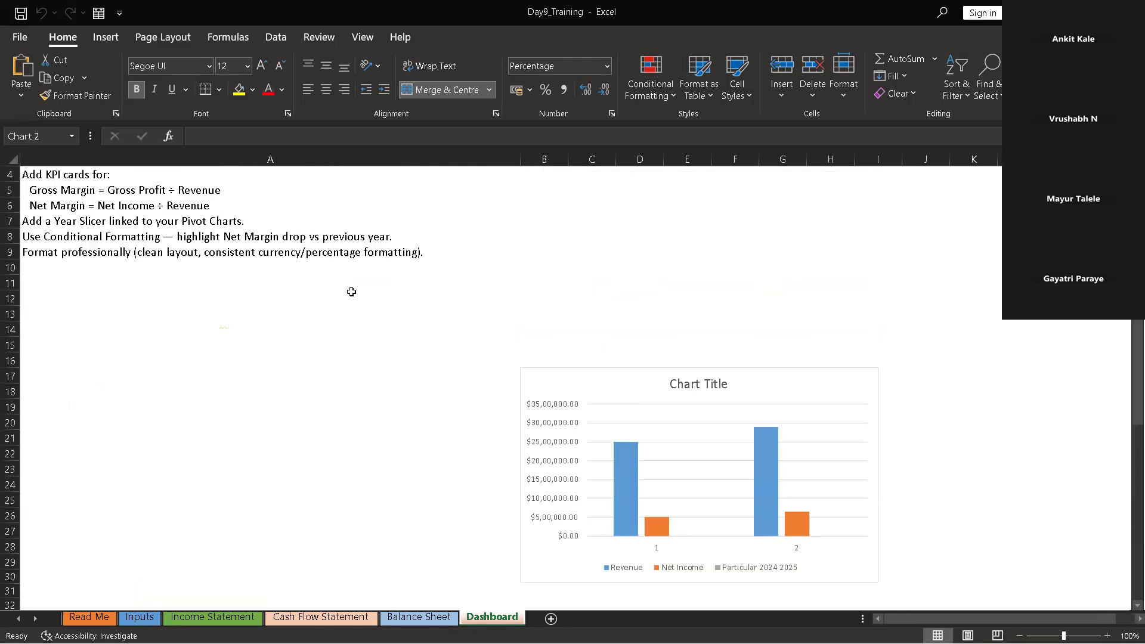
pyautogui.scroll(1, 351, 291)
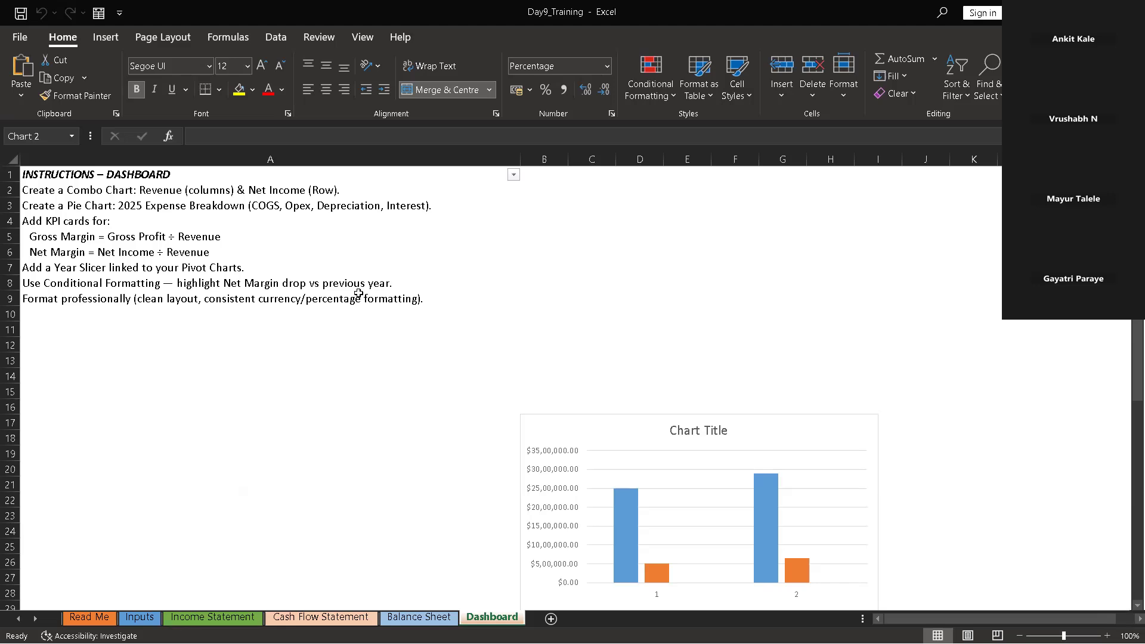
pyautogui.click(263, 404)
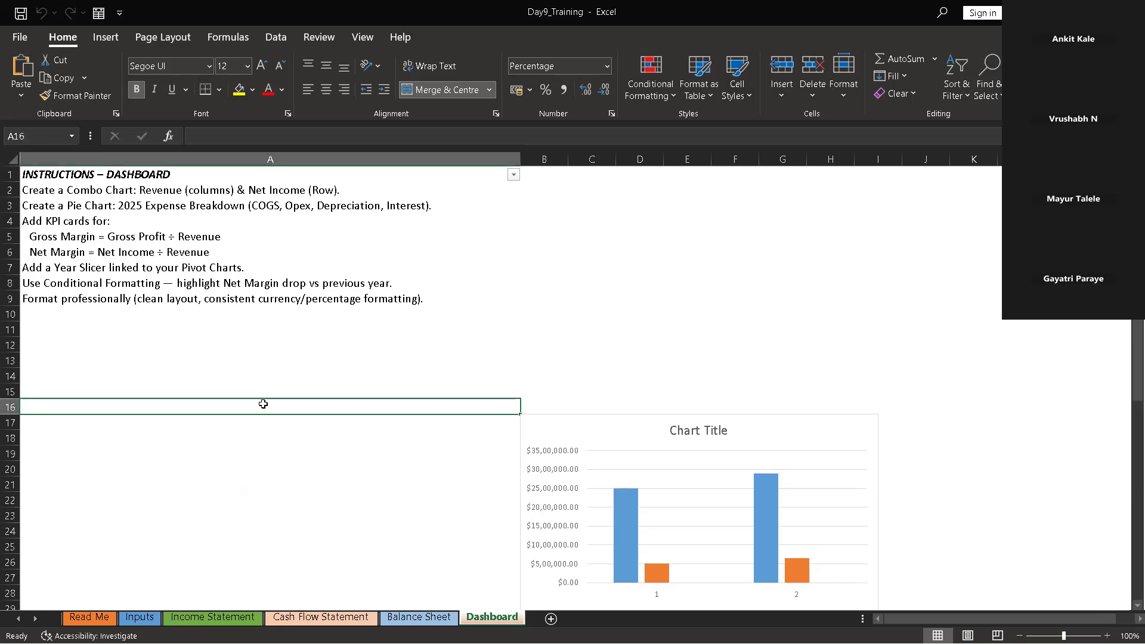
# Widen column B on the Dashboard, then enter the heading Gross Margin in B2 and the year 2024 in B3
pyautogui.write('F')
pyautogui.press('BackSpace')
pyautogui.click(570, 197)
pyautogui.click(558, 187)
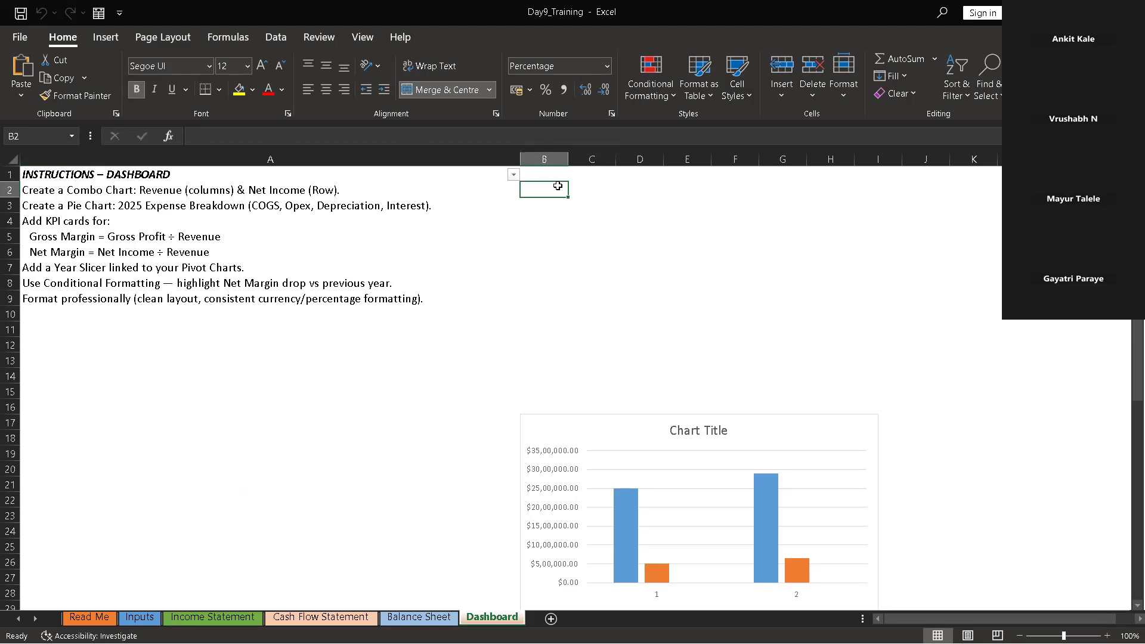
pyautogui.moveTo(568, 158); pyautogui.dragTo(610, 158)
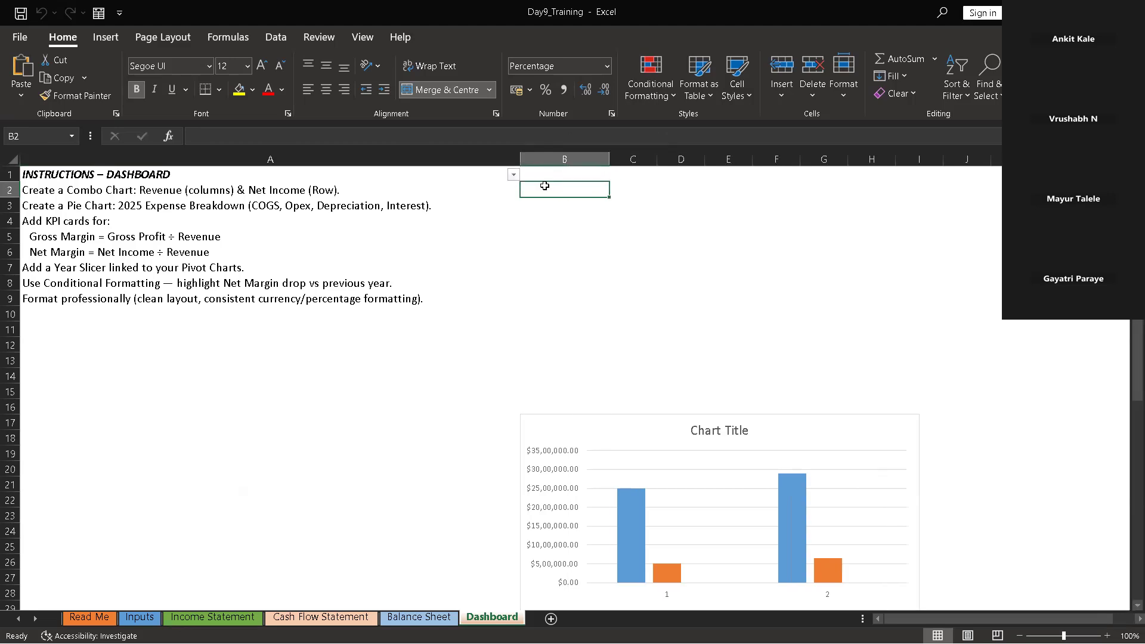
pyautogui.write('g')
pyautogui.press('BackSpace')
pyautogui.write('Gross Margib')
pyautogui.press('BackSpace')
pyautogui.write('n')
pyautogui.press('Return')
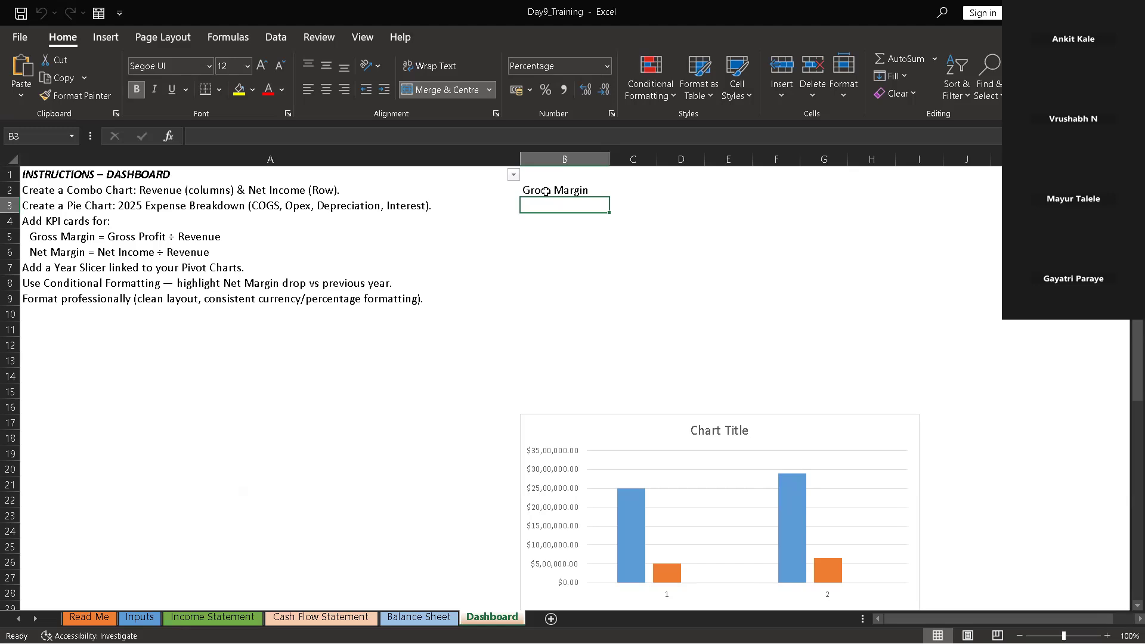
pyautogui.write('2024')
pyautogui.press('Return')
# Copy the Gross Margin 2024 heading from B2:B3 to C2:C3 and change the copied year to 2025
pyautogui.moveTo(526, 191); pyautogui.dragTo(557, 204)
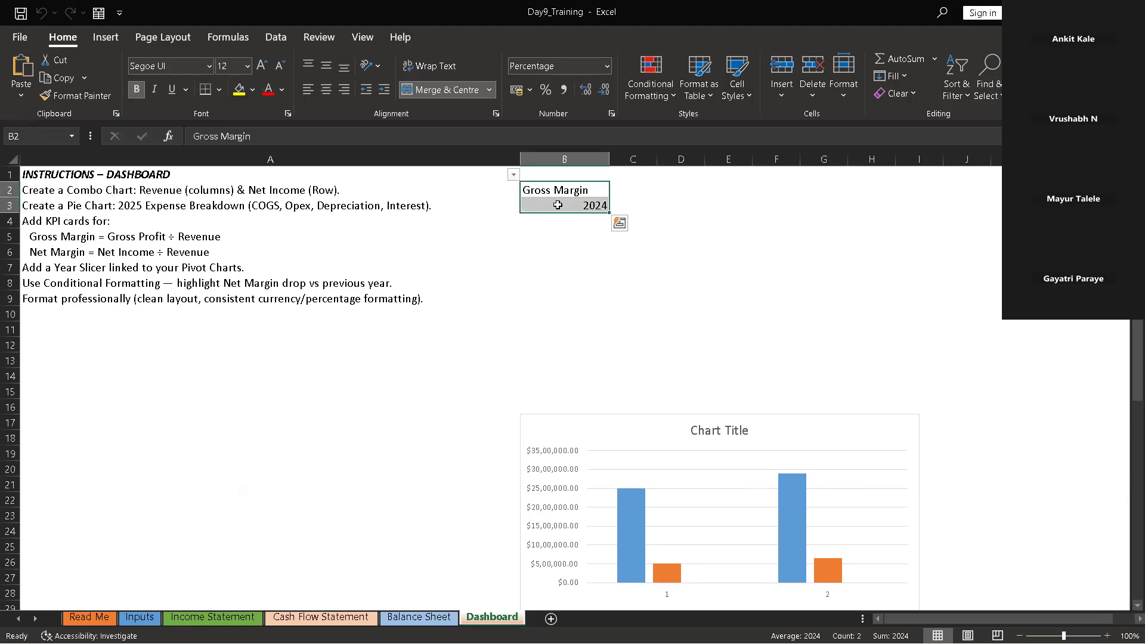
pyautogui.hotkey('ctrl', 'c')
pyautogui.click(631, 190)
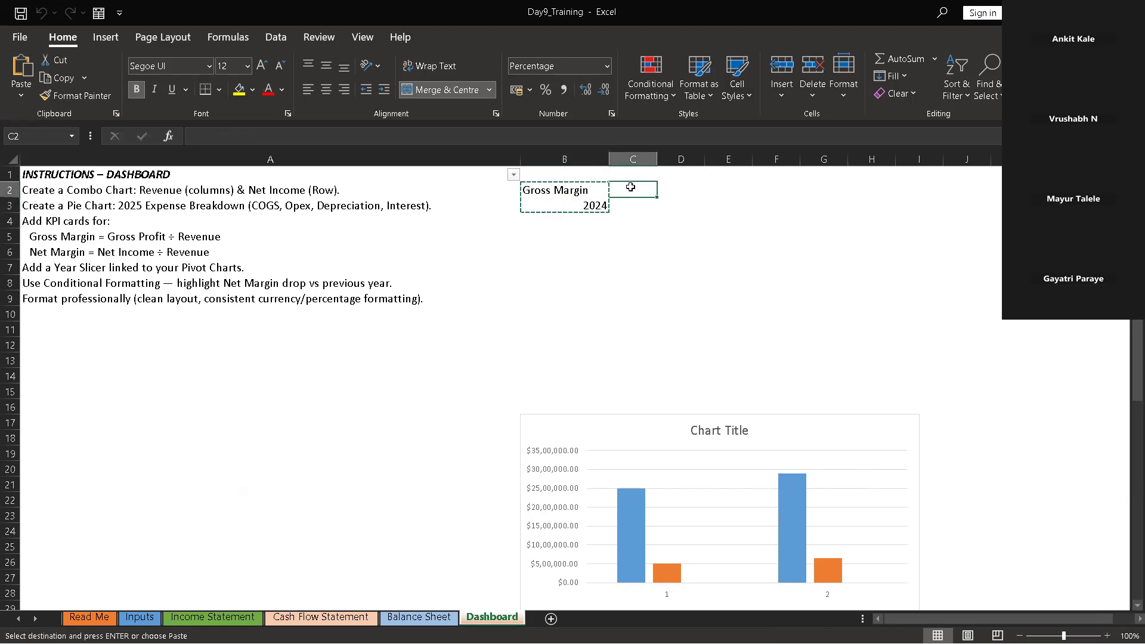
pyautogui.hotkey('ctrl', 'v')
pyautogui.click(648, 205)
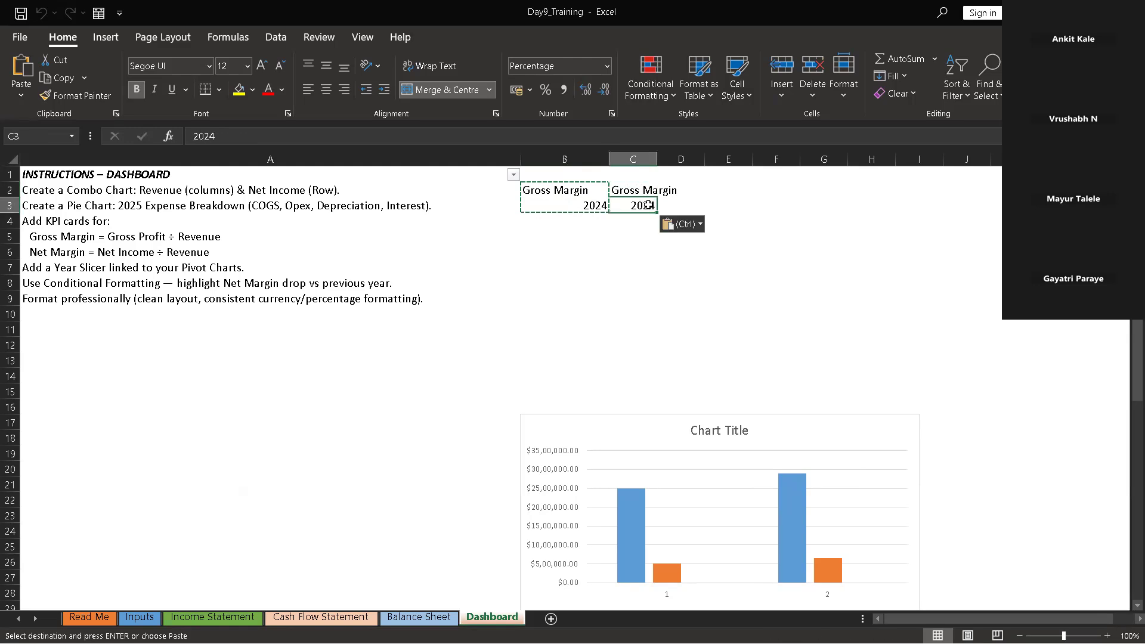
pyautogui.doubleClick(653, 206)
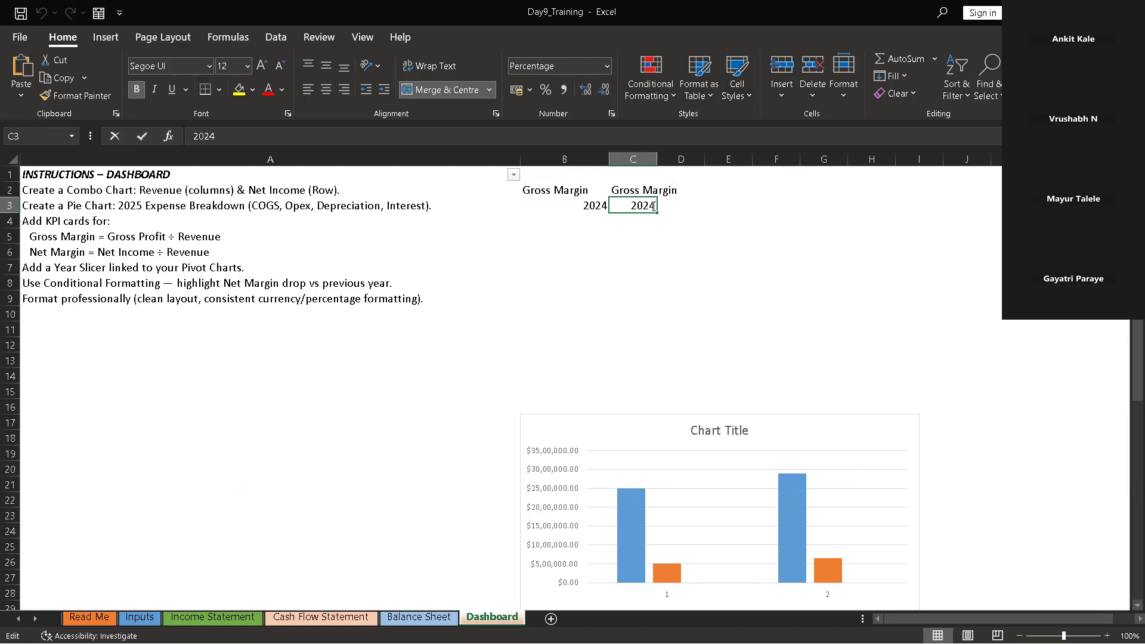
pyautogui.press('BackSpace')
pyautogui.write('5')
pyautogui.click(741, 222)
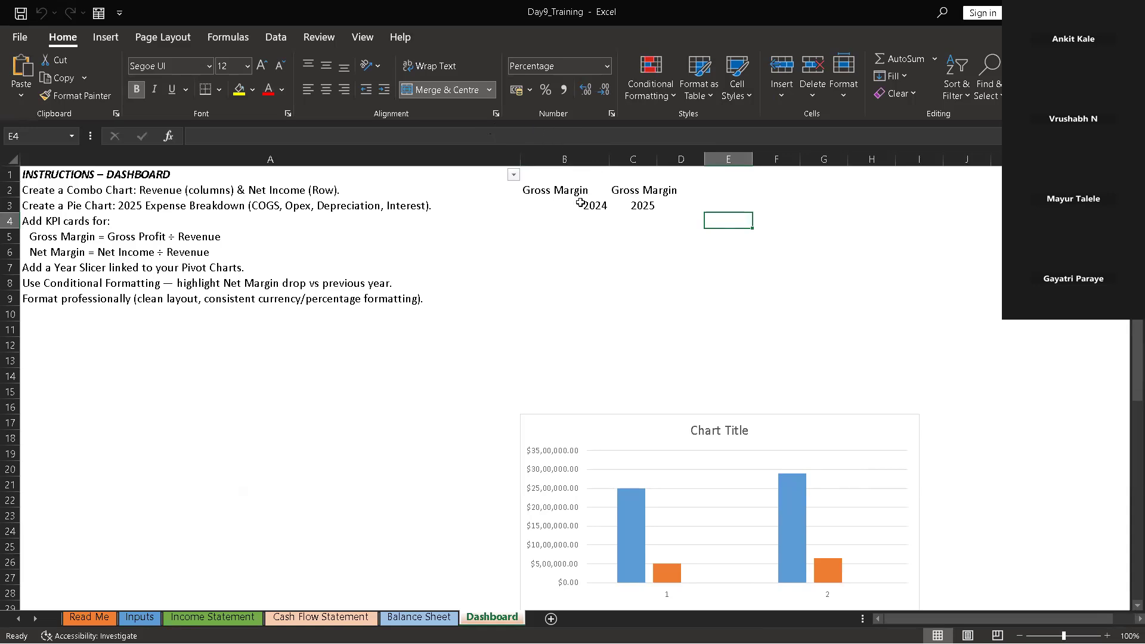
# Centre the contents of B2:D4 and adjust the widths of columns B and C to fit the Gross Margin headings
pyautogui.moveTo(524, 191); pyautogui.dragTo(670, 192)
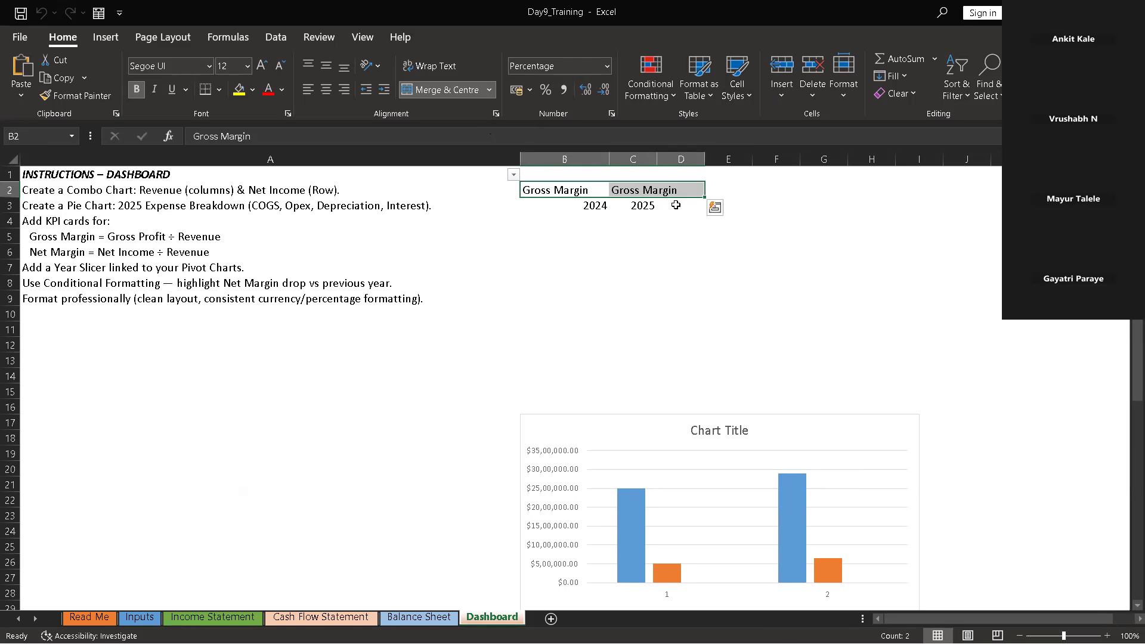
pyautogui.click(529, 205)
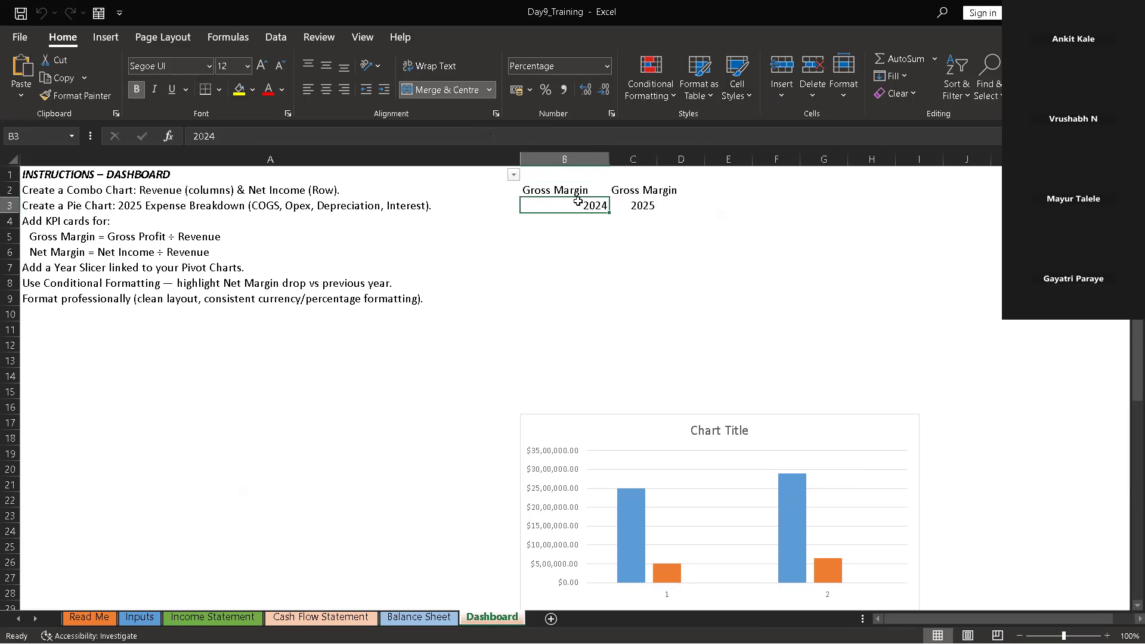
pyautogui.moveTo(523, 187); pyautogui.dragTo(678, 224)
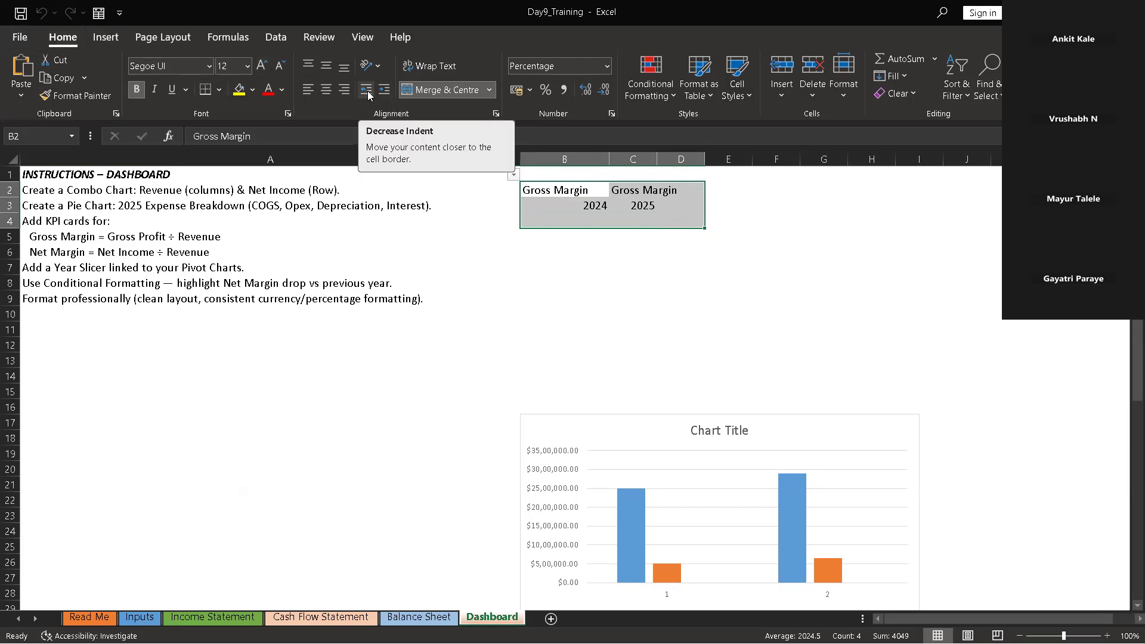
pyautogui.click(332, 90)
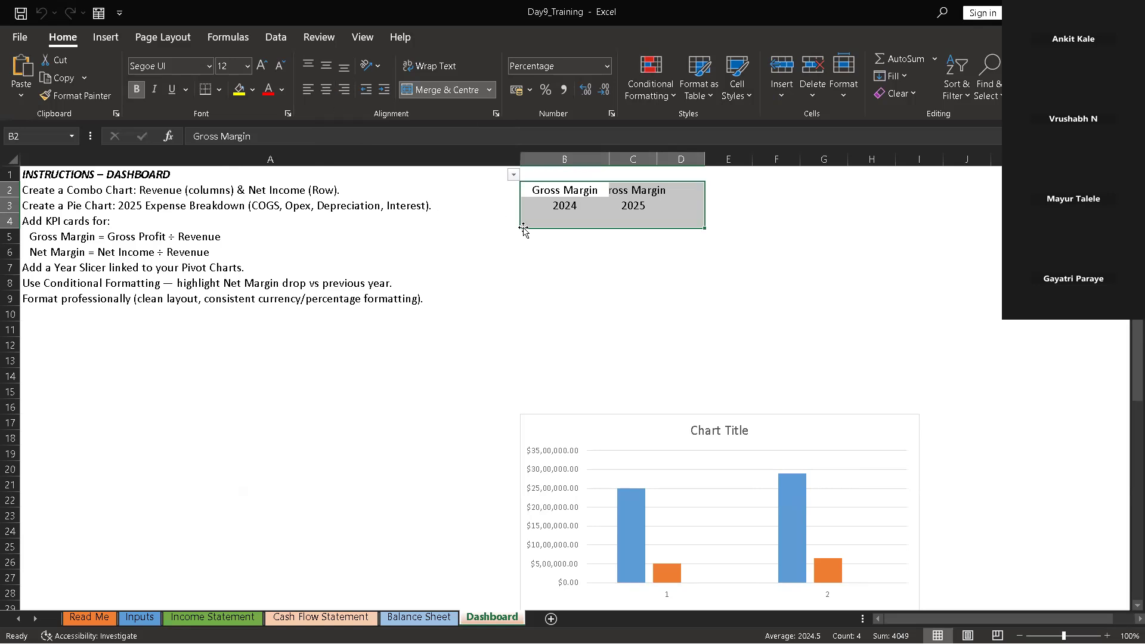
pyautogui.click(612, 264)
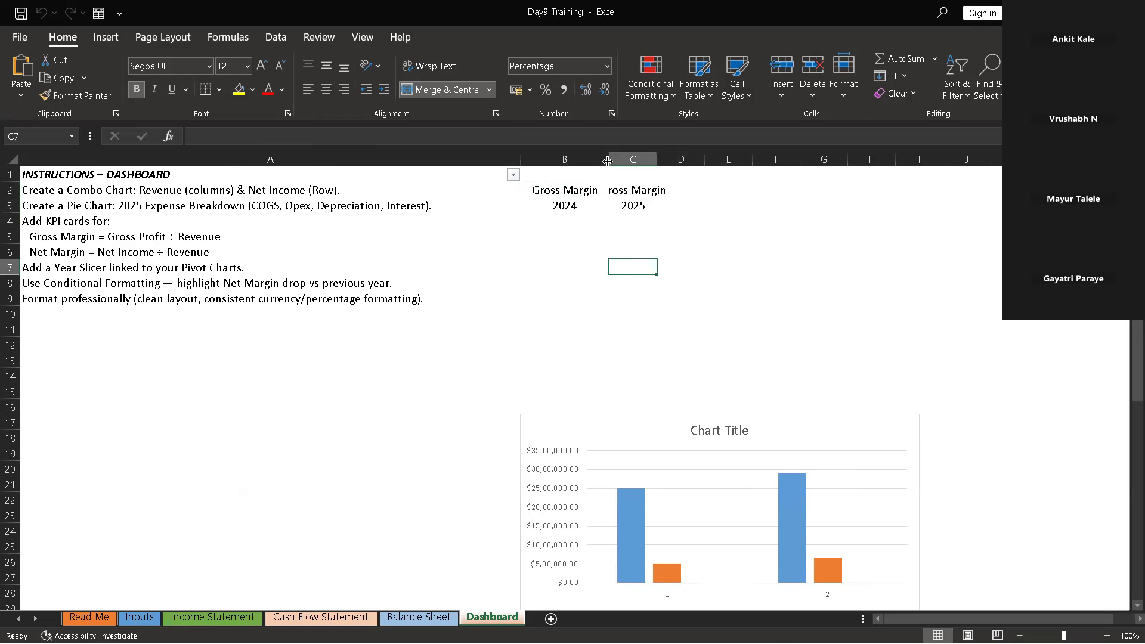
pyautogui.moveTo(609, 159); pyautogui.dragTo(679, 159)
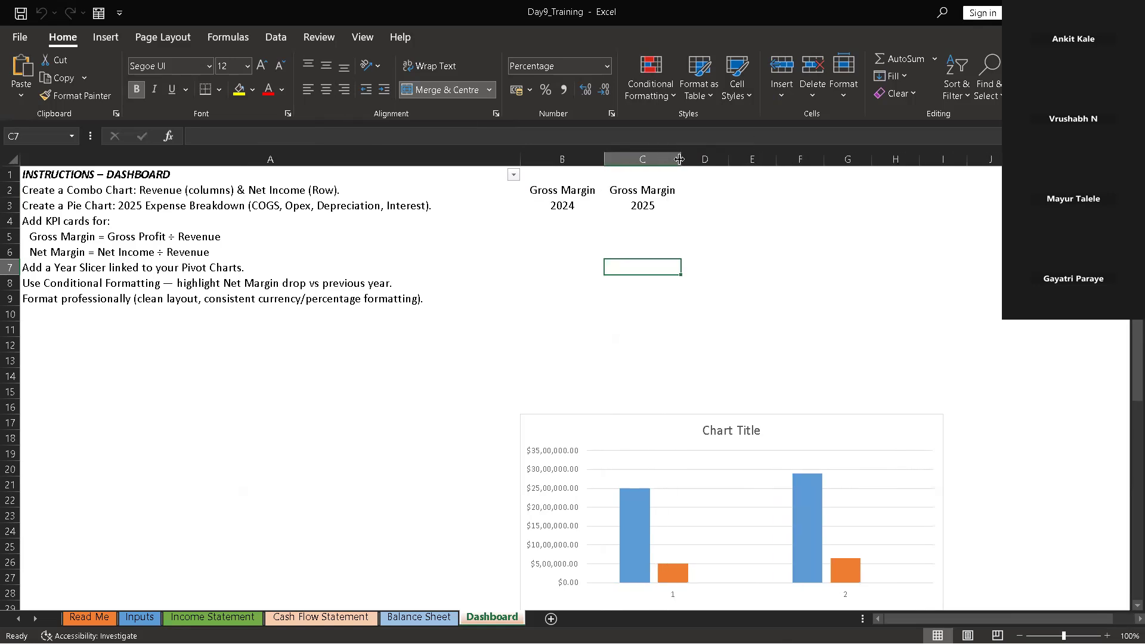
# Calculate the 2024 gross margin in B4 by dividing the Income Statement's 2024 Gross Profit (B4) by its 2024 Revenue (B2)
pyautogui.click(565, 218)
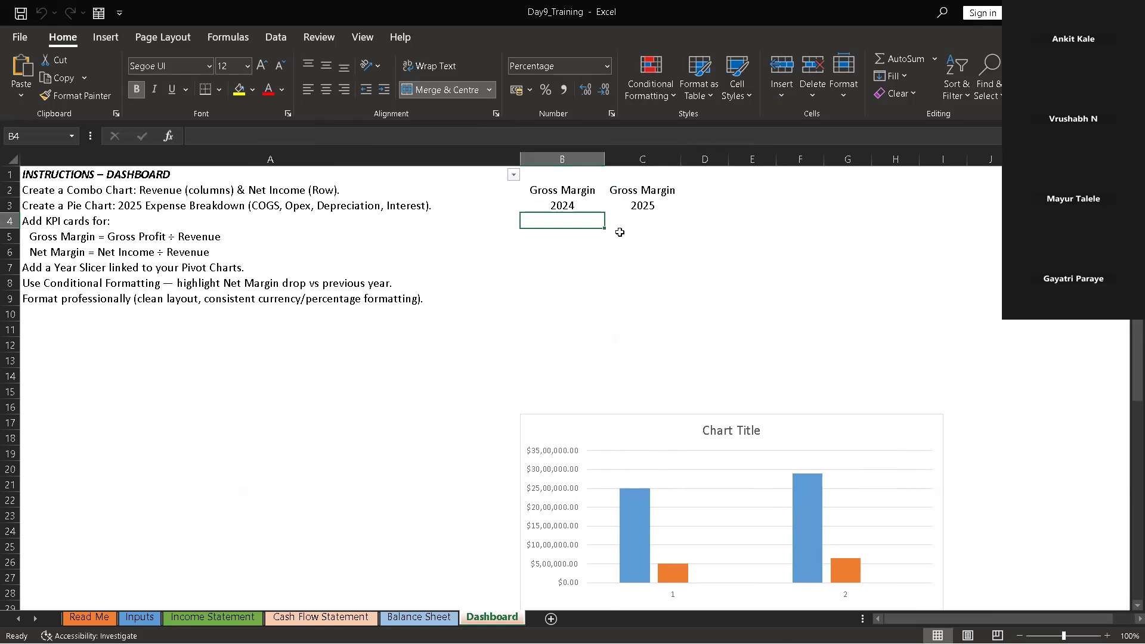
pyautogui.write('=')
pyautogui.click(346, 616)
pyautogui.click(238, 618)
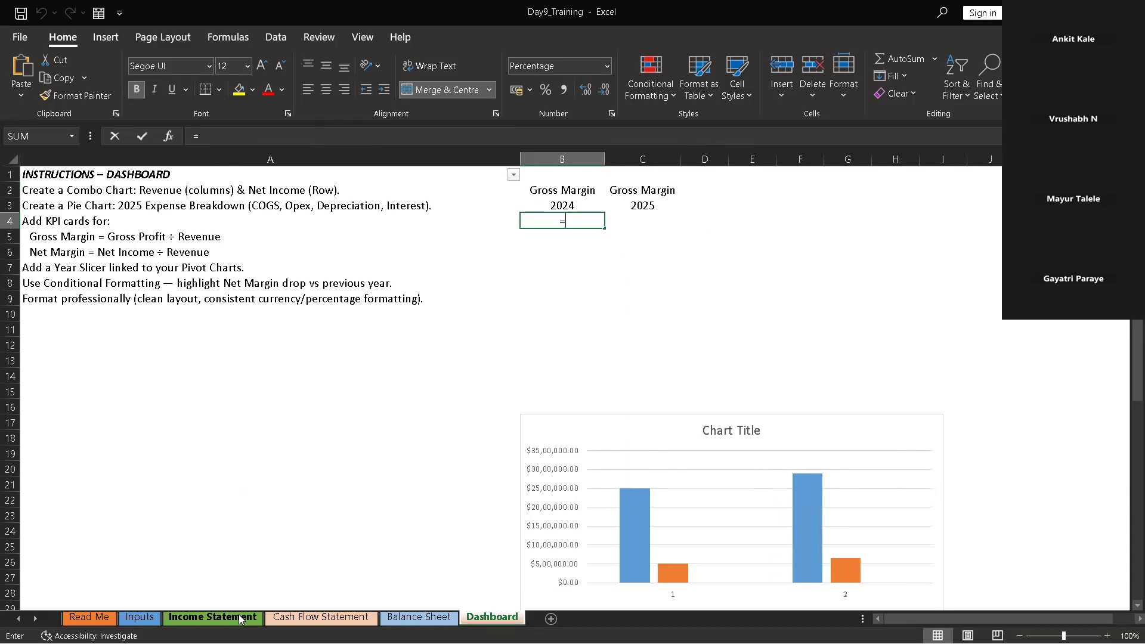
pyautogui.click(239, 617)
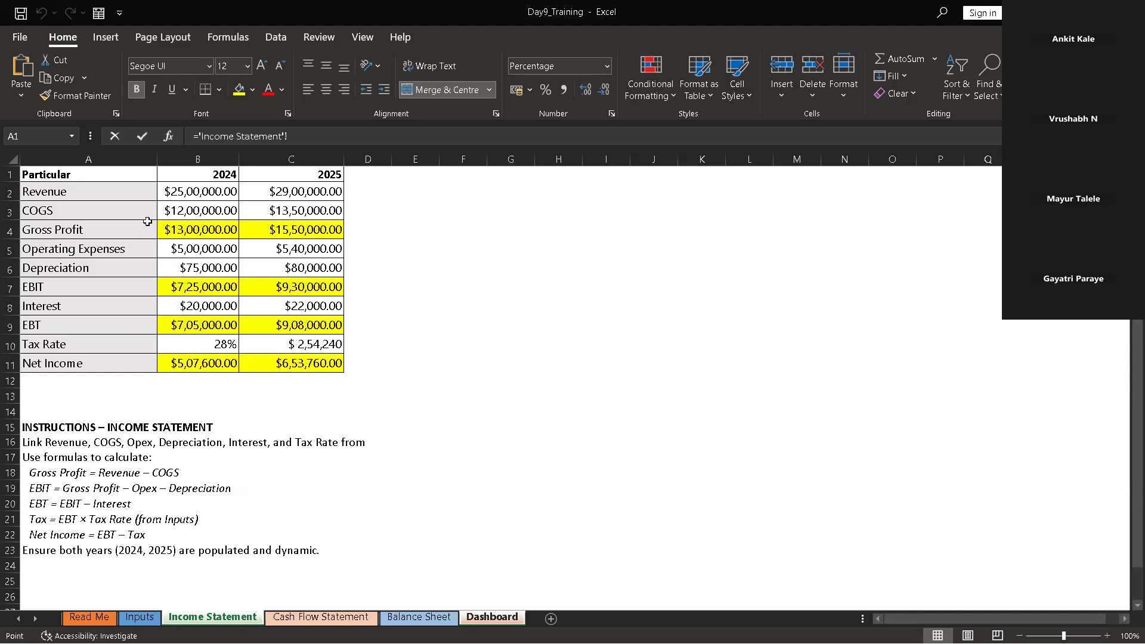
pyautogui.click(199, 238)
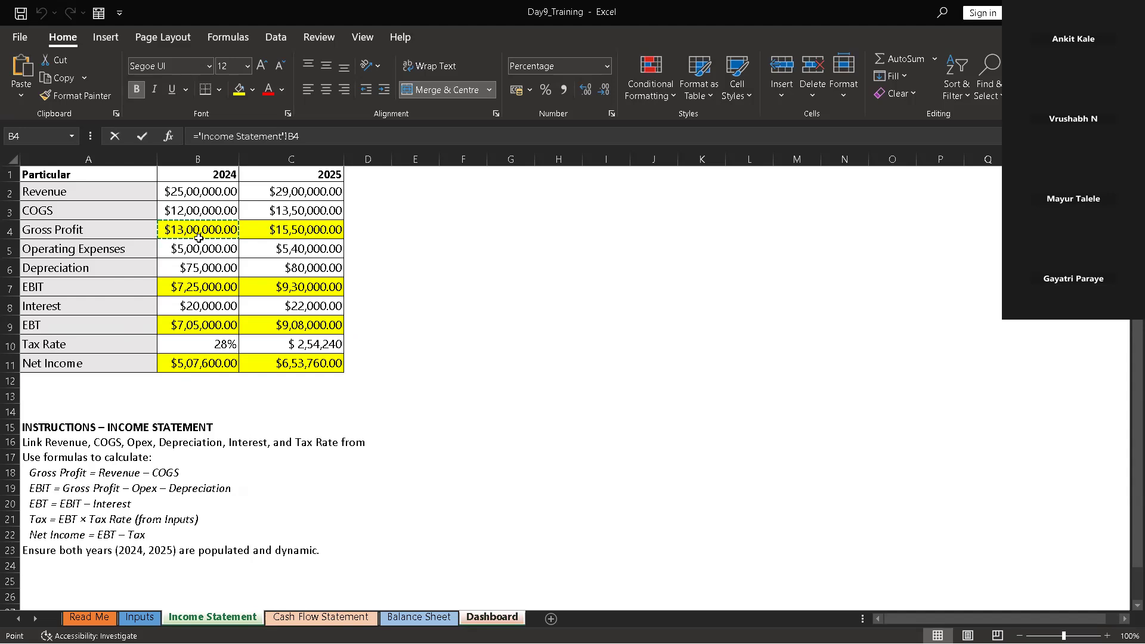
pyautogui.write('?')
pyautogui.click(221, 192)
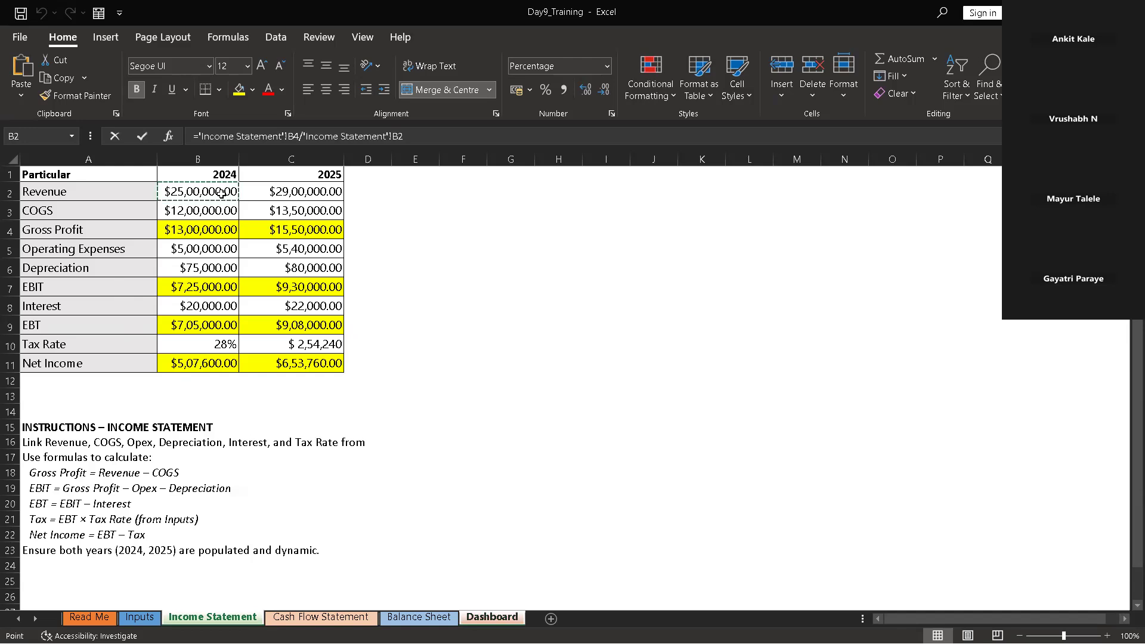
pyautogui.press('Return')
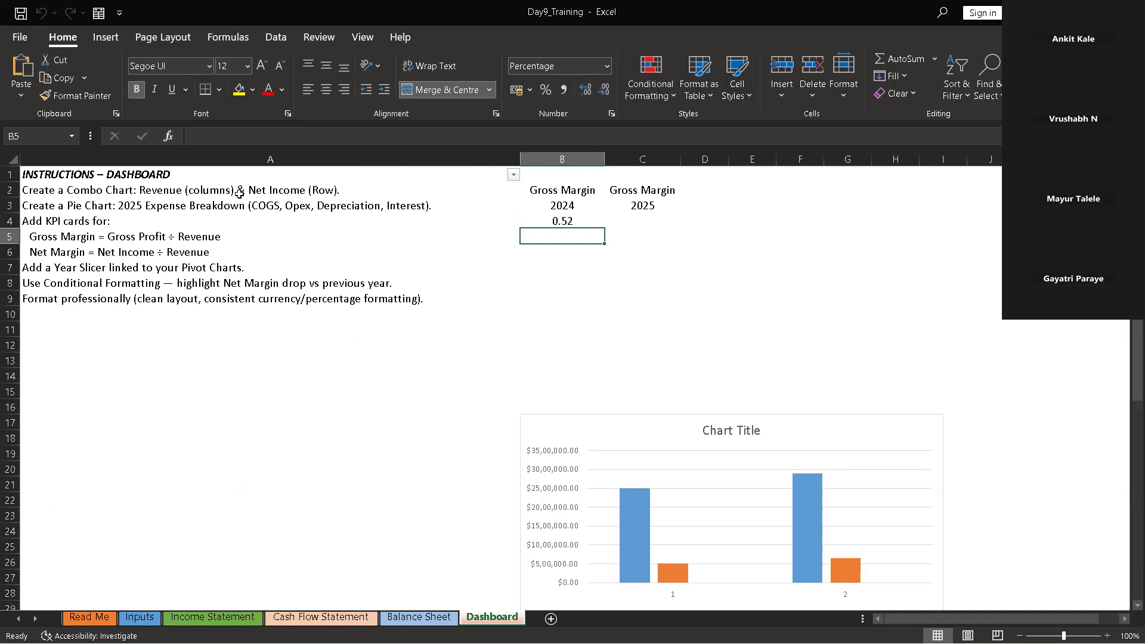
# Format B4 as a percentage and put outside borders around the 2024 Gross Margin card in B2:B4
pyautogui.click(563, 221)
pyautogui.click(545, 90)
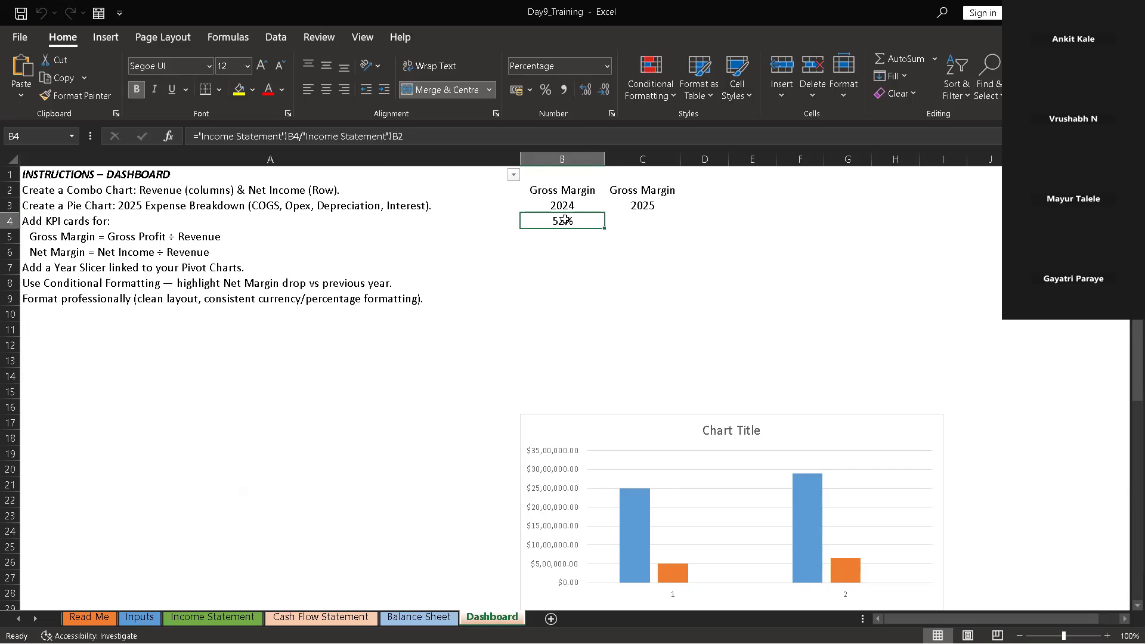
pyautogui.click(552, 186)
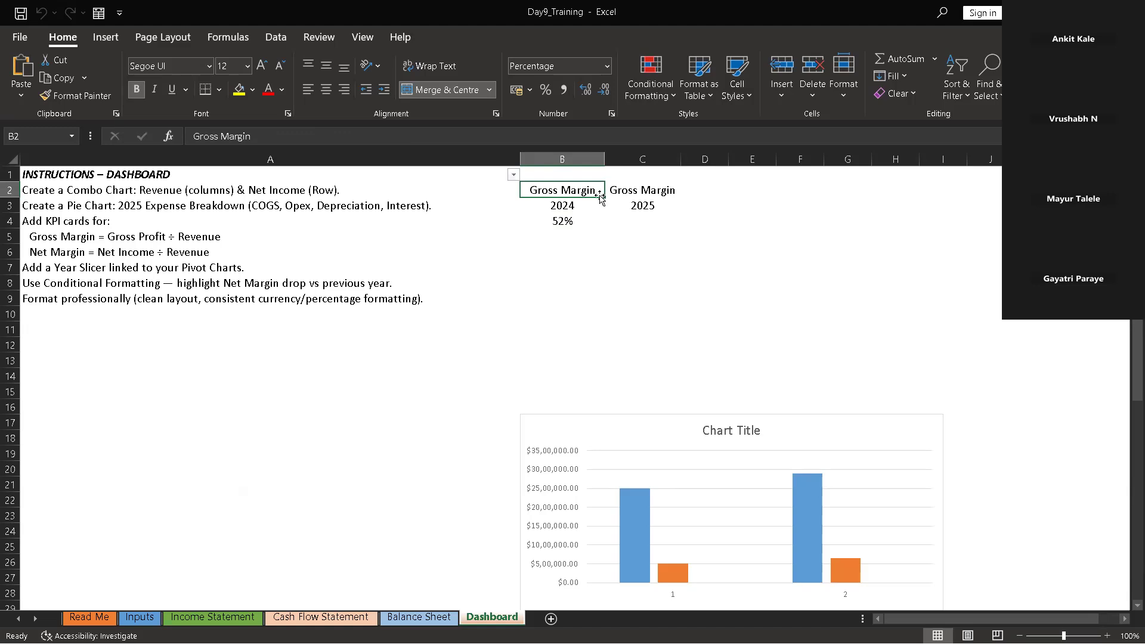
pyautogui.moveTo(580, 188); pyautogui.dragTo(583, 222)
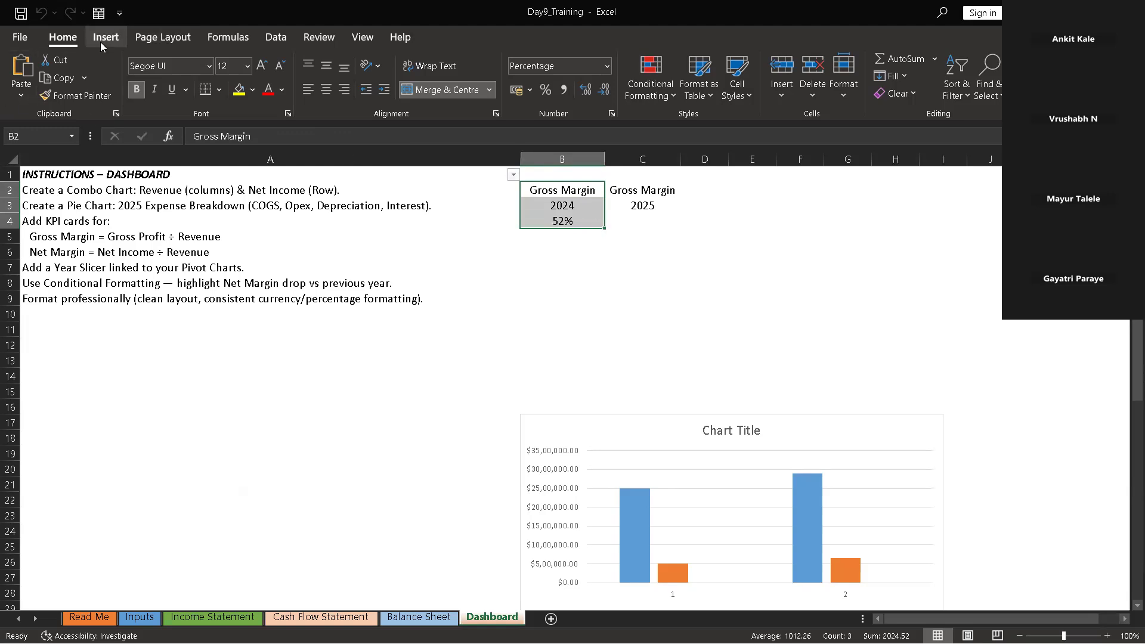
pyautogui.click(217, 92)
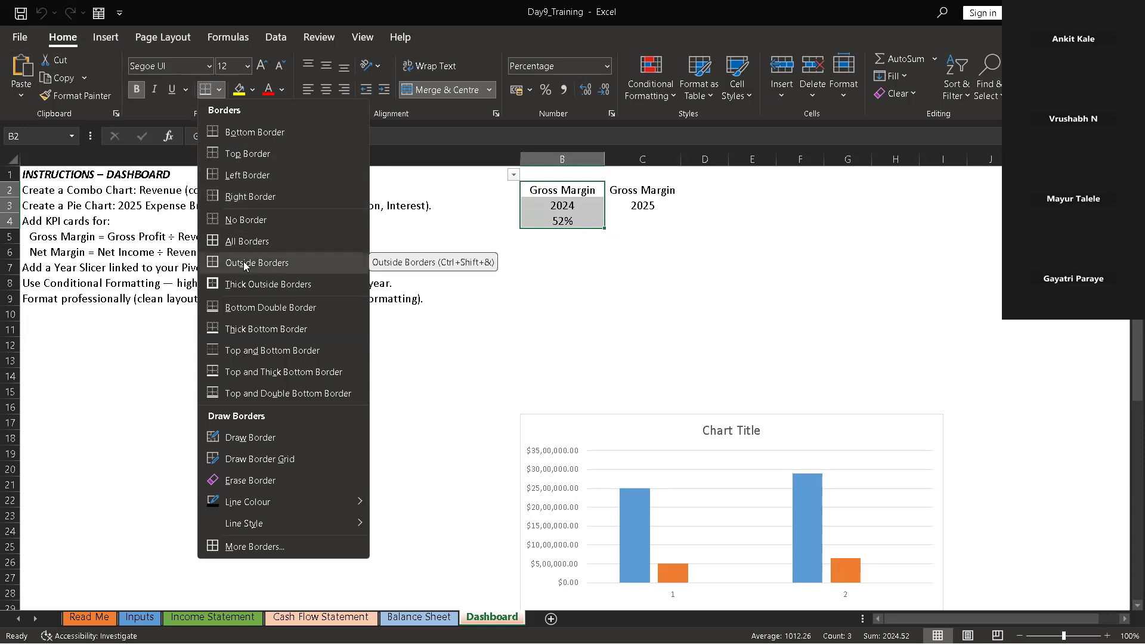
pyautogui.click(244, 263)
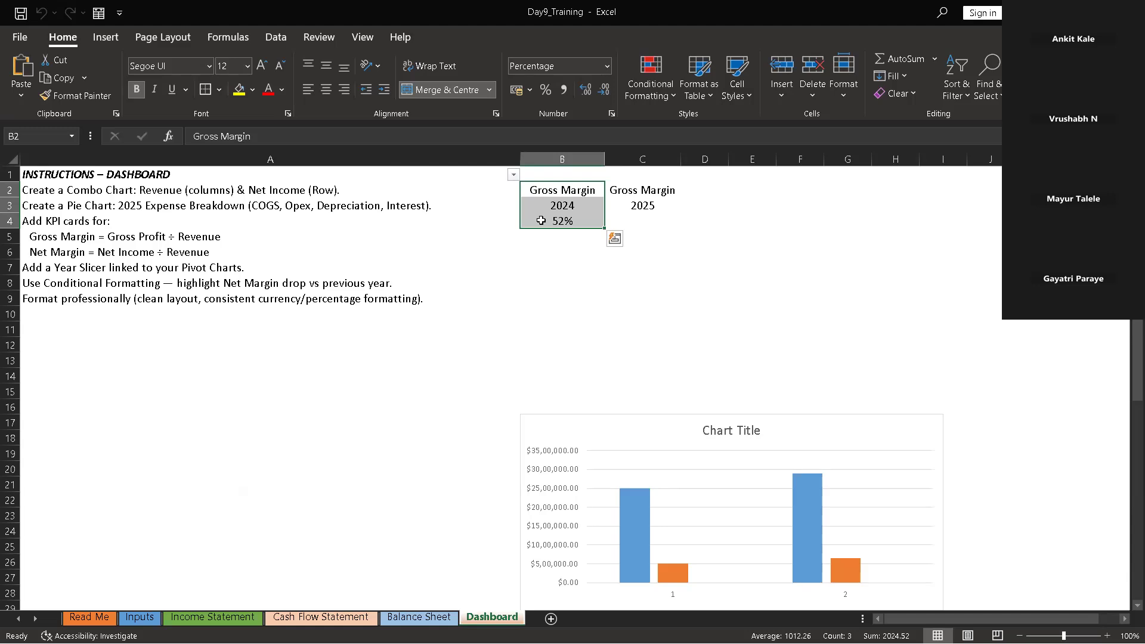
pyautogui.click(540, 249)
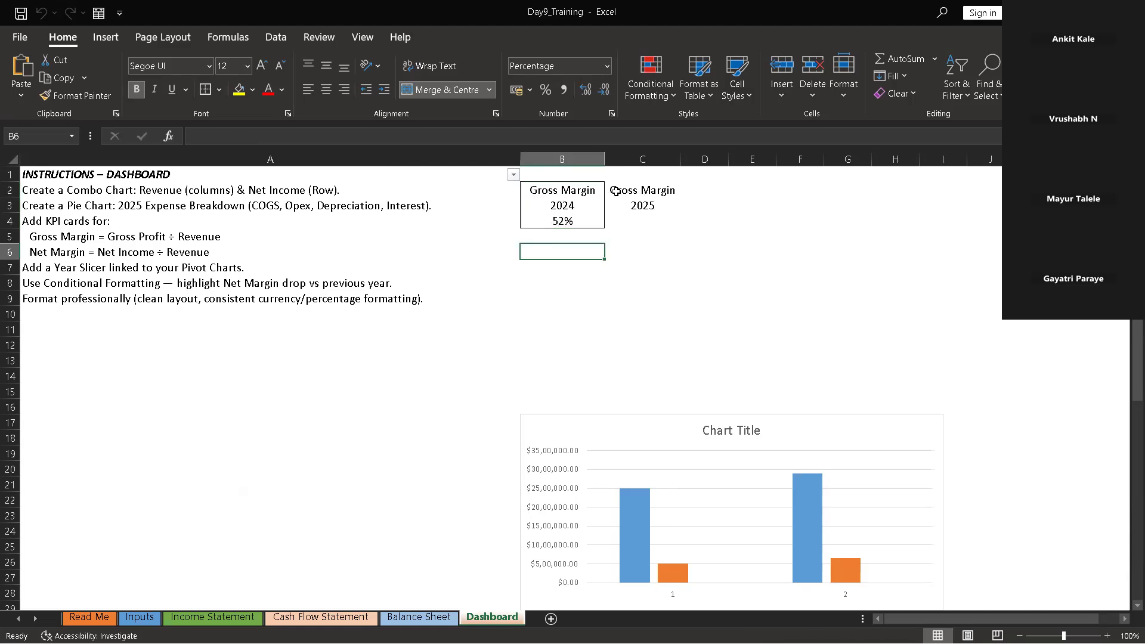
# Calculate the 2025 gross margin in C4 by dividing the Income Statement's 2025 Gross Profit (C4) by its 2025 Revenue (C2)
pyautogui.click(646, 215)
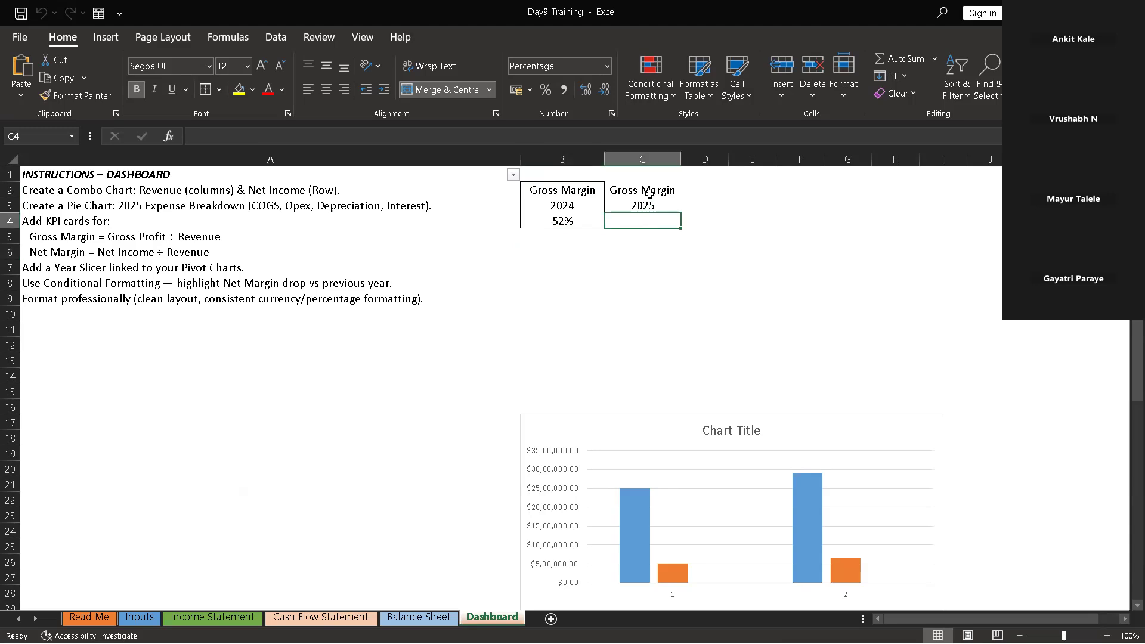
pyautogui.write('=')
pyautogui.click(301, 617)
pyautogui.click(247, 619)
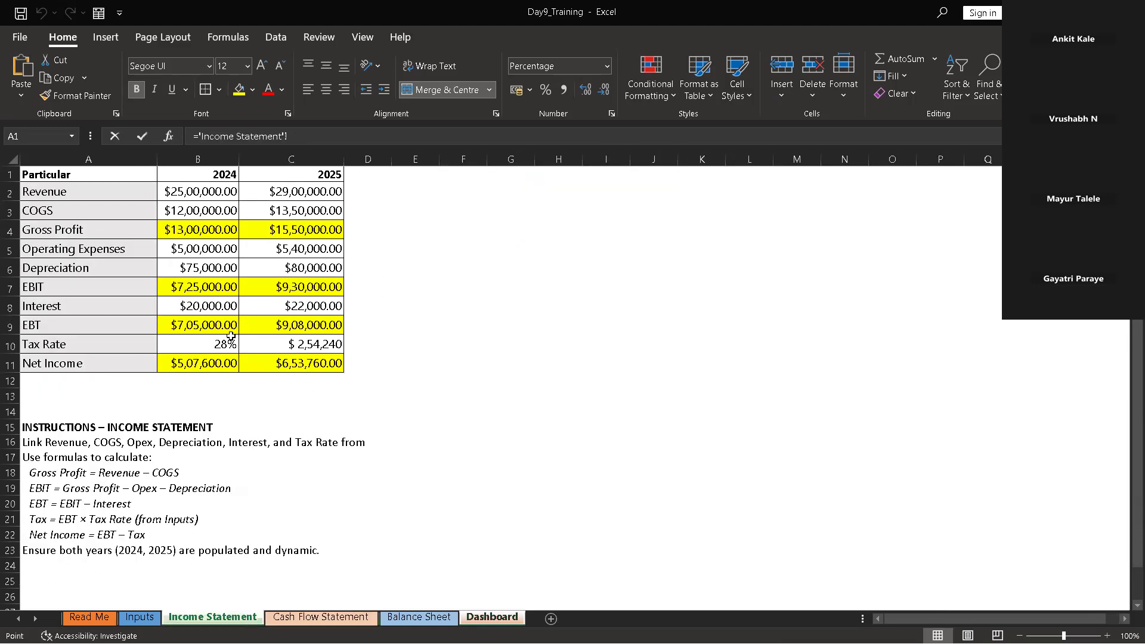
pyautogui.click(310, 234)
pyautogui.write('/')
pyautogui.click(312, 190)
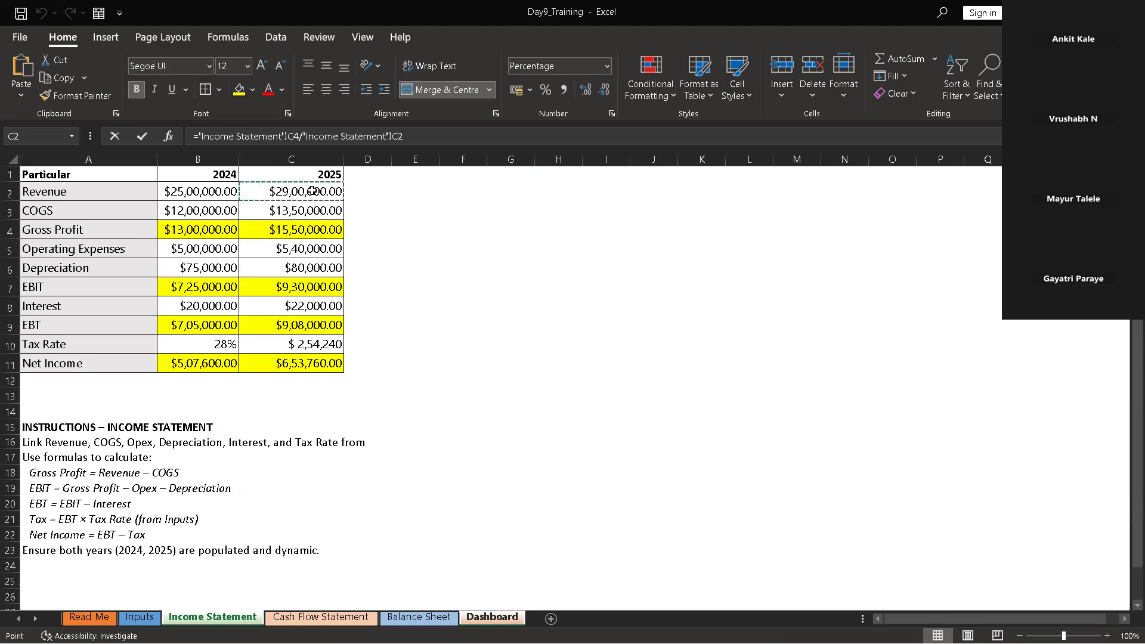
pyautogui.press('Return')
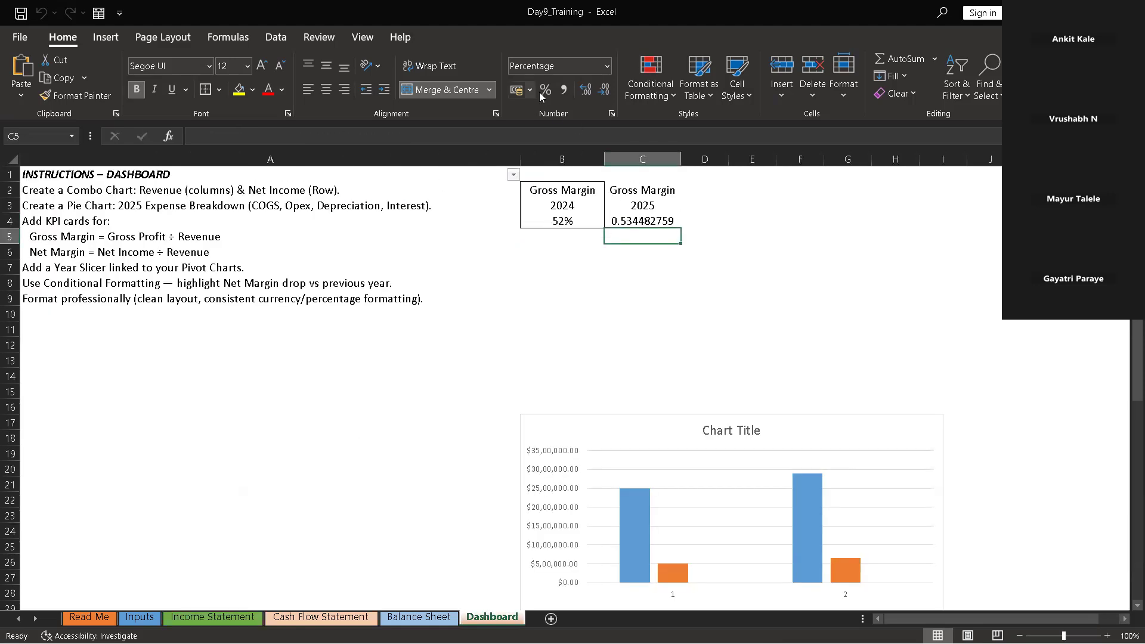
# Format C4 as a percentage and put outside borders around the 2025 Gross Margin card in C2:C4
pyautogui.click(655, 222)
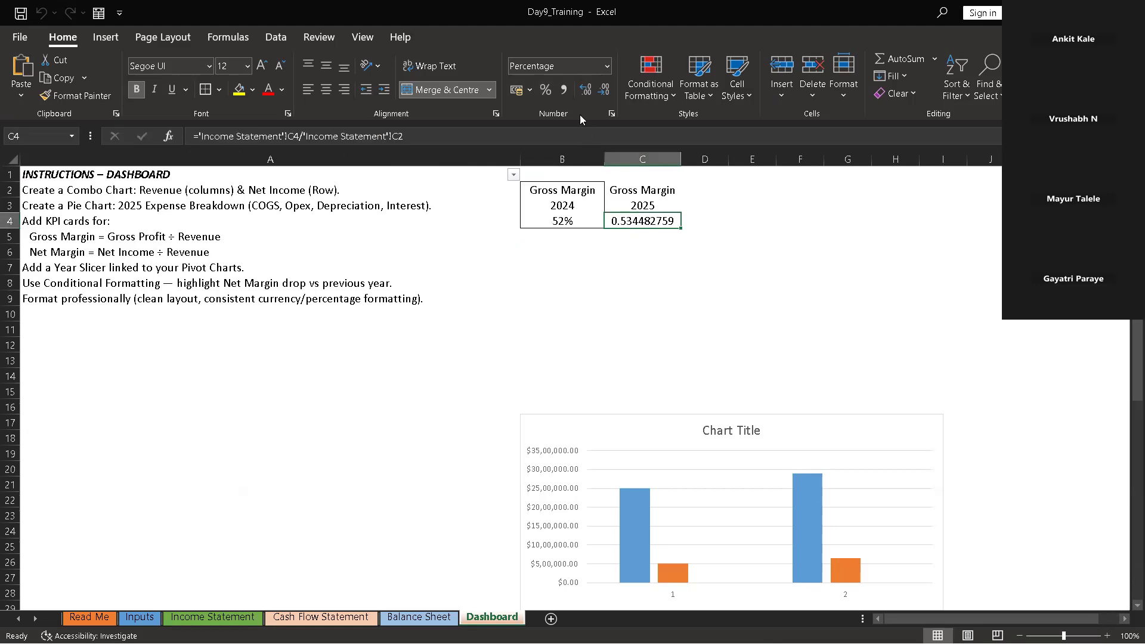
pyautogui.click(546, 90)
pyautogui.click(629, 186)
pyautogui.moveTo(629, 186); pyautogui.dragTo(646, 220)
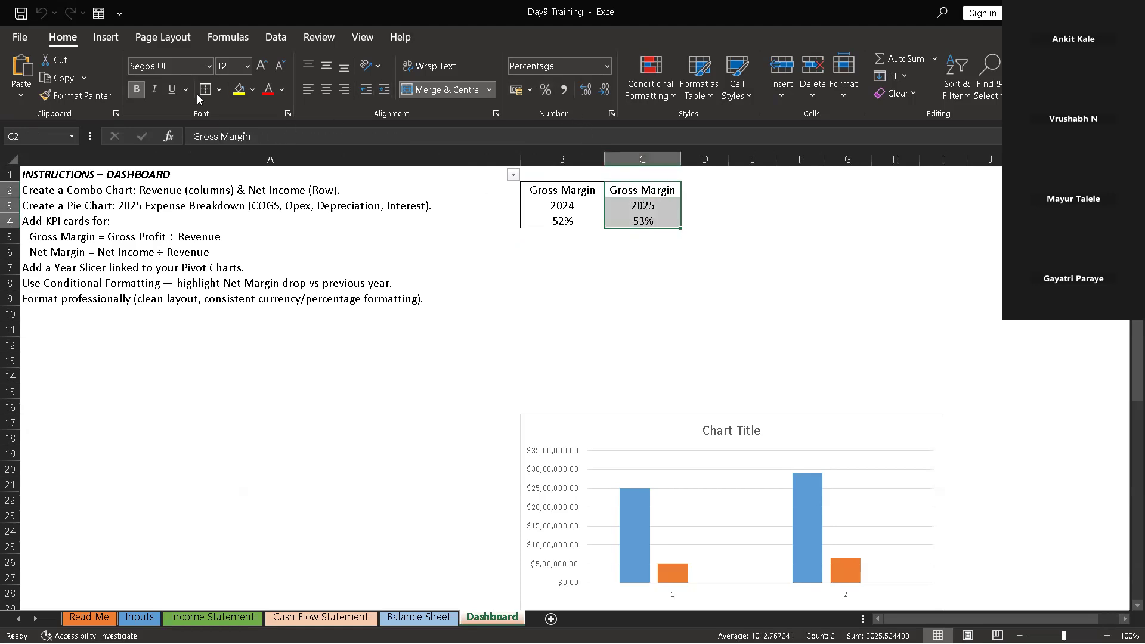
pyautogui.click(219, 90)
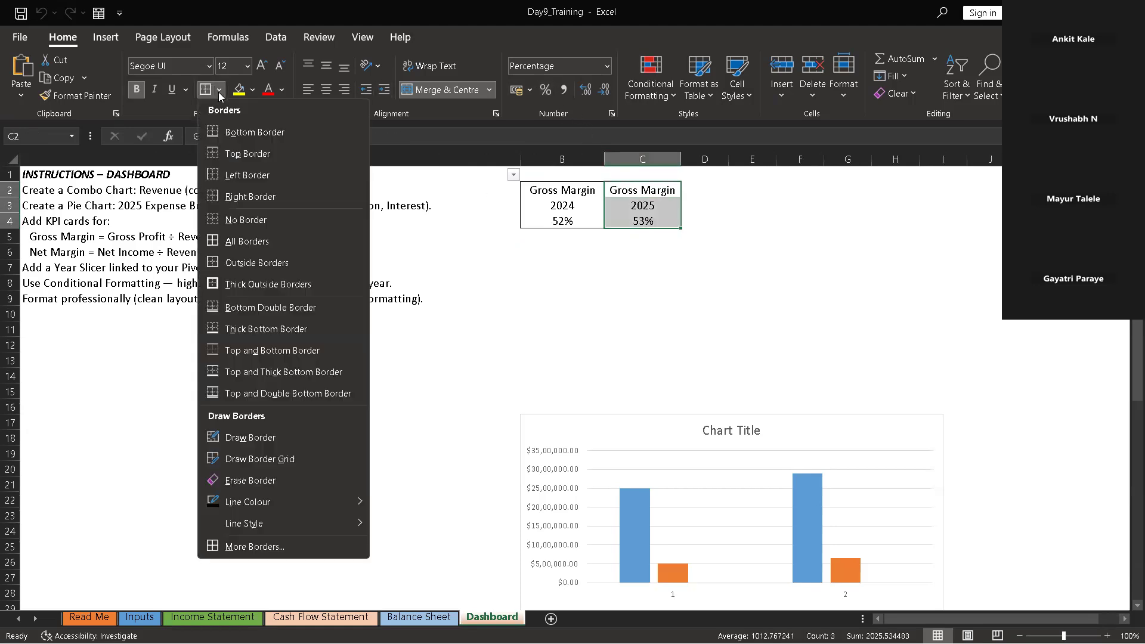
pyautogui.click(250, 263)
pyautogui.click(691, 251)
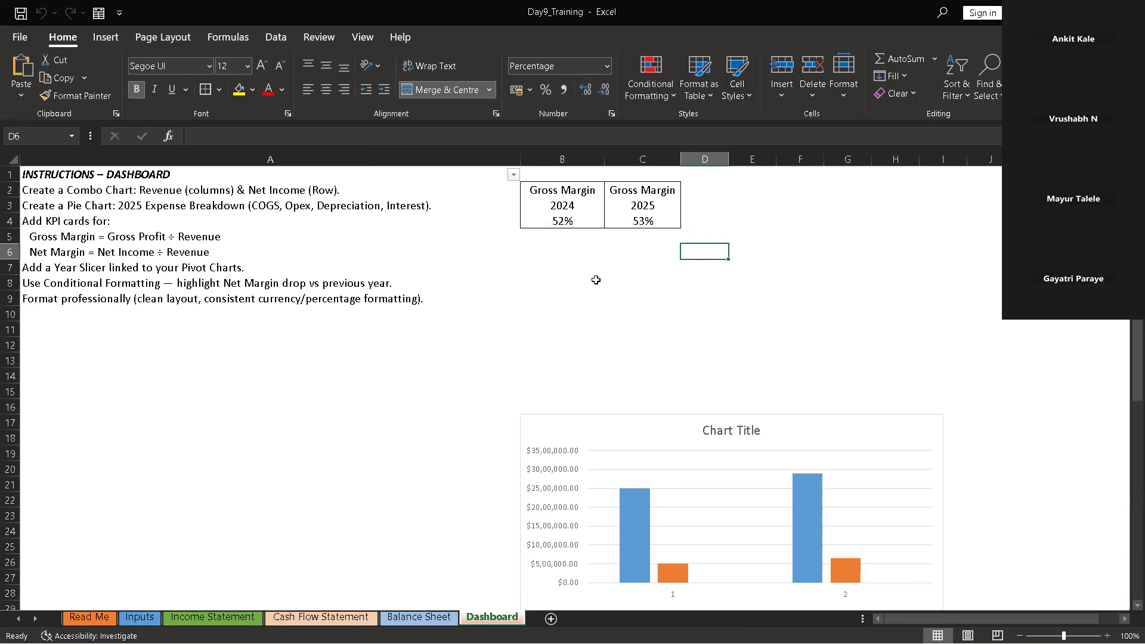
# Add the header "Particular" in cell A1 of the Balance Sheet
pyautogui.click(409, 620)
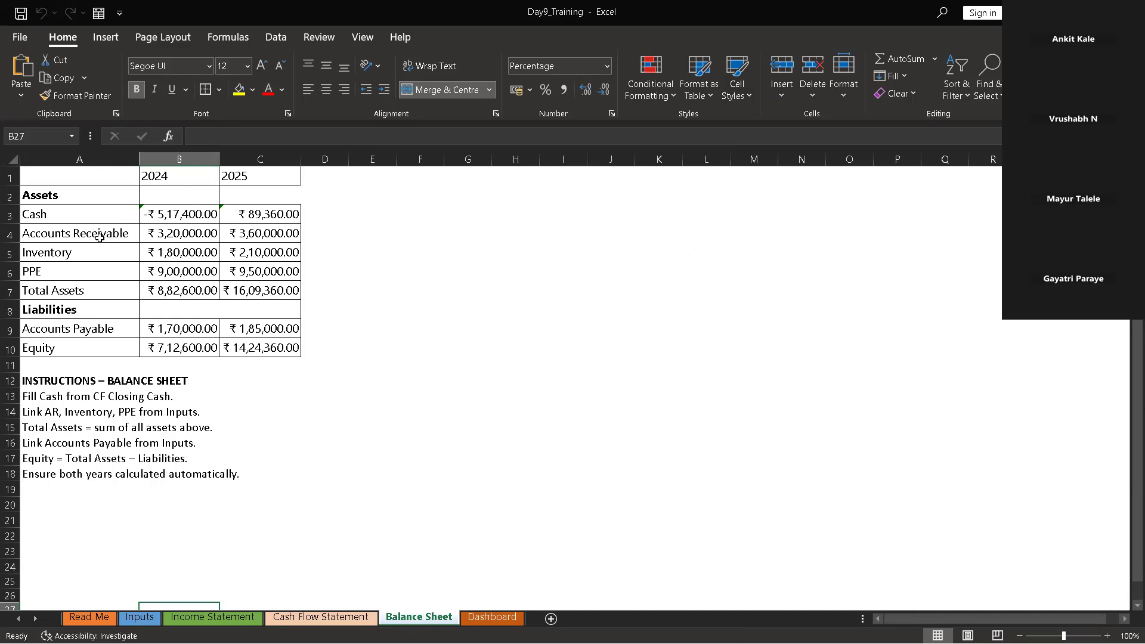
pyautogui.click(220, 198)
pyautogui.click(215, 198)
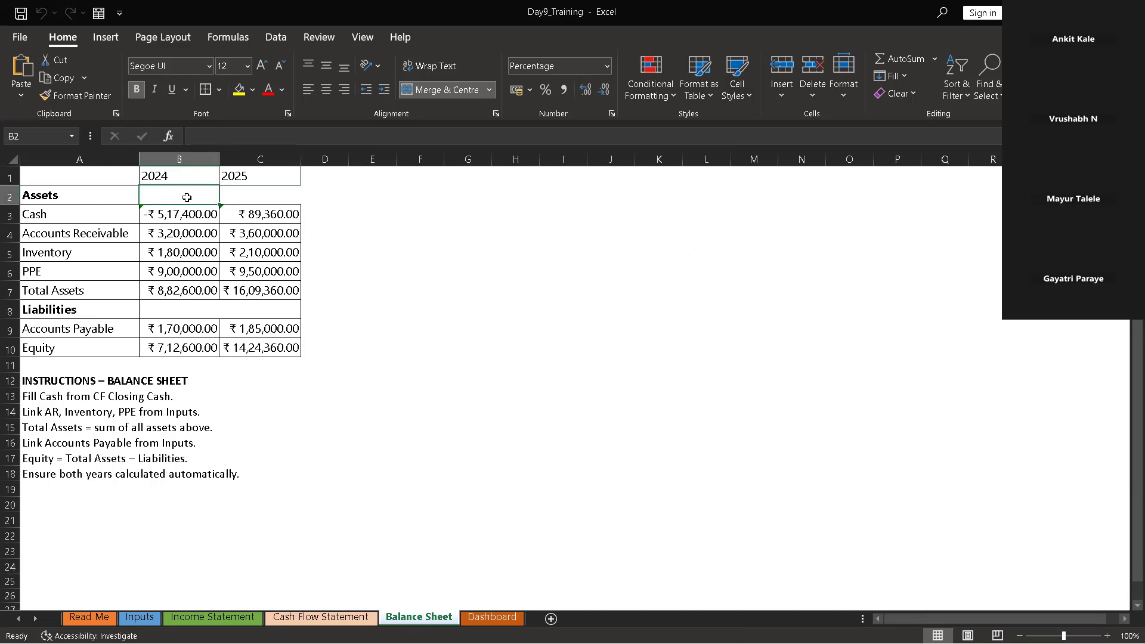
pyautogui.click(114, 200)
pyautogui.click(96, 179)
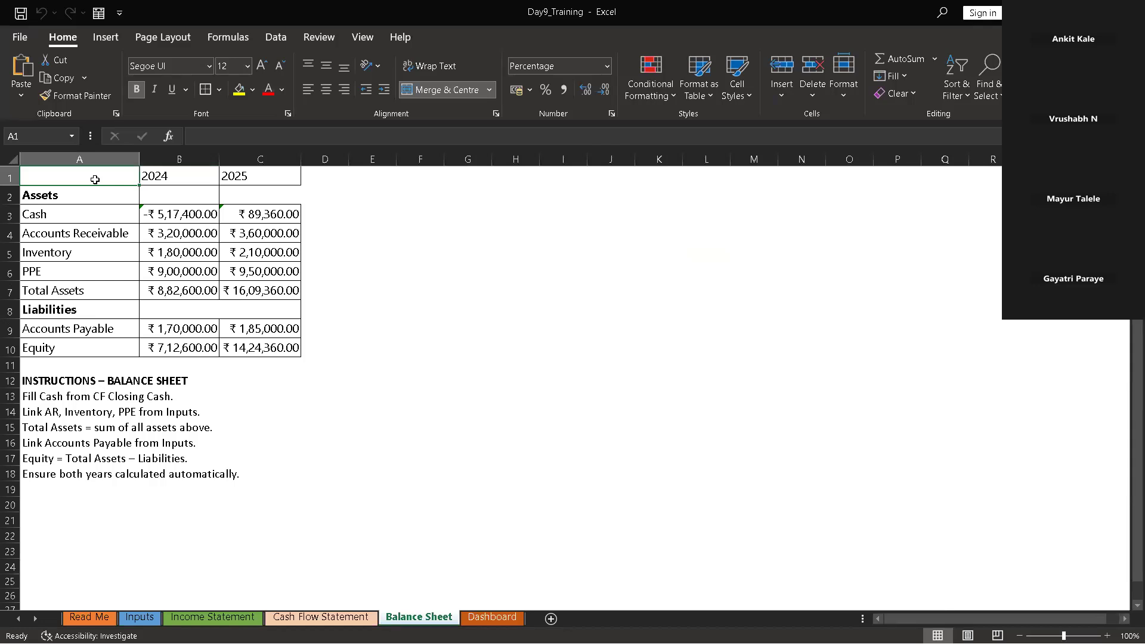
pyautogui.write('P')
pyautogui.press('BackSpace')
pyautogui.press('BackSpace')
pyautogui.write('P')
pyautogui.press('BackSpace')
pyautogui.write('articular')
pyautogui.press('Return')
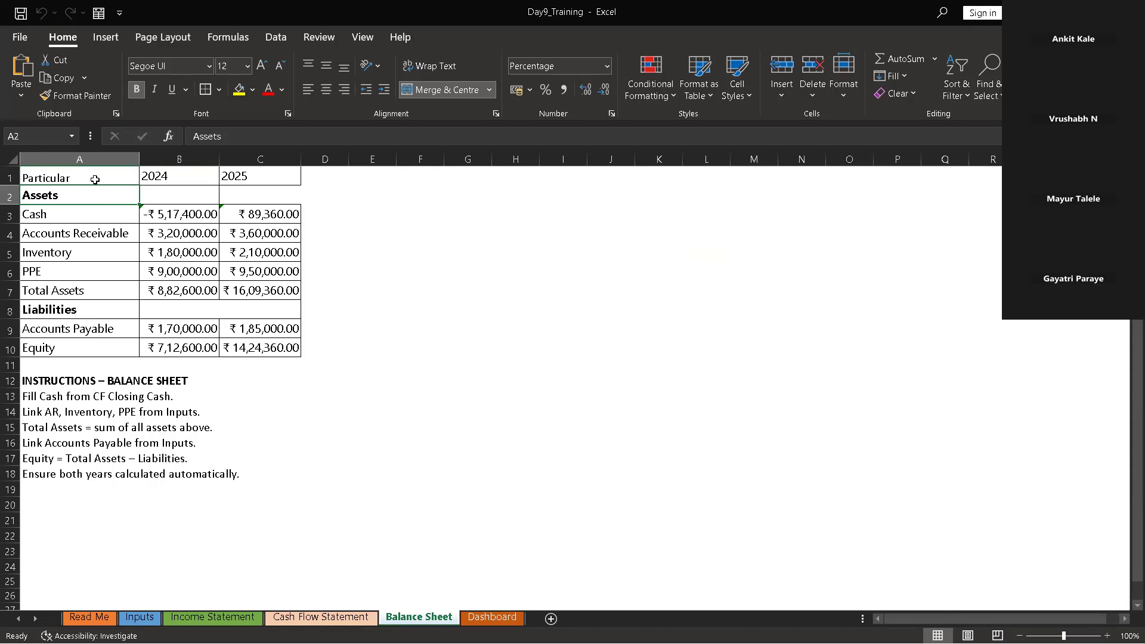
pyautogui.click(95, 179)
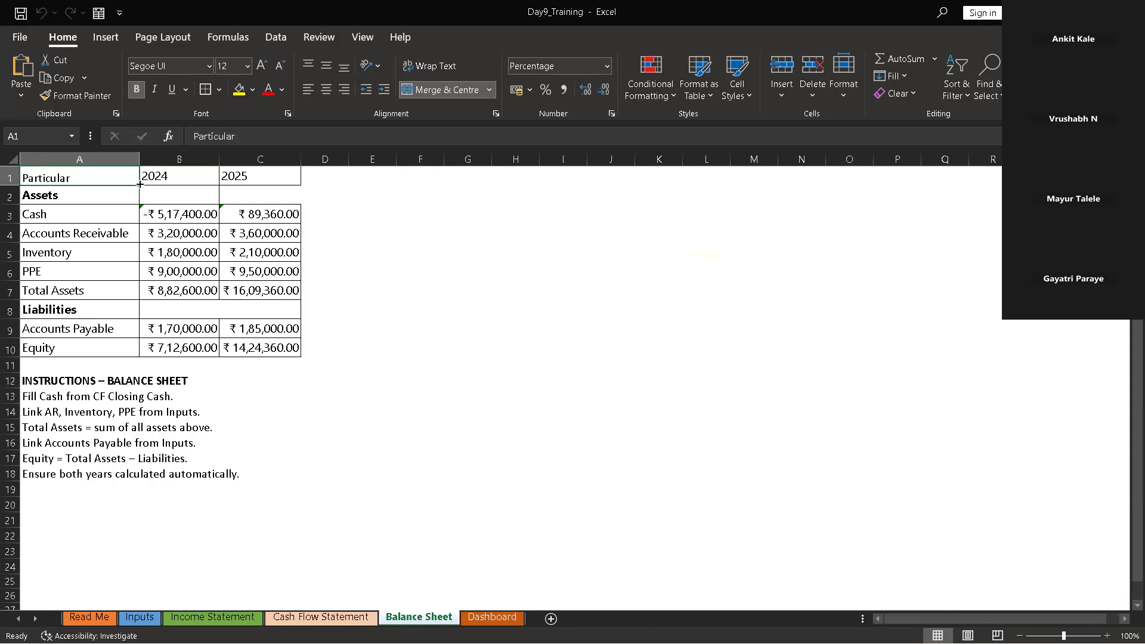
pyautogui.moveTo(138, 189); pyautogui.dragTo(218, 207)
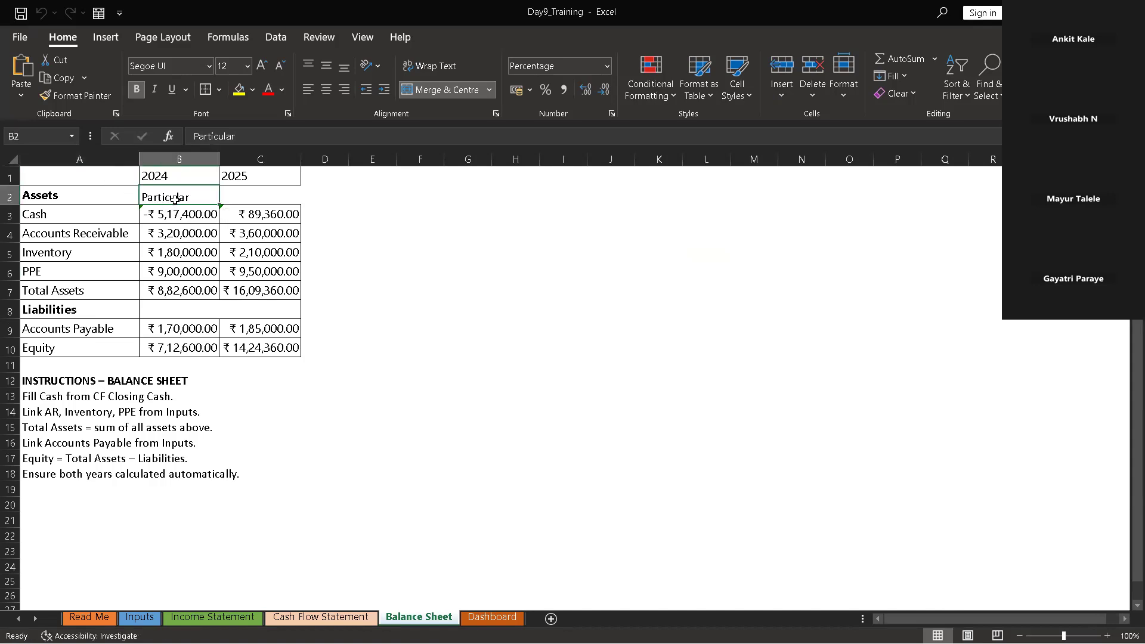
pyautogui.hotkey('ctrl', 'z')
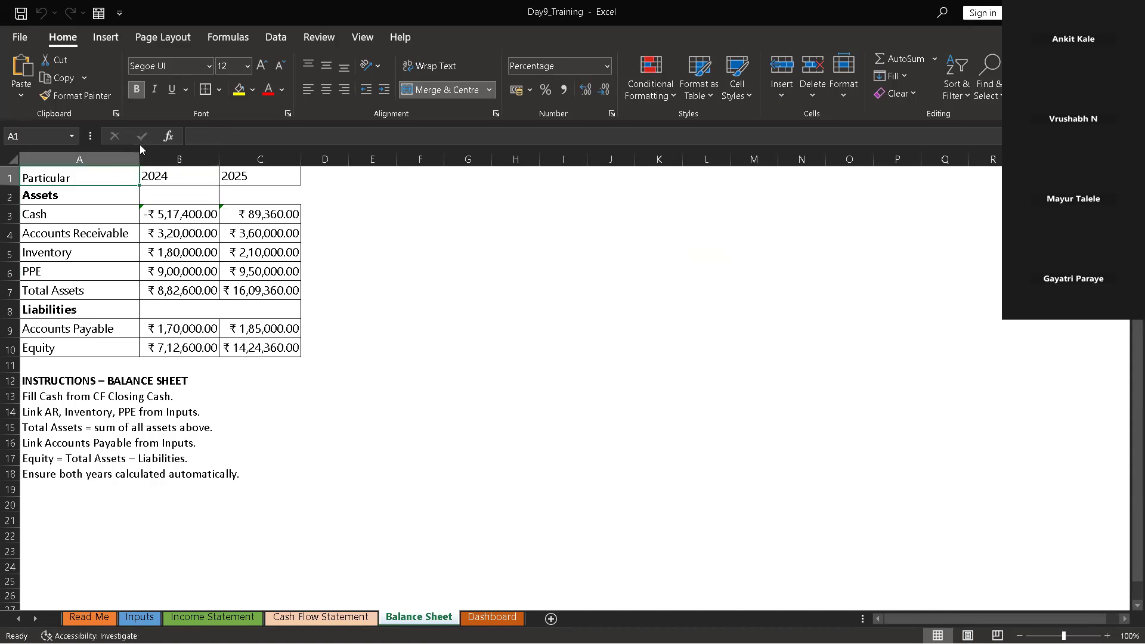
# Create a PivotTable from the Balance Sheet range A1:C10 on the existing Dashboard sheet at cell B7
pyautogui.moveTo(31, 172); pyautogui.dragTo(297, 345)
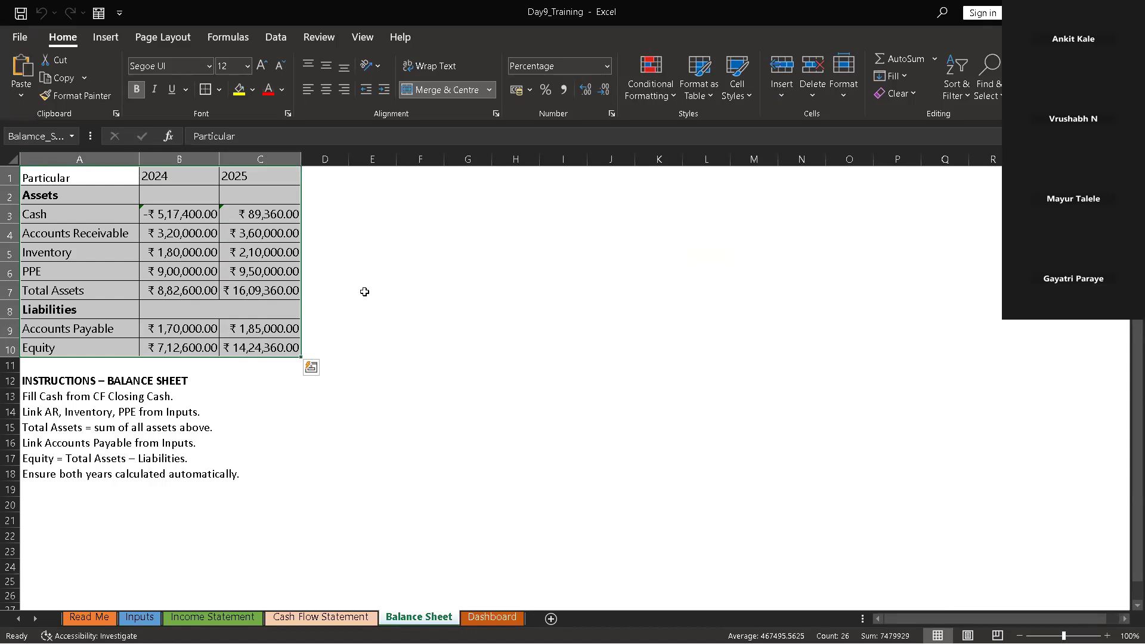
pyautogui.click(106, 37)
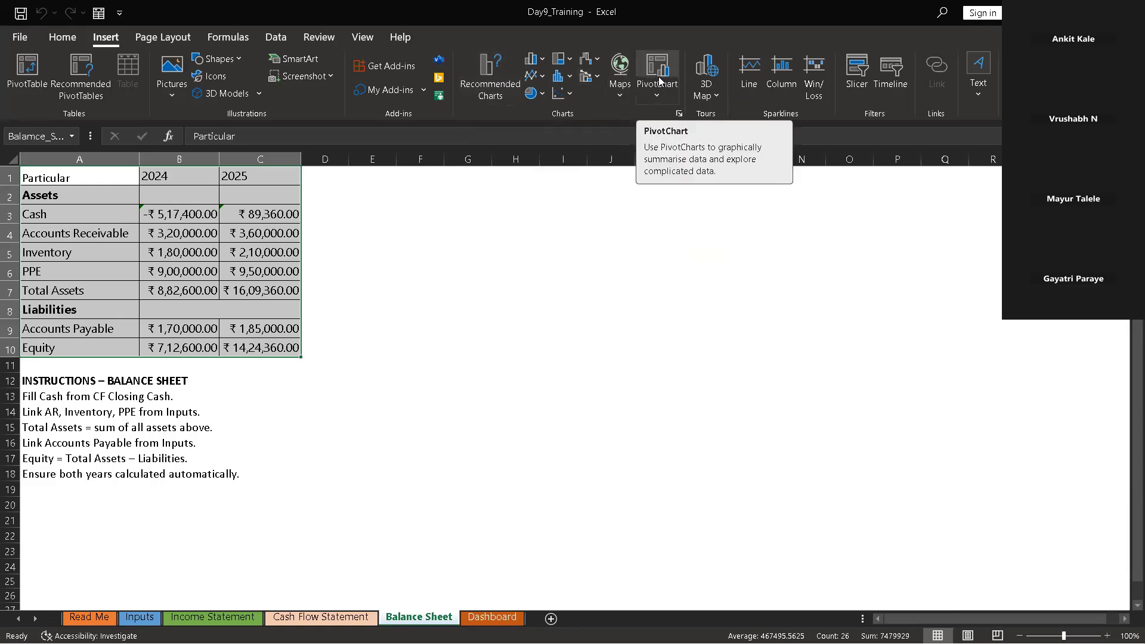
pyautogui.click(20, 68)
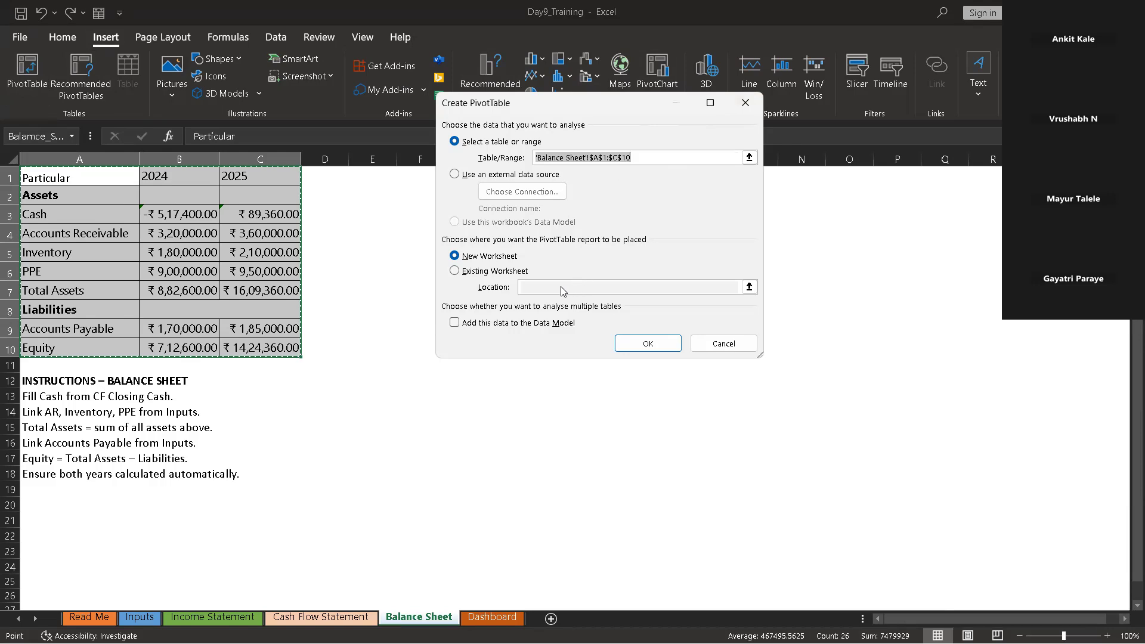
pyautogui.click(455, 272)
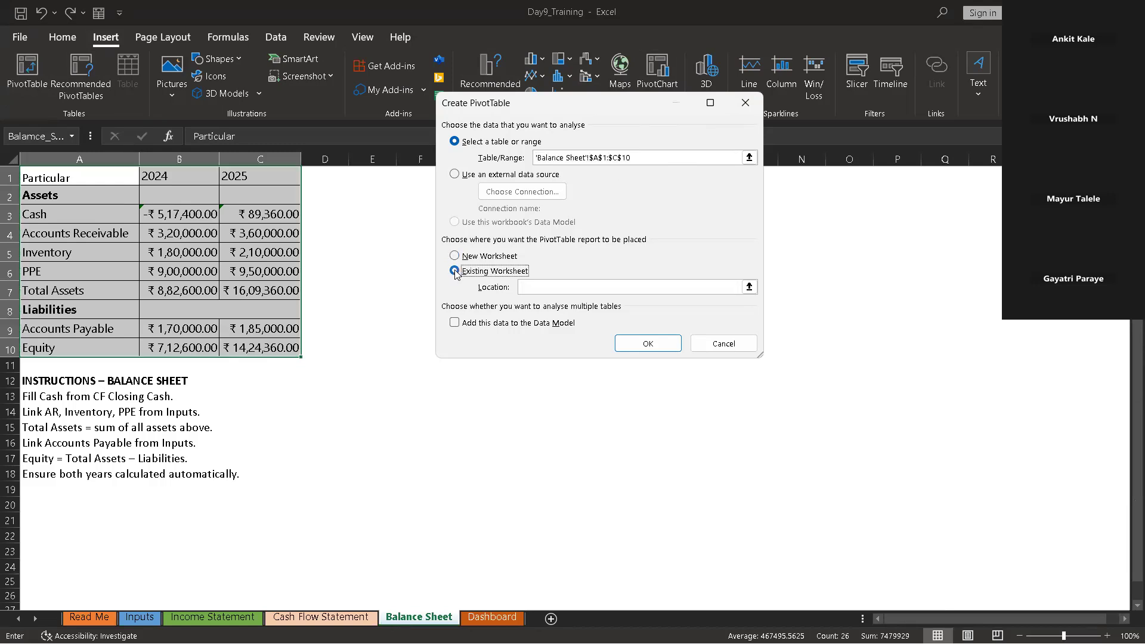
pyautogui.click(749, 287)
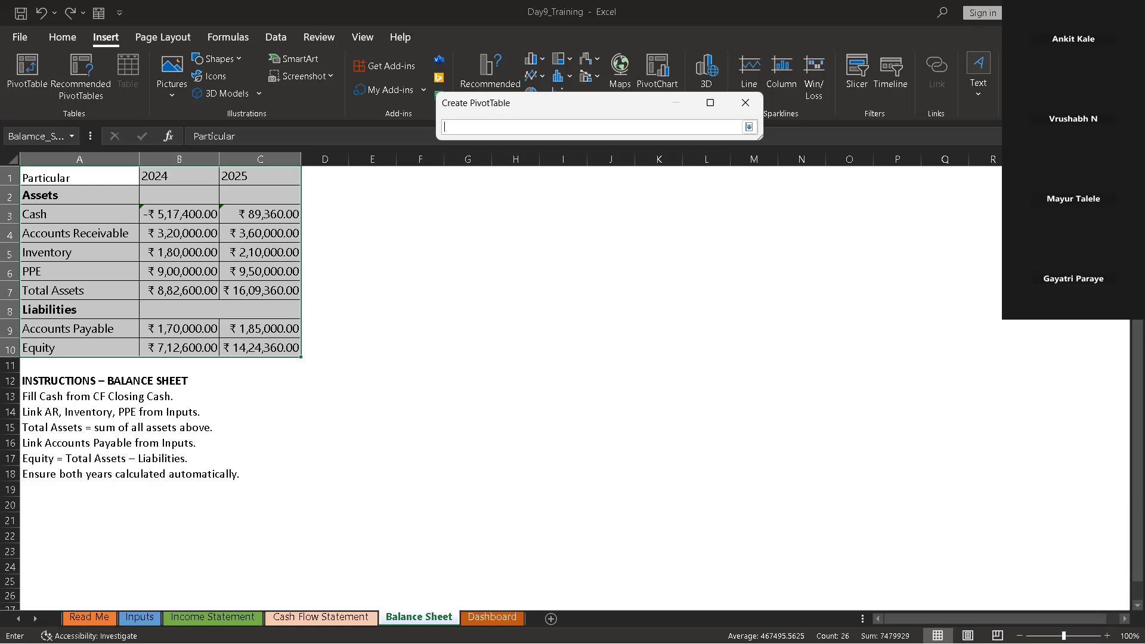
pyautogui.click(486, 617)
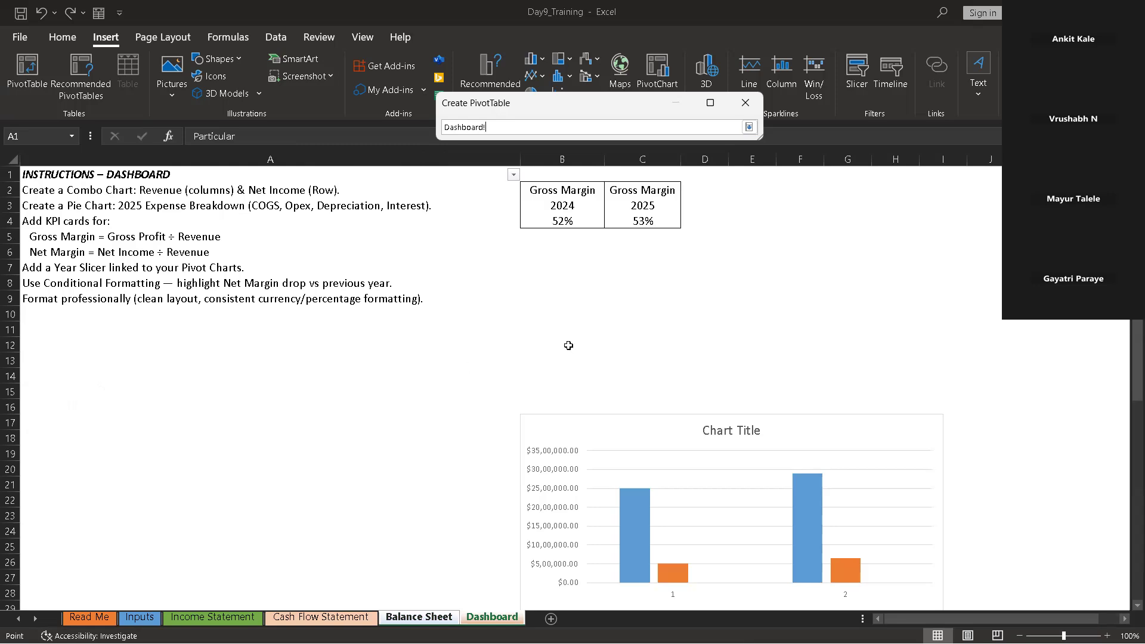
pyautogui.scroll(-4, 567, 340)
pyautogui.scroll(4, 565, 350)
pyautogui.click(572, 265)
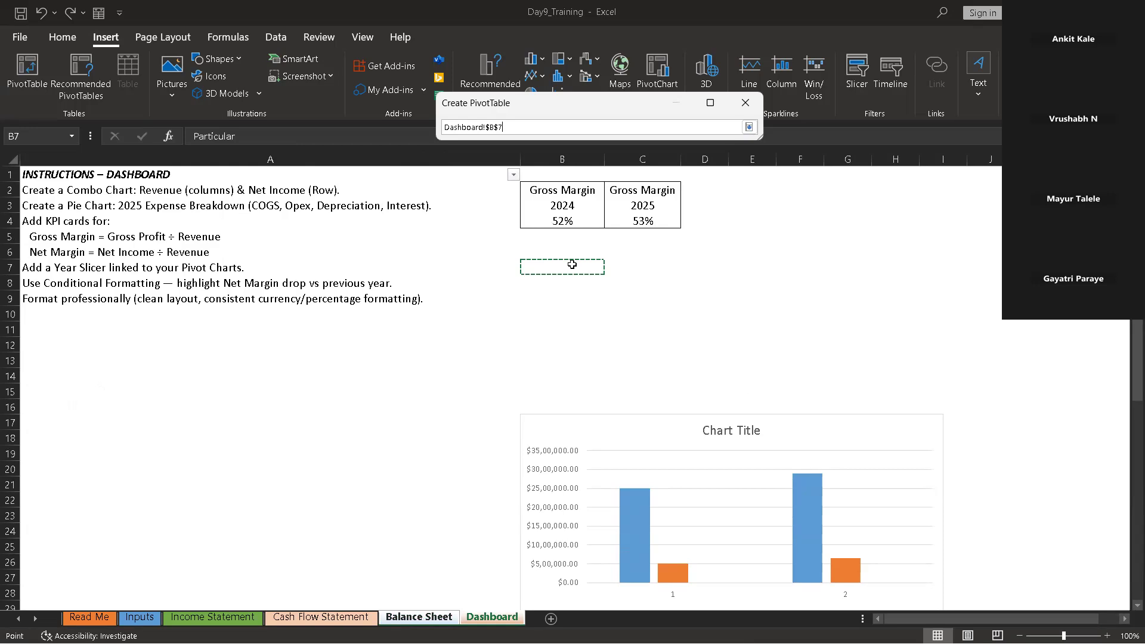
pyautogui.click(749, 127)
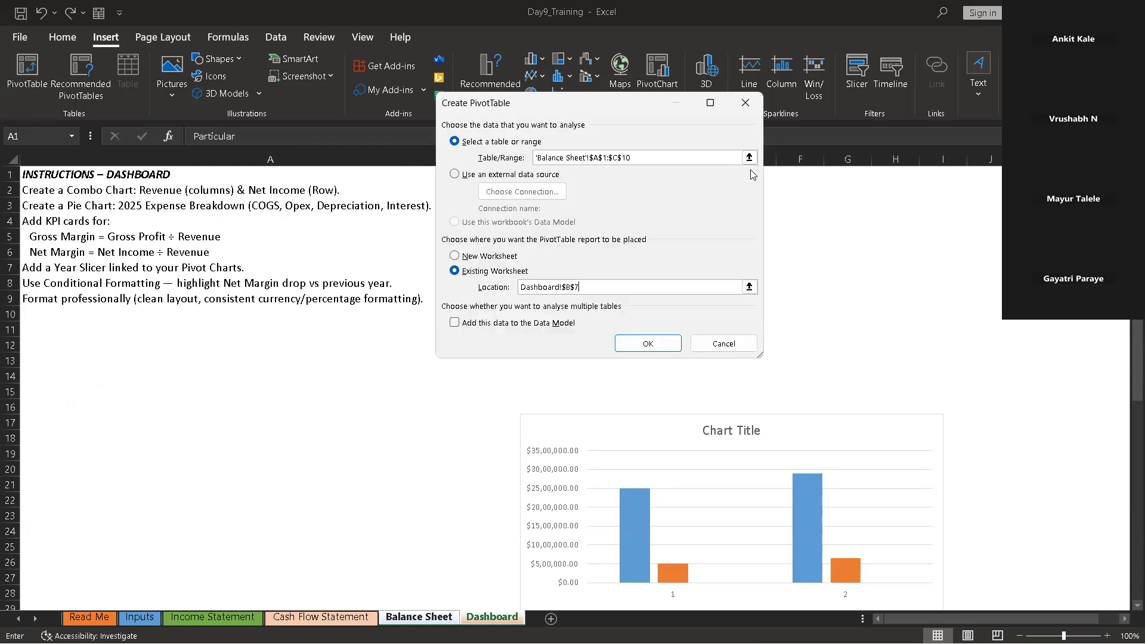
pyautogui.click(648, 343)
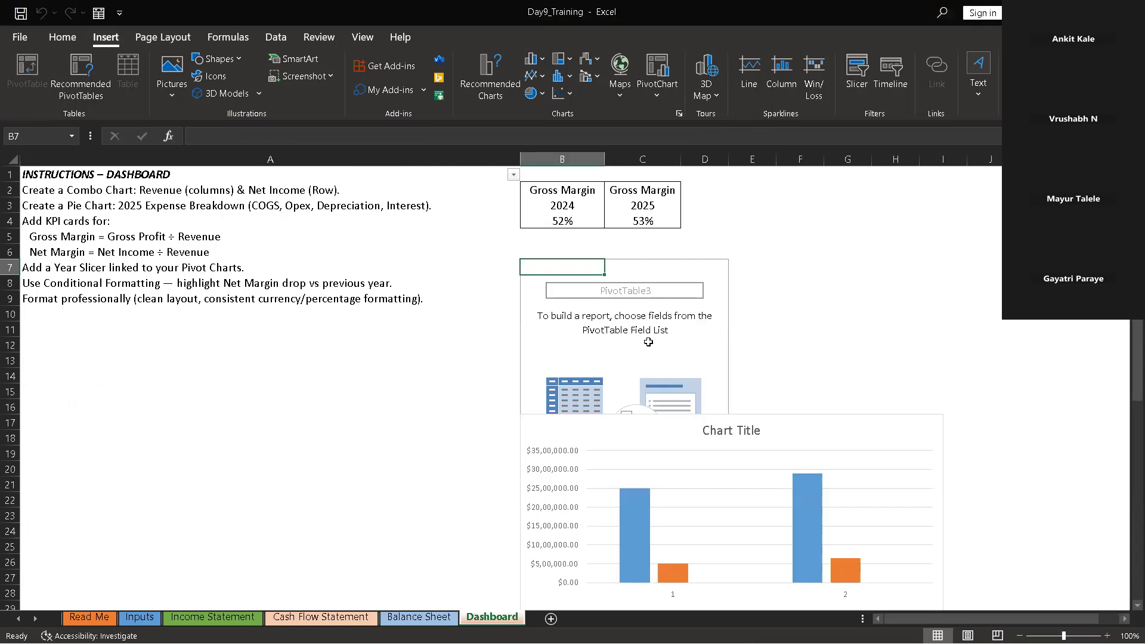
pyautogui.click(818, 330)
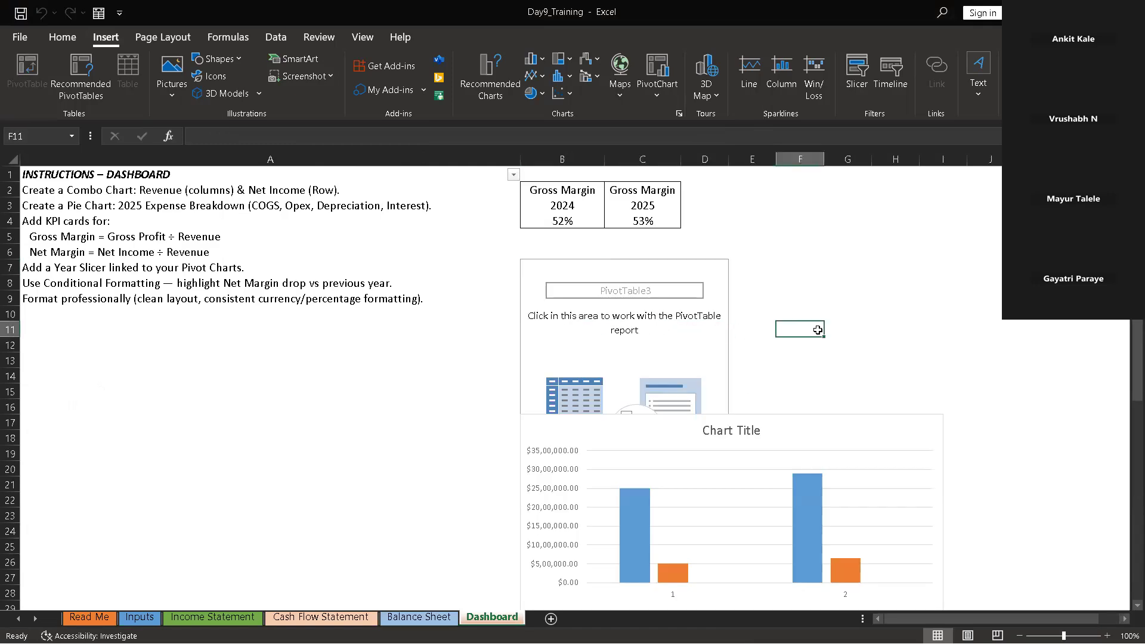
pyautogui.scroll(-2, 835, 327)
pyautogui.scroll(2, 804, 337)
pyautogui.click(635, 294)
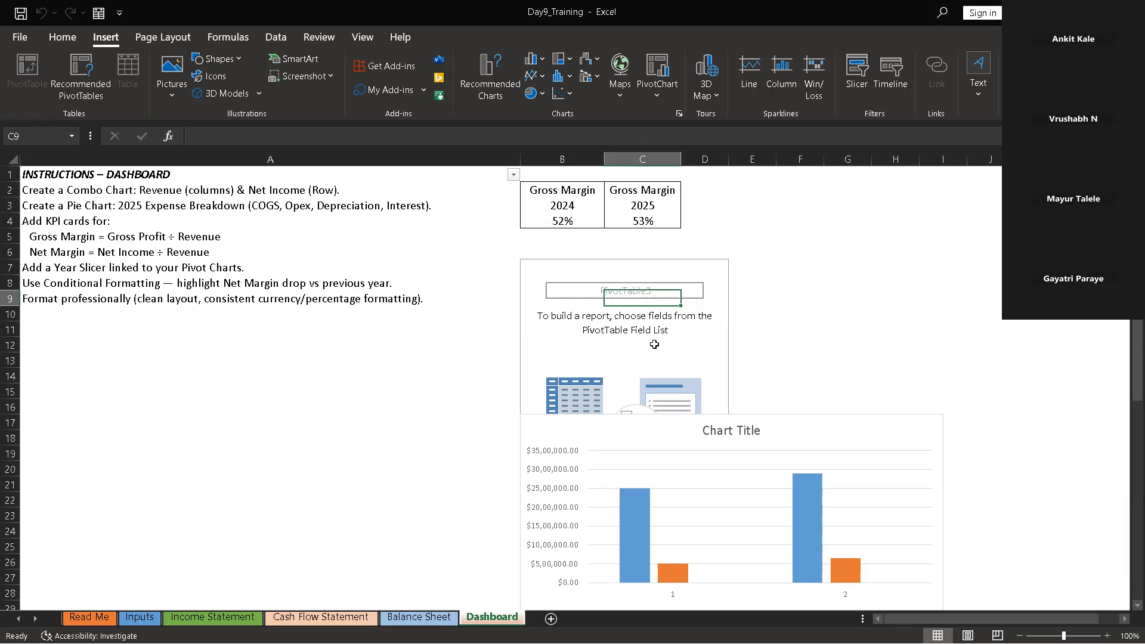
pyautogui.scroll(-2, 654, 346)
pyautogui.scroll(2, 654, 346)
pyautogui.click(653, 344)
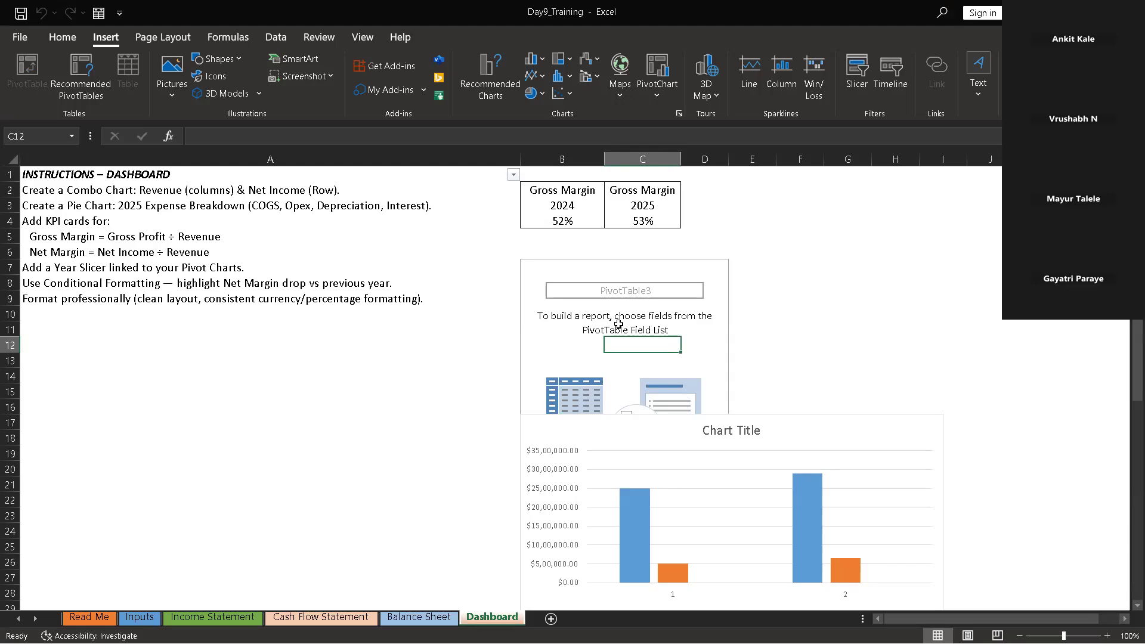
pyautogui.moveTo(557, 247); pyautogui.dragTo(562, 242)
pyautogui.click(564, 250)
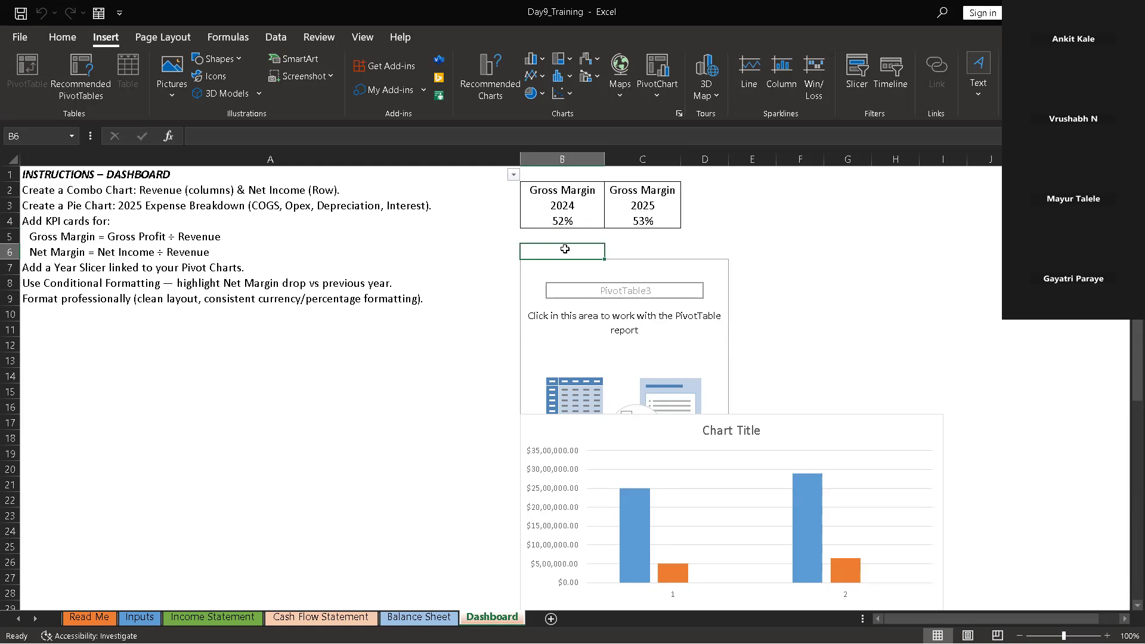
pyautogui.click(568, 265)
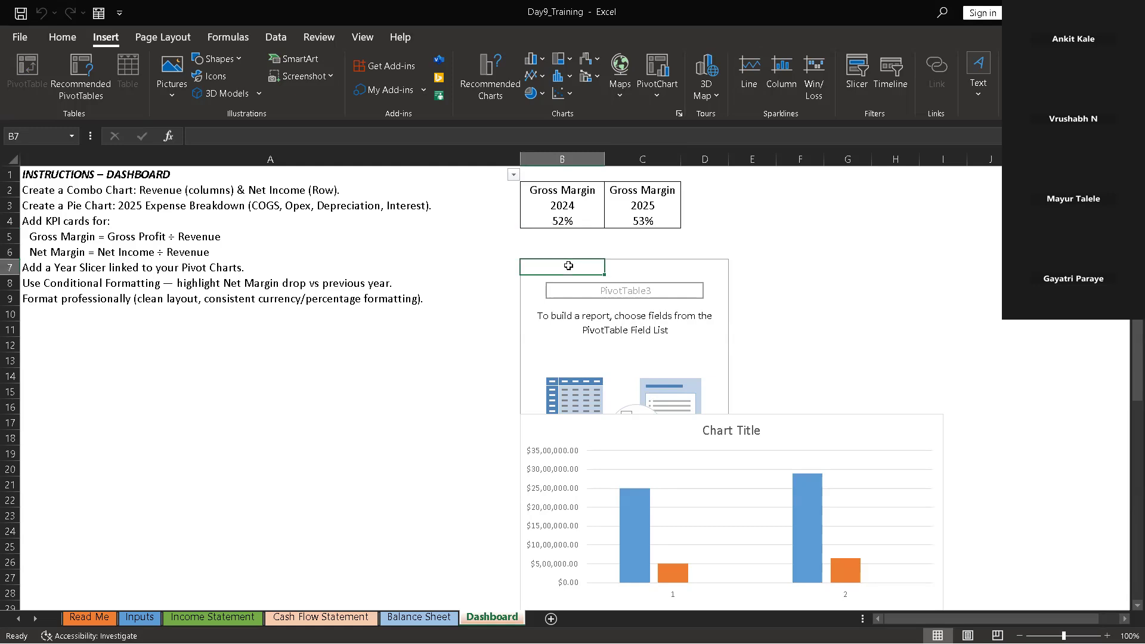
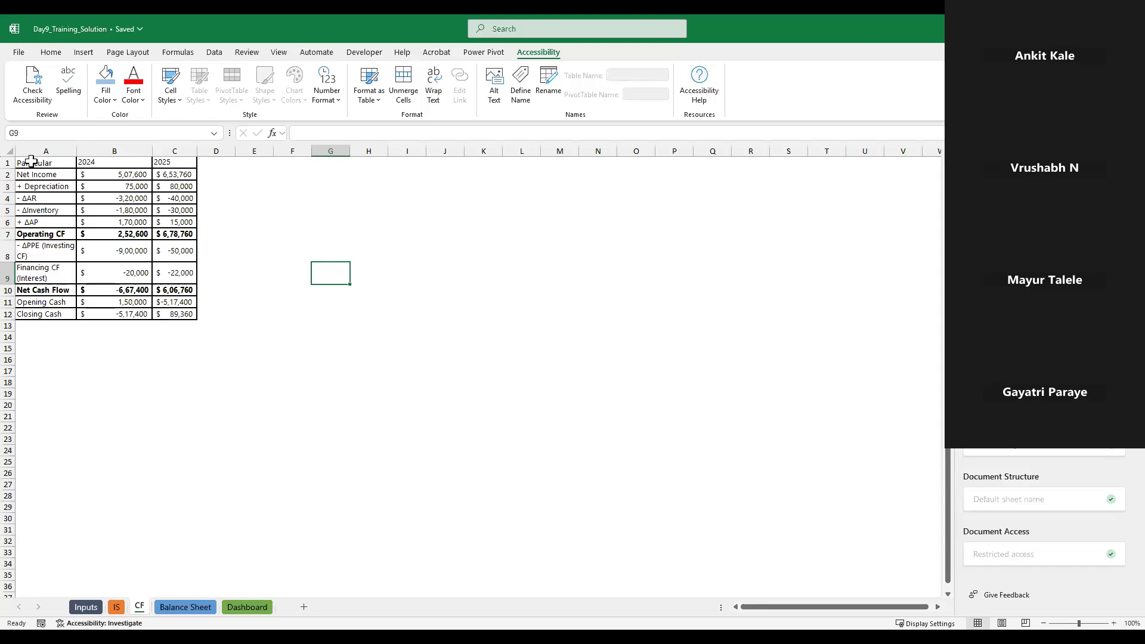
# Try to create a PivotChart from the CF sheet's range A1:C12 on the existing Dashboard sheet at cell B22
pyautogui.click(31, 161)
pyautogui.moveTo(169, 311); pyautogui.dragTo(177, 316)
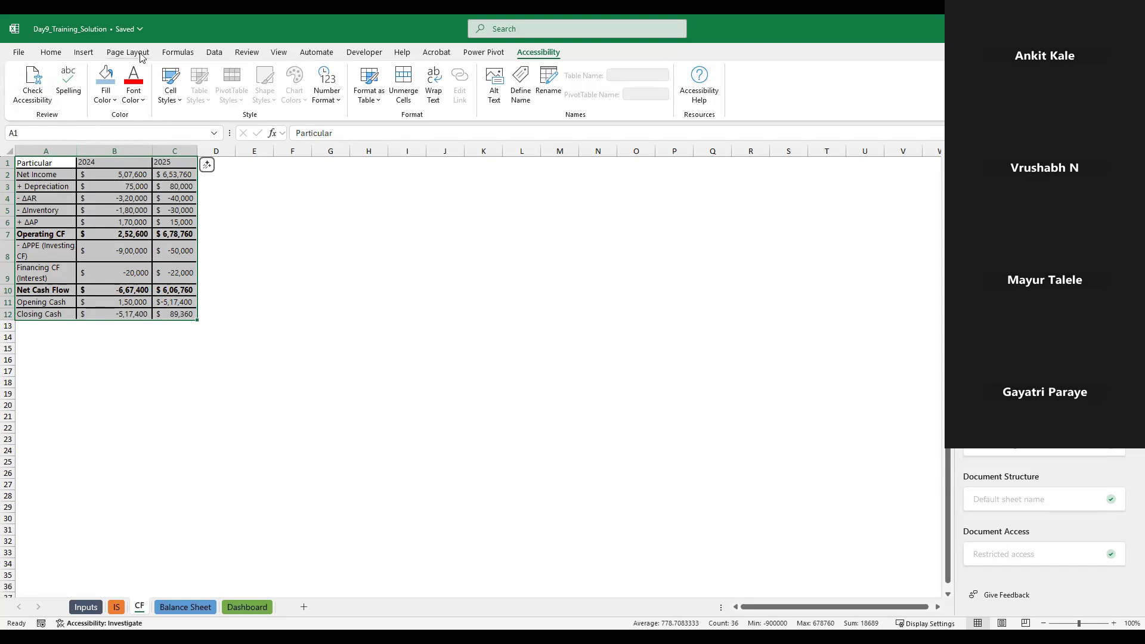
pyautogui.click(84, 52)
pyautogui.click(41, 102)
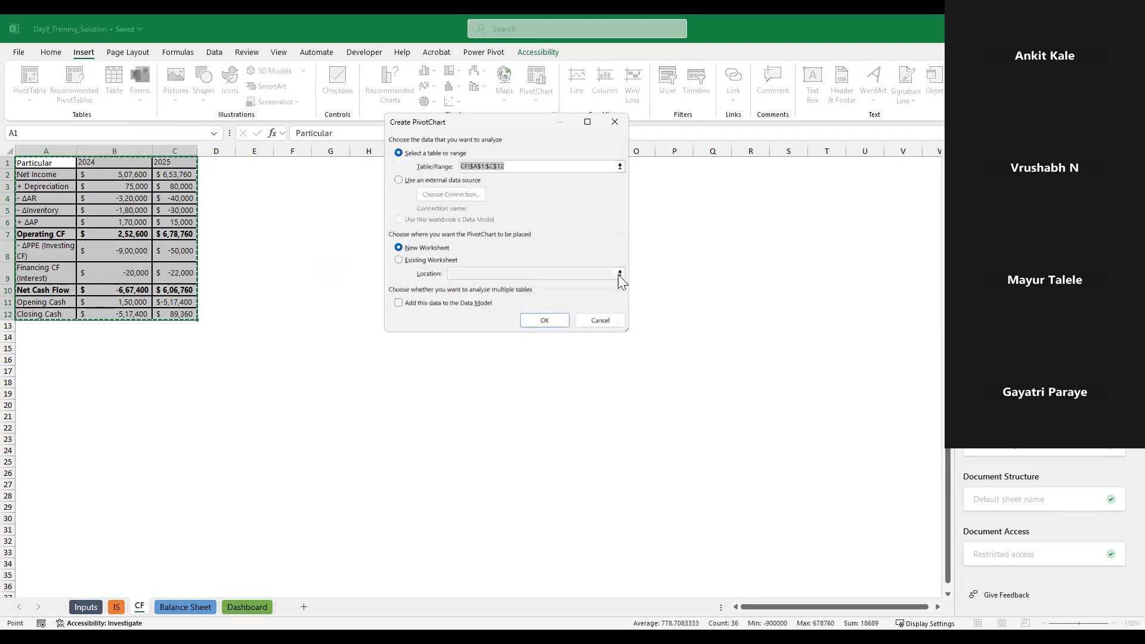
pyautogui.click(370, 234)
pyautogui.click(431, 260)
pyautogui.click(517, 273)
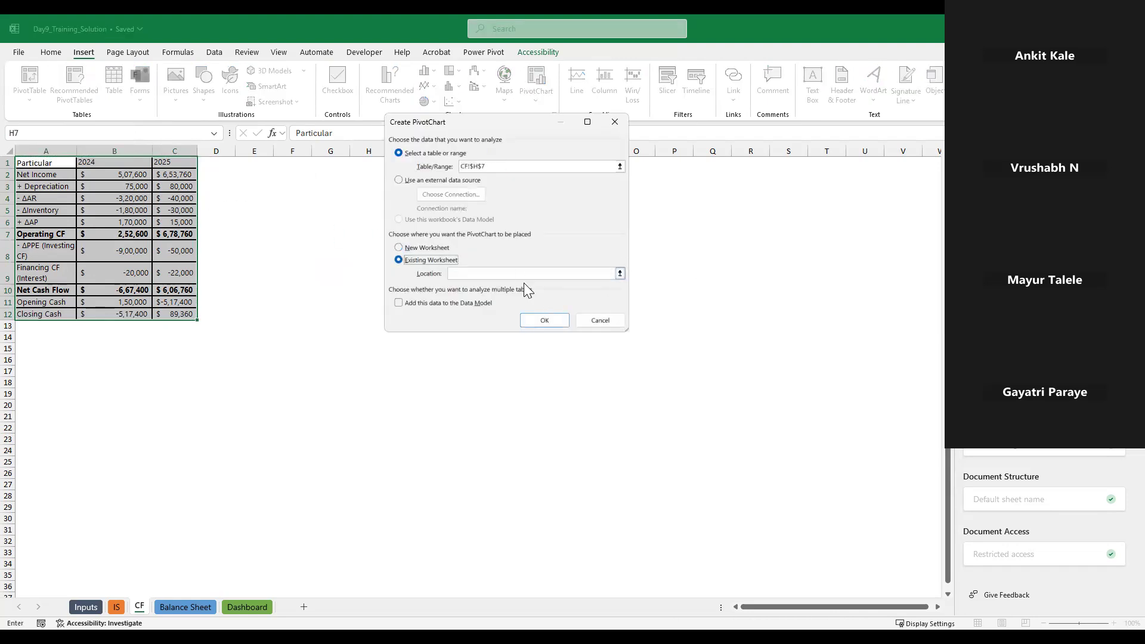
pyautogui.click(619, 273)
pyautogui.click(261, 605)
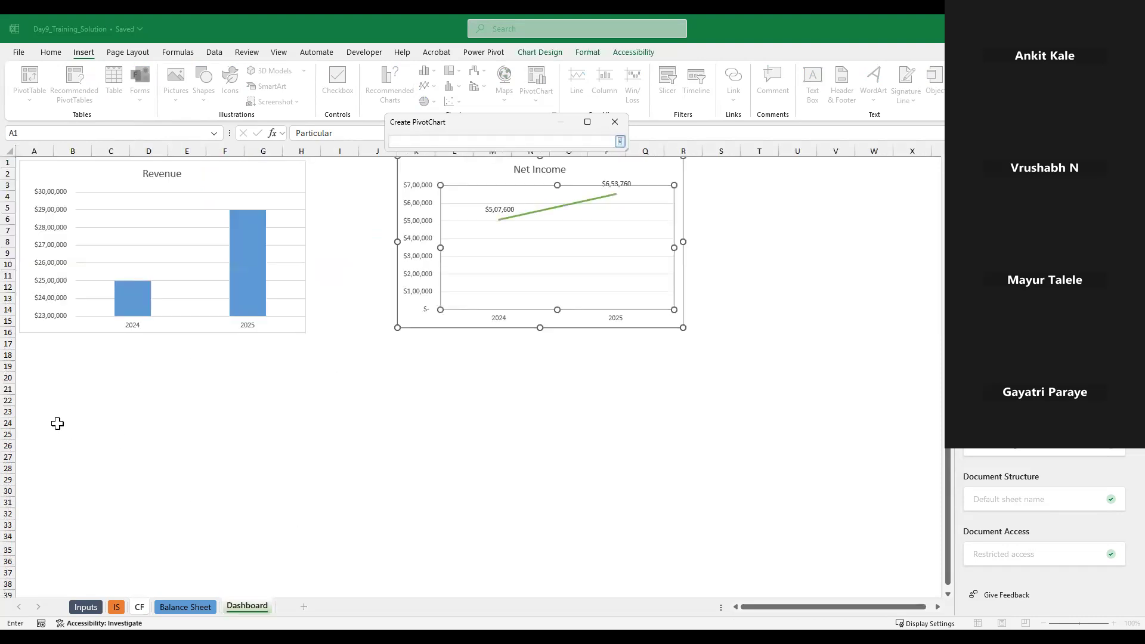
pyautogui.click(84, 400)
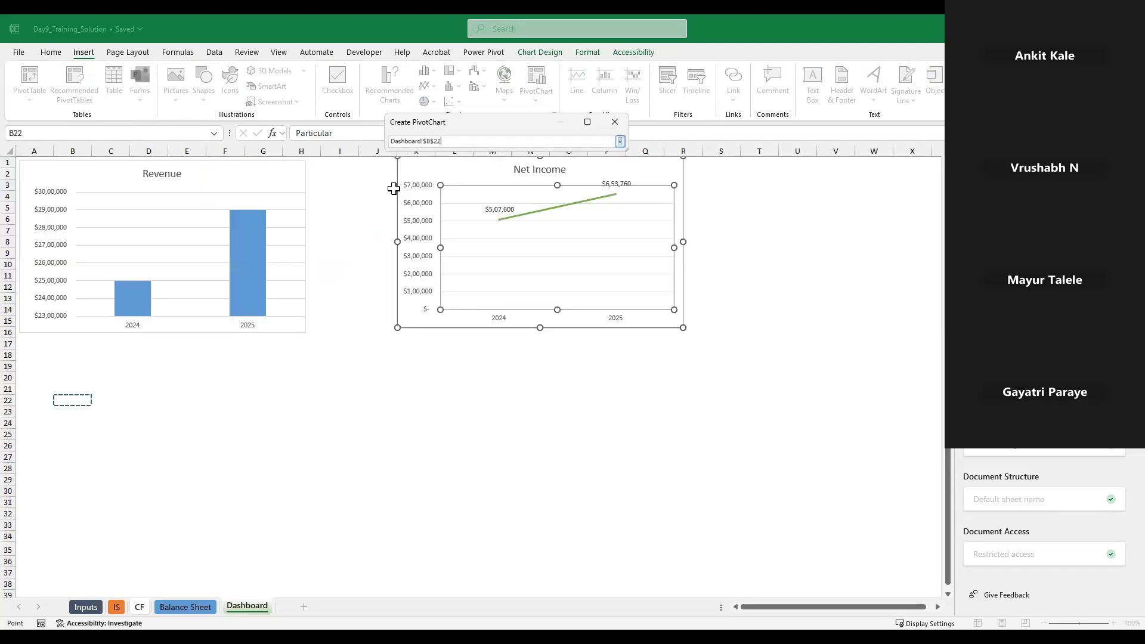
pyautogui.click(619, 141)
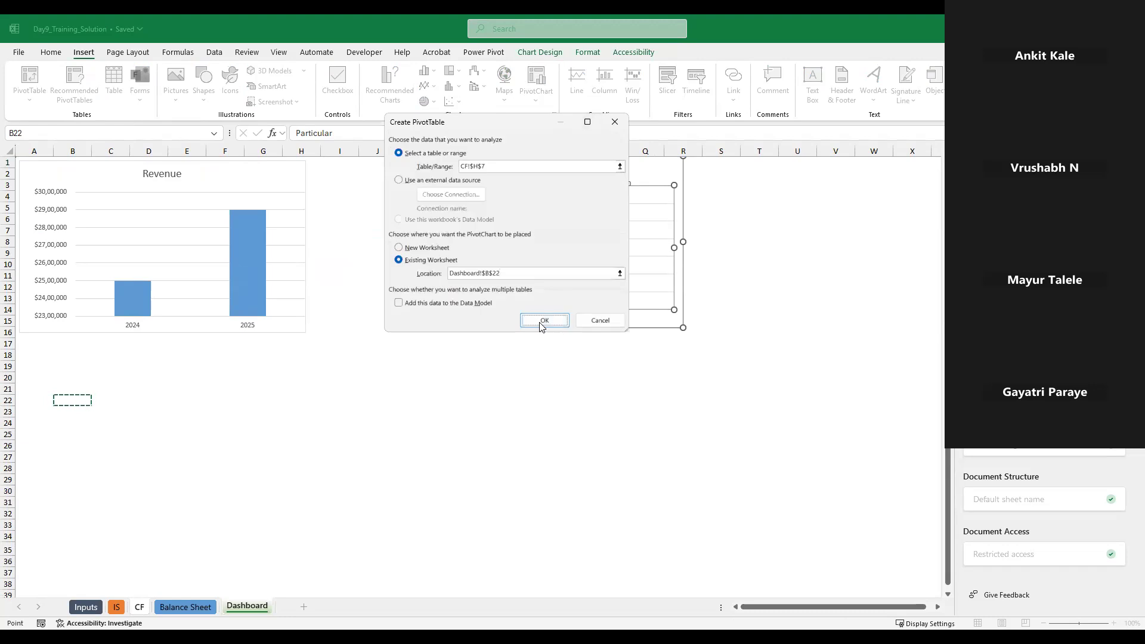
pyautogui.click(543, 322)
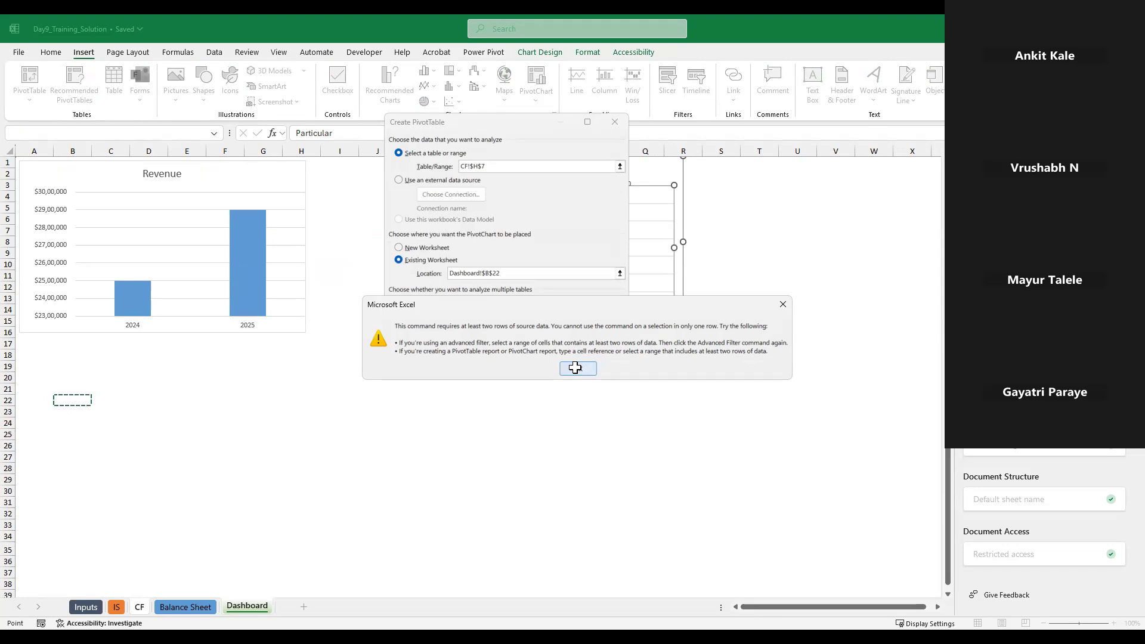
pyautogui.click(575, 368)
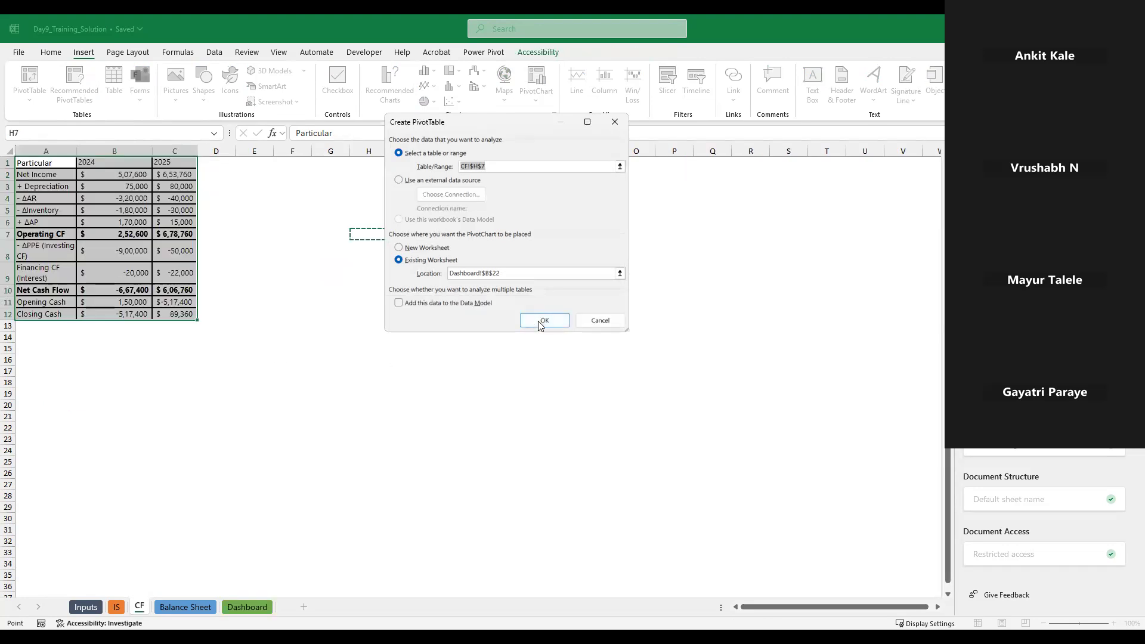
# Try Dashboard cell A23 as the PivotChart location, and cancel the creation
pyautogui.click(620, 273)
pyautogui.click(37, 411)
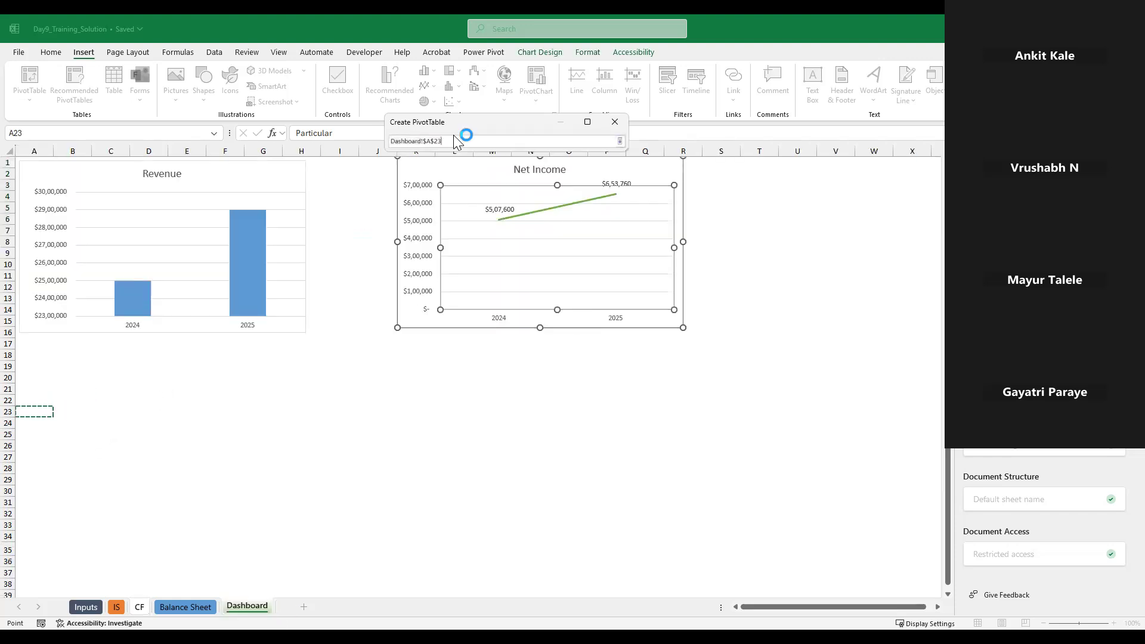
pyautogui.click(621, 141)
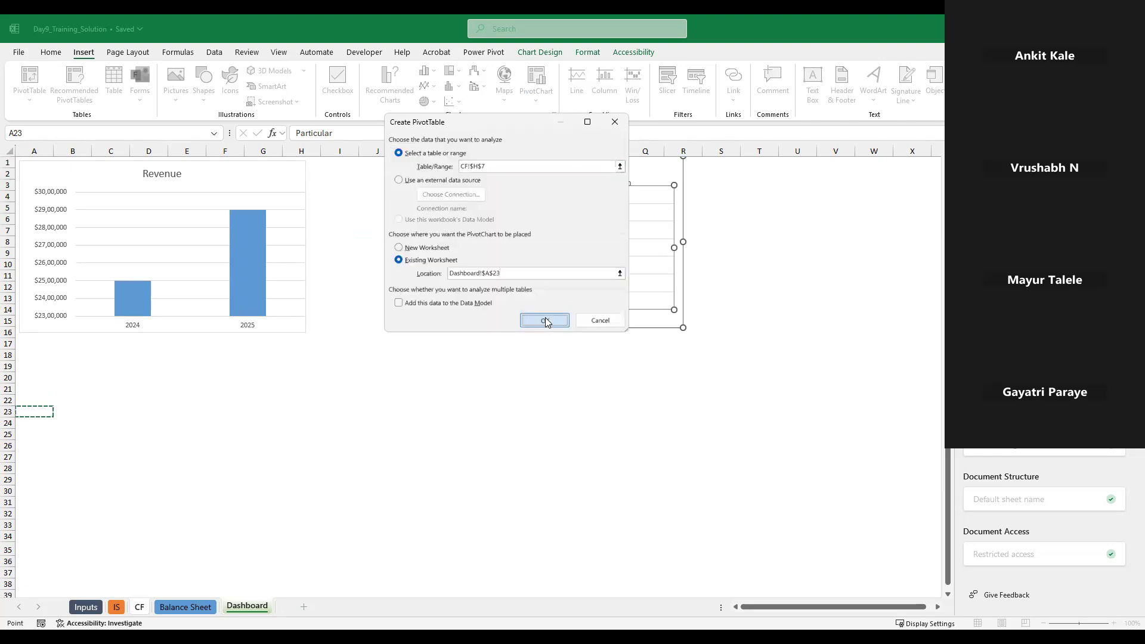
pyautogui.click(546, 322)
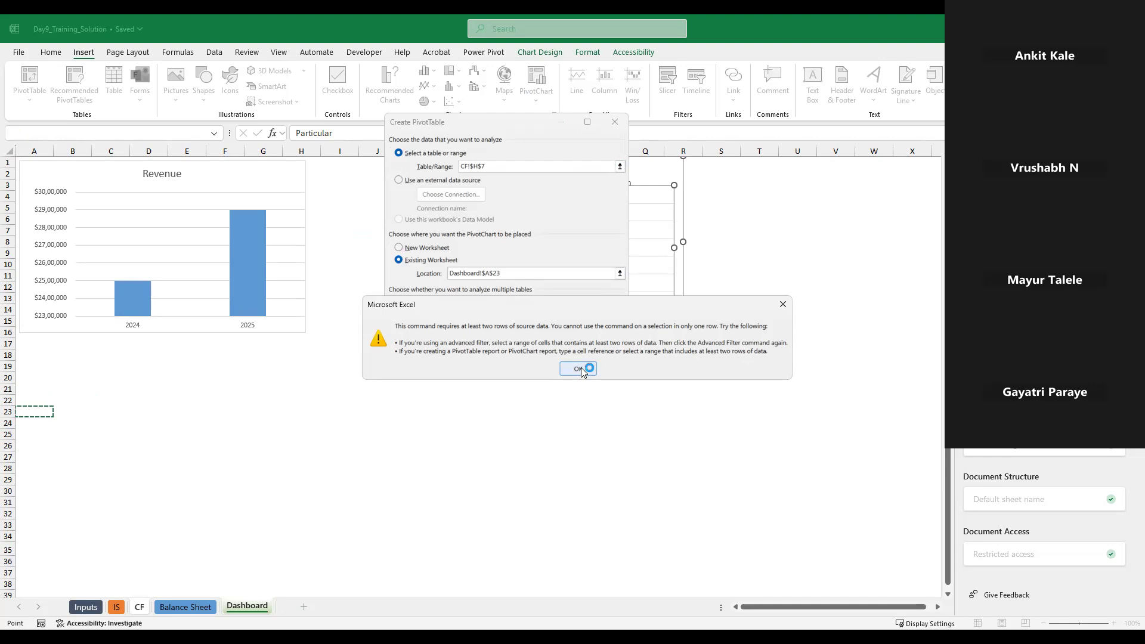
pyautogui.click(582, 369)
pyautogui.click(595, 321)
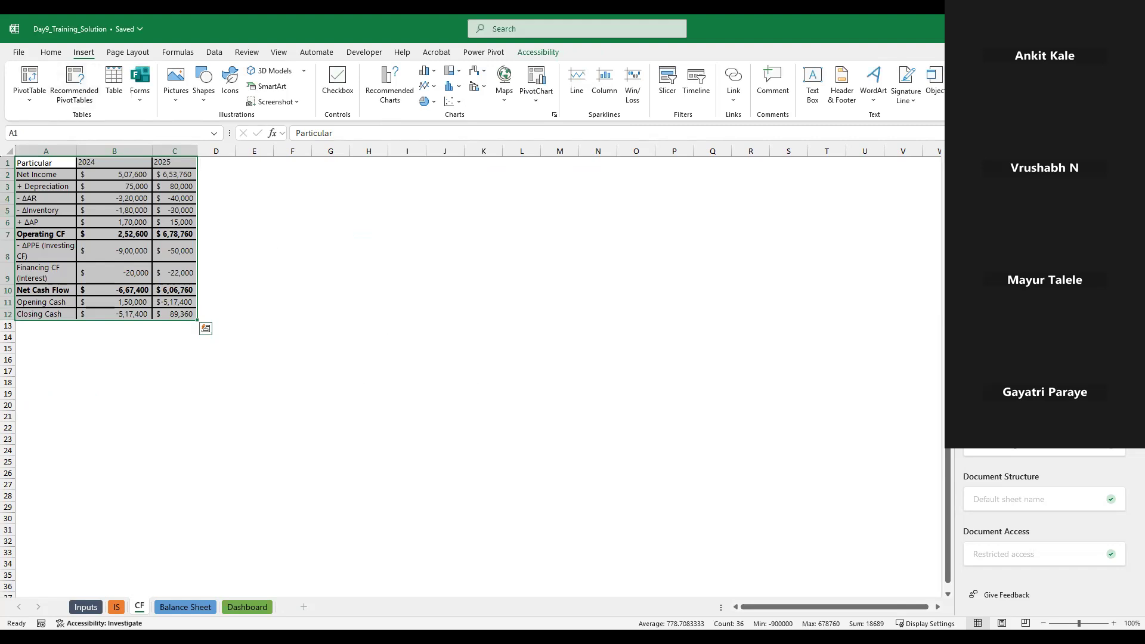
# Create a PivotChart from the CF range A1:C12 on a new sheet, with Particular as the axis and summed 2025 and 2024 values
pyautogui.click(29, 97)
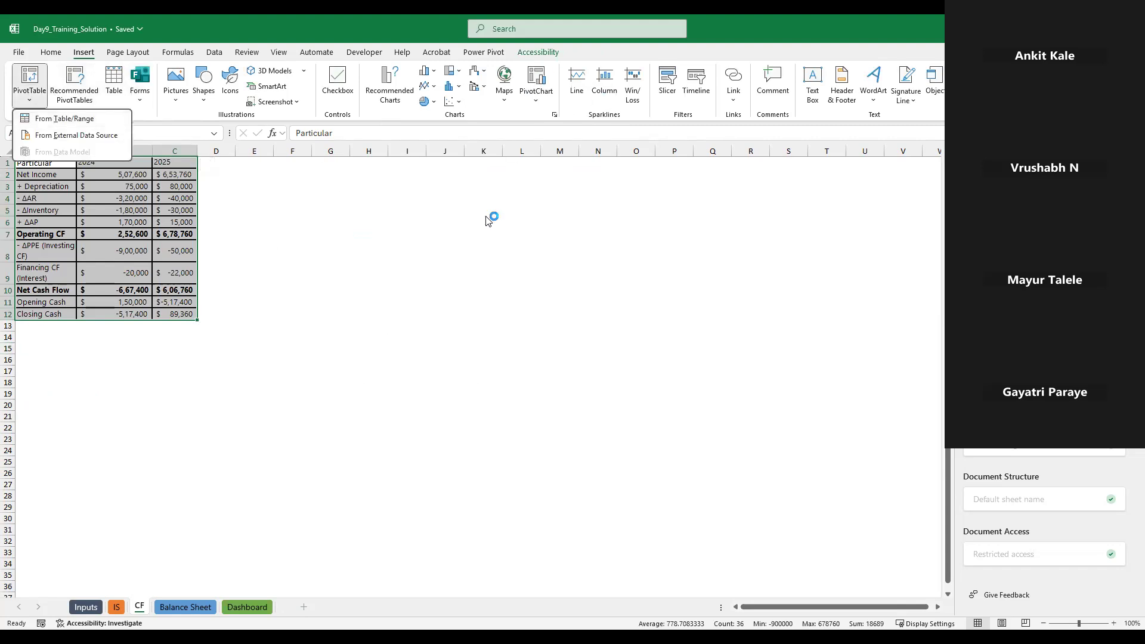
pyautogui.click(544, 323)
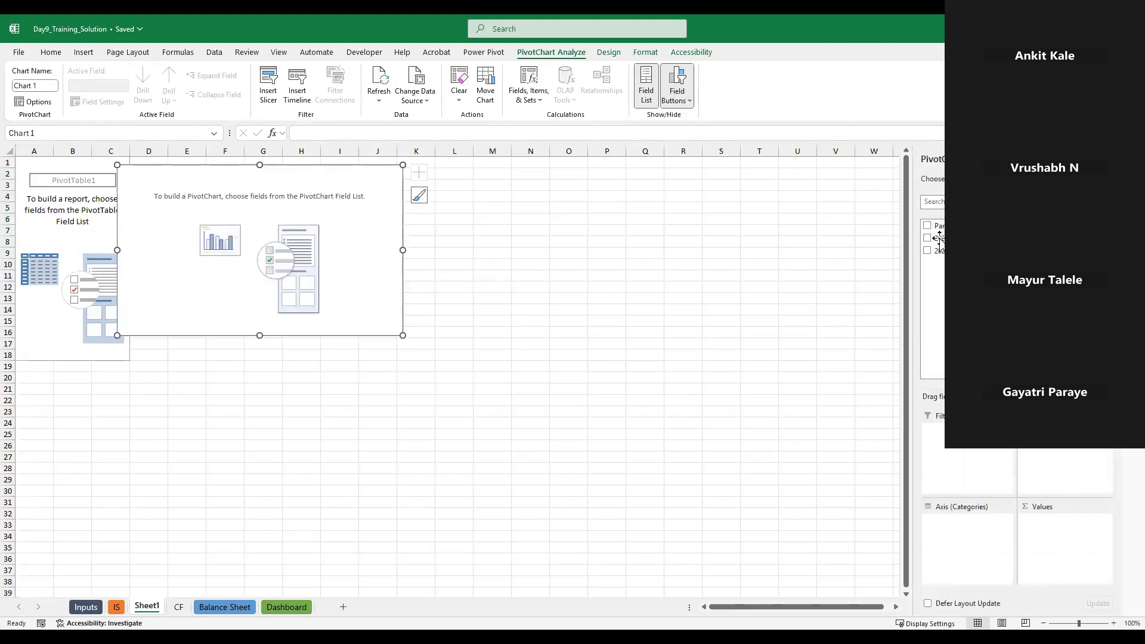
pyautogui.click(954, 226)
pyautogui.moveTo(954, 226); pyautogui.dragTo(974, 449)
pyautogui.moveTo(941, 256); pyautogui.dragTo(1072, 521)
pyautogui.click(941, 252)
pyautogui.moveTo(941, 239); pyautogui.dragTo(1069, 534)
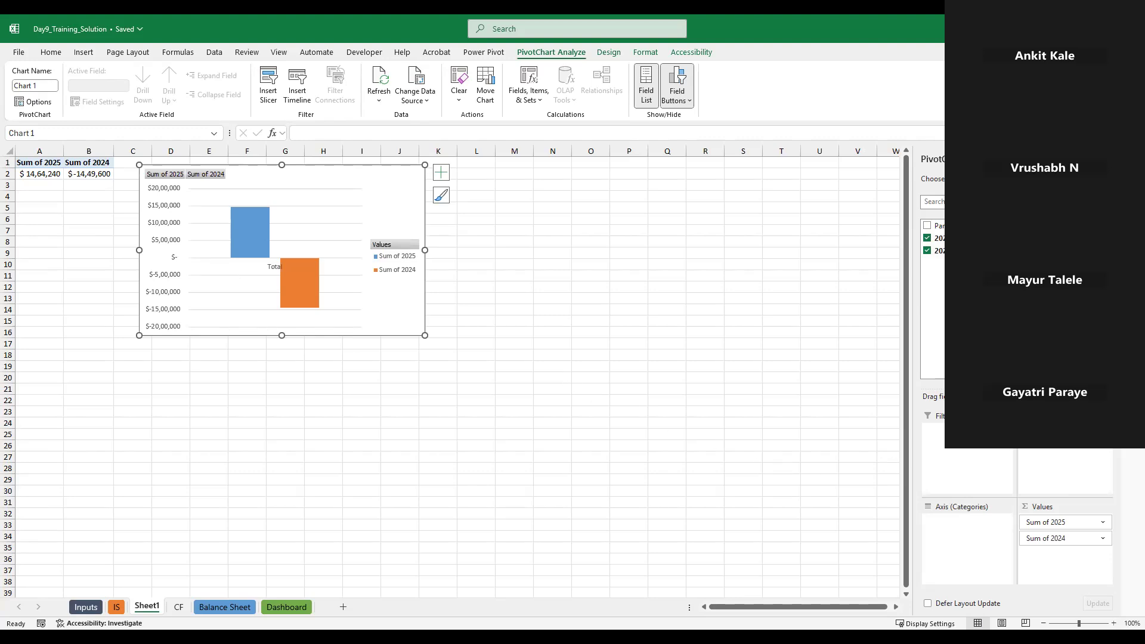
pyautogui.moveTo(1069, 459); pyautogui.dragTo(994, 549)
pyautogui.moveTo(177, 249); pyautogui.dragTo(319, 250)
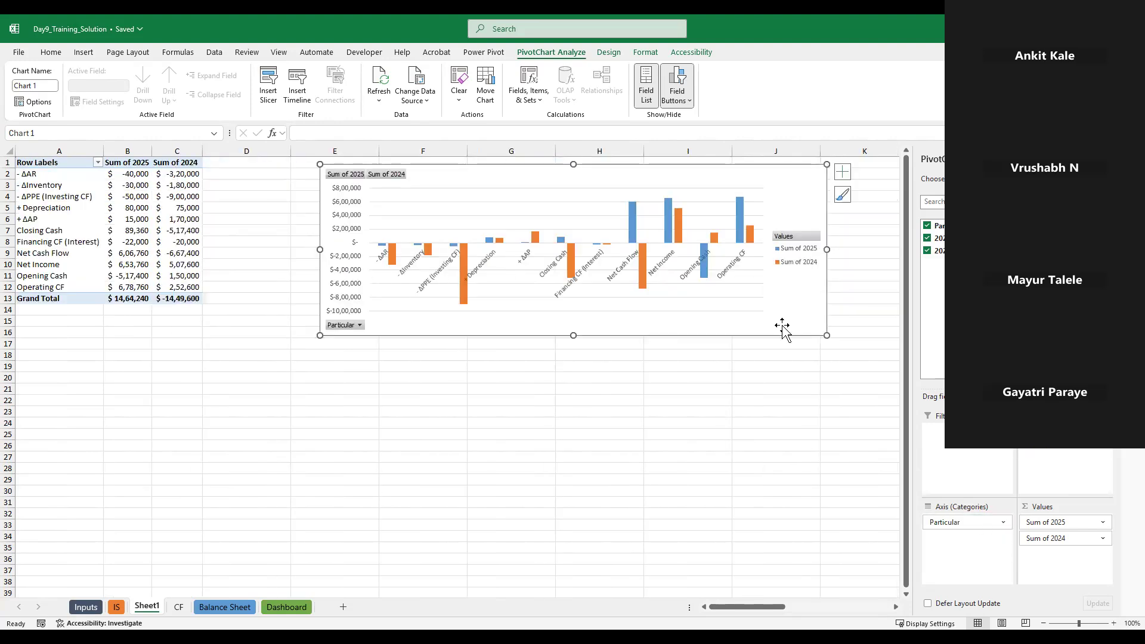
# Try Particular as the PivotChart's report filter, open its item list, and return the field to the axis
pyautogui.moveTo(936, 225); pyautogui.dragTo(961, 468)
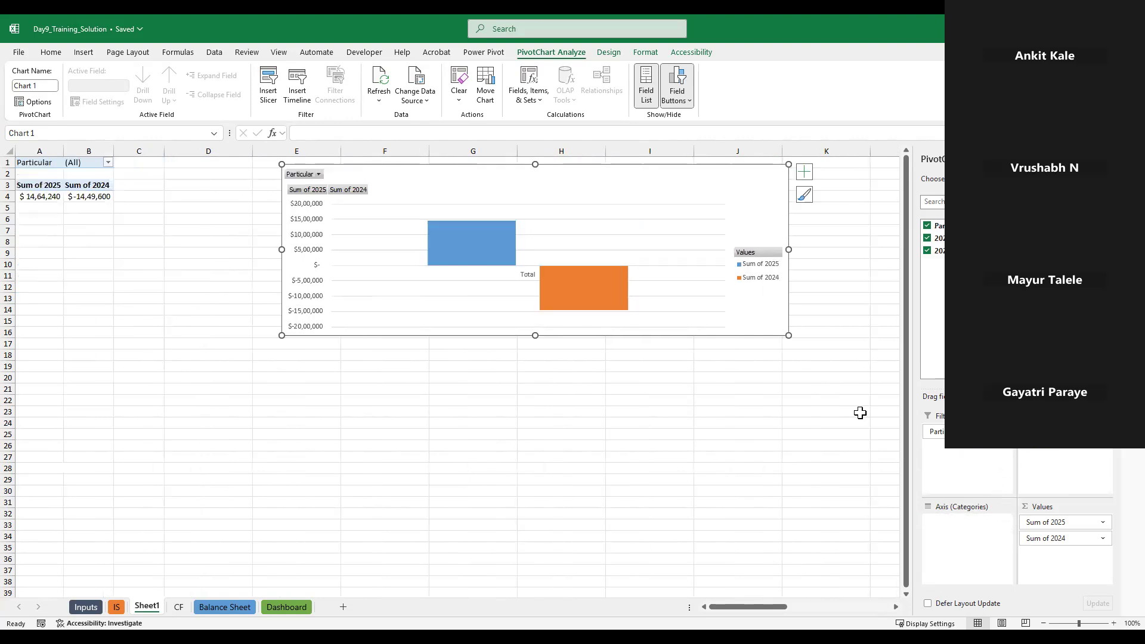
pyautogui.click(319, 176)
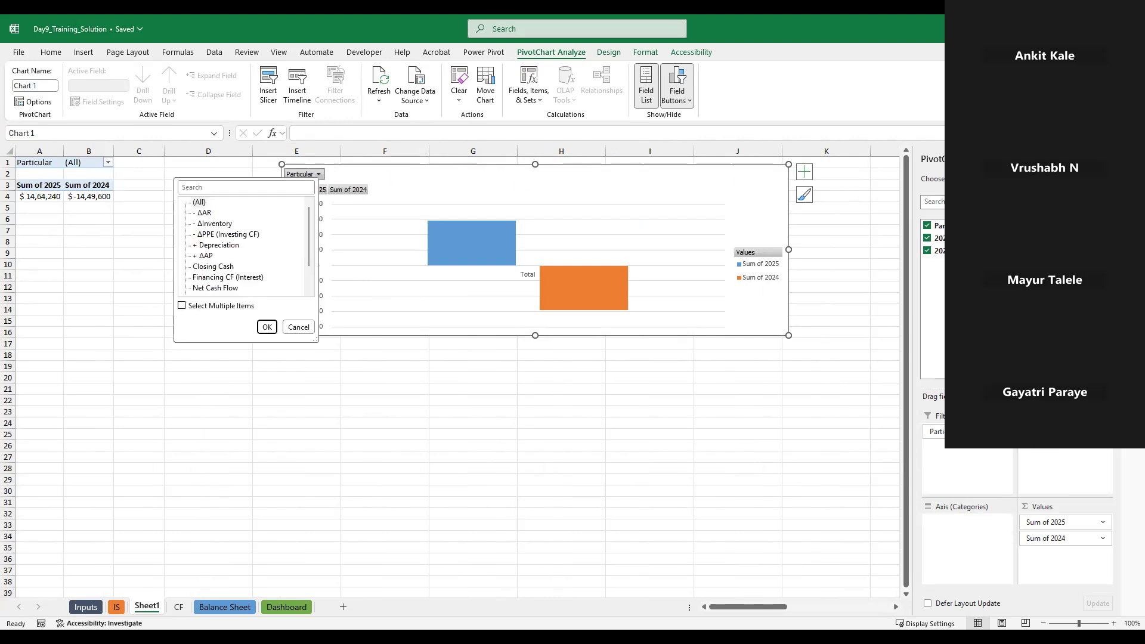
pyautogui.moveTo(936, 431); pyautogui.dragTo(963, 539)
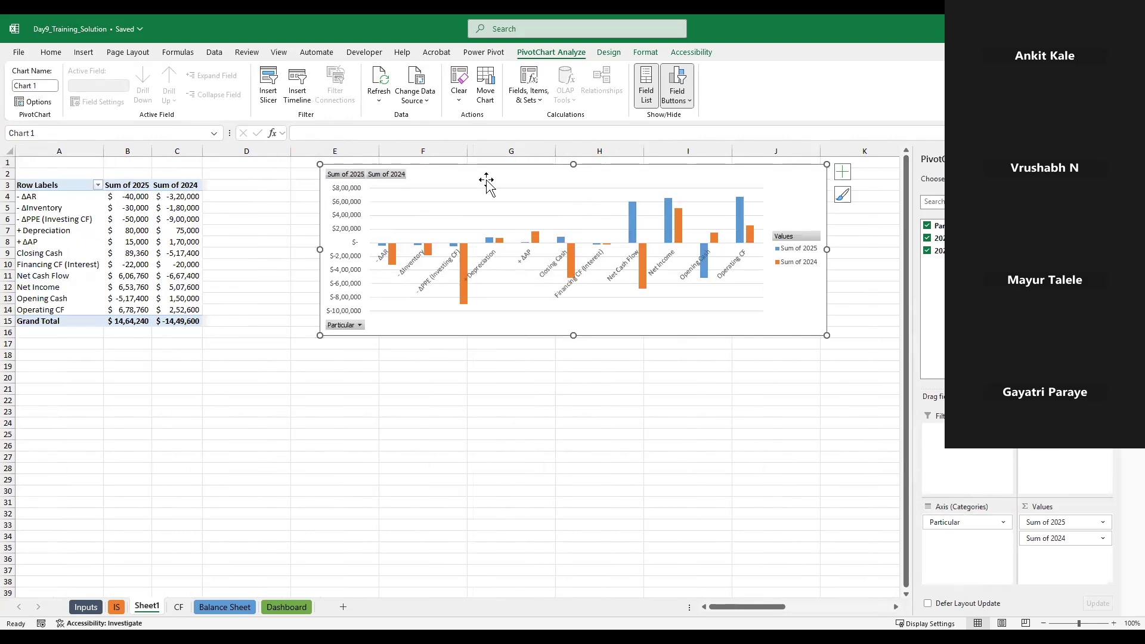
# Move the PivotChart closer to its table and insert a Particular slicer placed below the chart
pyautogui.moveTo(487, 179); pyautogui.dragTo(437, 189)
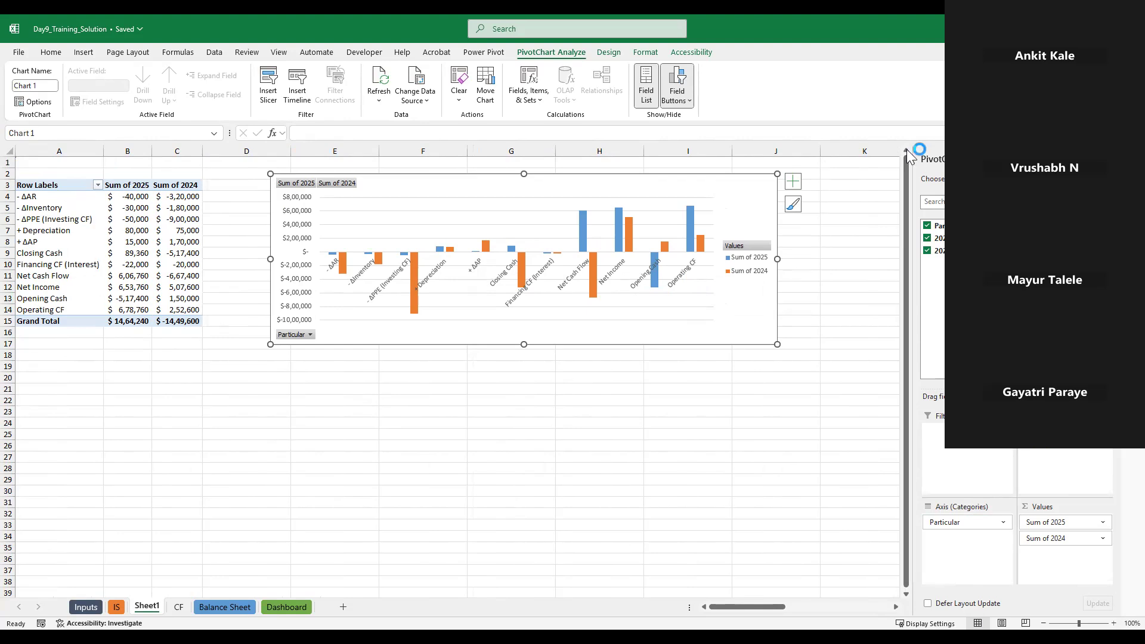
pyautogui.click(268, 87)
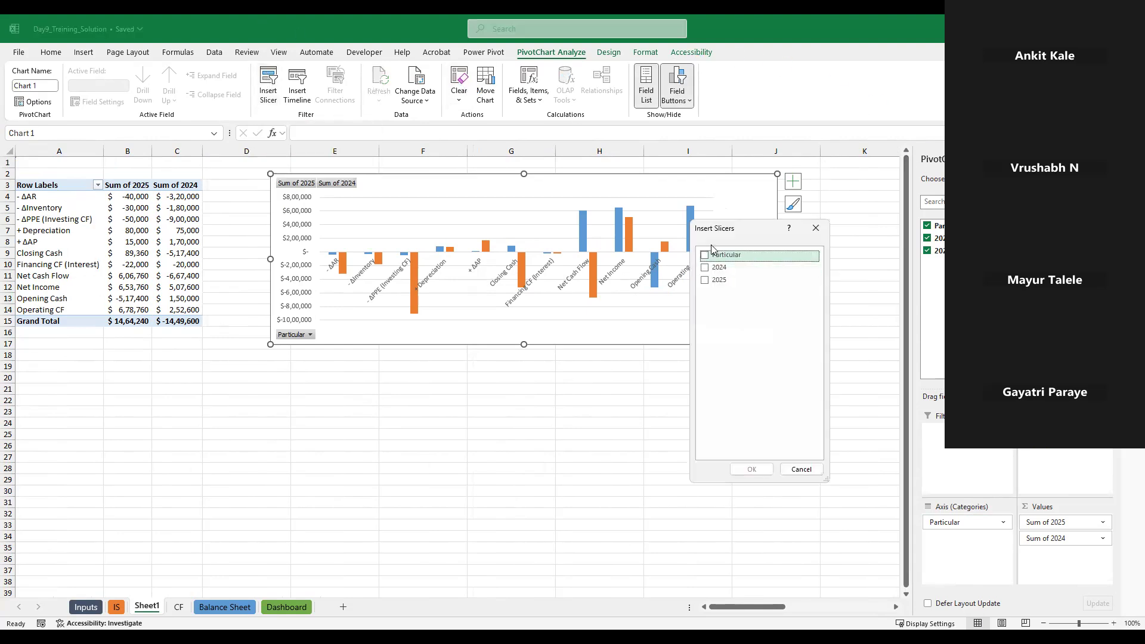
pyautogui.click(704, 257)
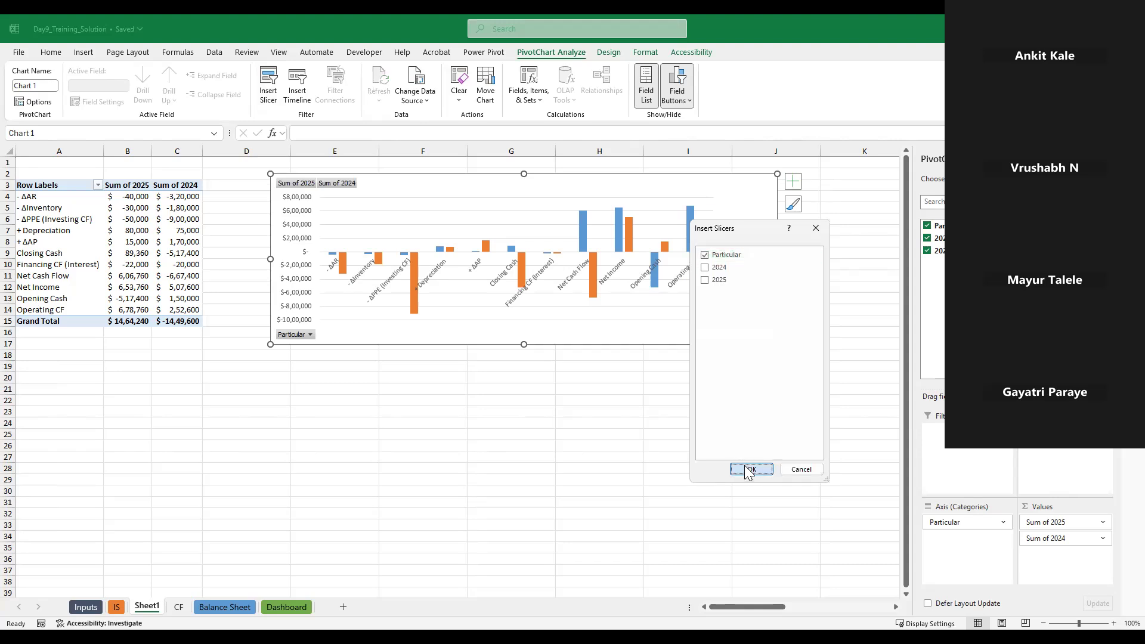
pyautogui.click(750, 469)
pyautogui.moveTo(404, 311); pyautogui.dragTo(384, 377)
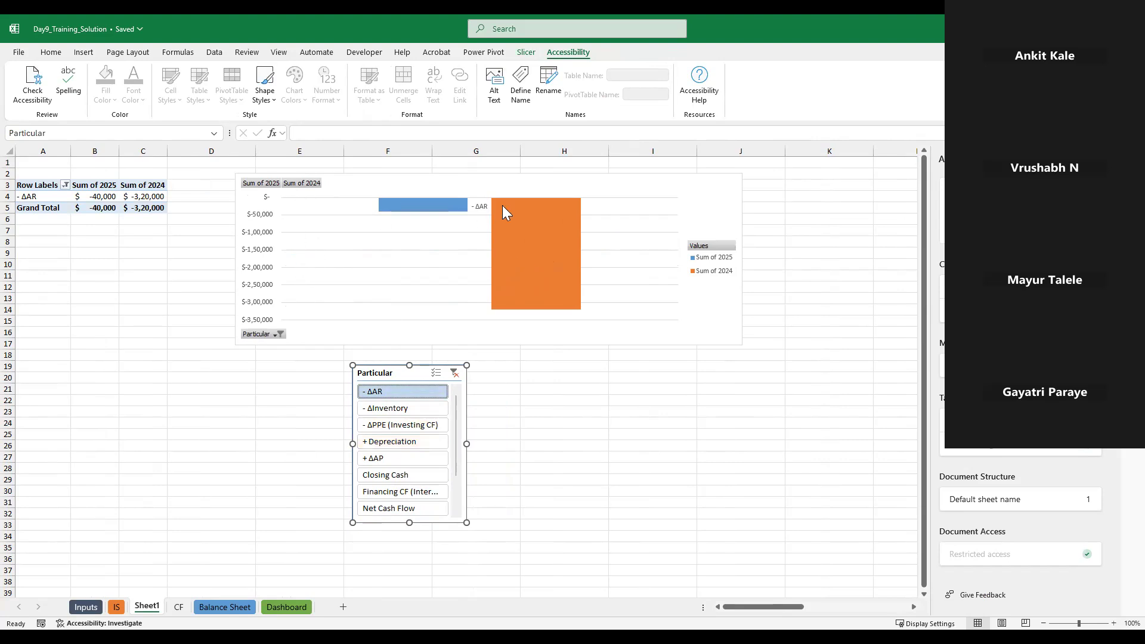
# Extend the Particular slicer selection with - ΔPPE (Investing CF), + Depreciation and + ΔAP alongside - ΔAR
pyautogui.keyDown('ctrl'); pyautogui.click(411, 425); pyautogui.keyUp('ctrl')
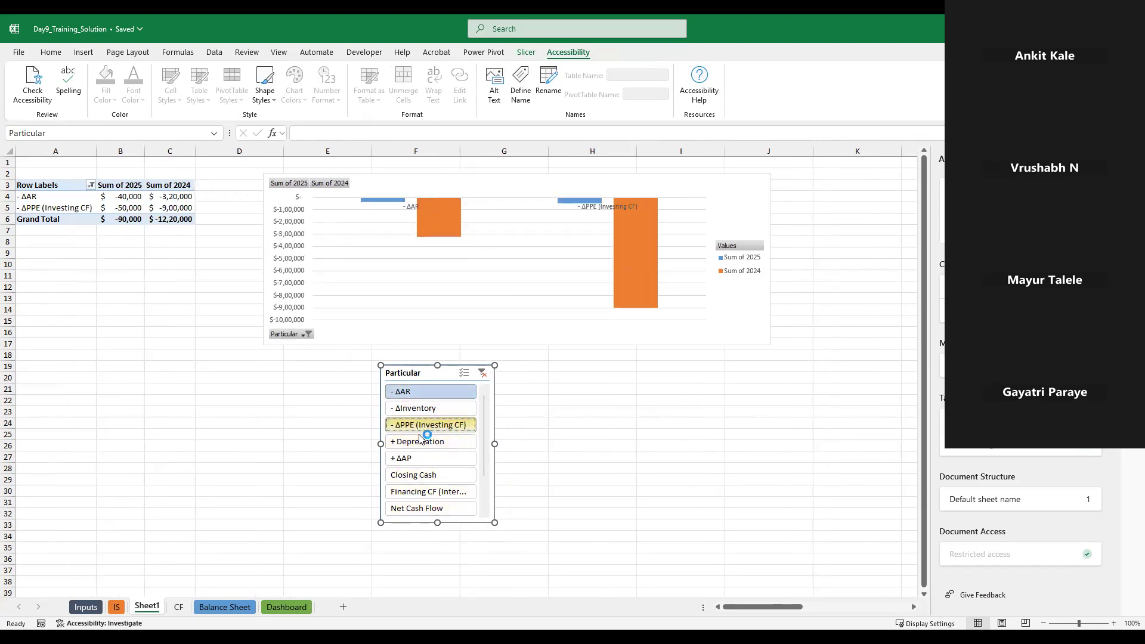
pyautogui.keyDown('ctrl'); pyautogui.click(413, 441); pyautogui.keyUp('ctrl')
pyautogui.keyDown('ctrl'); pyautogui.click(407, 460); pyautogui.keyUp('ctrl')
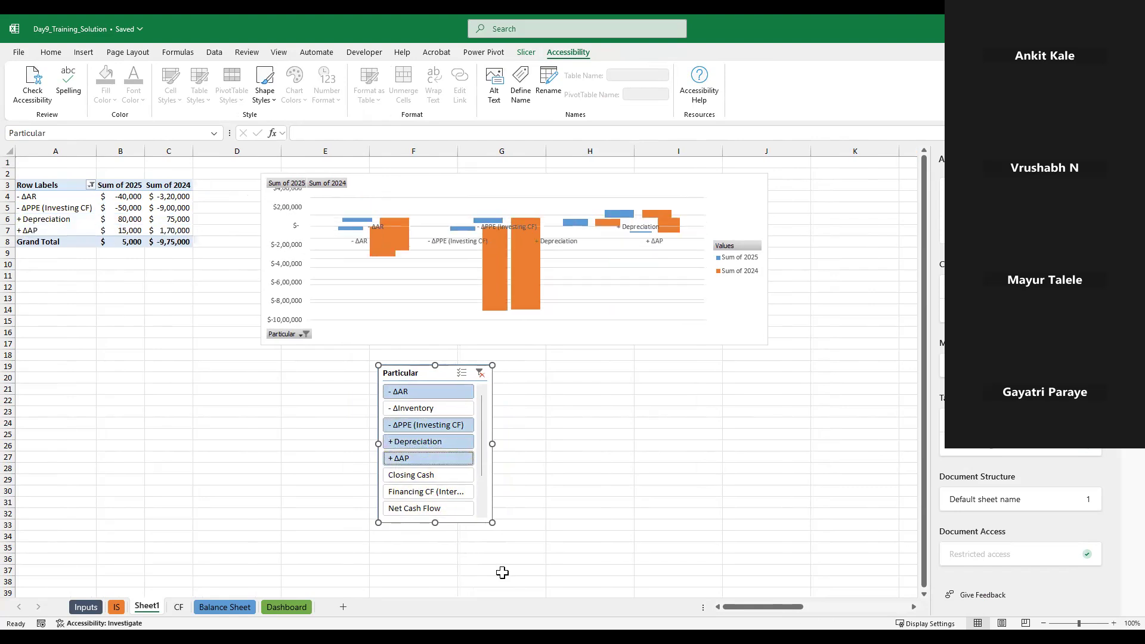
# Copy the cash flow PivotChart from Sheet1 to the Dashboard, below the Revenue and Net Income charts
pyautogui.click(528, 171)
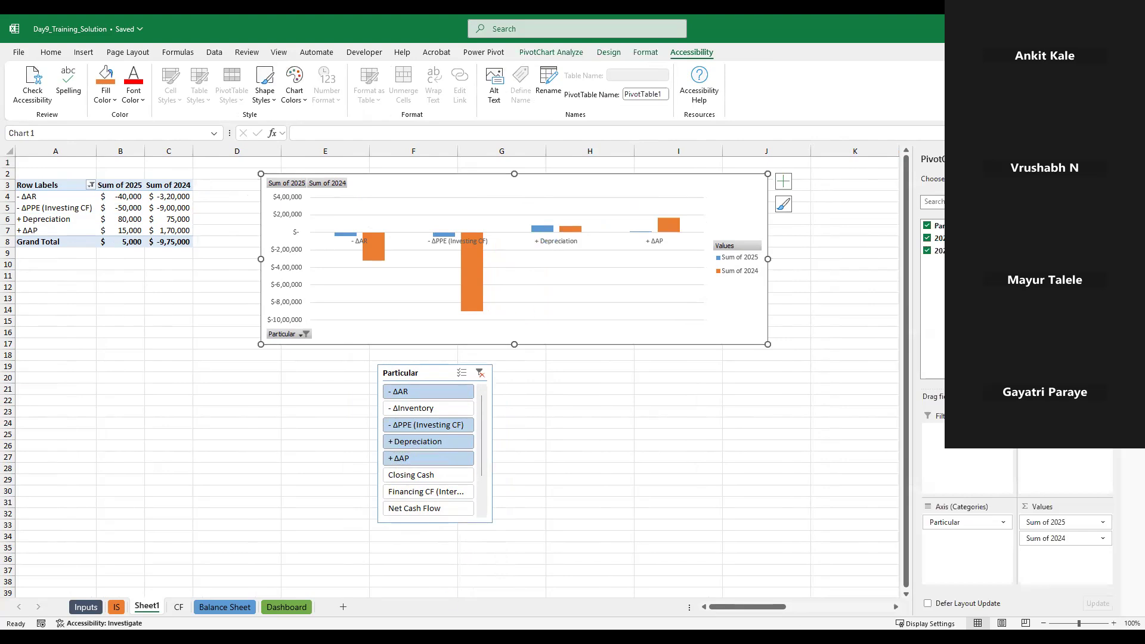
pyautogui.click(286, 606)
pyautogui.click(454, 433)
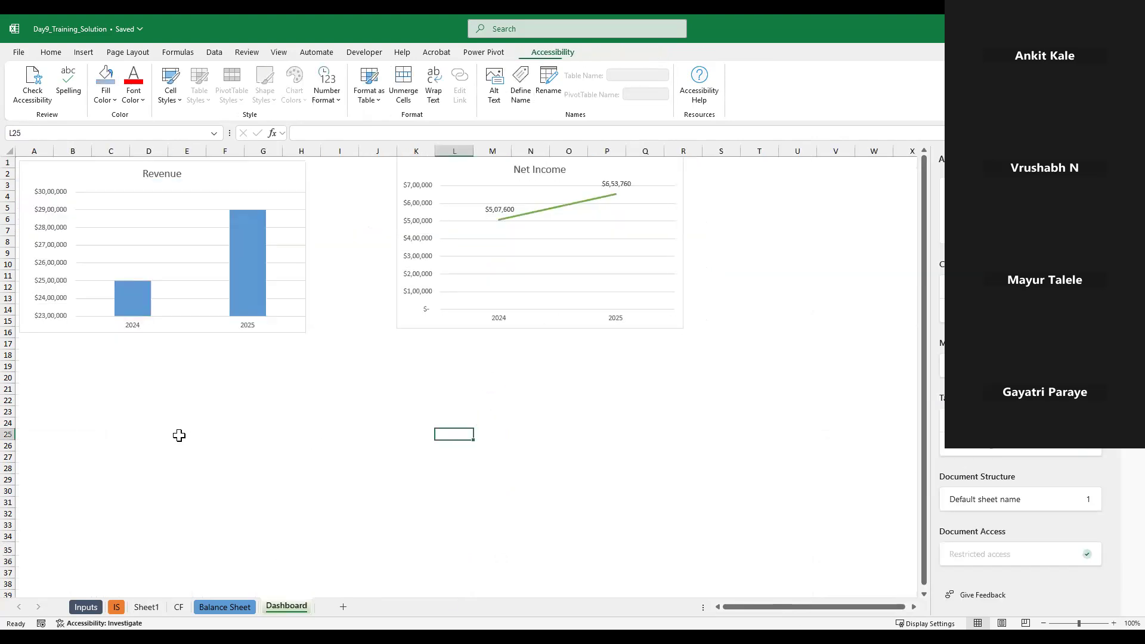
pyautogui.hotkey('ctrl', 'v')
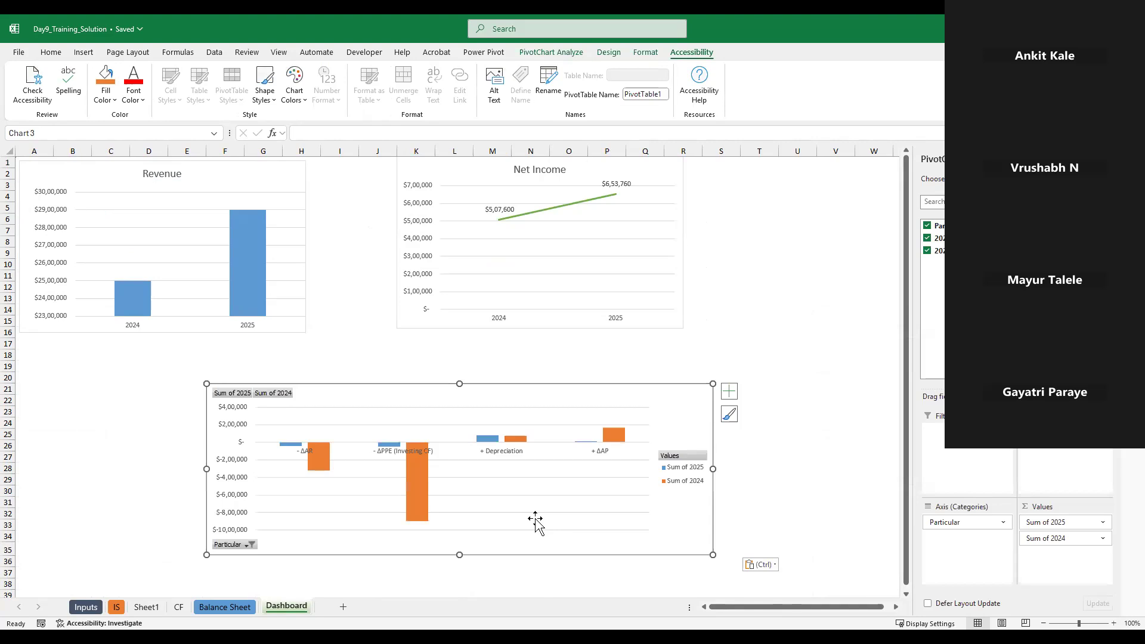
# Copy the Particular slicer from Sheet1 to the Dashboard, beside the charts at cell U15
pyautogui.click(236, 604)
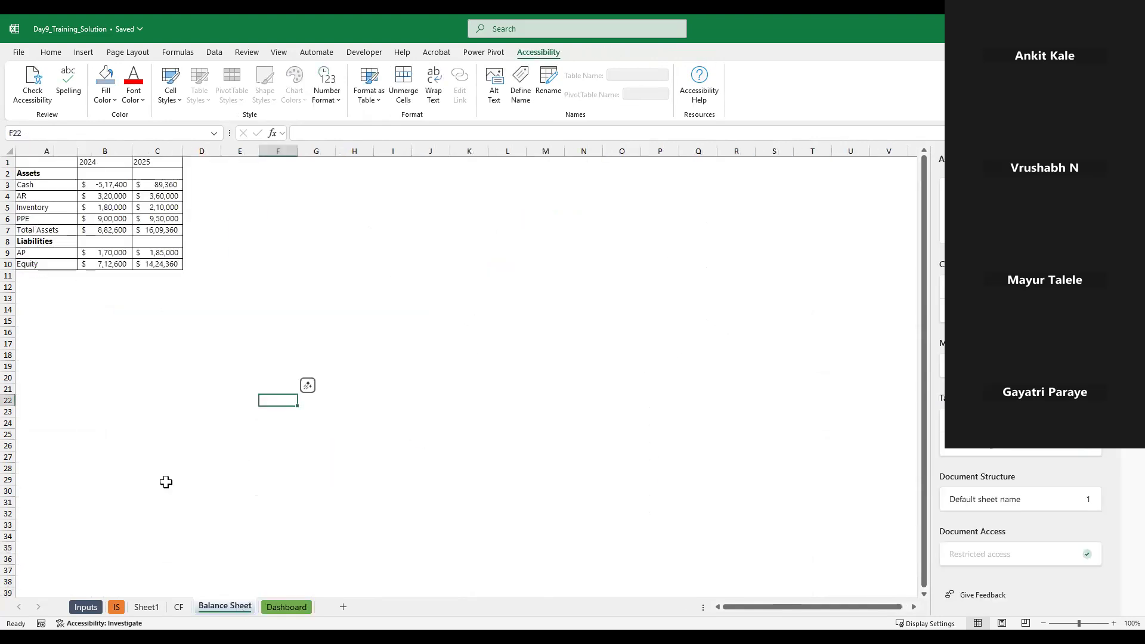
pyautogui.click(291, 604)
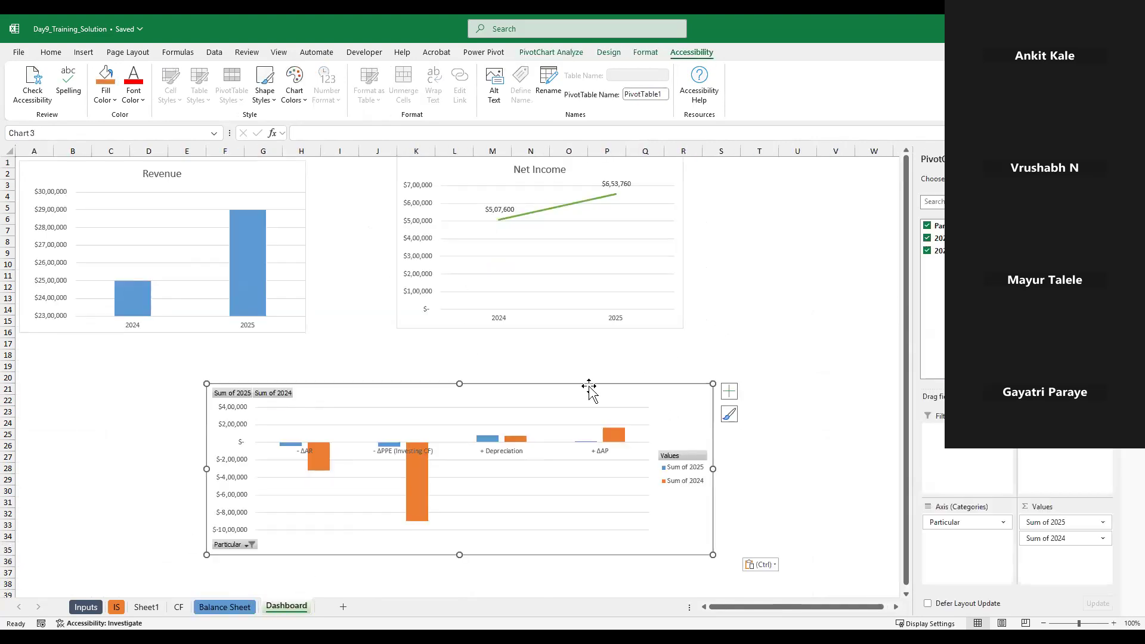
pyautogui.click(238, 612)
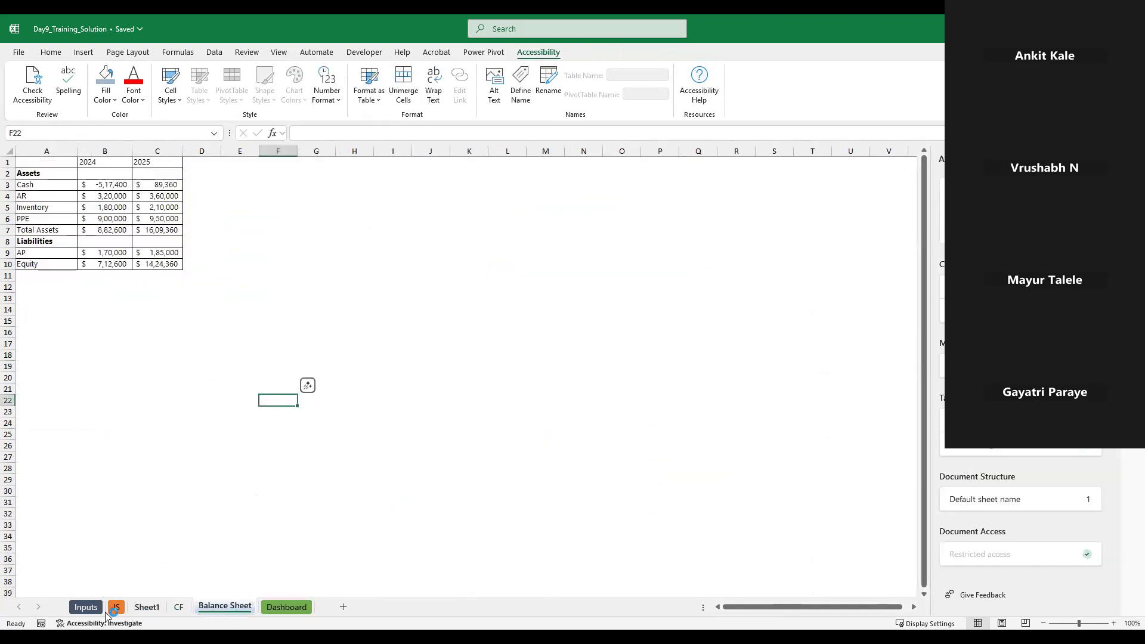
pyautogui.click(146, 607)
pyautogui.click(451, 370)
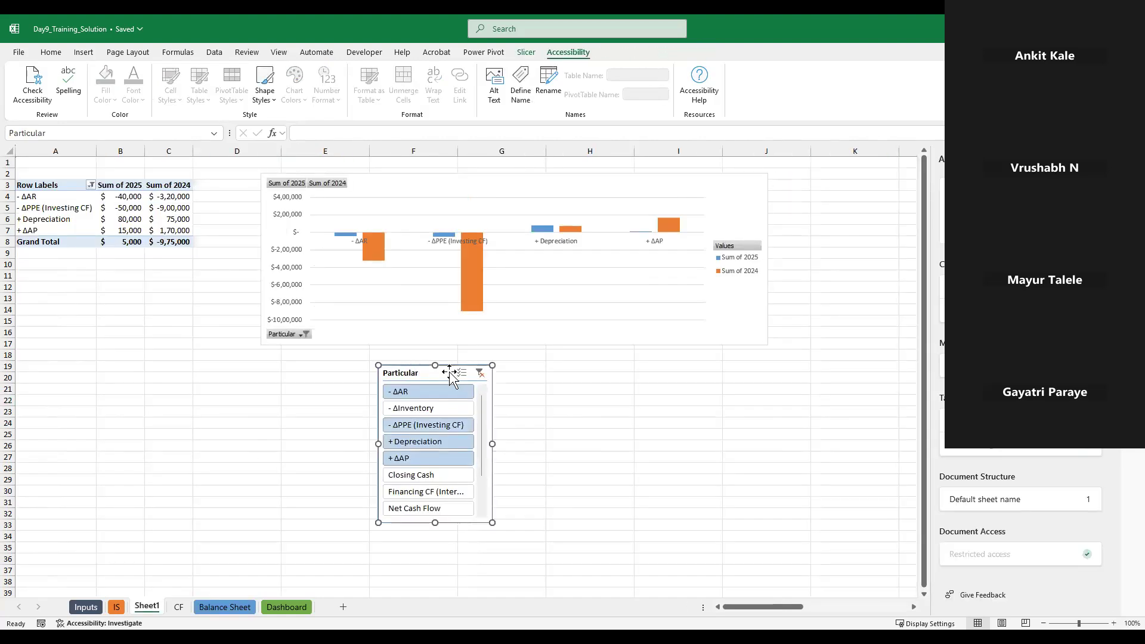
pyautogui.click(286, 607)
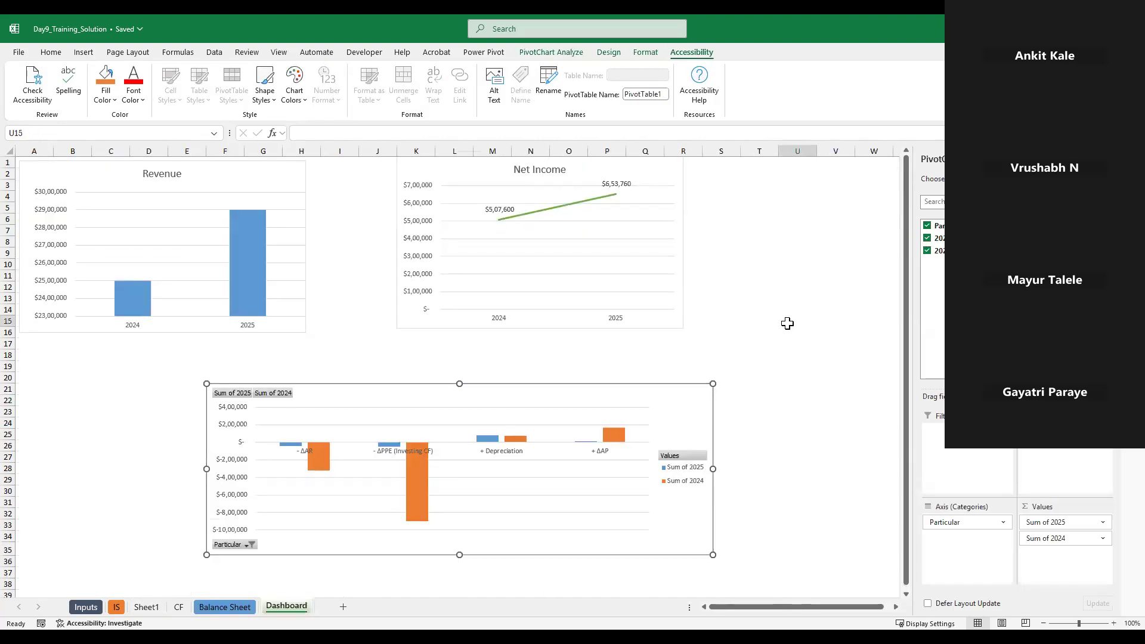
pyautogui.hotkey('ctrl', 'v')
# Filter the Dashboard PivotChart with the slicer by - ΔInventory, + ΔAP and - ΔPPE (Investing CF), ending on Financing CF (Interest)
pyautogui.click(819, 356)
pyautogui.click(821, 408)
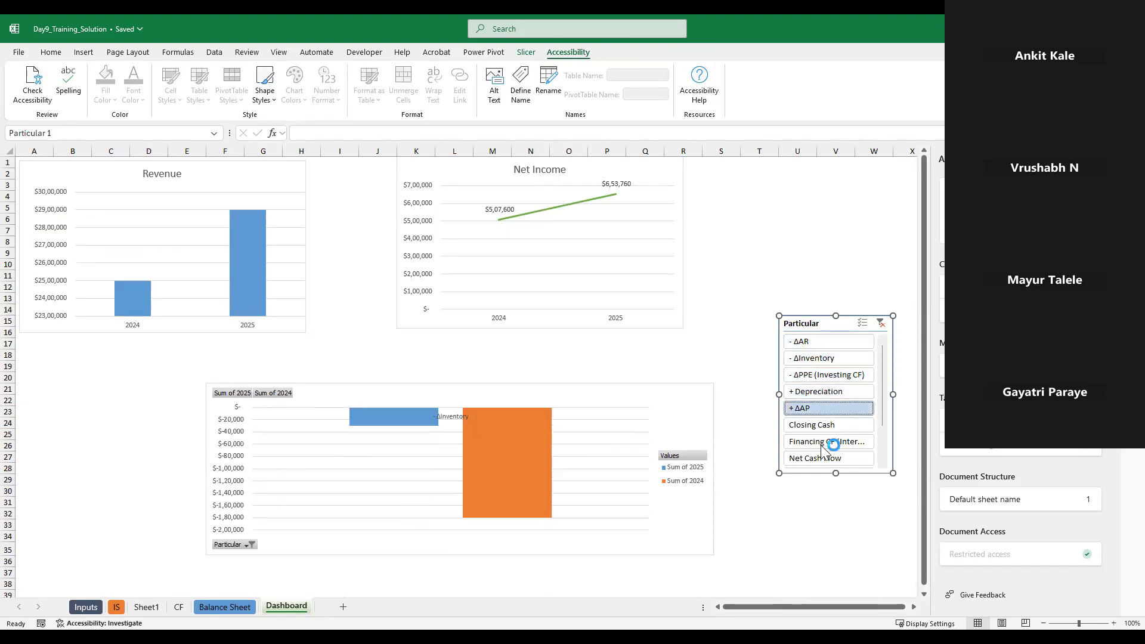
pyautogui.click(818, 374)
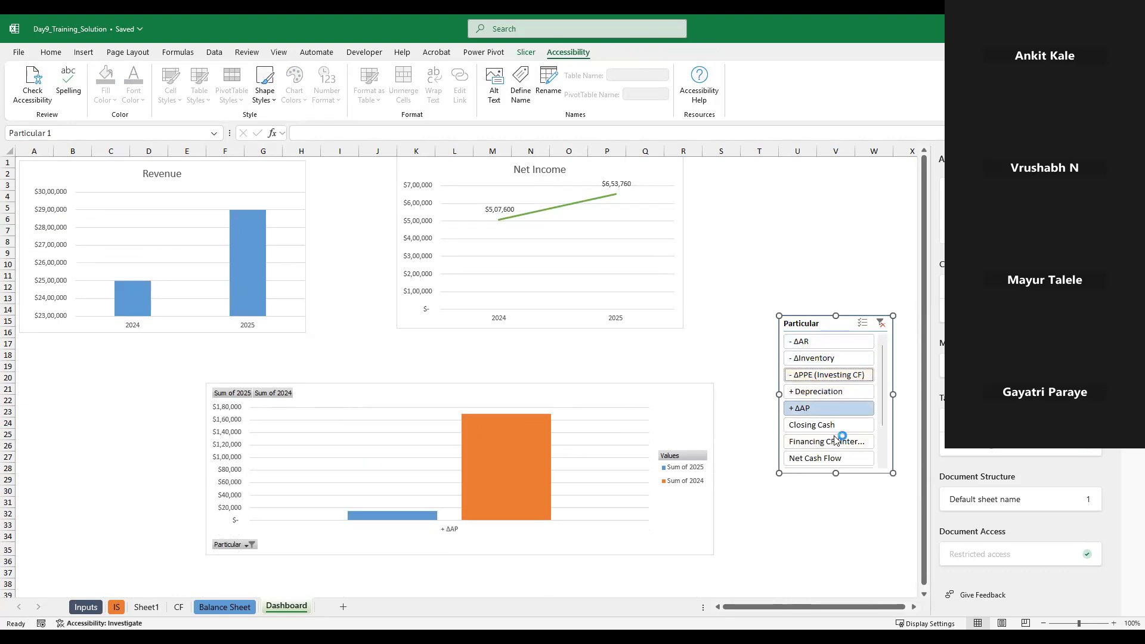
pyautogui.click(835, 441)
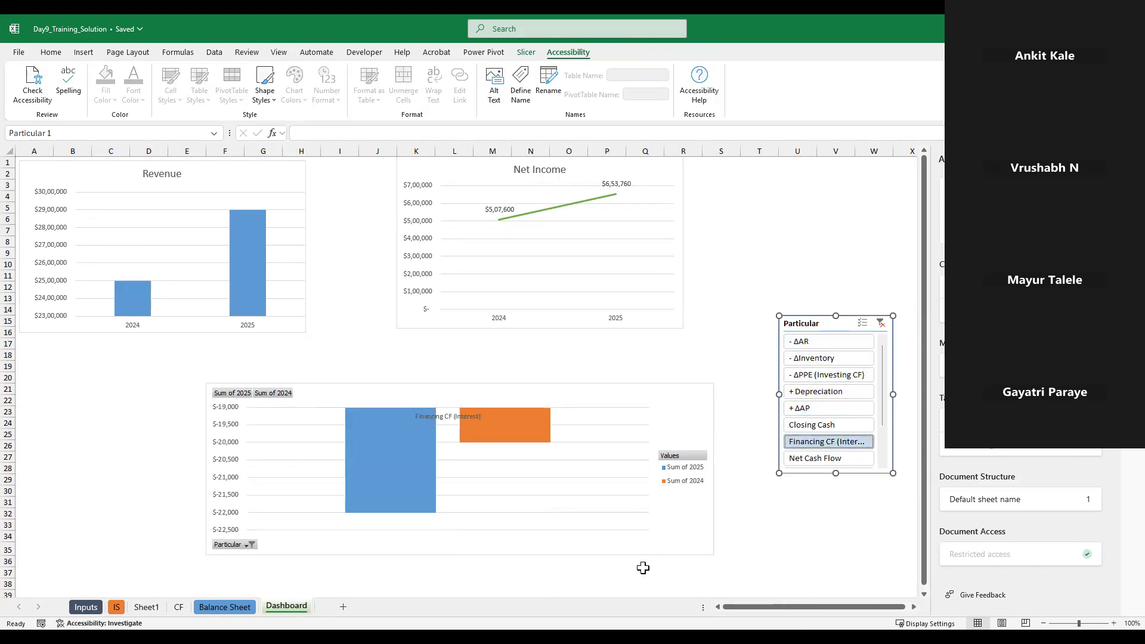
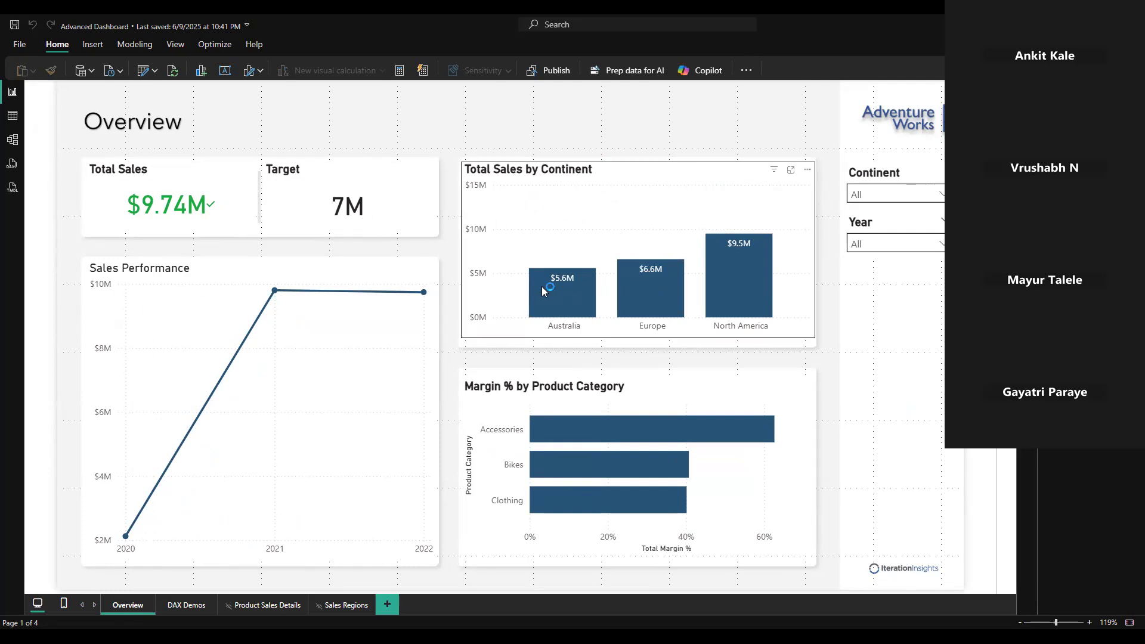
# Try the Overview page's Continent slicer with Australia and Europe, and reset it to all continents
pyautogui.moveTo(777, 269)
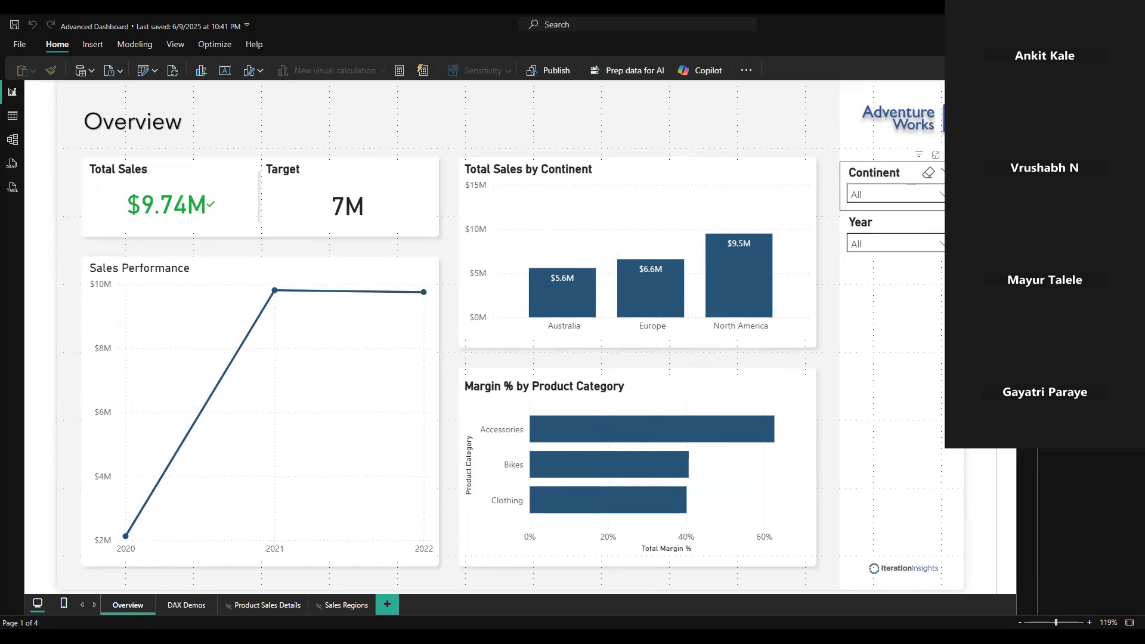
pyautogui.click(930, 194)
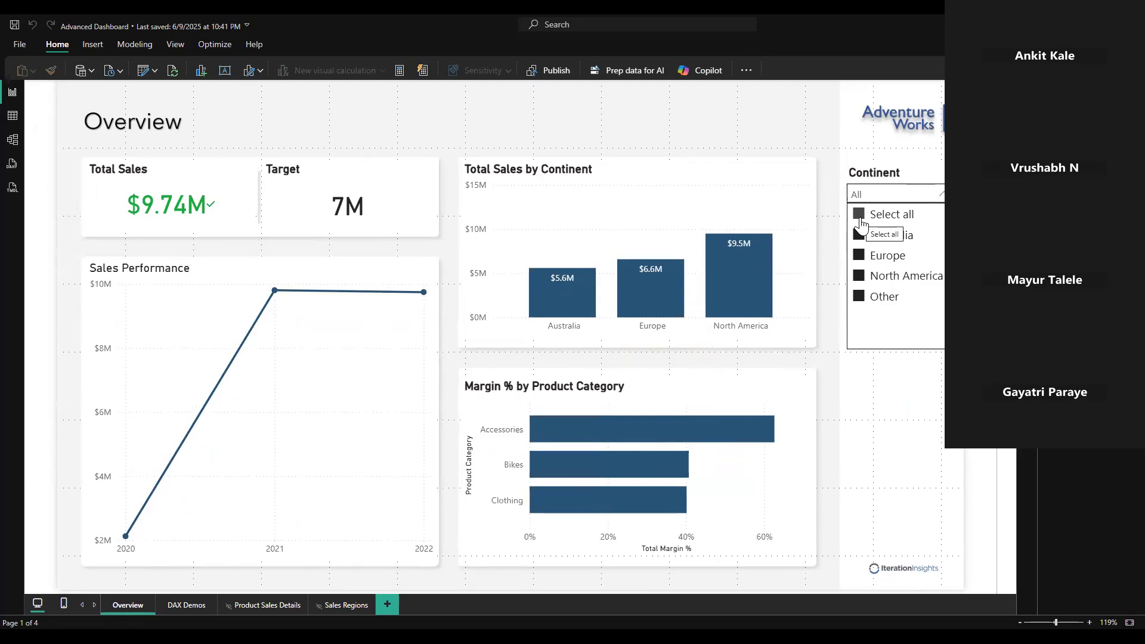
pyautogui.click(860, 222)
pyautogui.click(858, 237)
pyautogui.click(858, 256)
pyautogui.click(862, 223)
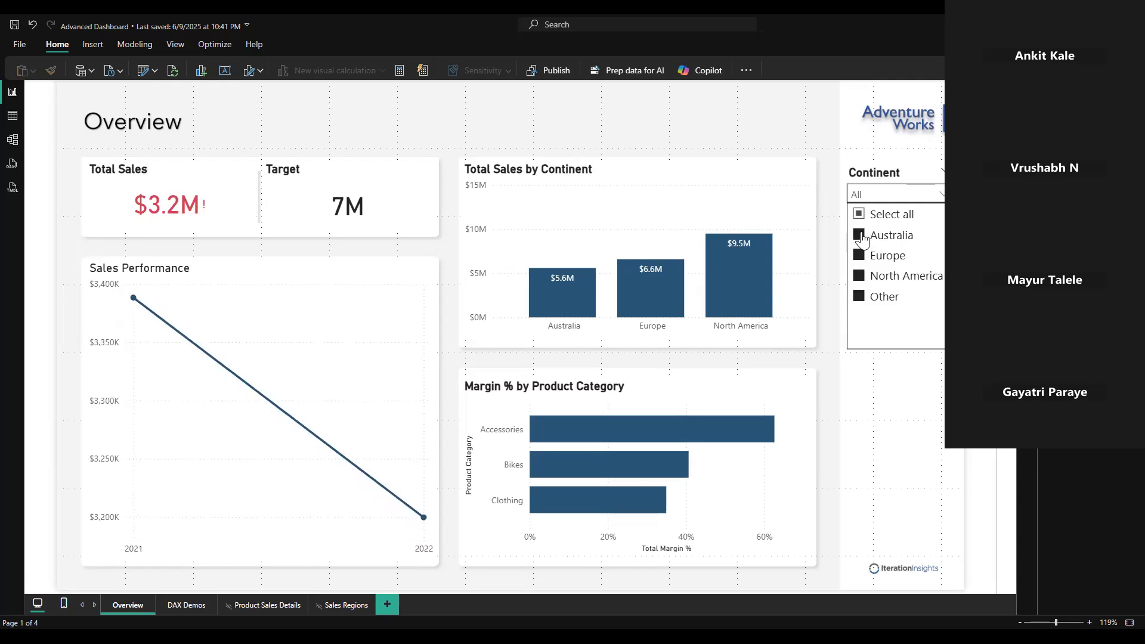
pyautogui.click(941, 197)
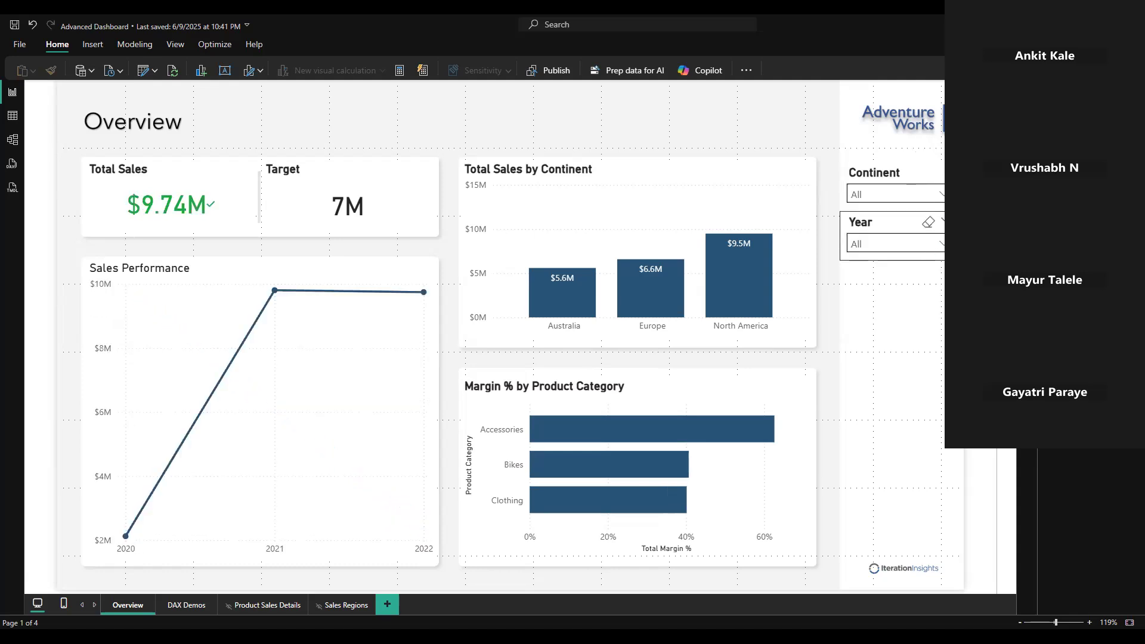
# Try the Year slicer with 2020 and 2021 to examine how the visuals respond, and return it to all years
pyautogui.click(894, 244)
pyautogui.click(859, 285)
pyautogui.click(863, 307)
pyautogui.click(859, 285)
pyautogui.click(860, 304)
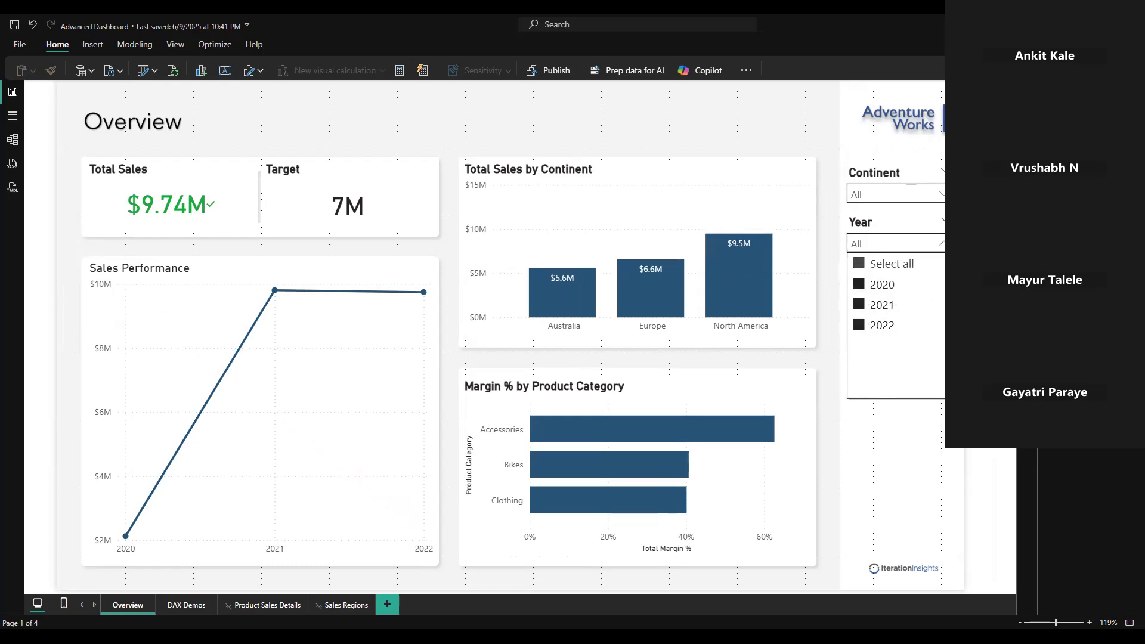
pyautogui.click(922, 244)
# Examine the yearly sales and margin table on the DAX Demos page, and return to the Overview page
pyautogui.click(186, 605)
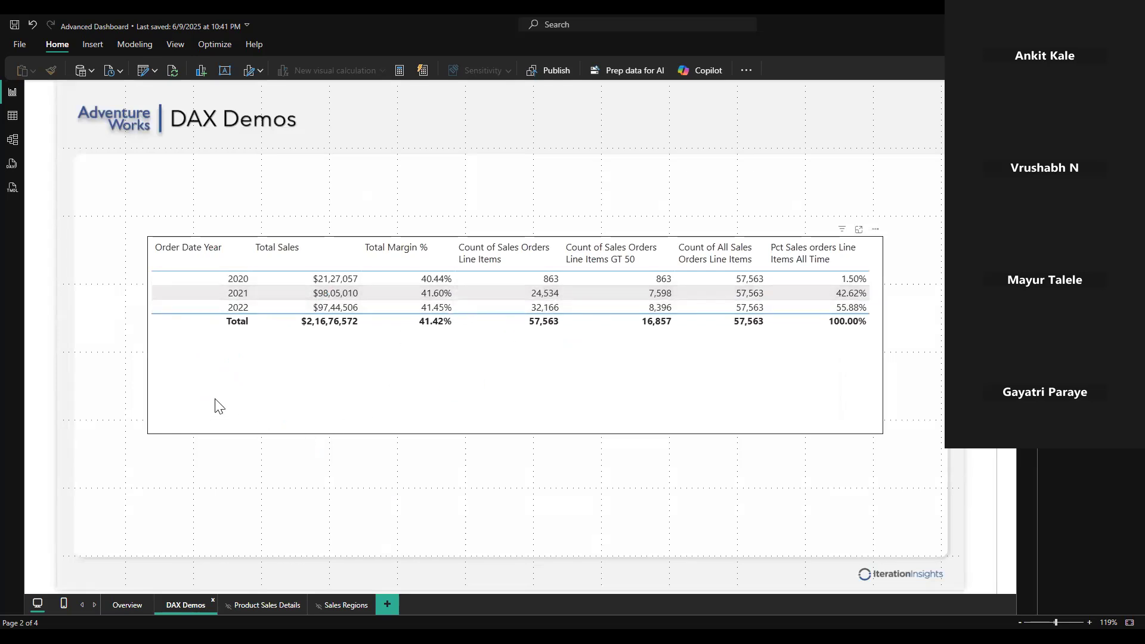
pyautogui.click(664, 335)
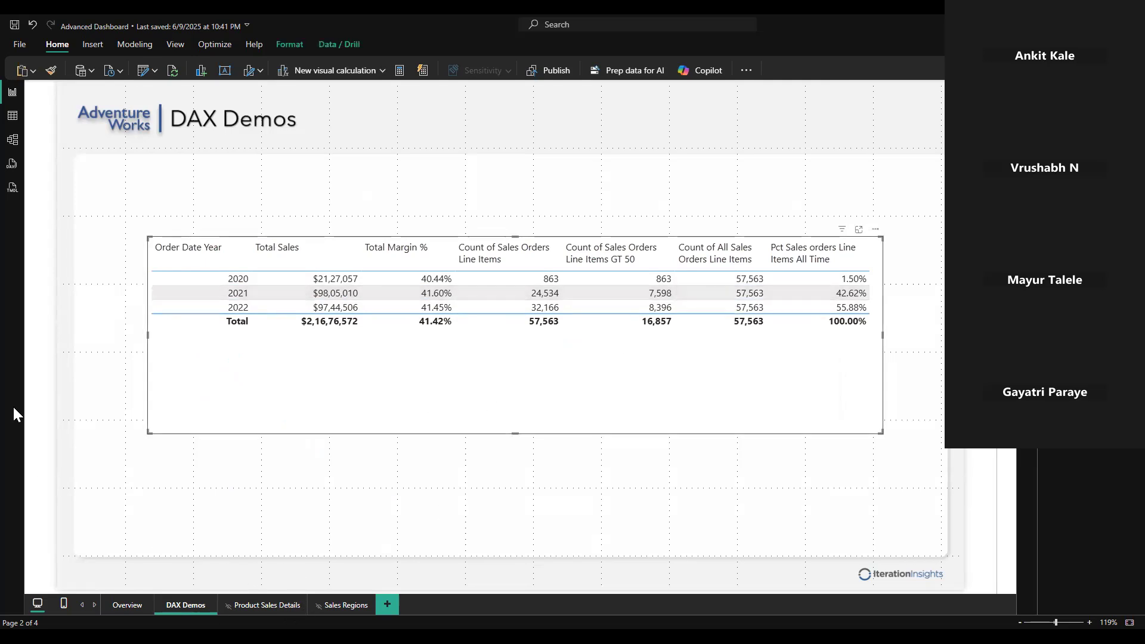
pyautogui.click(141, 605)
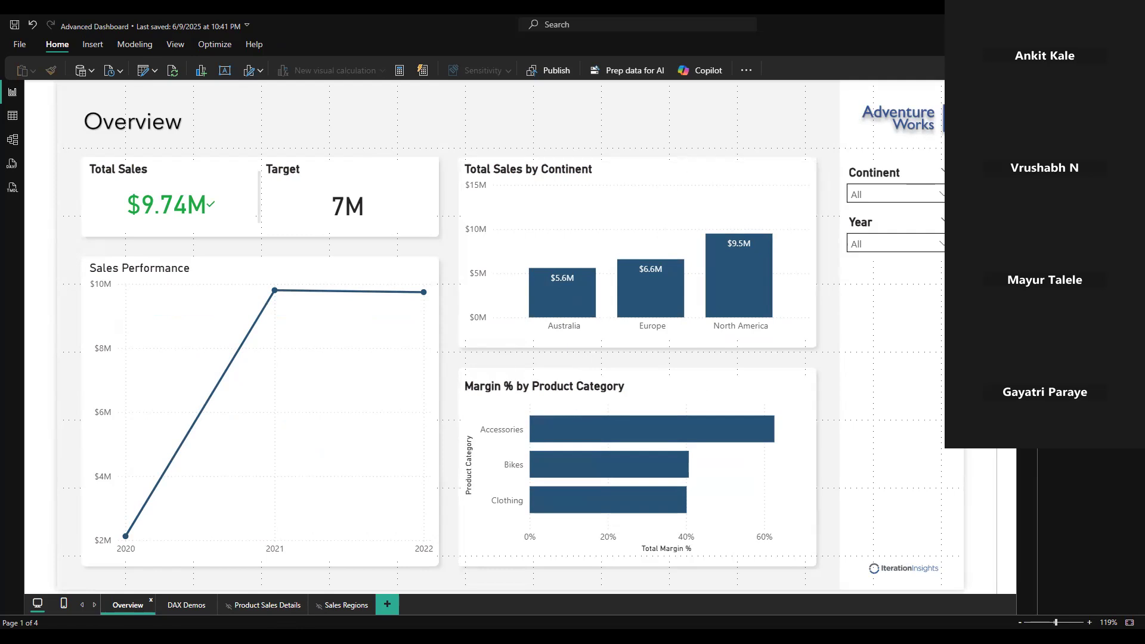
# Expand the collapsed ribbon and review the Insert, Modeling, View, Optimize and Help commands
pyautogui.hotkey('ctrl', 'F1')
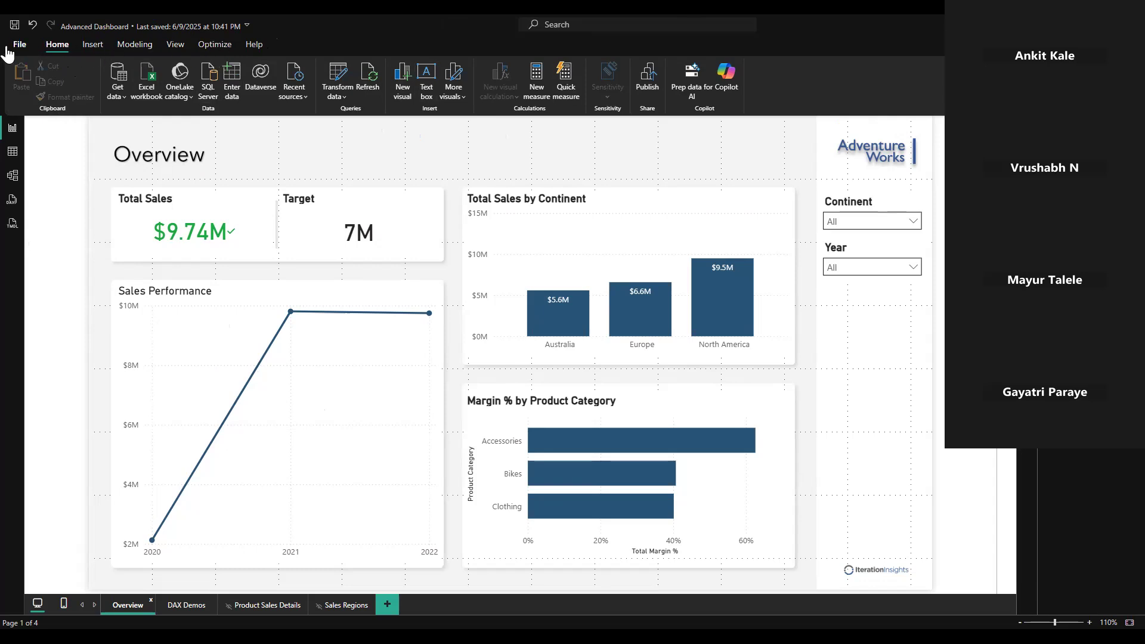
pyautogui.click(92, 45)
pyautogui.click(134, 45)
pyautogui.click(175, 44)
pyautogui.click(215, 45)
pyautogui.click(254, 45)
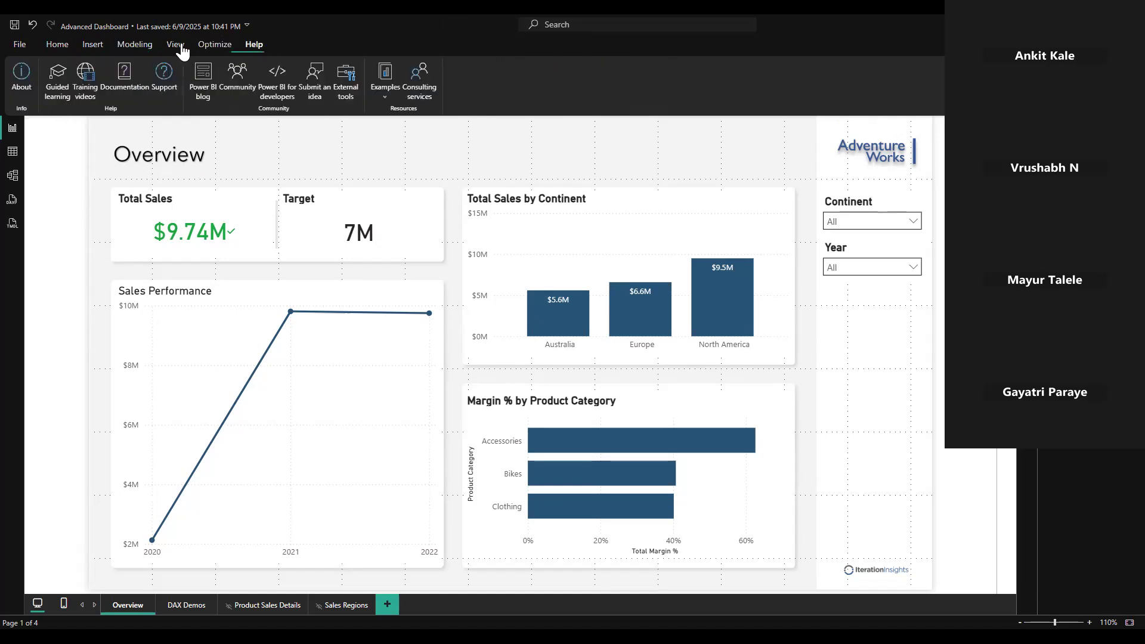
# Return to the Home commands, open the Table view and browse the model's tables, including Product, ending on the Customer table
pyautogui.click(56, 48)
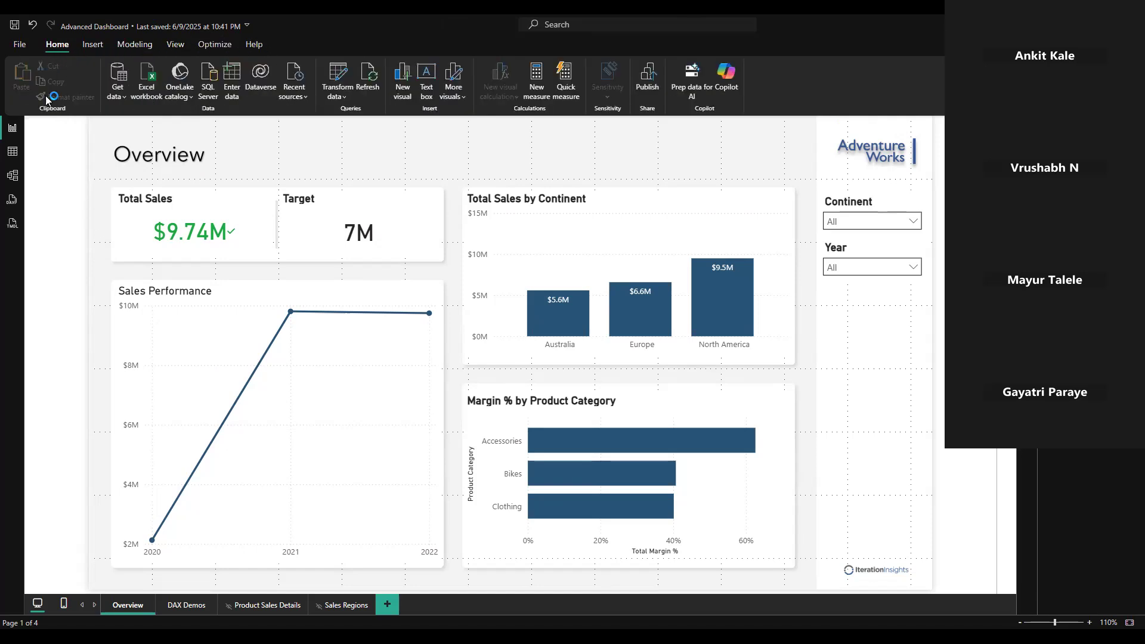
pyautogui.click(13, 155)
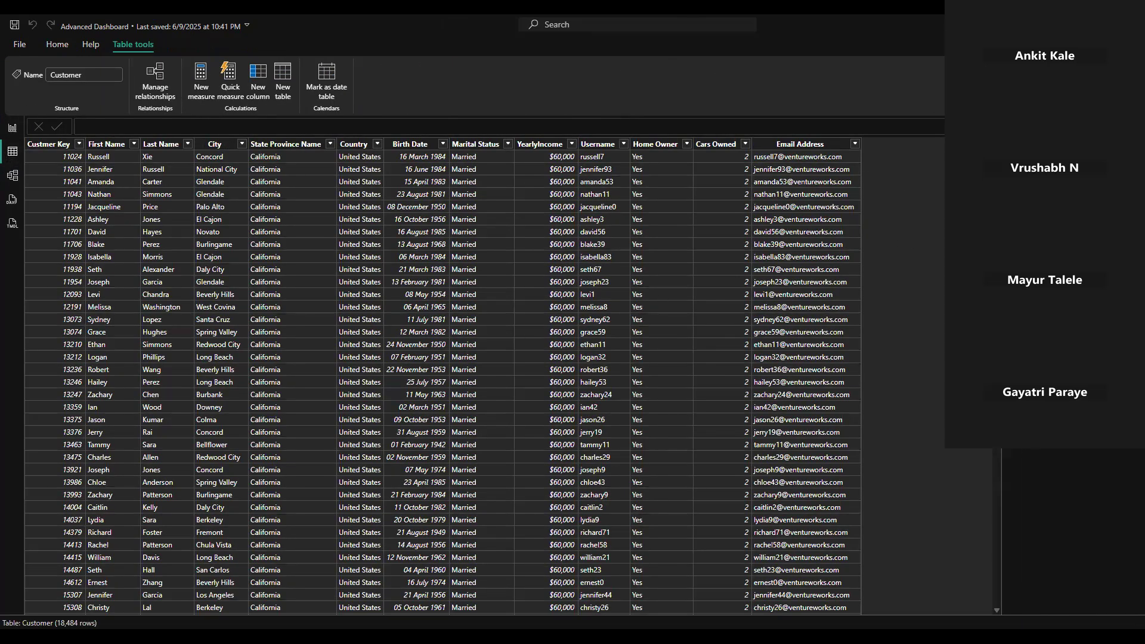
pyautogui.click(1045, 223)
pyautogui.click(1044, 208)
pyautogui.click(1044, 191)
pyautogui.click(1045, 223)
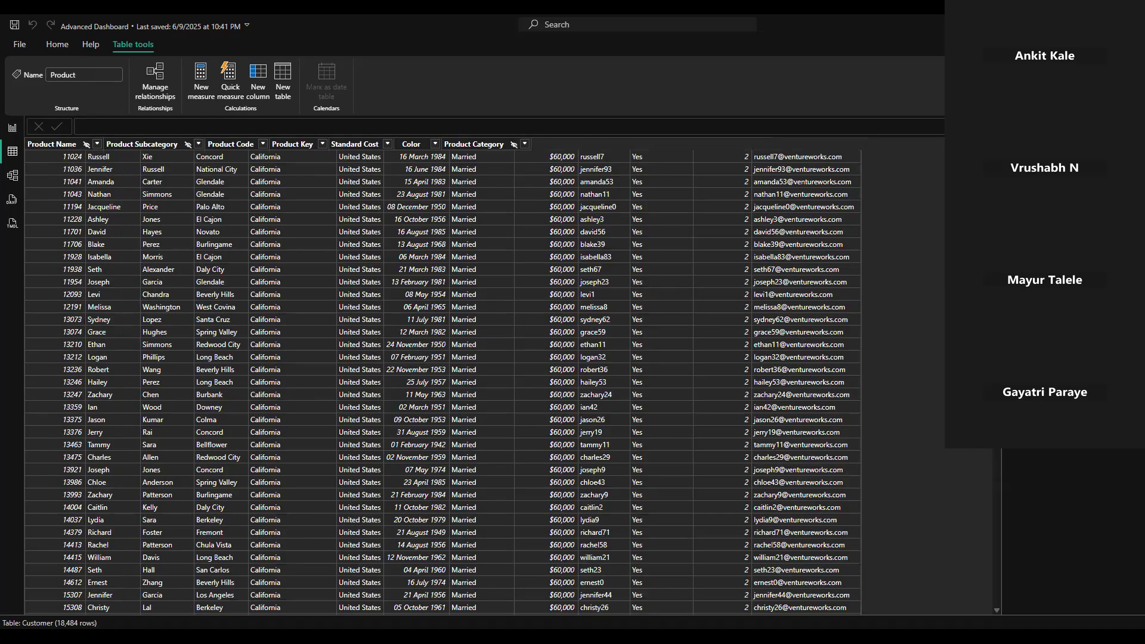
pyautogui.click(1044, 240)
pyautogui.click(1044, 191)
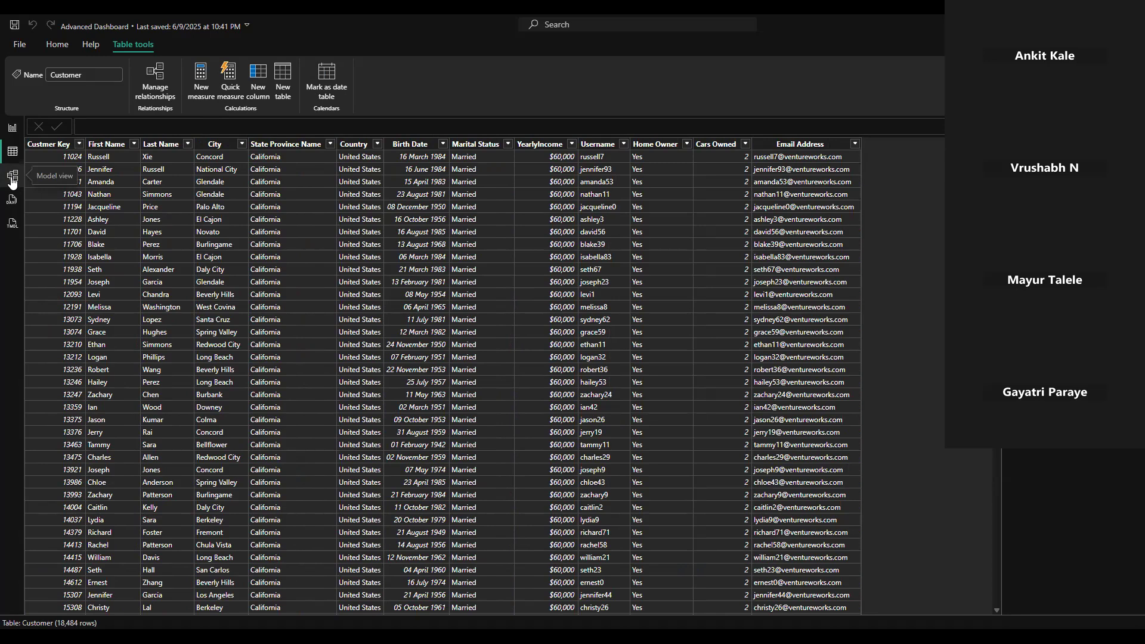
# Open the Model view and move the Sales table down beside the Order Date table in the relationship diagram
pyautogui.click(13, 178)
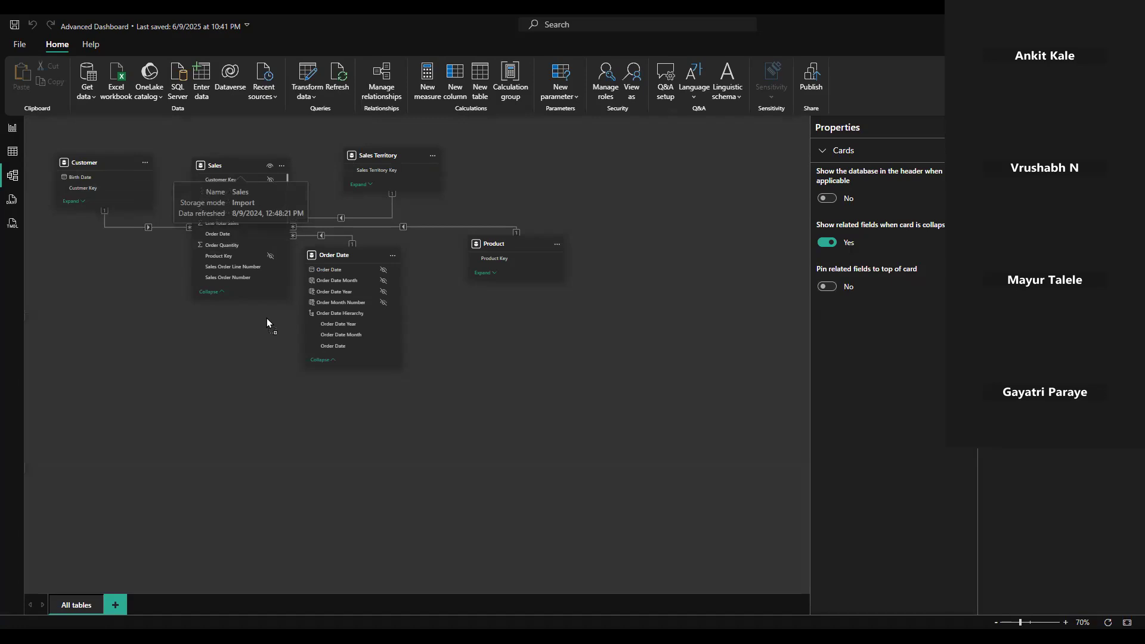
pyautogui.moveTo(267, 322); pyautogui.dragTo(267, 322)
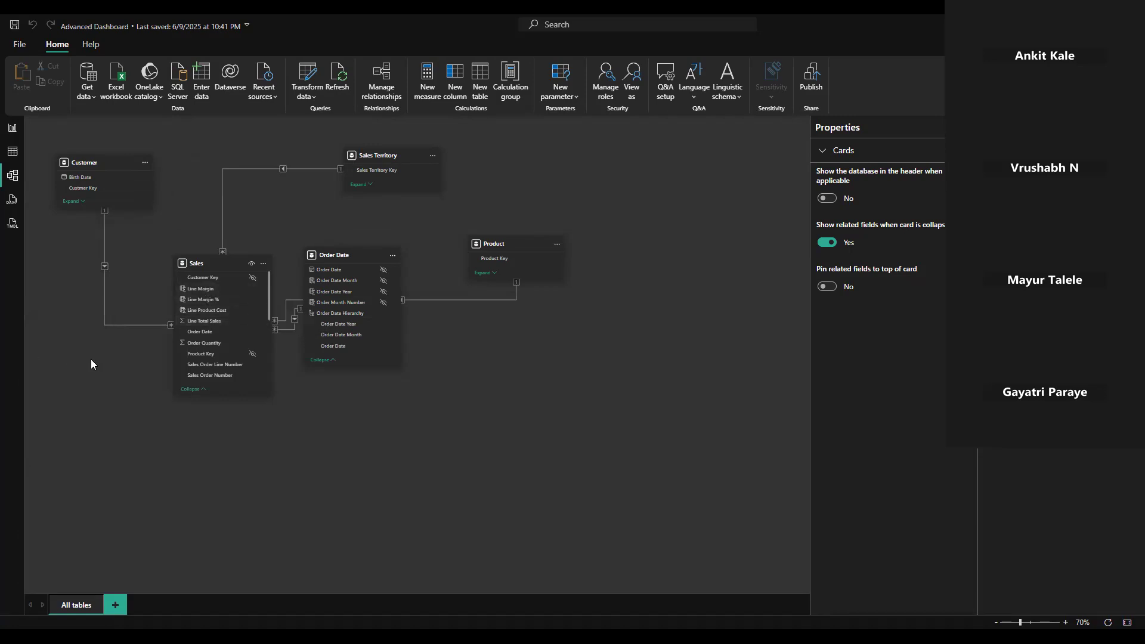
pyautogui.doubleClick(119, 323)
# Look through the DAX query view and the TMDL view, dismissing the TMDL introduction
pyautogui.click(10, 200)
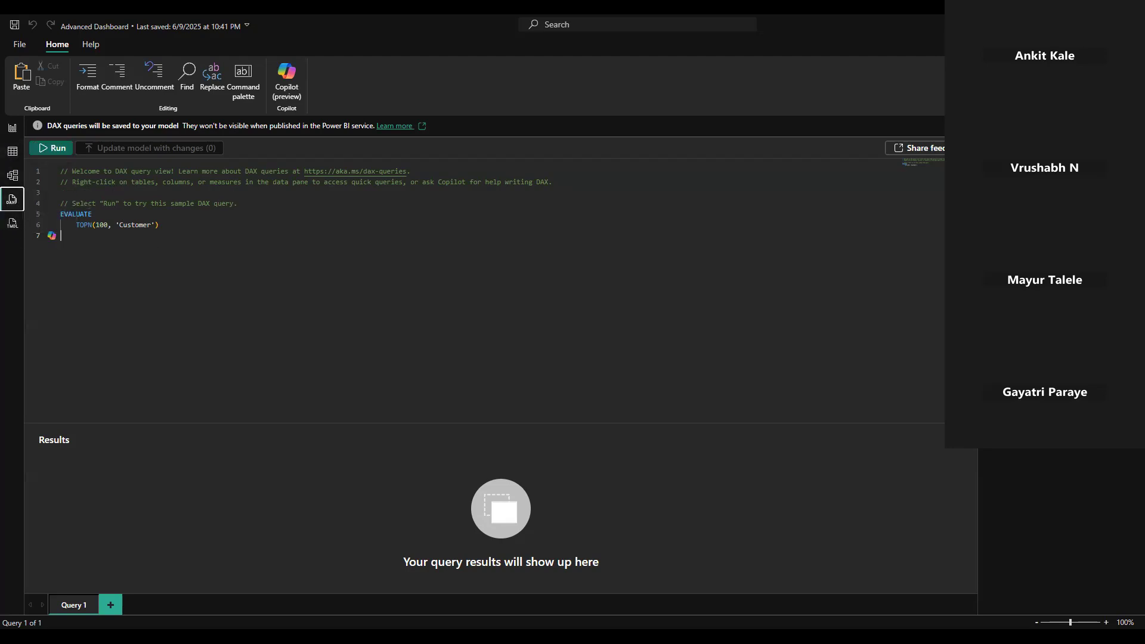
pyautogui.click(11, 224)
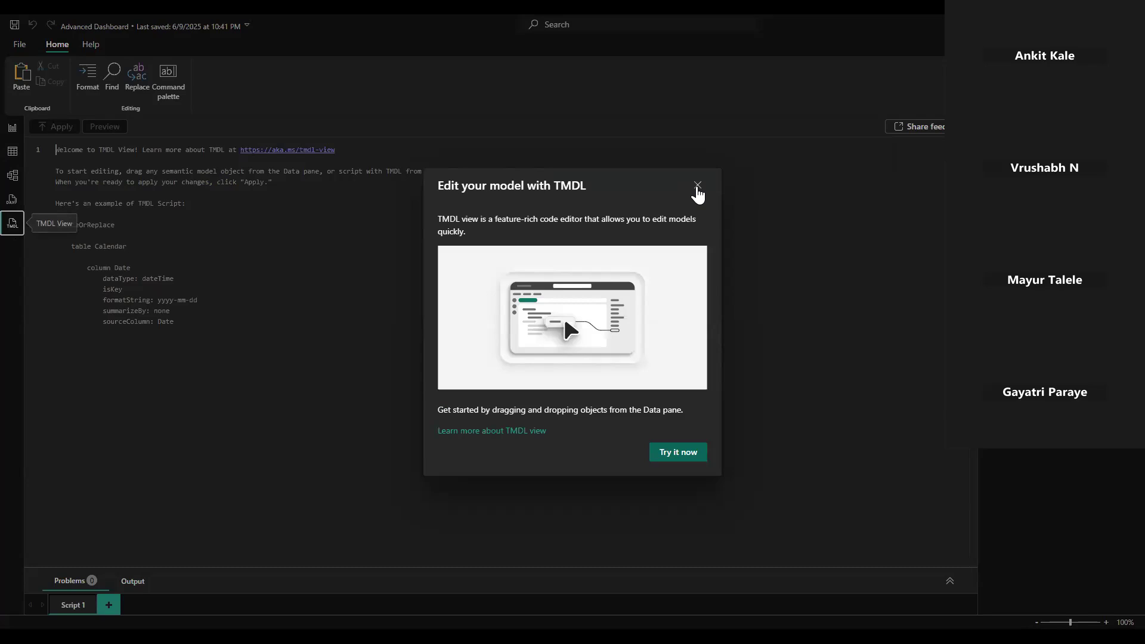
pyautogui.click(696, 188)
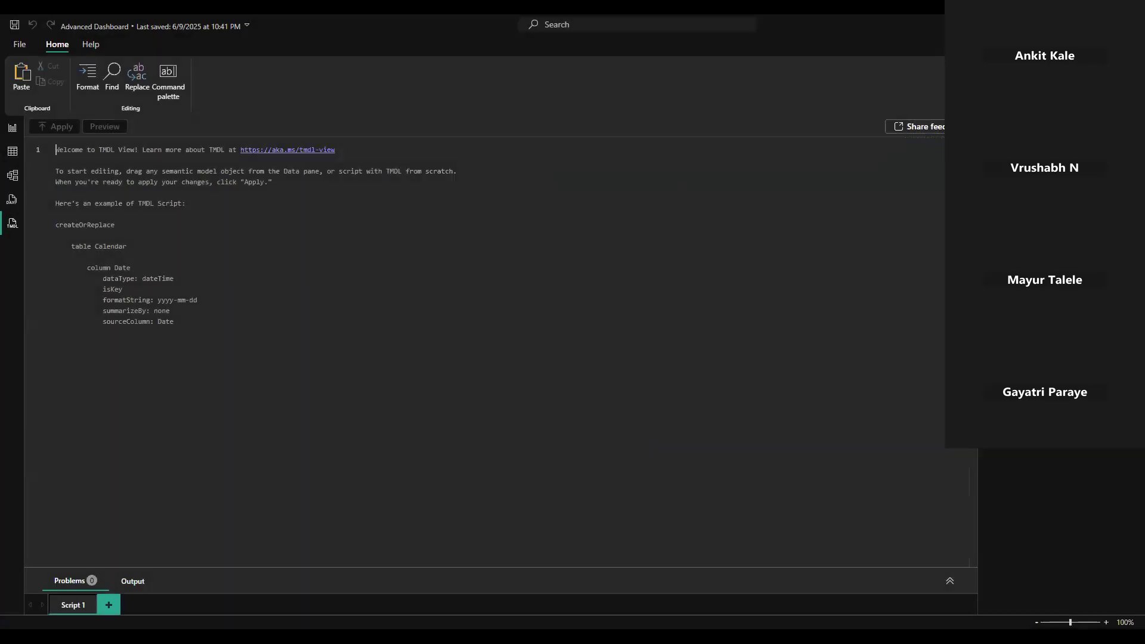
# Revisit the Table and Model views, and return to the report's Overview page to inspect the Sales Performance chart's 2020 value
pyautogui.click(13, 153)
pyautogui.click(13, 174)
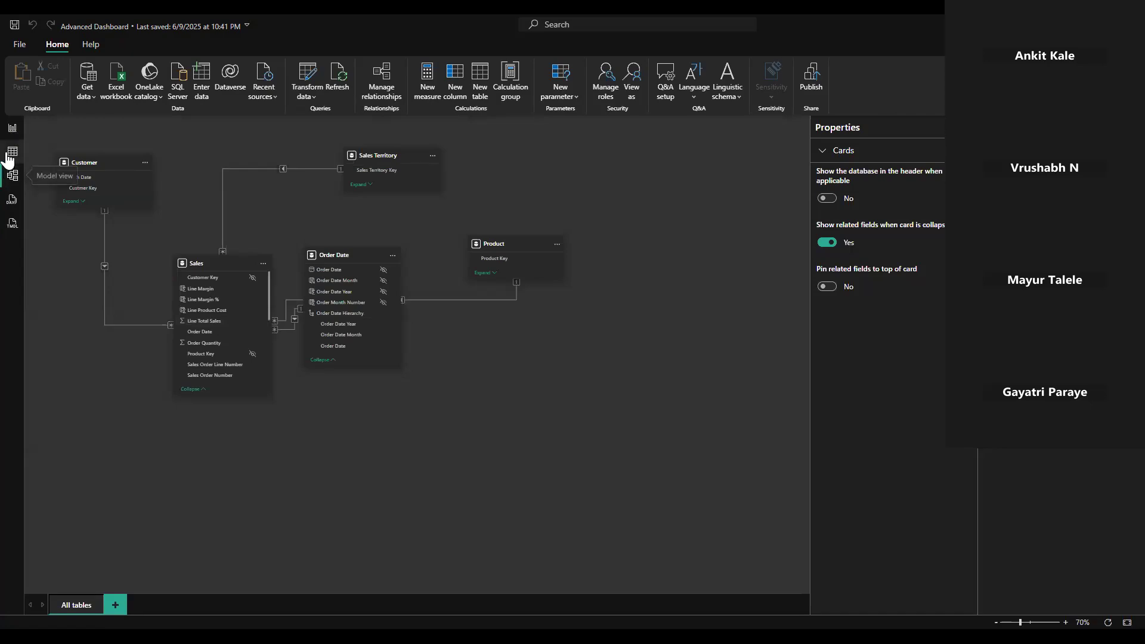
pyautogui.click(12, 128)
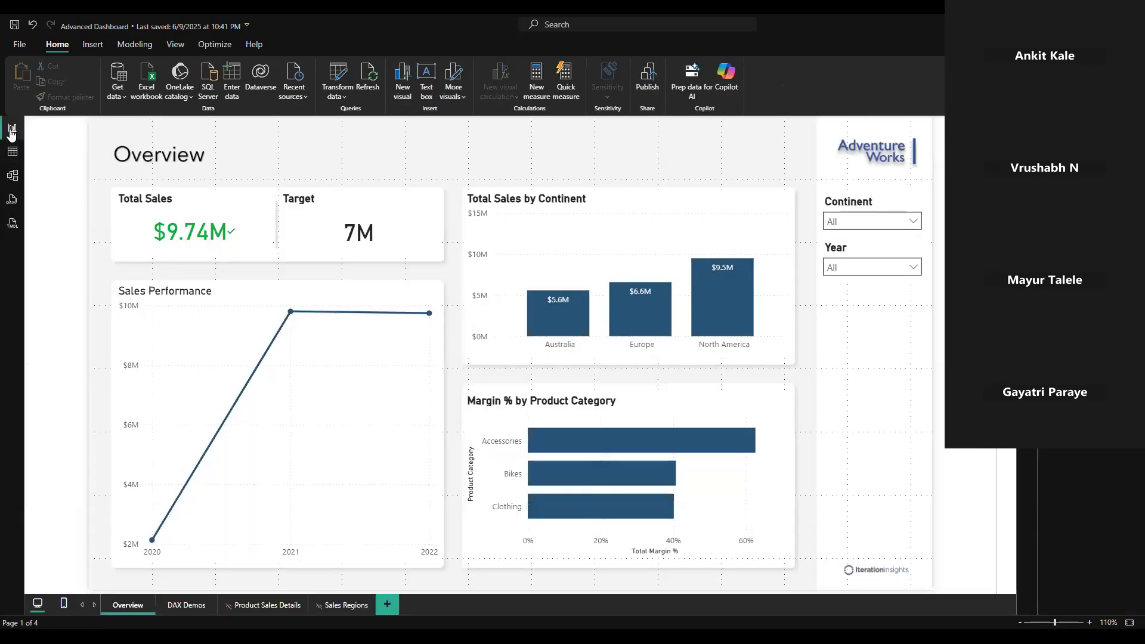
pyautogui.click(12, 156)
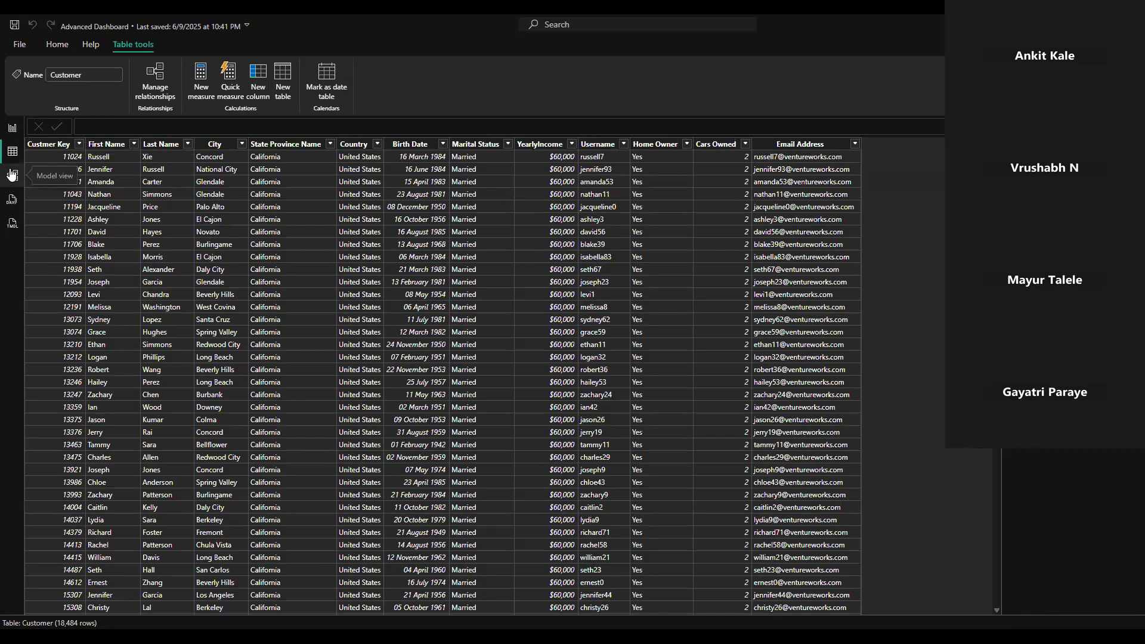
pyautogui.click(12, 175)
pyautogui.click(13, 128)
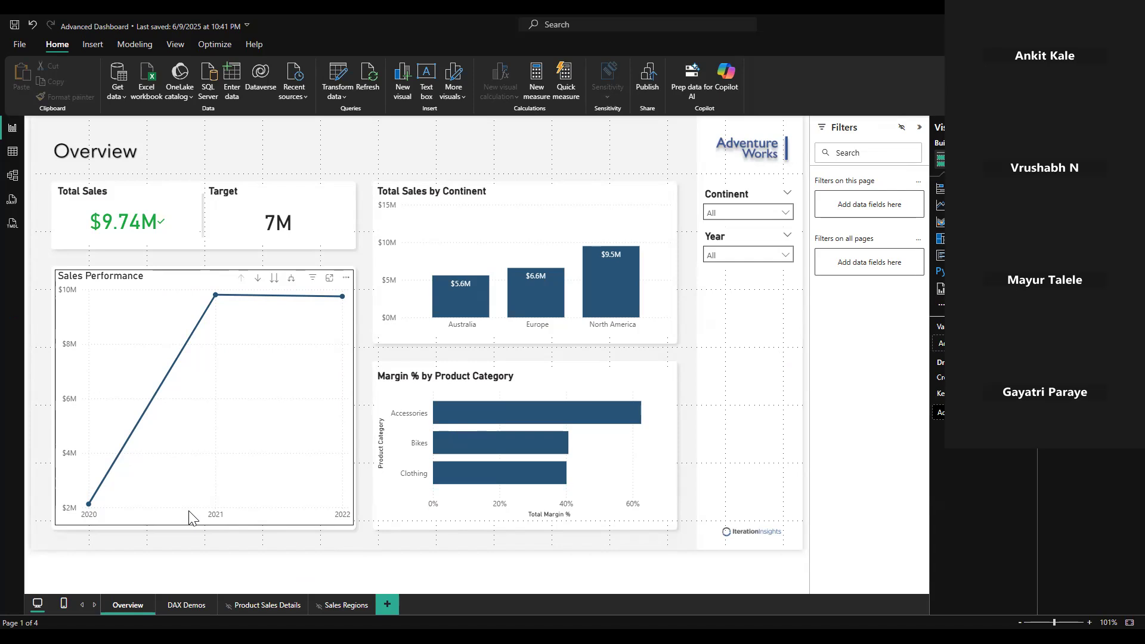
pyautogui.moveTo(149, 453)
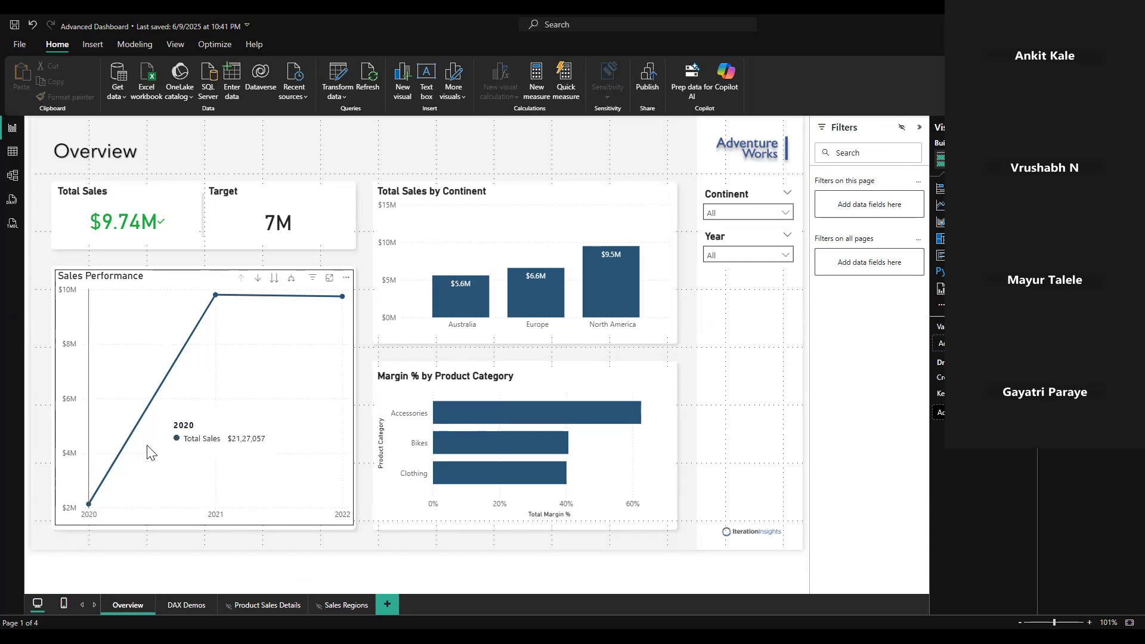